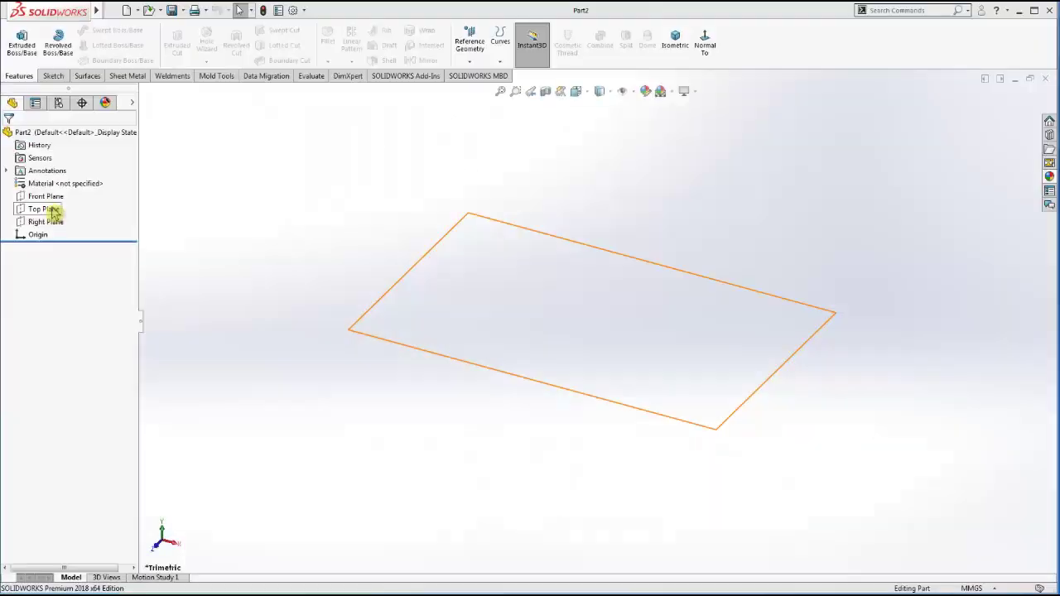
- Start a new sketch on the Front Plane, viewed head-on
left_click(47, 196)
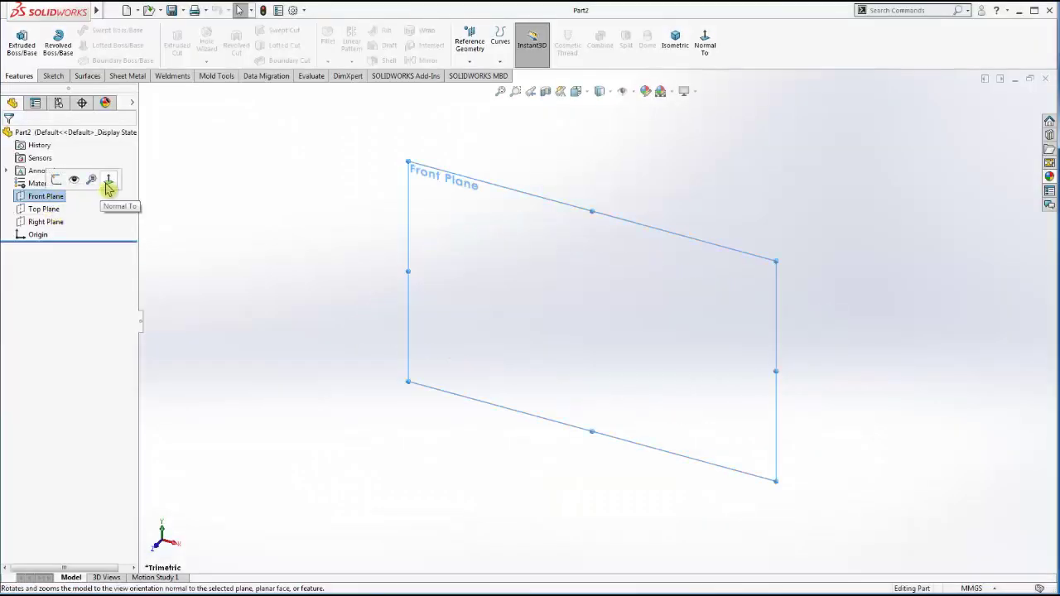
left_click(104, 181)
right_click(52, 201)
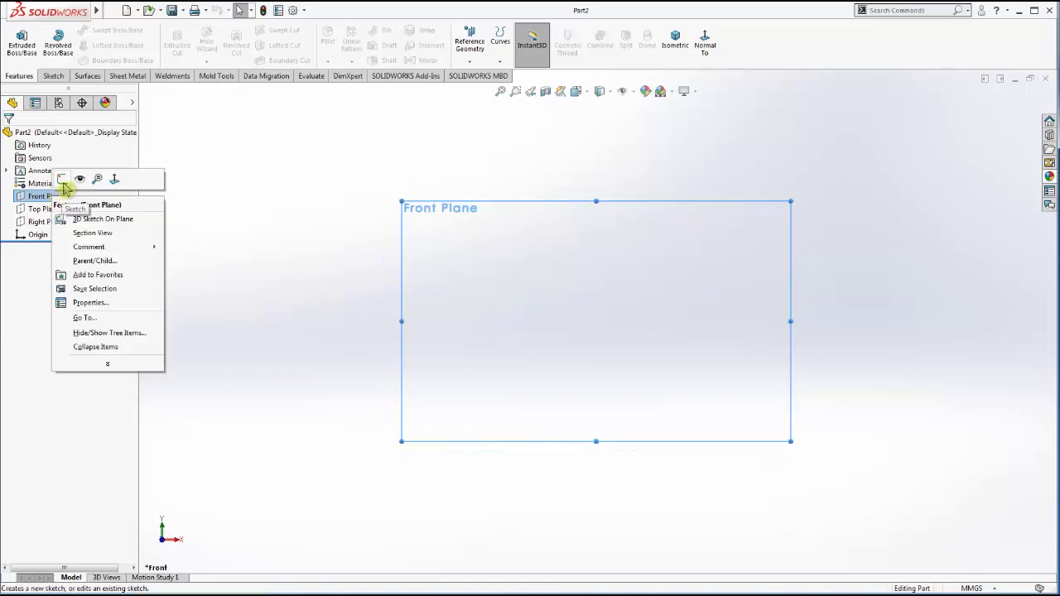
left_click(68, 181)
- Draw a vertical centerline from the origin straight upward
left_click(87, 32)
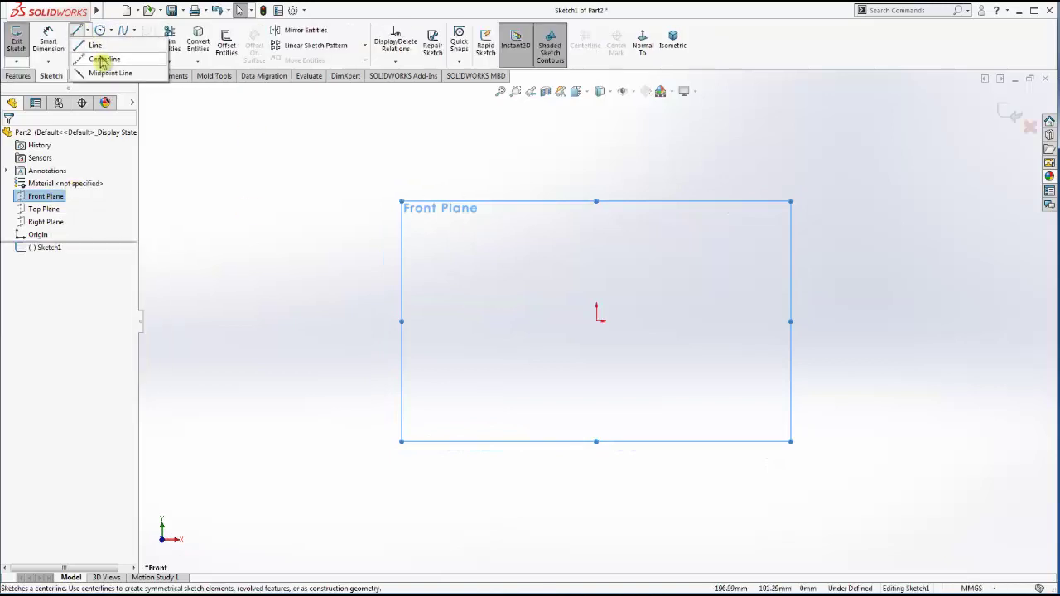
left_click(103, 59)
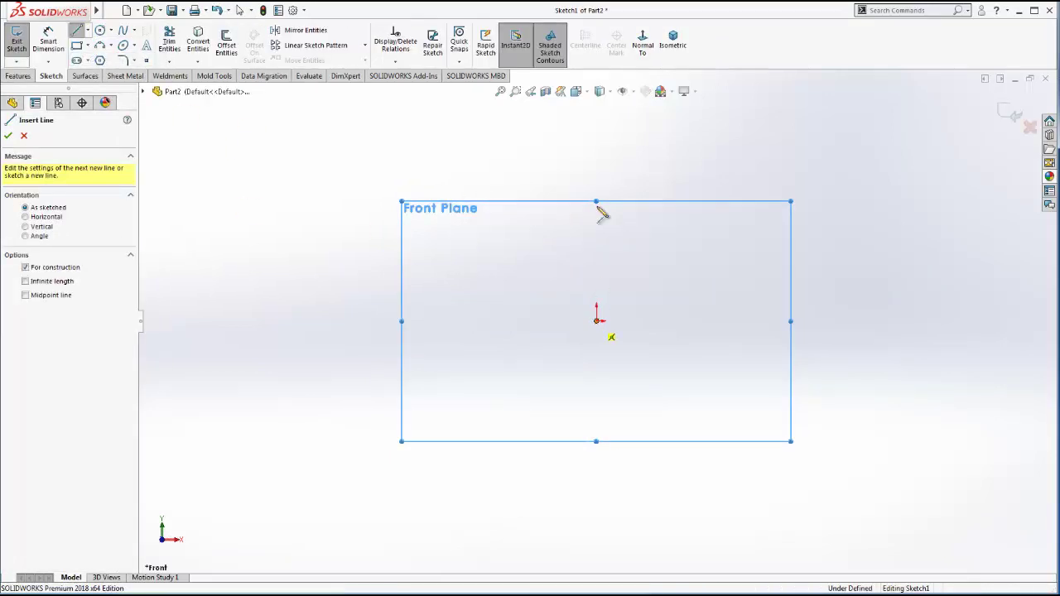
left_click(596, 320)
left_click(596, 133)
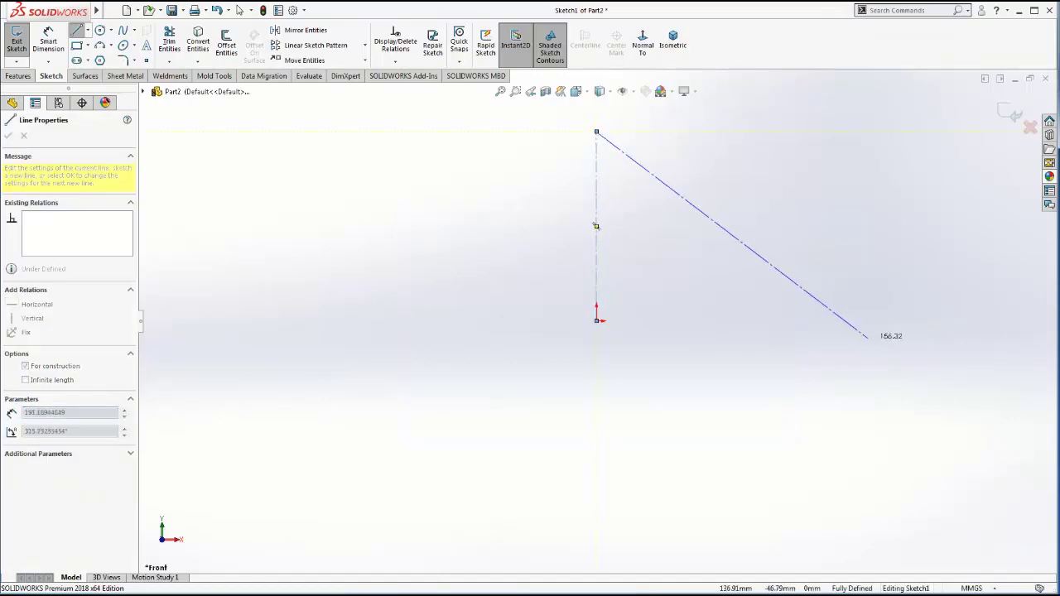
key("Escape")
key("Escape")
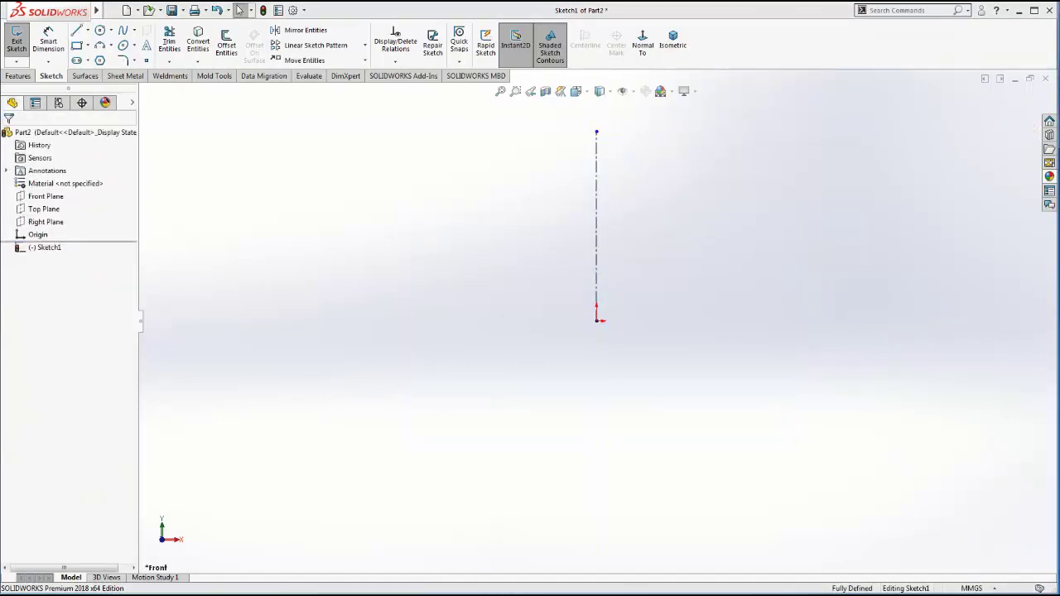
scroll(630, 252, "down", 2)
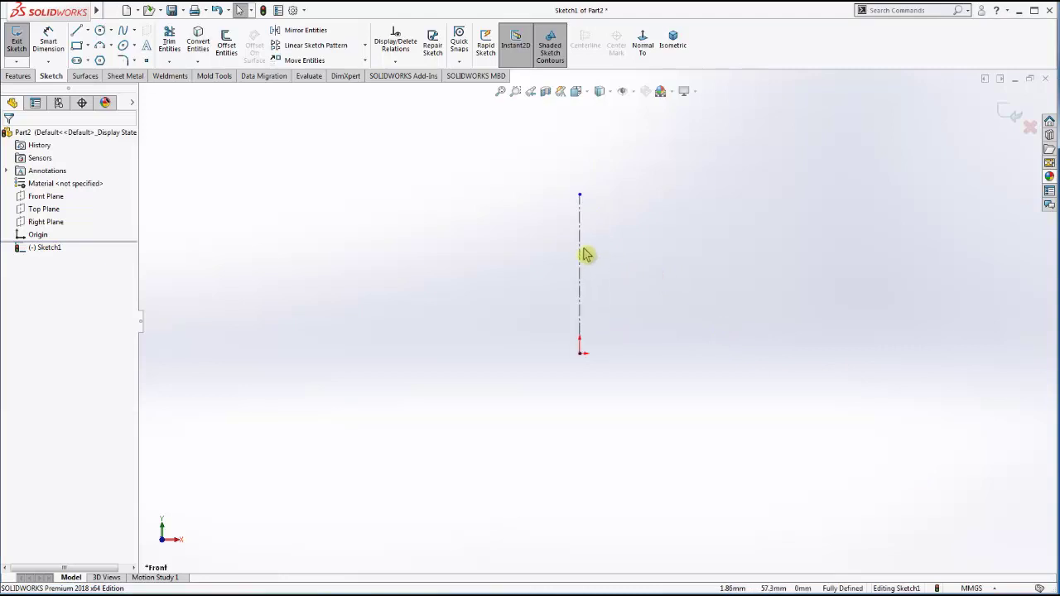
- Draw a circle centred on the centerline above the origin
left_click(101, 30)
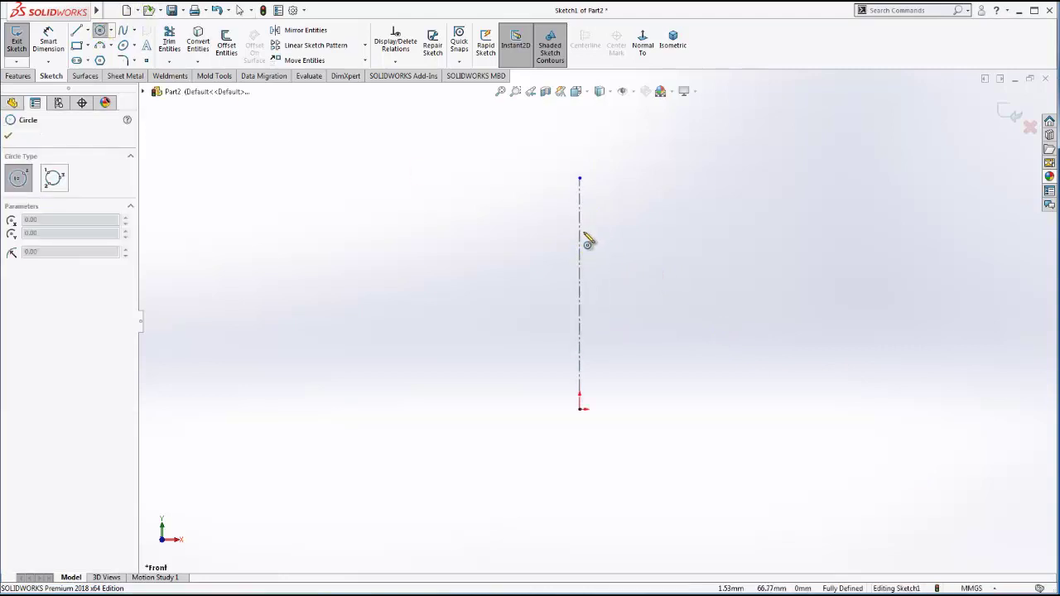
left_click(580, 241)
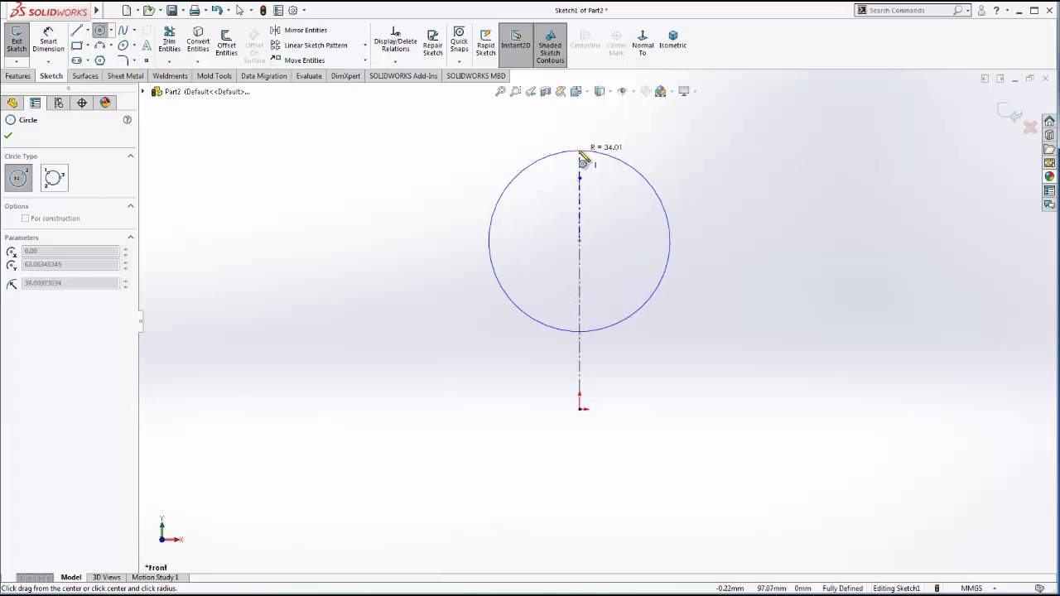
left_click(582, 153)
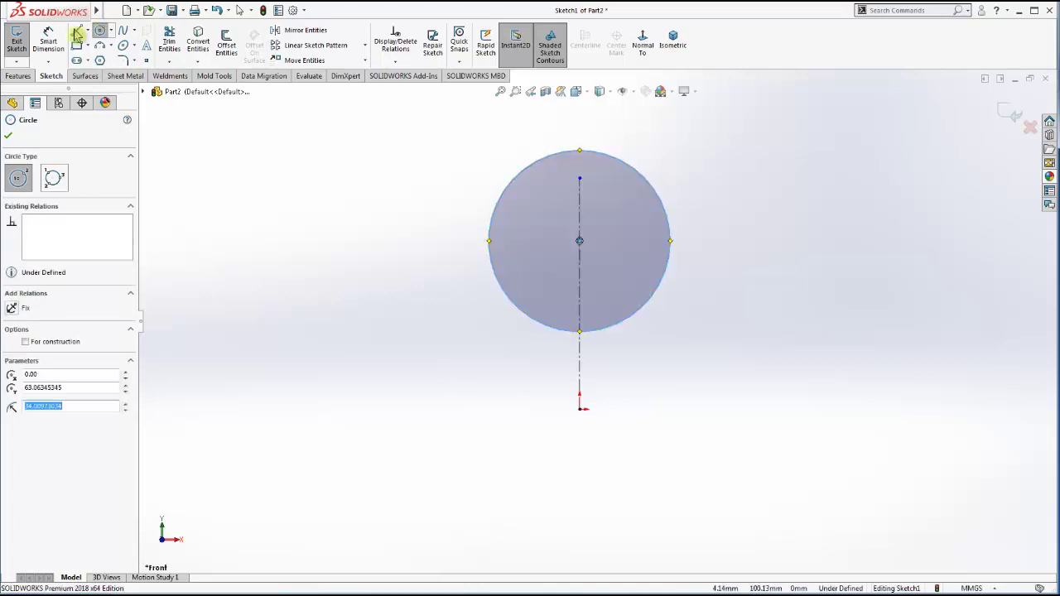
key("Escape")
- Dimension the circle to Ø35 with its centre 30 mm above the origin
left_click(501, 199)
left_click(407, 220)
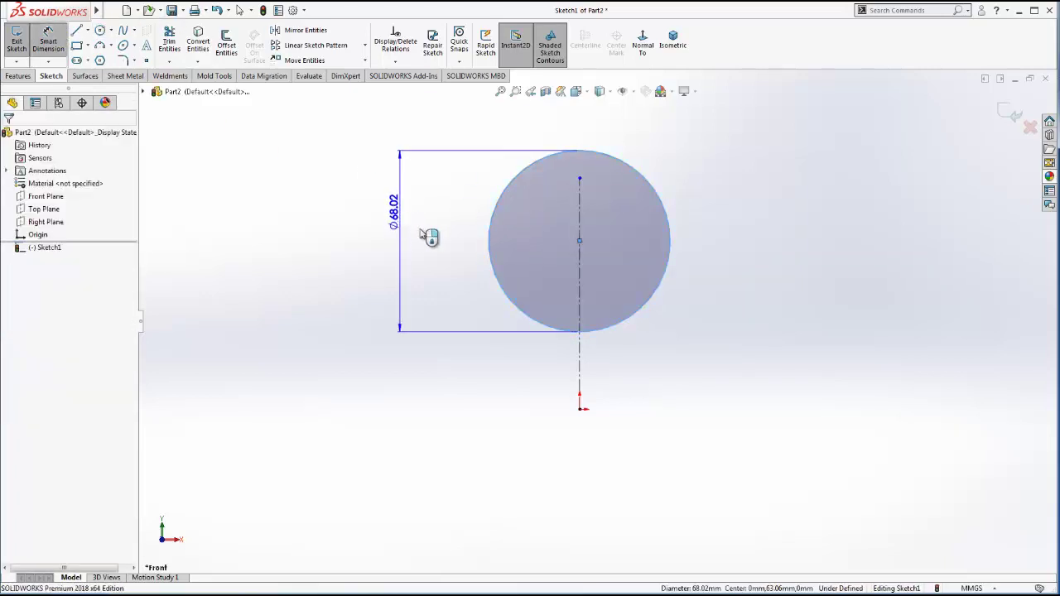
left_click(425, 232)
type("35")
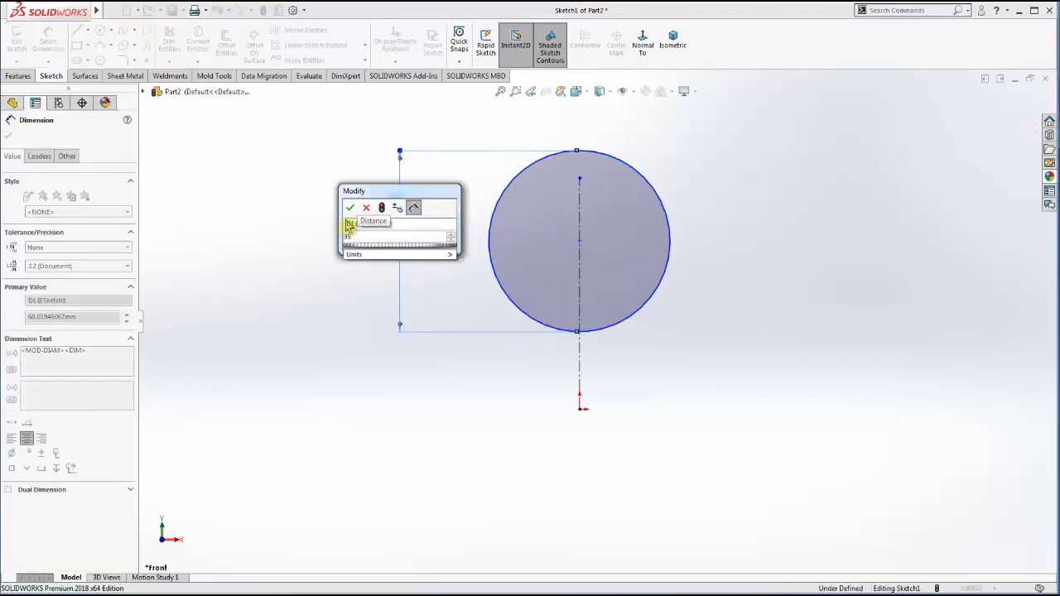
left_click(350, 209)
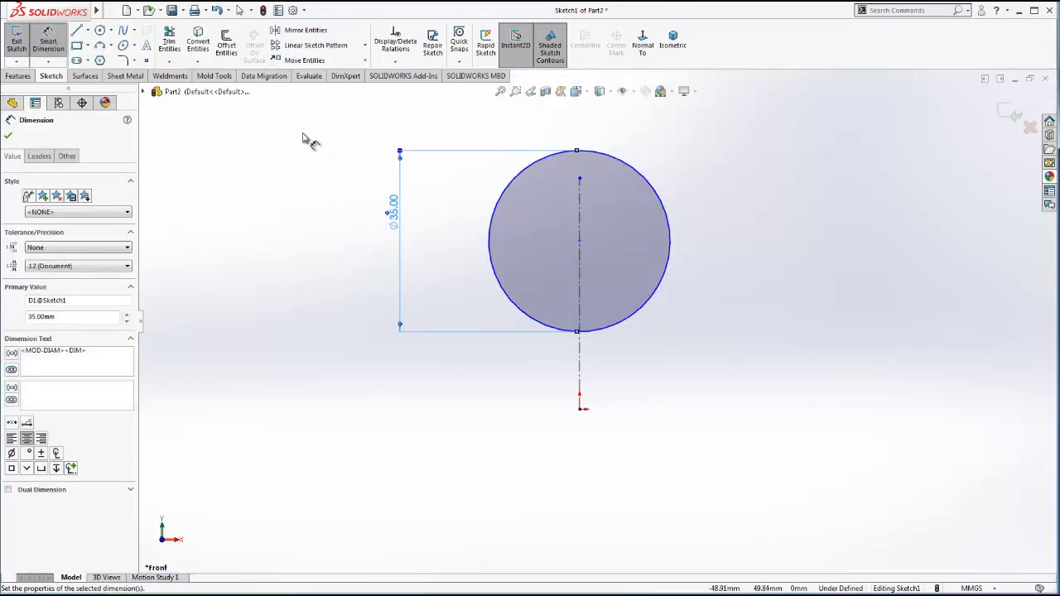
left_click(643, 313)
left_click(579, 408)
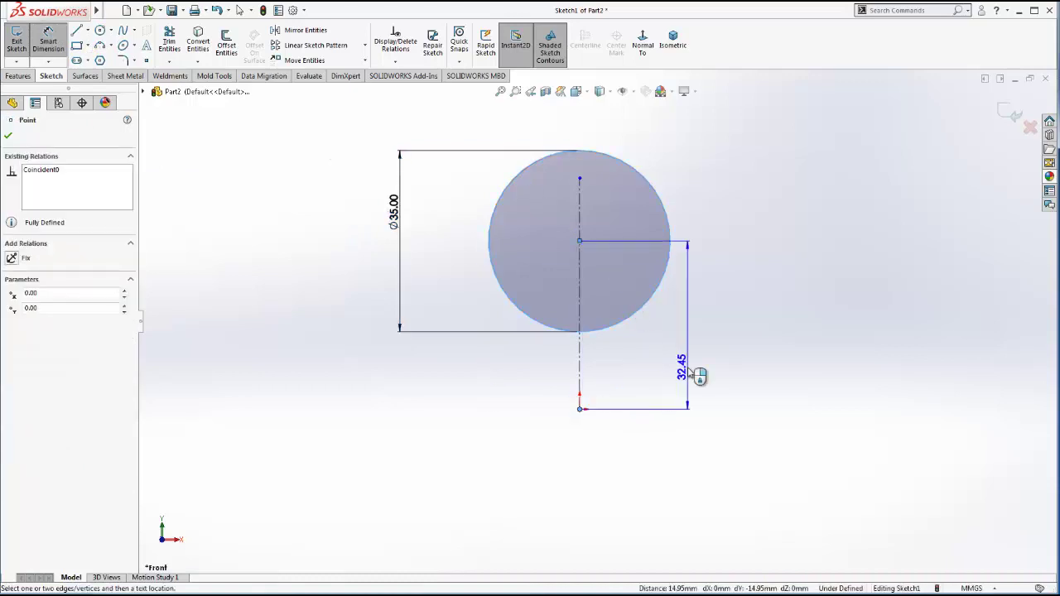
left_click(759, 370)
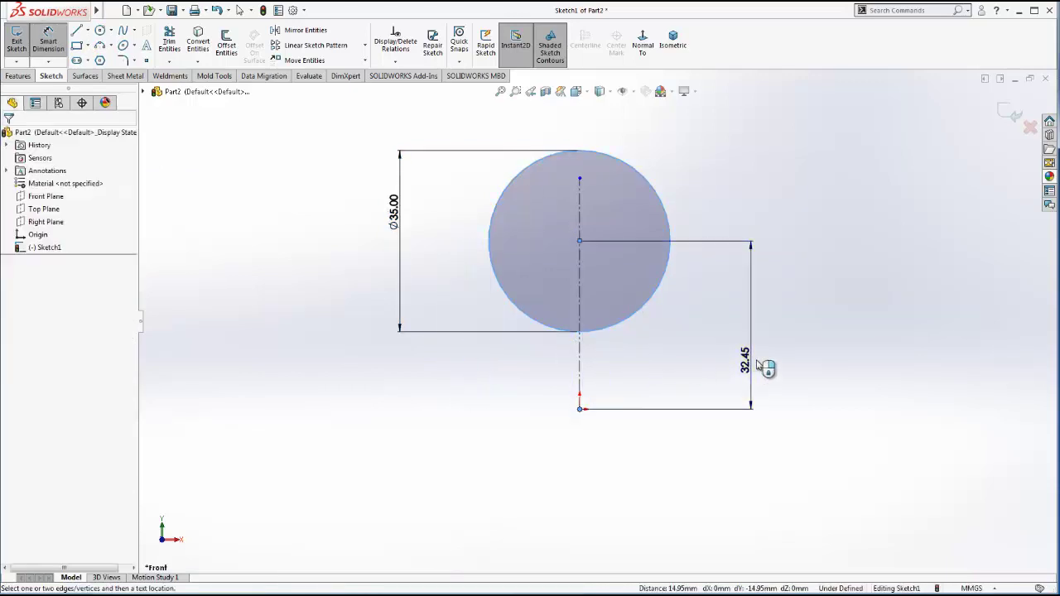
type("30")
key("Return")
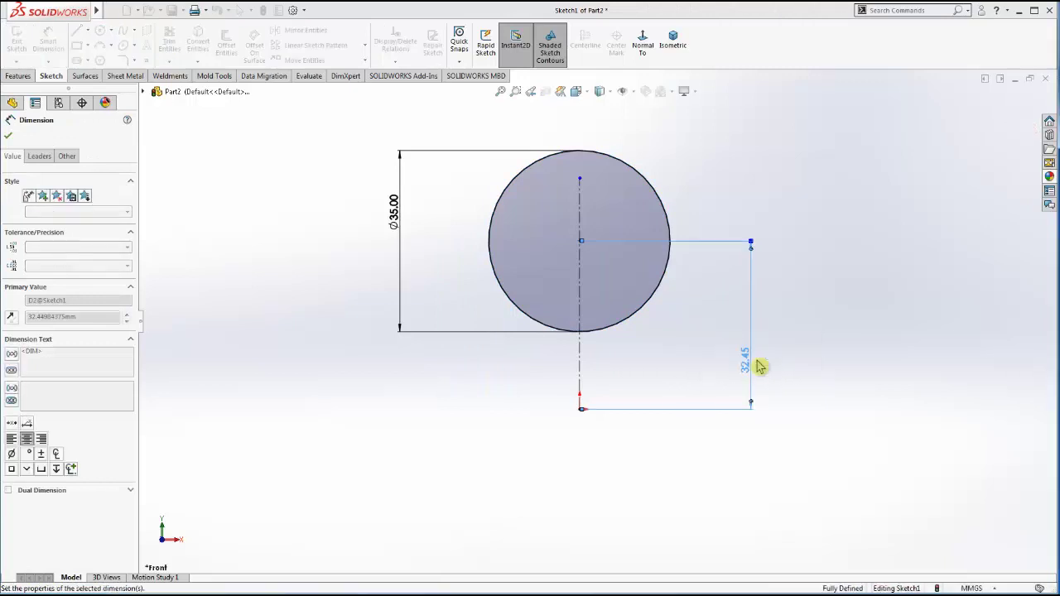
left_click(77, 31)
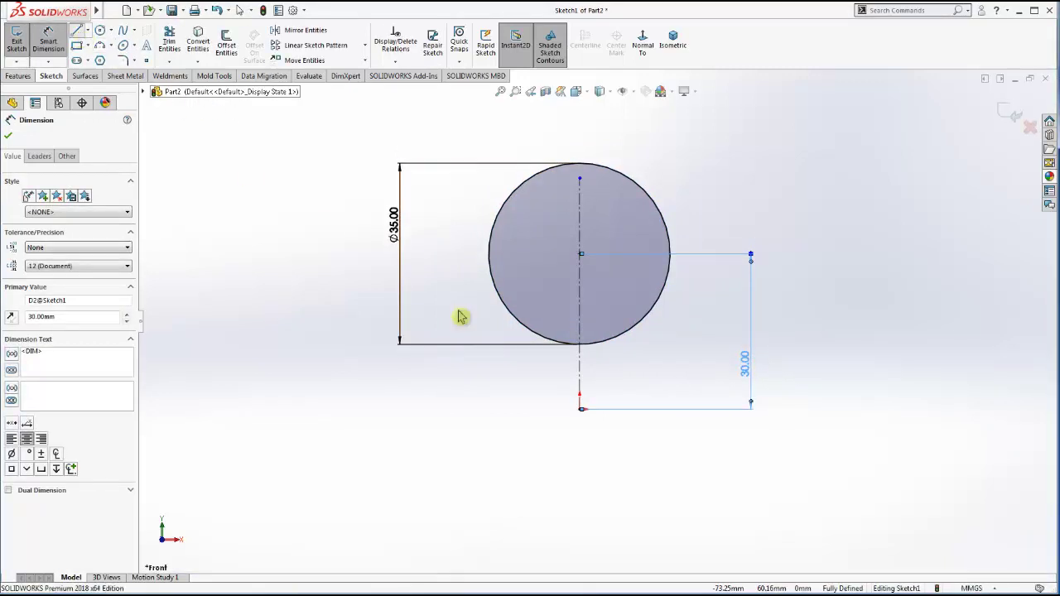
- Draw a vertical line from the circle's lower edge down to the origin's level
left_click(539, 339)
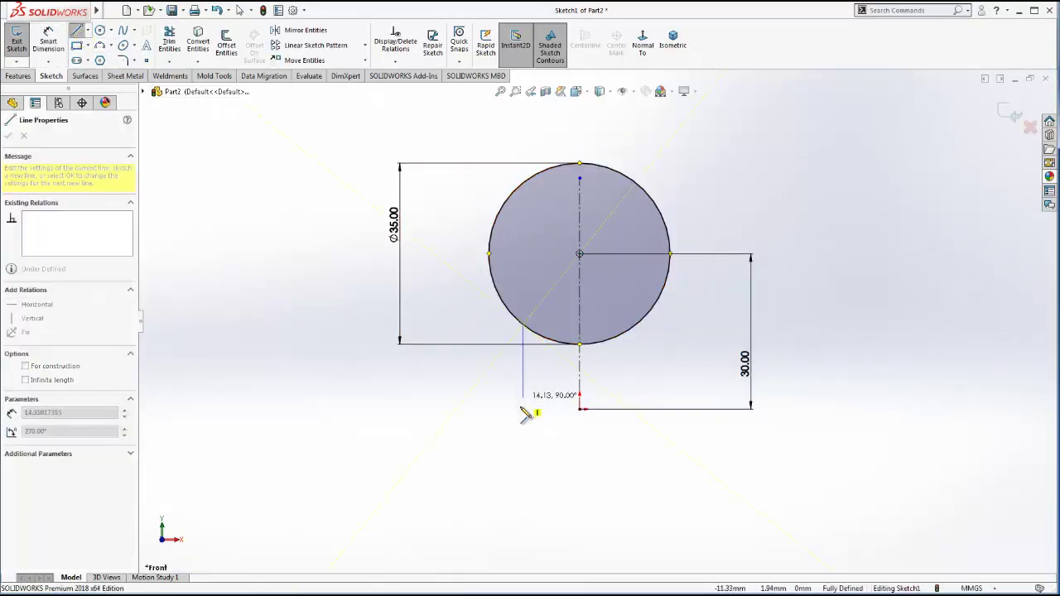
left_click(522, 409)
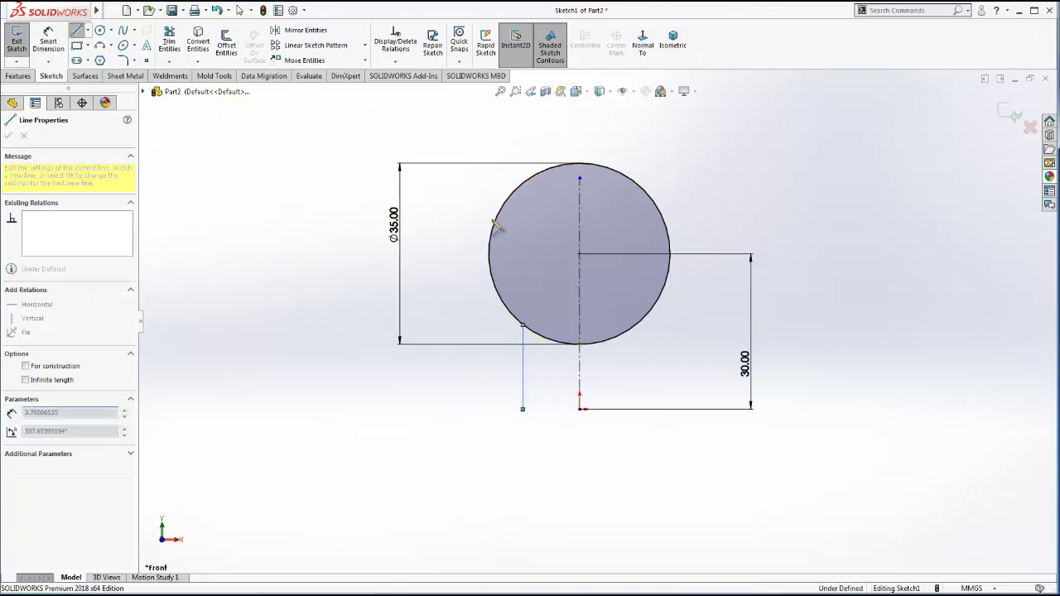
key("Escape")
left_click(78, 33)
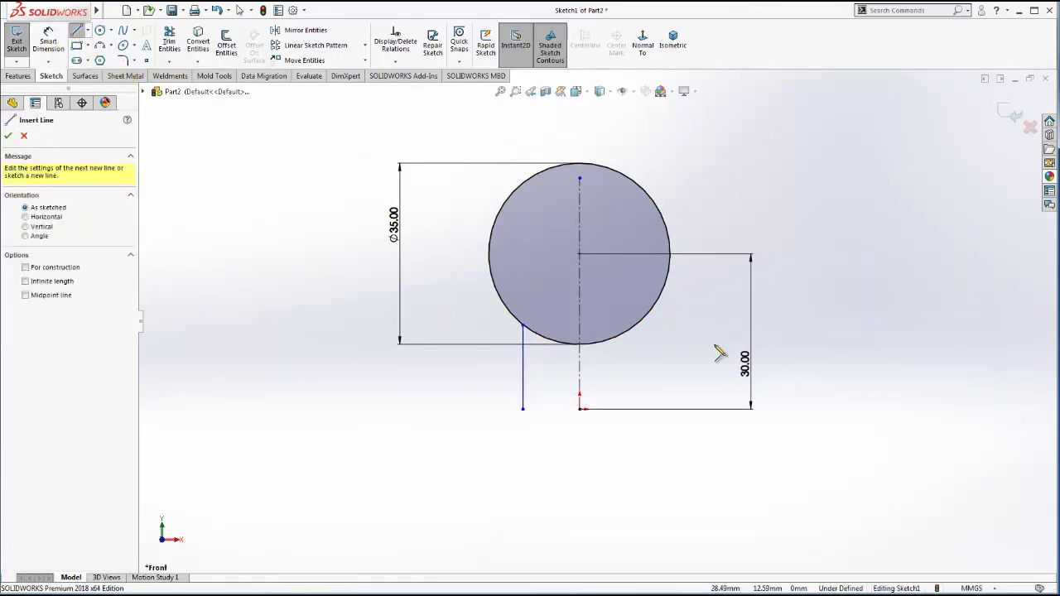
left_click(646, 331)
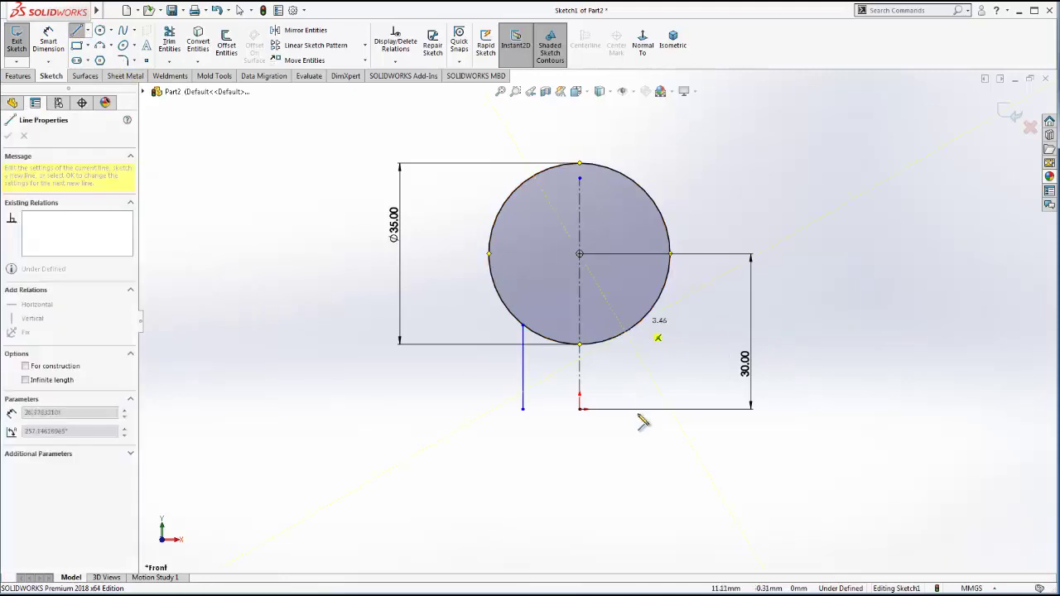
key("Escape")
key("Escape")
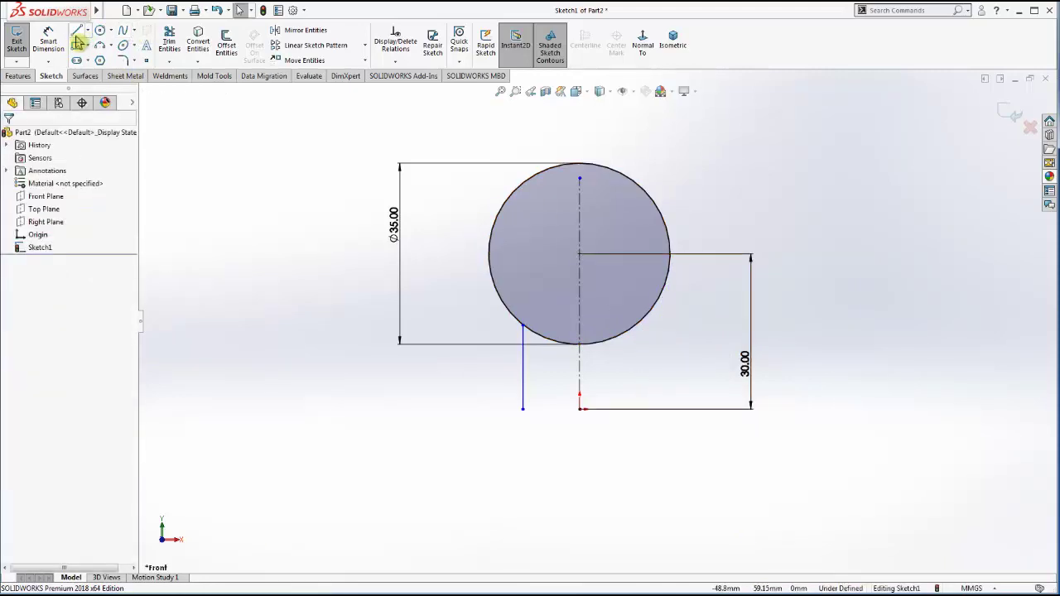
- Dimension the line 10 mm from the centerline, correcting an initial 5 mm value
left_click(48, 42)
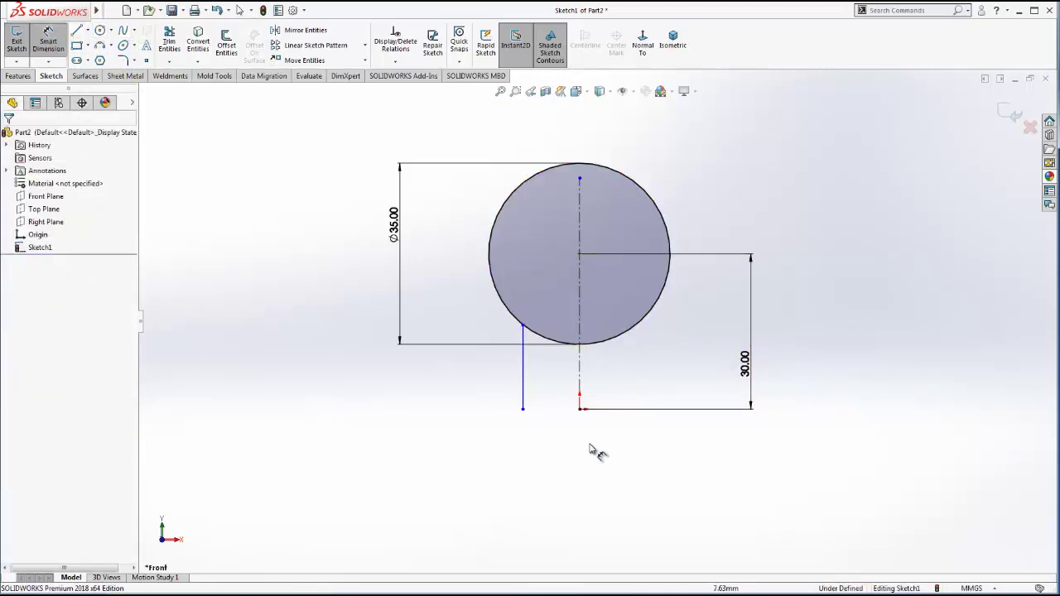
left_click(523, 397)
left_click(578, 396)
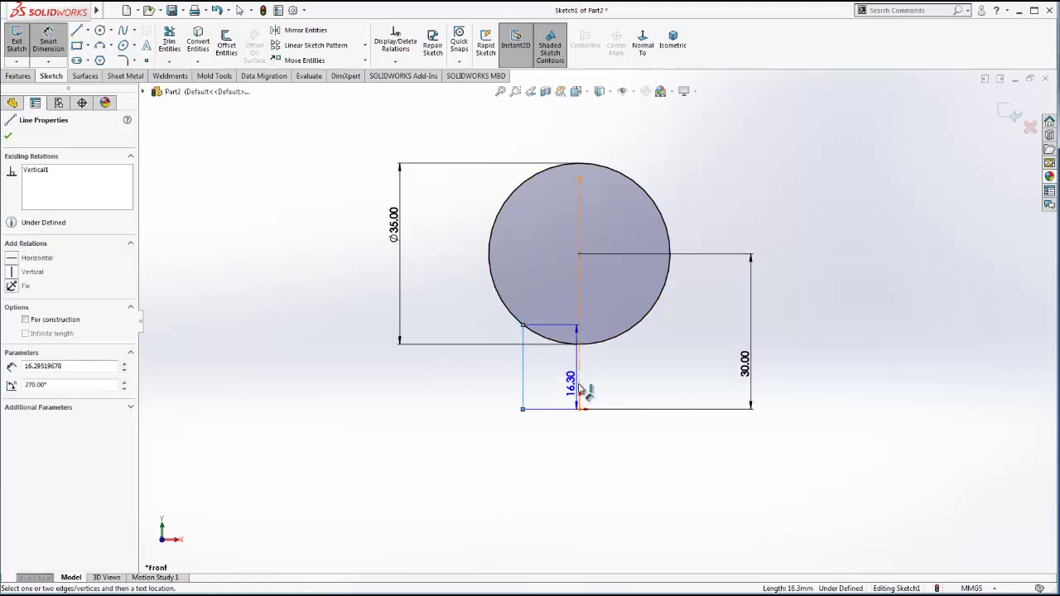
left_click(557, 459)
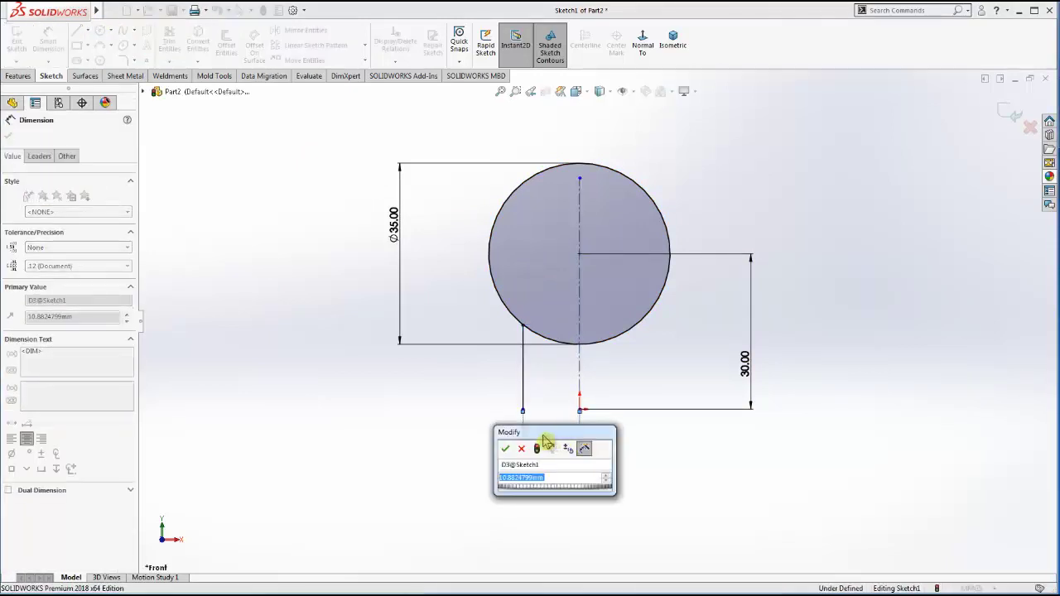
type("5")
left_click(506, 449)
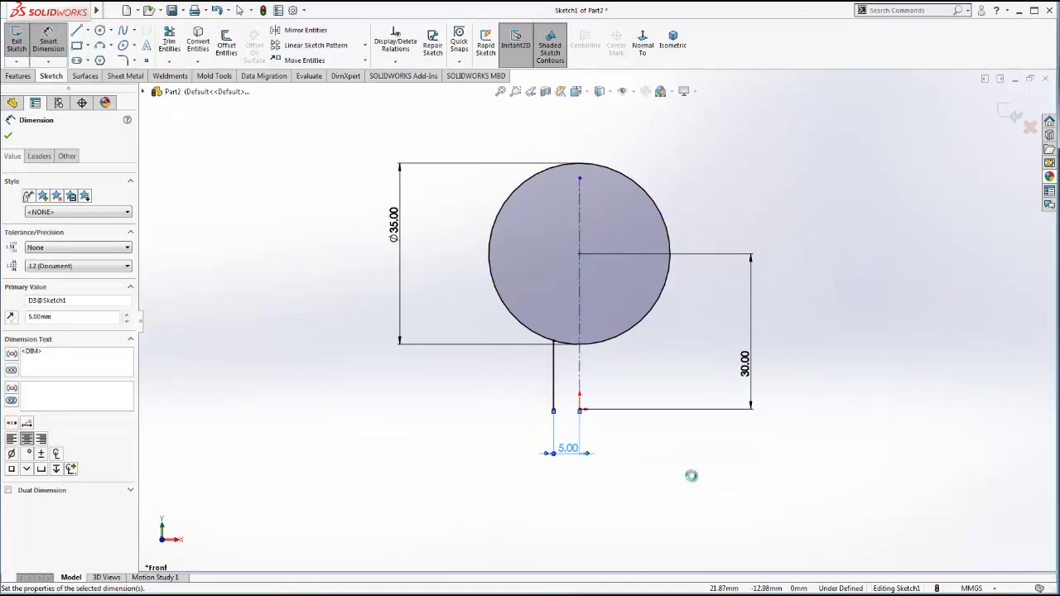
double_click(568, 454)
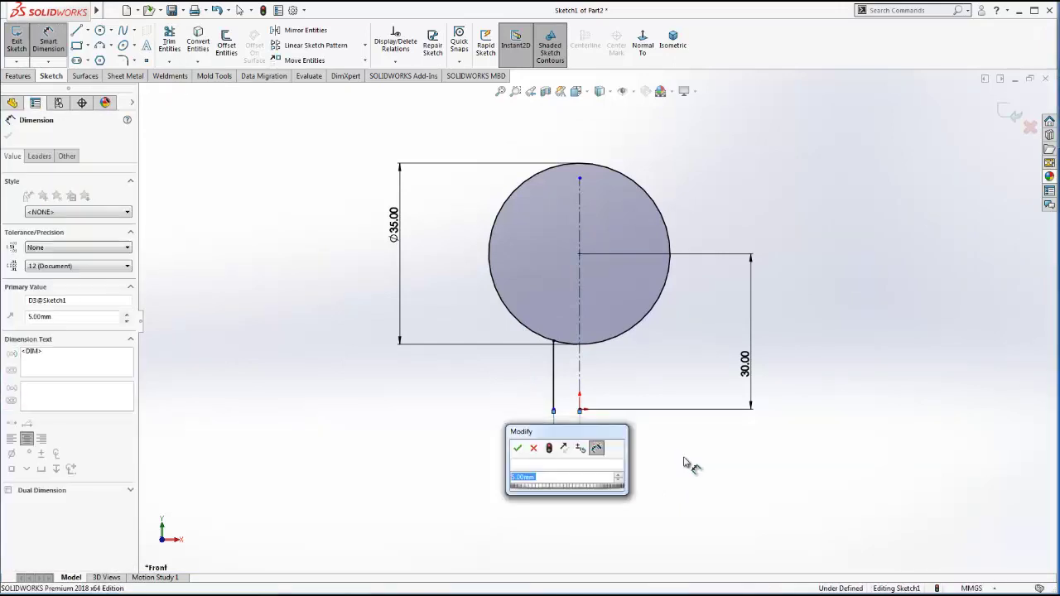
type("11")
key("BackSpace")
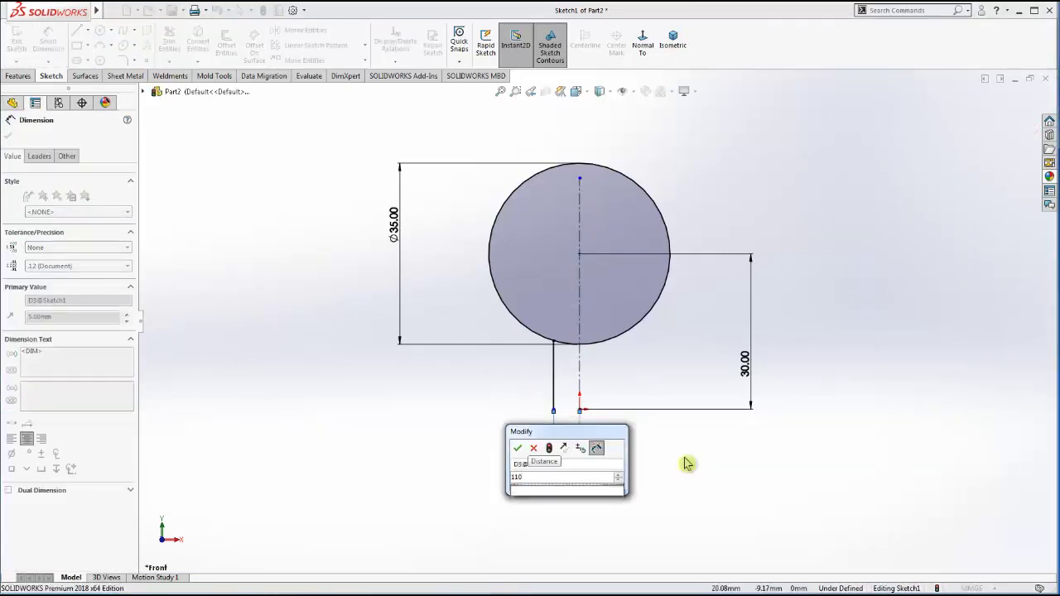
key("BackSpace")
key("Return")
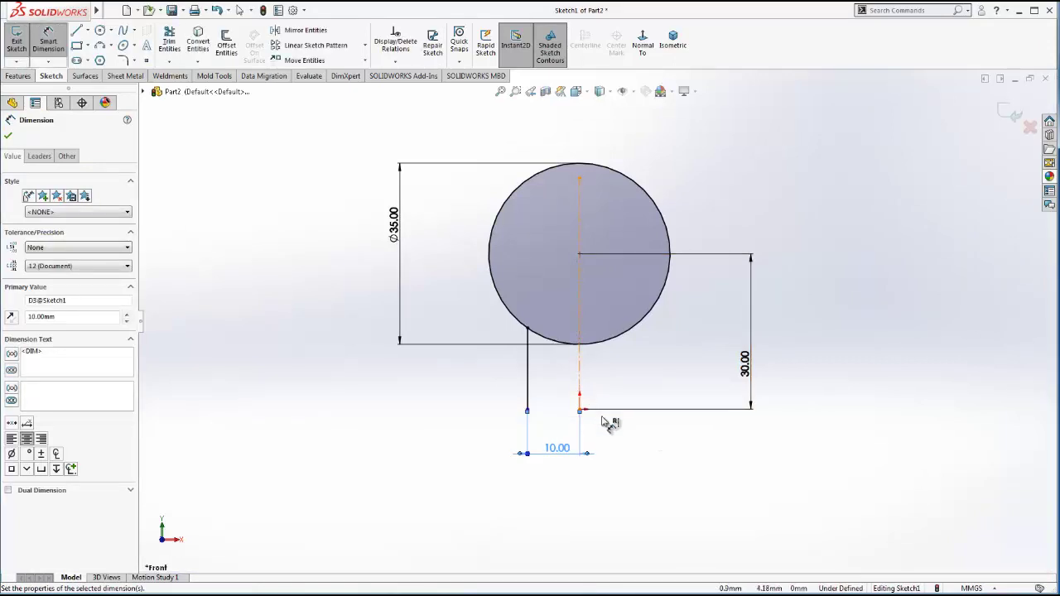
- Make the left line's bottom end horizontal with the centerline's bottom end
left_click(620, 433)
left_click(299, 29)
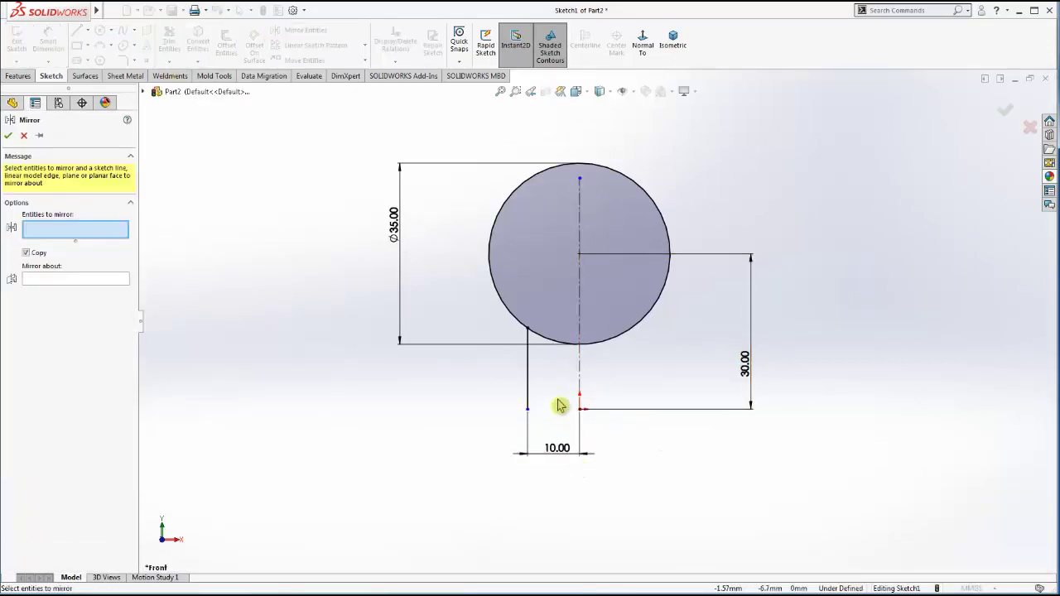
key("Escape")
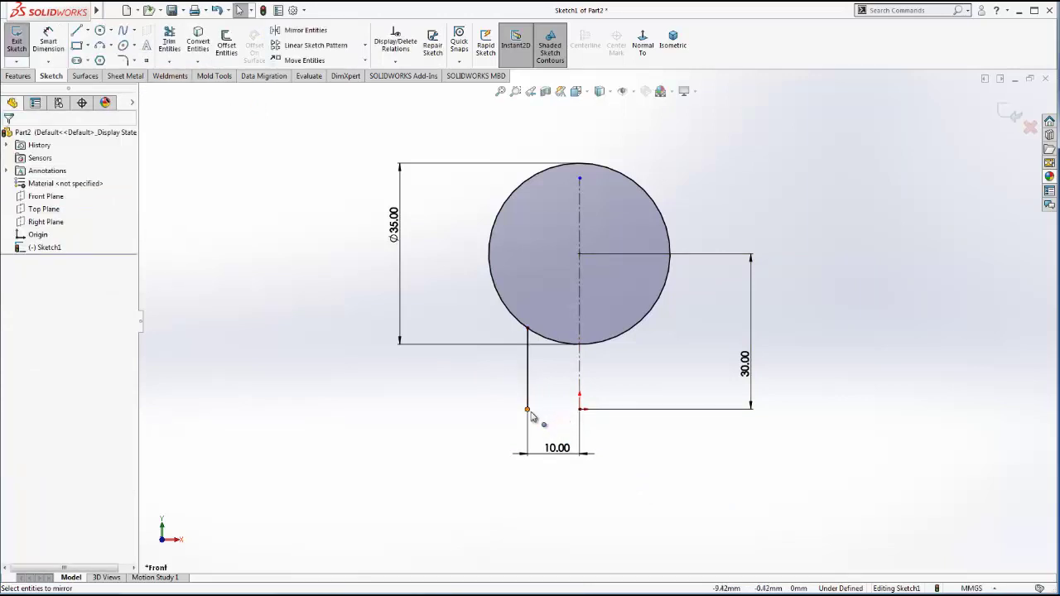
left_click(527, 409)
left_click(579, 409)
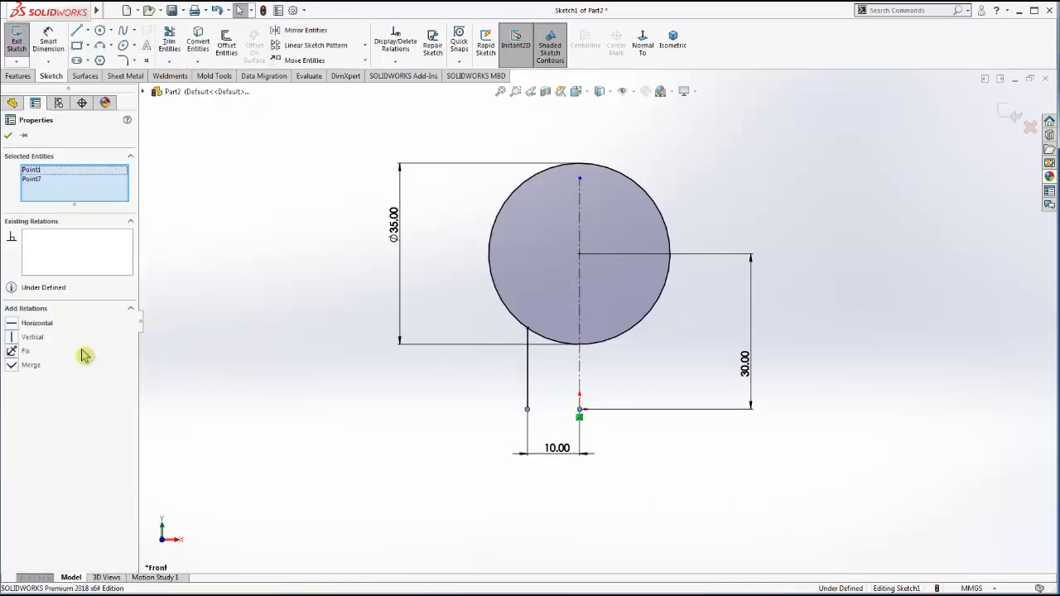
left_click(14, 325)
left_click(353, 396)
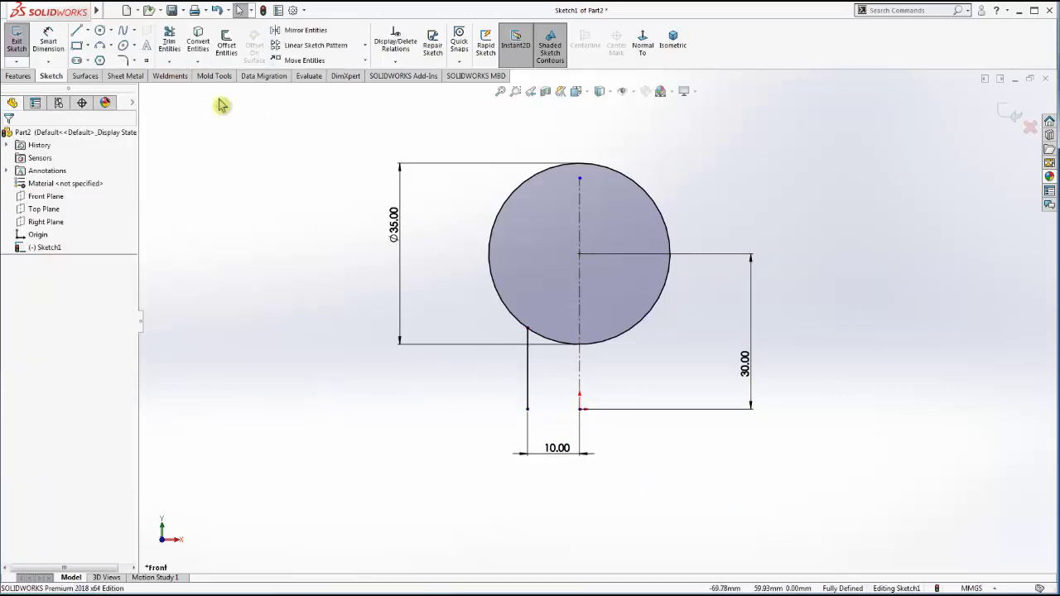
- Mirror the left line about the centerline and trim away the circle's bottom arc
left_click(298, 30)
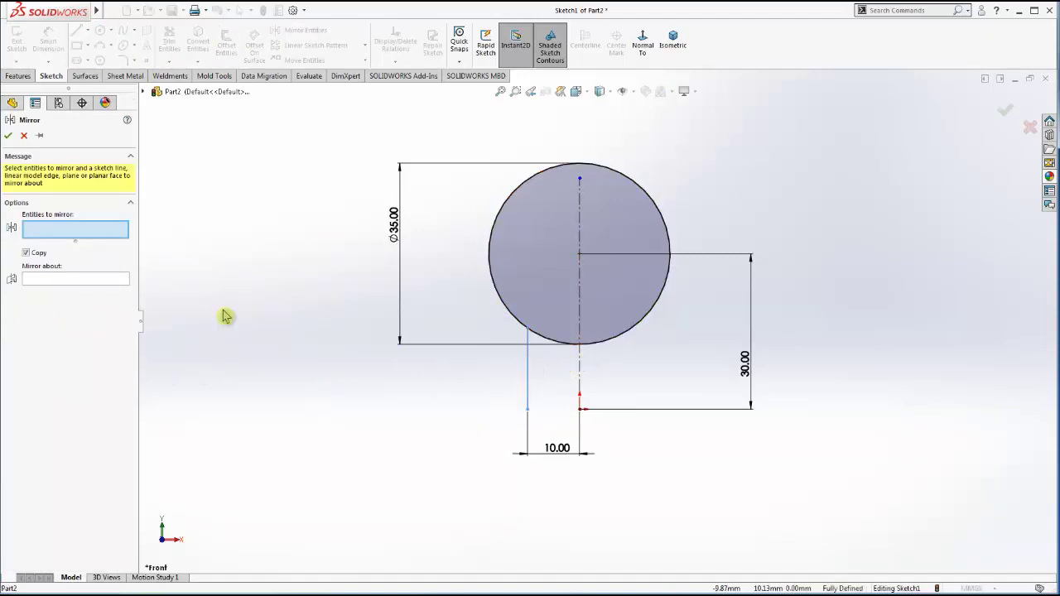
left_click(88, 279)
left_click(578, 383)
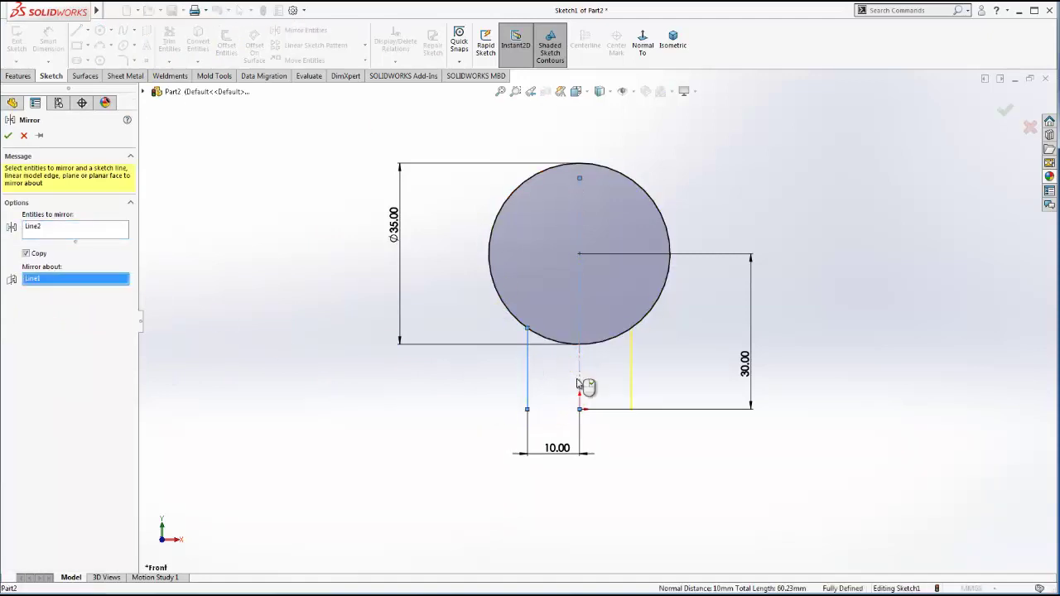
left_click(9, 138)
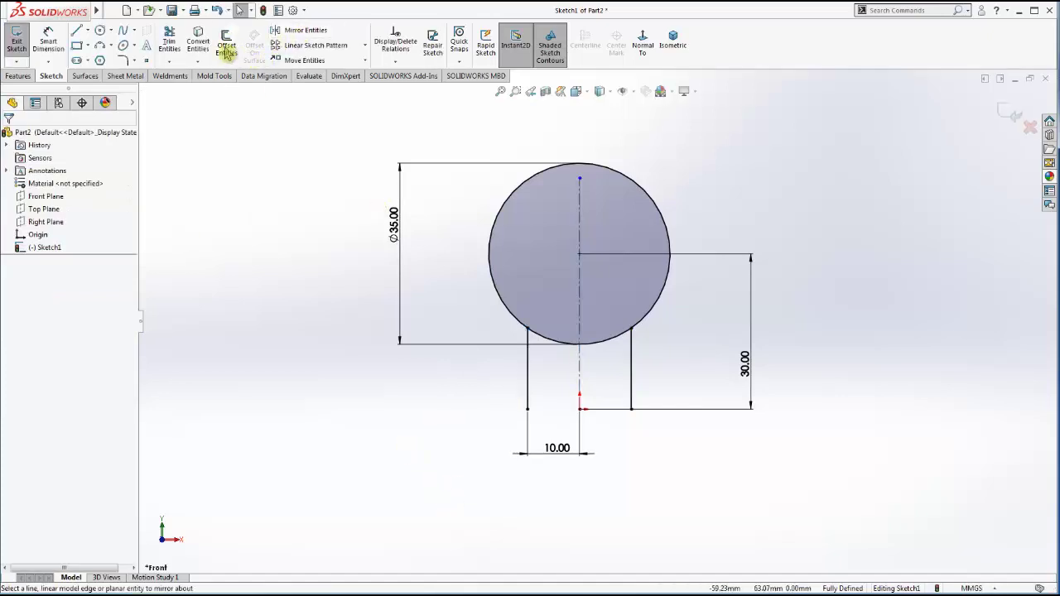
left_click(171, 45)
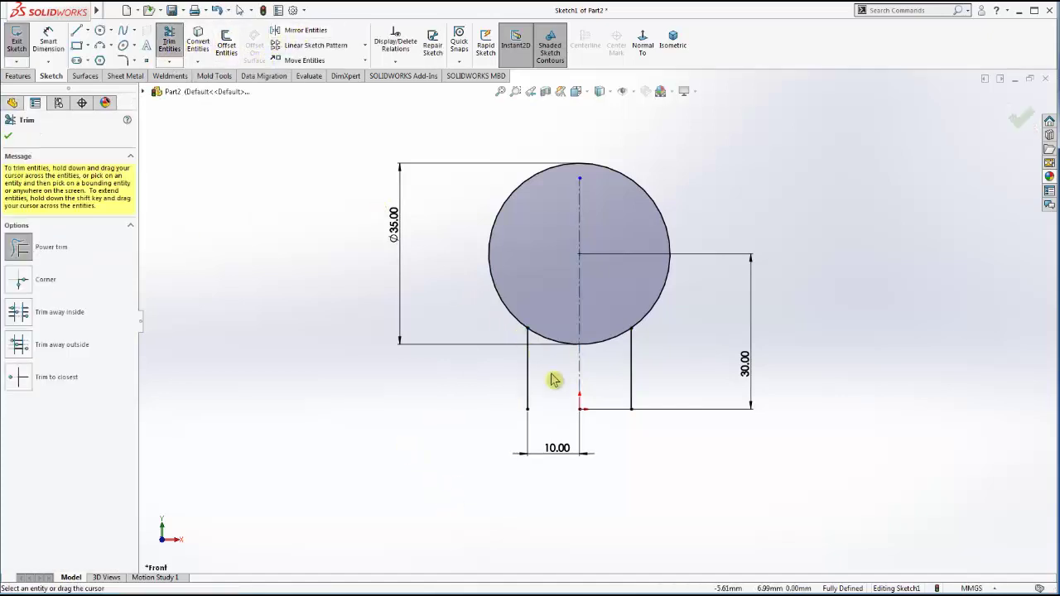
left_click_drag(553, 379, 549, 324)
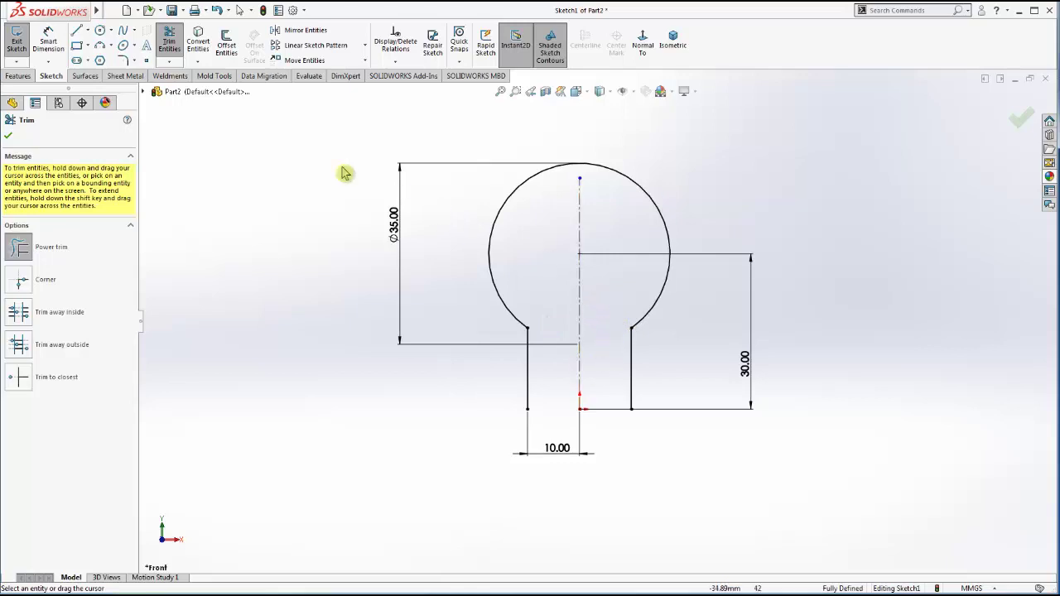
left_click(8, 136)
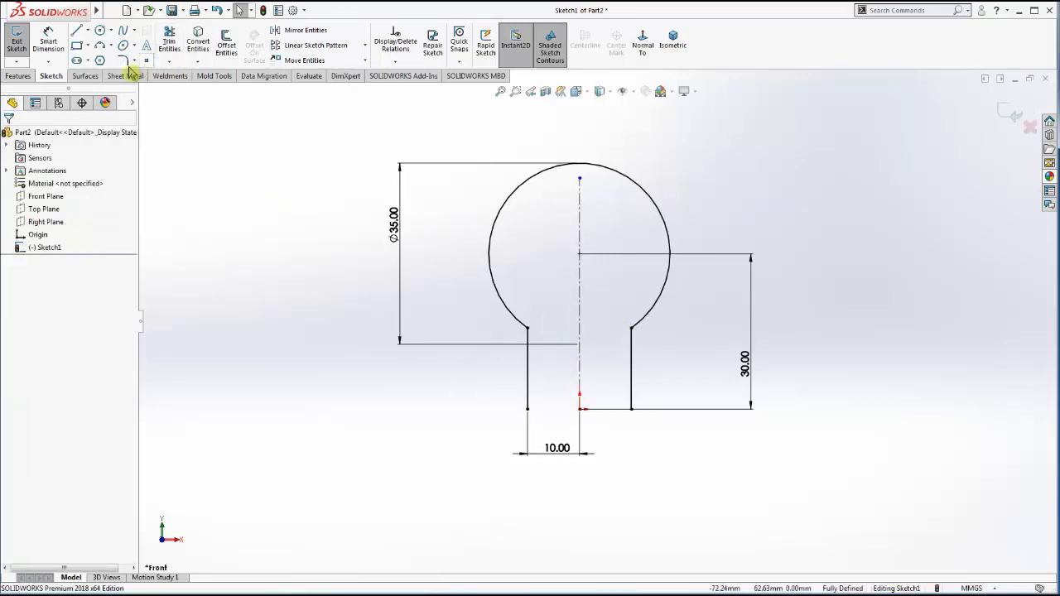
- Fillet both line-to-arc corners with a 20 mm radius
left_click(122, 61)
left_click(528, 329)
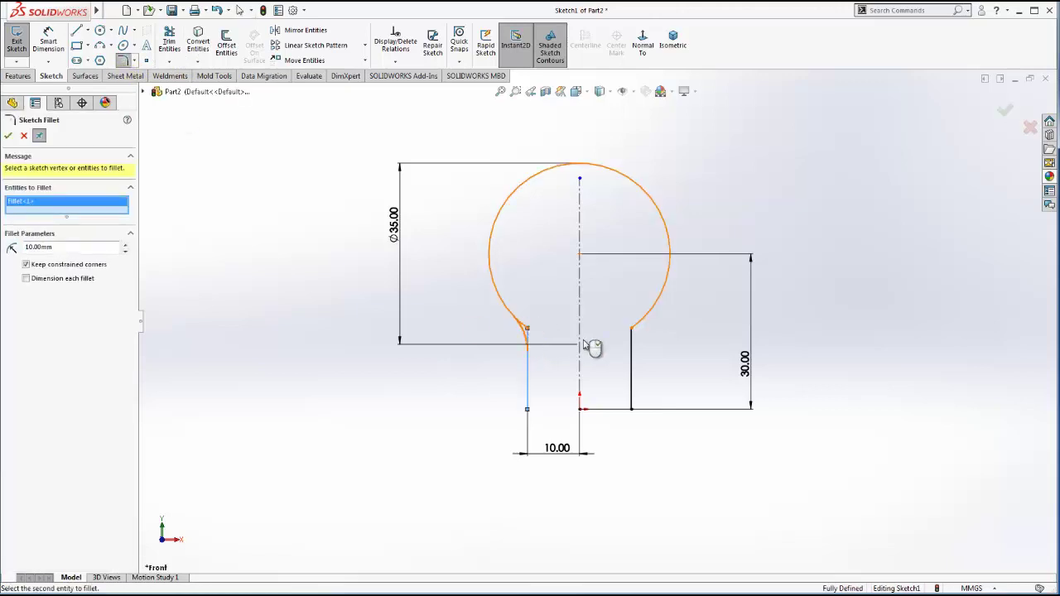
left_click(646, 336)
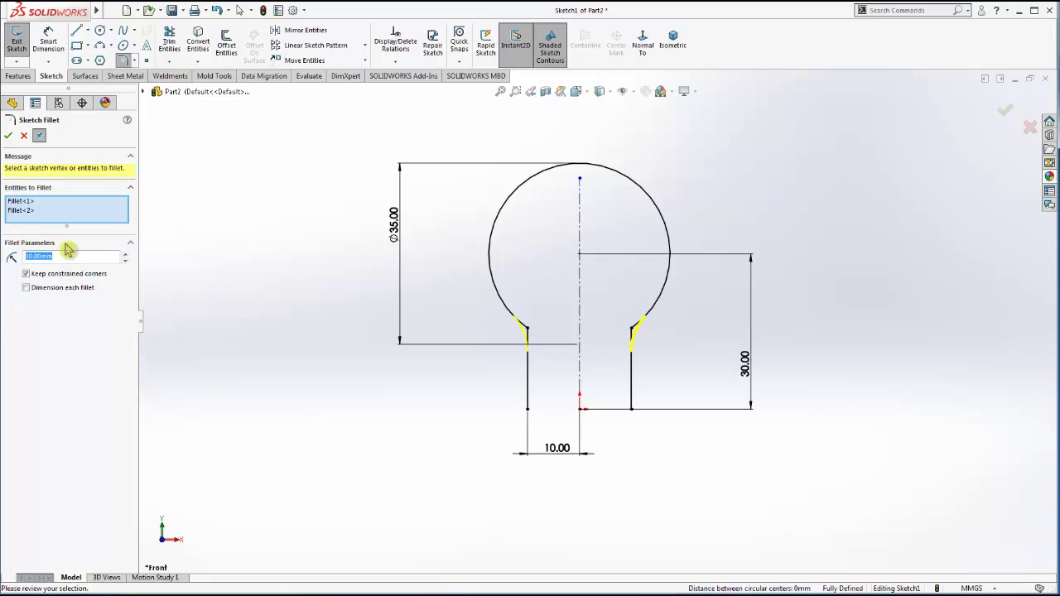
left_click(73, 257)
type("20")
key("Return")
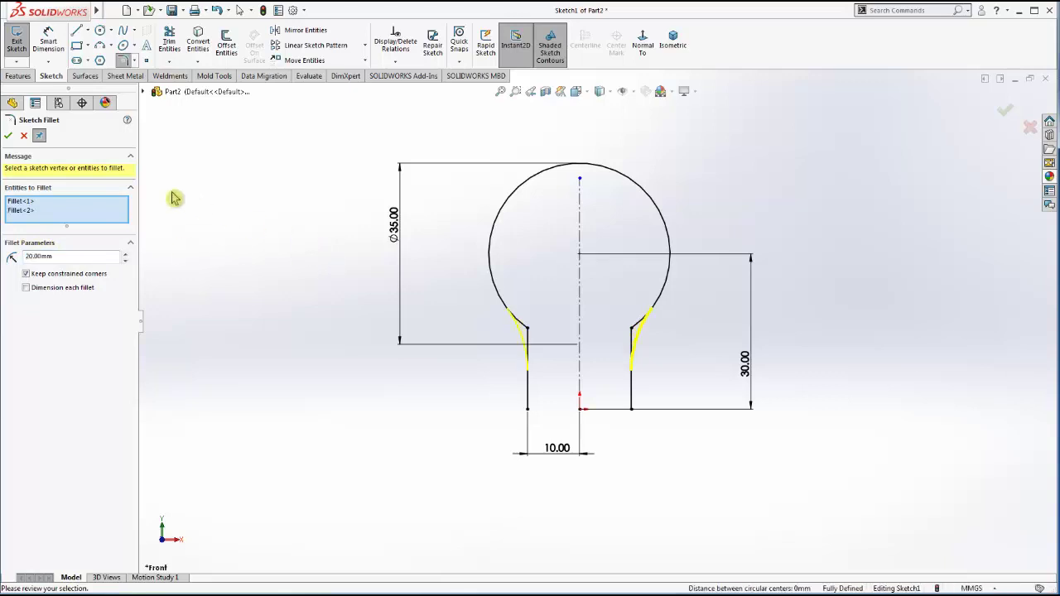
left_click(9, 136)
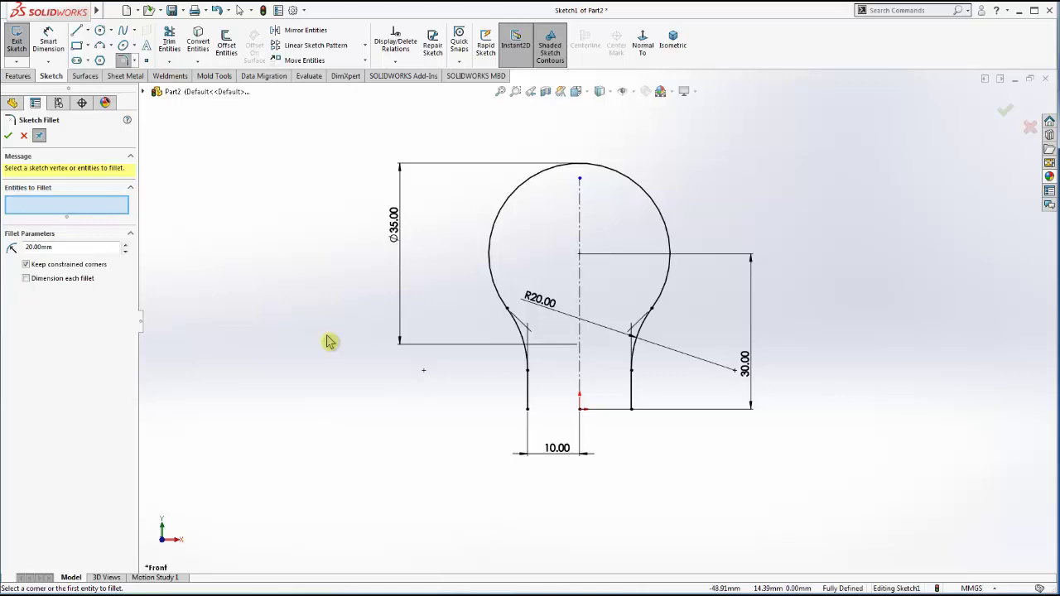
left_click(9, 137)
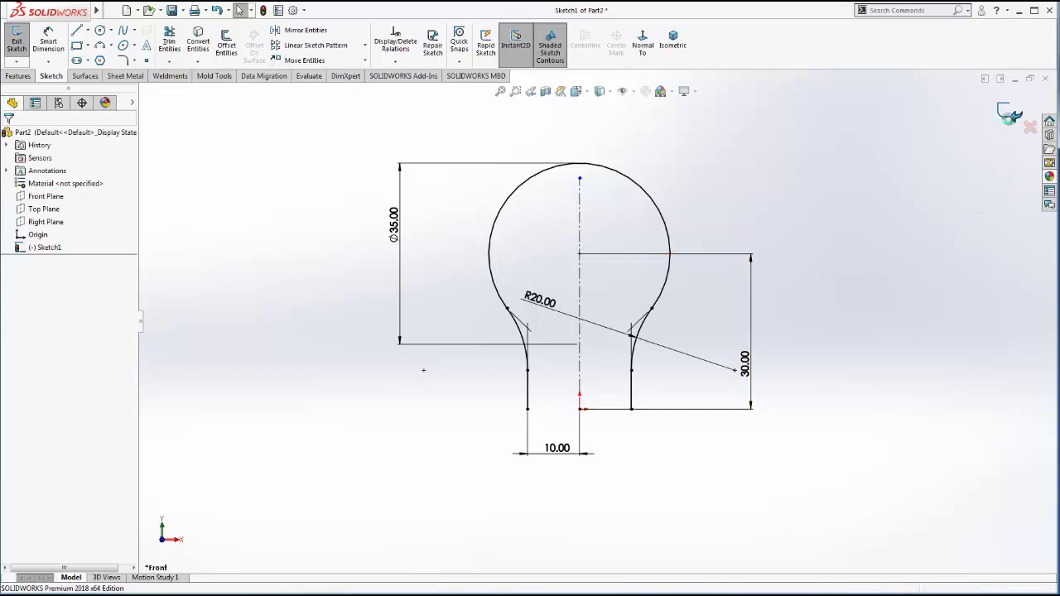
- Exit Sketch1, orbit to check it in 3D, and view the Top Plane head-on
left_click(1010, 125)
middle_click_drag(727, 367, 609, 320)
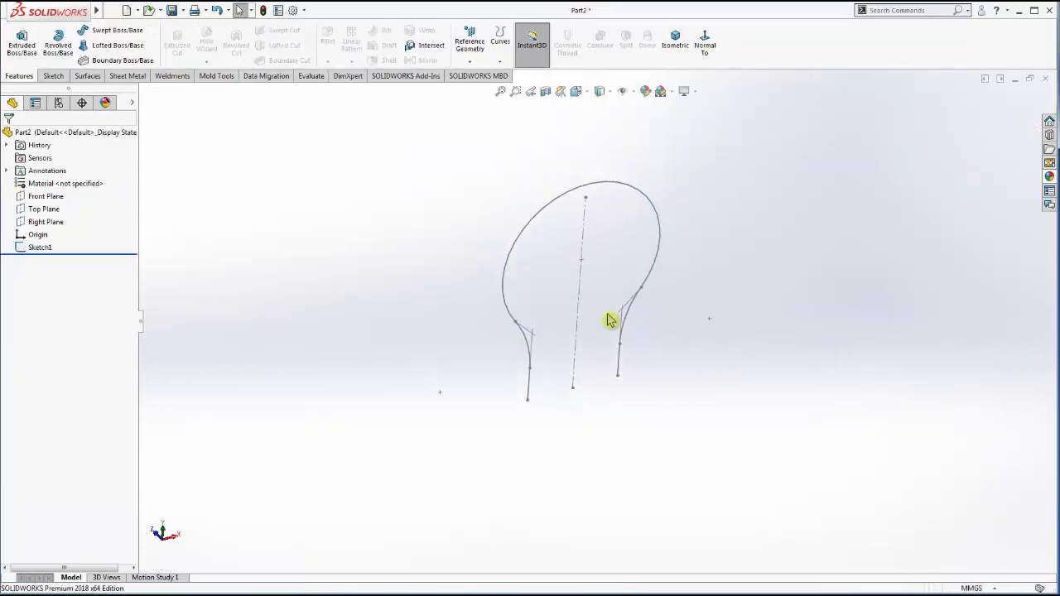
left_click(36, 225)
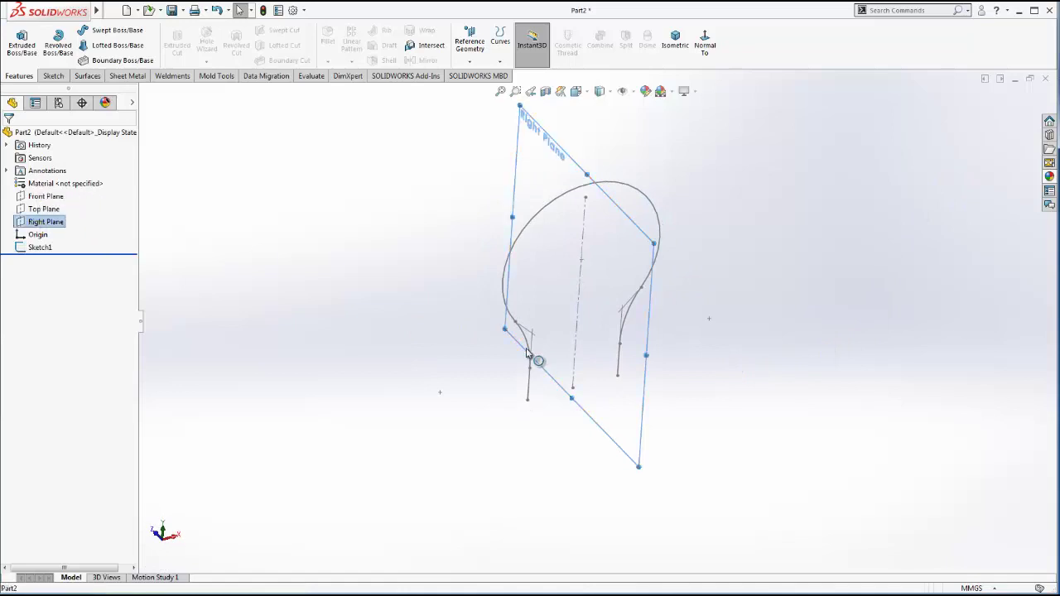
mouse_move(532, 367)
middle_mouse_down()
mouse_move(500, 272)
mouse_move(525, 284)
mouse_move(461, 294)
middle_mouse_up()
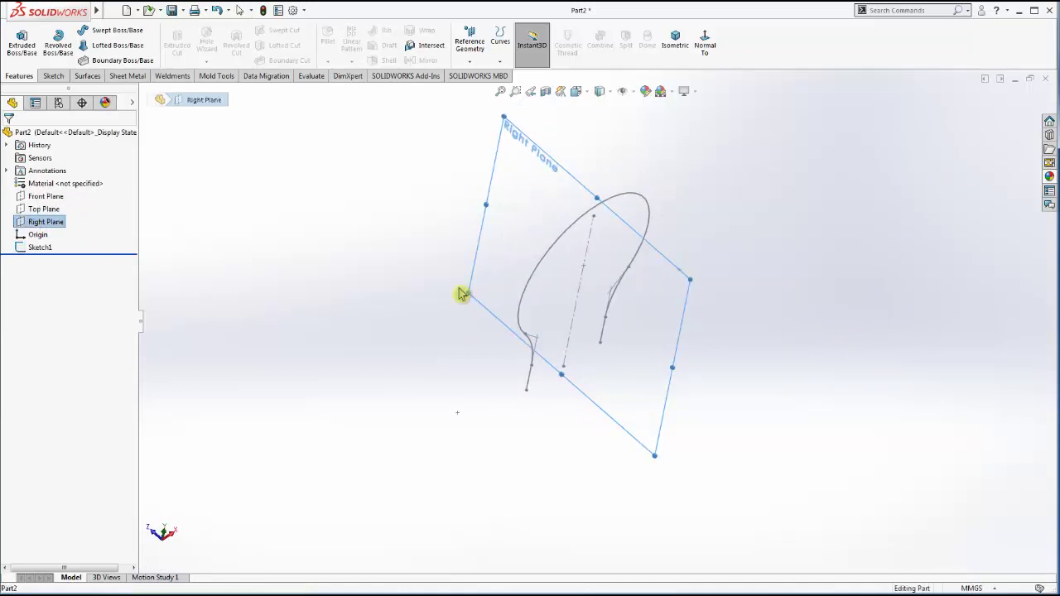
left_click(50, 197)
left_click(46, 209)
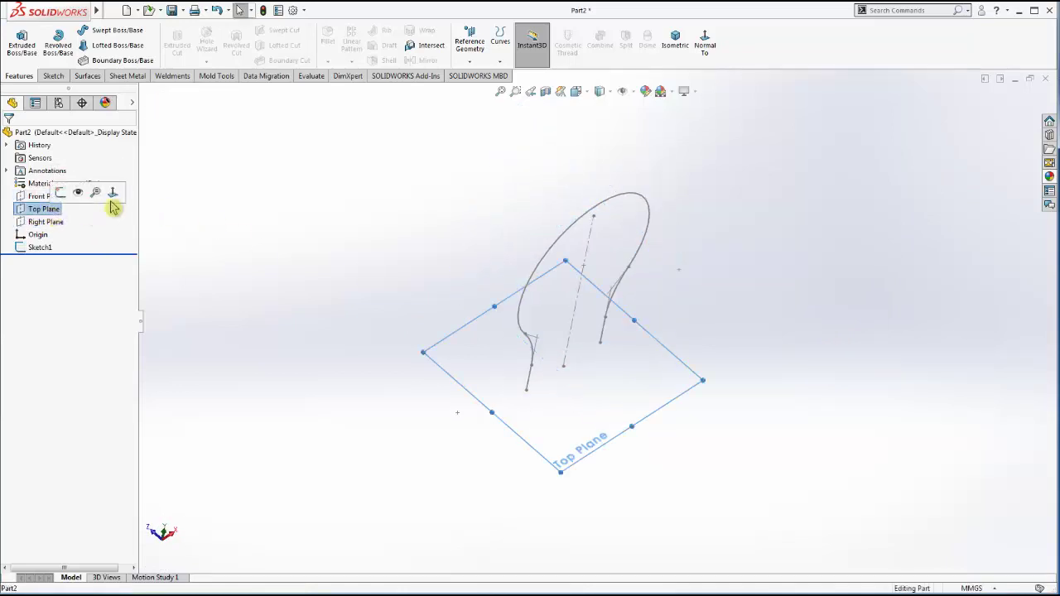
left_click(114, 189)
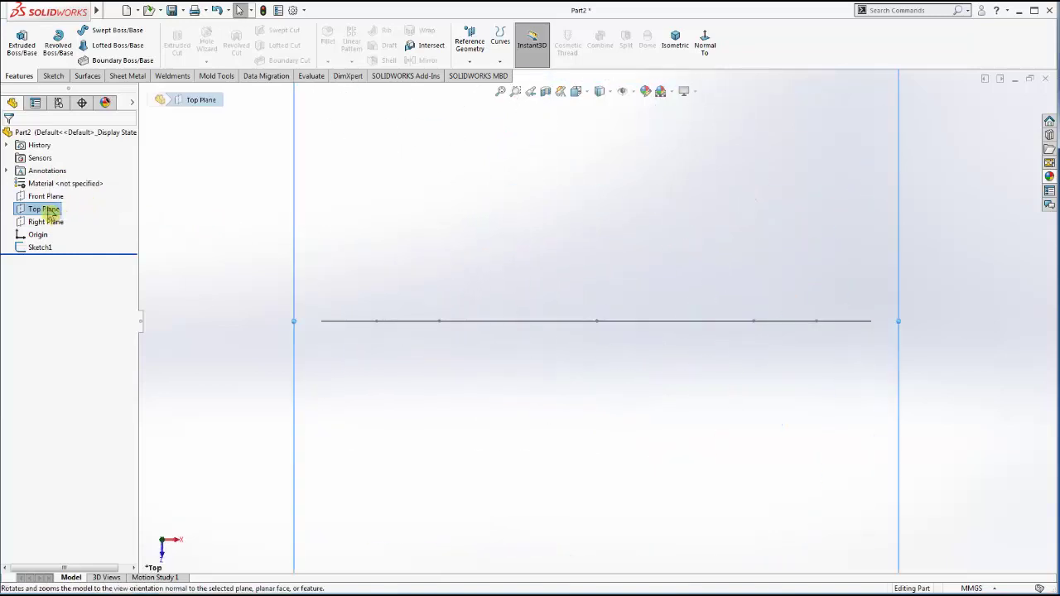
right_click(50, 213)
- Sketch a Ø10 circle on the Top Plane at the left leg's lower end, then exit
left_click(71, 187)
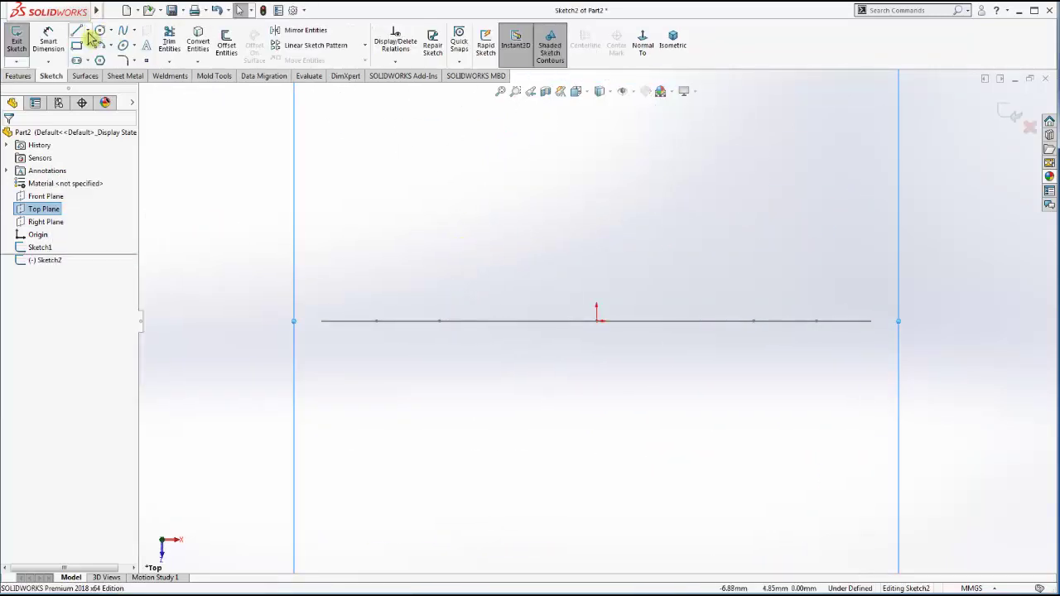
left_click(99, 31)
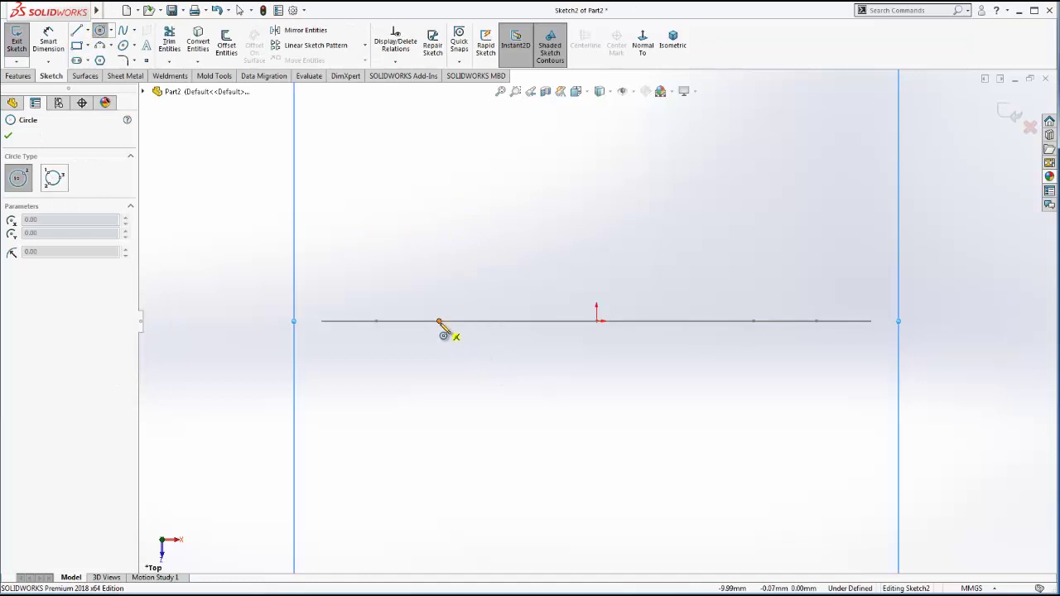
left_click(438, 320)
left_click(441, 291)
left_click(45, 37)
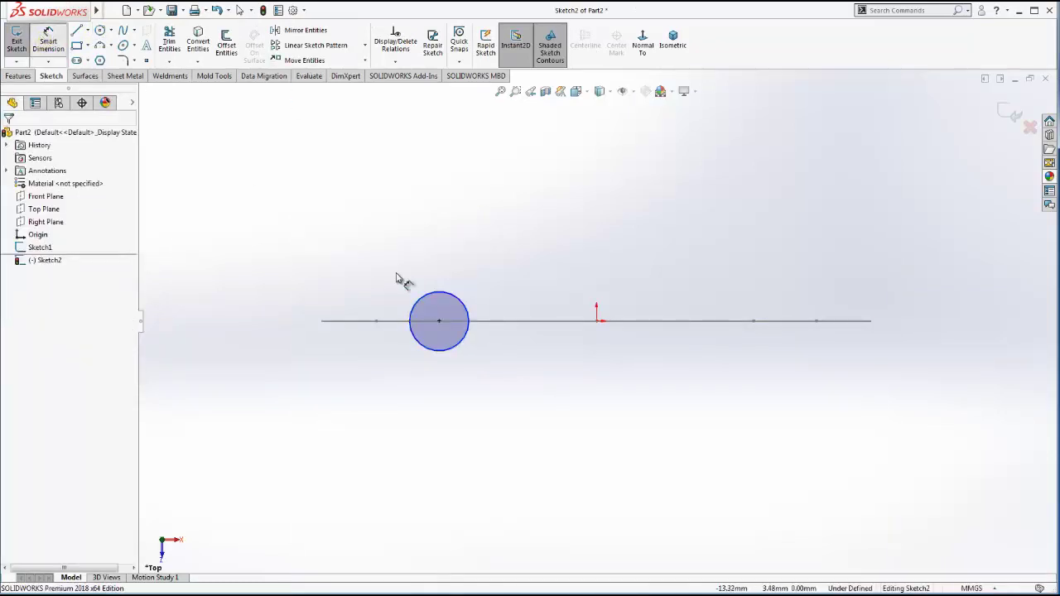
left_click(424, 293)
left_click(501, 282)
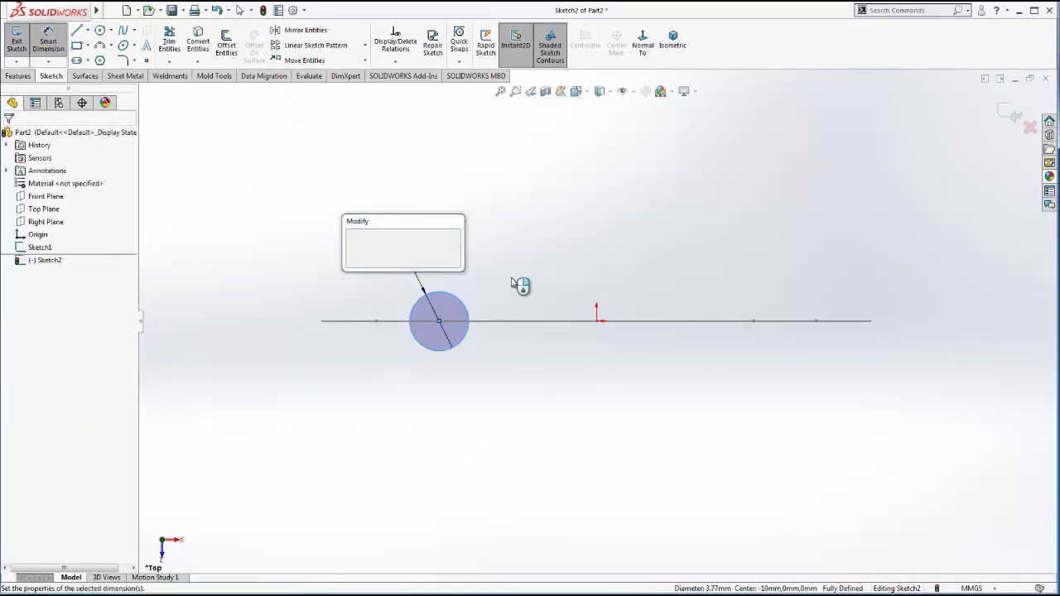
type("10")
key("Return")
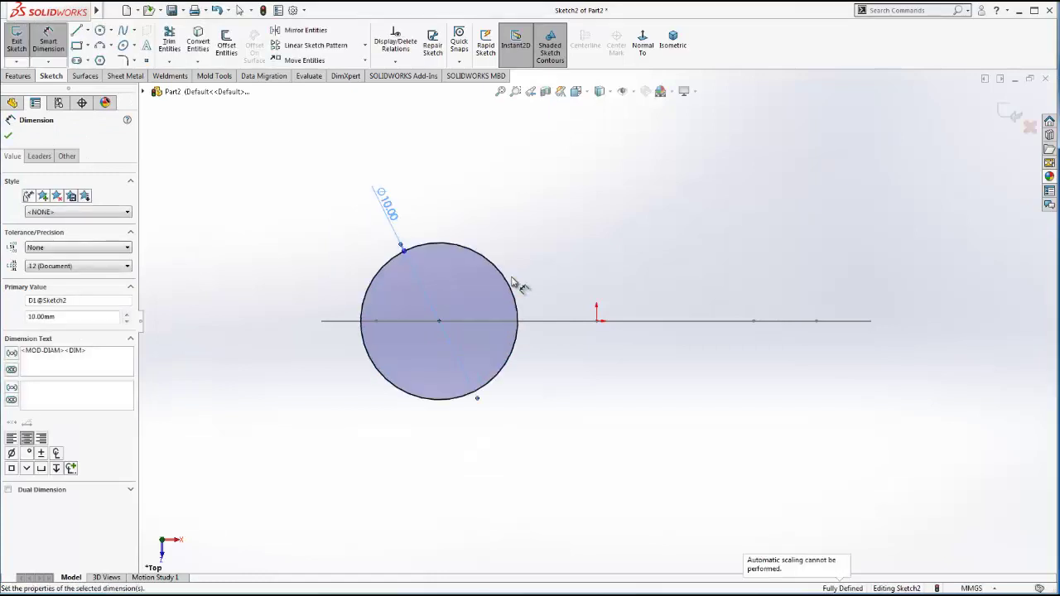
left_click(1011, 119)
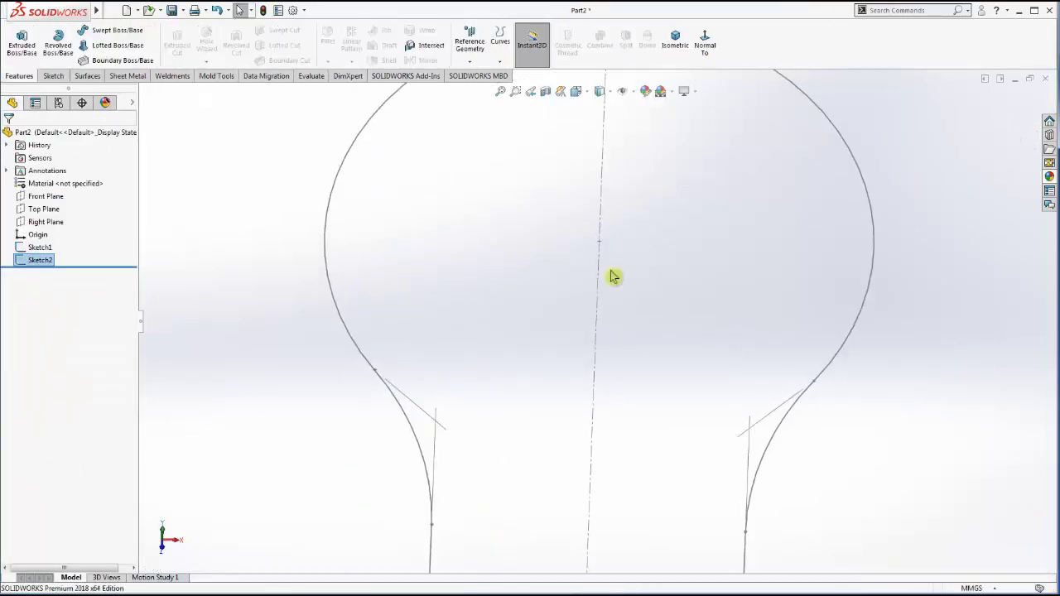
scroll(616, 298, "up", 5)
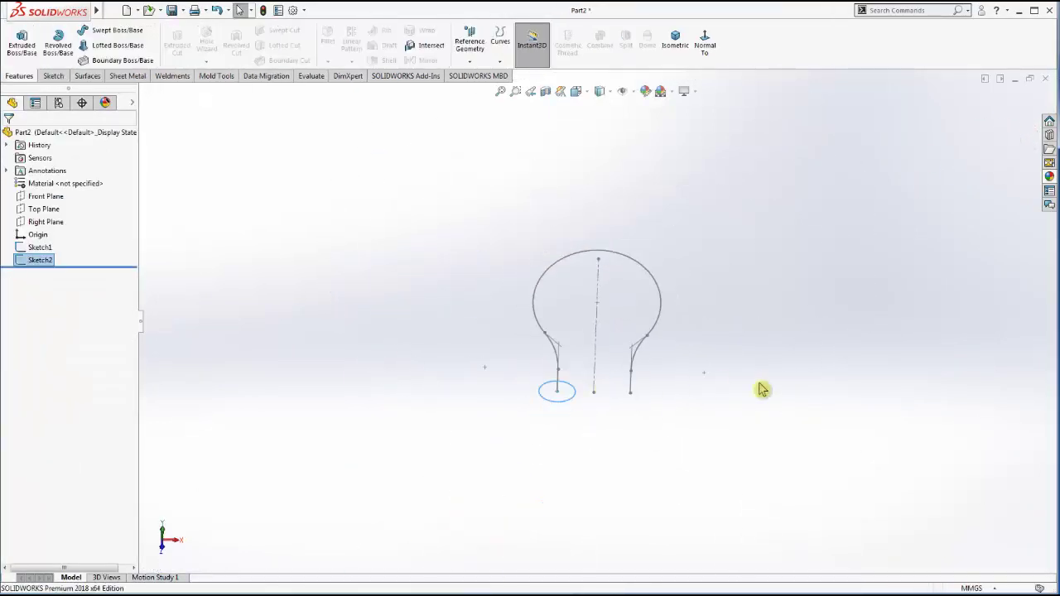
scroll(674, 364, "down", 1)
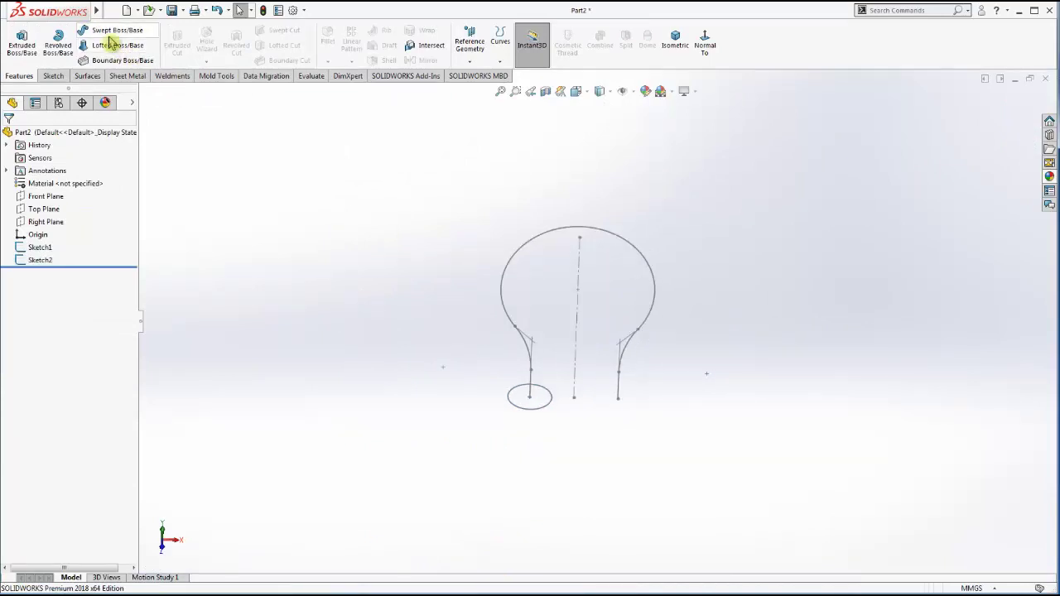
- Sweep the Ø10 circle (Sketch2) along the bulb outline (Sketch1) to create Sweep1
left_click(112, 31)
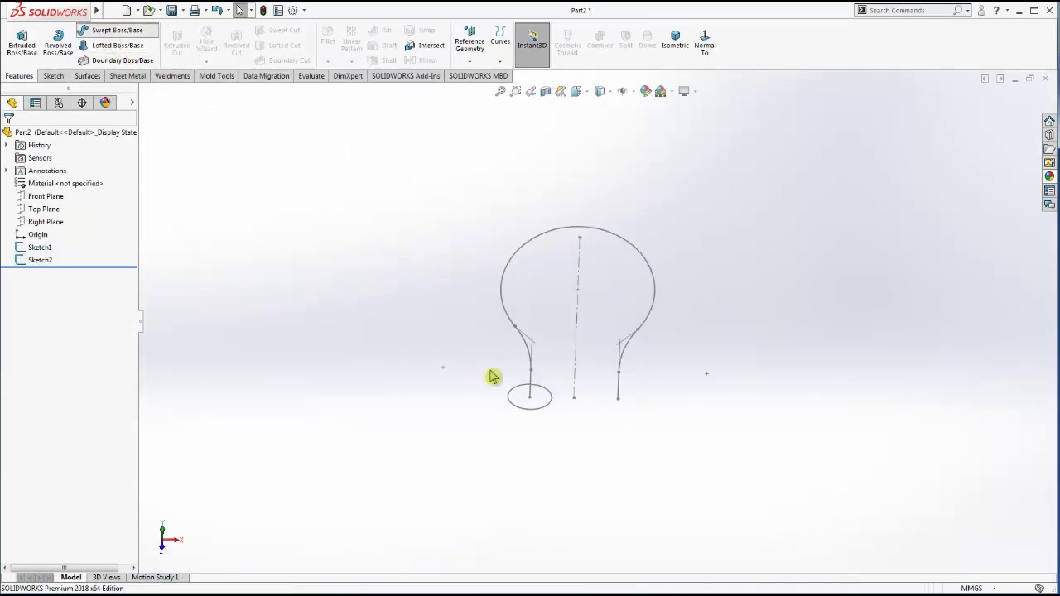
left_click(545, 413)
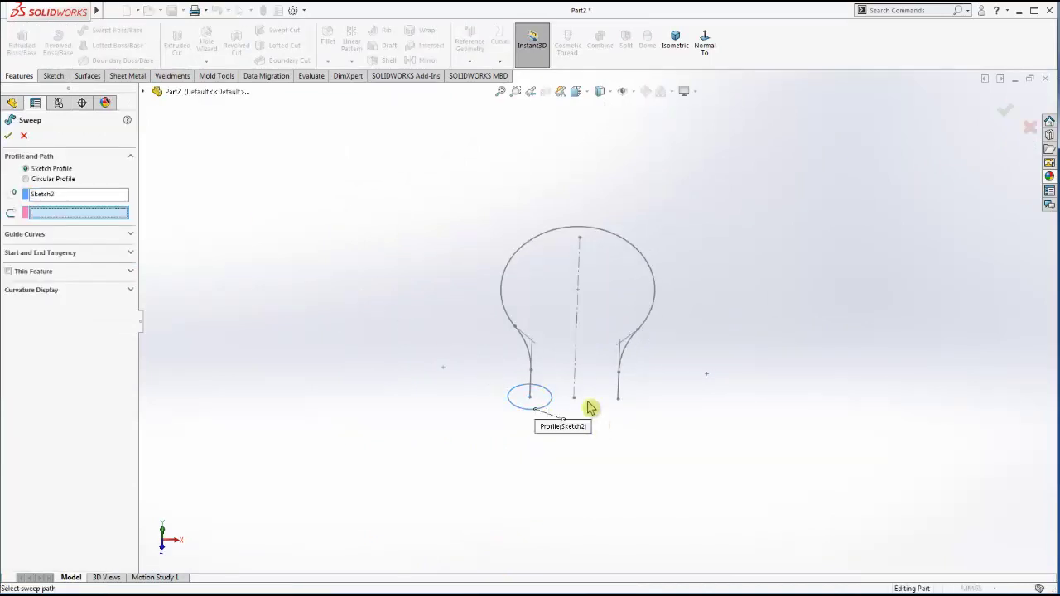
left_click(547, 382)
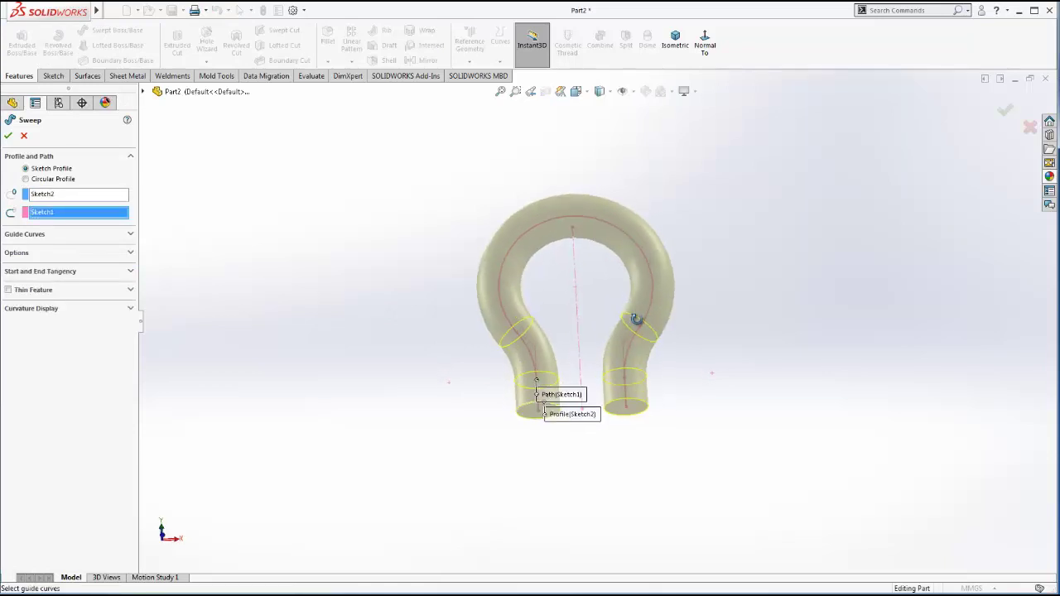
middle_click_drag(636, 263, 547, 410)
left_click(10, 137)
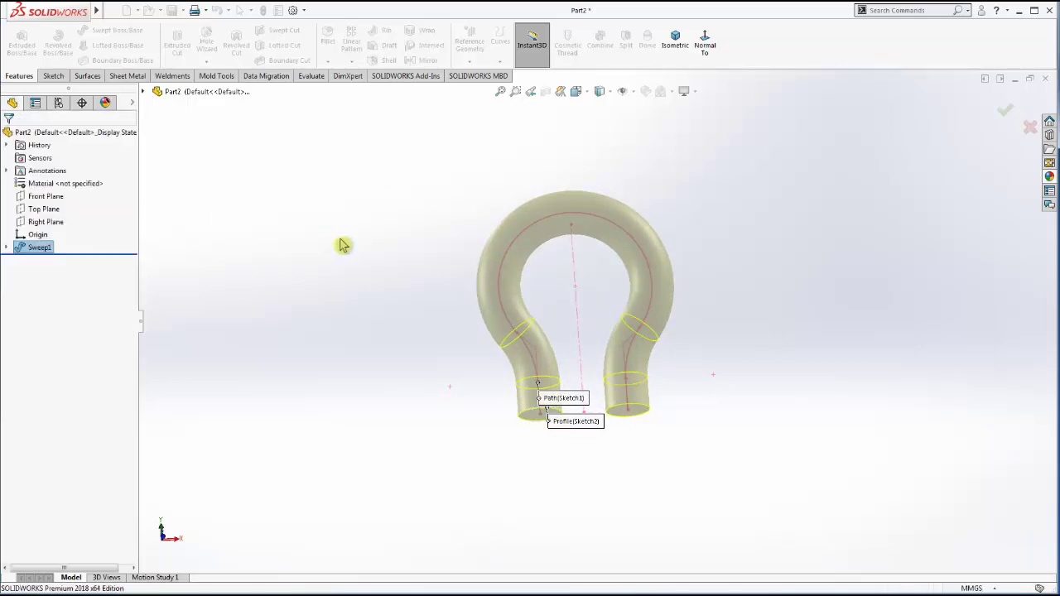
middle_click_drag(702, 305, 684, 359)
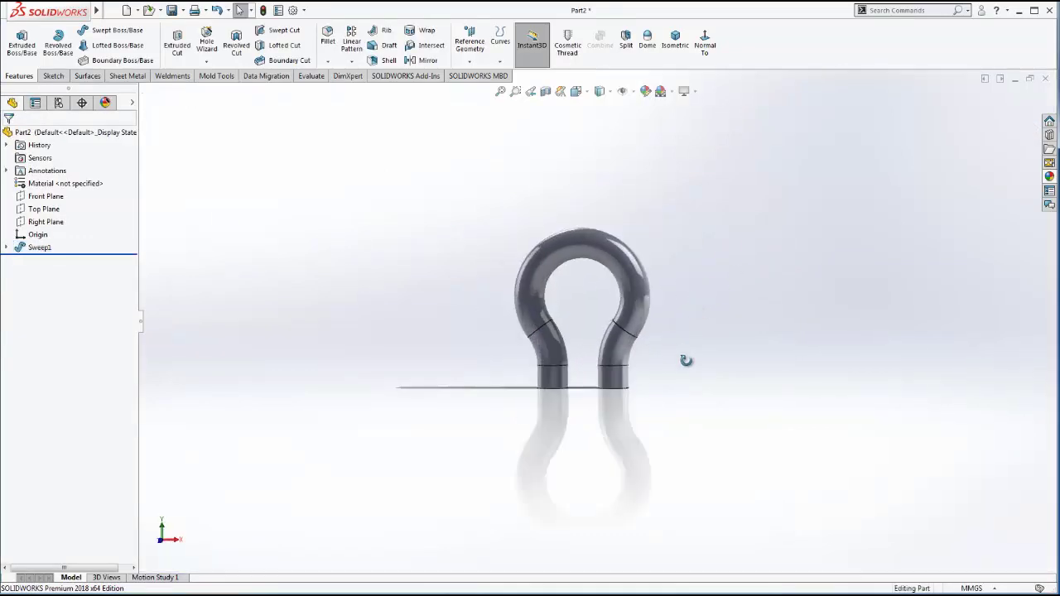
scroll(610, 371, "down", 5)
mouse_move(558, 338)
middle_mouse_down()
mouse_move(560, 246)
mouse_move(574, 289)
middle_mouse_up()
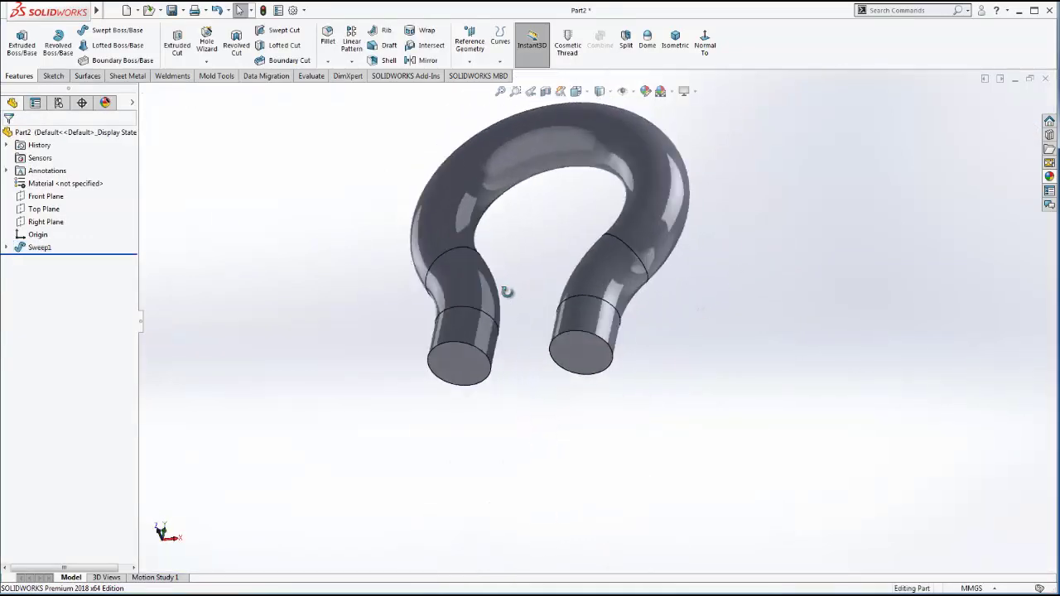
left_click(675, 47)
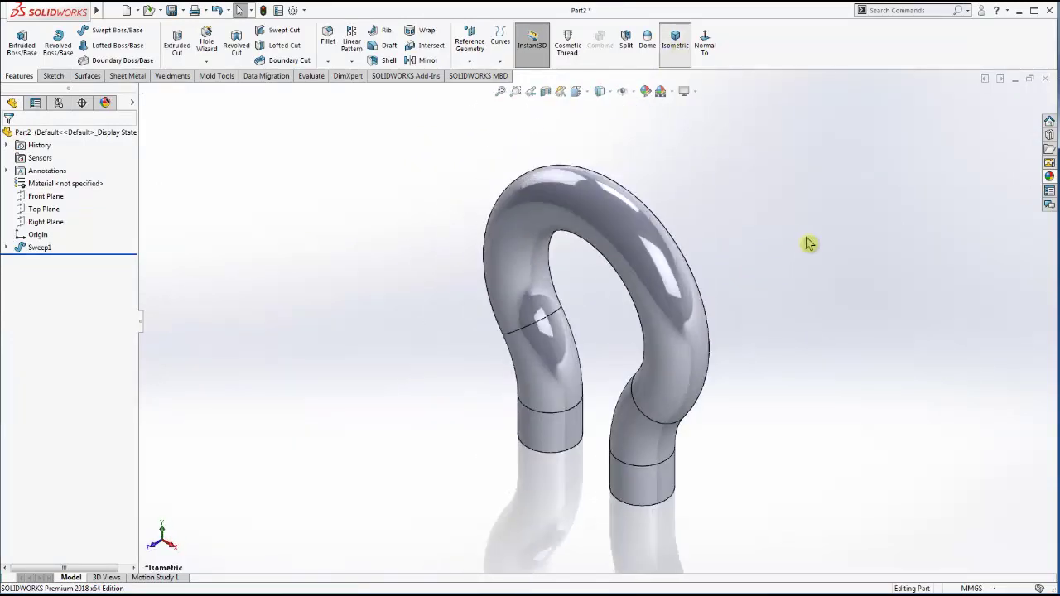
middle_click_drag(704, 402, 625, 396)
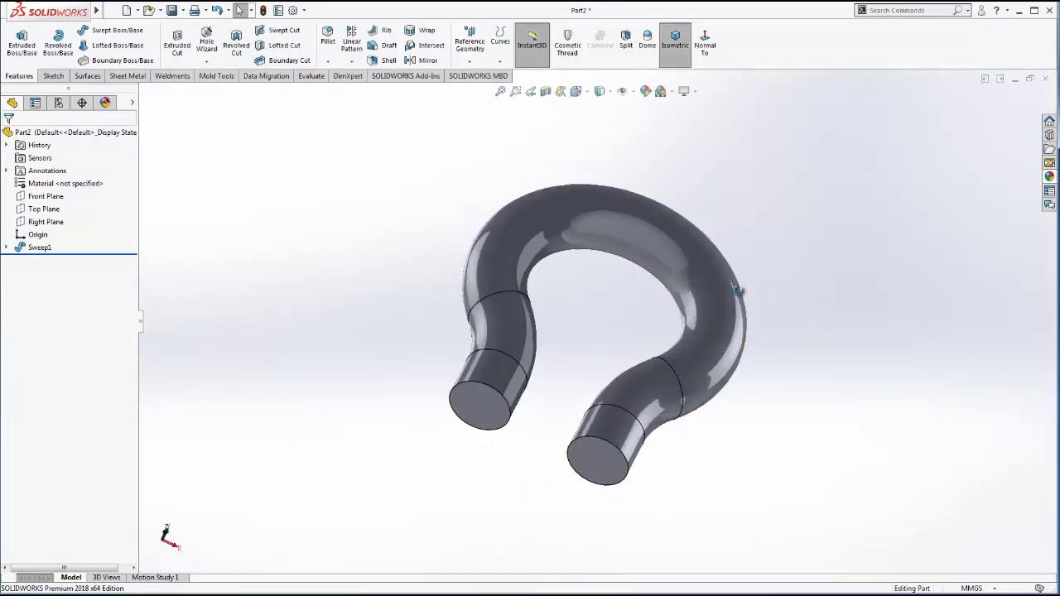
left_click(630, 399)
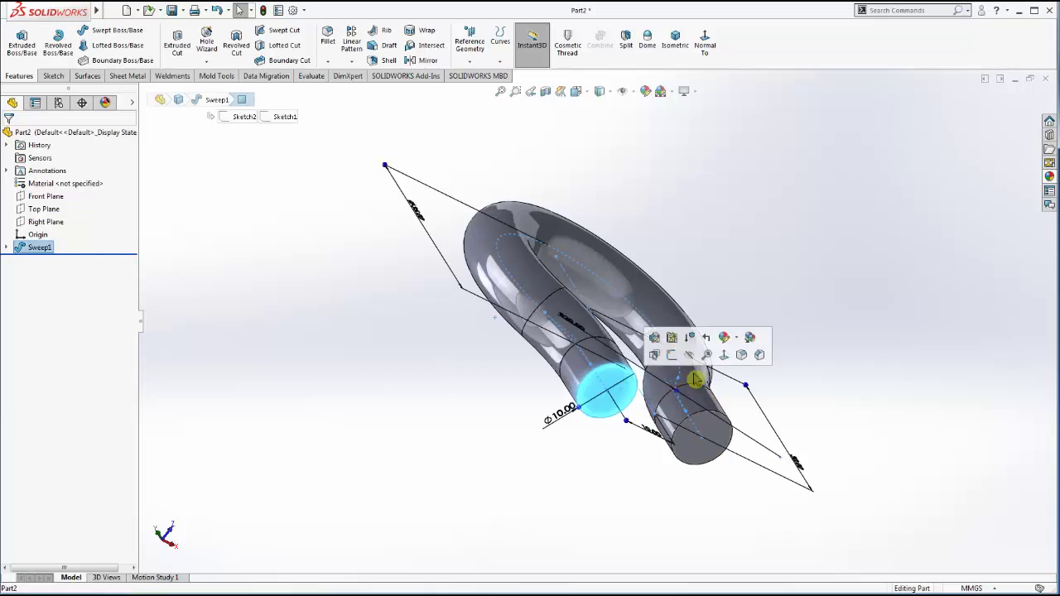
left_click(723, 356)
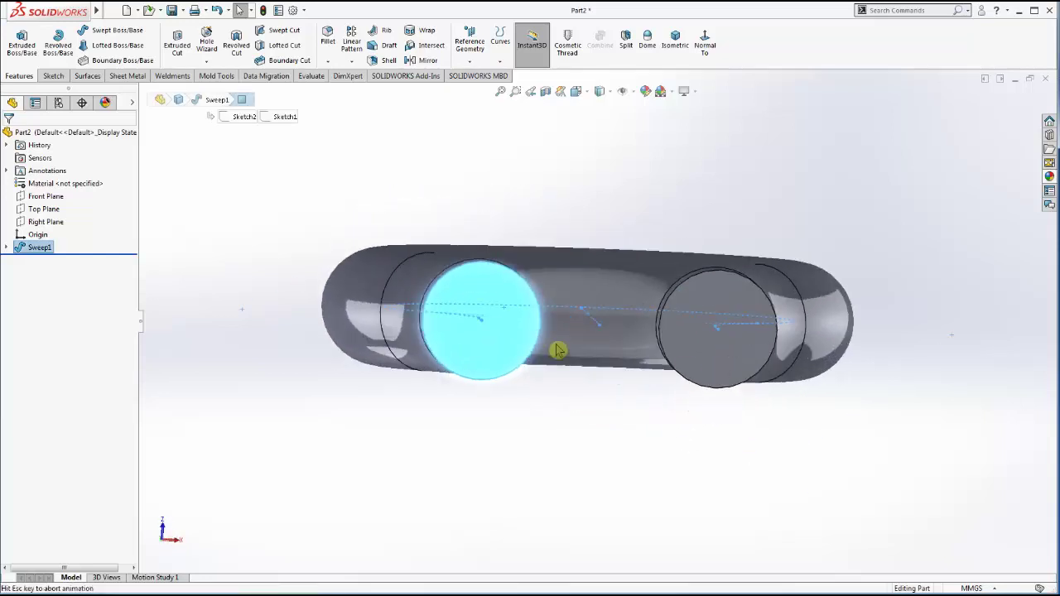
left_click(474, 290)
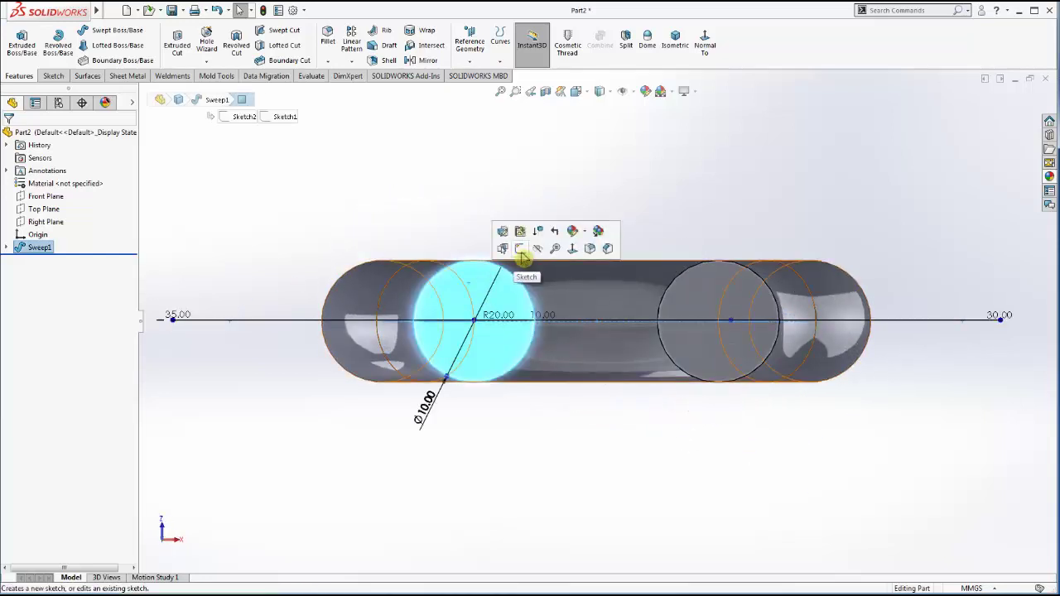
left_click(521, 250)
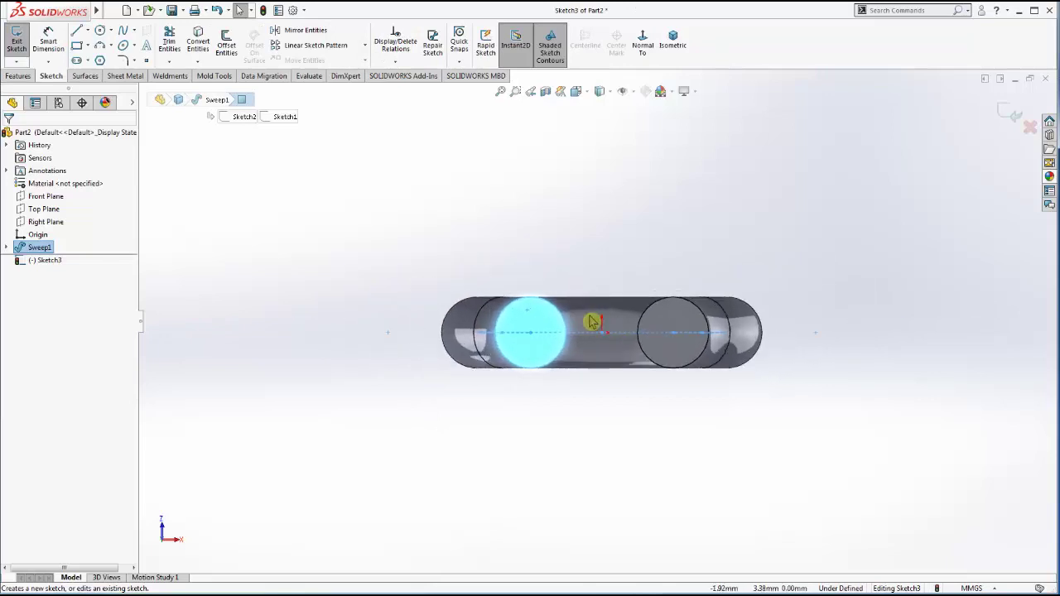
scroll(579, 331, "down", 1)
scroll(556, 328, "down", 3)
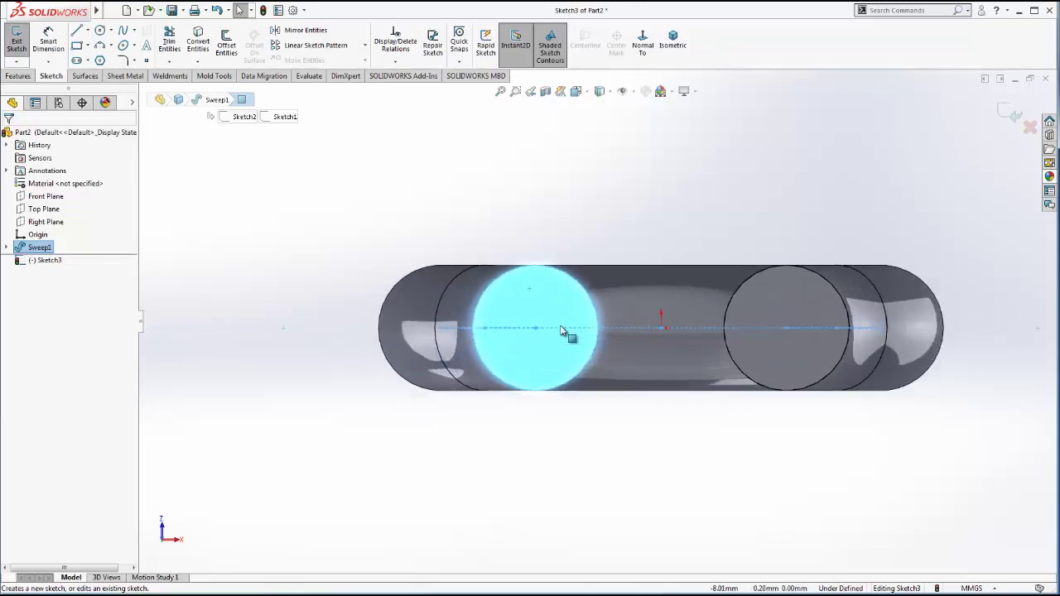
scroll(571, 331, "down", 2)
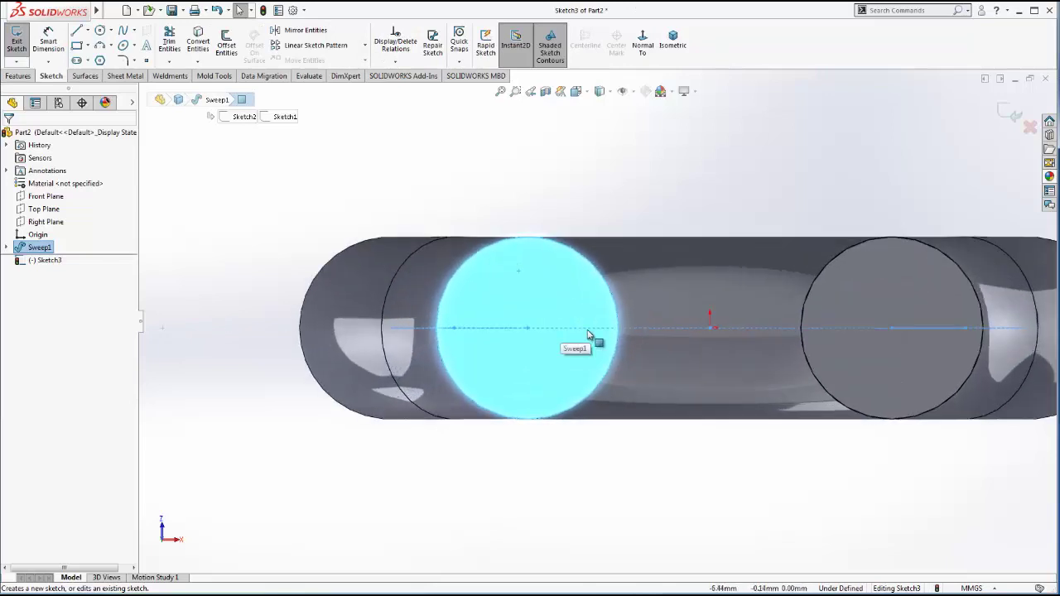
left_click(520, 299)
left_click(209, 49)
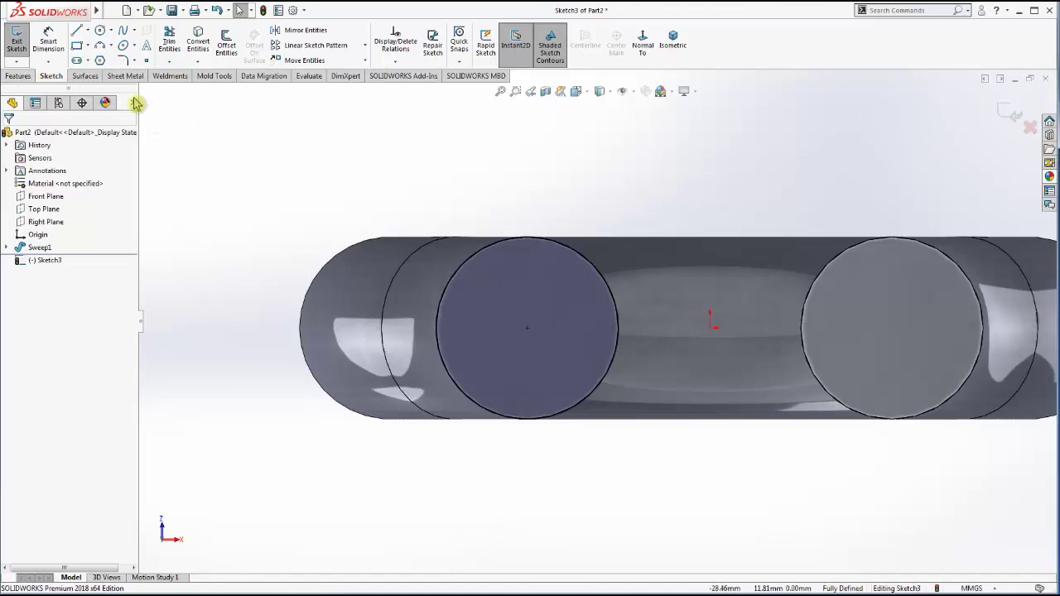
left_click(20, 75)
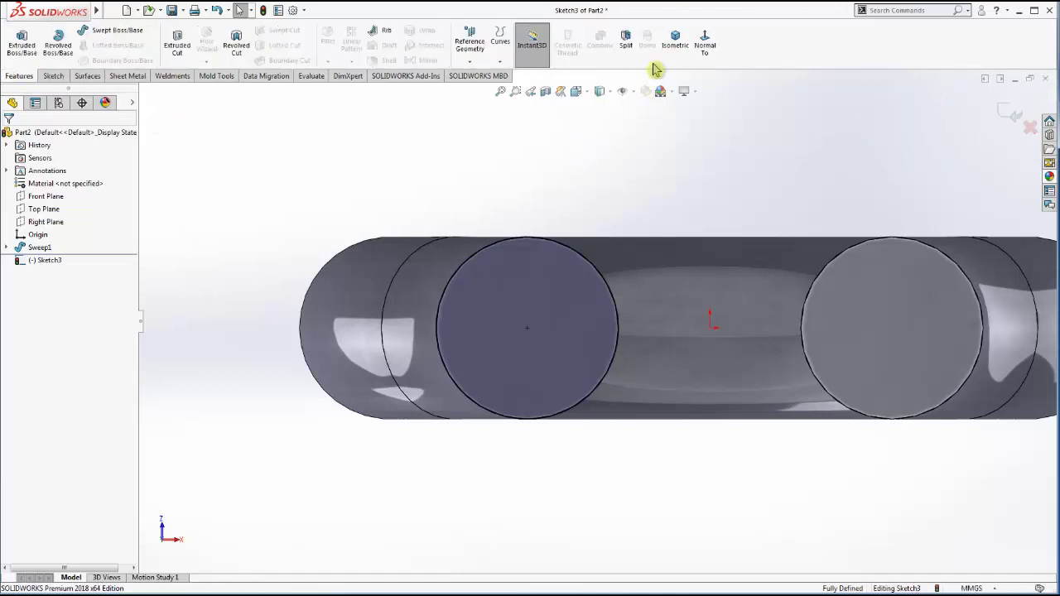
left_click(1029, 127)
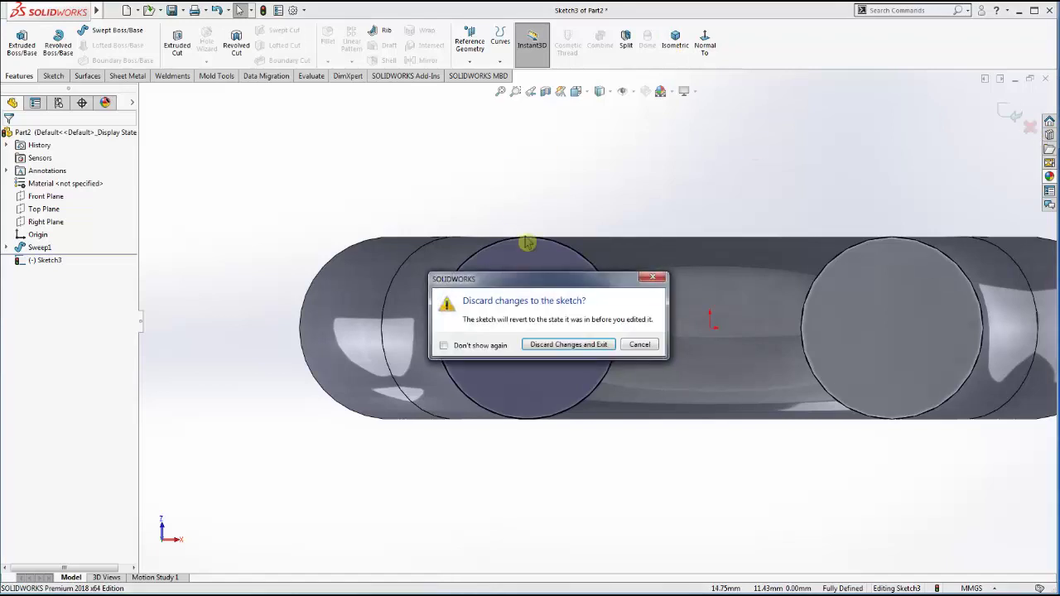
left_click(561, 344)
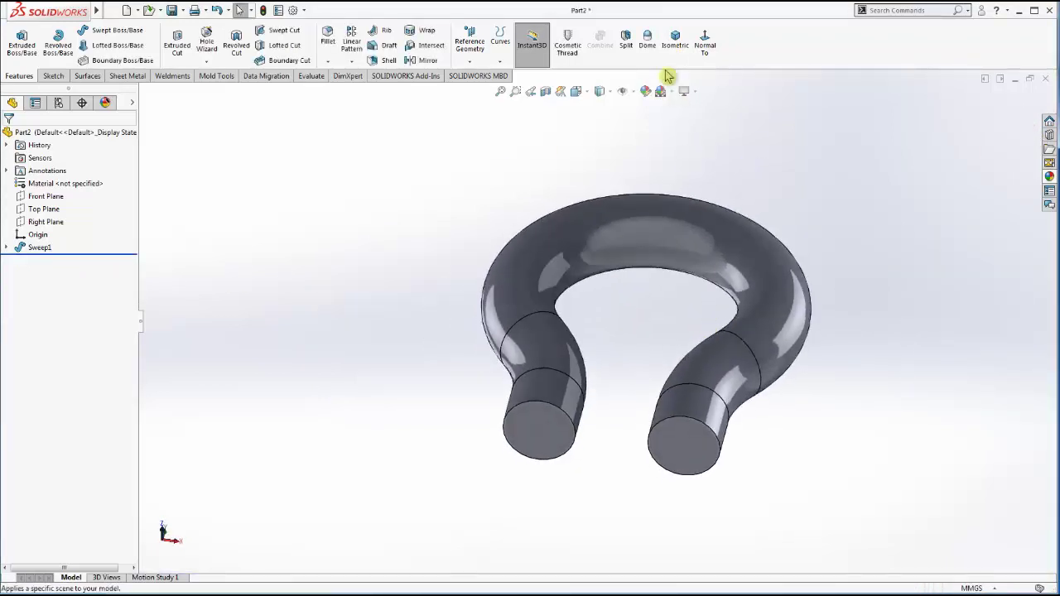
- Add a 20 mm dome on the left leg's flat end face and inspect the result
left_click(646, 37)
left_click(545, 445)
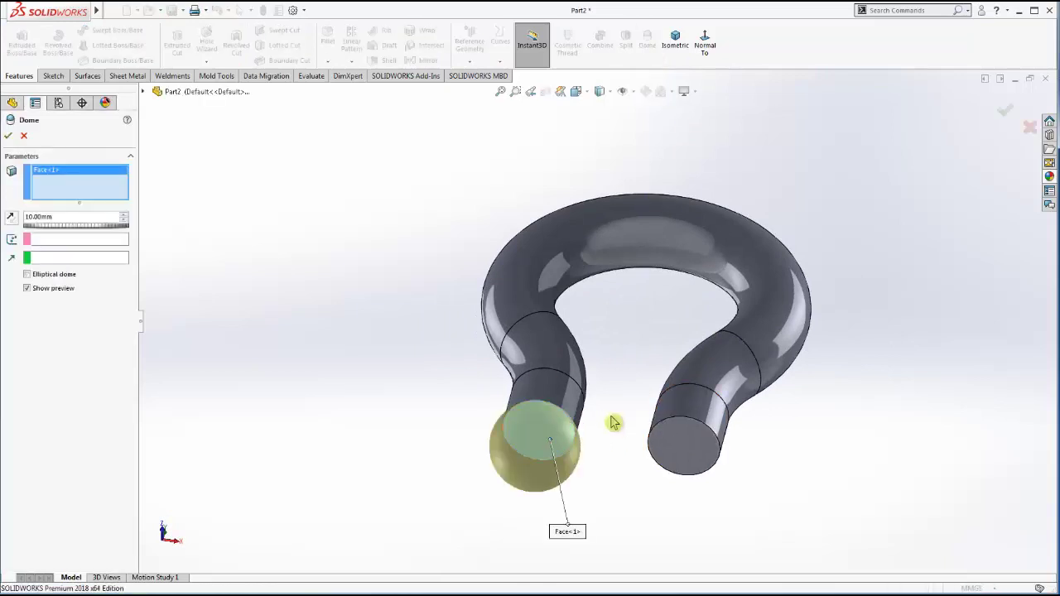
left_click(124, 214)
scroll(608, 489, "down", 3)
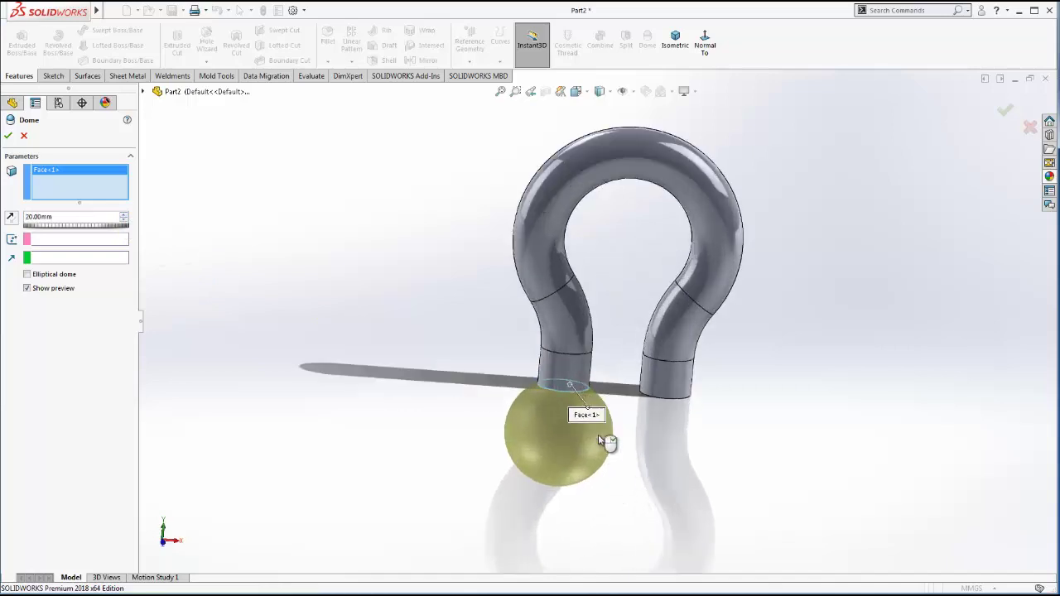
scroll(610, 437, "down", 3)
scroll(600, 424, "down", 2)
scroll(686, 436, "up", 2)
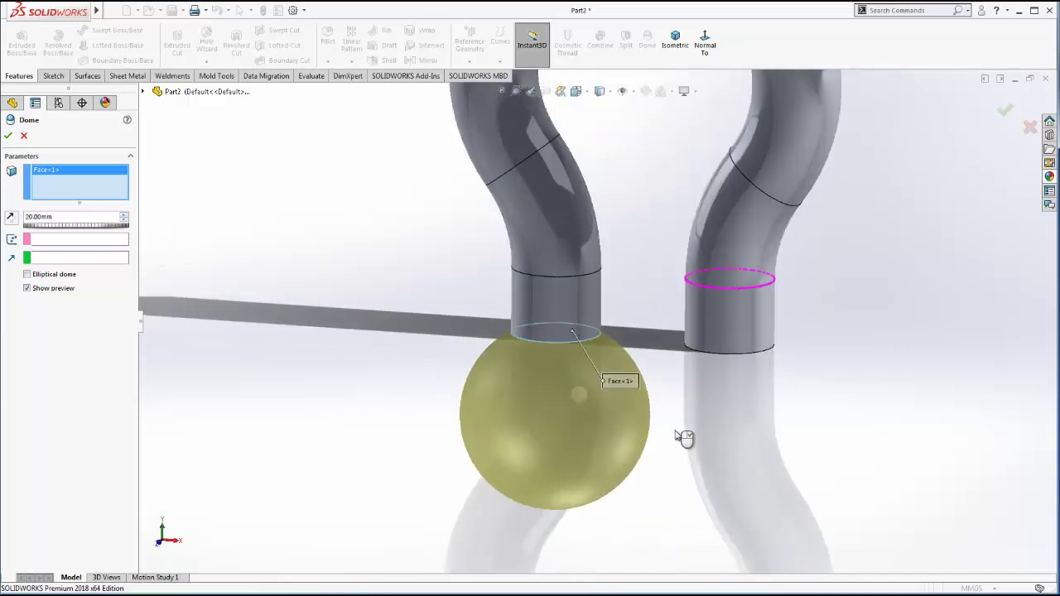
scroll(693, 401, "up", 2)
mouse_move(664, 382)
middle_mouse_down()
mouse_move(742, 362)
mouse_move(764, 386)
mouse_move(705, 379)
middle_mouse_up()
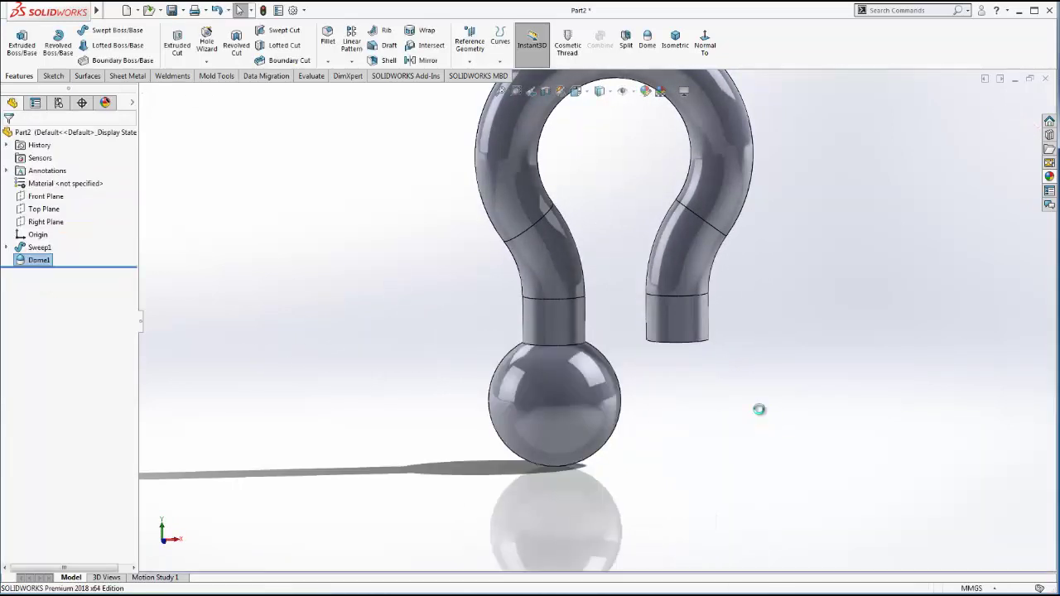
scroll(695, 353, "up", 3)
mouse_move(695, 312)
middle_mouse_down()
mouse_move(619, 267)
mouse_move(635, 292)
middle_mouse_up()
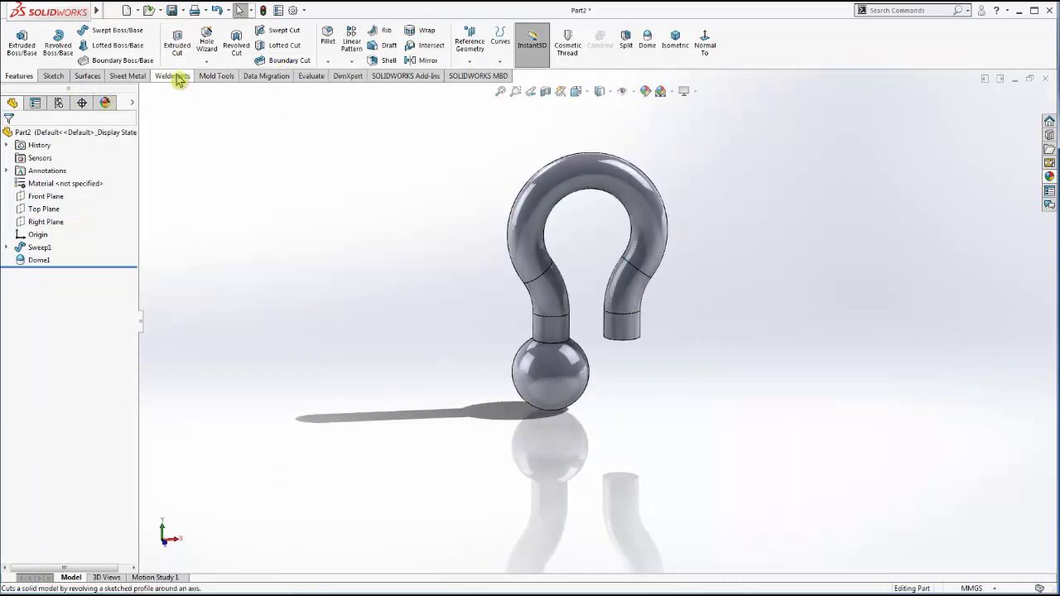
- Start a new sketch on the Front Plane, viewed head-on
left_click(46, 196)
left_click(118, 171)
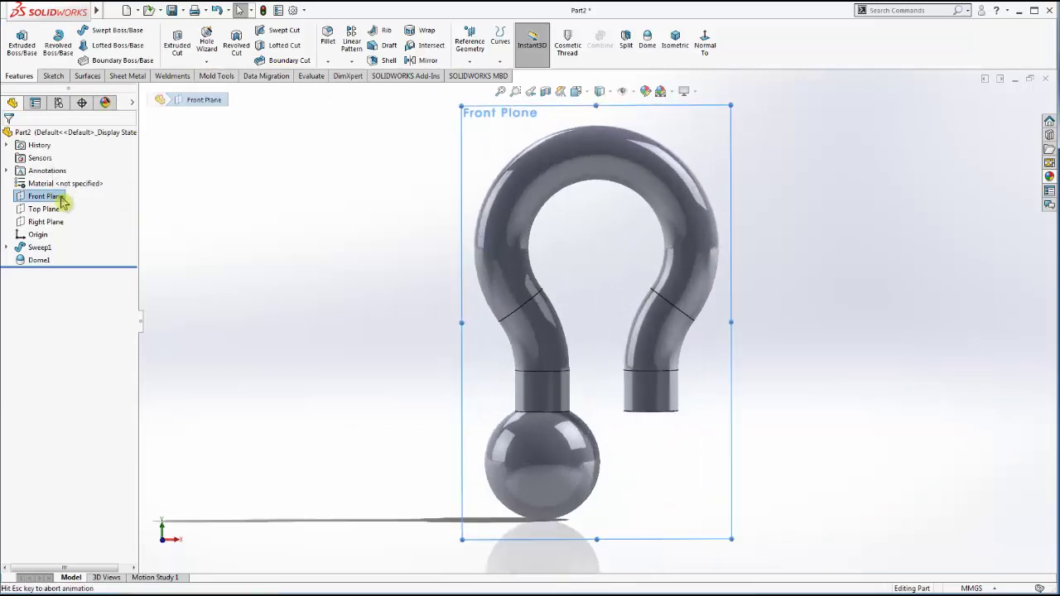
right_click(60, 195)
left_click(71, 178)
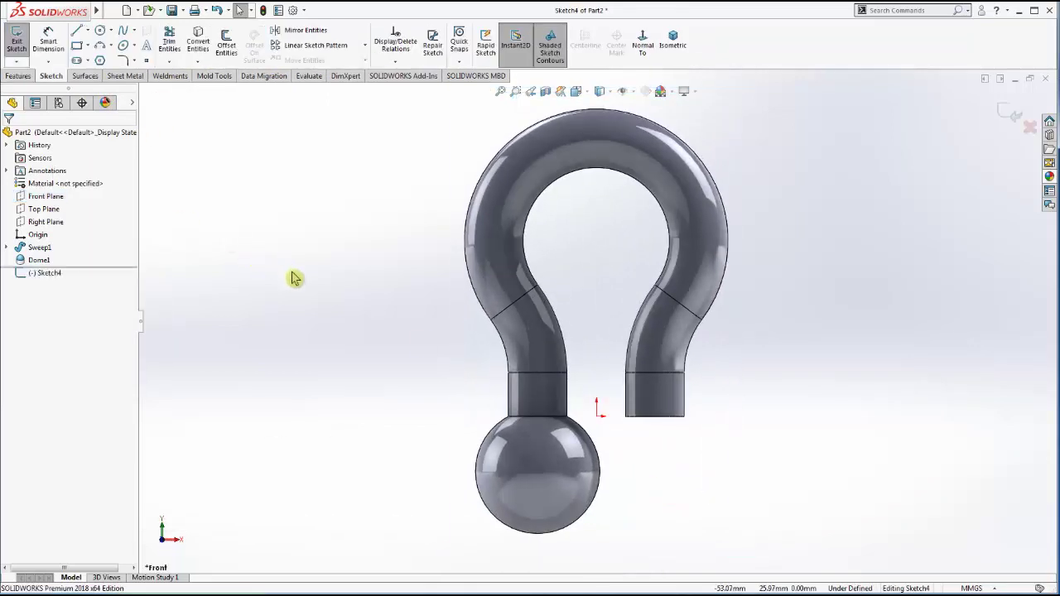
scroll(646, 431, "down", 5)
- Draw two corner rectangles covering the ball's left and right sides
left_click(77, 46)
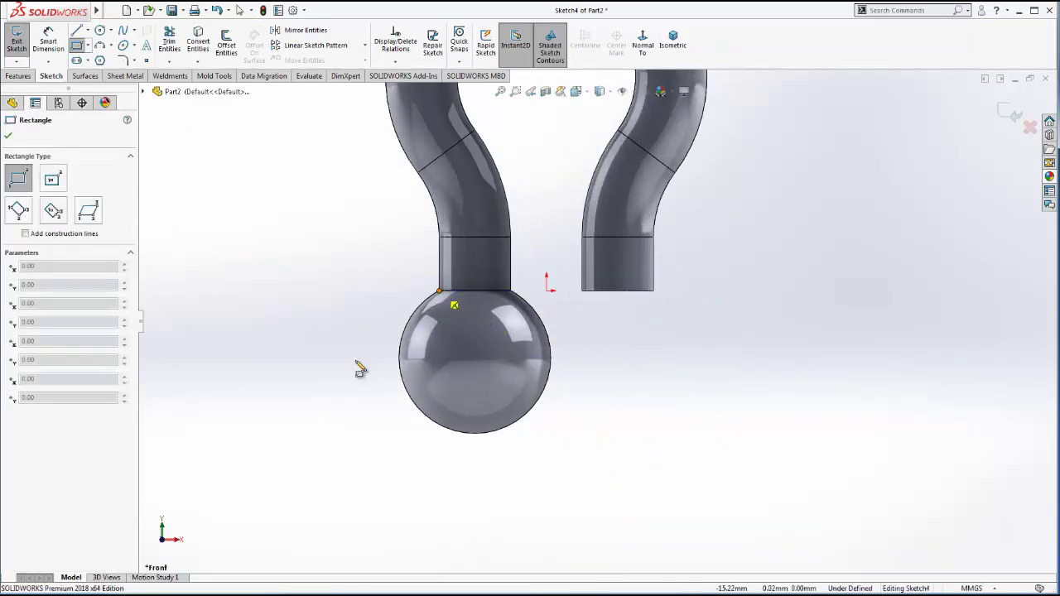
left_click(319, 452)
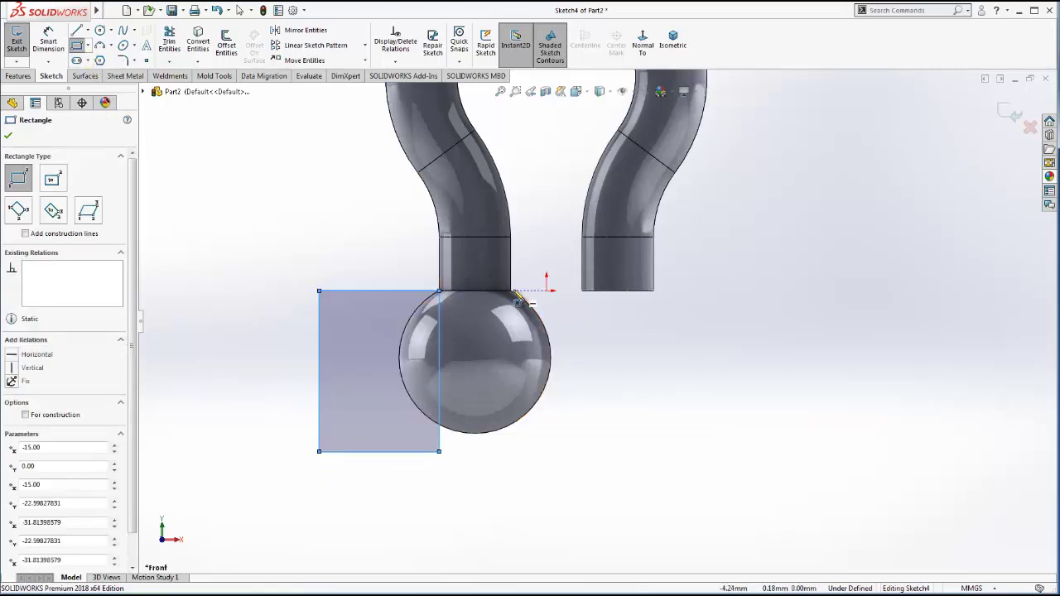
left_click(511, 291)
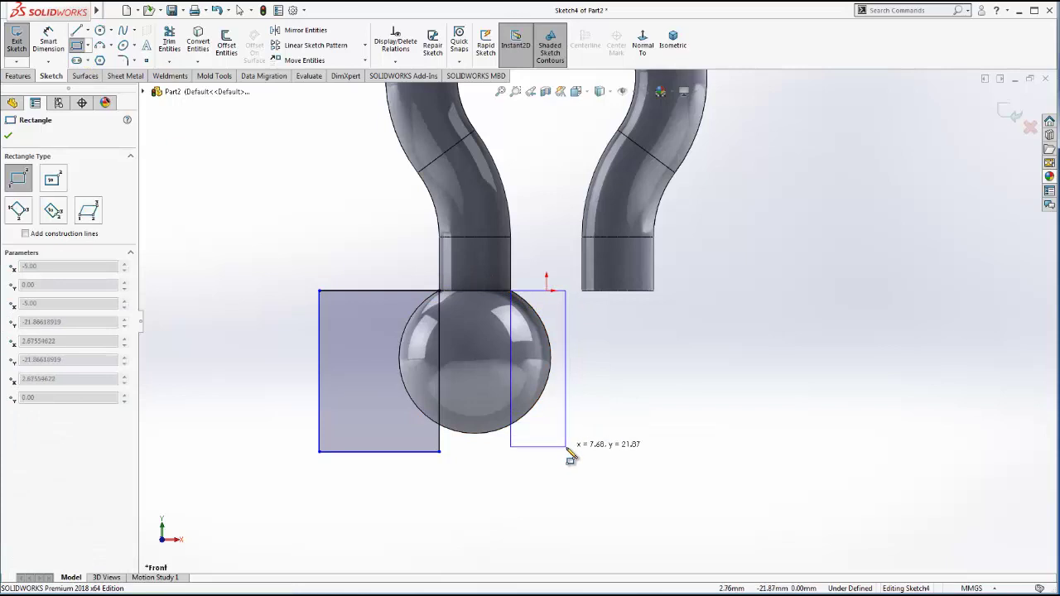
left_click(565, 447)
left_click(18, 76)
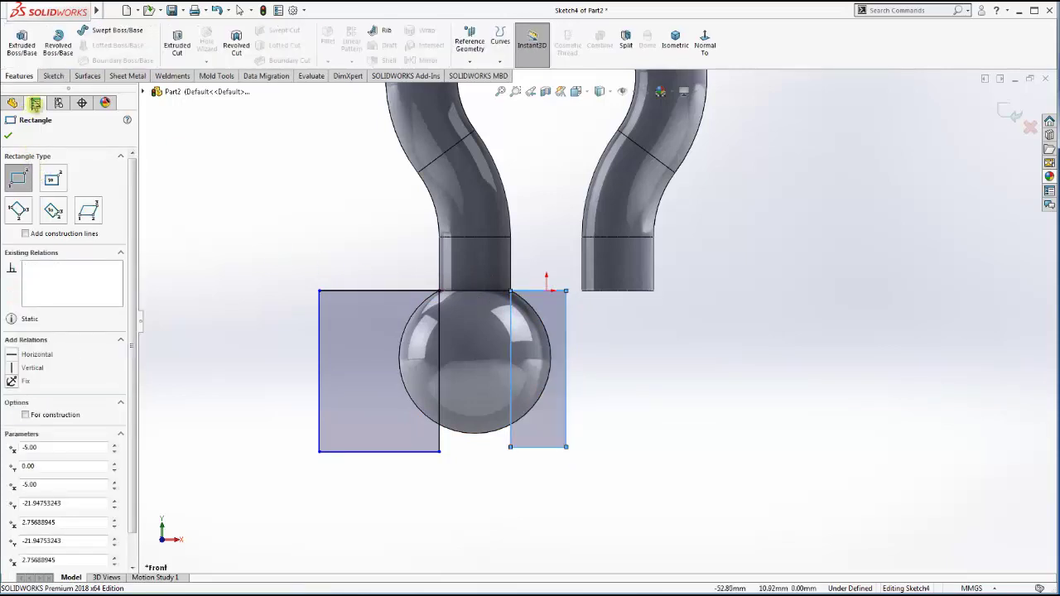
- Cut the rectangles Through All in both directions, flattening the ball's sides
left_click(176, 43)
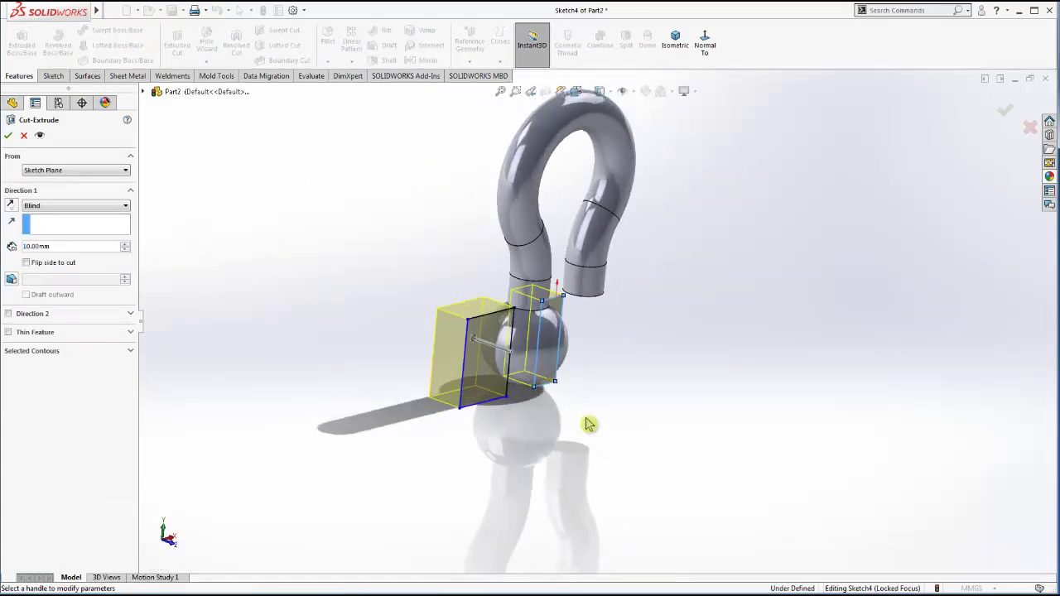
left_click(43, 207)
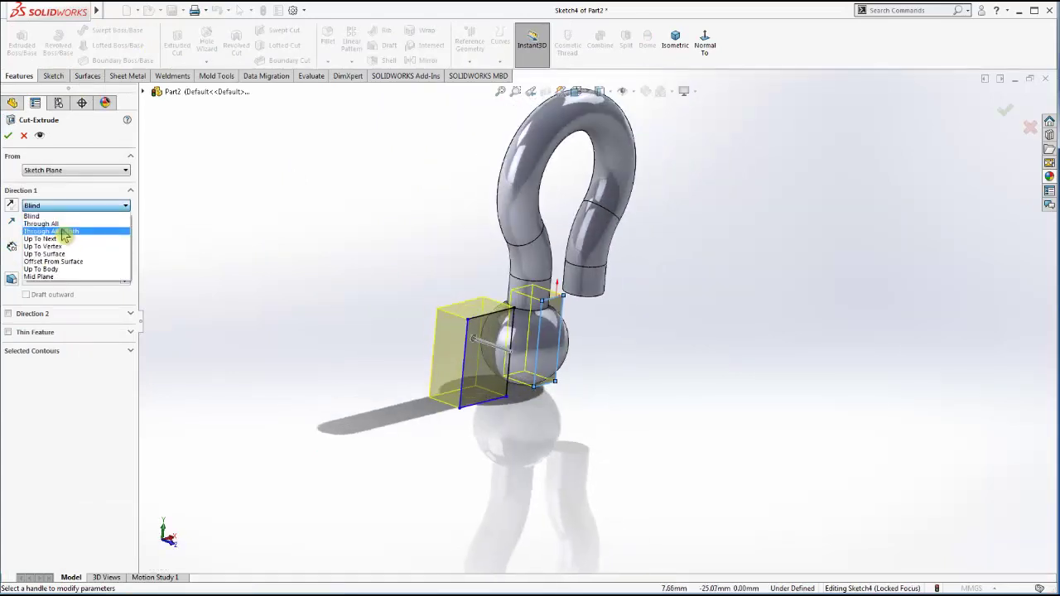
left_click(66, 233)
left_click(9, 138)
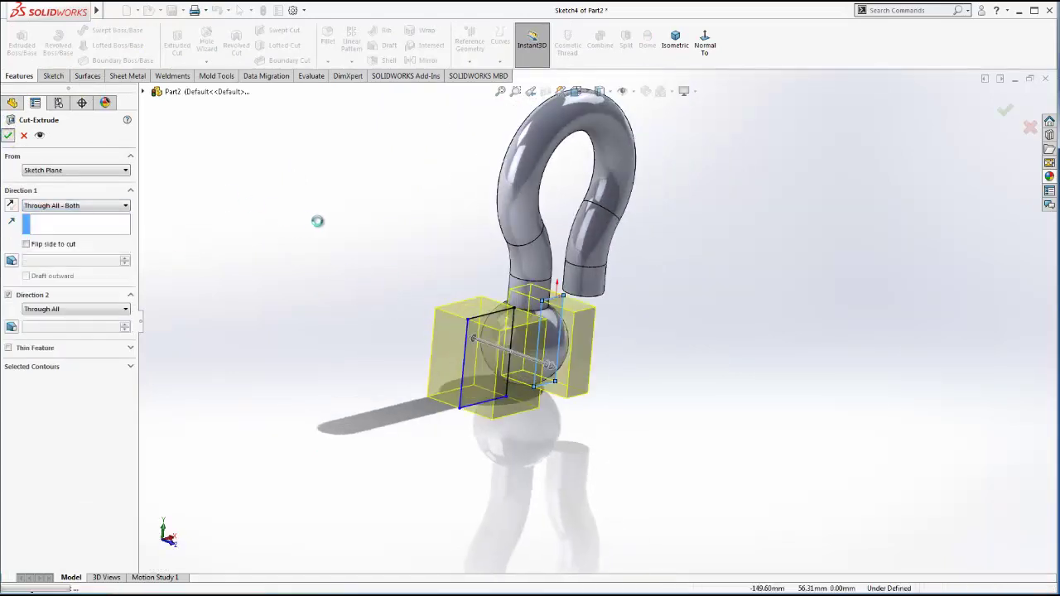
left_click(678, 368)
mouse_move(681, 366)
middle_mouse_down()
mouse_move(466, 342)
mouse_move(558, 324)
mouse_move(608, 359)
mouse_move(554, 346)
mouse_move(549, 317)
mouse_move(587, 367)
mouse_move(547, 314)
middle_mouse_up()
scroll(550, 318, "down", 3)
scroll(643, 379, "down", 2)
scroll(532, 246, "down", 2)
scroll(513, 265, "down", 2)
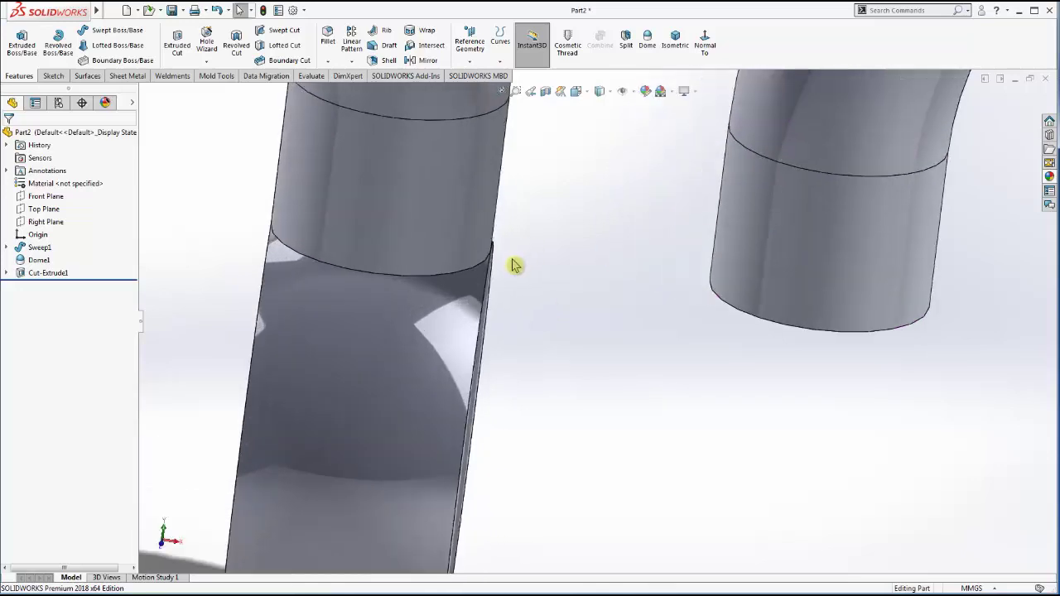
scroll(515, 296, "up", 3)
scroll(525, 335, "up", 3)
- Add a 10 mm Fillet1 on the edge joining the left leg to the eye end
scroll(484, 291, "up", 2)
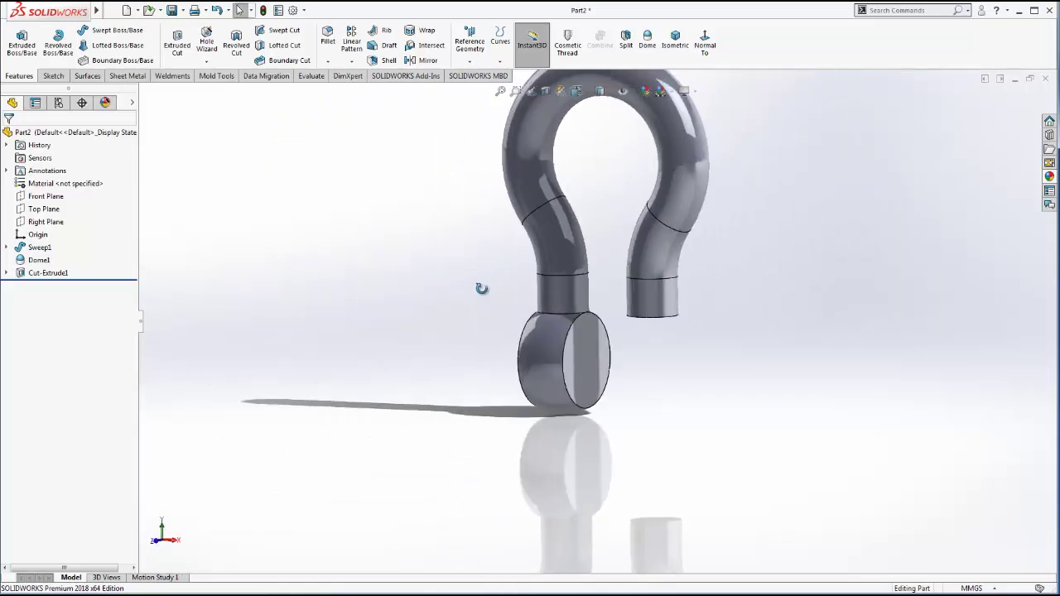
left_click(332, 40)
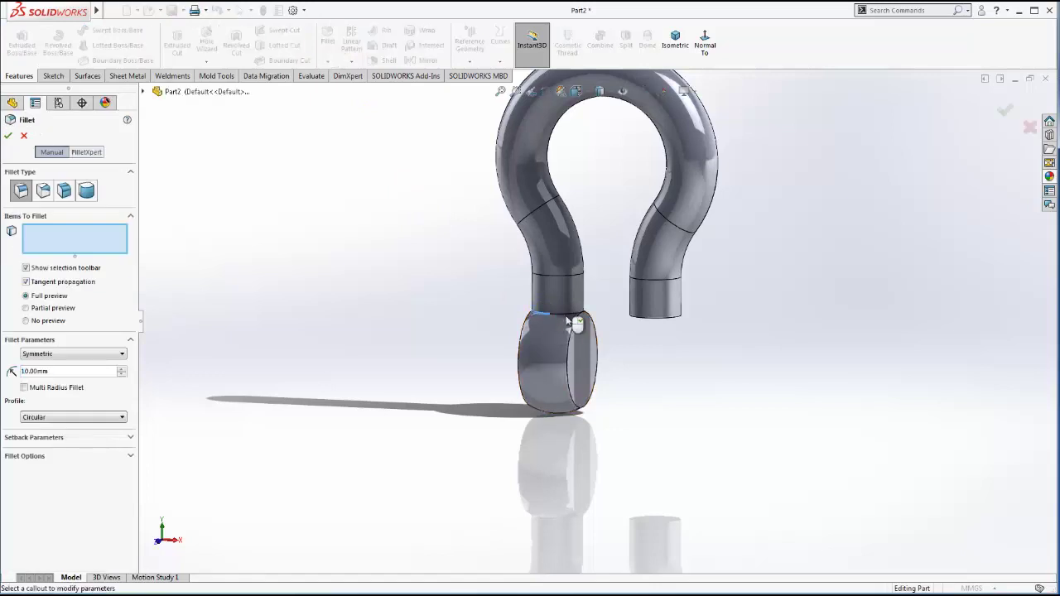
left_click(568, 321)
middle_click_drag(577, 358, 654, 344)
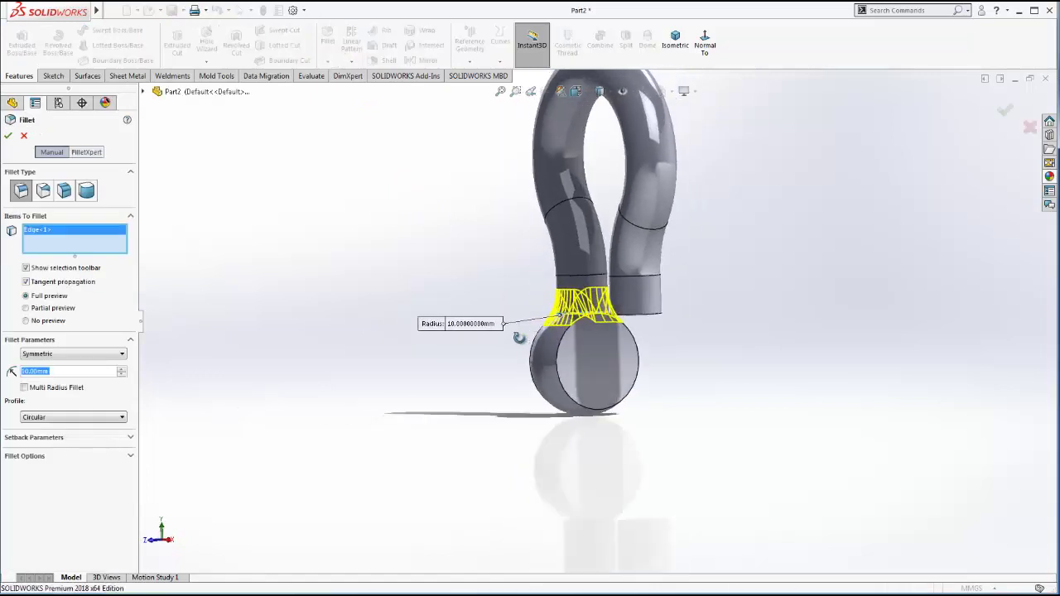
left_click(7, 135)
- Orbit to the isometric view, then expand Sweep1 and select its path sketch, Sketch1
mouse_move(525, 317)
middle_mouse_down()
mouse_move(509, 295)
mouse_move(495, 362)
mouse_move(523, 361)
middle_mouse_up()
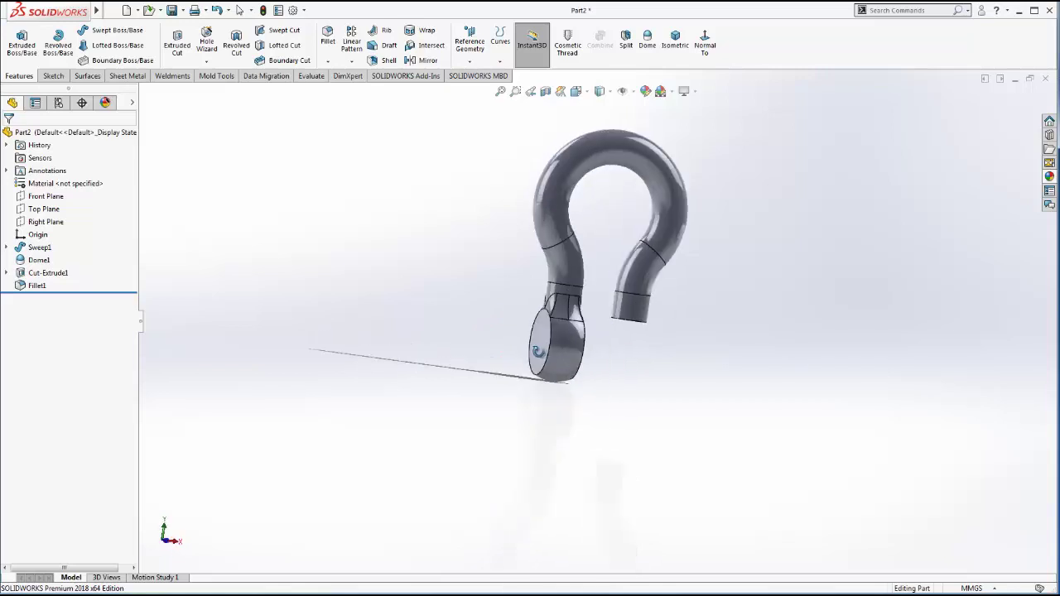
scroll(621, 315, "up", 2)
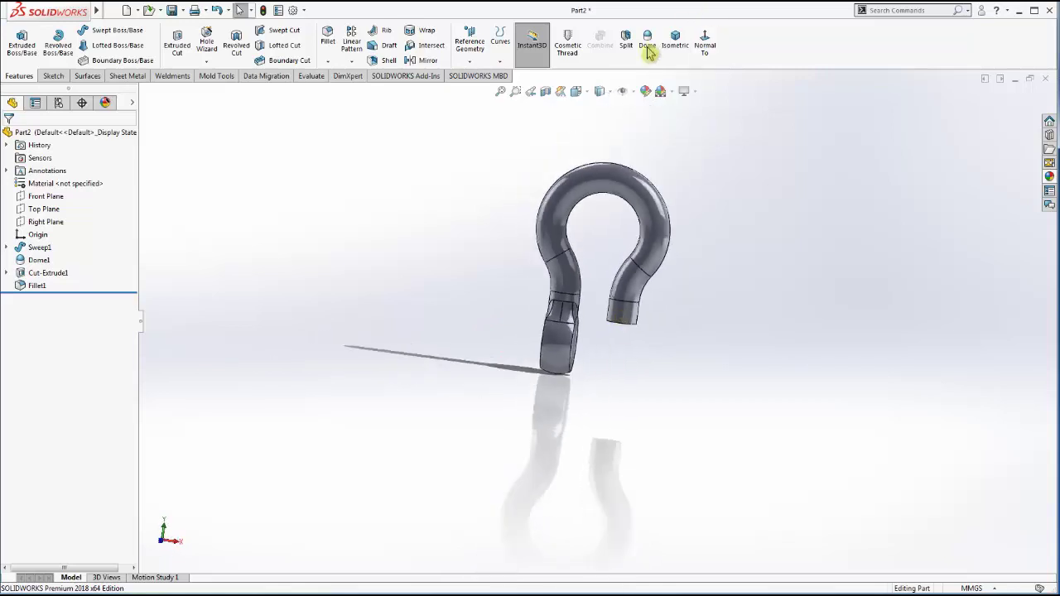
left_click(675, 51)
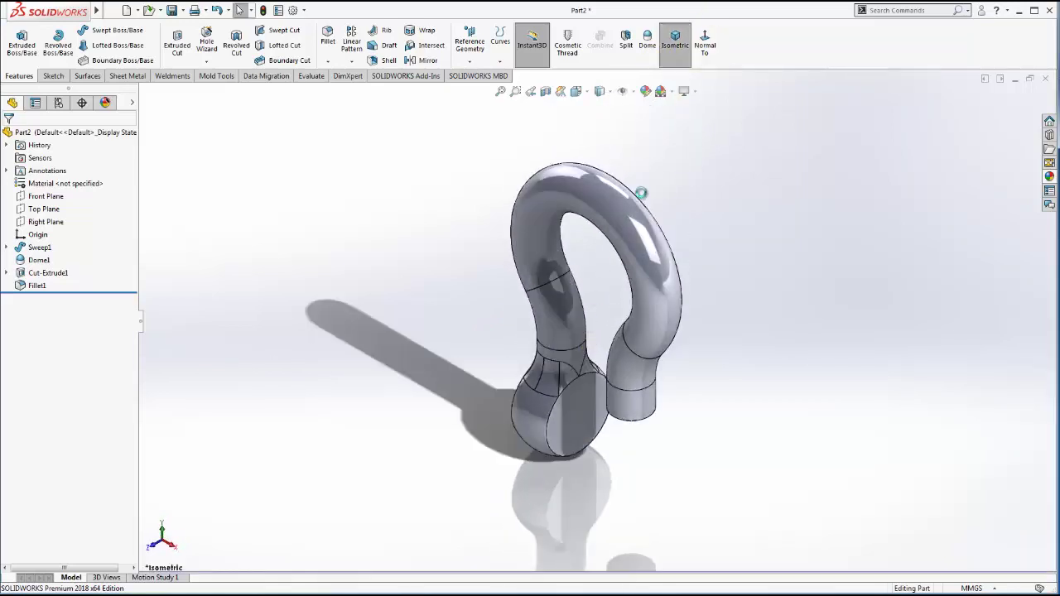
mouse_move(611, 305)
middle_mouse_down()
mouse_move(600, 368)
mouse_move(587, 361)
mouse_move(587, 428)
middle_mouse_up()
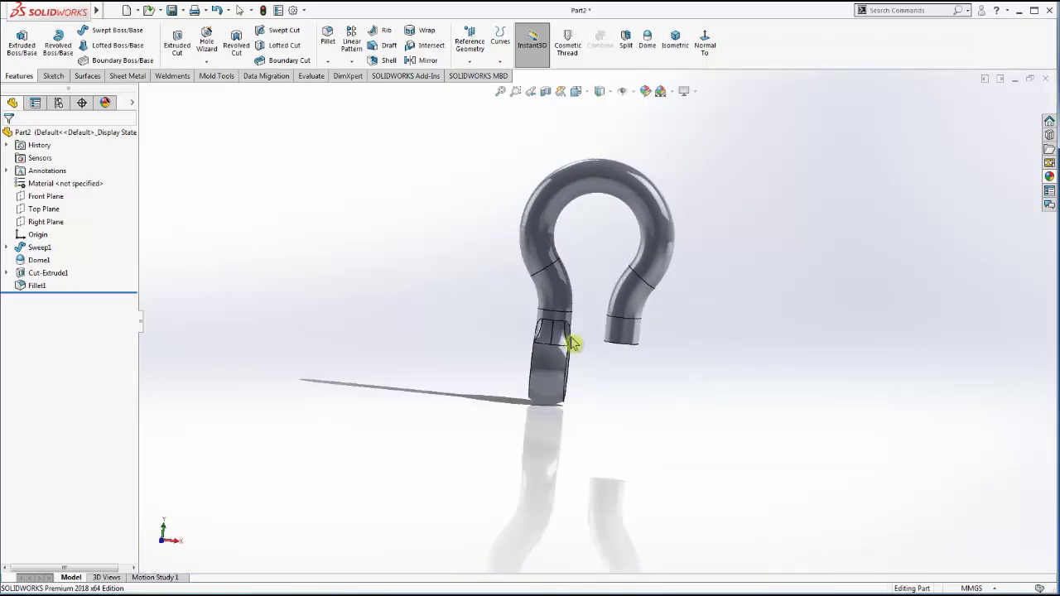
scroll(596, 313, "down", 2)
mouse_move(595, 313)
middle_mouse_down()
mouse_move(585, 342)
mouse_move(608, 342)
middle_mouse_up()
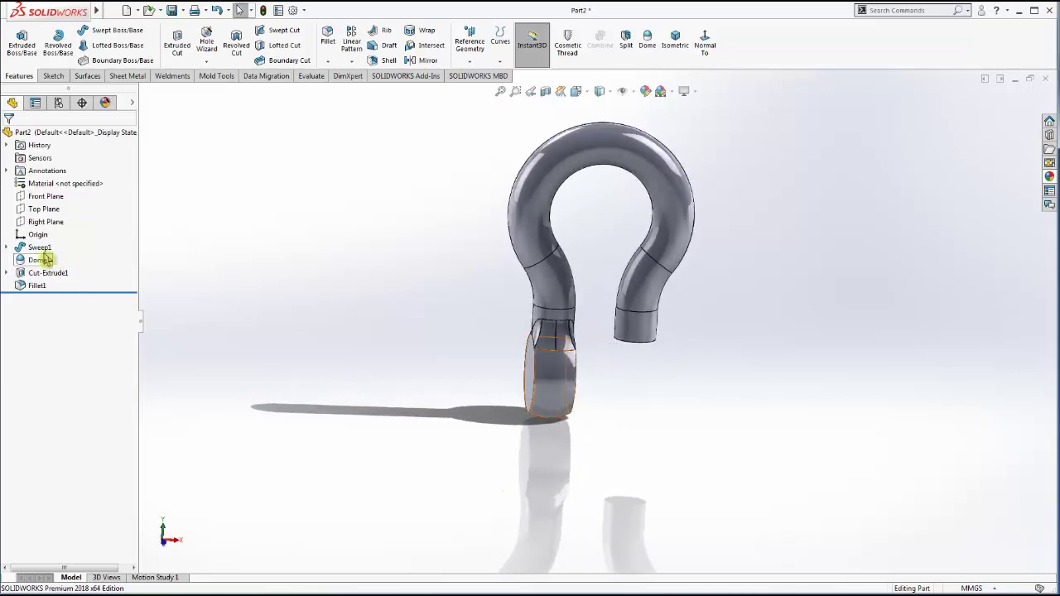
left_click(6, 248)
left_click(52, 272)
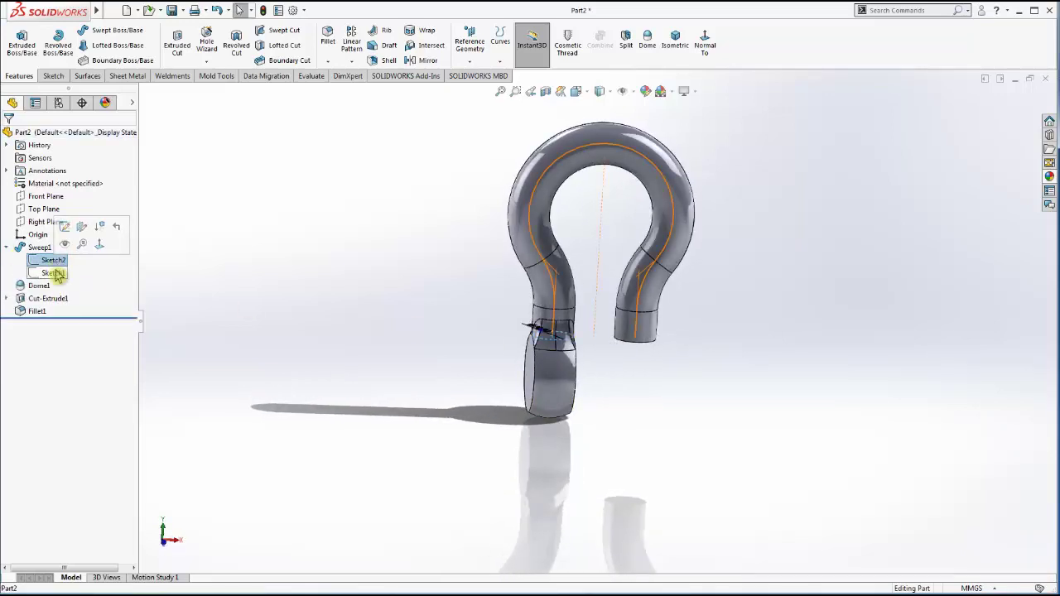
- Change Sketch1's vertical leg dimension from 30 mm to 25 mm and rebuild the part
left_click(67, 237)
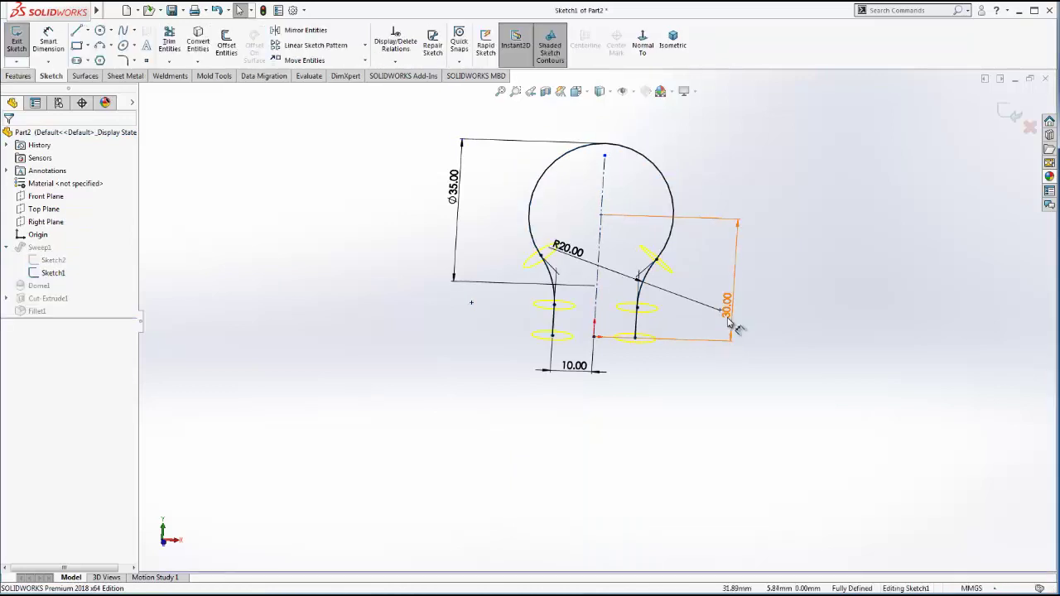
double_click(734, 326)
type("25")
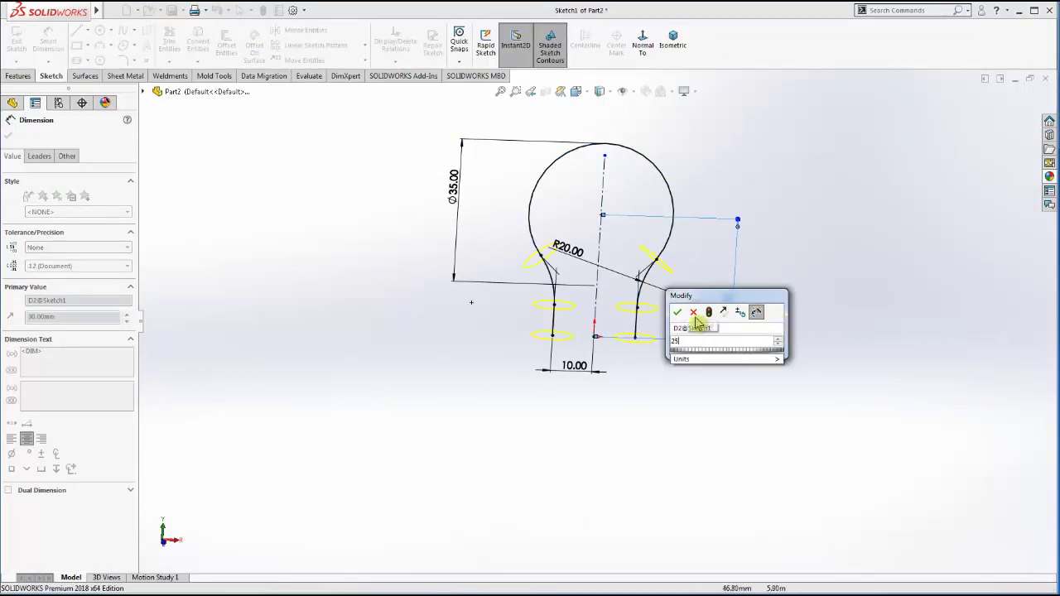
key("Return")
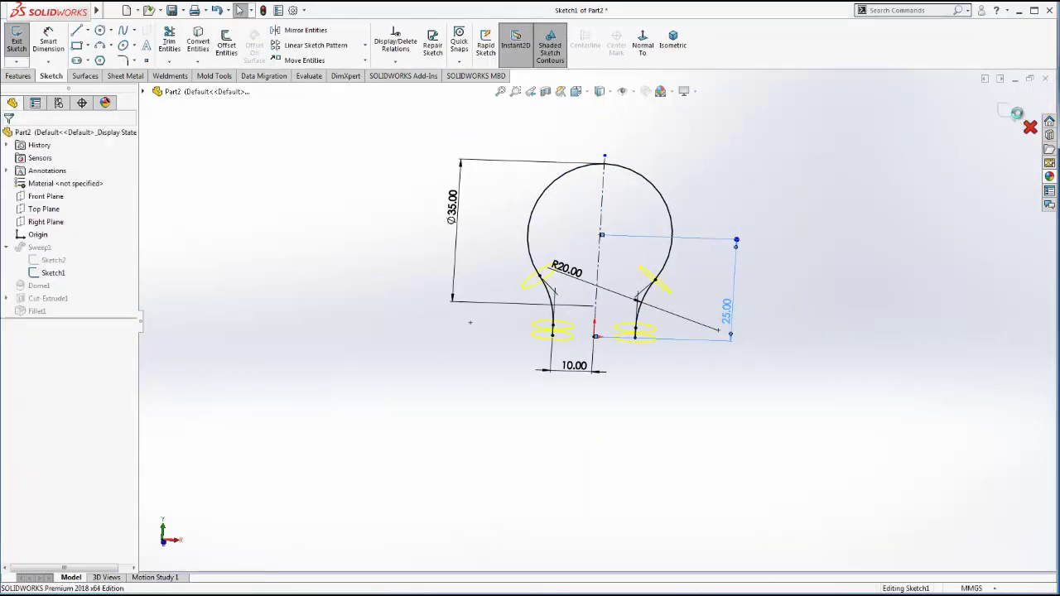
left_click(1018, 116)
mouse_move(848, 354)
middle_mouse_down()
mouse_move(634, 350)
mouse_move(613, 331)
mouse_move(598, 289)
mouse_move(612, 308)
mouse_move(604, 351)
mouse_move(520, 383)
middle_mouse_up()
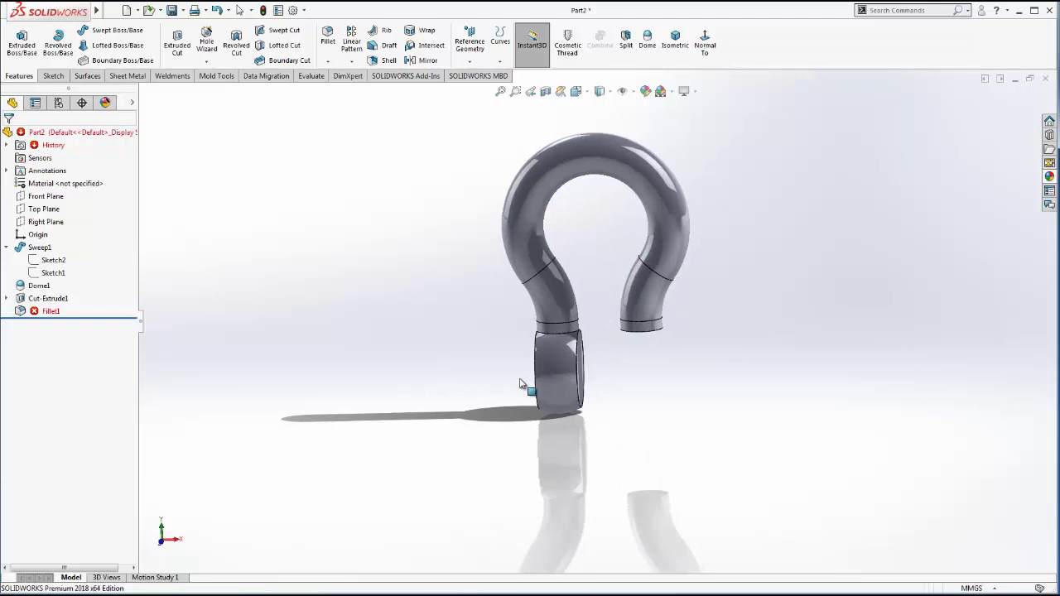
- Retry Fillet1 at 8 mm, then 5 mm, and accept it despite the error
left_click(47, 310)
left_click(59, 278)
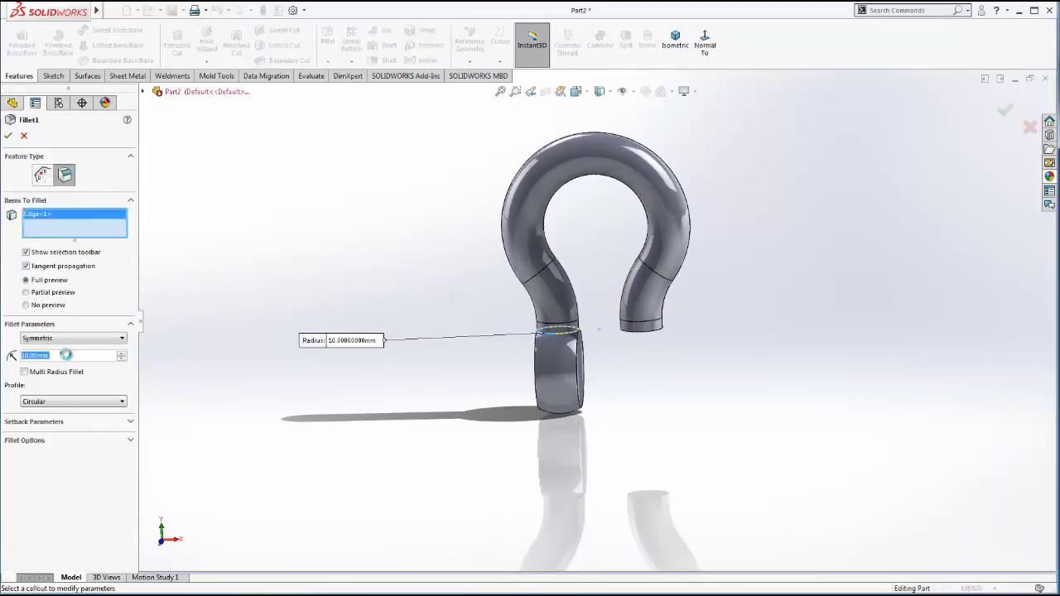
type("8")
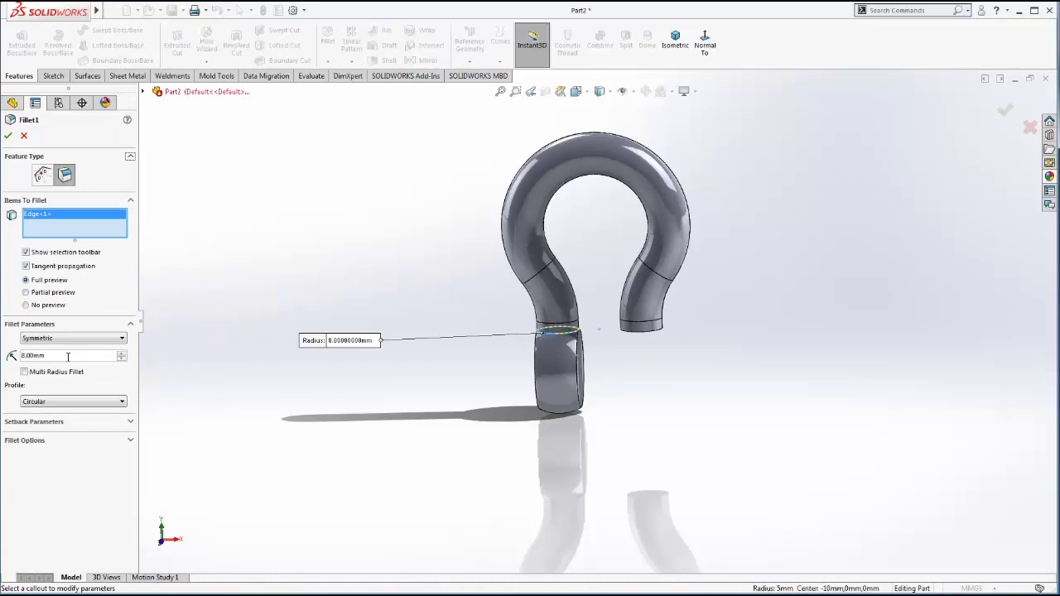
type("7")
type("5")
left_click(8, 136)
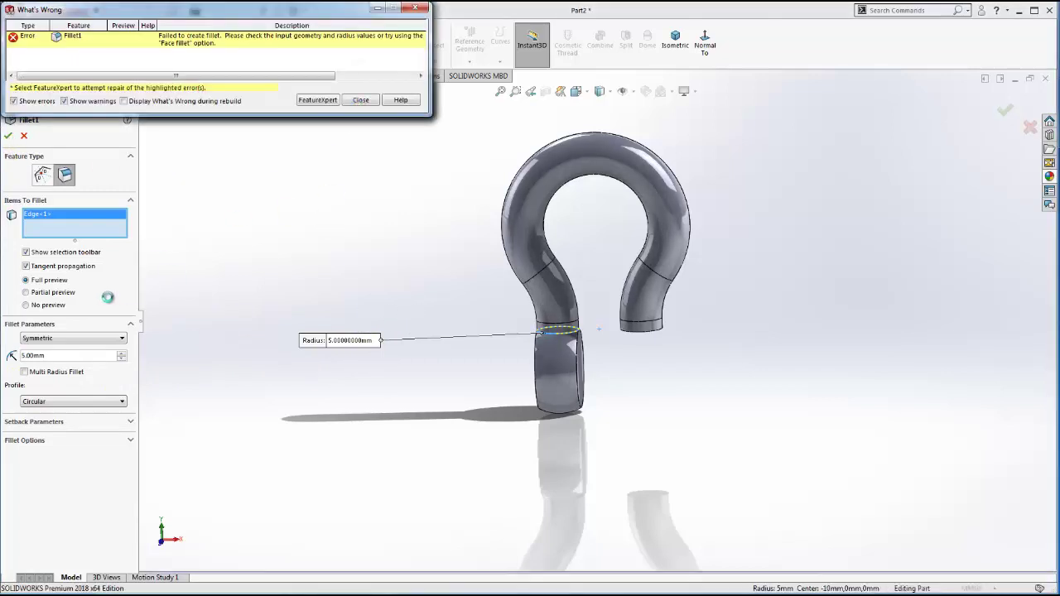
left_click(361, 100)
left_click_drag(55, 355, 2, 365)
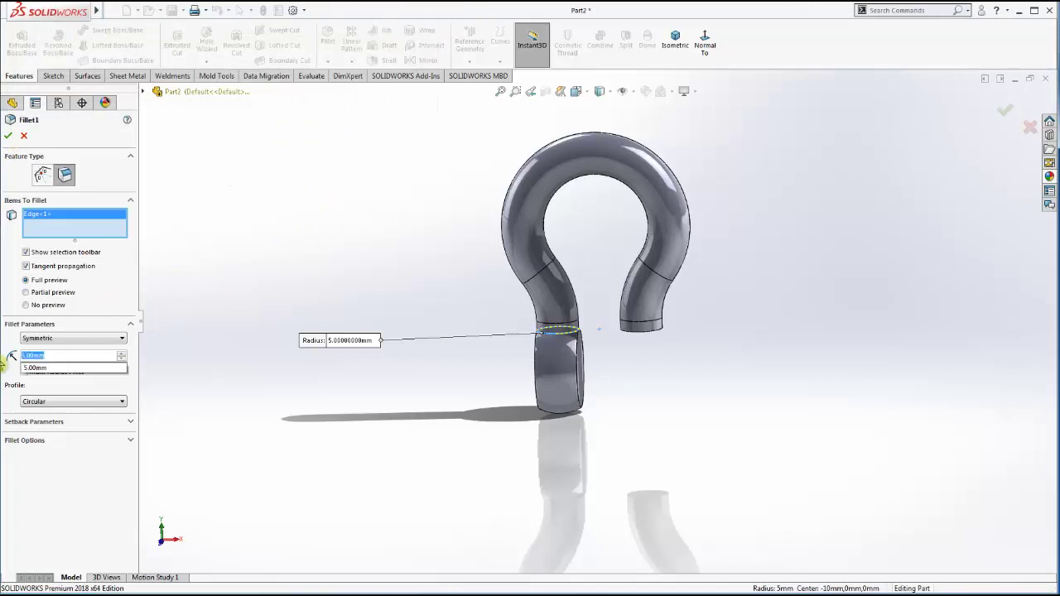
left_click(152, 186)
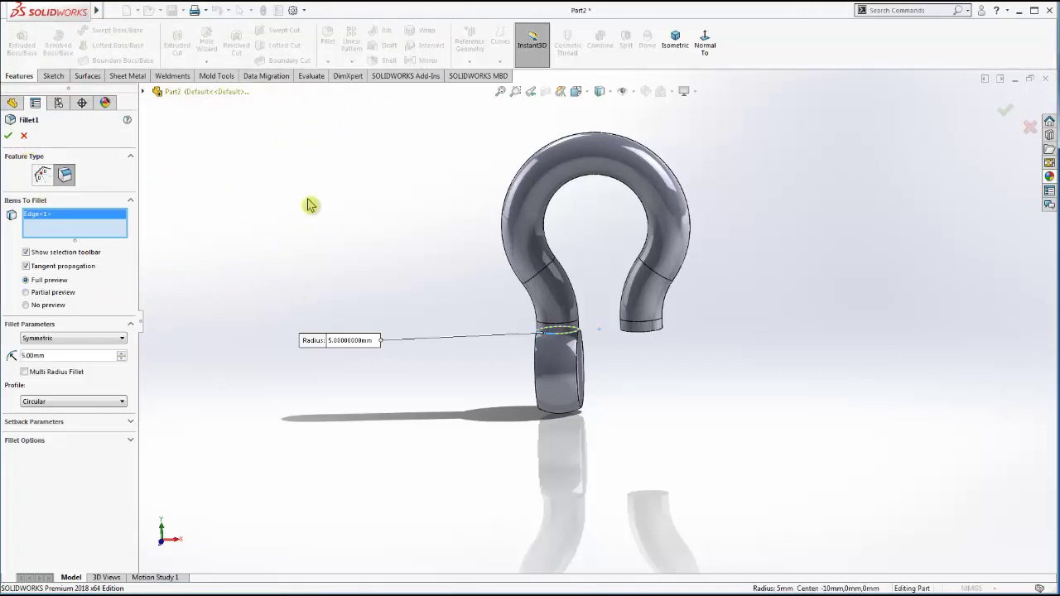
key("Return")
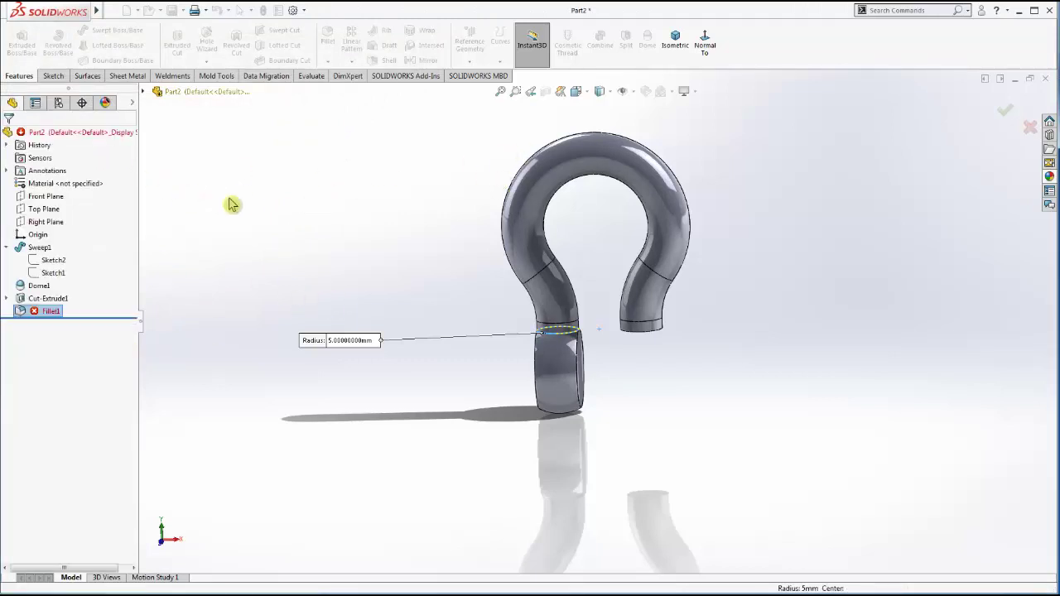
- Restore Sketch1's leg dimension from 25 mm back to 30 mm and rebuild
left_click(52, 273)
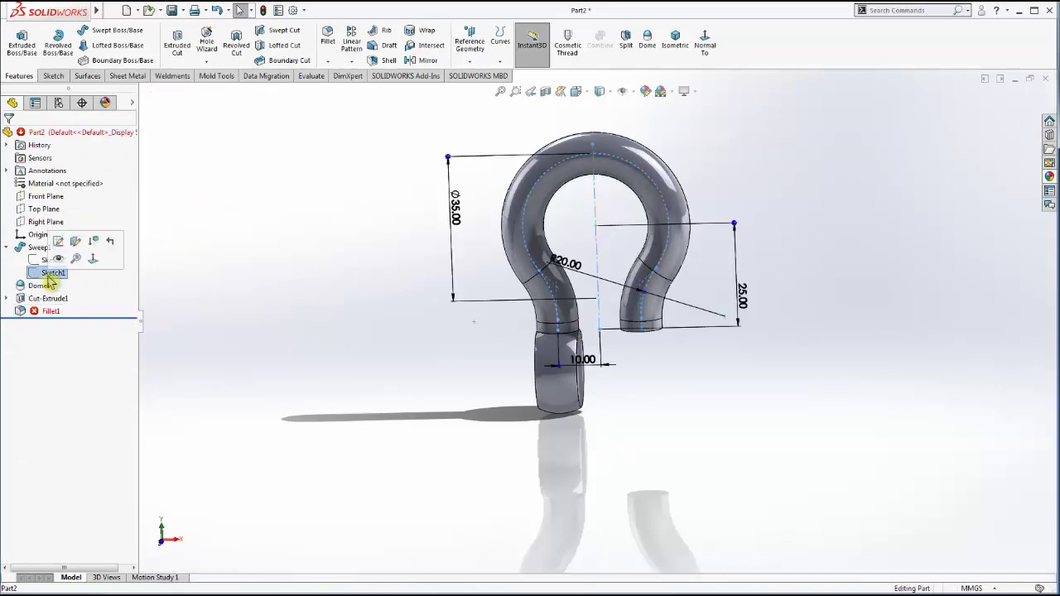
left_click(69, 241)
double_click(741, 295)
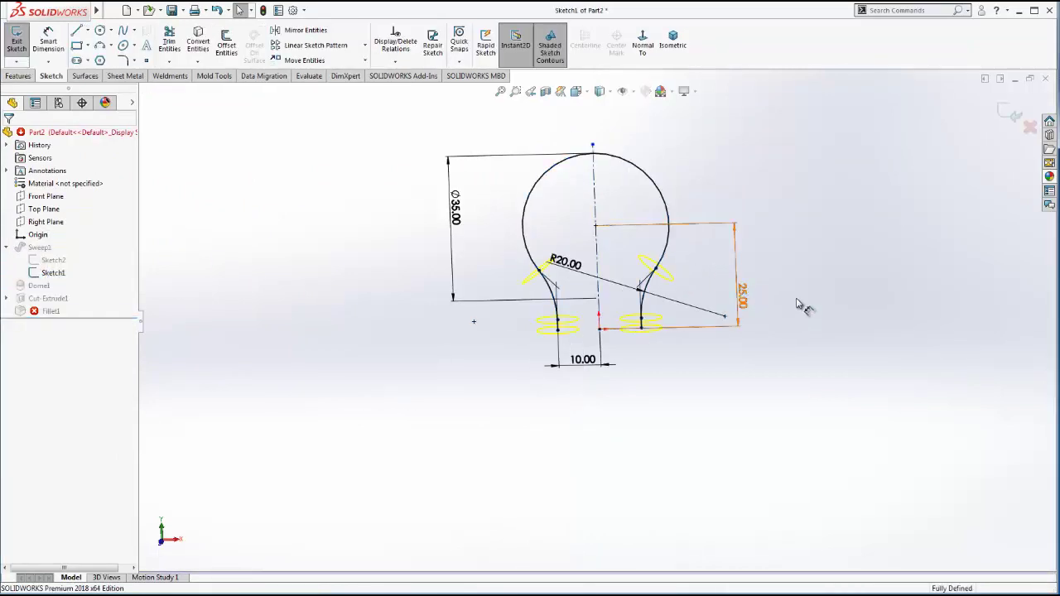
type("30")
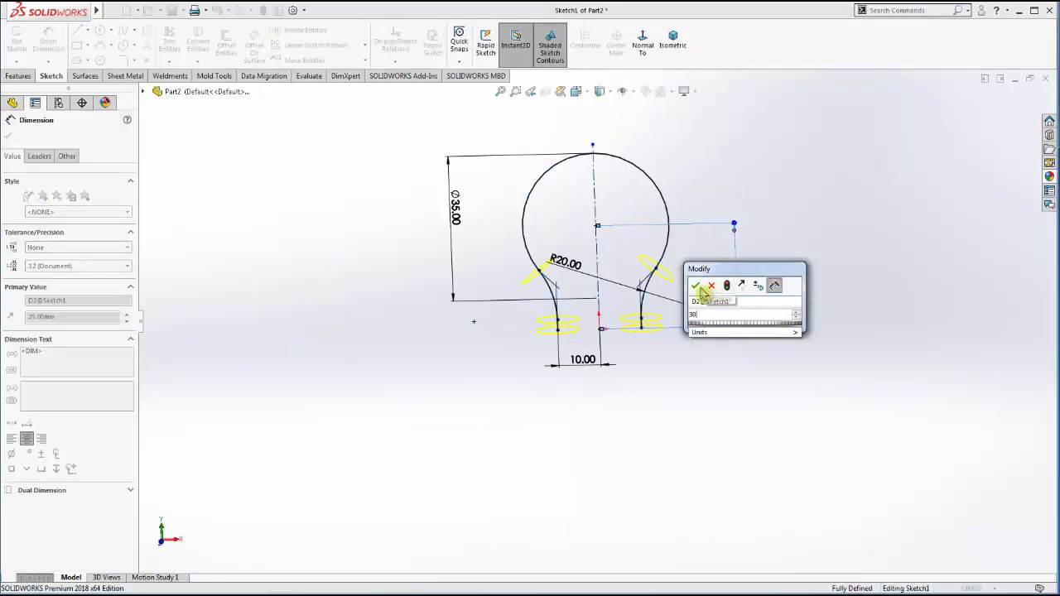
left_click(696, 286)
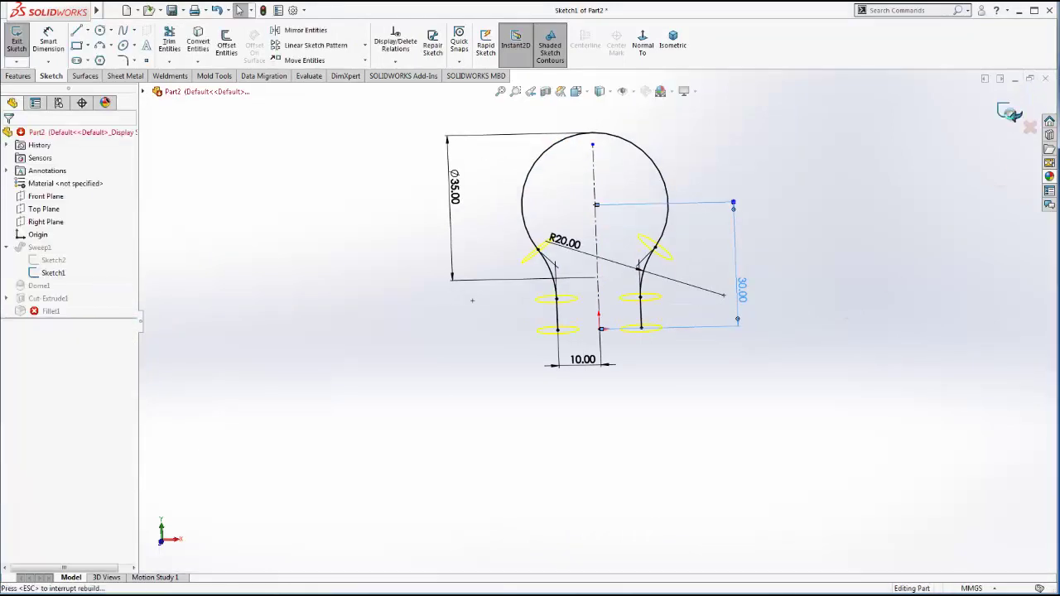
middle_click_drag(649, 351, 686, 444)
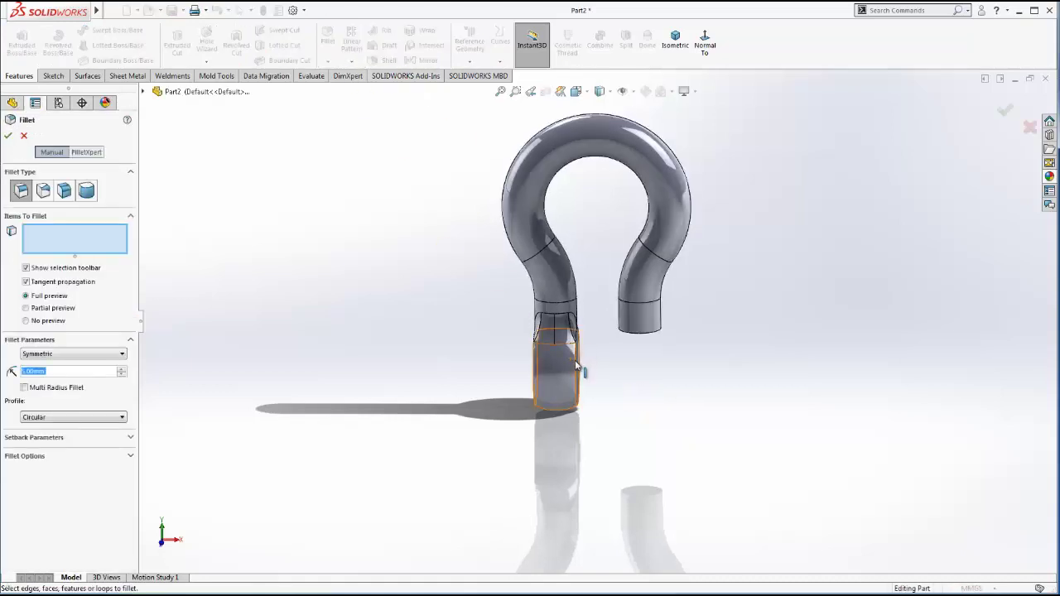
- Round the eye cylinder's edges with a 1 mm radius fillet
left_click(550, 367)
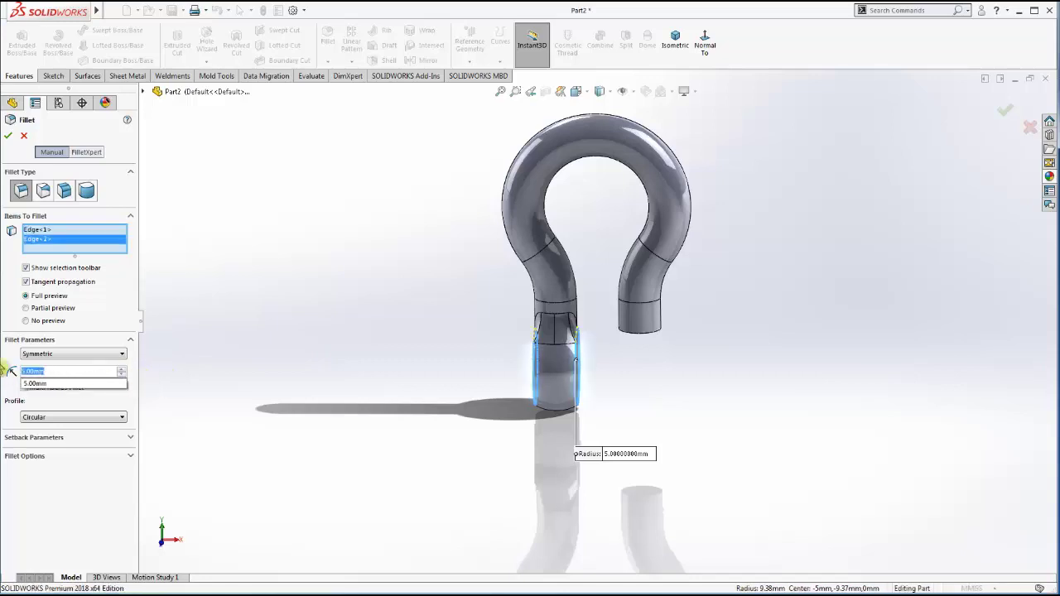
type("1")
key("Return")
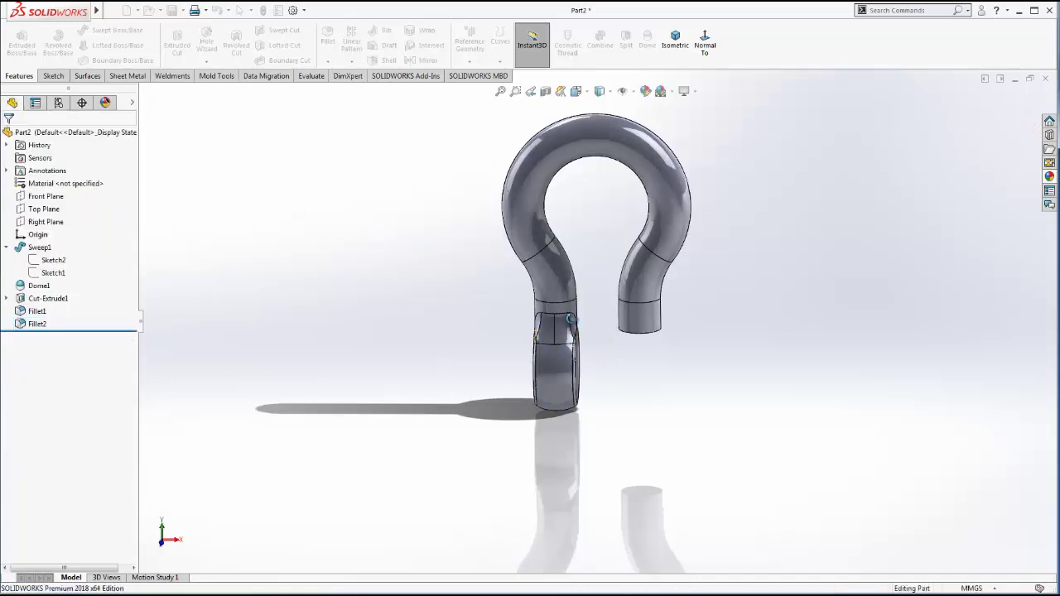
mouse_move(421, 246)
middle_mouse_down()
mouse_move(519, 313)
mouse_move(596, 303)
mouse_move(634, 362)
mouse_move(620, 322)
mouse_move(537, 326)
mouse_move(599, 284)
mouse_move(601, 296)
middle_mouse_up()
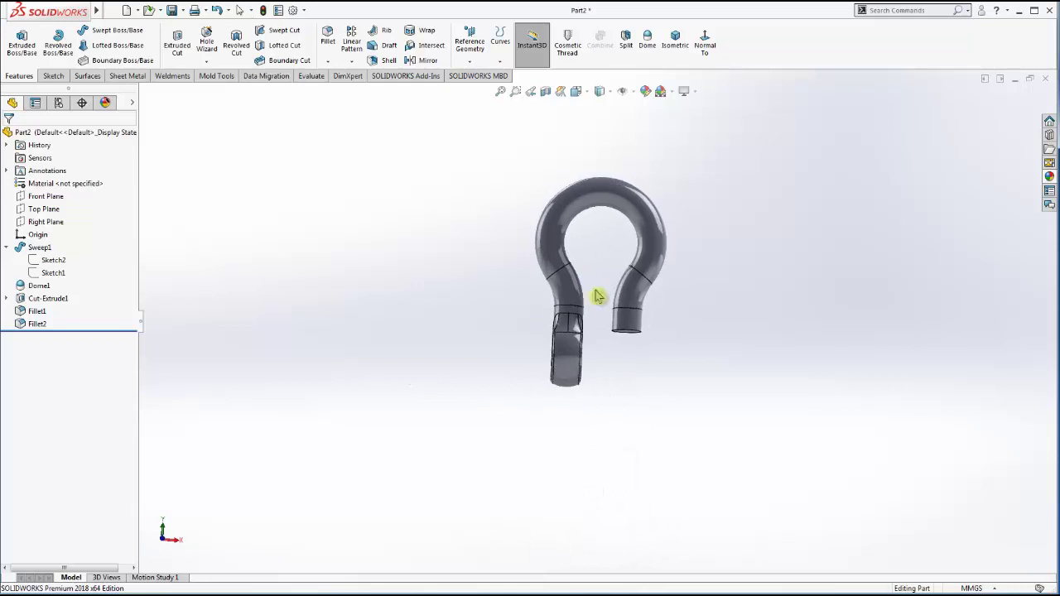
left_click(626, 41)
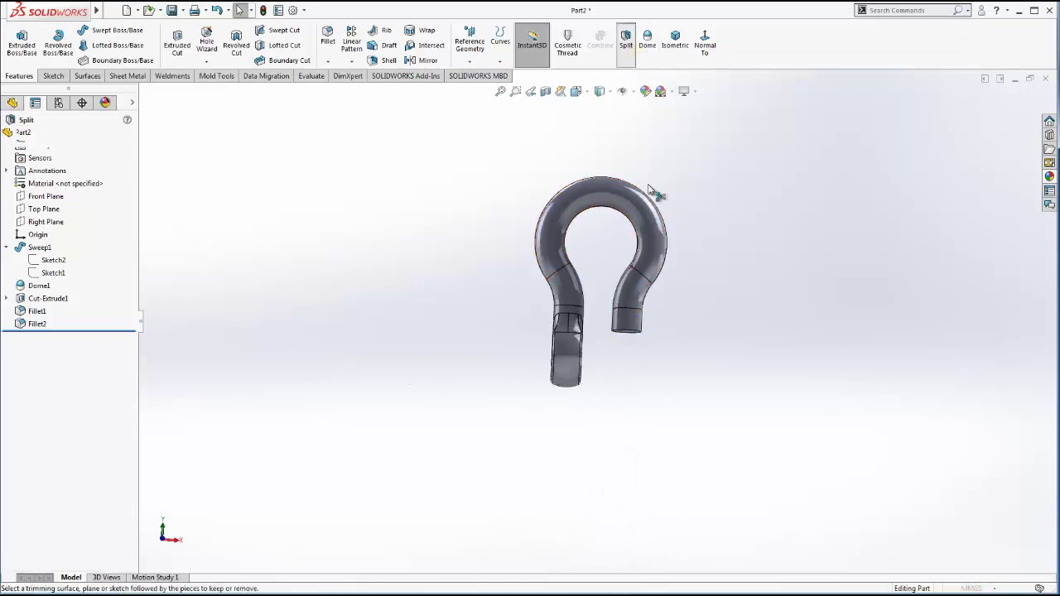
left_click(143, 92)
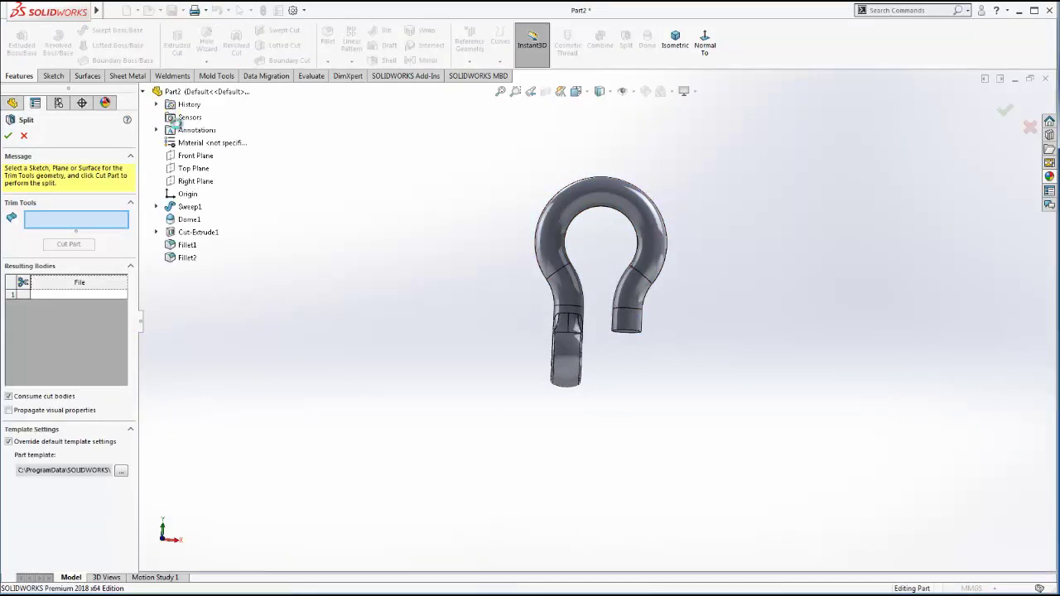
left_click(196, 180)
mouse_move(459, 206)
middle_mouse_down()
mouse_move(483, 211)
mouse_move(466, 221)
middle_mouse_up()
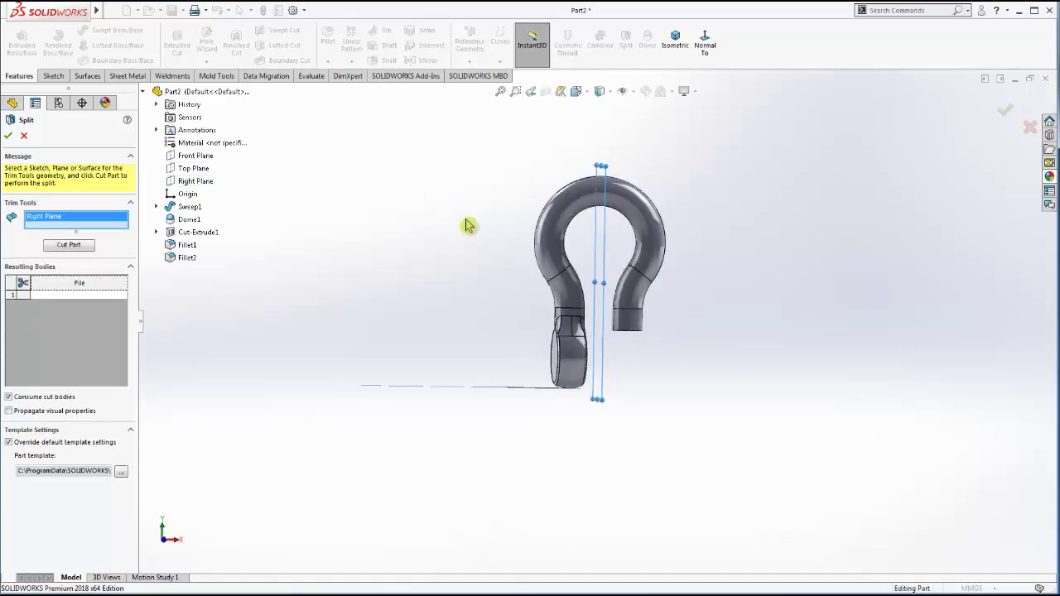
key("Escape")
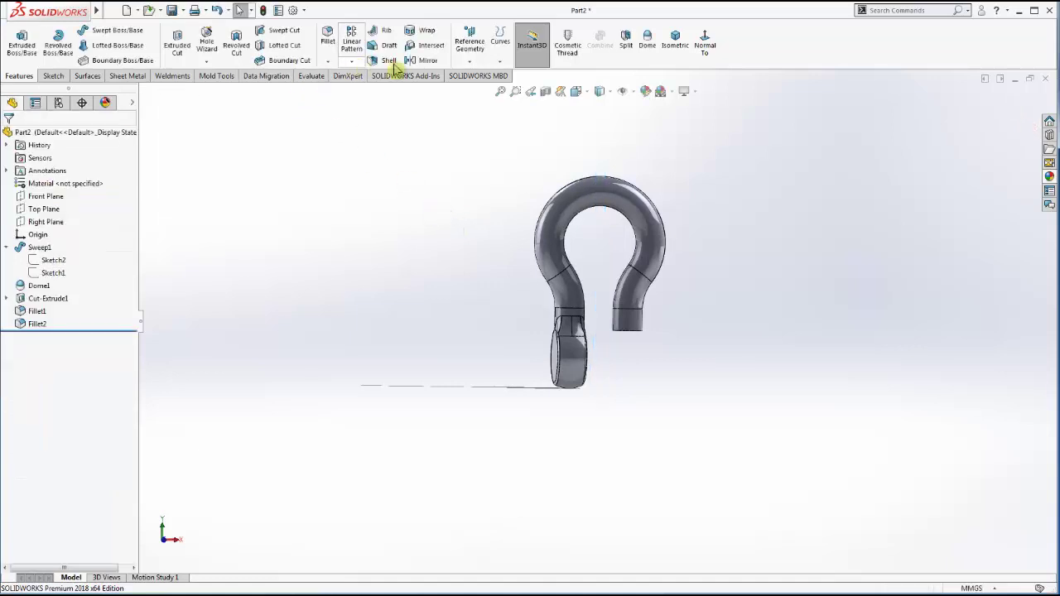
left_click(426, 63)
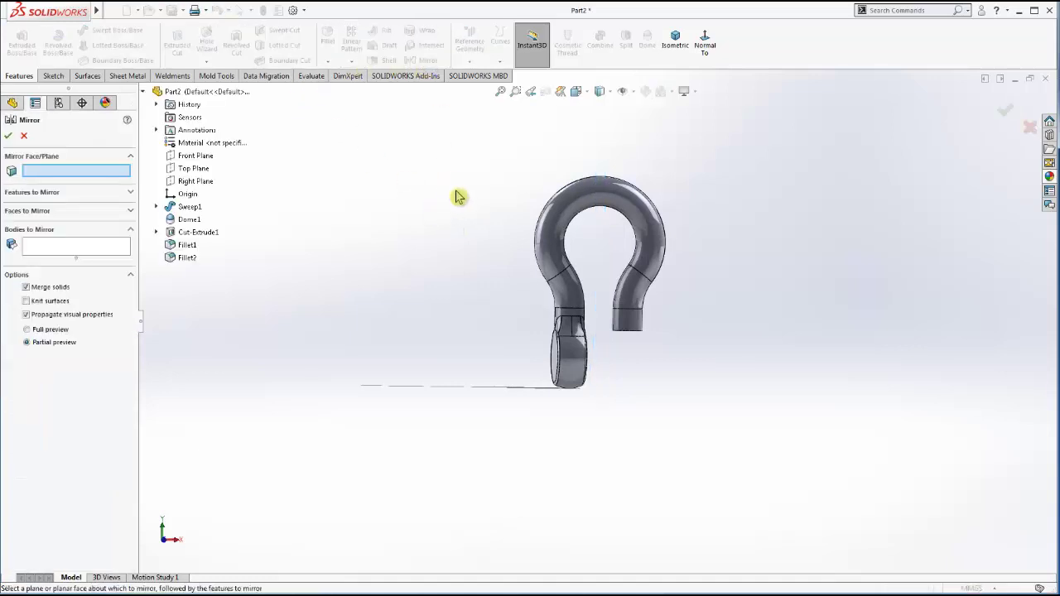
left_click(197, 181)
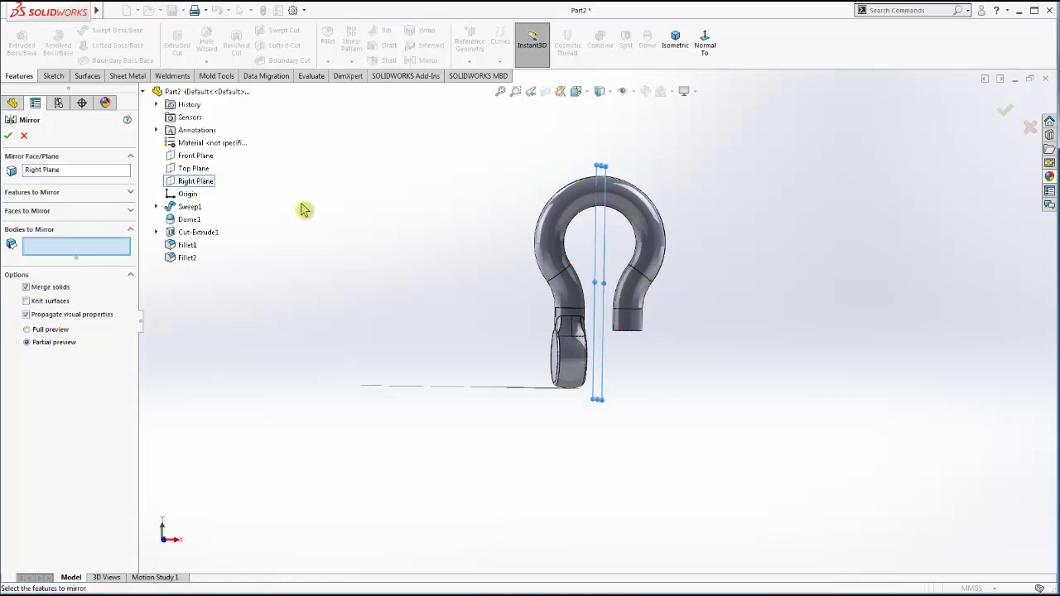
left_click(50, 193)
left_click(197, 232)
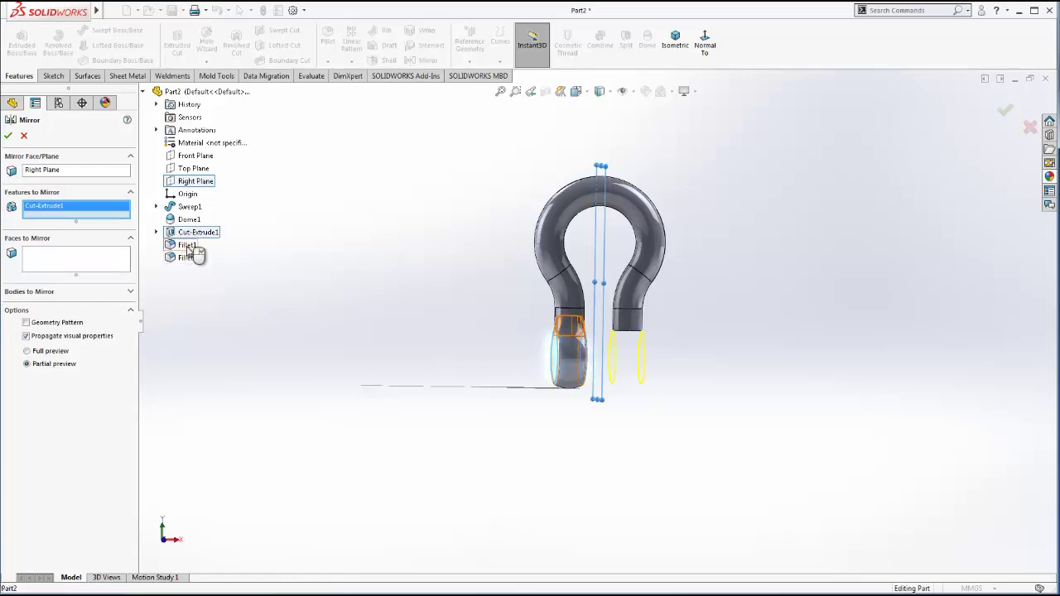
left_click(189, 246)
left_click(189, 258)
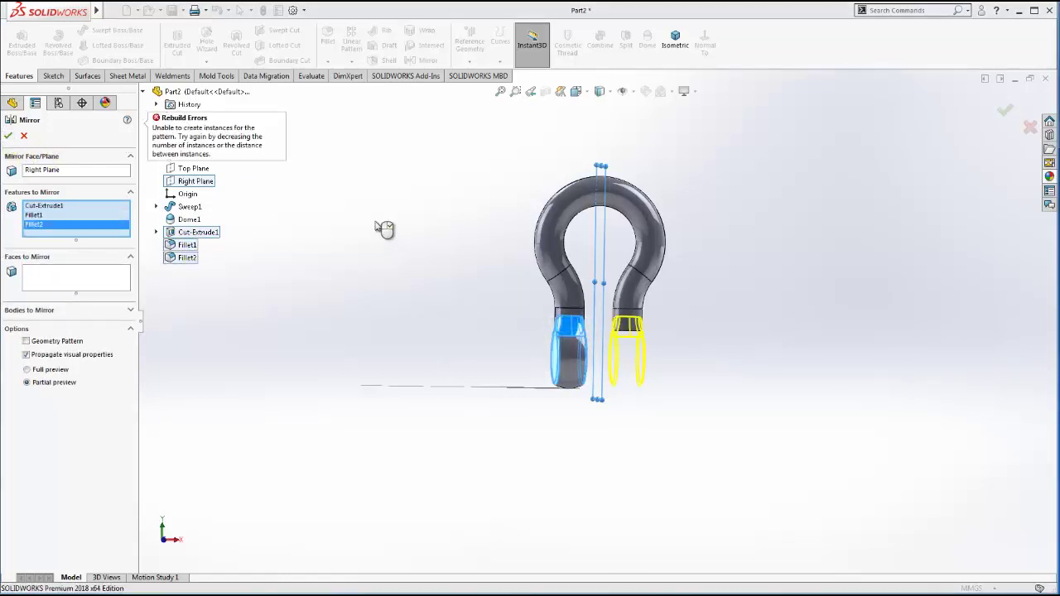
mouse_move(419, 272)
middle_mouse_down()
mouse_move(419, 284)
mouse_move(402, 284)
mouse_move(429, 294)
middle_mouse_up()
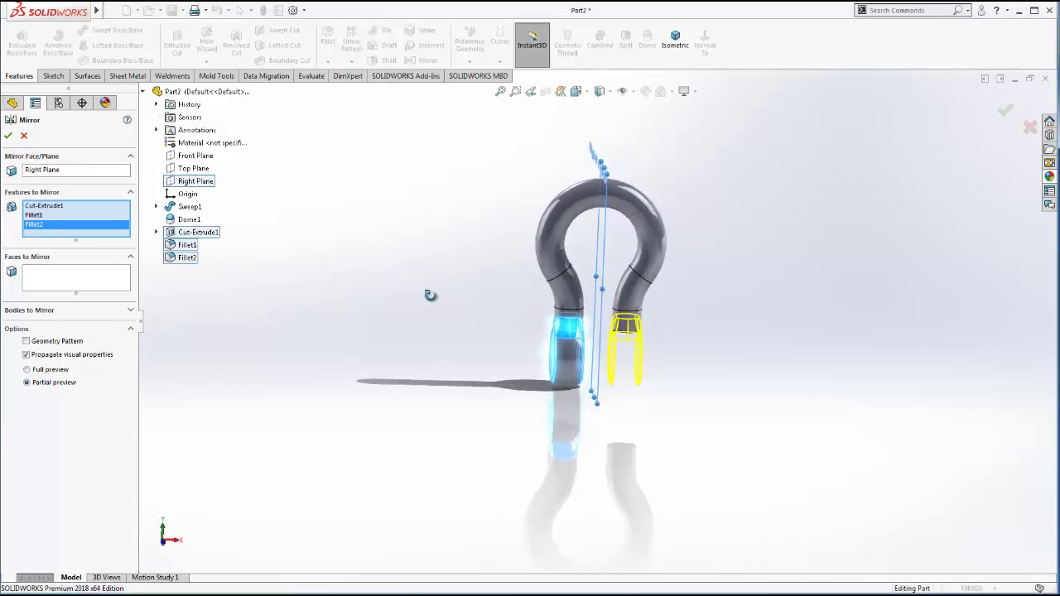
left_click(189, 220)
left_click(8, 138)
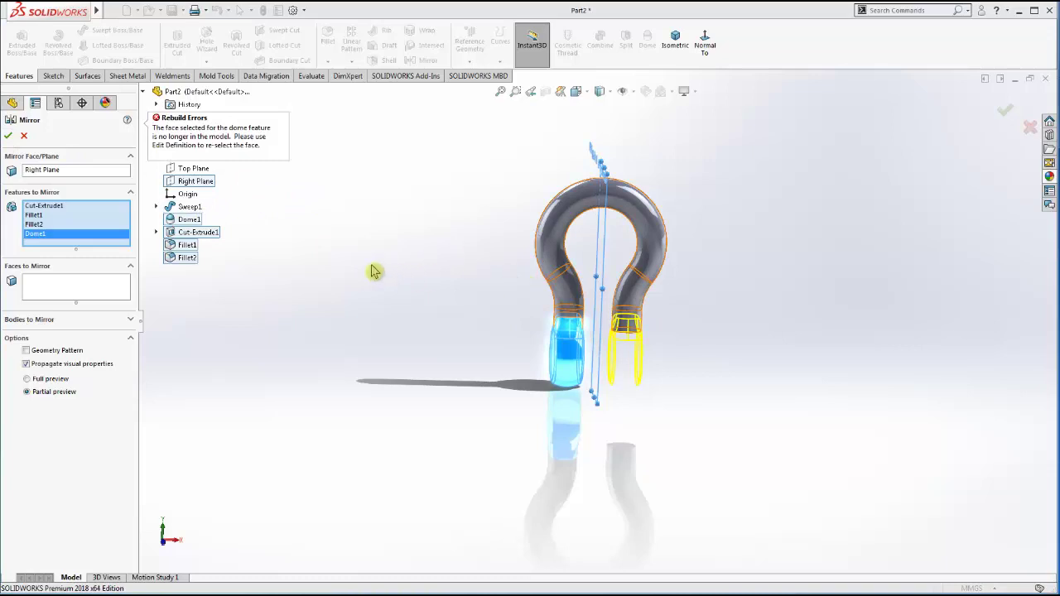
right_click(47, 225)
left_click(66, 222)
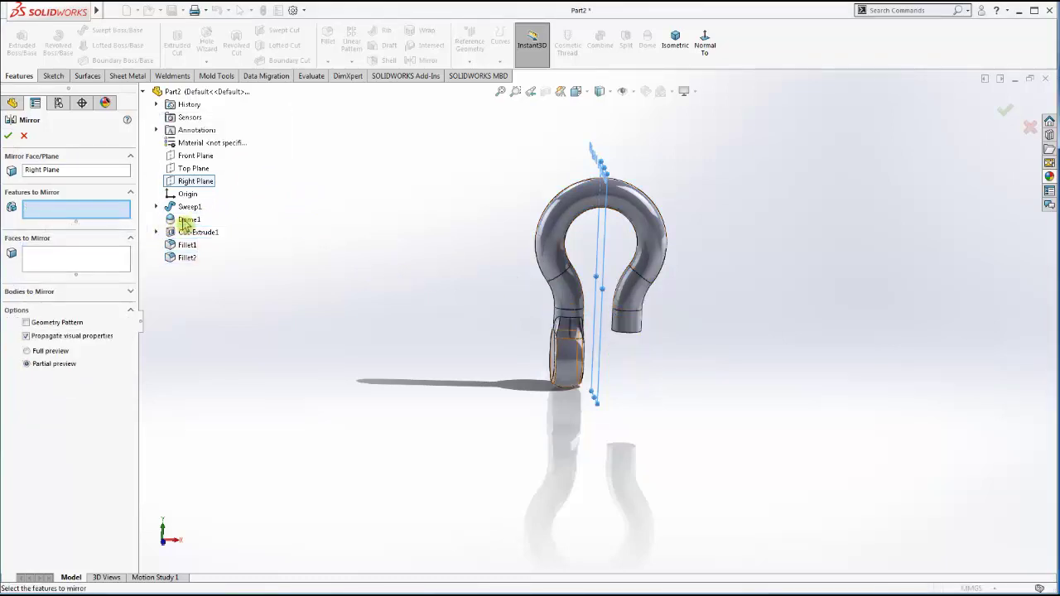
left_click(186, 221)
left_click(196, 232)
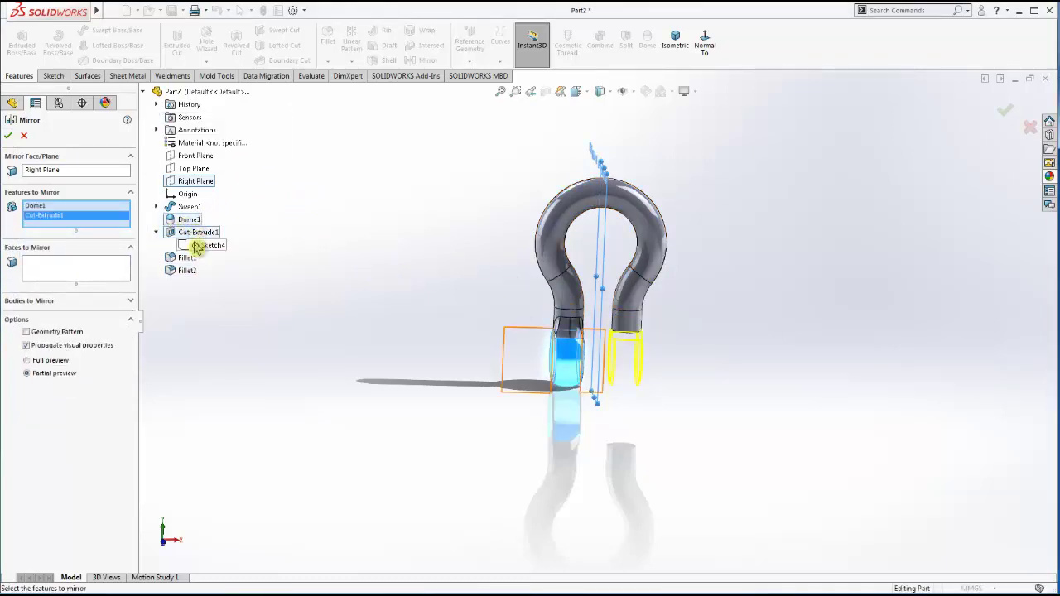
left_click(188, 258)
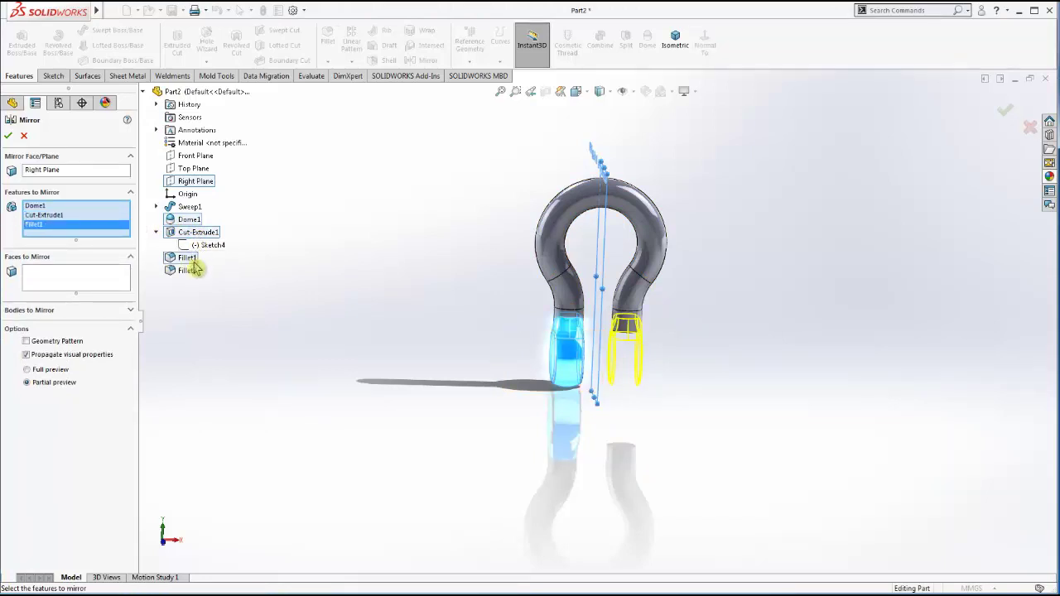
left_click(188, 272)
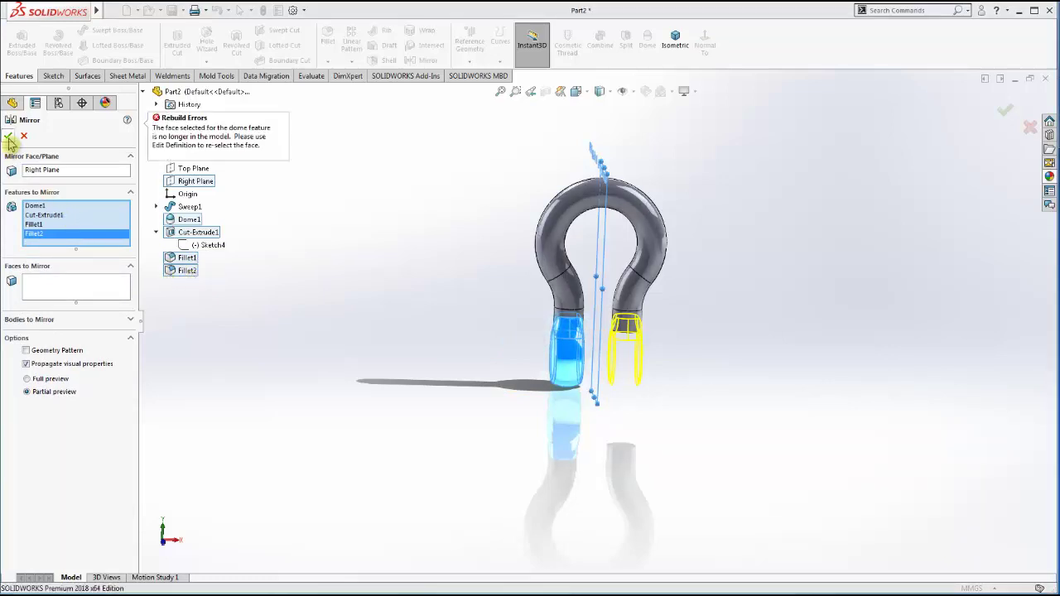
key("Escape")
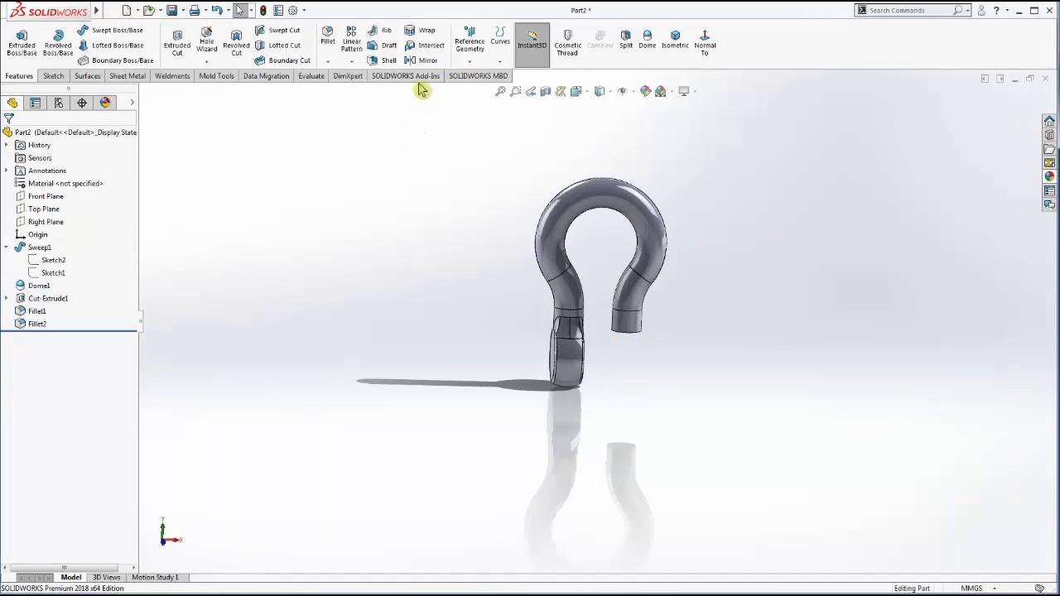
- Split the part along the Right Plane, keeping only body 1 with the holed end
left_click(626, 41)
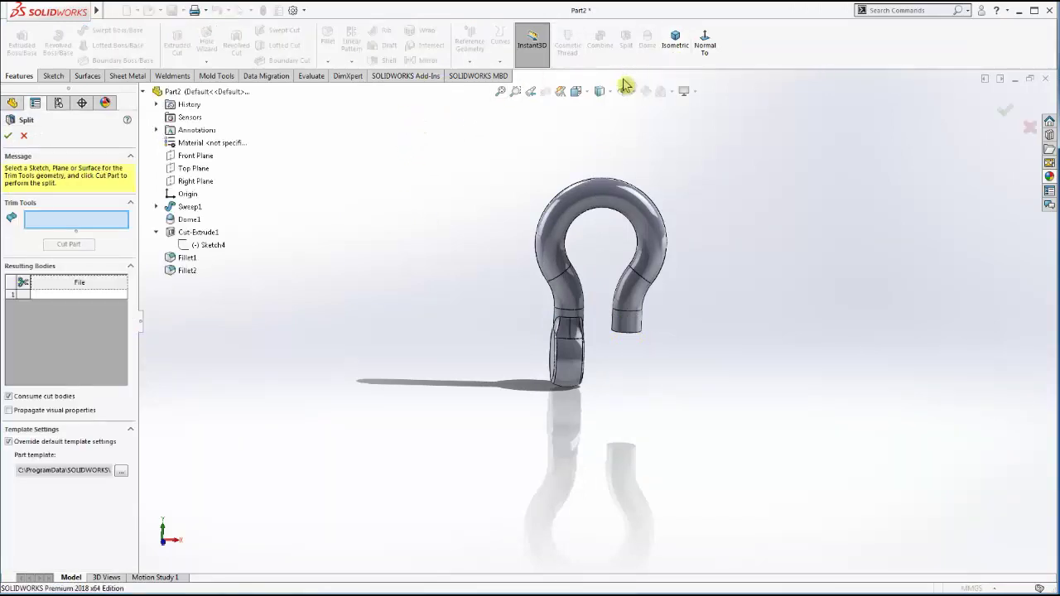
left_click(197, 182)
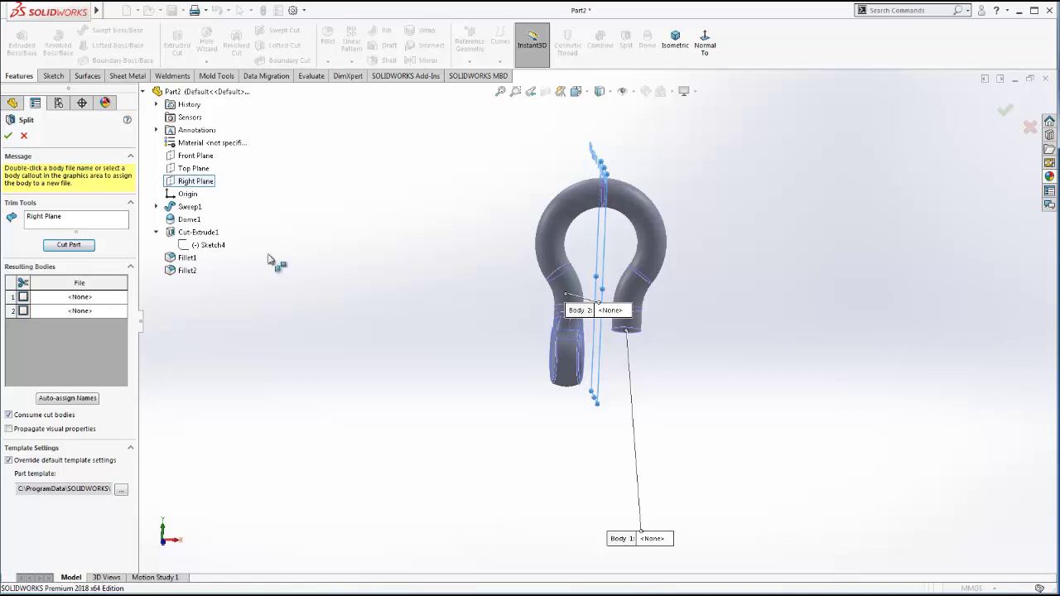
left_click(24, 311)
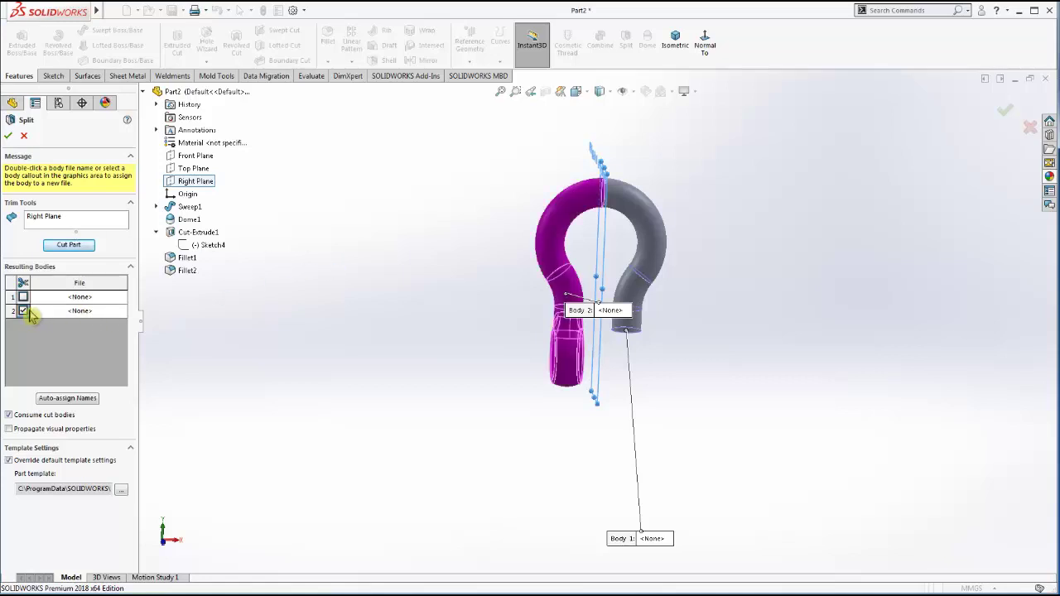
left_click(23, 311)
left_click(23, 296)
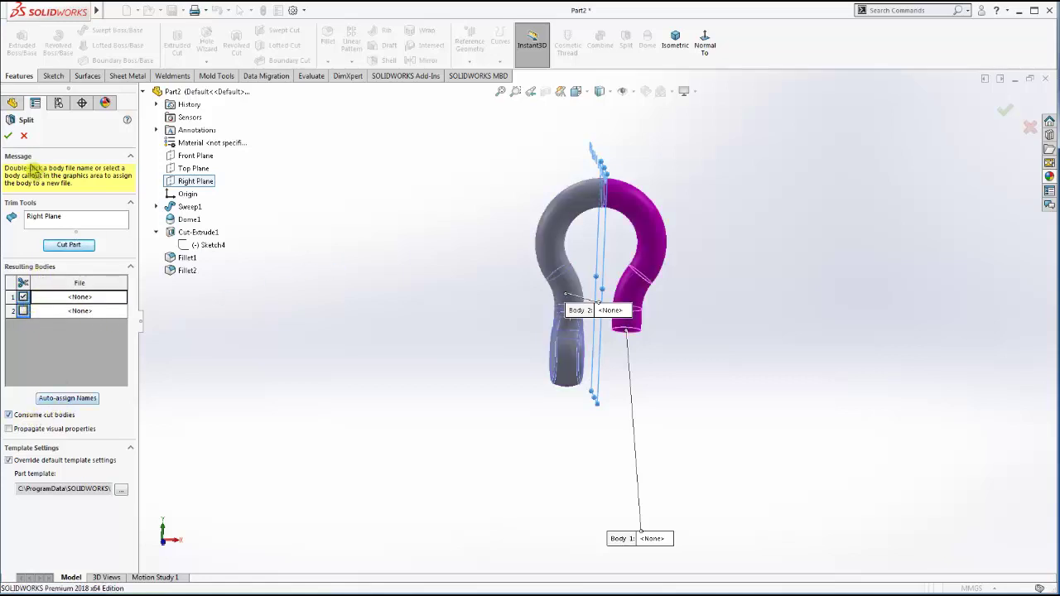
left_click(10, 136)
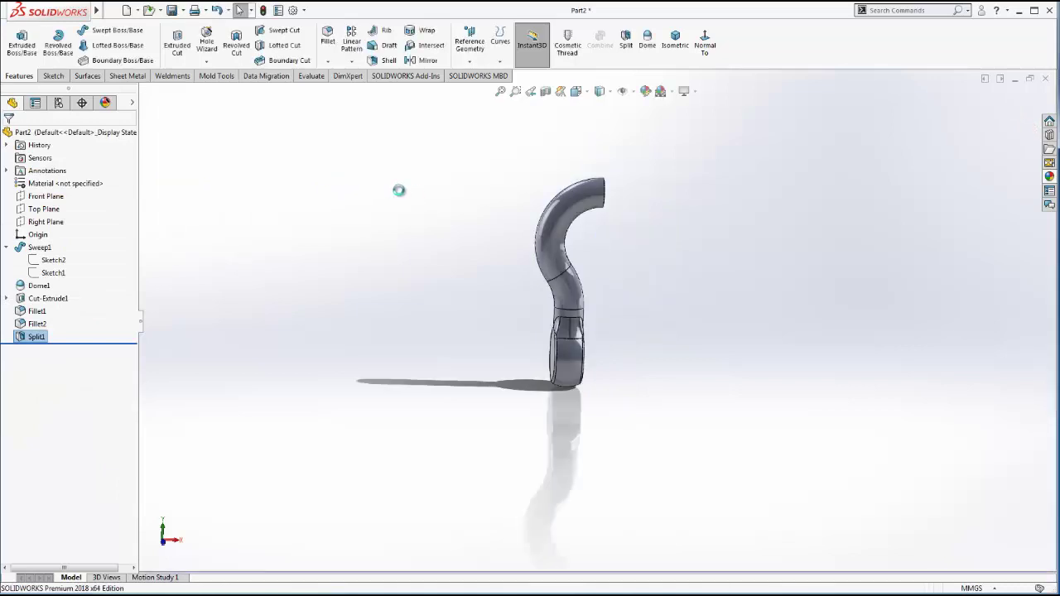
- Mirror the Split1 body across the Right Plane to complete the shackle
left_click(427, 59)
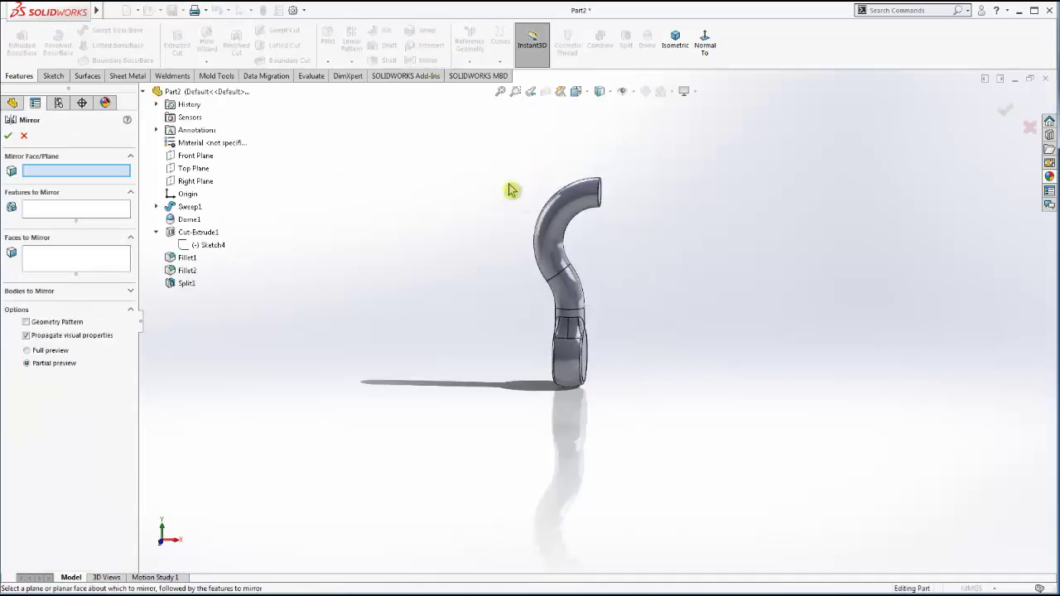
left_click(197, 181)
left_click(55, 262)
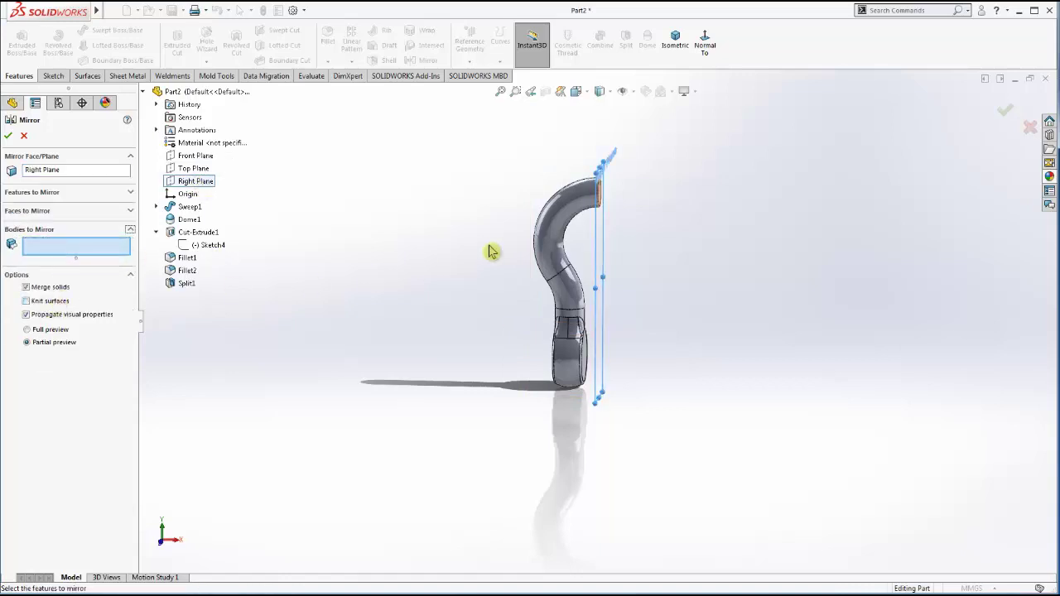
left_click(552, 230)
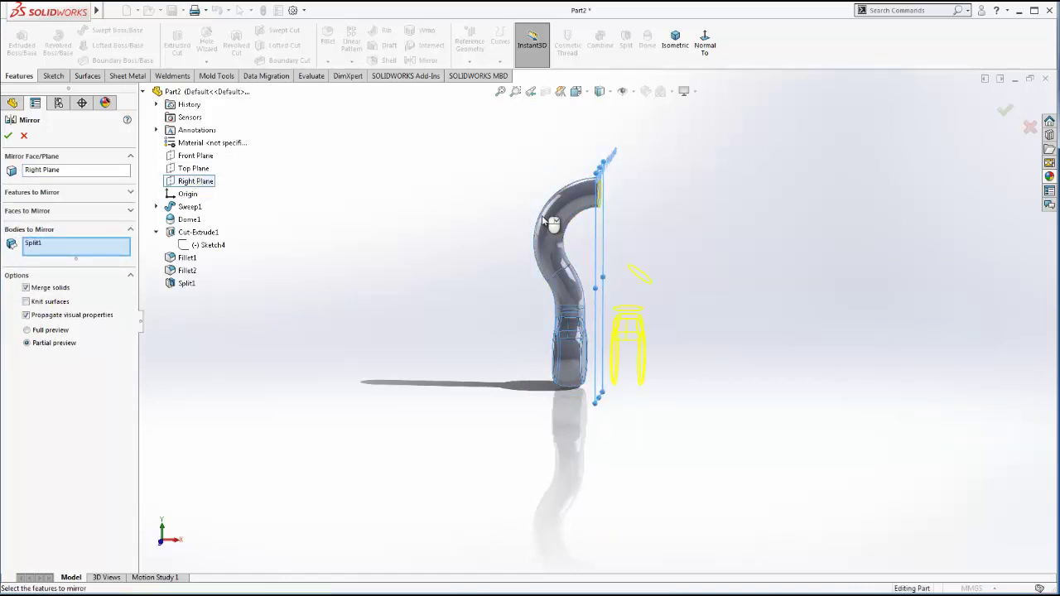
left_click(10, 138)
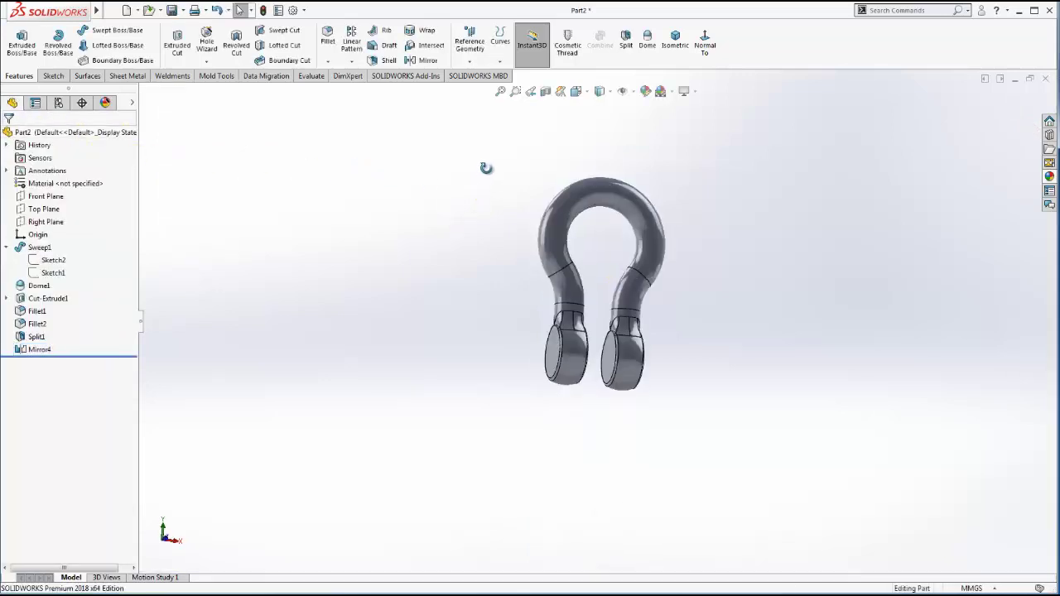
middle_click_drag(489, 198, 516, 272)
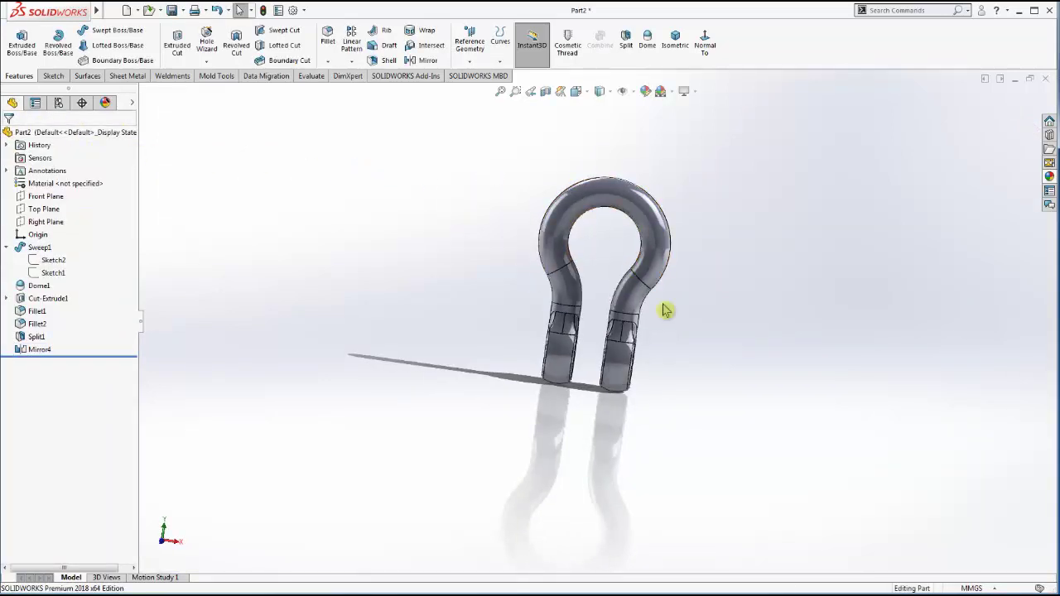
mouse_move(669, 307)
middle_mouse_down()
mouse_move(610, 326)
mouse_move(580, 265)
mouse_move(600, 282)
middle_mouse_up()
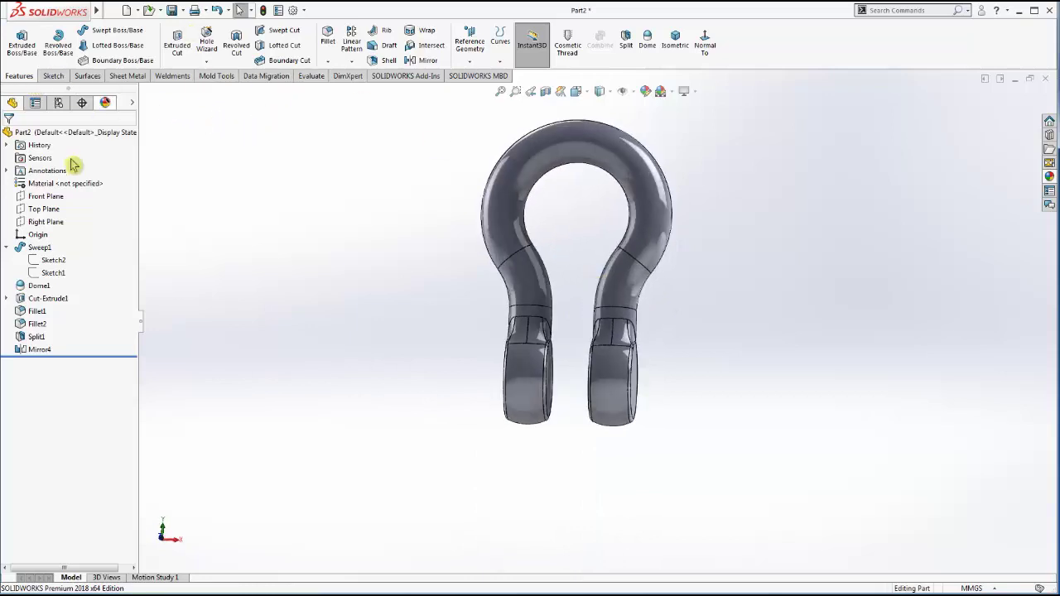
left_click(43, 222)
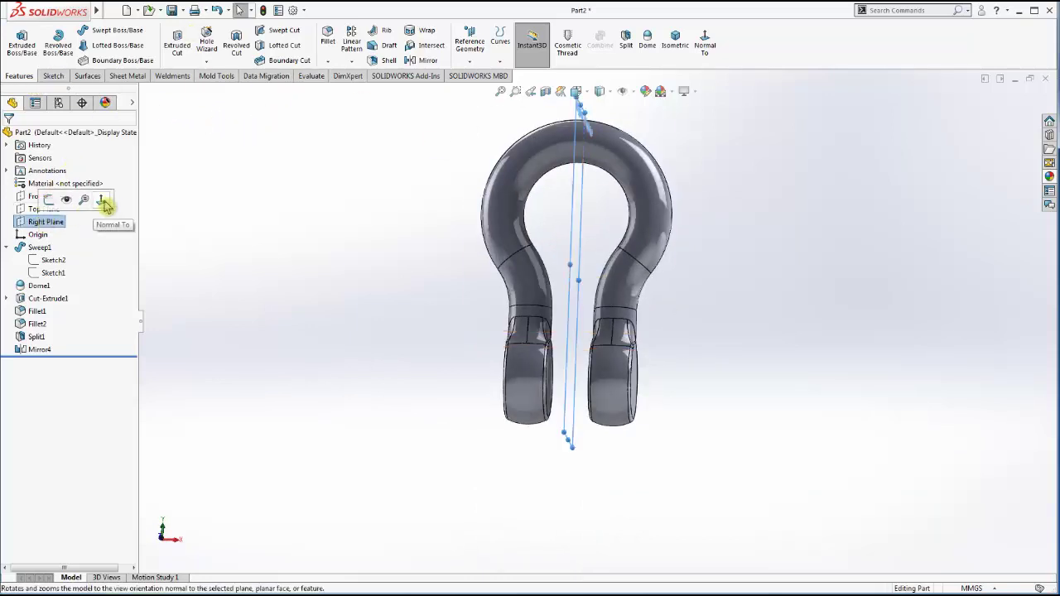
- Start a sketch on the Right Plane, viewed normal to it, and draw a circle at the eye centre
left_click(102, 201)
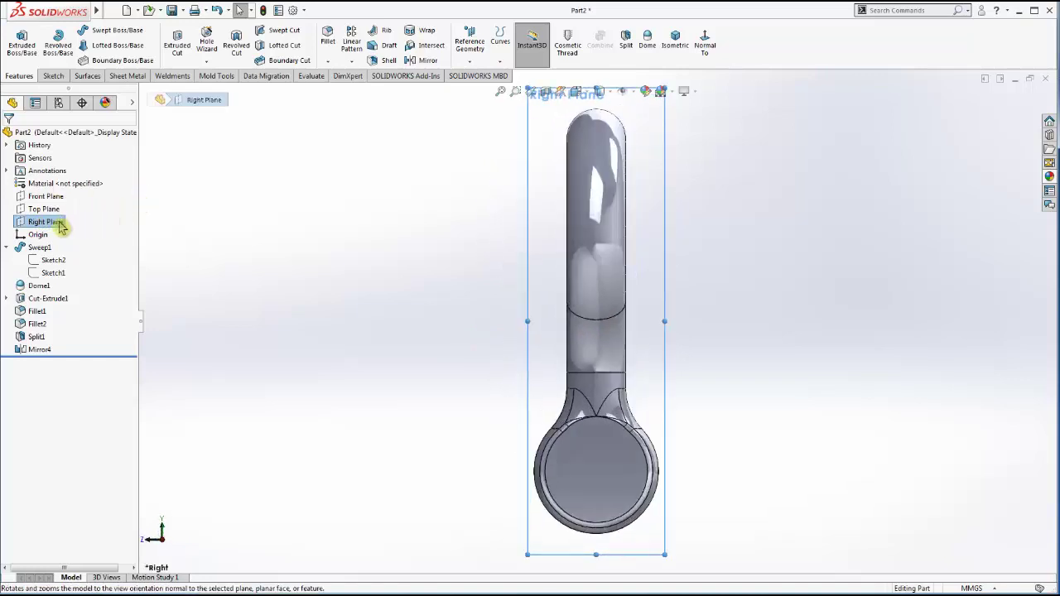
right_click(60, 226)
left_click(80, 207)
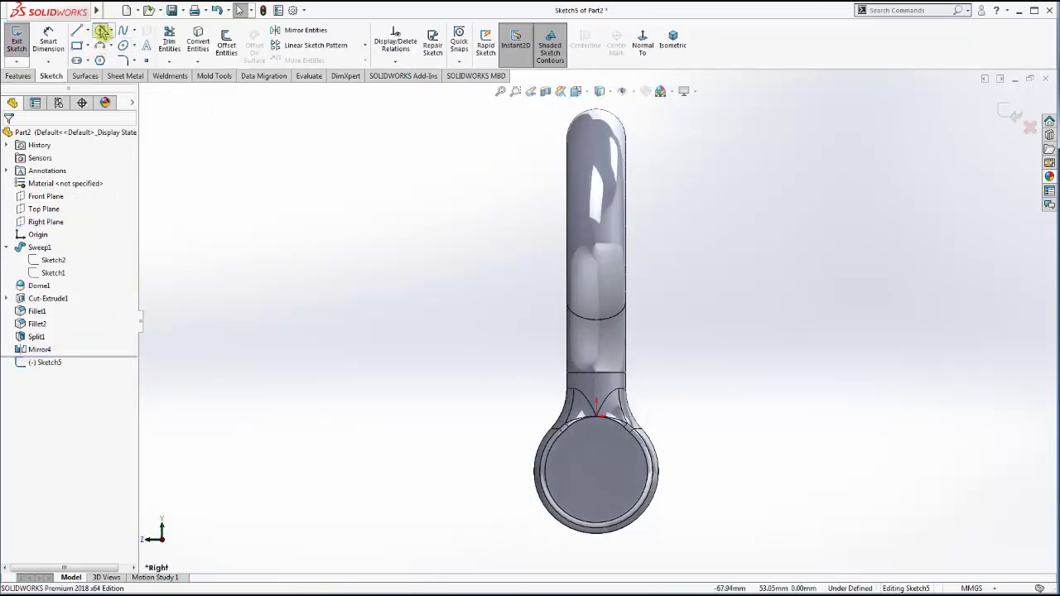
left_click(100, 31)
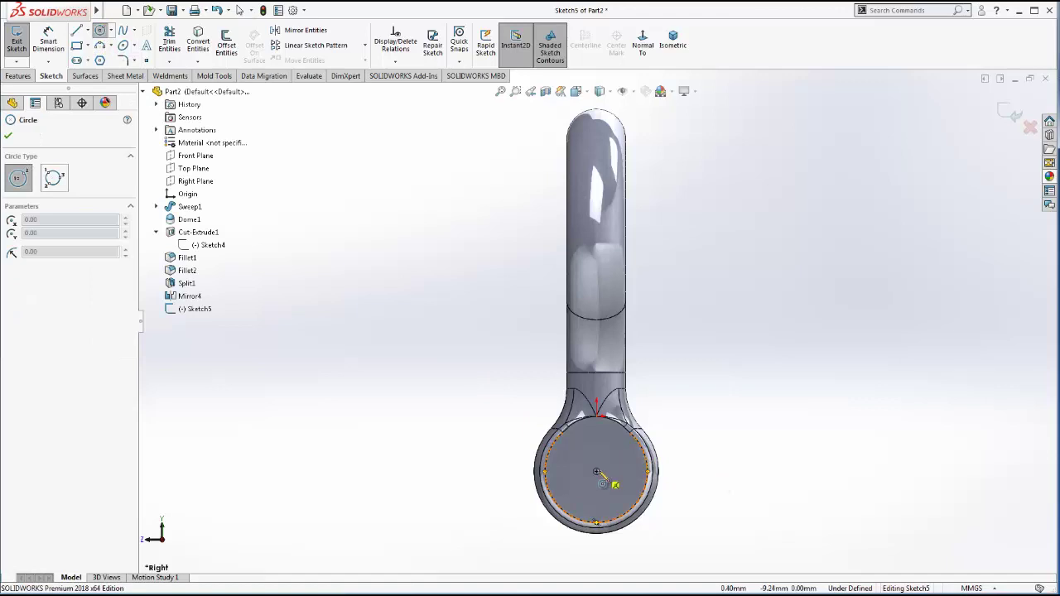
left_click(596, 472)
left_click(596, 441)
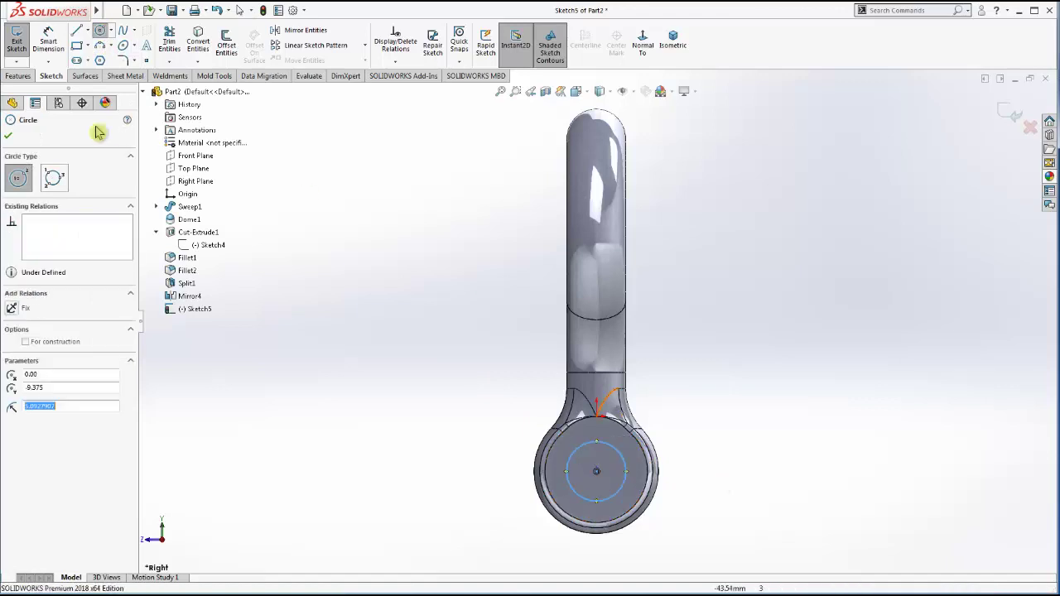
- Dimension the circle's diameter to 12 mm
left_click(48, 43)
left_click(577, 461)
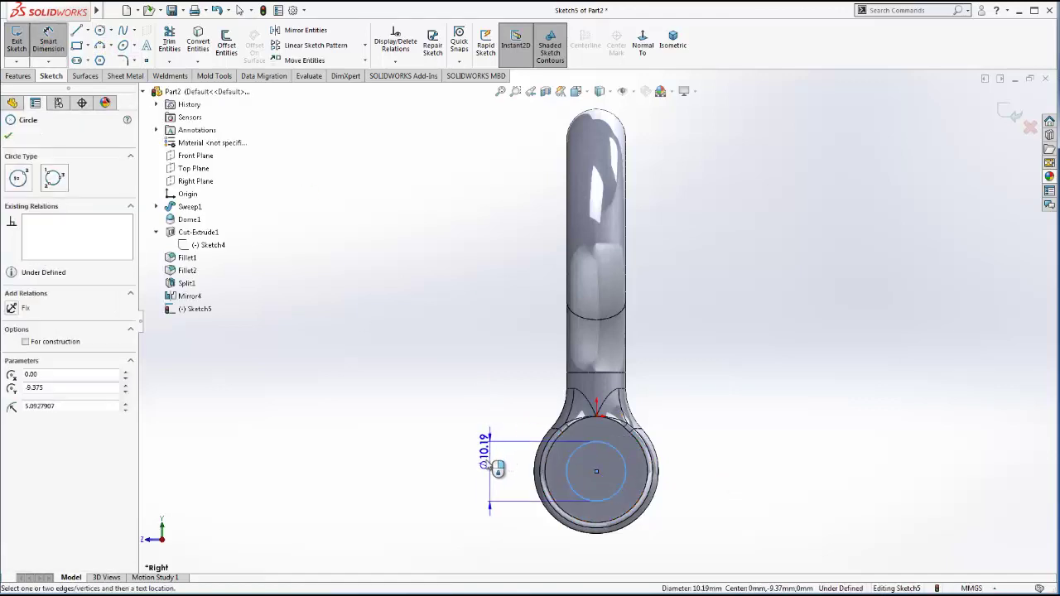
left_click(499, 468)
type("12")
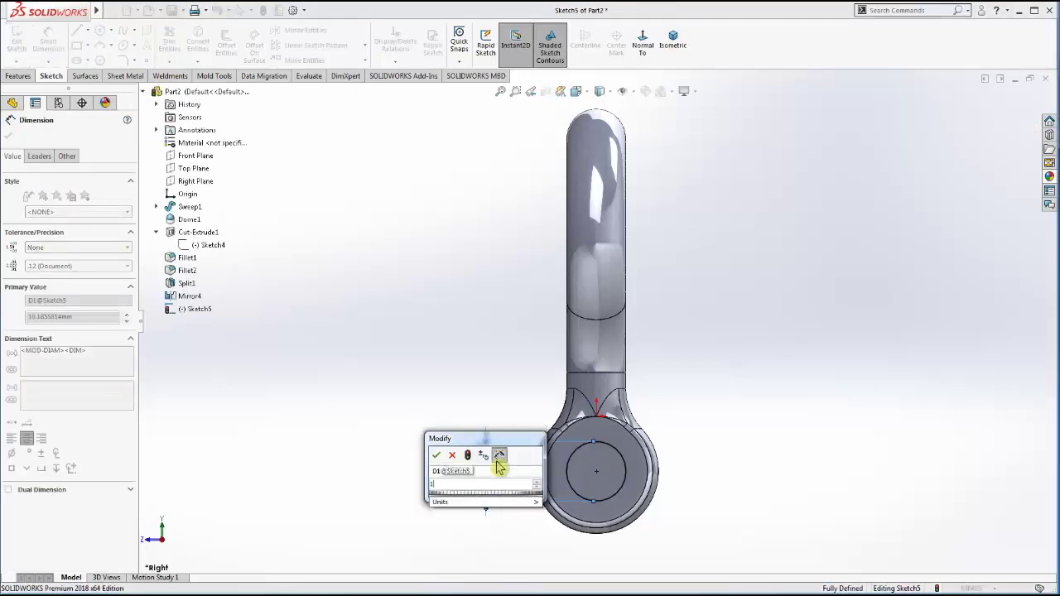
key("Return")
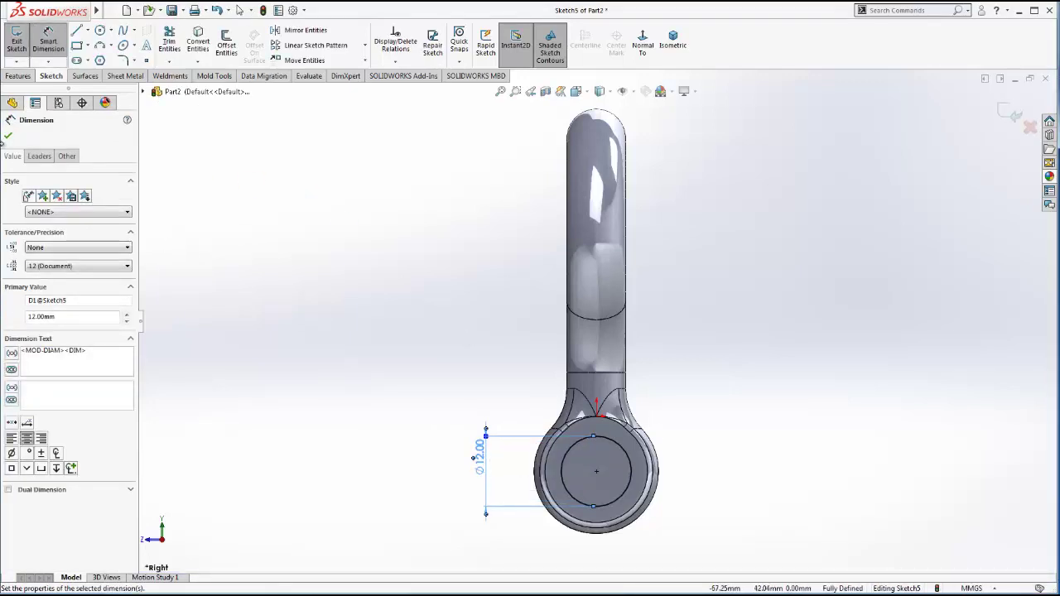
left_click(9, 136)
mouse_move(428, 278)
middle_mouse_down()
mouse_move(622, 400)
mouse_move(596, 390)
middle_mouse_up()
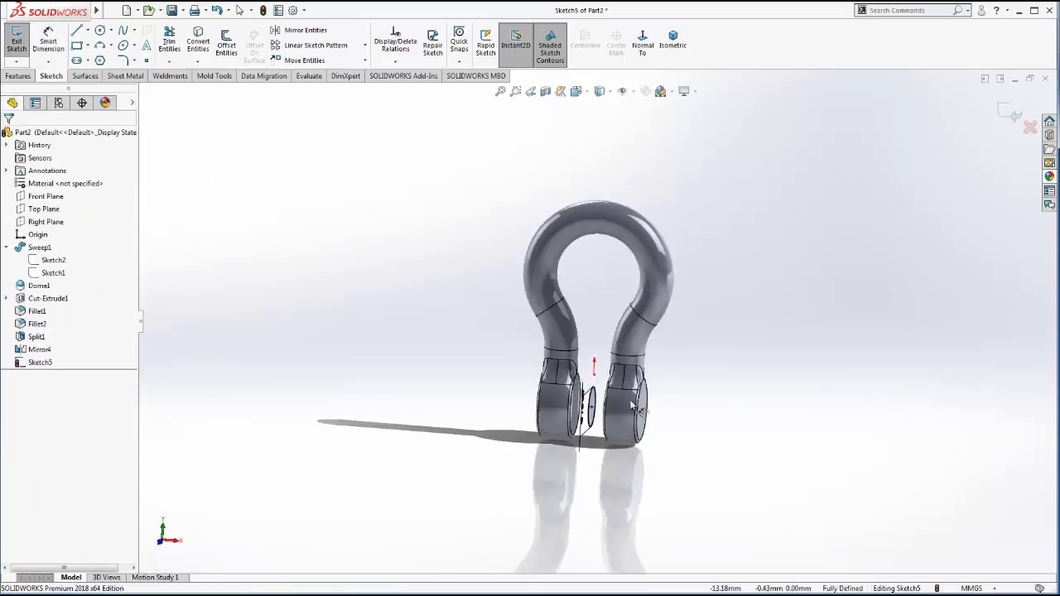
scroll(626, 426, "down", 3)
- Extrude-cut the 12 mm circle Through All in both directions to bore the pin hole
left_click(27, 76)
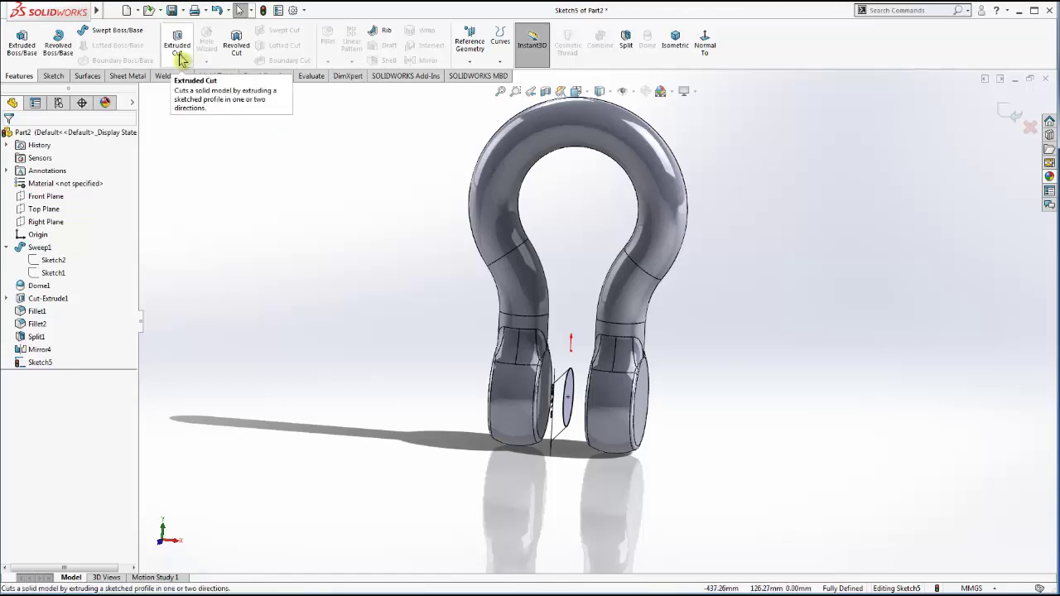
left_click(177, 55)
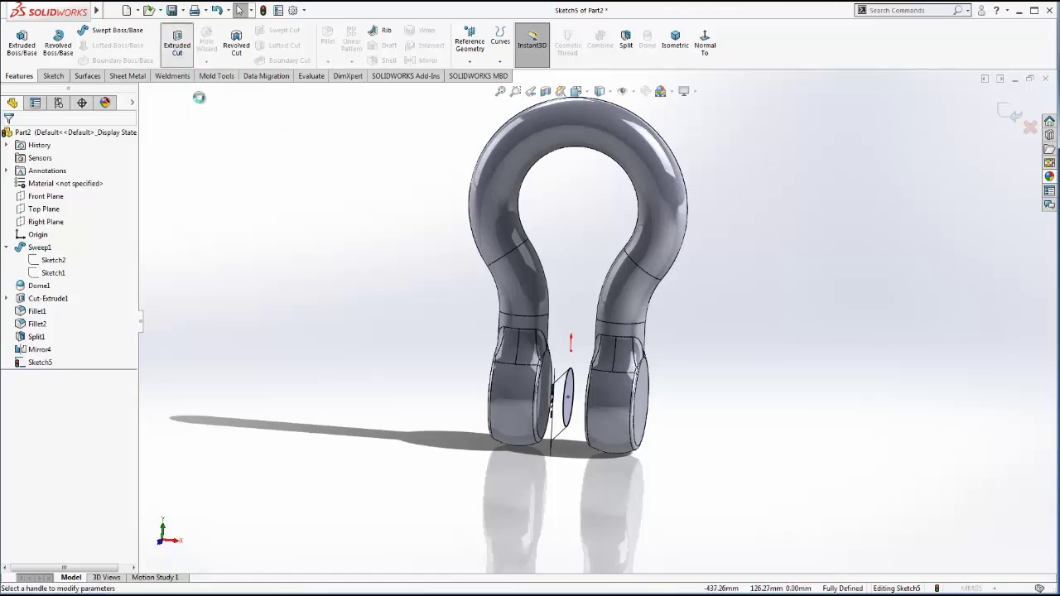
left_click(89, 205)
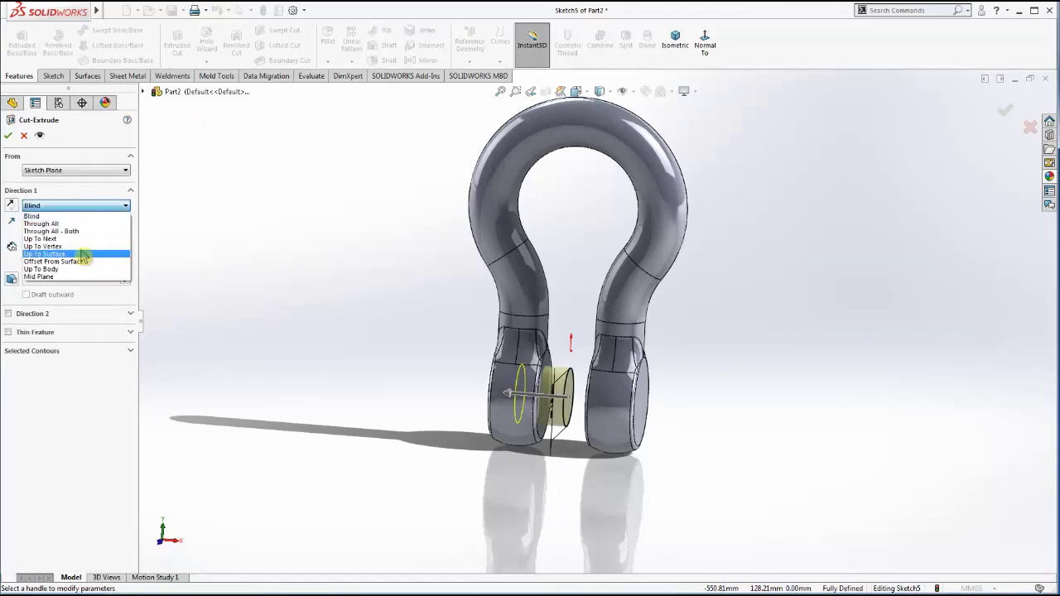
left_click(74, 229)
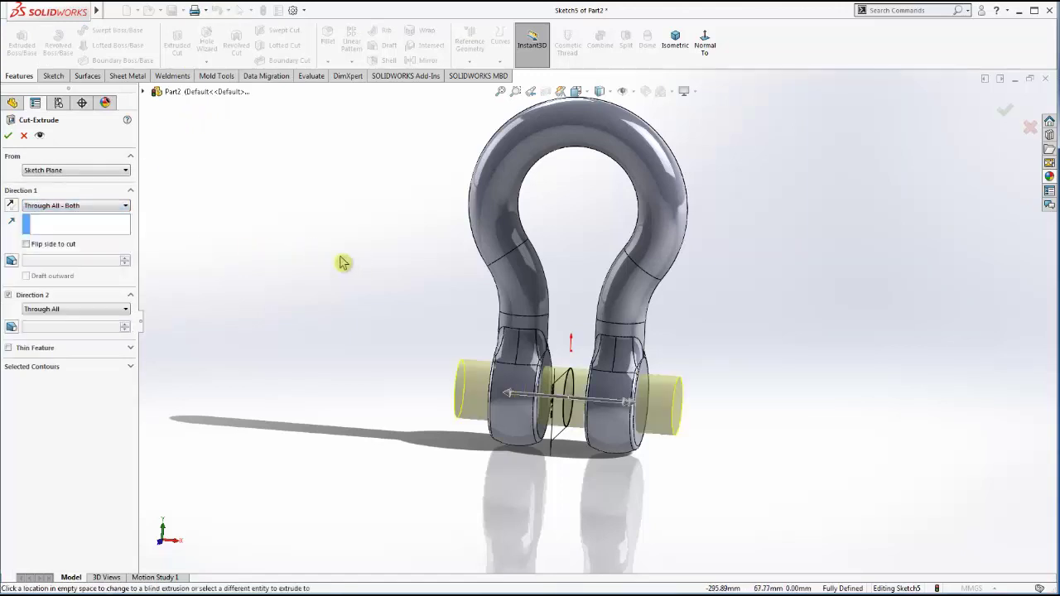
left_click(8, 137)
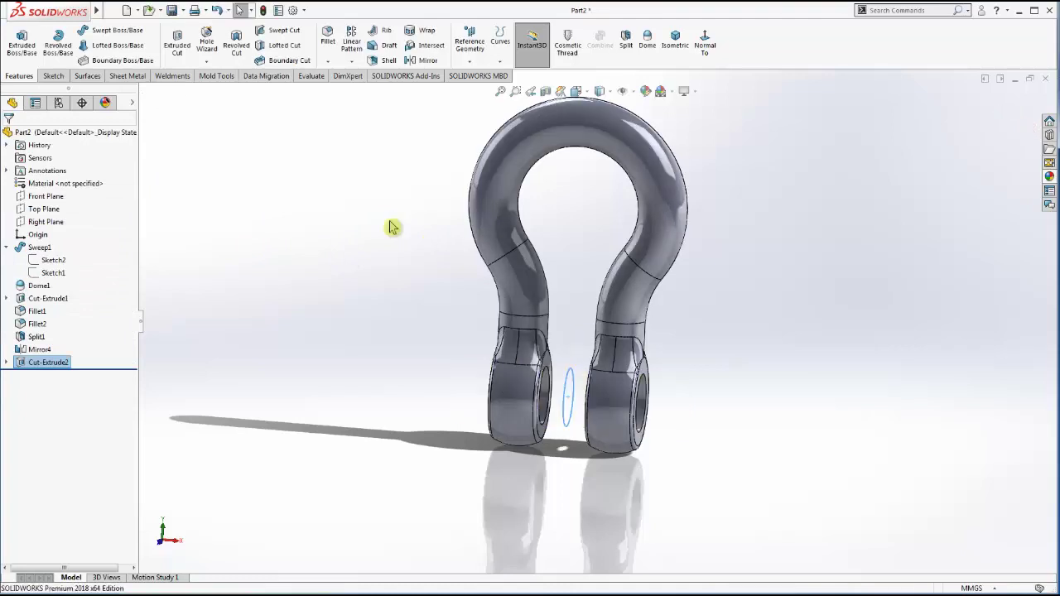
left_click(687, 333)
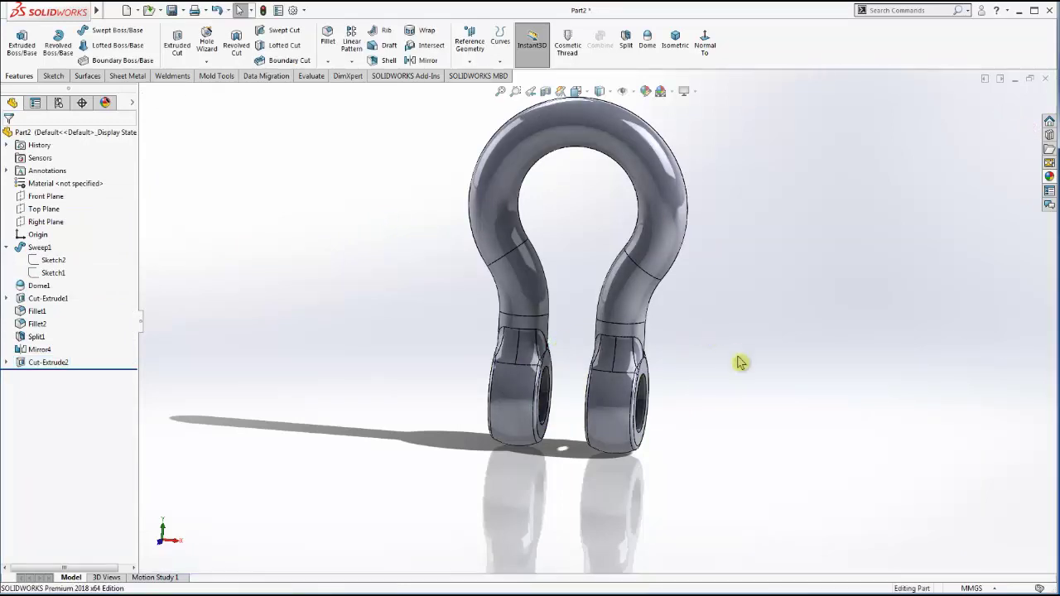
mouse_move(716, 338)
middle_mouse_down()
mouse_move(623, 340)
mouse_move(627, 349)
middle_mouse_up()
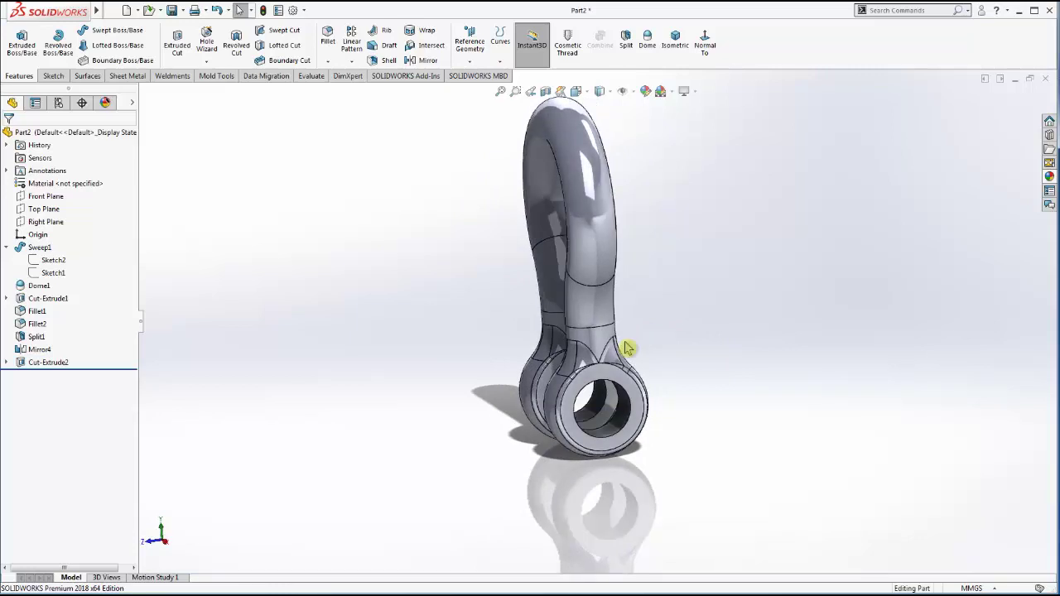
mouse_move(729, 396)
middle_mouse_down()
mouse_move(839, 376)
mouse_move(812, 399)
mouse_move(773, 370)
mouse_move(686, 350)
mouse_move(791, 372)
mouse_move(885, 423)
mouse_move(714, 428)
mouse_move(774, 439)
mouse_move(812, 433)
mouse_move(630, 425)
middle_mouse_up()
scroll(577, 395, "down", 5)
scroll(578, 395, "down", 2)
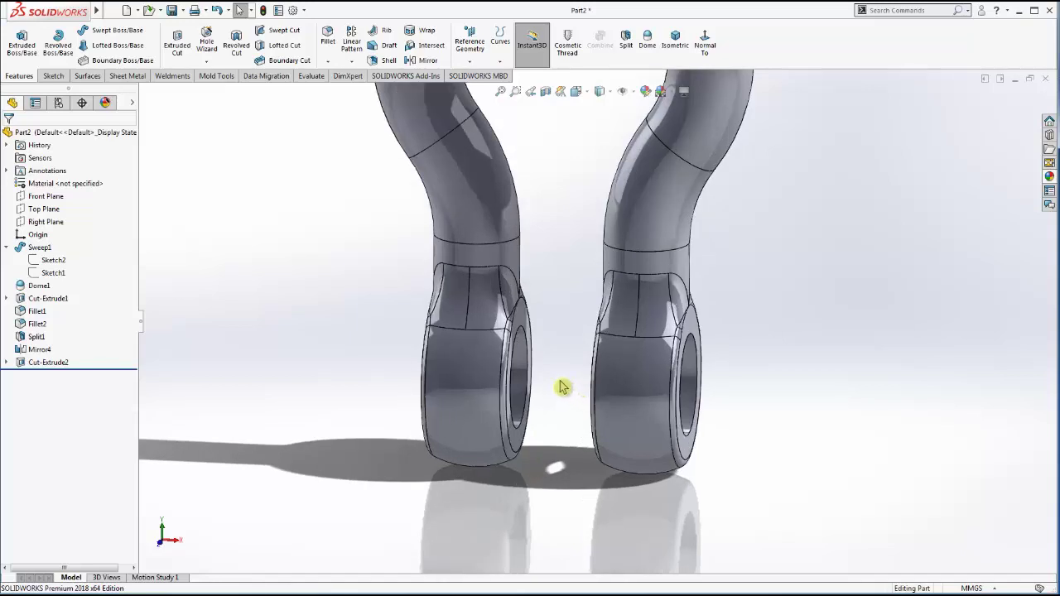
middle_click_drag(563, 385, 539, 375)
scroll(607, 355, "up", 3)
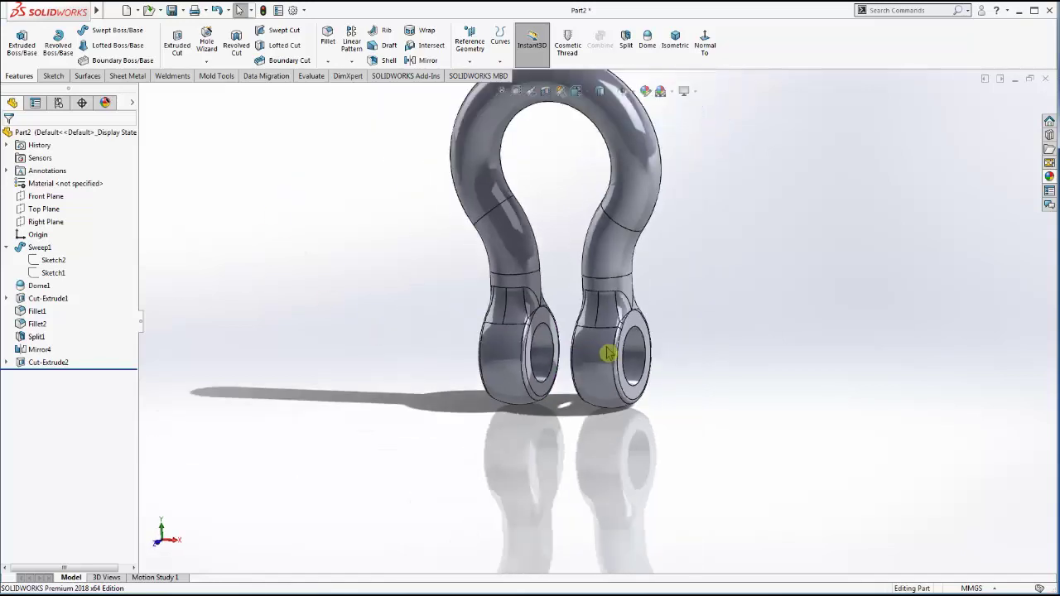
scroll(620, 359, "up", 2)
scroll(608, 335, "down", 2)
scroll(608, 334, "down", 2)
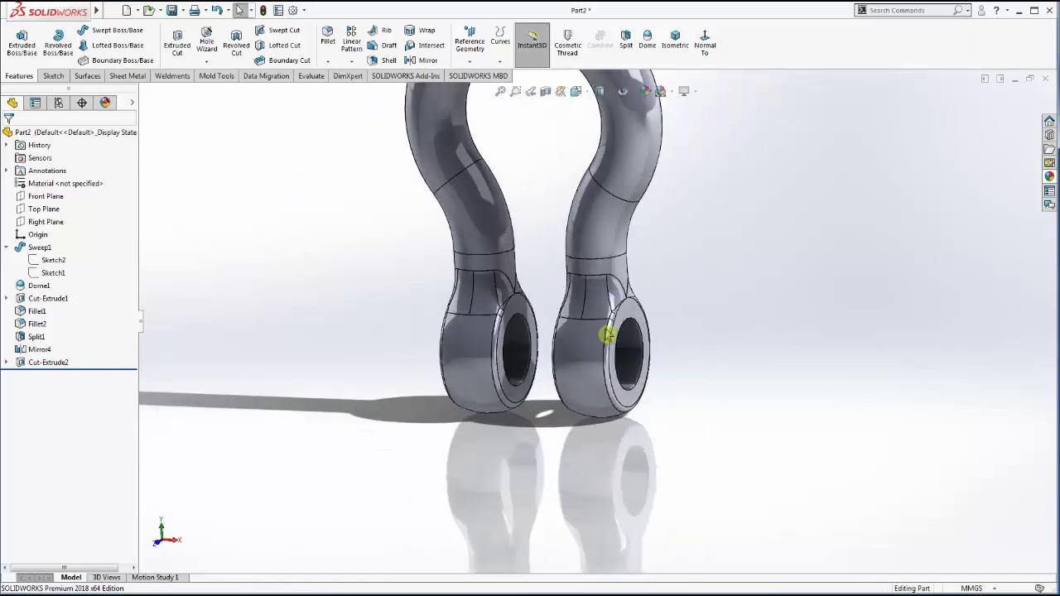
scroll(608, 334, "up", 3)
scroll(608, 335, "up", 2)
middle_click_drag(607, 335, 552, 314)
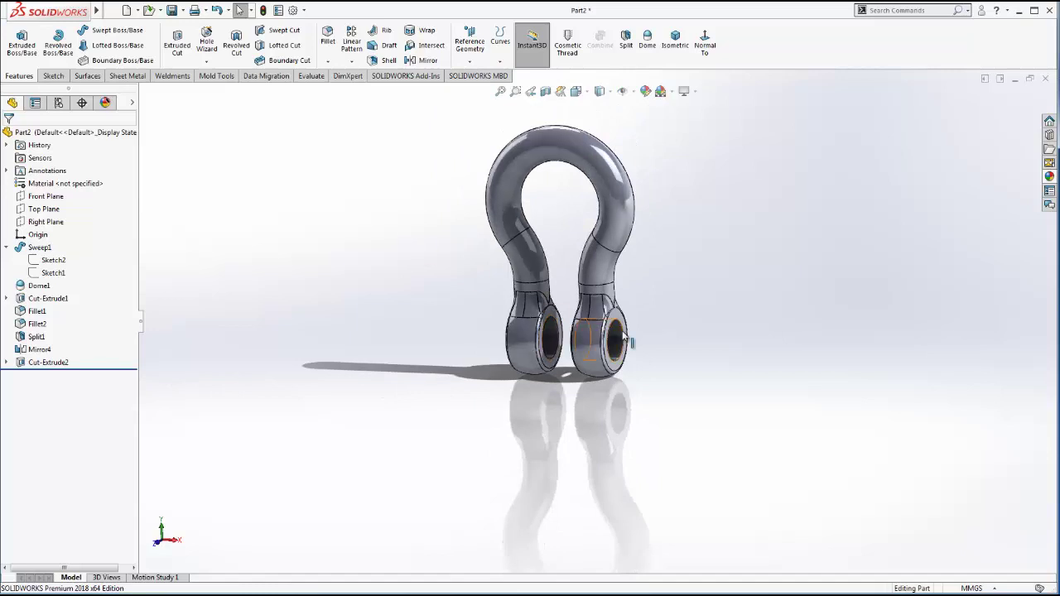
scroll(640, 329, "down", 3)
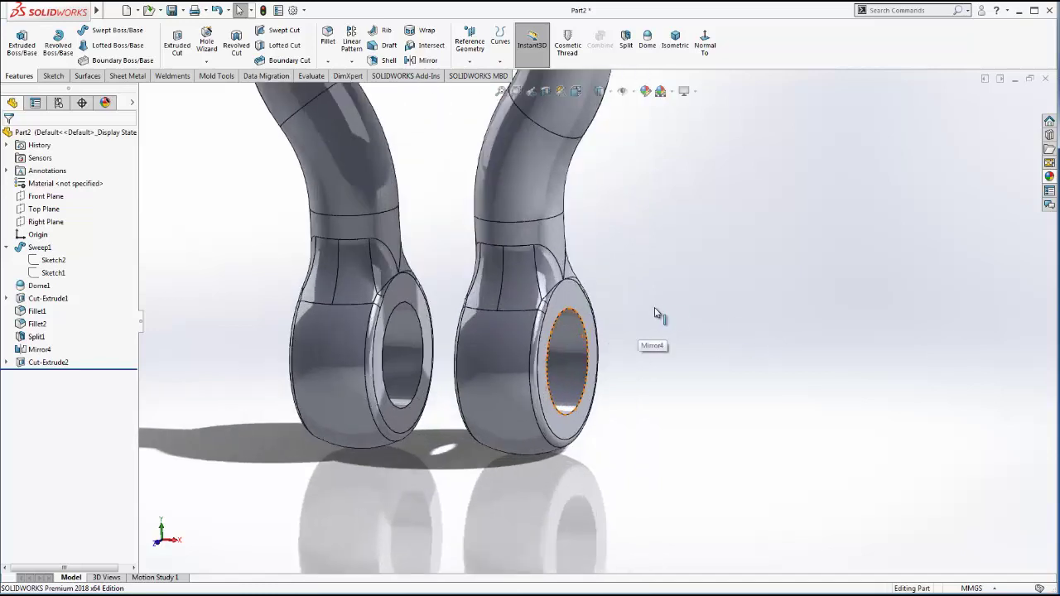
- Start a sketch on the right eye's outer face and draw a hexagon centred on the hole
left_click(578, 306)
left_click(674, 268)
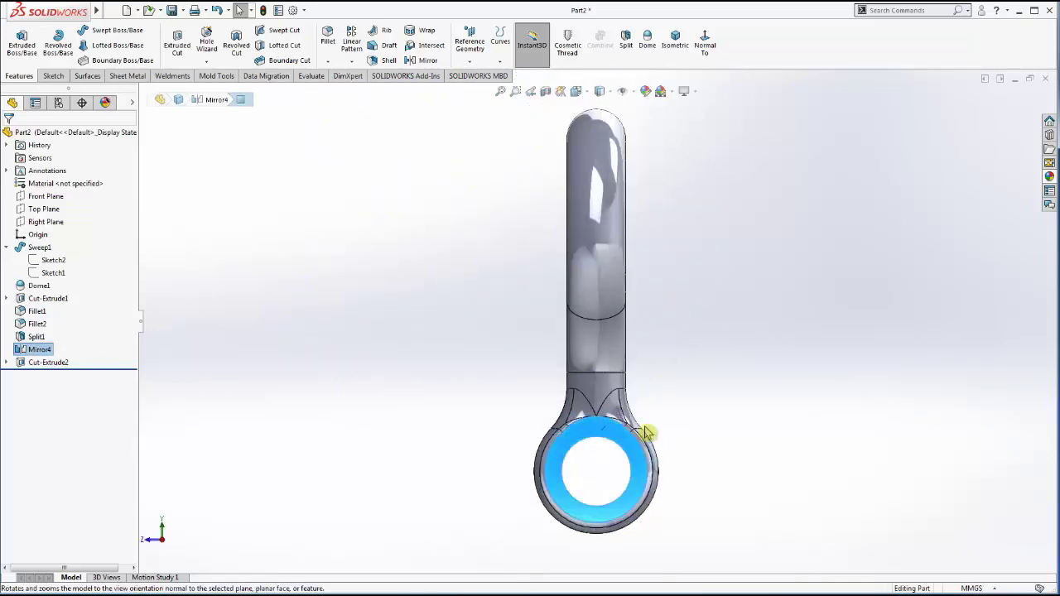
left_click(631, 459)
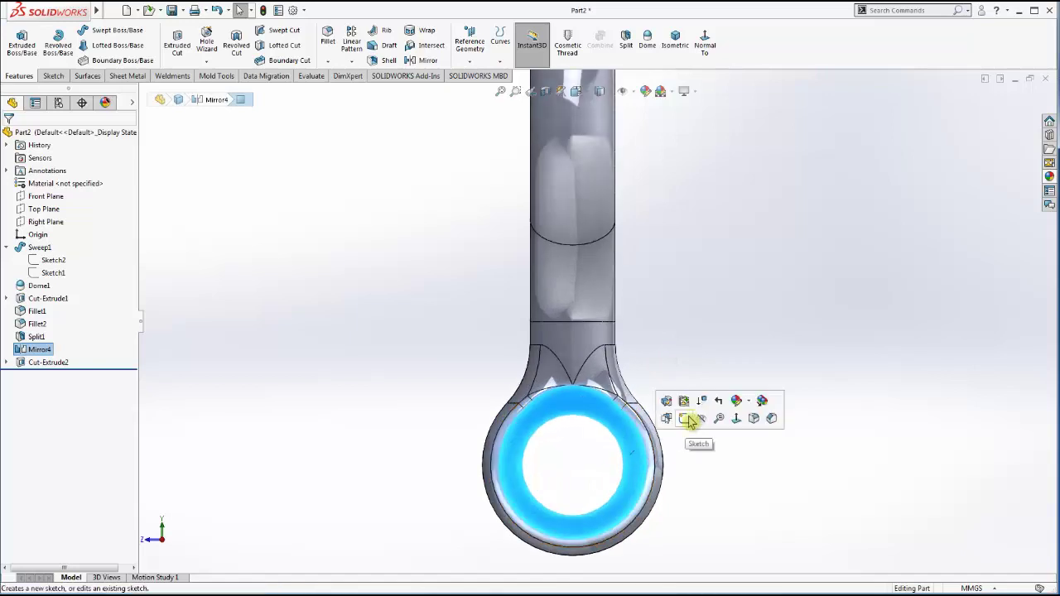
left_click(688, 419)
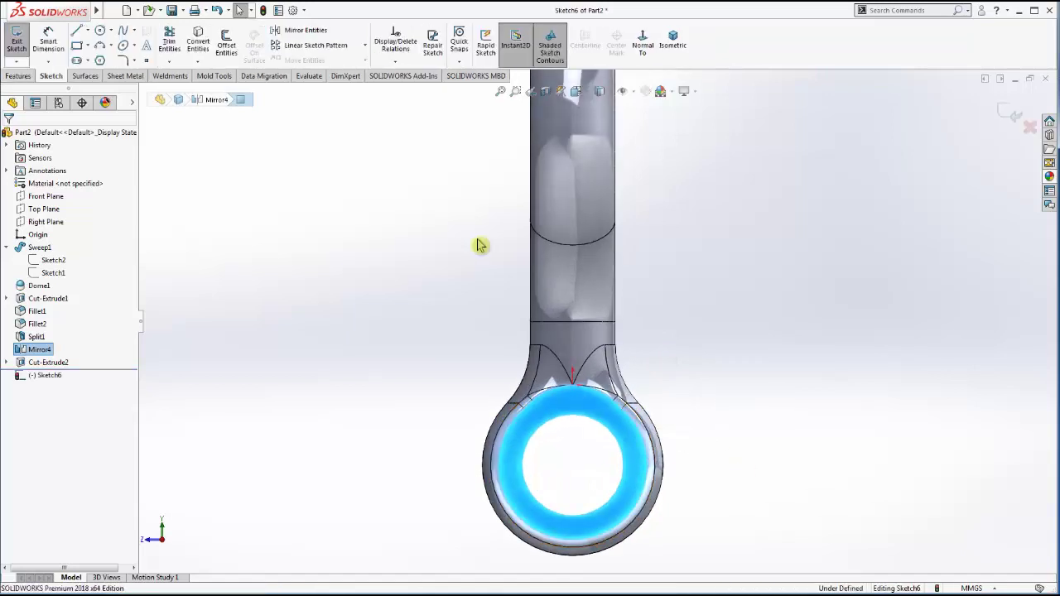
left_click(100, 61)
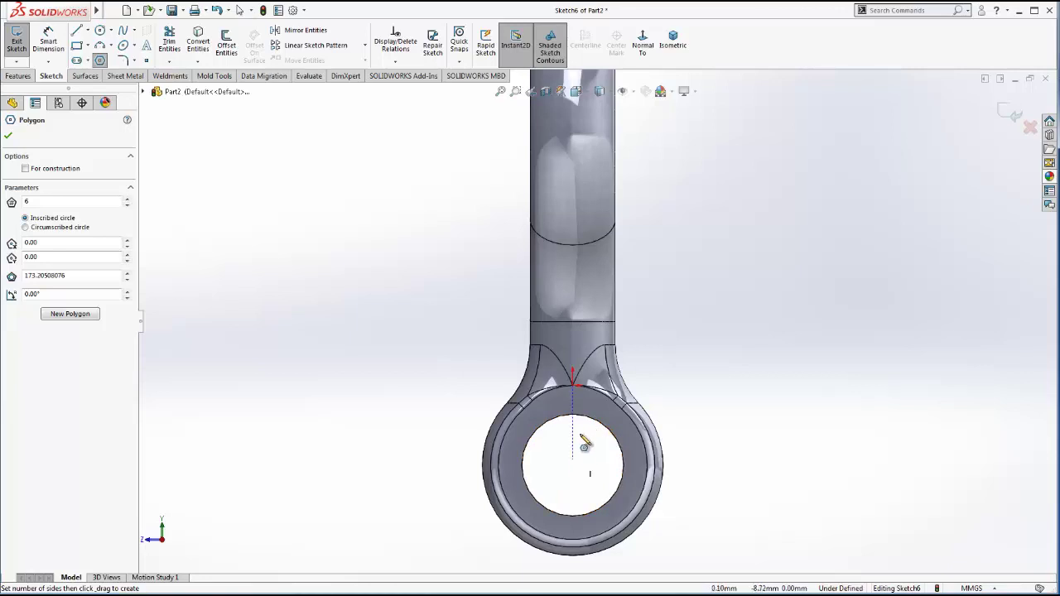
left_click(572, 464)
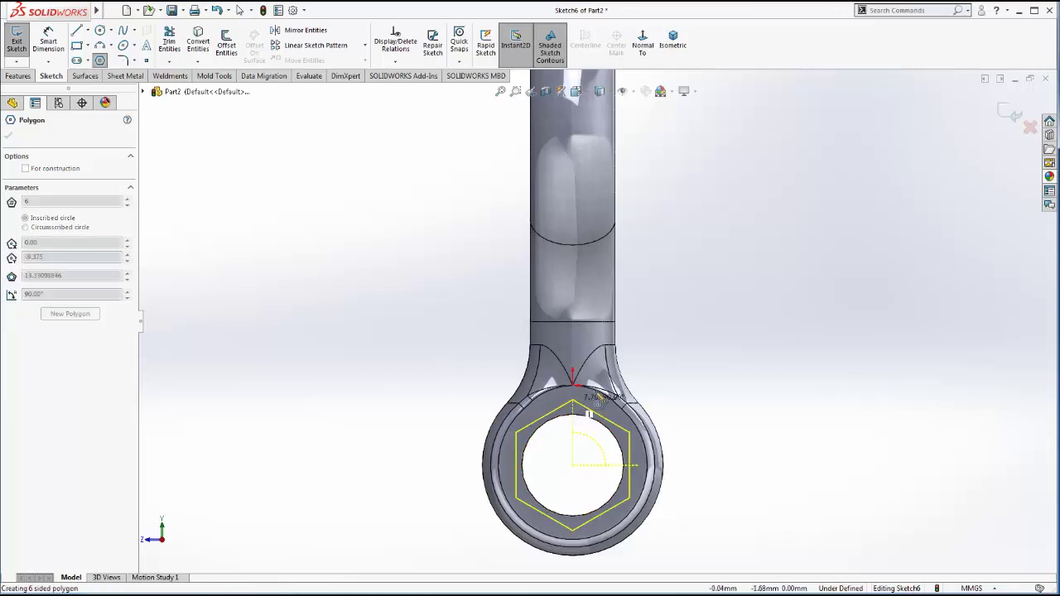
left_click(601, 416)
- Dimension the hexagon's inscribed circle to a 17 mm diameter
left_click(49, 42)
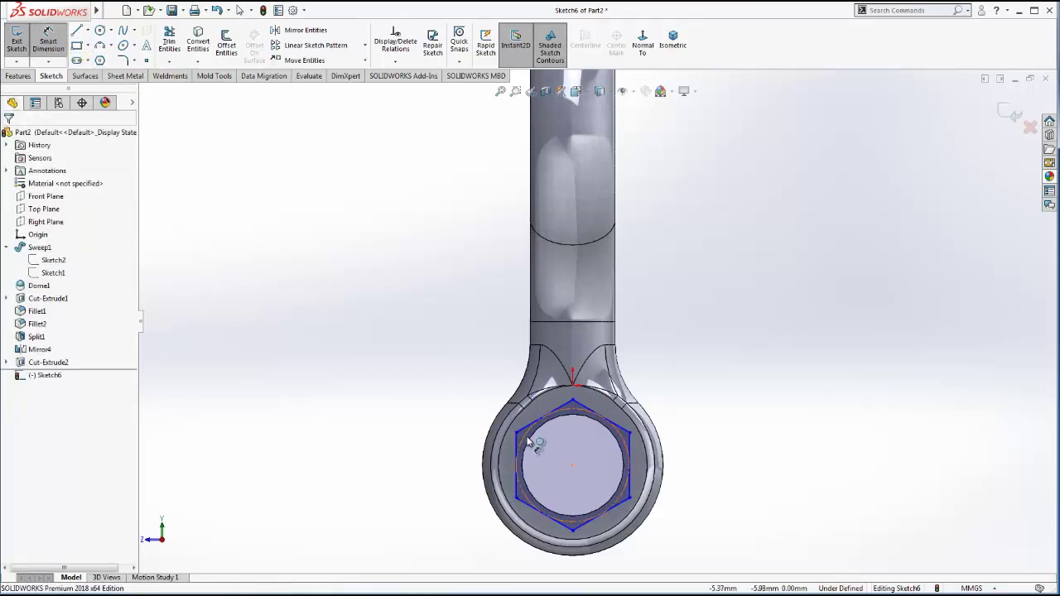
left_click(526, 439)
left_click(453, 443)
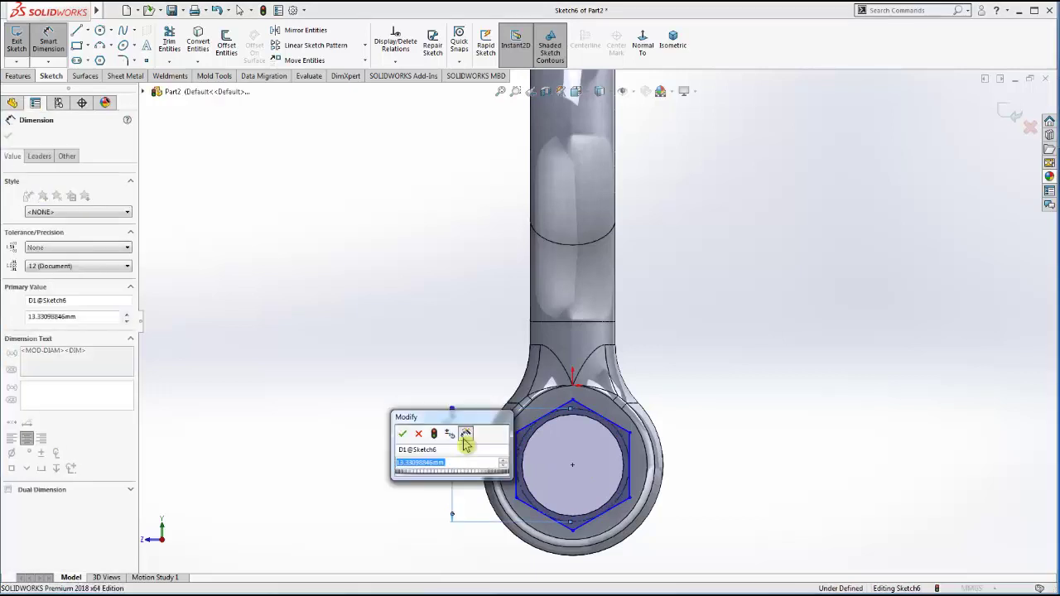
type("19")
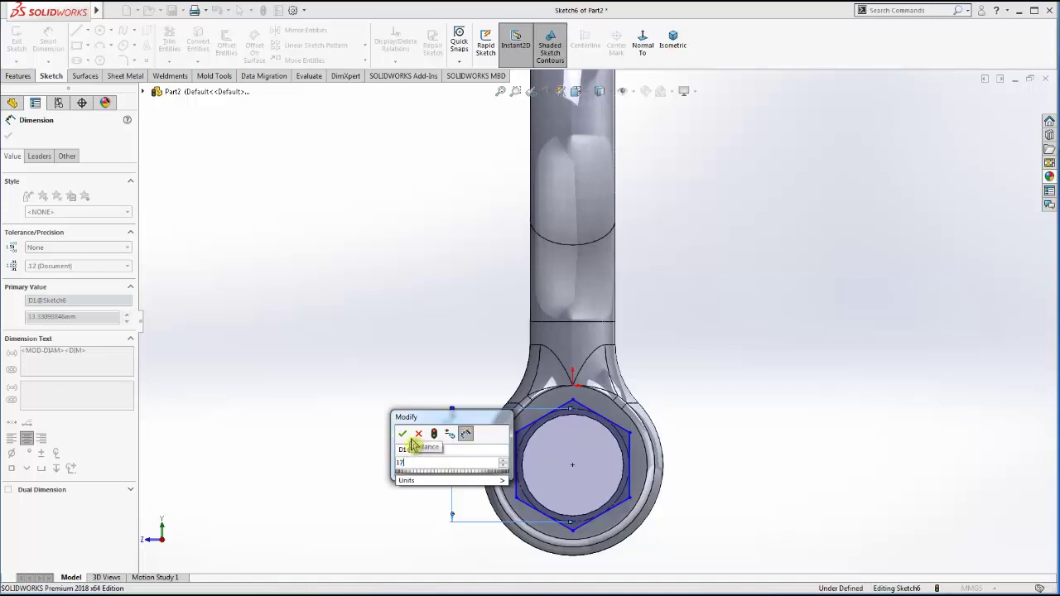
type("7")
key("Return")
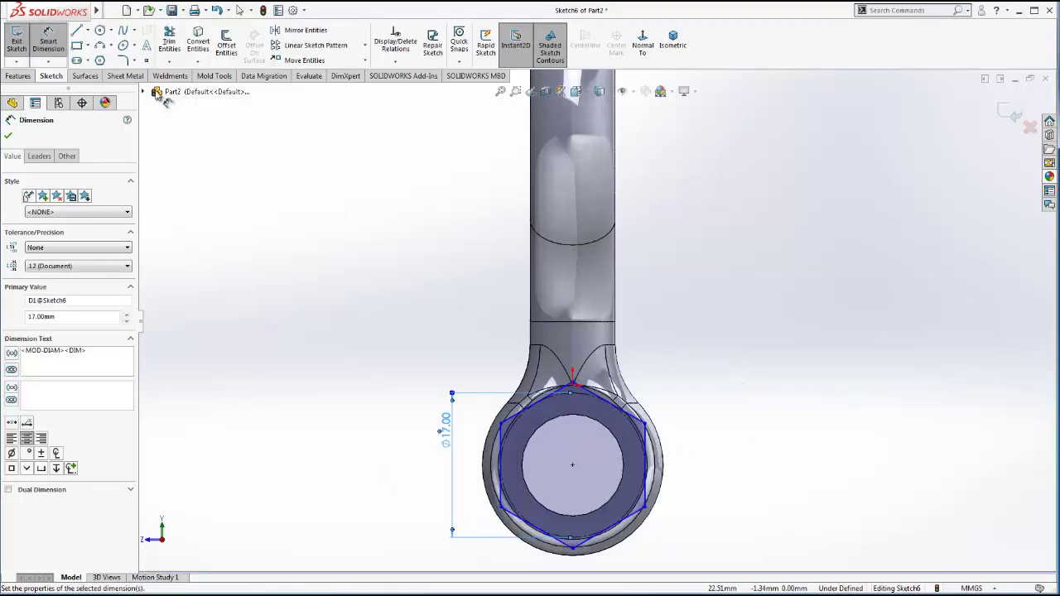
left_click(165, 98)
- Add a centerline from the hexagon's top corner to the hole centre
left_click(87, 31)
left_click(107, 64)
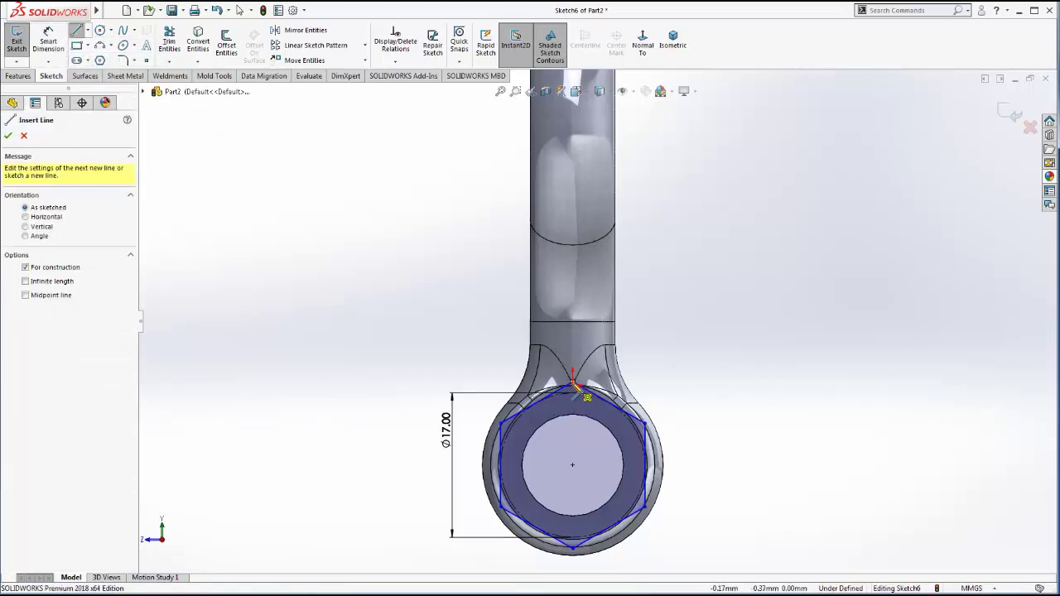
left_click(572, 387)
left_click(573, 467)
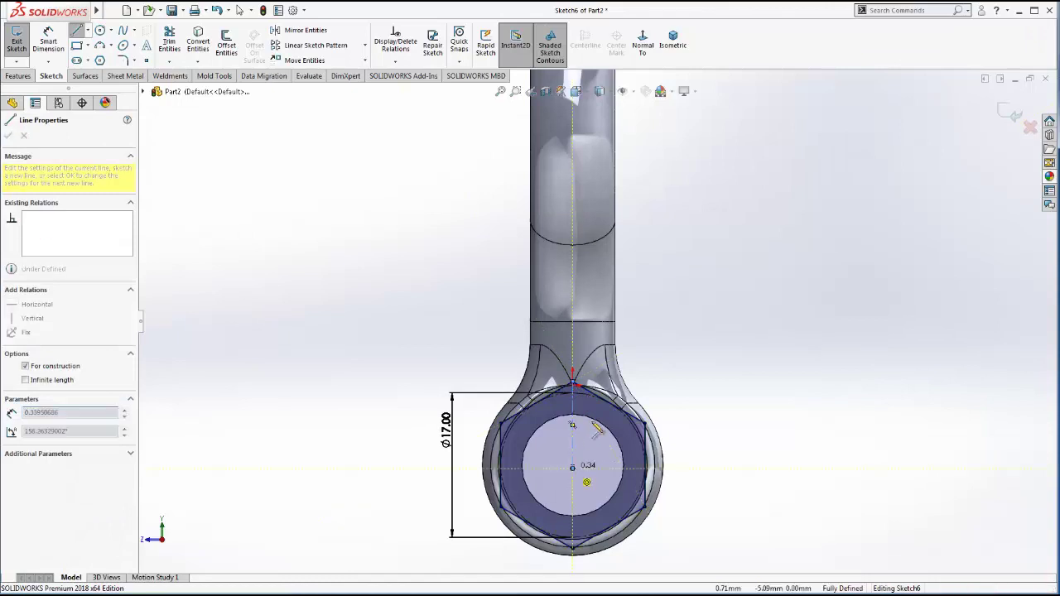
key("Escape")
key("Escape")
- Extrude the hexagon 7 mm as a separate, unmerged hex head body
left_click(17, 75)
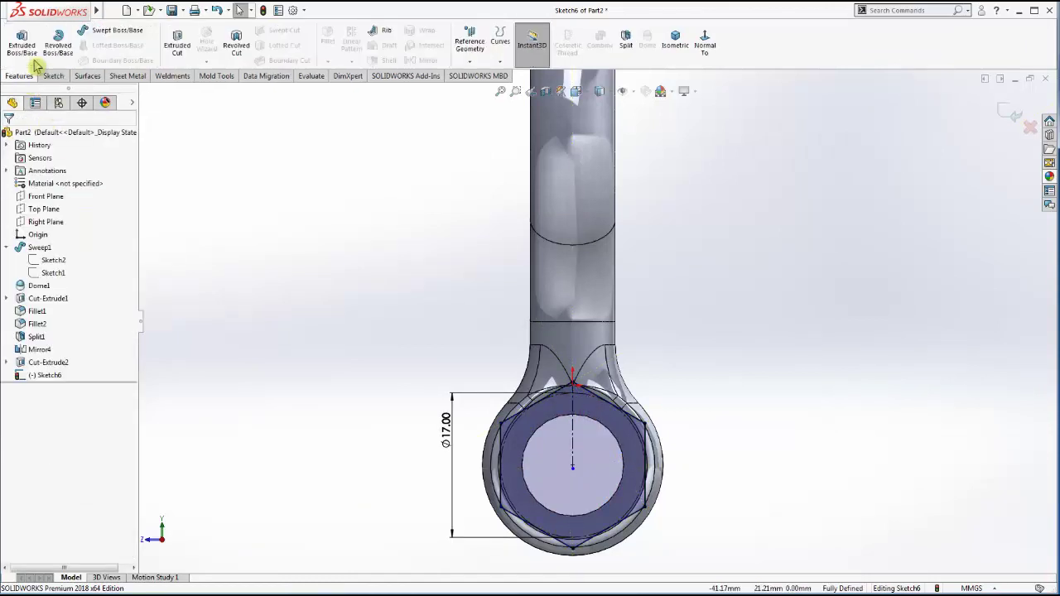
left_click(22, 41)
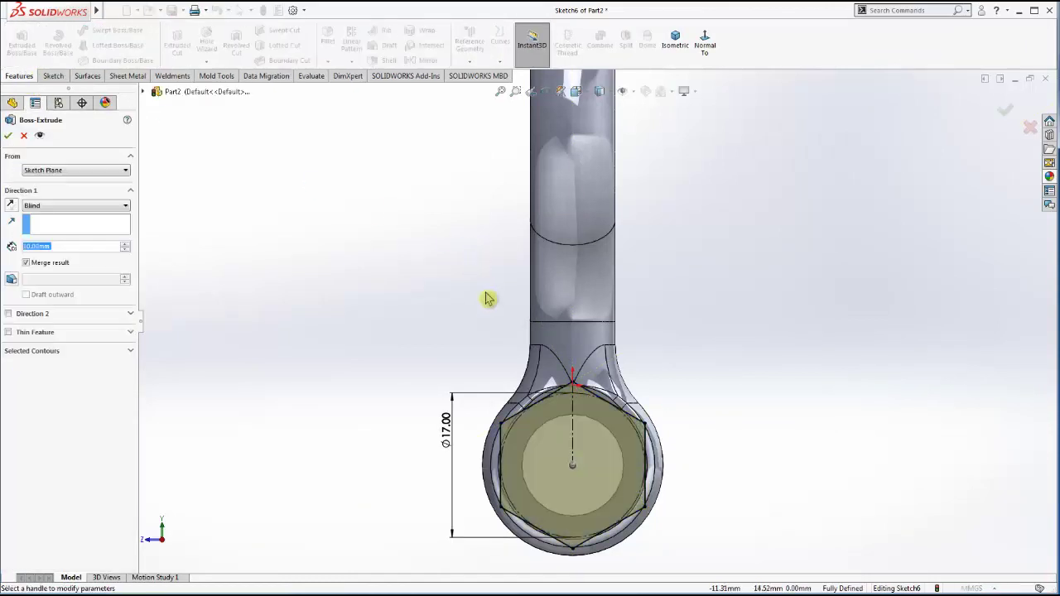
left_click(57, 246)
type("7")
key("Return")
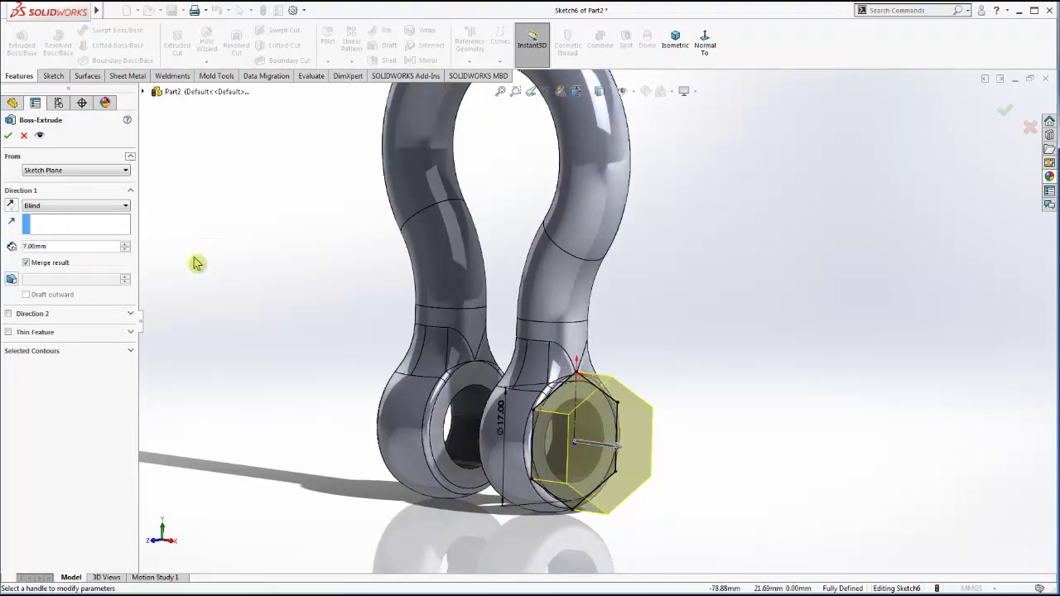
left_click(9, 139)
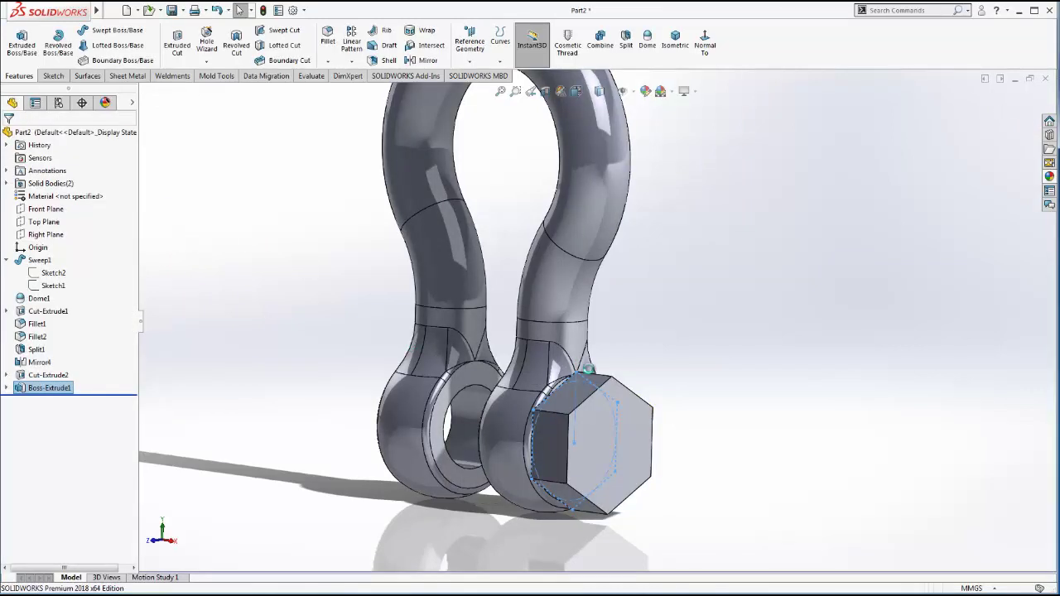
left_click(684, 41)
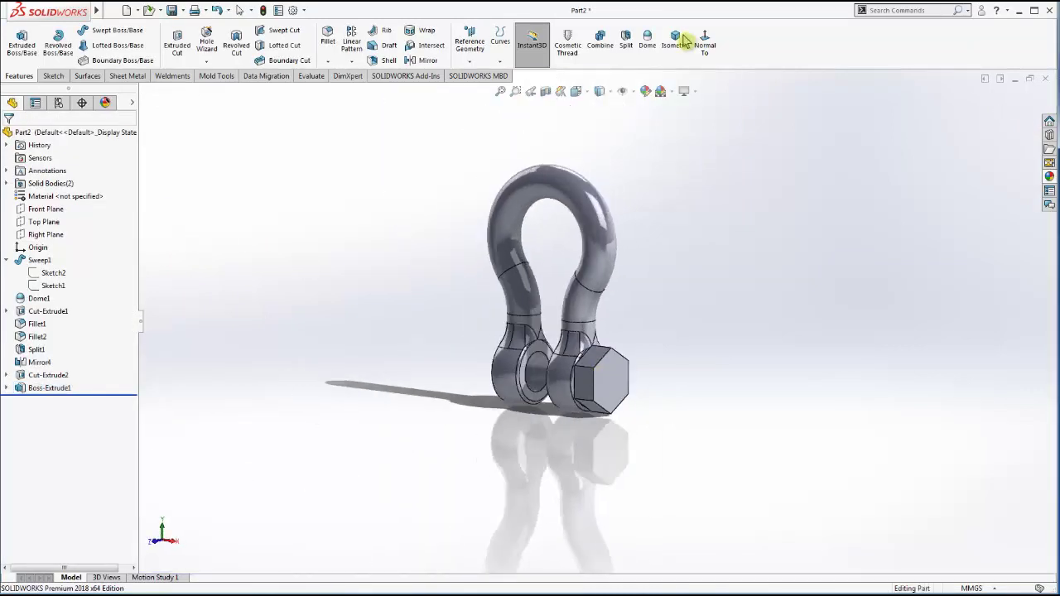
left_click(684, 40)
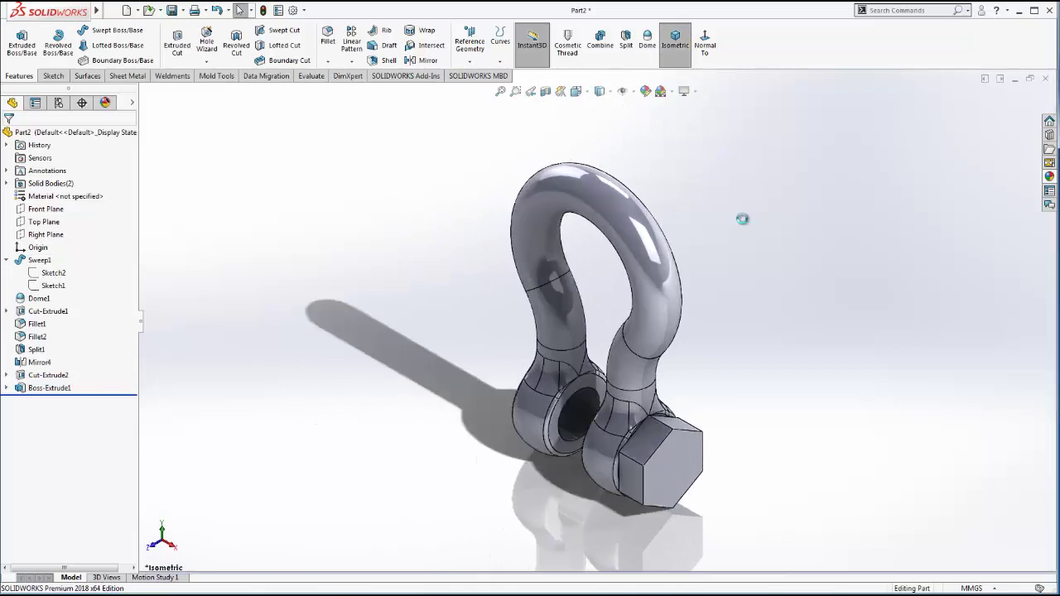
scroll(717, 378, "up", 3)
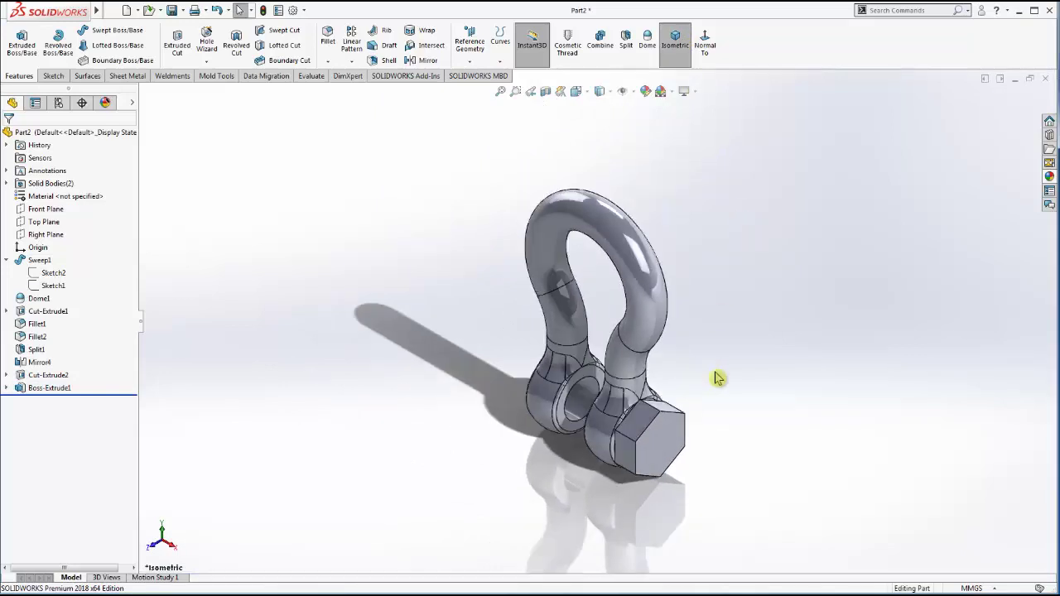
mouse_move(717, 378)
middle_mouse_down()
mouse_move(720, 354)
mouse_move(729, 378)
middle_mouse_up()
scroll(654, 381, "down", 3)
scroll(639, 382, "down", 2)
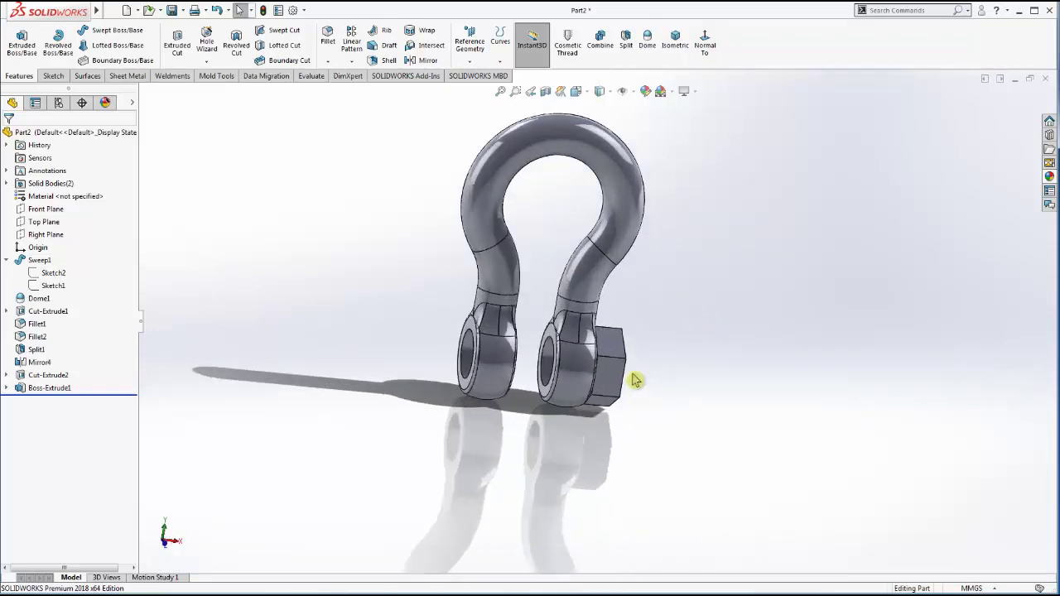
scroll(604, 378, "down", 2)
- Hide the shackle body and start a sketch normal to the hex head's end face
left_click(578, 370)
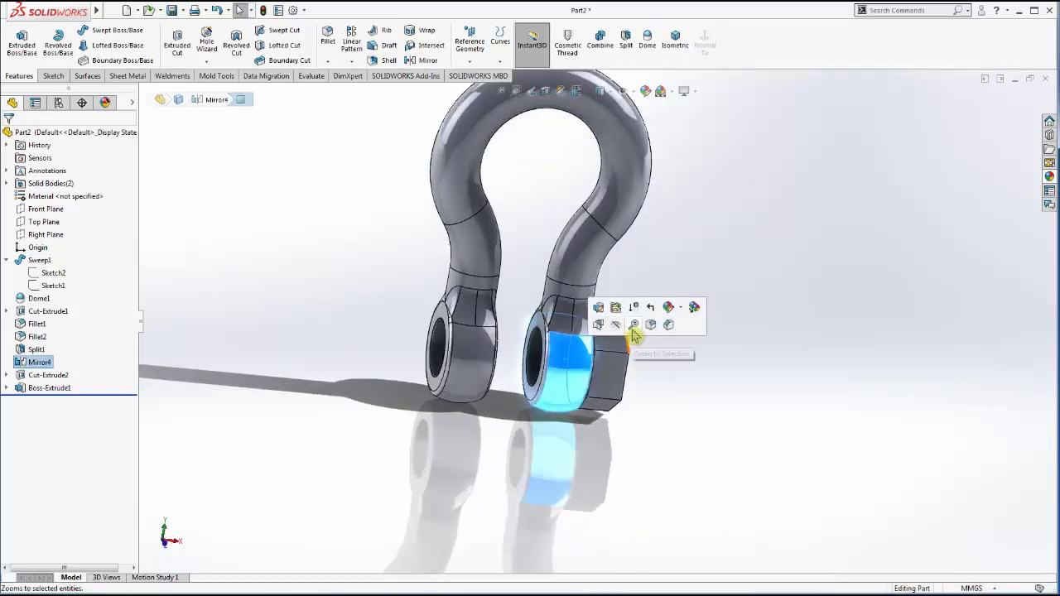
left_click(627, 331)
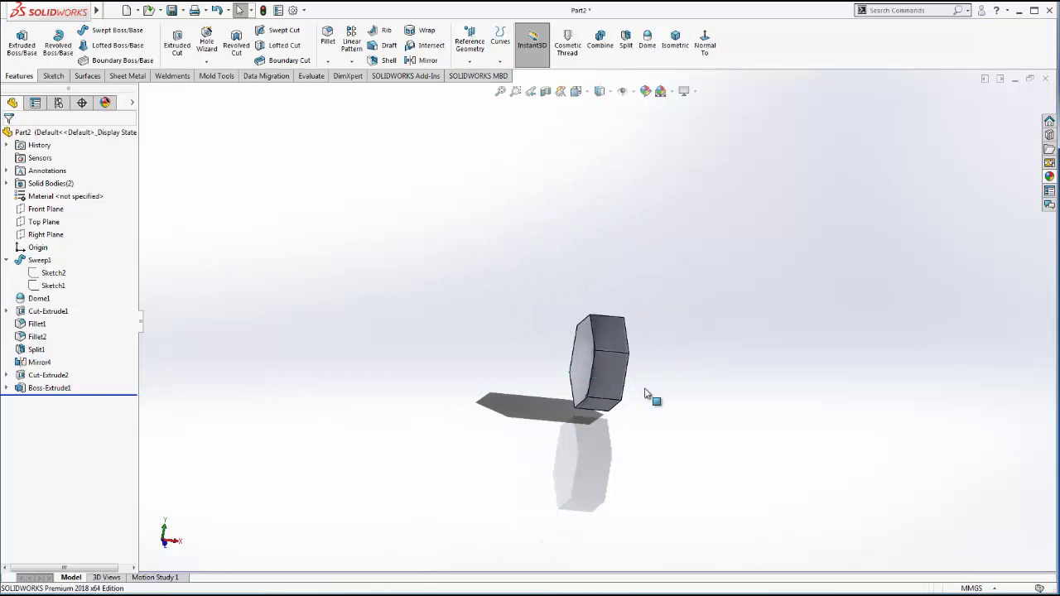
left_click(615, 358)
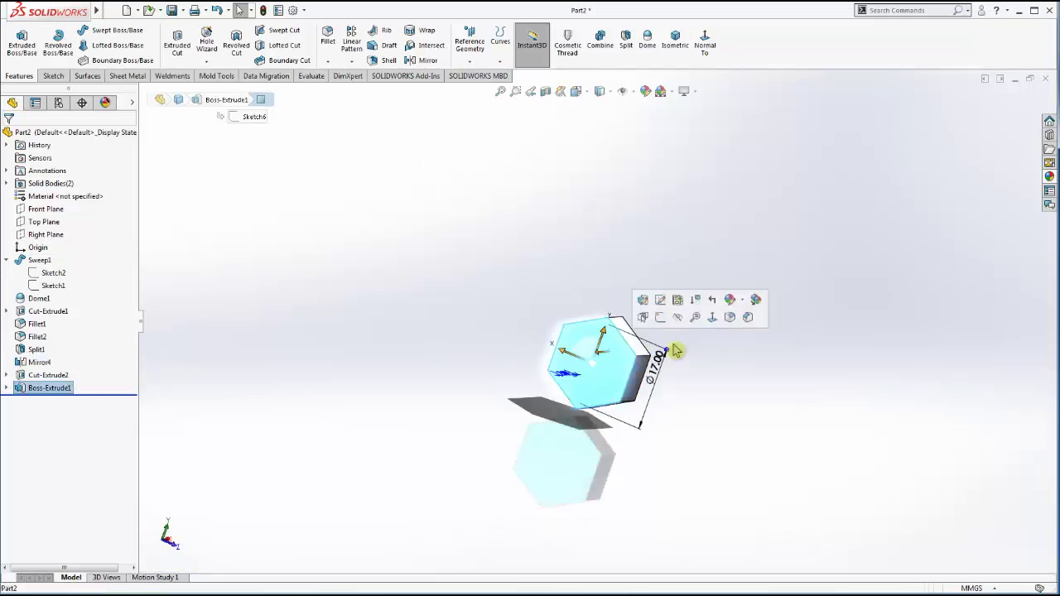
left_click(712, 318)
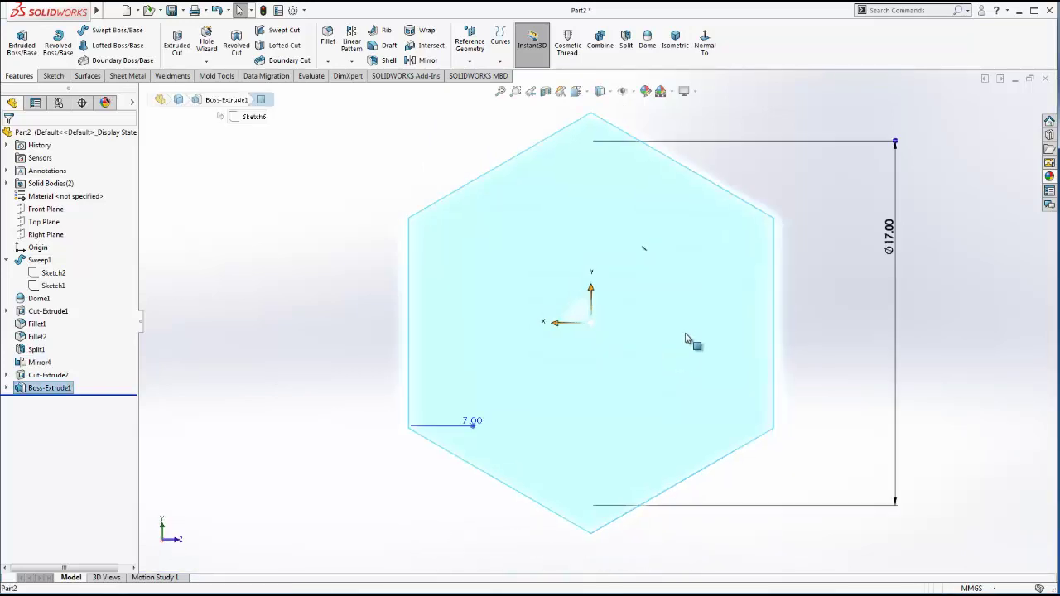
left_click(688, 338)
left_click(732, 303)
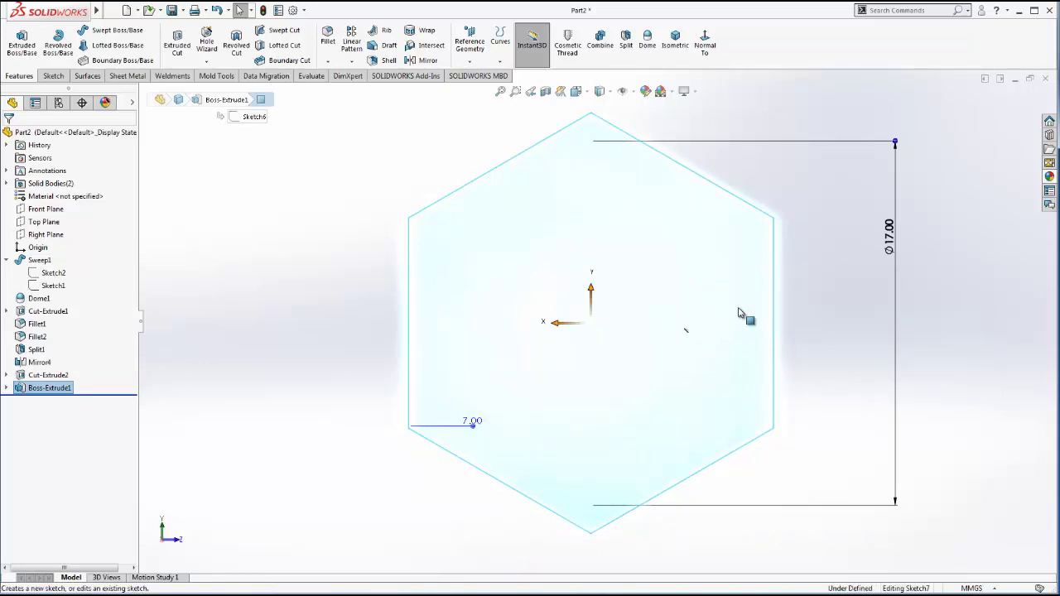
- Discard the trial sketch and expand the display pane beside the feature tree
left_click(100, 30)
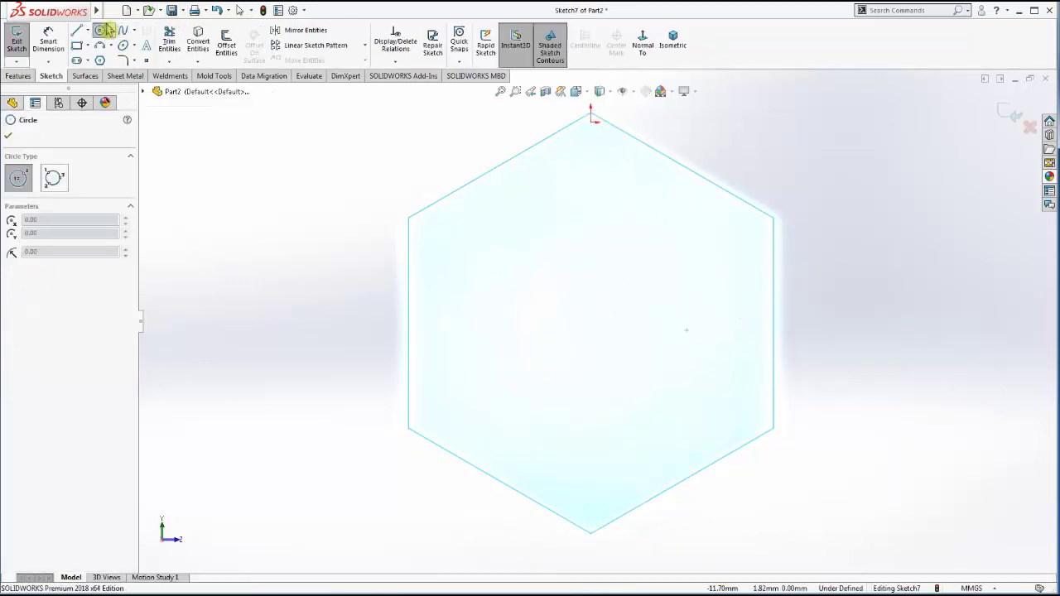
left_click(88, 30)
left_click(98, 62)
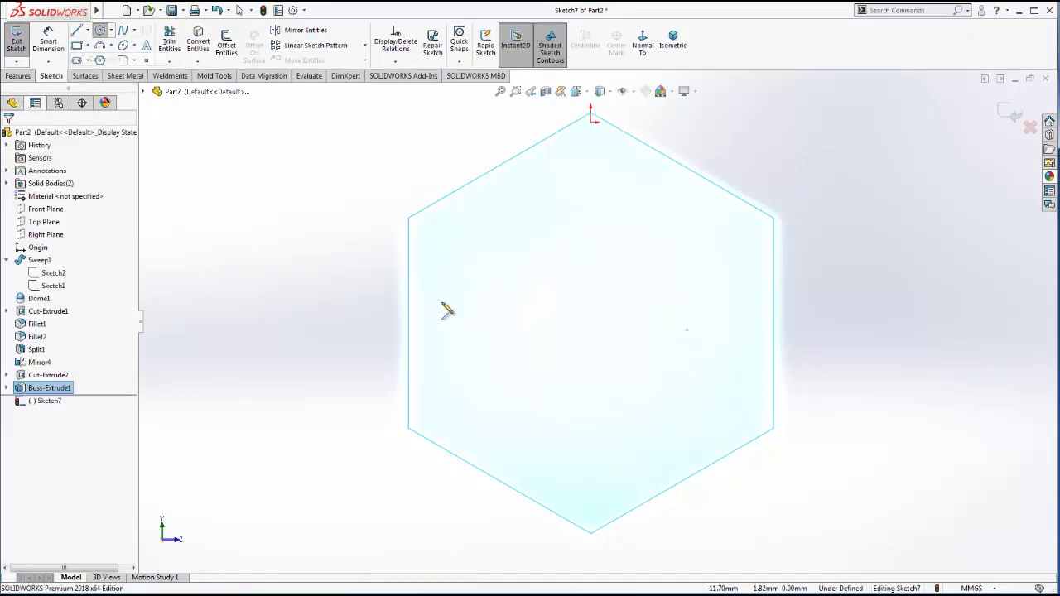
key("Escape")
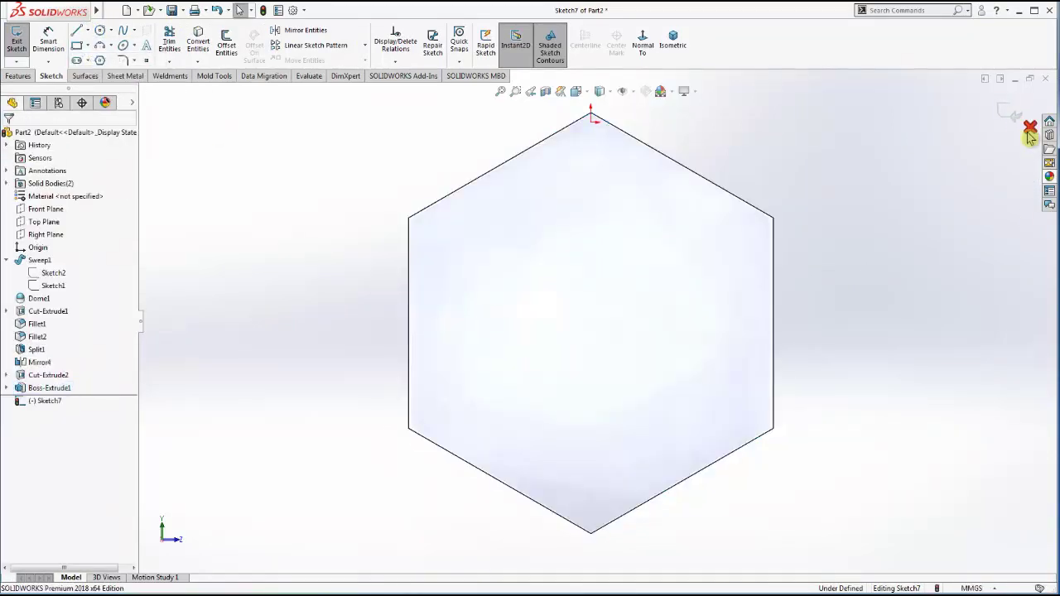
left_click(1029, 130)
left_click(590, 346)
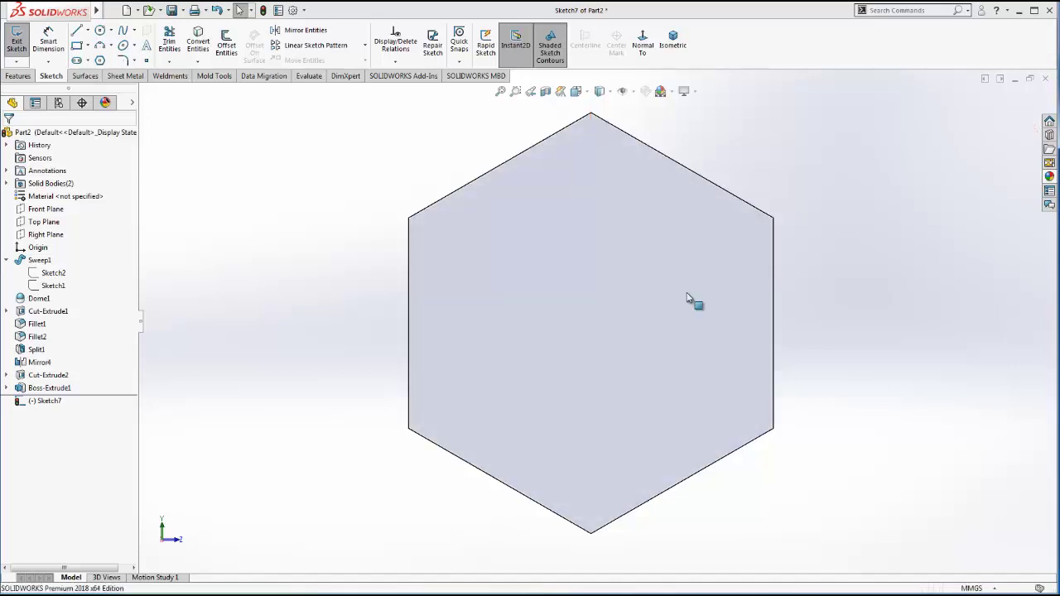
left_click(131, 102)
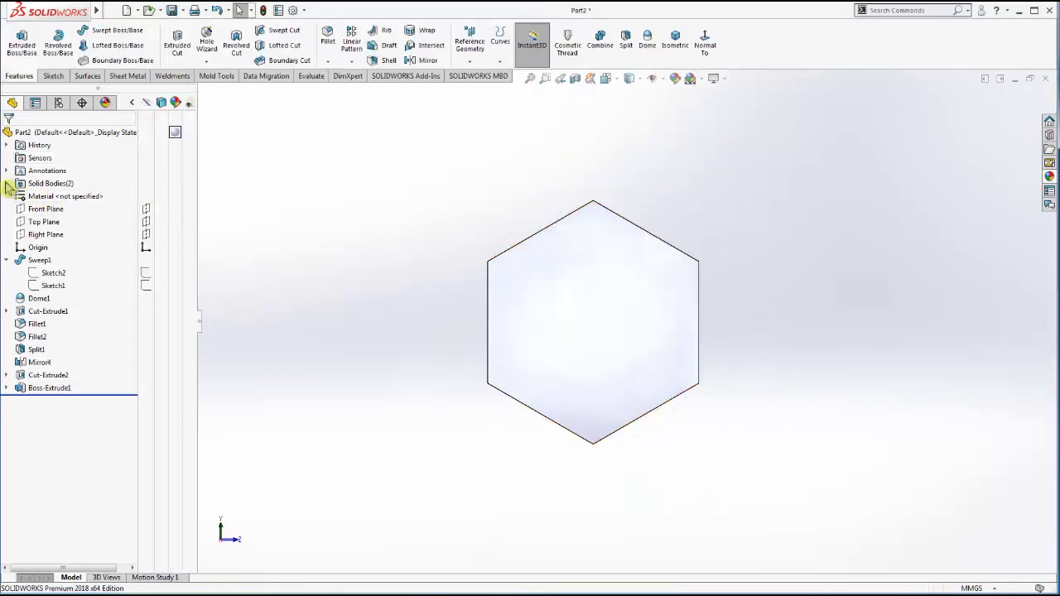
- Show the hidden shackle body again and start a sketch on the ring face beside the hex head
left_click(7, 183)
left_click(146, 196)
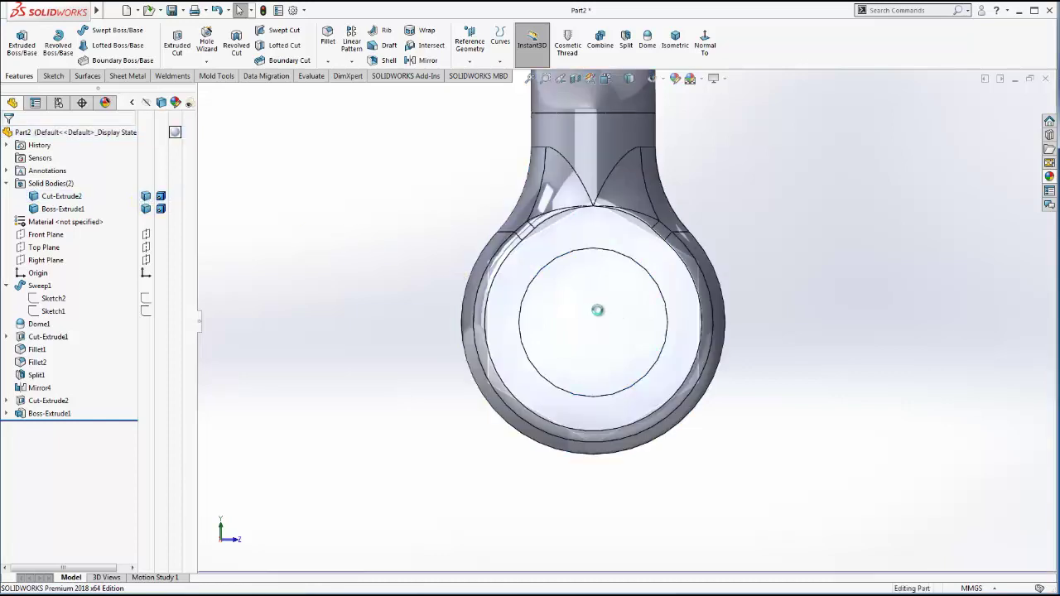
scroll(597, 310, "down", 3)
key("ctrl+7")
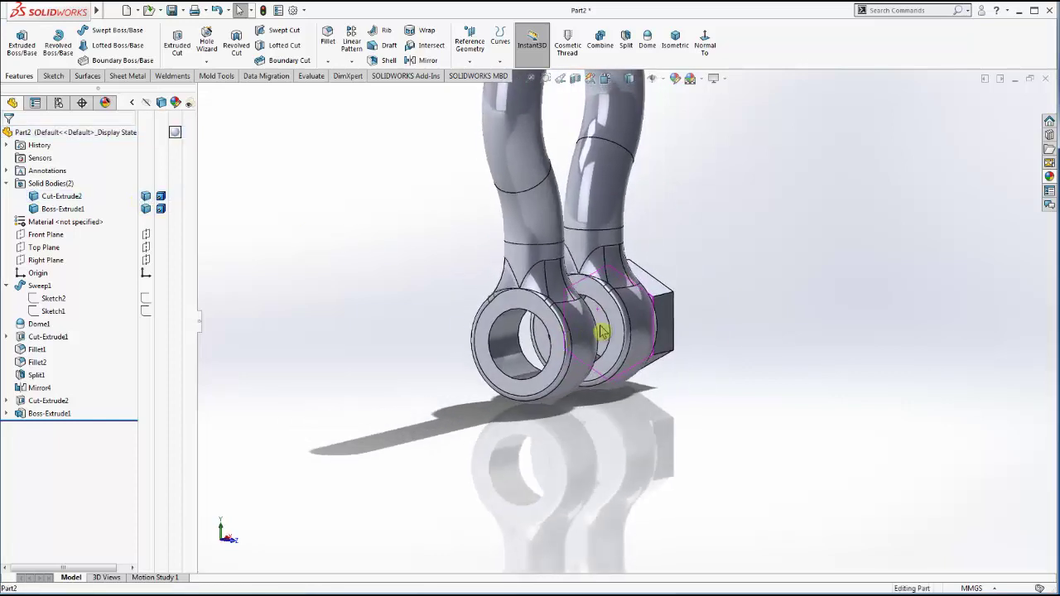
left_click(602, 331)
left_click(727, 267)
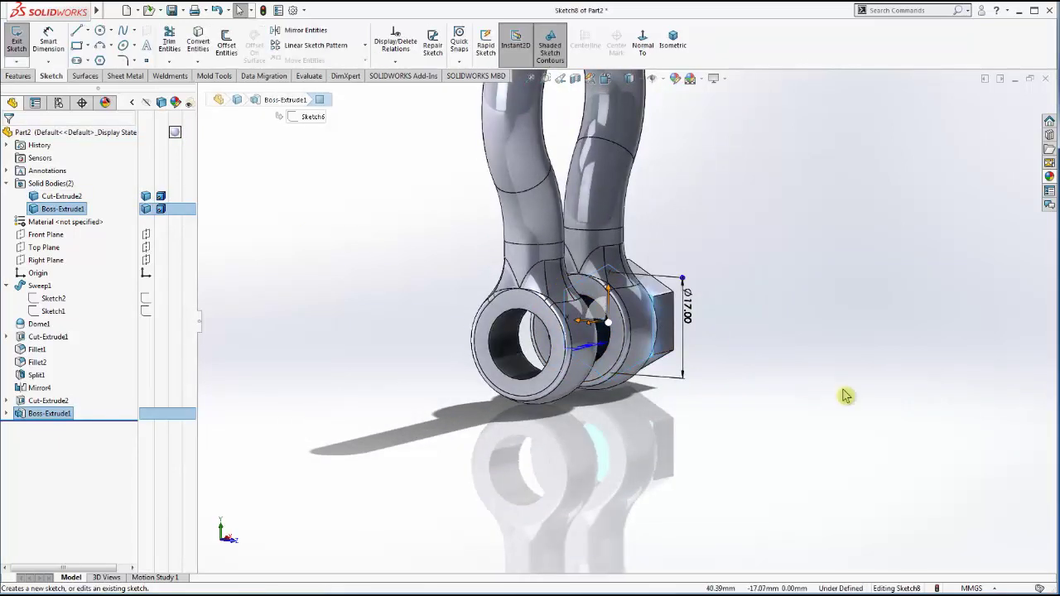
left_click(44, 426)
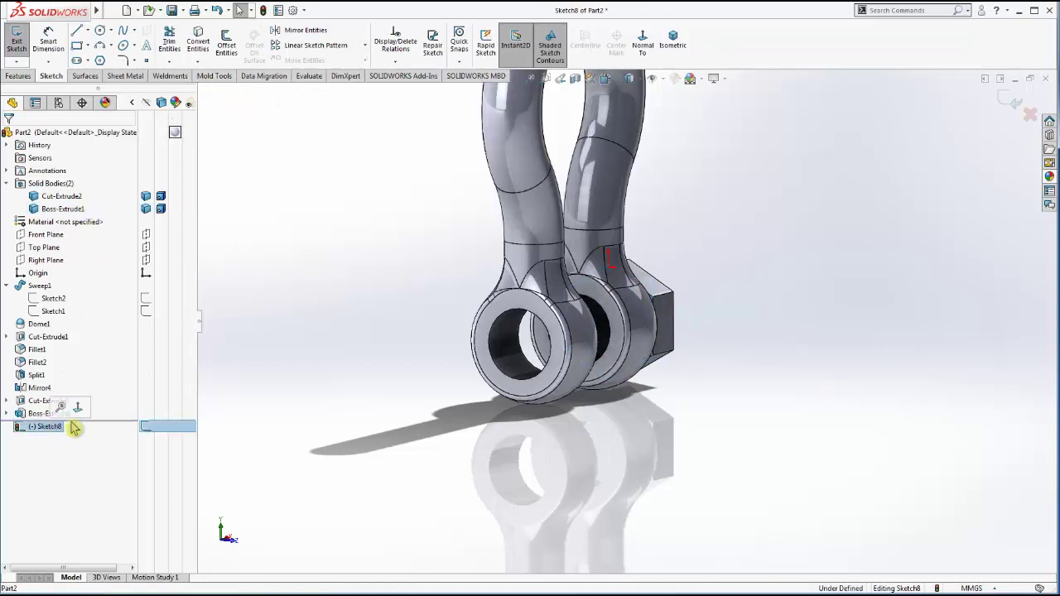
left_click(77, 409)
right_click(41, 427)
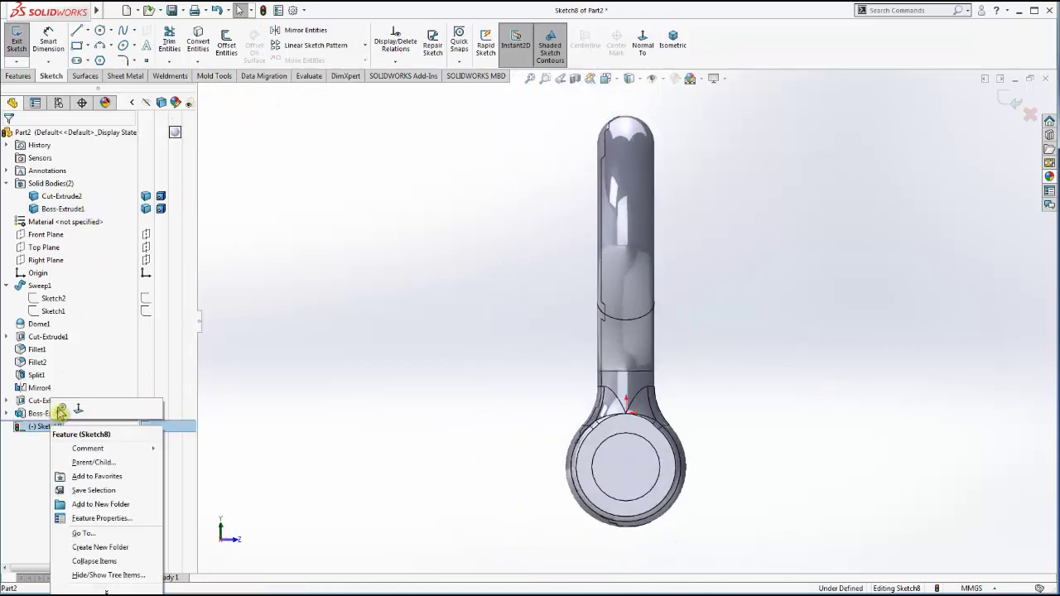
left_click(360, 218)
- Draw a circle centred in the ring's hole and dimension it to Ø10 mm
left_click(101, 30)
scroll(647, 457, "down", 2)
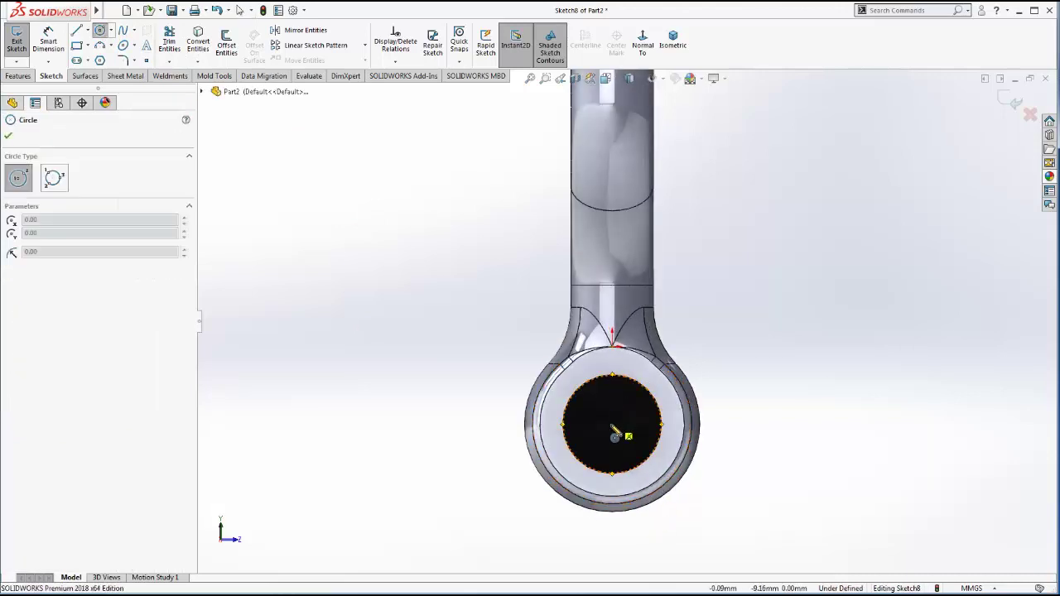
scroll(614, 447, "down", 2)
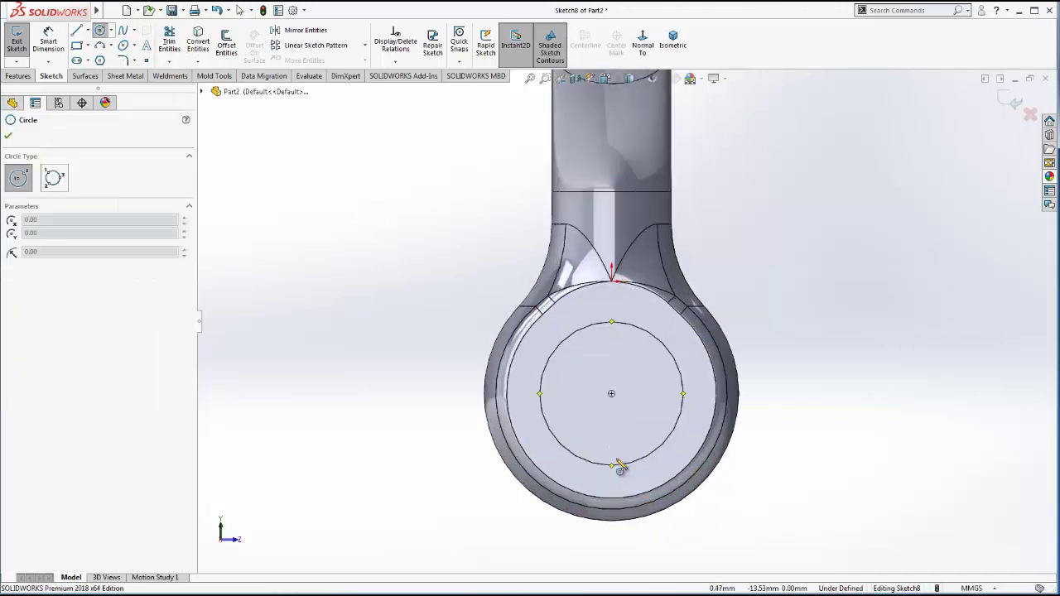
left_click(610, 383)
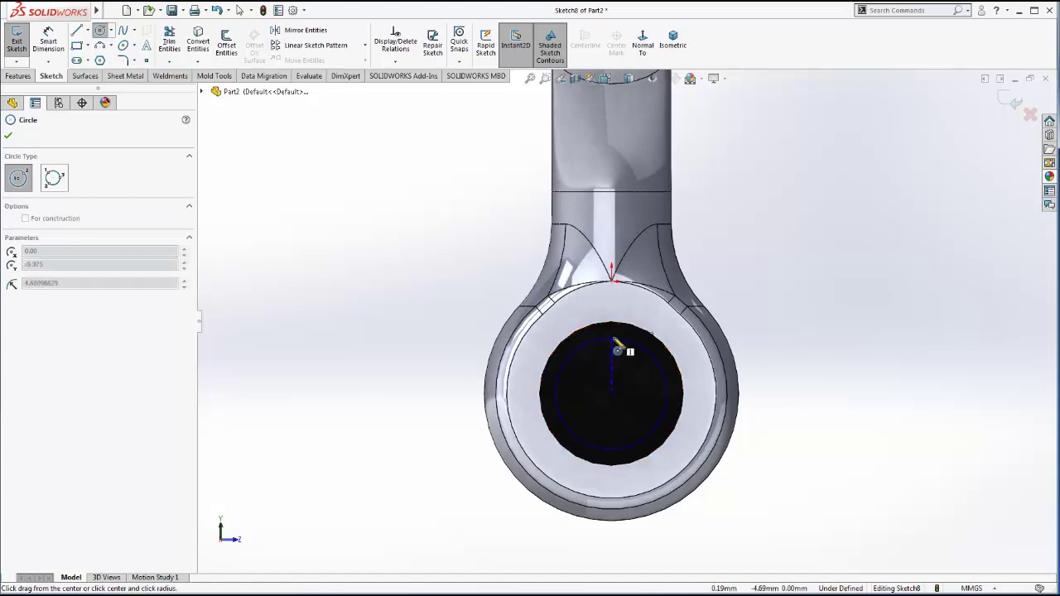
left_click(614, 340)
left_click(48, 42)
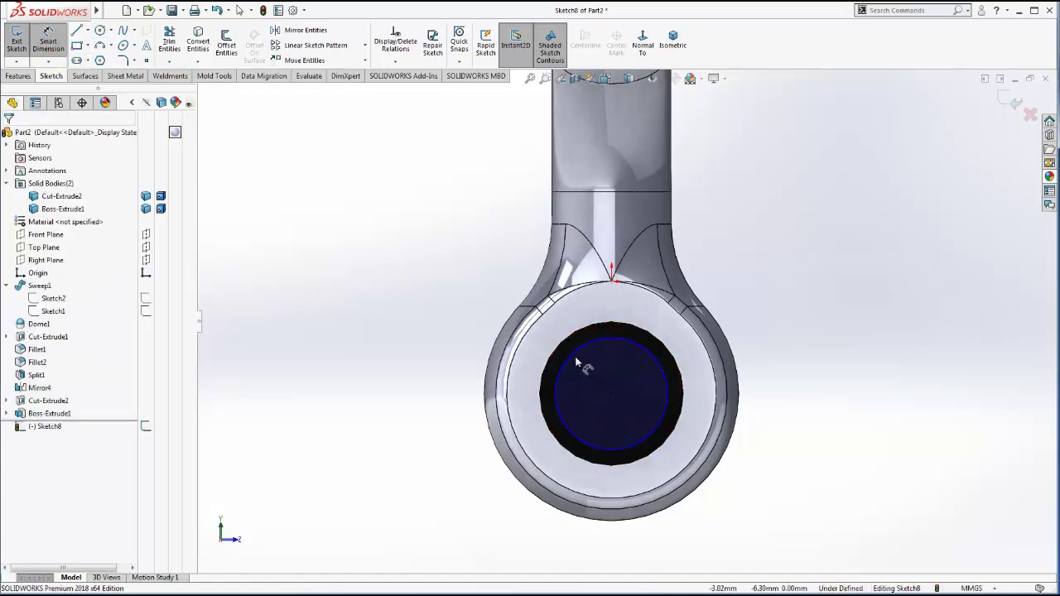
left_click(576, 357)
left_click(395, 351)
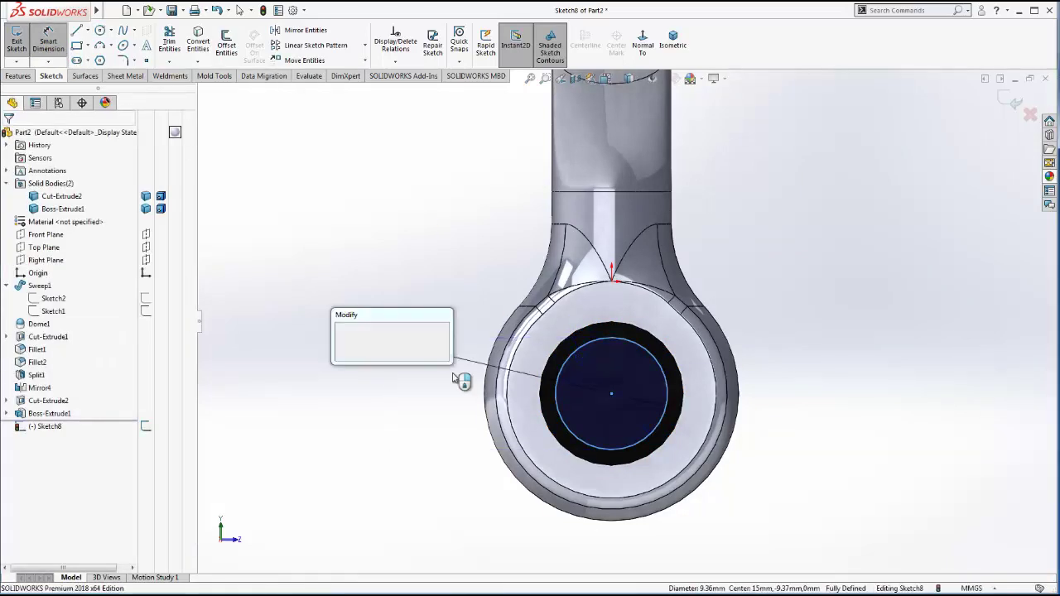
type("10")
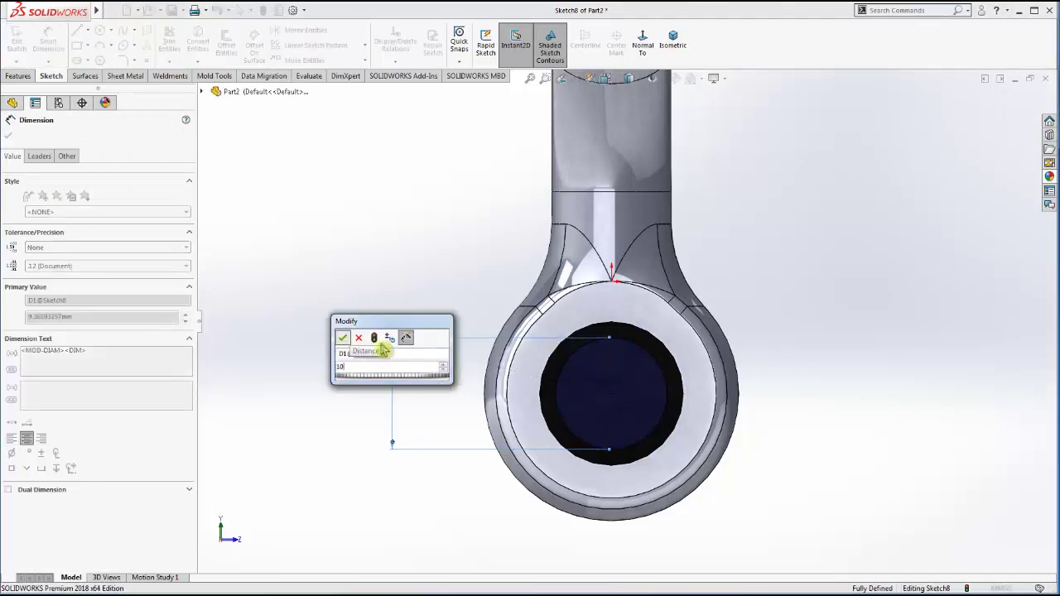
key("Return")
- Start an unmerged boss extrude of the Ø10 circle, trying a 45 mm pin length
key("Escape")
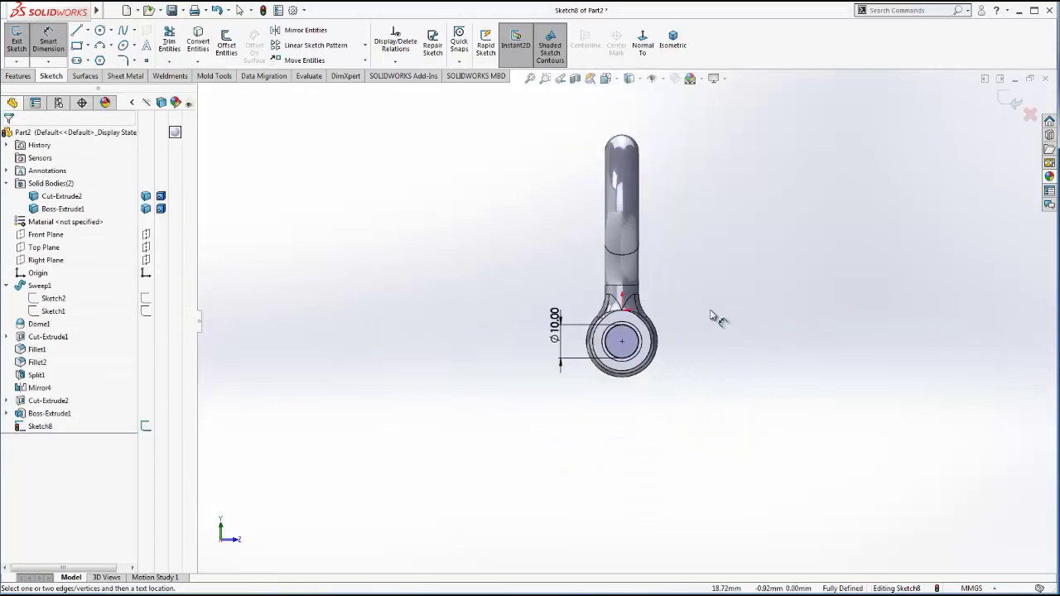
mouse_move(715, 319)
middle_mouse_down()
mouse_move(669, 319)
mouse_move(709, 355)
middle_mouse_up()
left_click(18, 75)
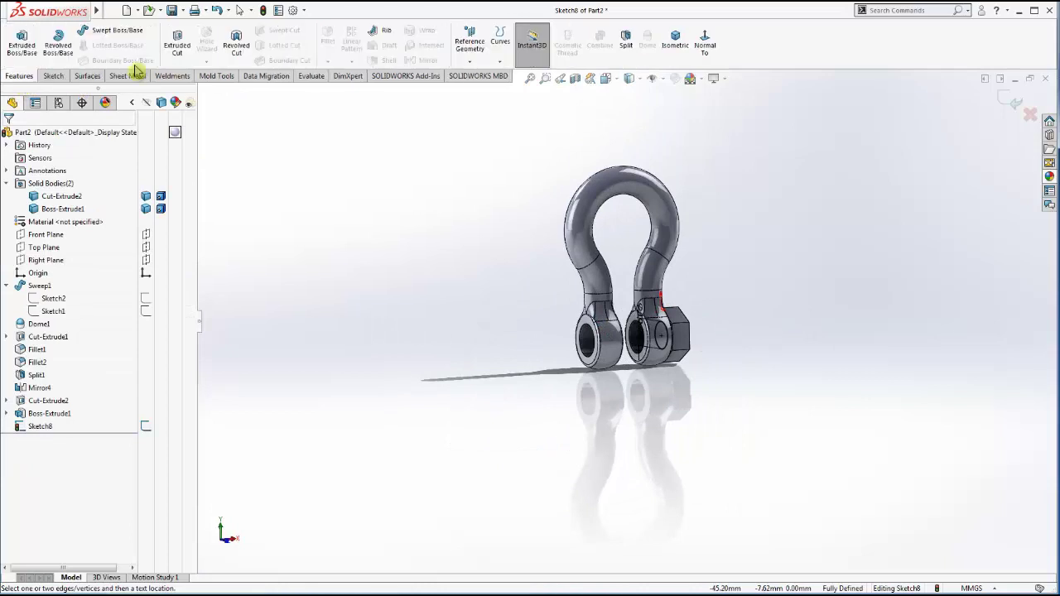
left_click(22, 43)
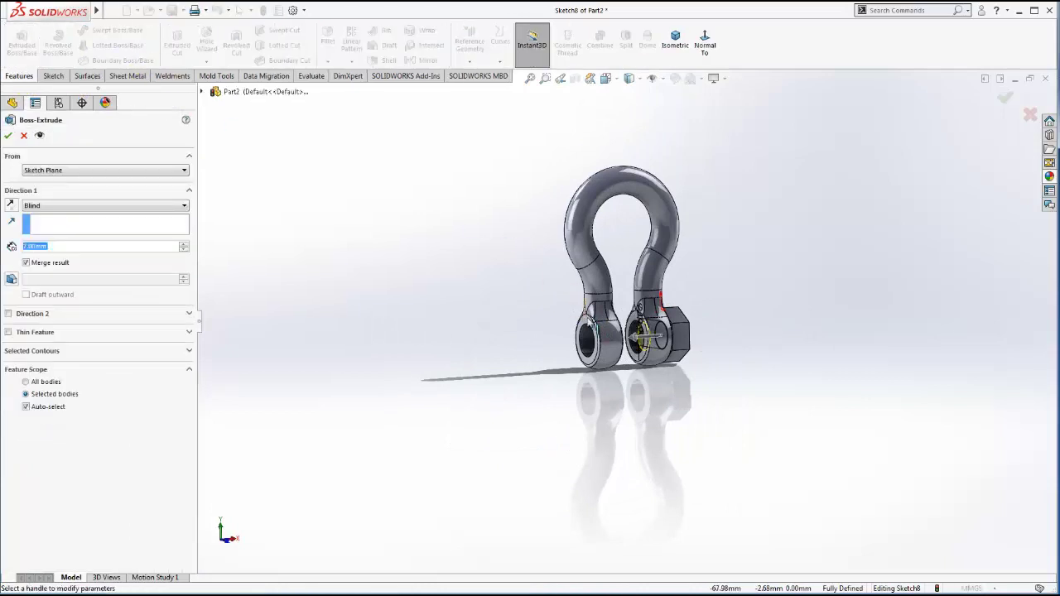
left_click_drag(634, 341, 559, 340)
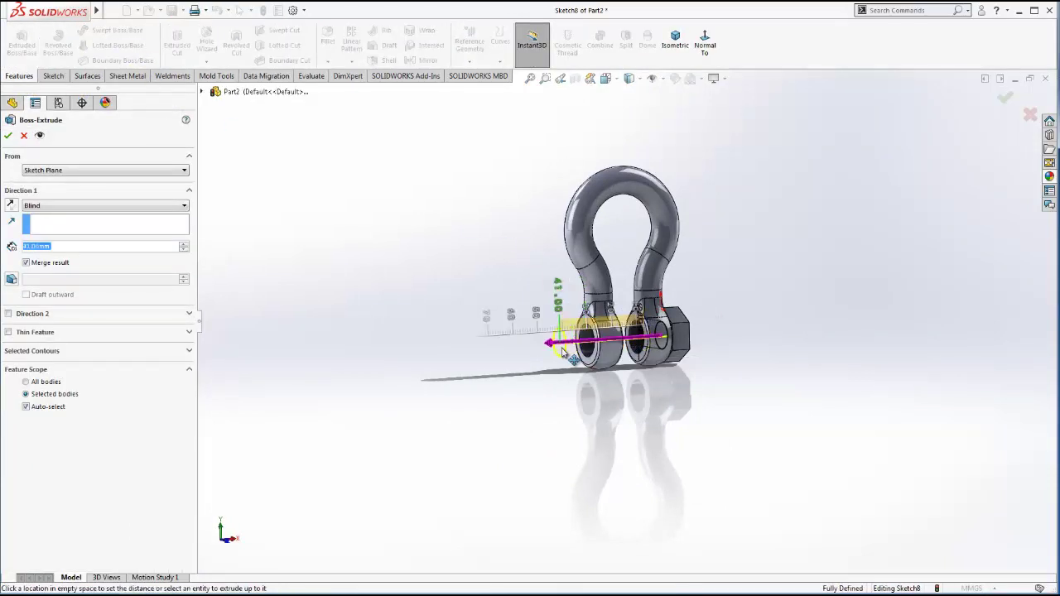
middle_click_drag(559, 340, 540, 346)
scroll(617, 364, "down", 2)
scroll(617, 364, "down", 2)
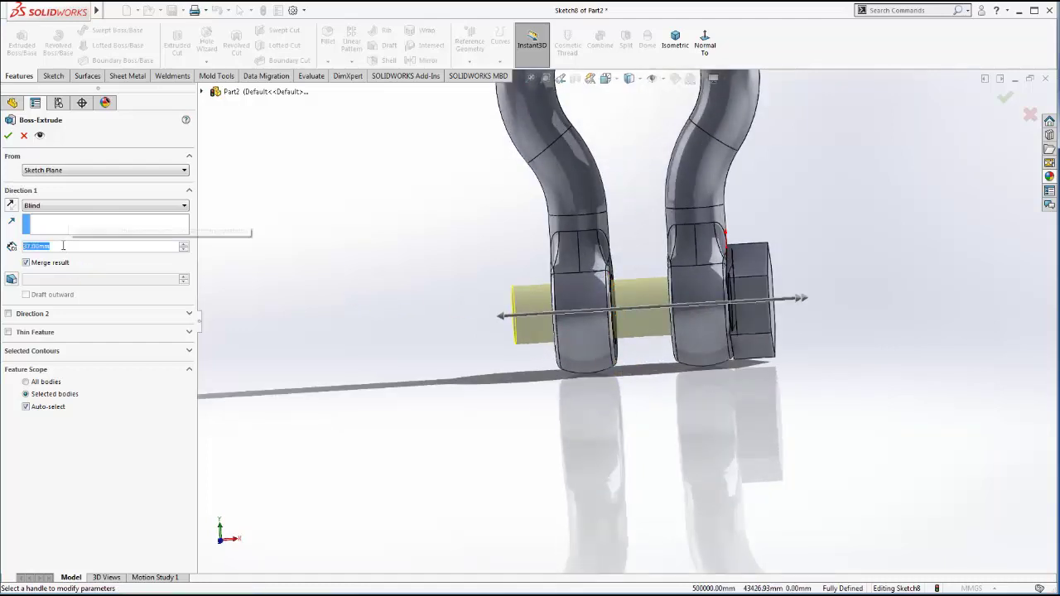
type("45")
key("Return")
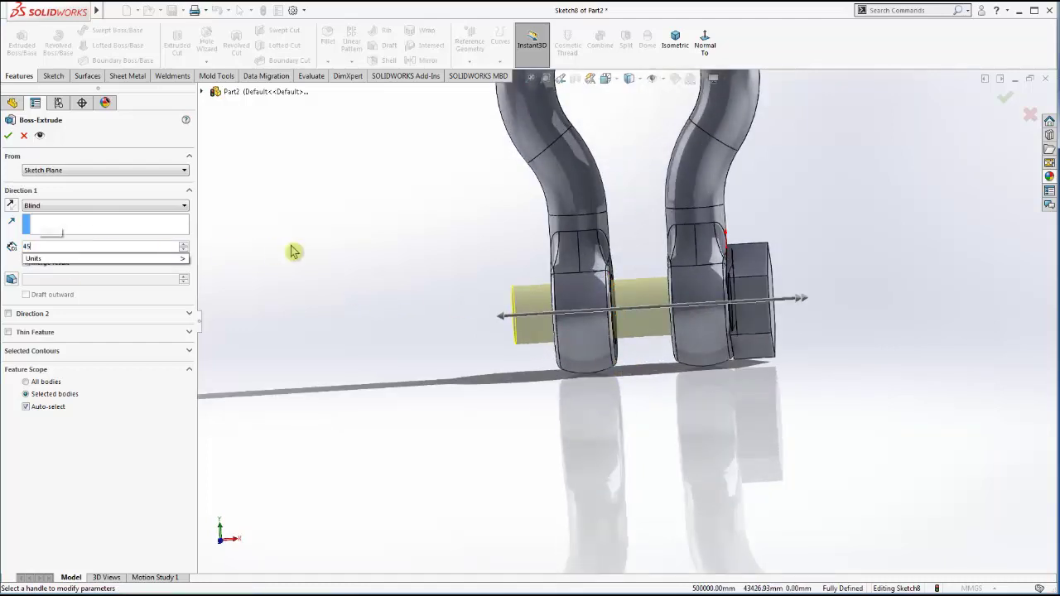
- Set the pin length to 40 mm and accept the extrusion as Boss-Extrude2
scroll(464, 265, "up", 4)
middle_click_drag(534, 305, 559, 331)
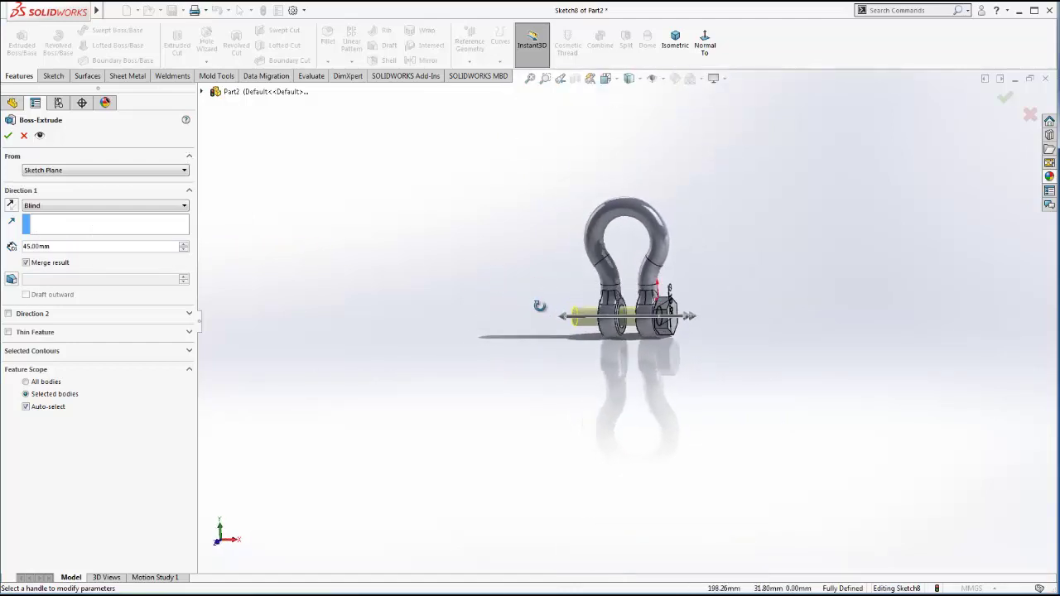
scroll(610, 328, "down", 2)
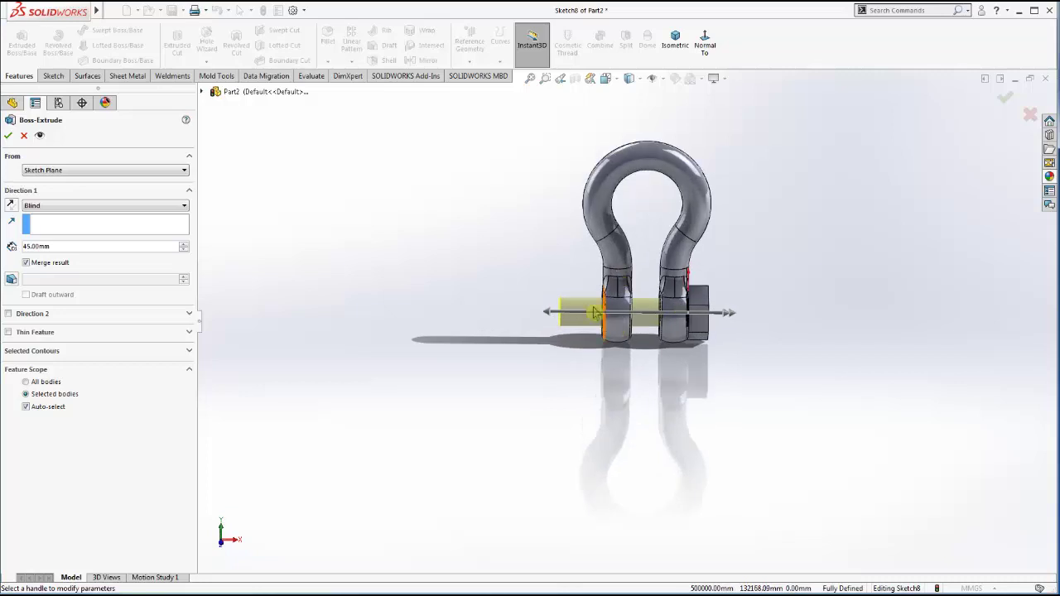
scroll(610, 328, "down", 1)
scroll(610, 327, "down", 1)
scroll(610, 328, "down", 1)
middle_click_drag(602, 309, 607, 305)
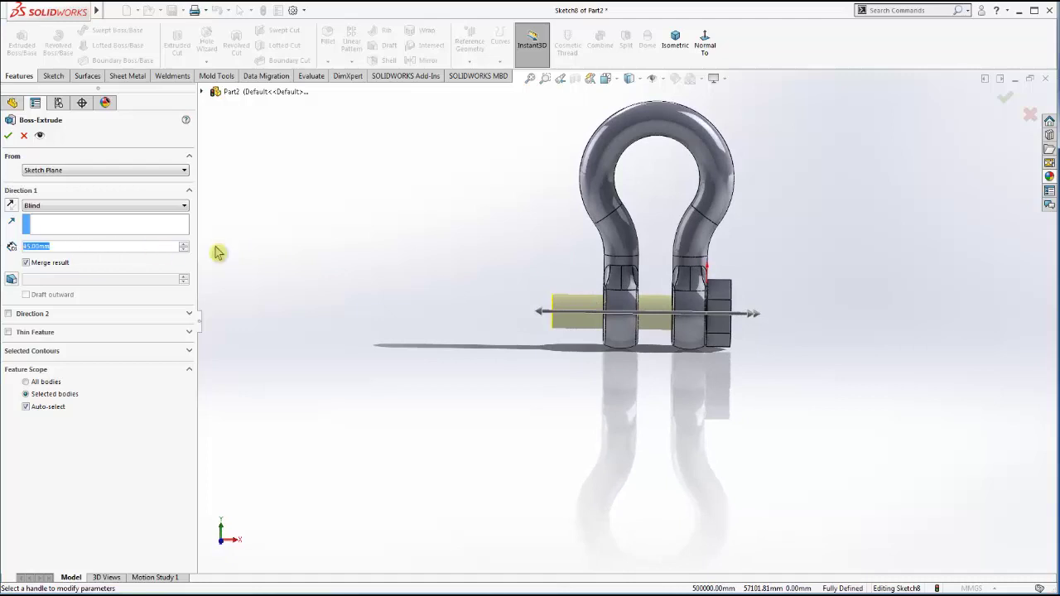
type("40")
key("Return")
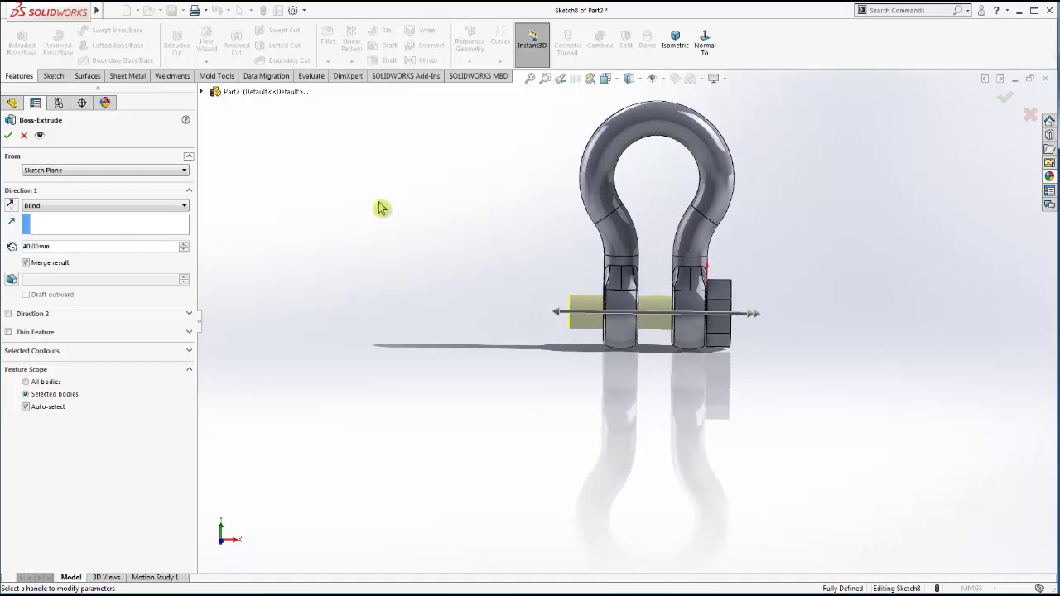
mouse_move(504, 293)
middle_mouse_down()
mouse_move(474, 282)
mouse_move(494, 296)
mouse_move(491, 310)
mouse_move(492, 294)
mouse_move(457, 287)
middle_mouse_up()
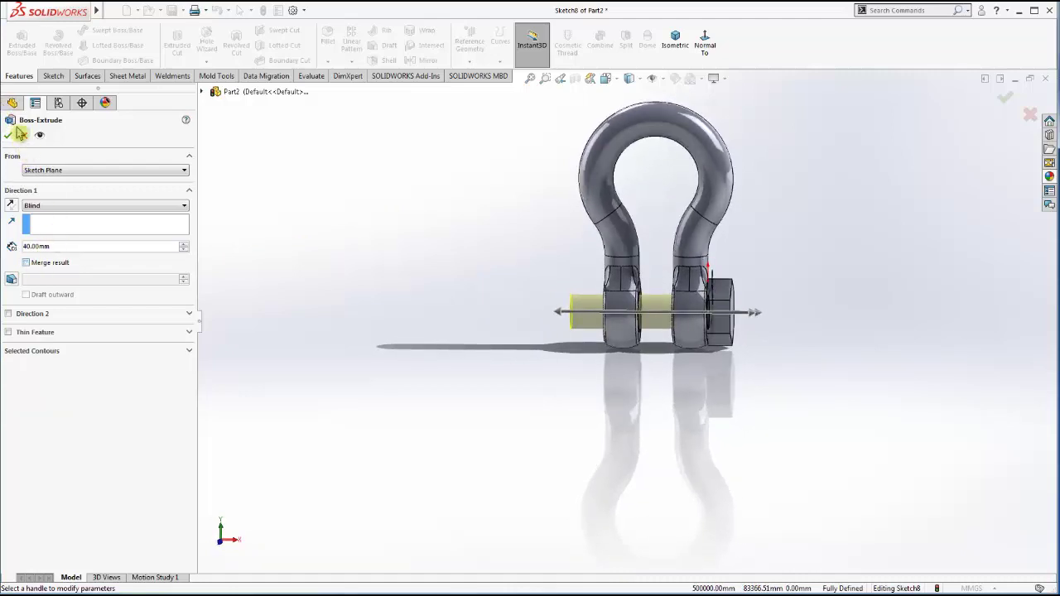
left_click(9, 135)
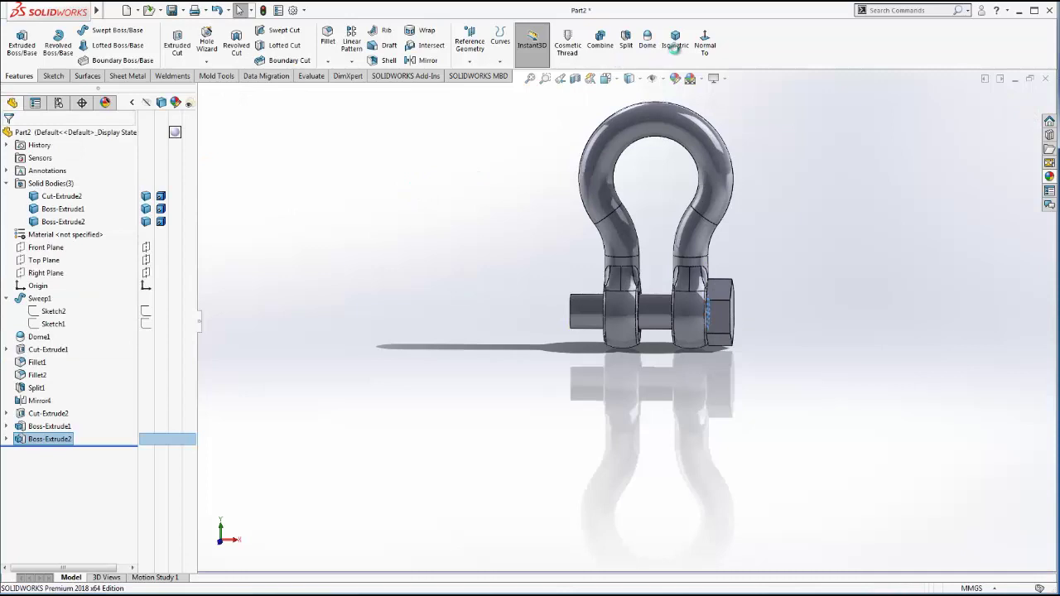
- Combine the pin and hex head bodies into a single bolt body
left_click(600, 39)
left_click(587, 311)
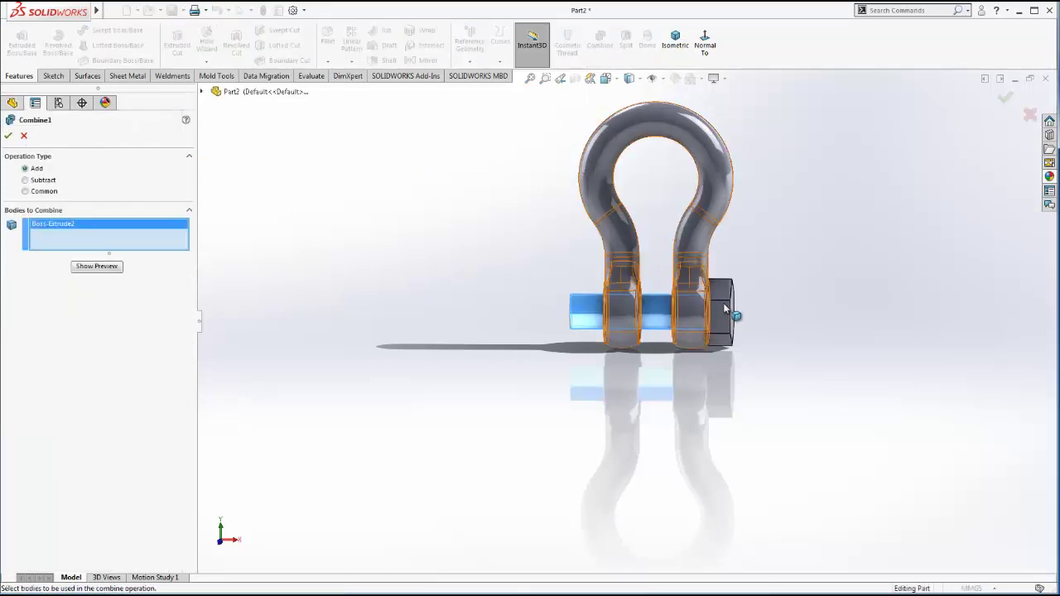
left_click(718, 313)
left_click(10, 137)
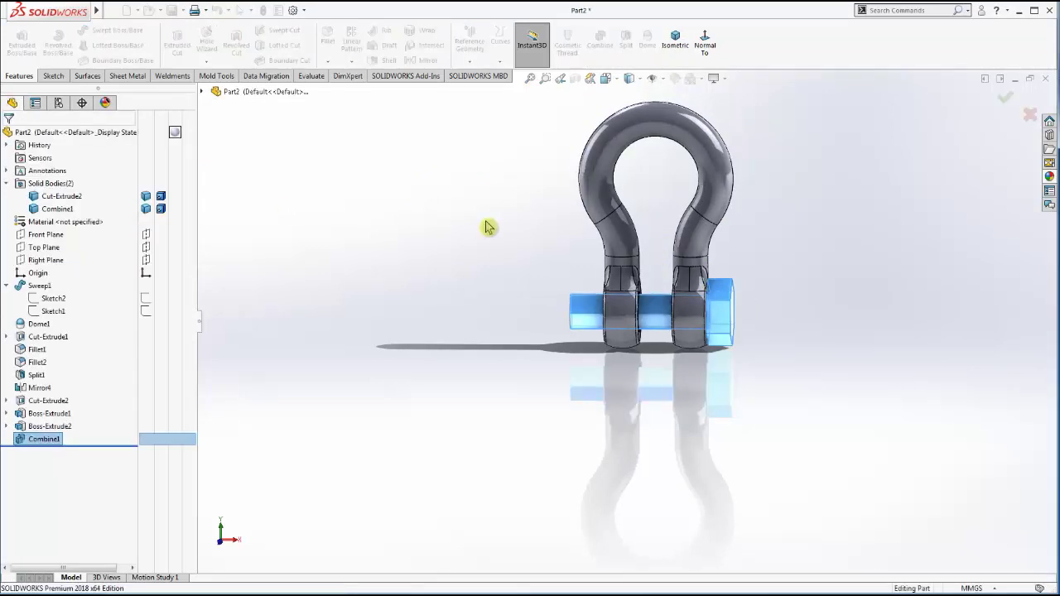
- Hide the shackle body, leaving only the bolt shown at an angle
middle_click_drag(705, 265, 698, 221)
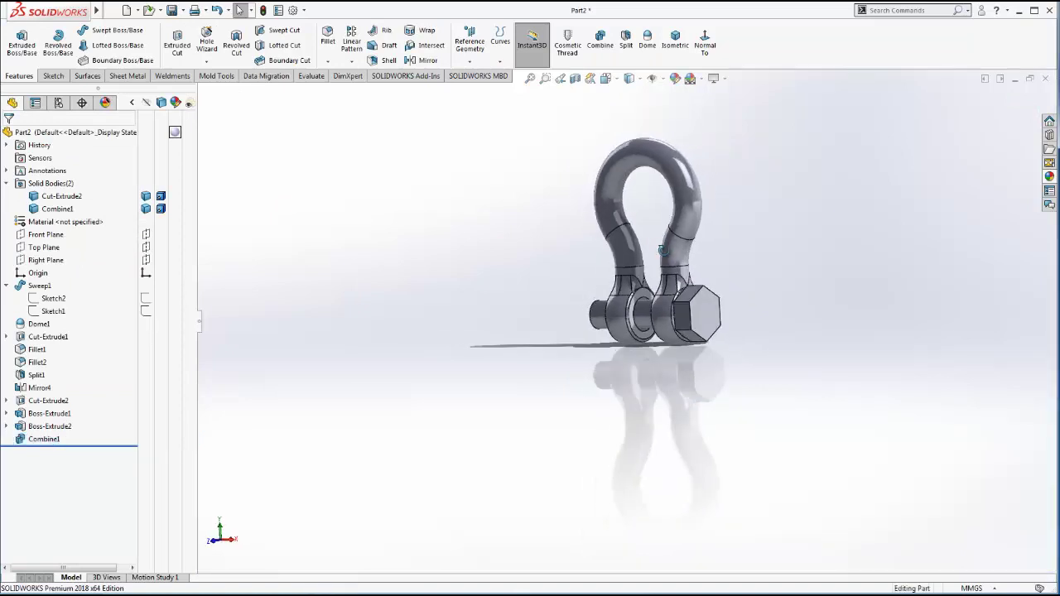
left_click(698, 221)
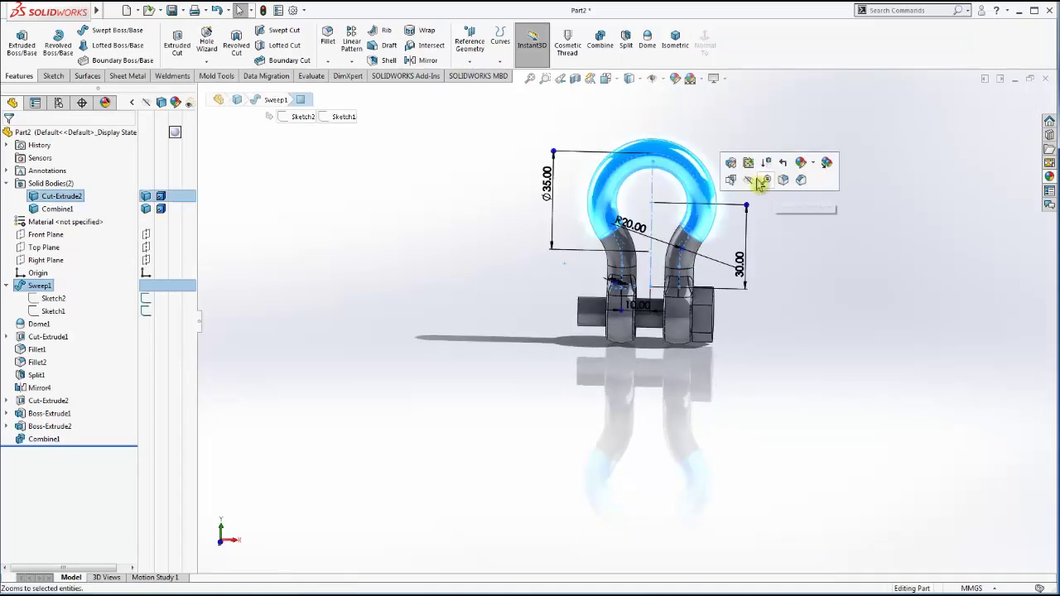
left_click(756, 182)
mouse_move(720, 312)
middle_mouse_down()
mouse_move(740, 319)
mouse_move(641, 336)
middle_mouse_up()
mouse_move(649, 264)
middle_mouse_down()
mouse_move(638, 324)
mouse_move(596, 265)
mouse_move(721, 251)
mouse_move(698, 313)
middle_mouse_up()
scroll(698, 310, "down", 1)
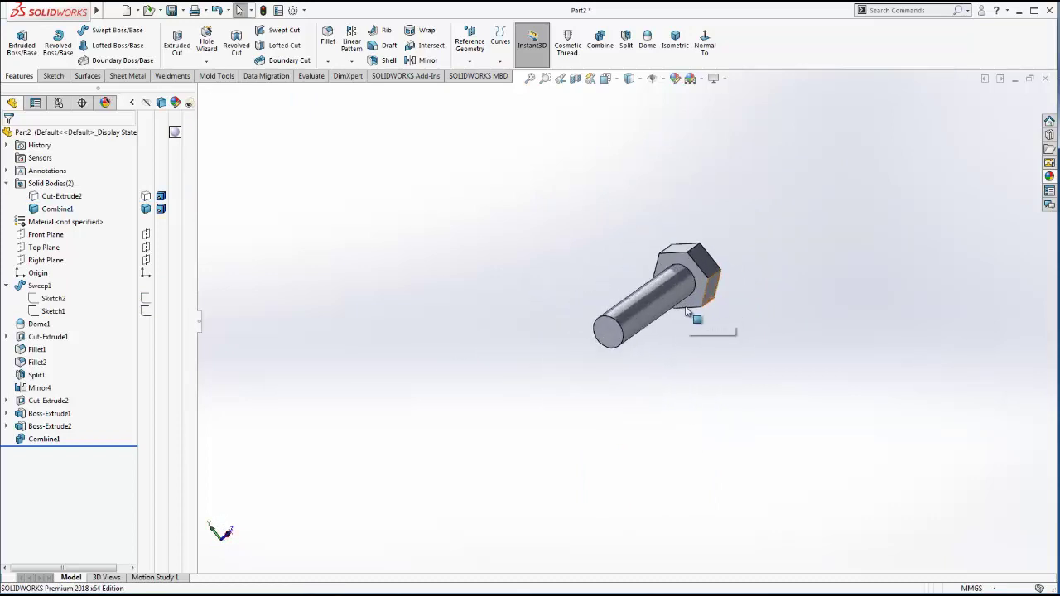
scroll(698, 311, "down", 2)
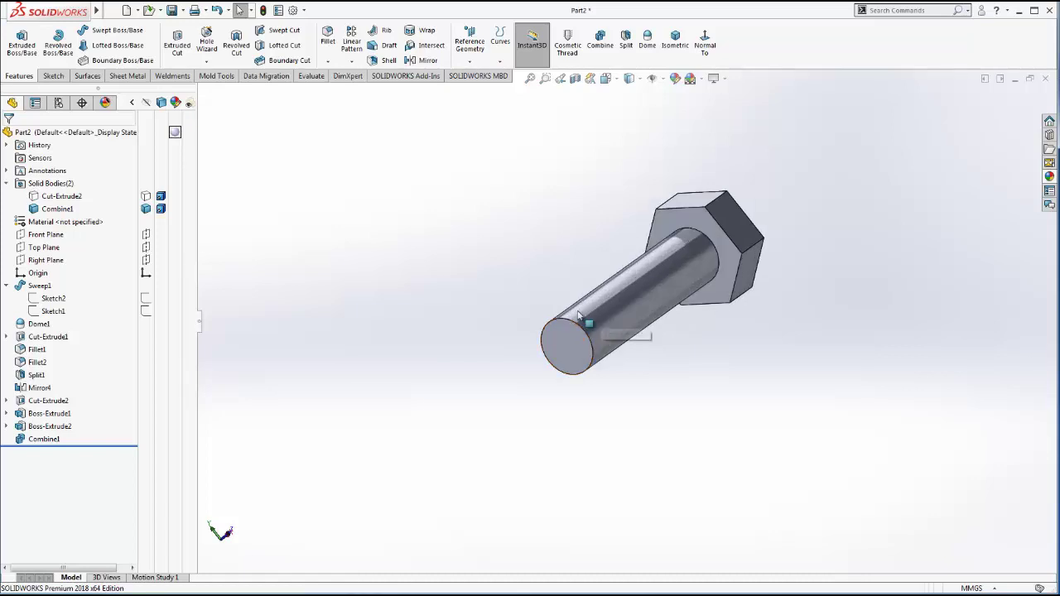
scroll(579, 335, "down", 1)
scroll(574, 323, "down", 1)
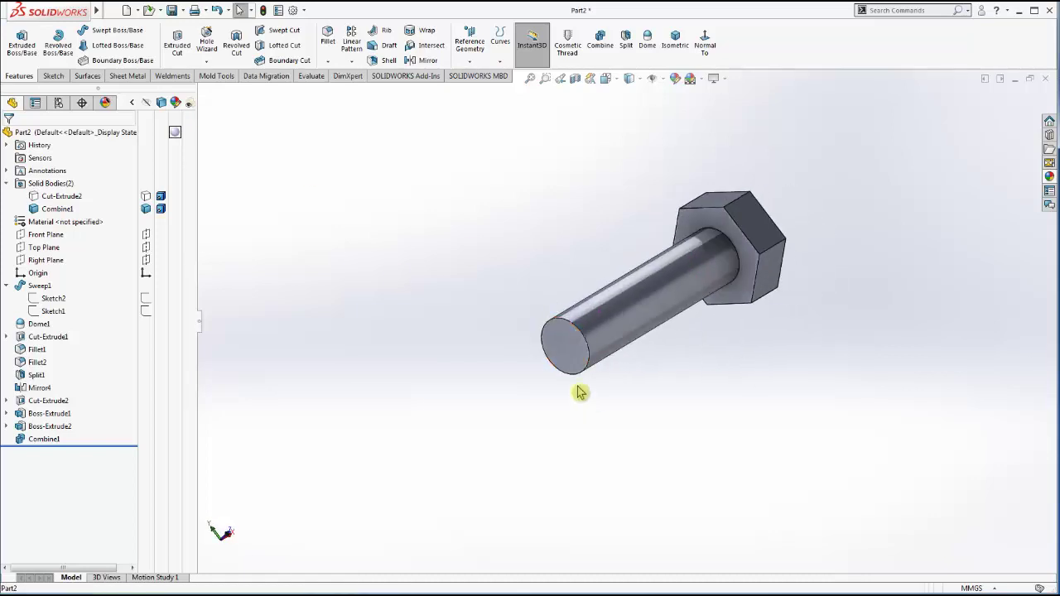
- Sketch on the pin's end face and convert its circular edge into the sketch
left_click(577, 360)
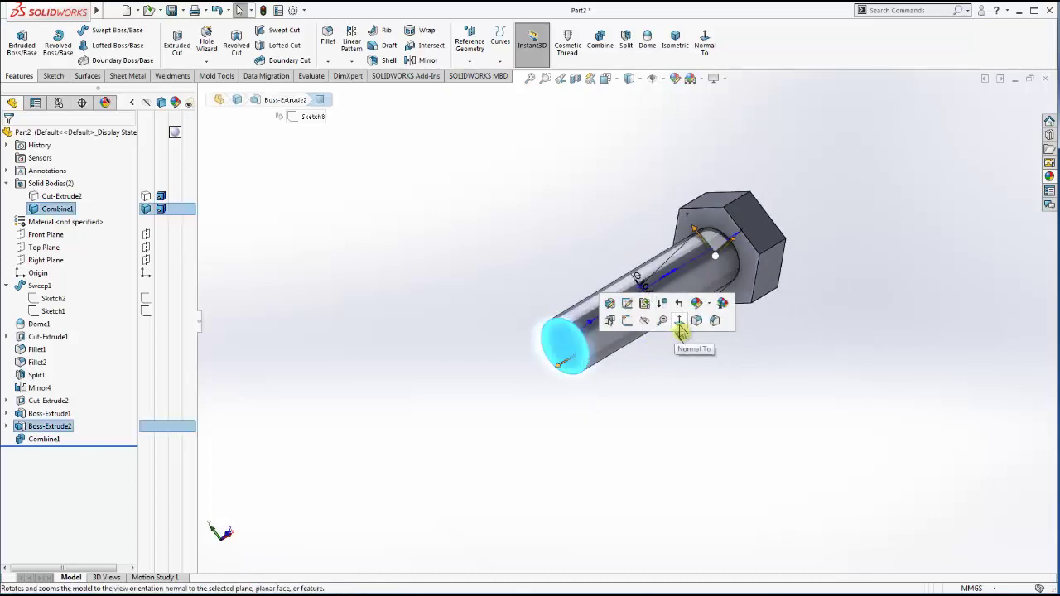
left_click(679, 324)
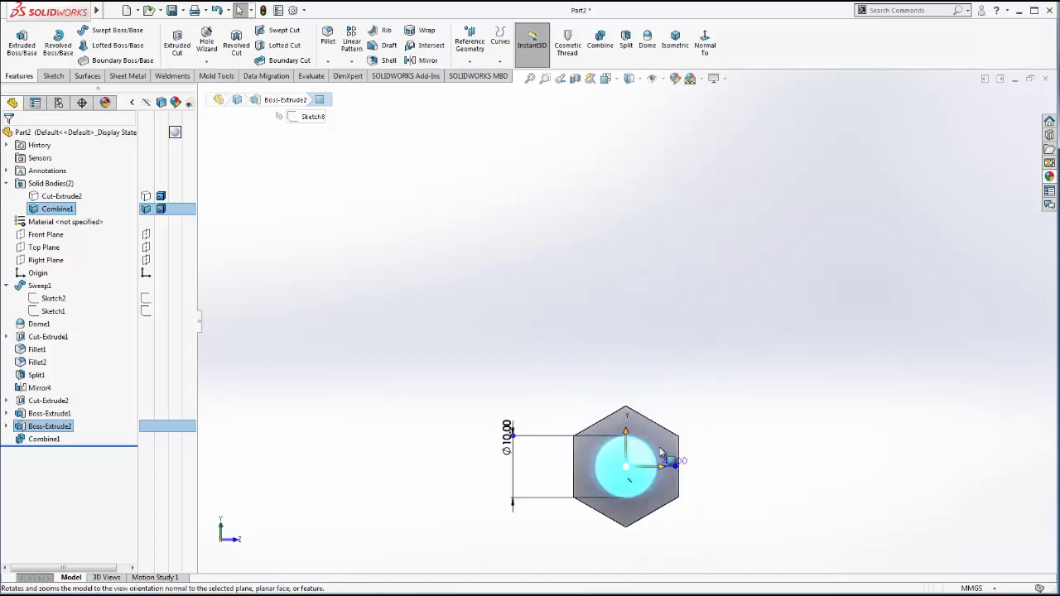
left_click(619, 476)
left_click(667, 440)
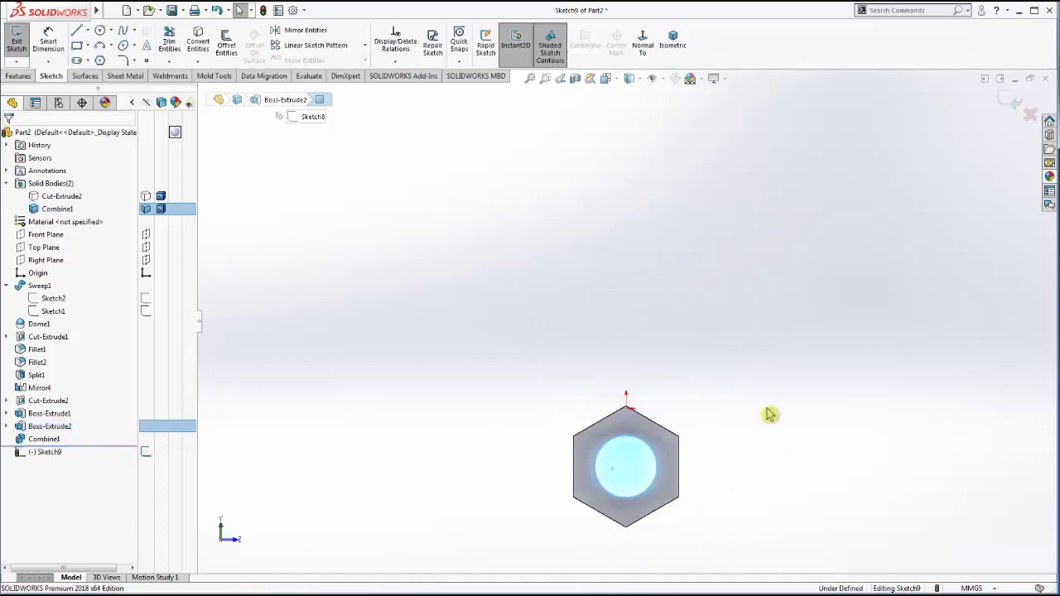
left_click(198, 41)
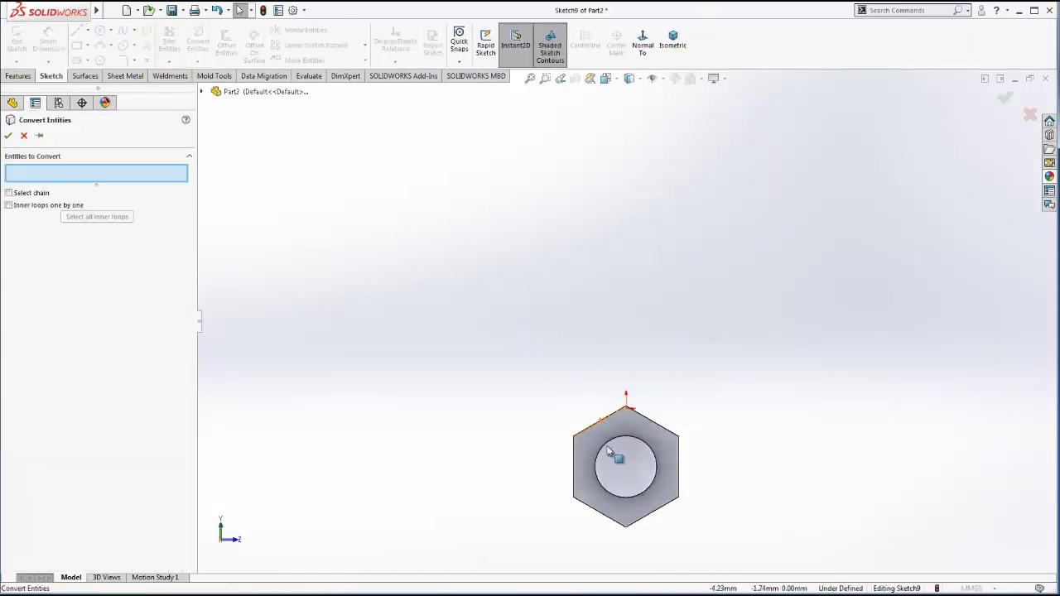
left_click(613, 454)
left_click(7, 135)
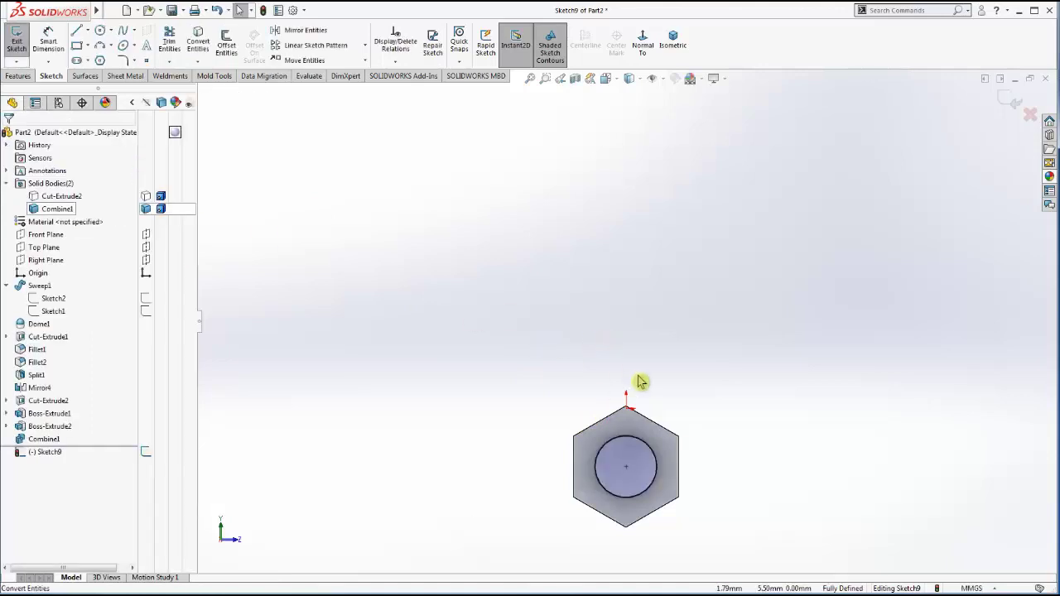
scroll(570, 442, "up", 2)
middle_click_drag(571, 442, 543, 429)
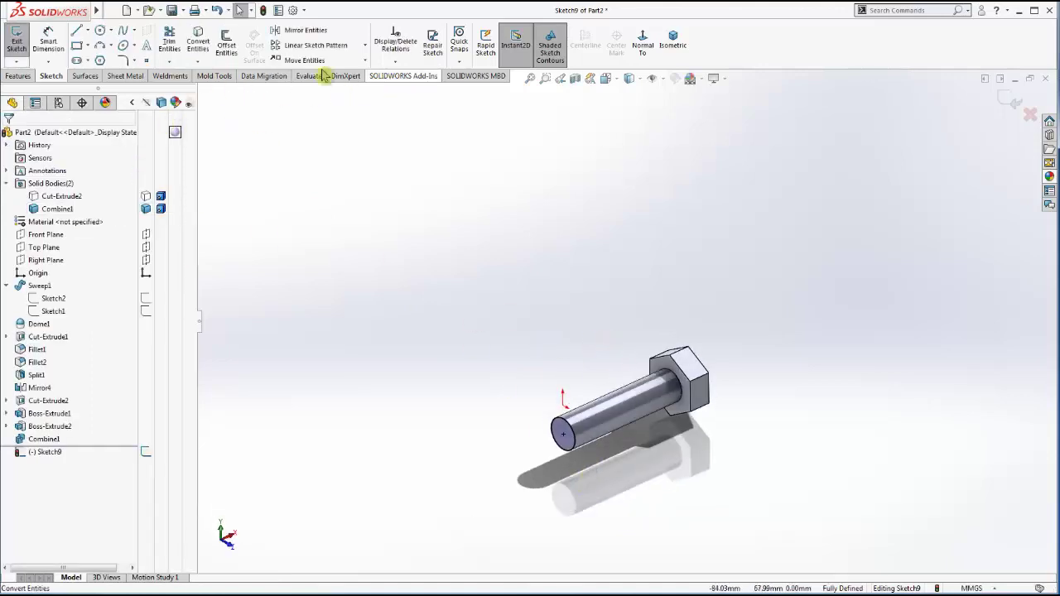
left_click(18, 75)
- Start a reversed helix on the end circle, defined by height and pitch with 1.5 mm pitch
left_click(500, 41)
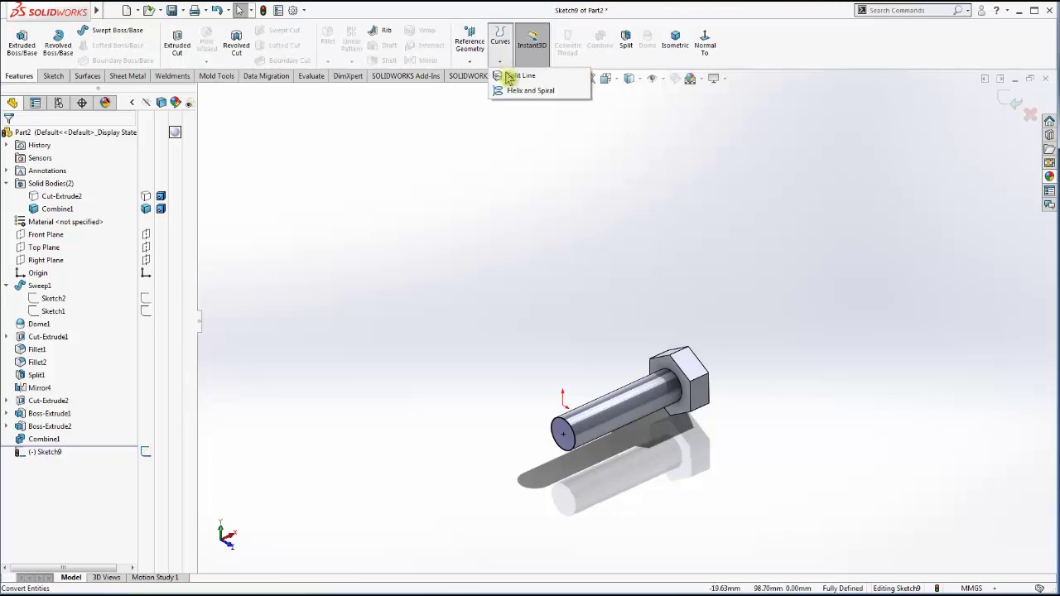
left_click(515, 88)
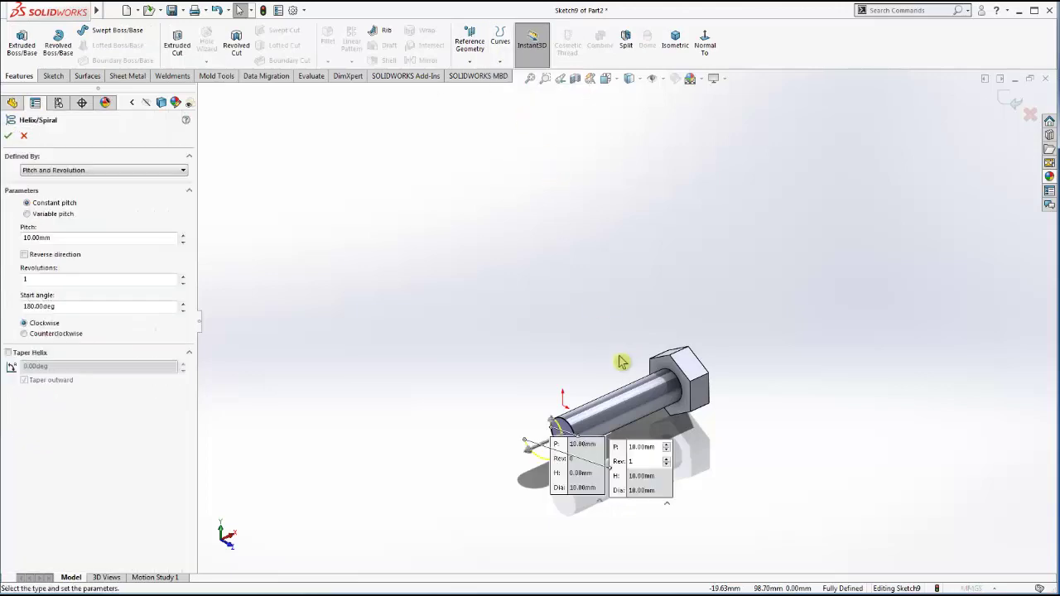
left_click(51, 254)
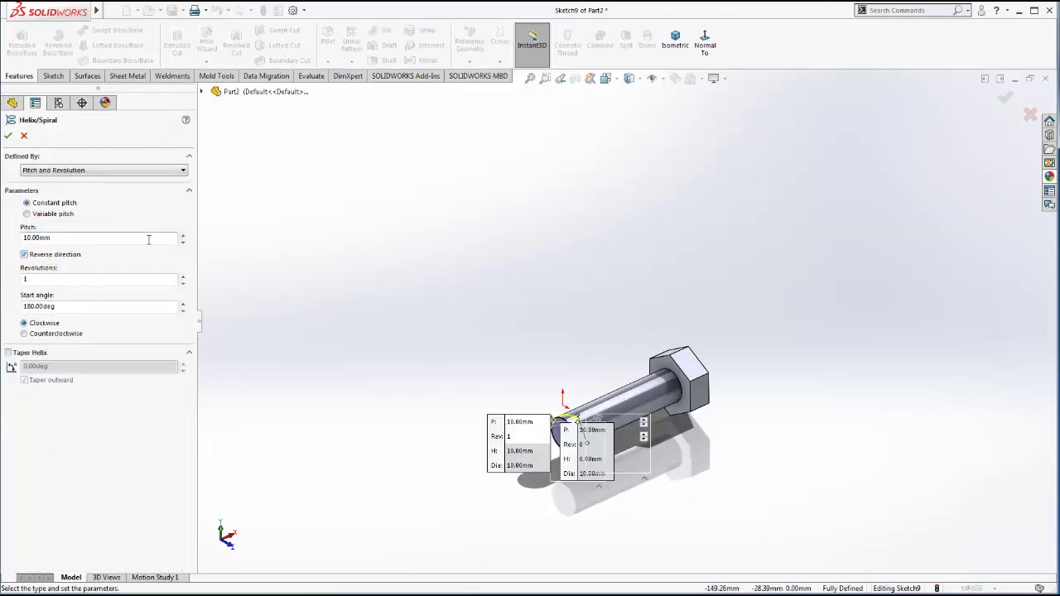
left_click(83, 170)
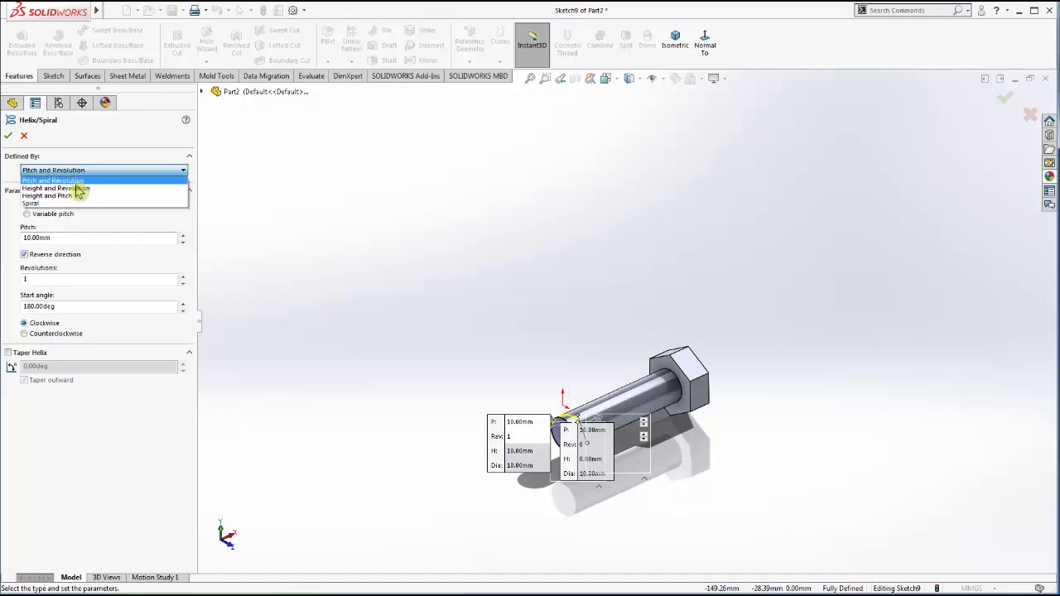
left_click(75, 197)
type("1")
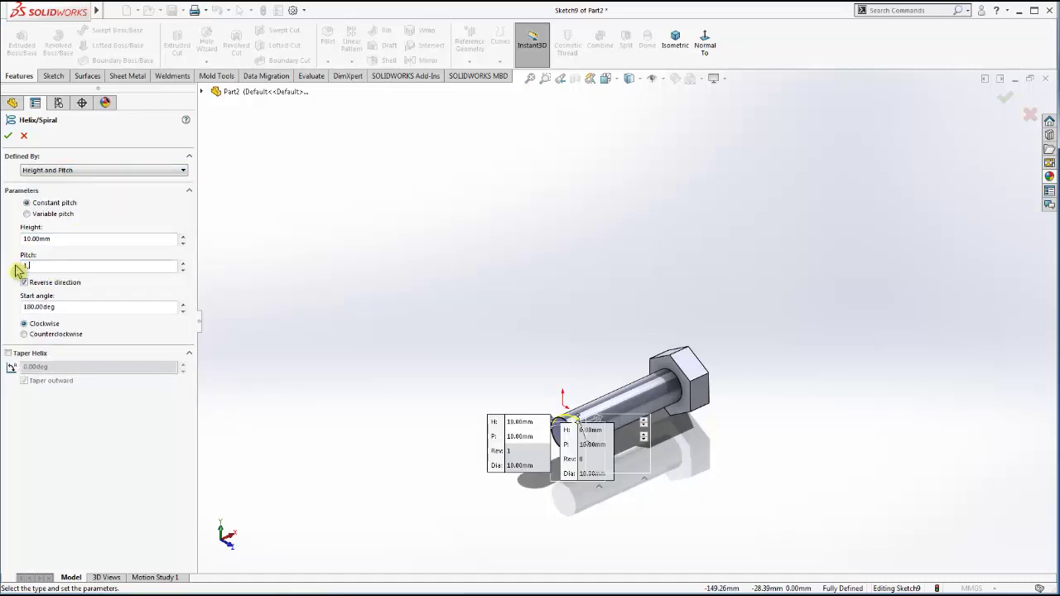
type(".5")
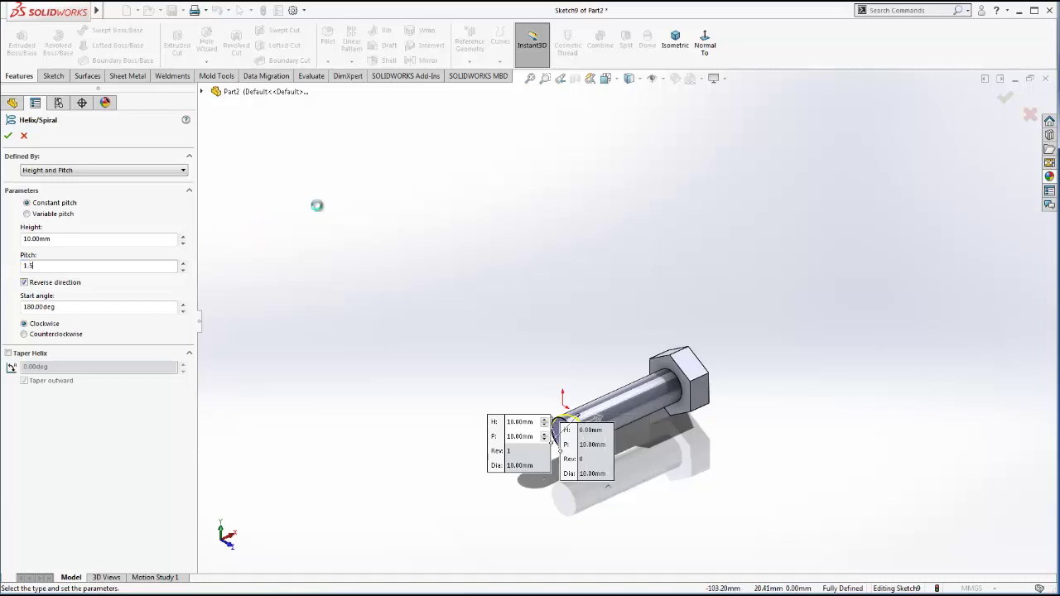
key("Tab")
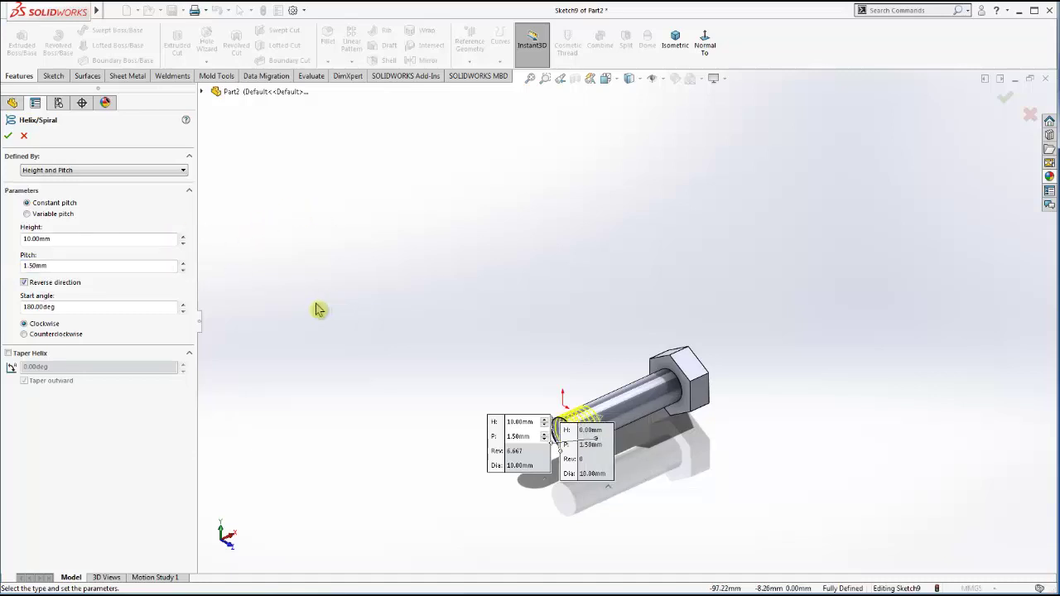
- Set the helix height to 30 mm and inspect the whole helix along the pin
left_click(182, 236)
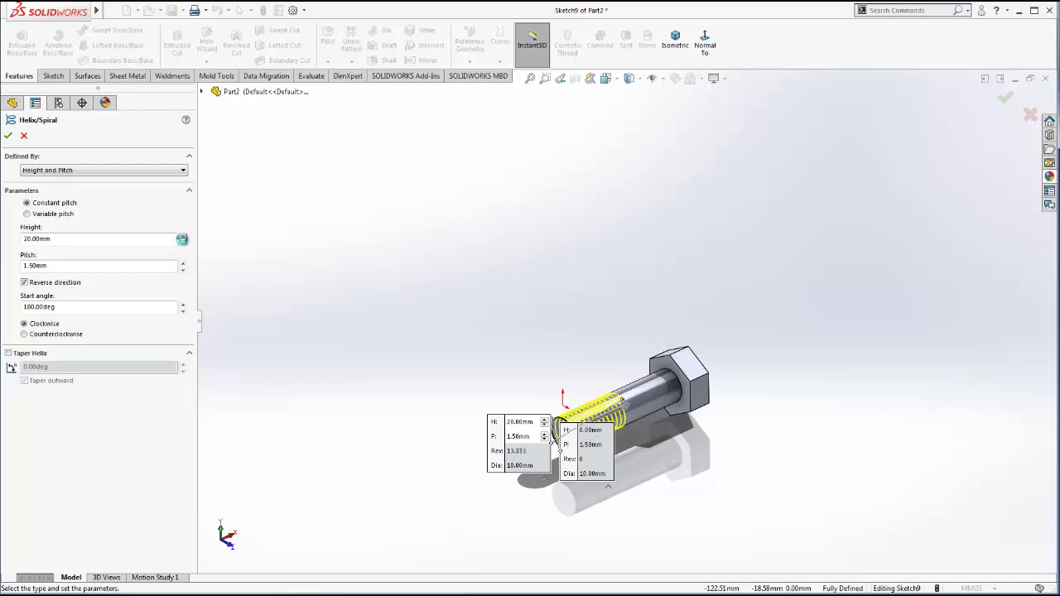
left_click(182, 237)
left_click(182, 236)
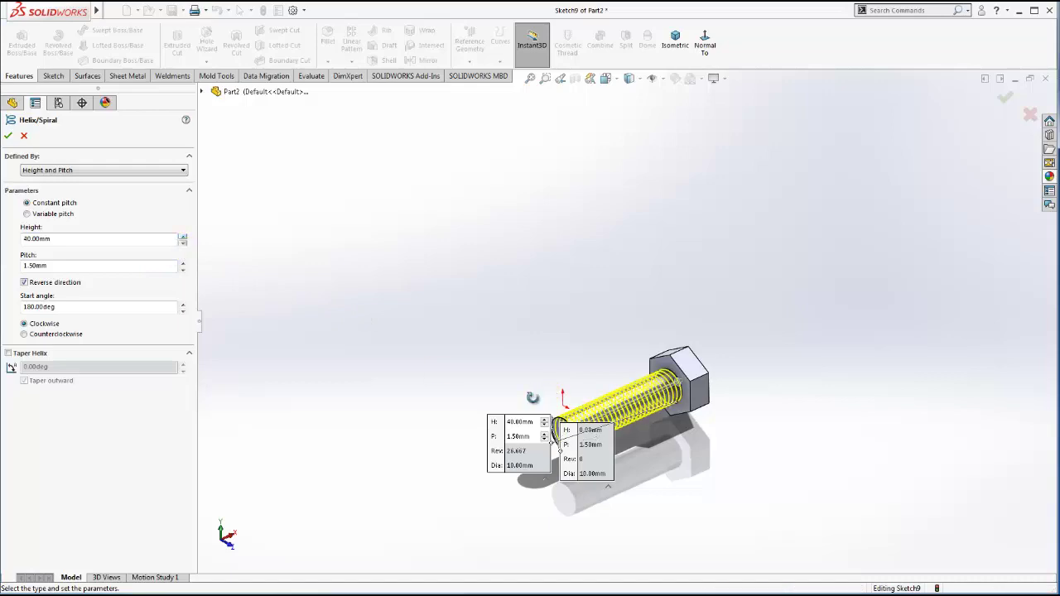
scroll(555, 394, "down", 2)
scroll(612, 398, "down", 3)
scroll(645, 391, "down", 4)
mouse_move(645, 391)
middle_mouse_down()
mouse_move(619, 312)
mouse_move(627, 367)
mouse_move(729, 386)
mouse_move(794, 343)
mouse_move(569, 344)
mouse_move(582, 399)
middle_mouse_up()
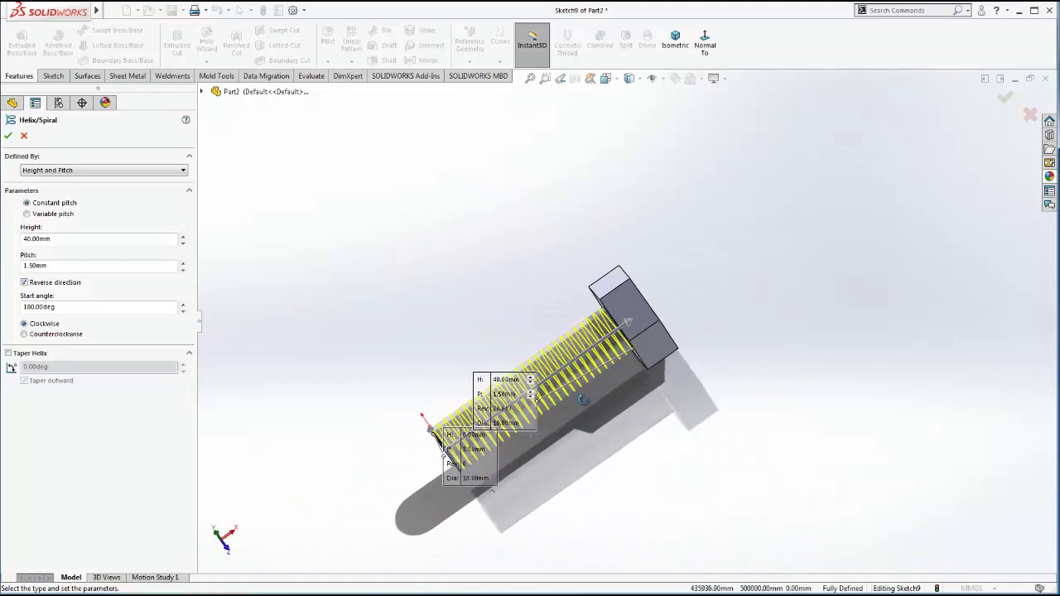
left_click(183, 242)
mouse_move(414, 252)
middle_mouse_down()
mouse_move(419, 287)
mouse_move(482, 331)
mouse_move(469, 301)
mouse_move(485, 315)
middle_mouse_up()
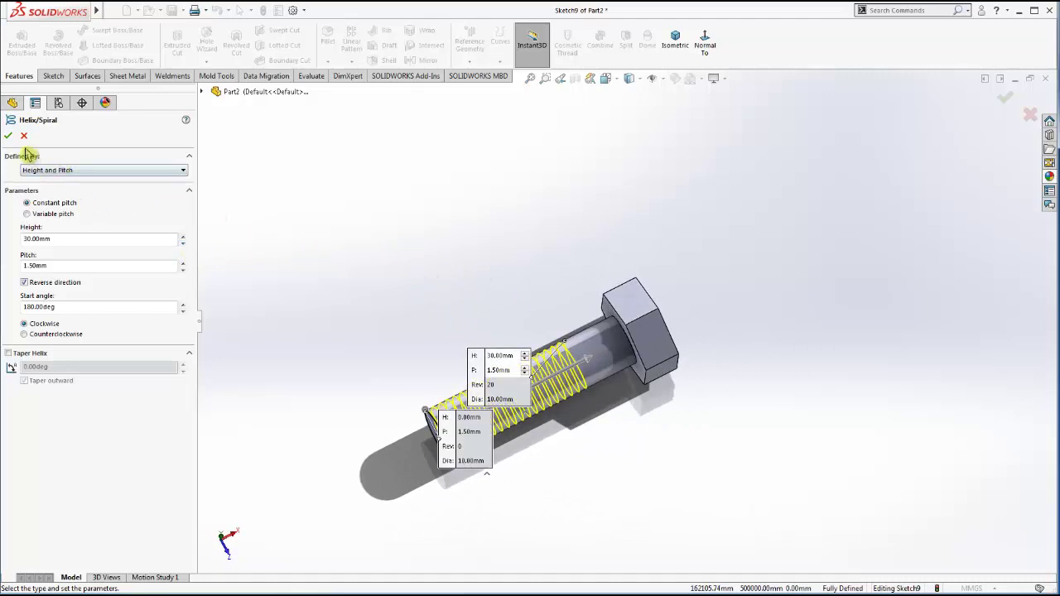
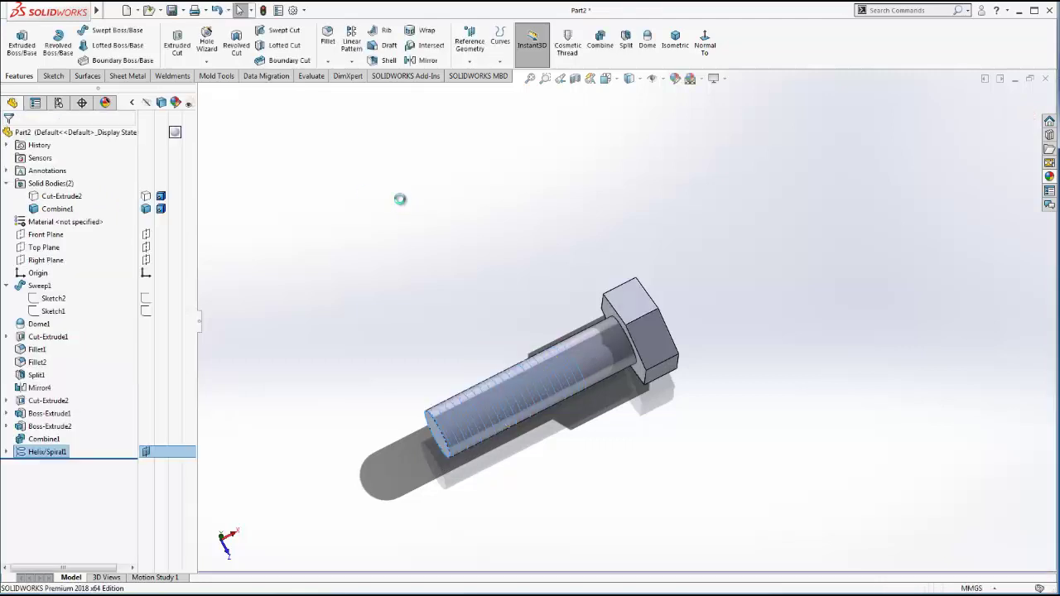
- Reopen Helix/Spiral1 for editing, showing 30.00mm height, 1.50mm pitch and 0.00° start angle
mouse_move(449, 279)
middle_mouse_down()
mouse_move(395, 273)
mouse_move(441, 306)
mouse_move(442, 287)
mouse_move(429, 294)
mouse_move(503, 287)
middle_mouse_up()
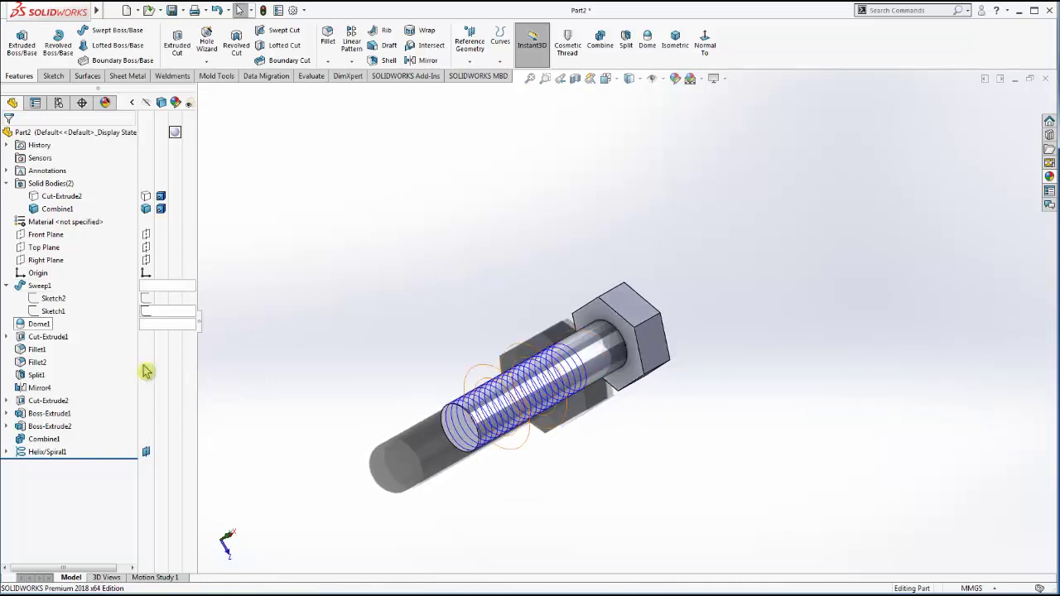
mouse_move(456, 402)
middle_mouse_down()
mouse_move(659, 451)
mouse_move(643, 480)
mouse_move(504, 503)
mouse_move(454, 530)
middle_mouse_up()
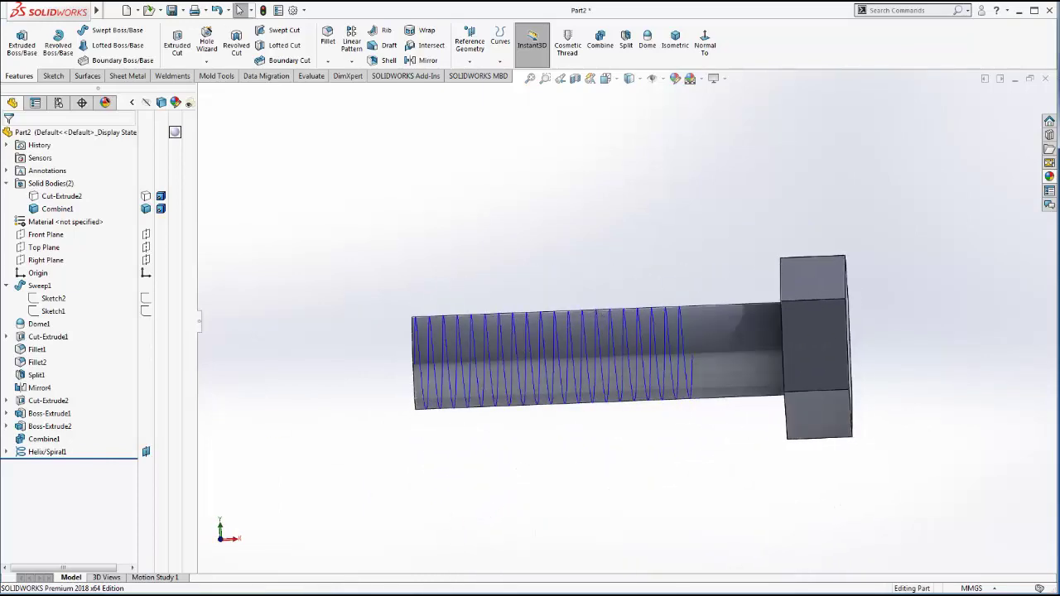
left_click(38, 452)
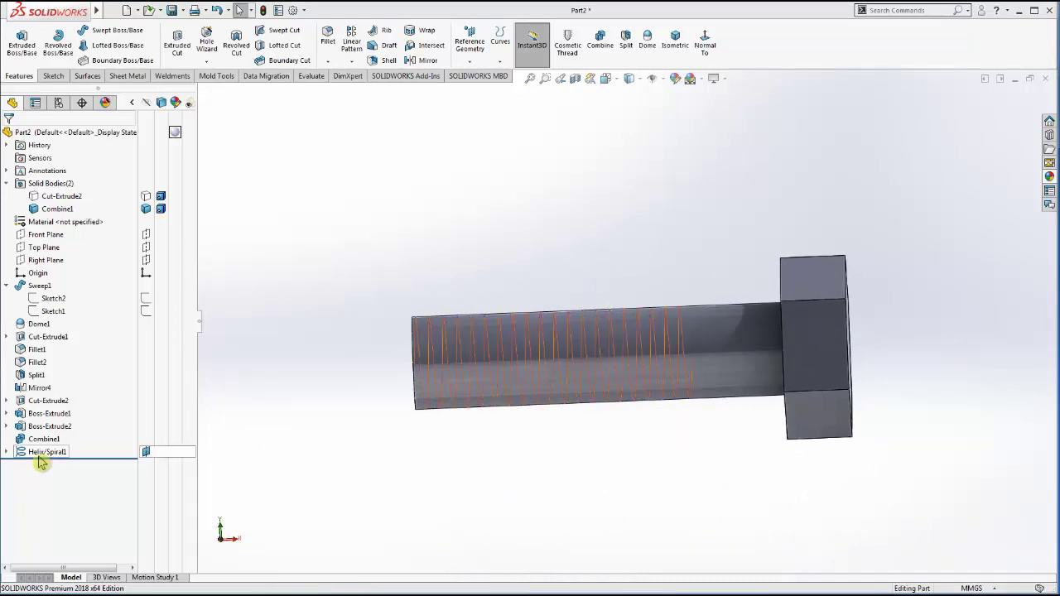
left_click(48, 429)
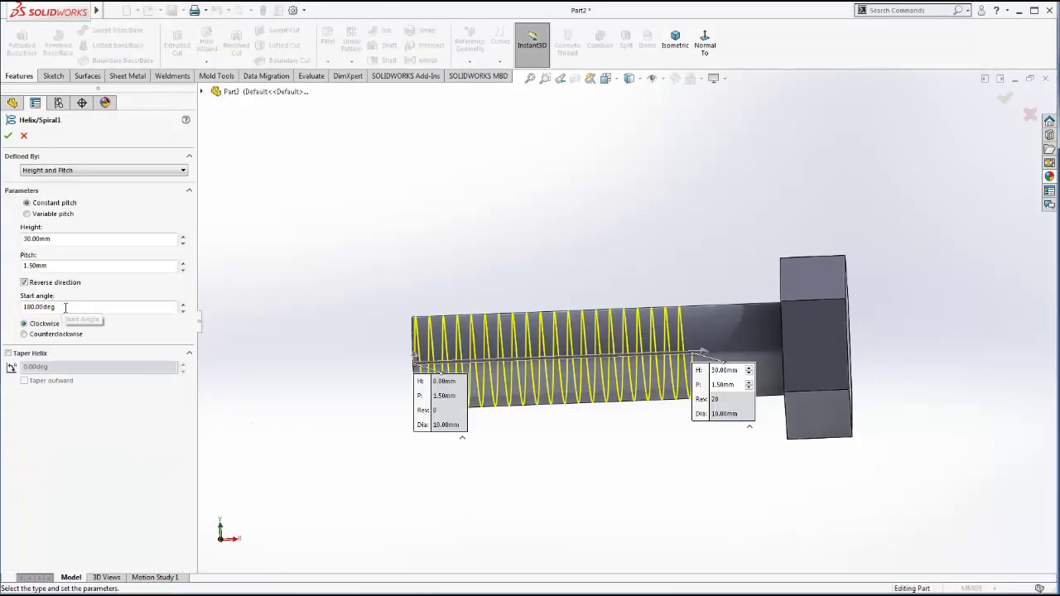
- Accept the helix unchanged and start a sketch on the Front Plane, viewed face-on
left_click(8, 135)
middle_click_drag(497, 306, 419, 317)
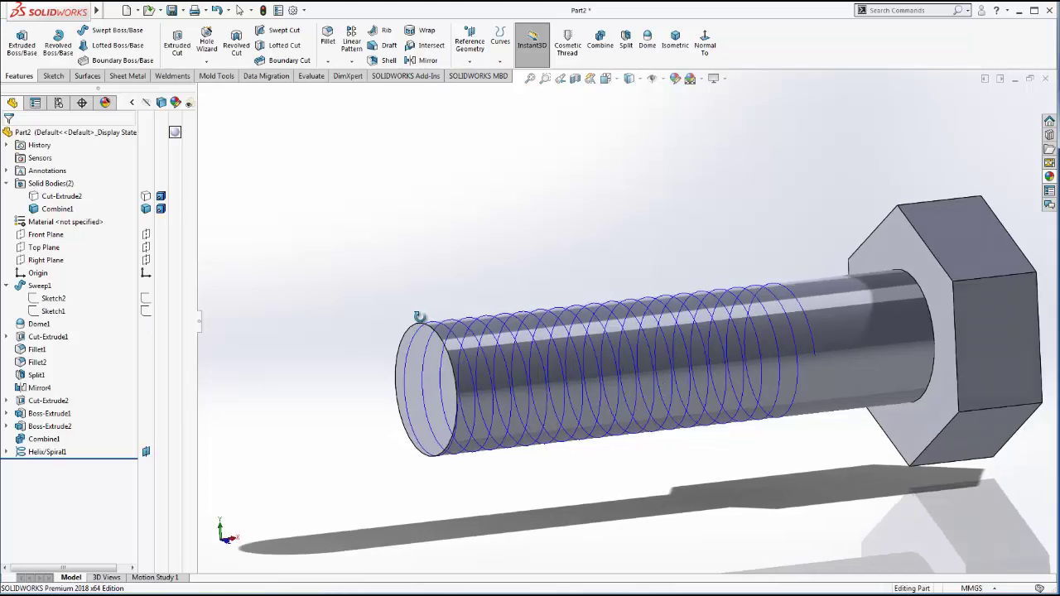
left_click(50, 239)
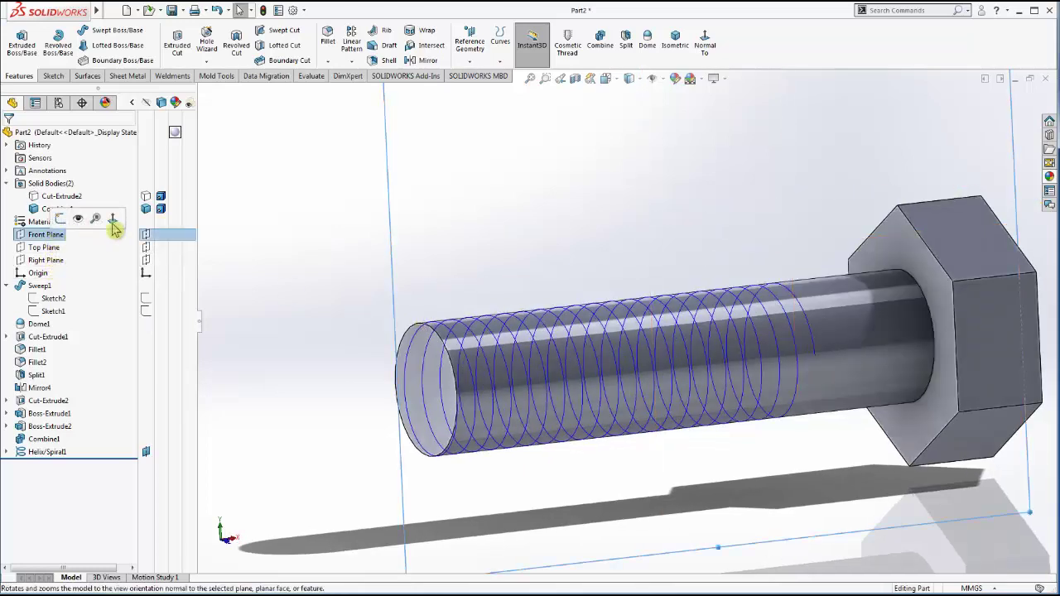
left_click(113, 219)
right_click(51, 239)
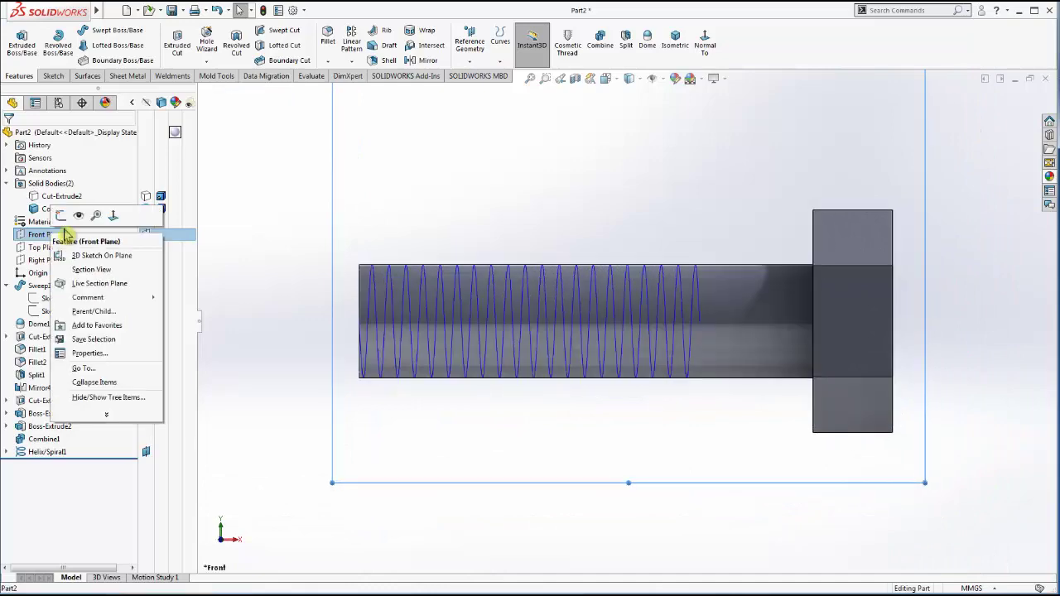
left_click(66, 219)
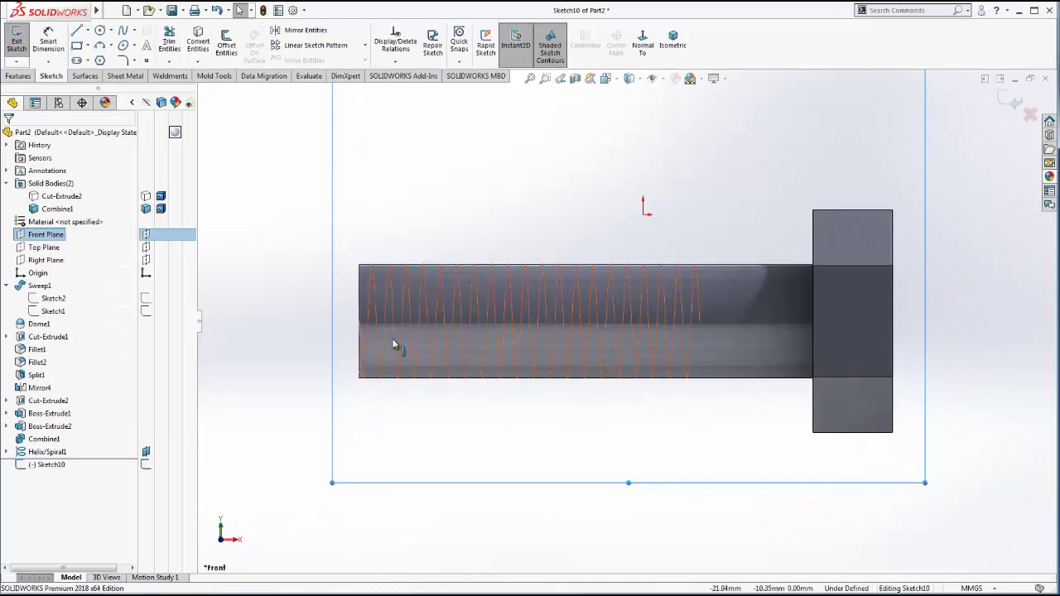
- Exit the new Front Plane sketch, discarding its changes
mouse_move(391, 342)
middle_mouse_down()
mouse_move(413, 371)
mouse_move(368, 363)
middle_mouse_up()
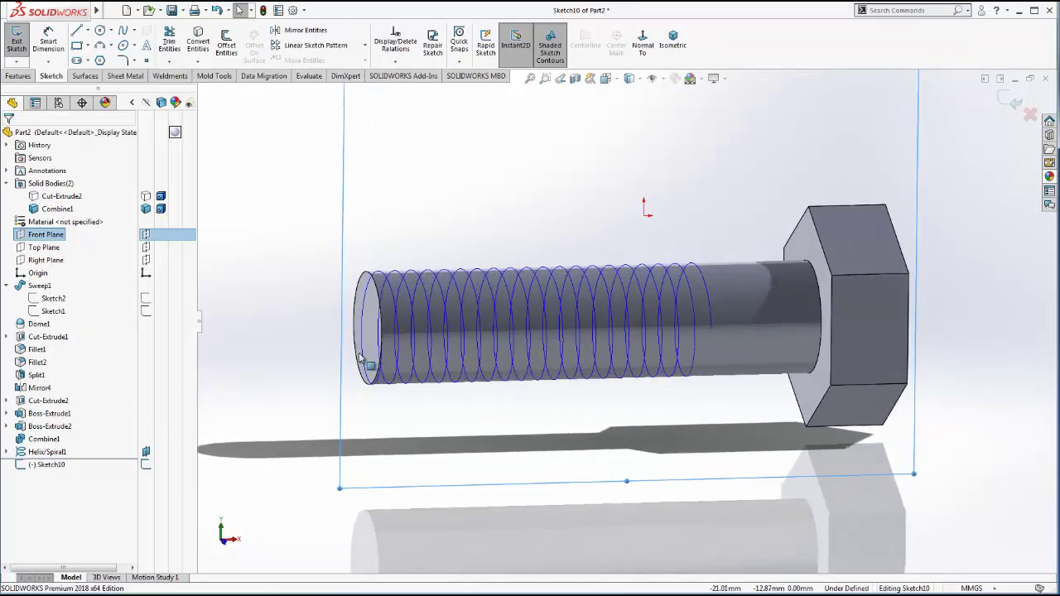
left_click(1012, 170)
left_click(1029, 114)
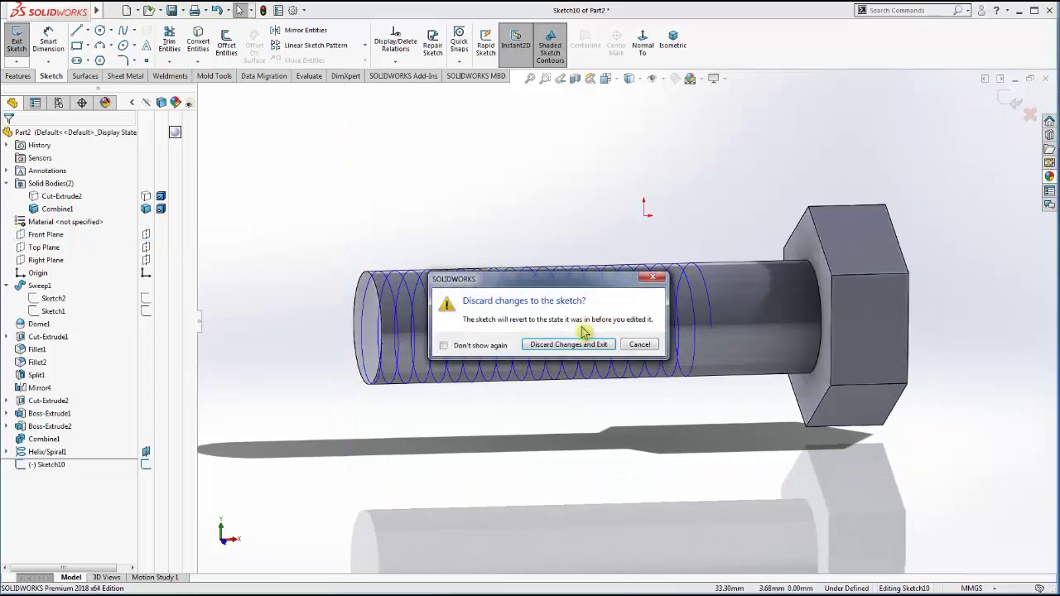
left_click(568, 345)
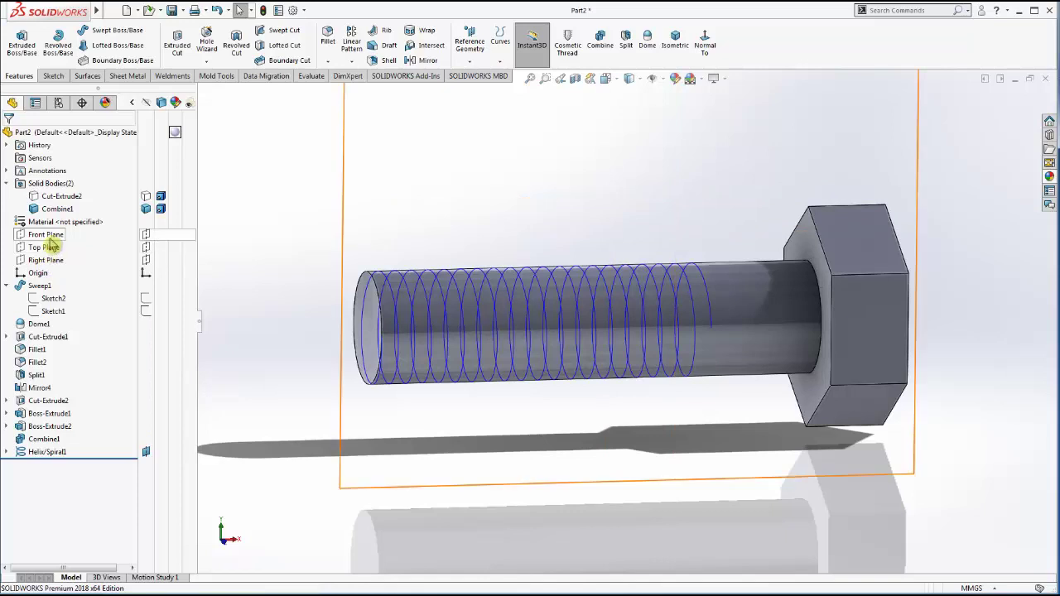
- Change the Helix/Spiral1 start angle from 0° to 90°, keeping 30mm height and 1.5mm pitch
double_click(41, 452)
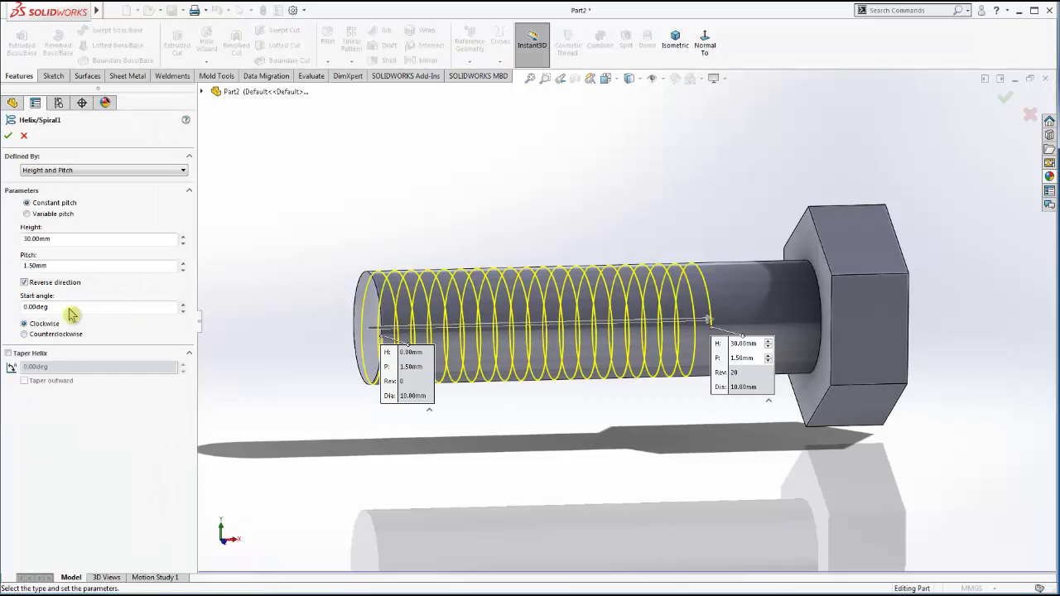
left_click(69, 307)
type("180")
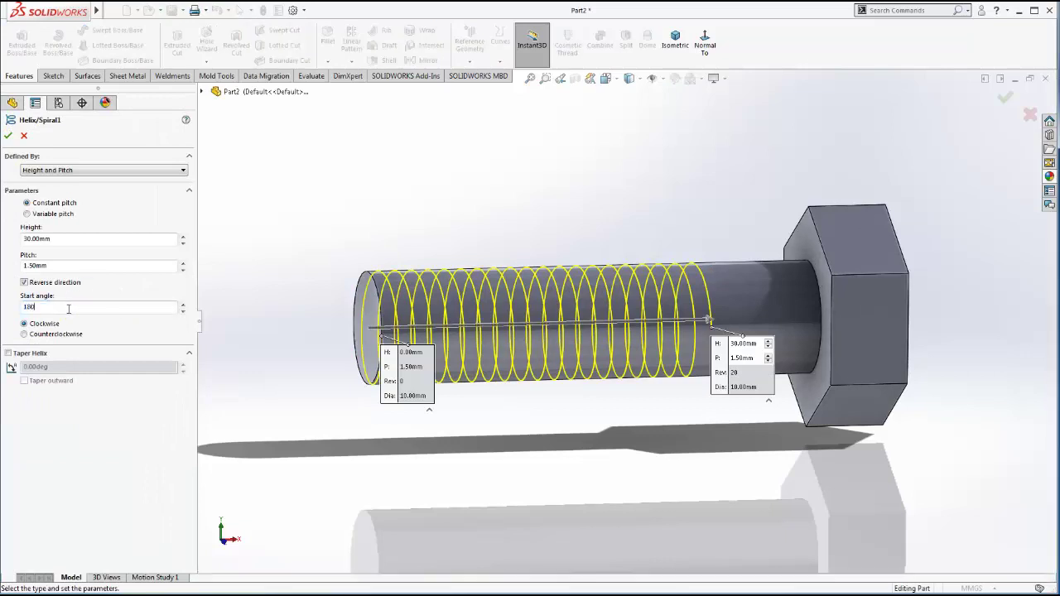
type("9")
key("Return")
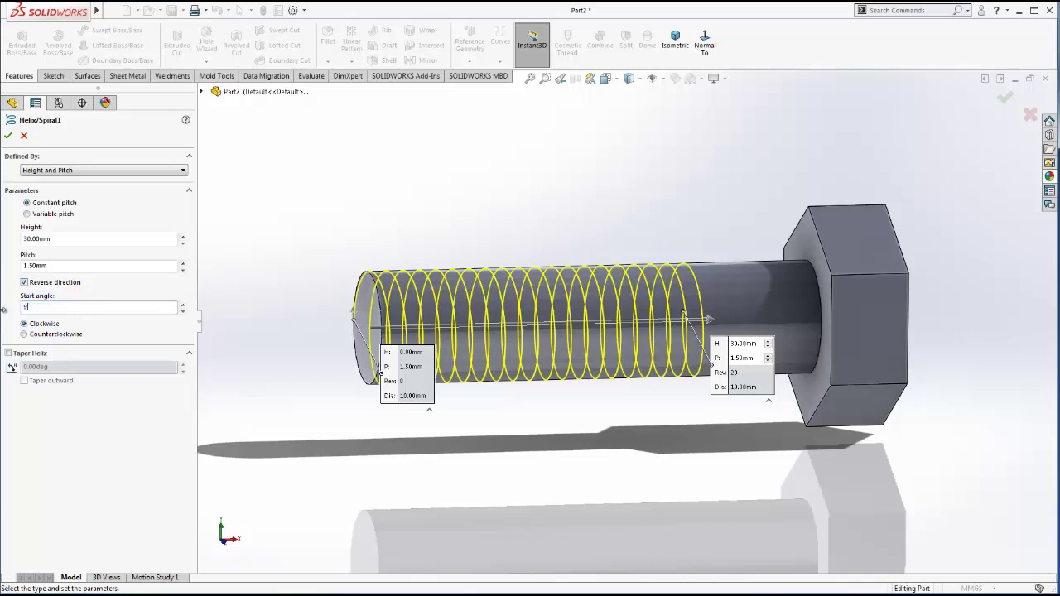
type("0.00deg")
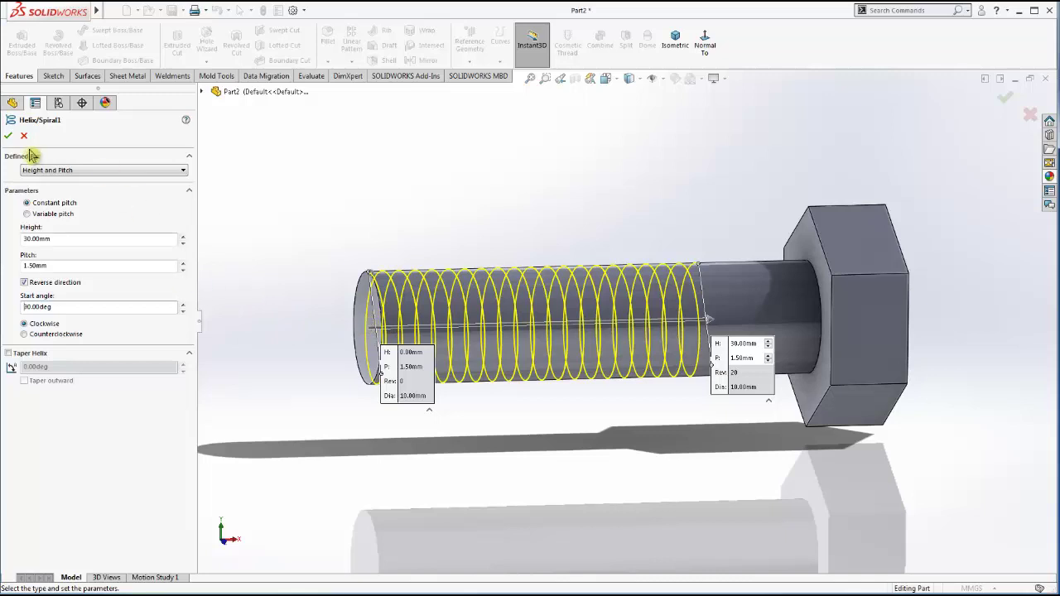
left_click(9, 137)
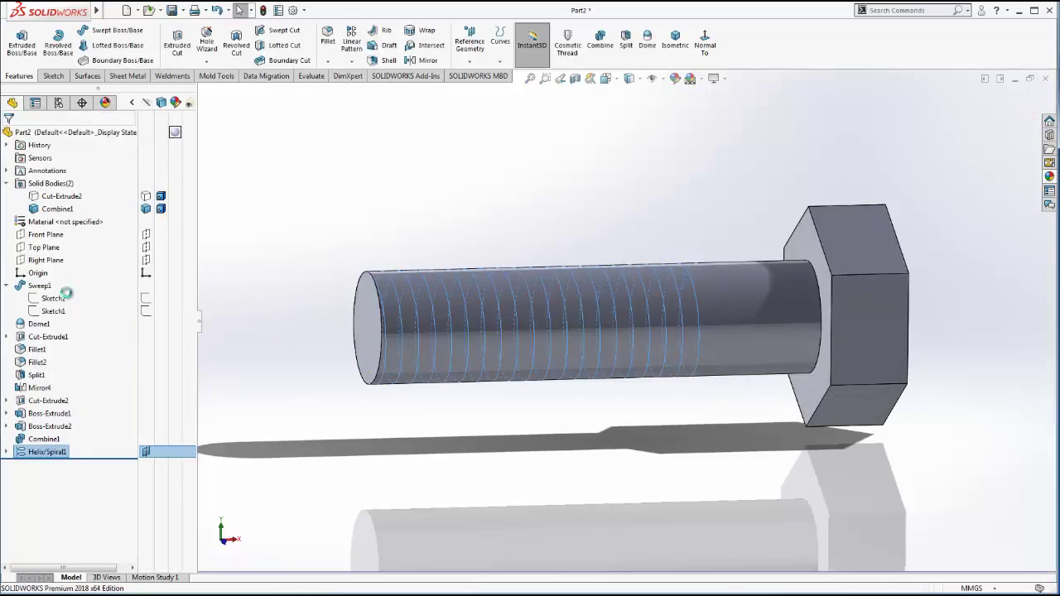
- Sketch a trapezoidal thread profile on the Front Plane at the bolt tip's corner
left_click(50, 235)
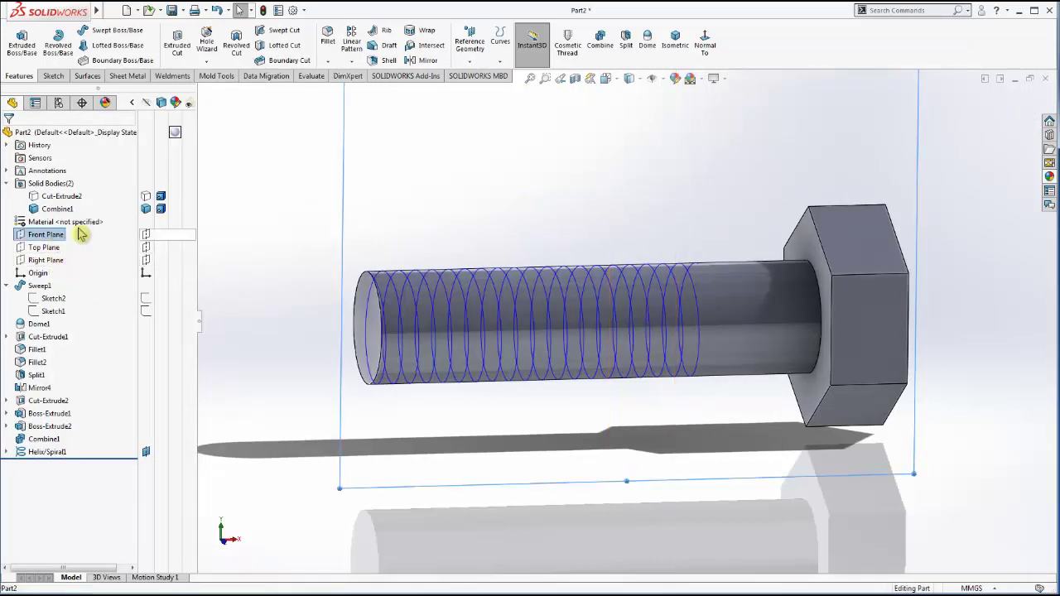
left_click(120, 230)
right_click(49, 234)
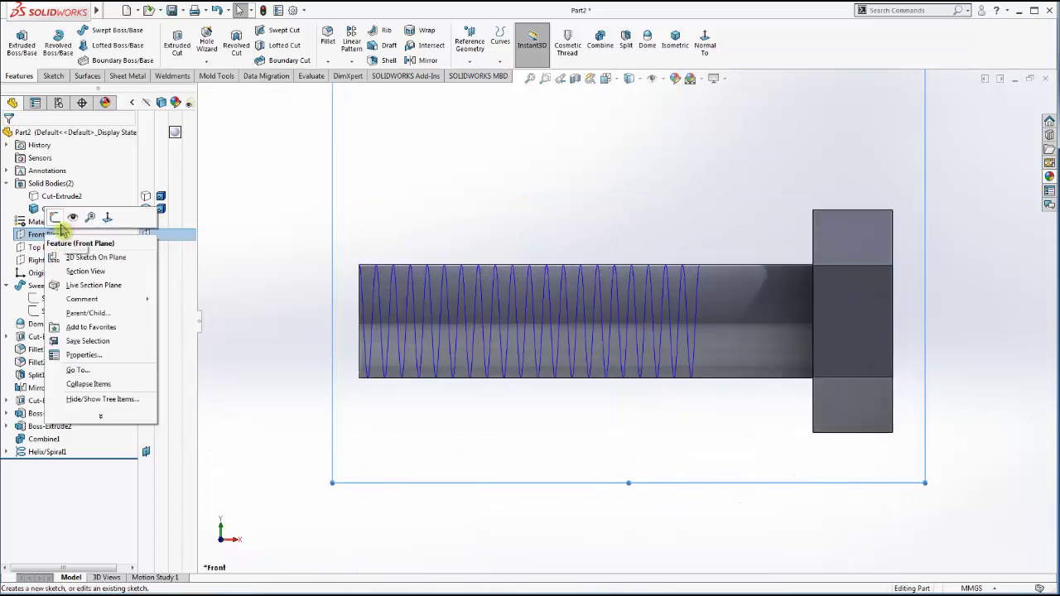
left_click(64, 224)
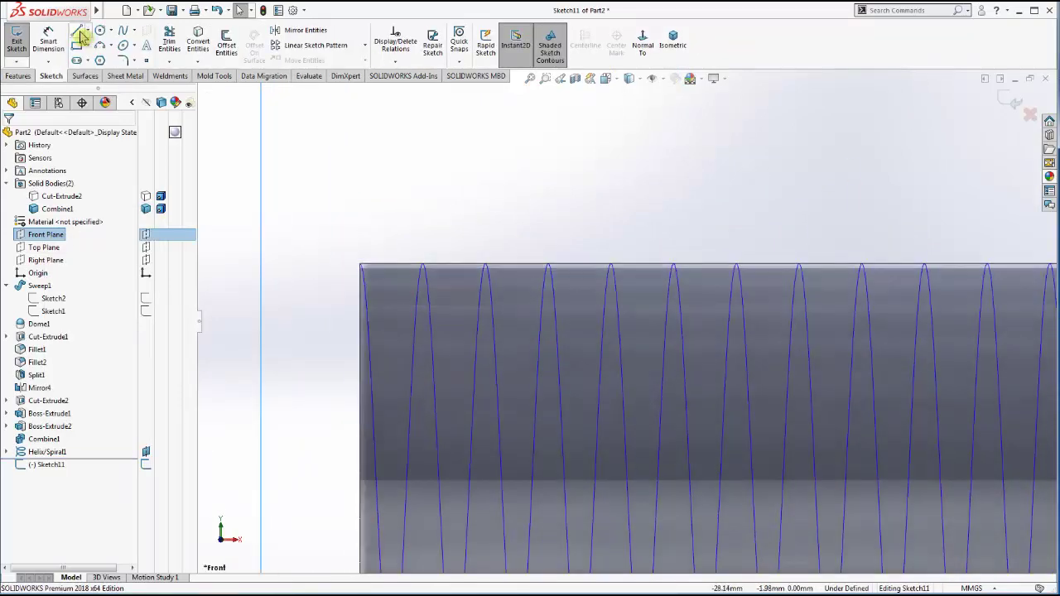
left_click(77, 32)
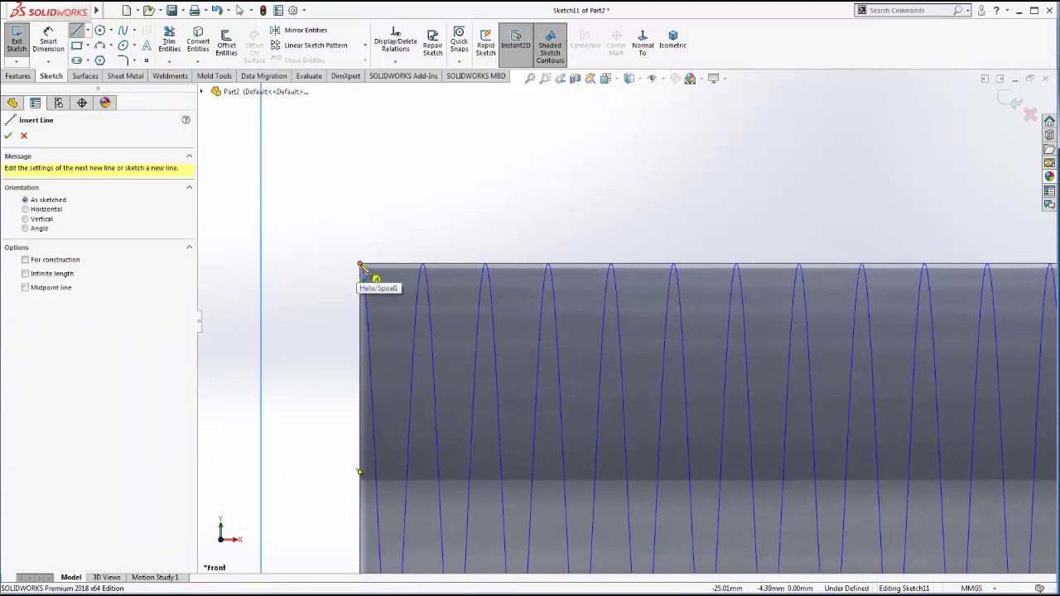
left_click(285, 258)
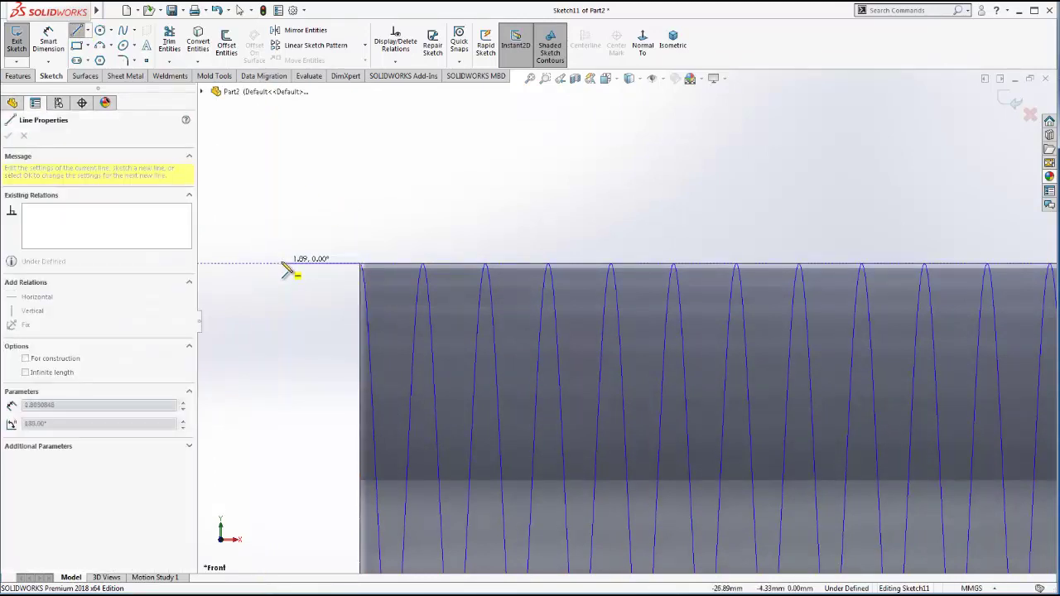
left_click(282, 263)
left_click(304, 318)
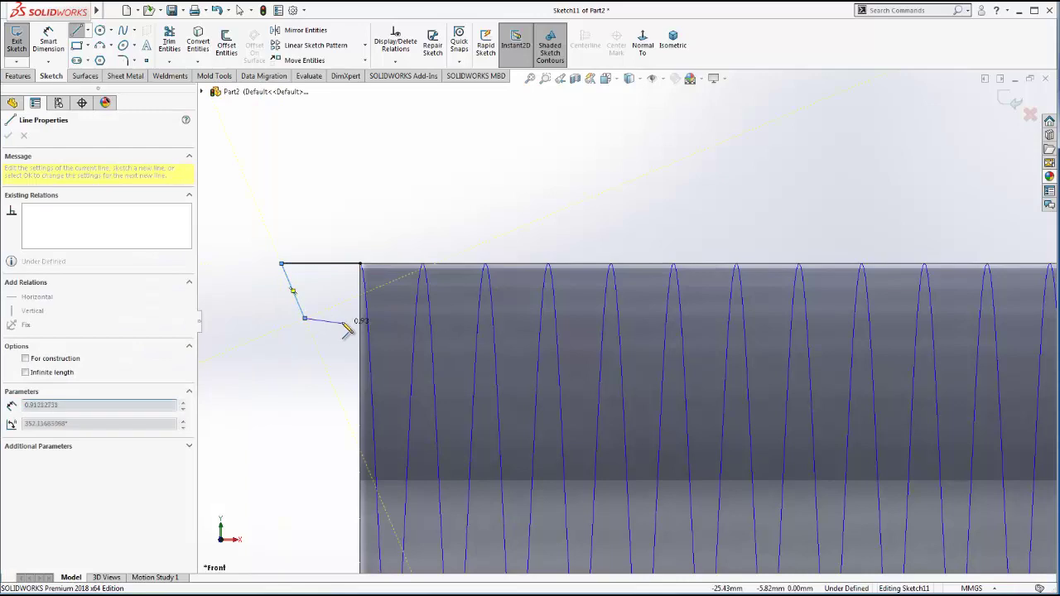
left_click(340, 318)
left_click(360, 264)
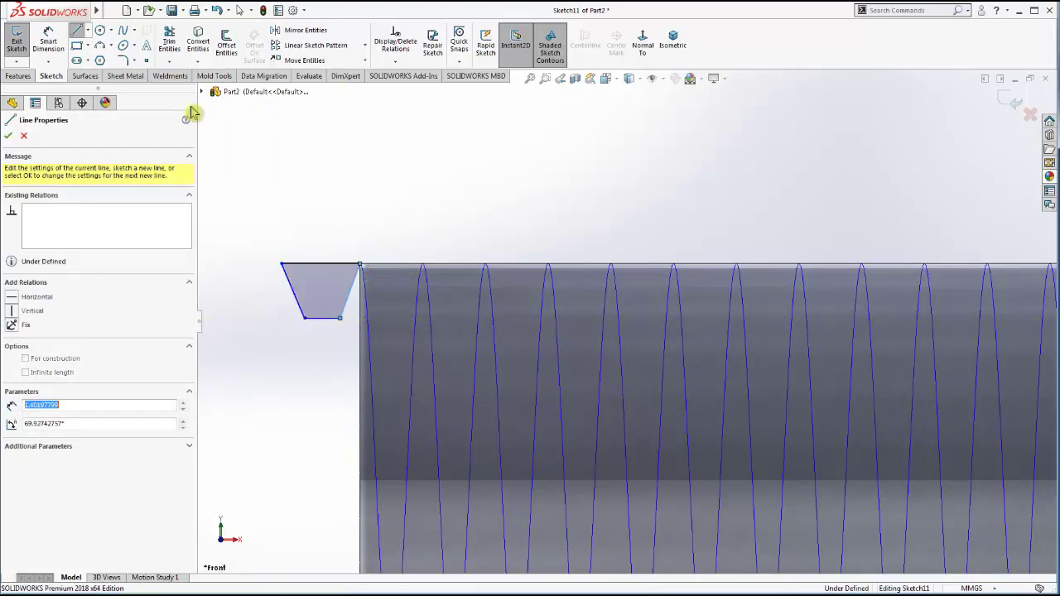
left_click(77, 32)
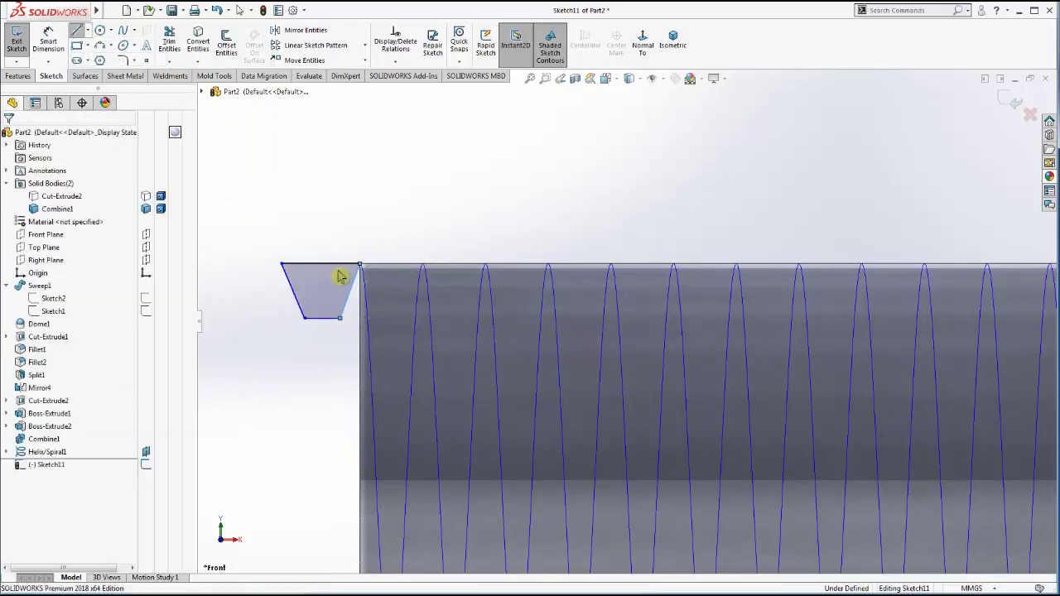
- Add a vertical construction centerline ending at the midpoint of the trapezoid's bottom edge
left_click(320, 263)
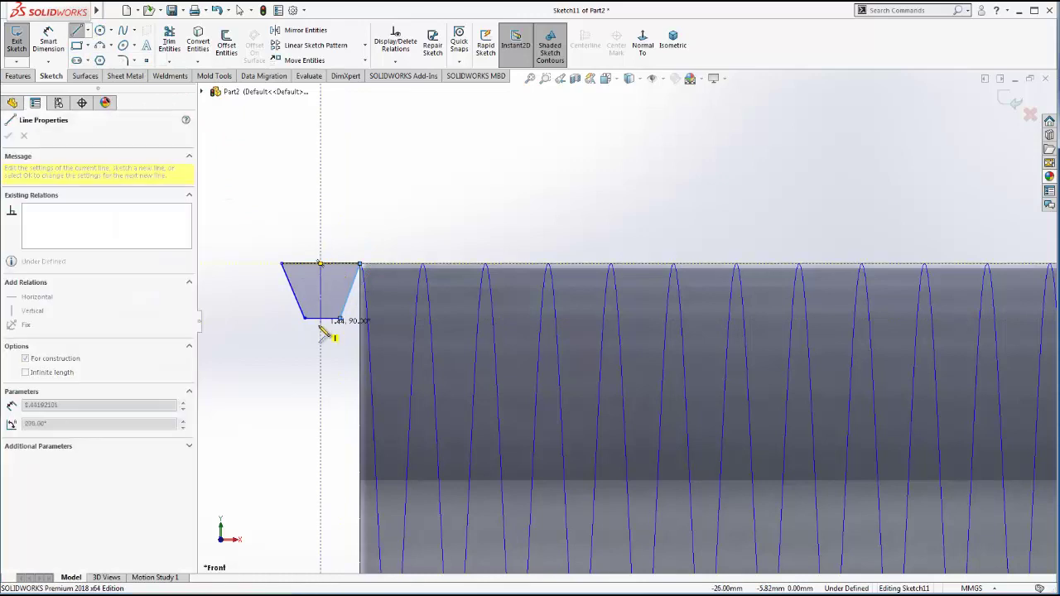
scroll(323, 318, "down", 3)
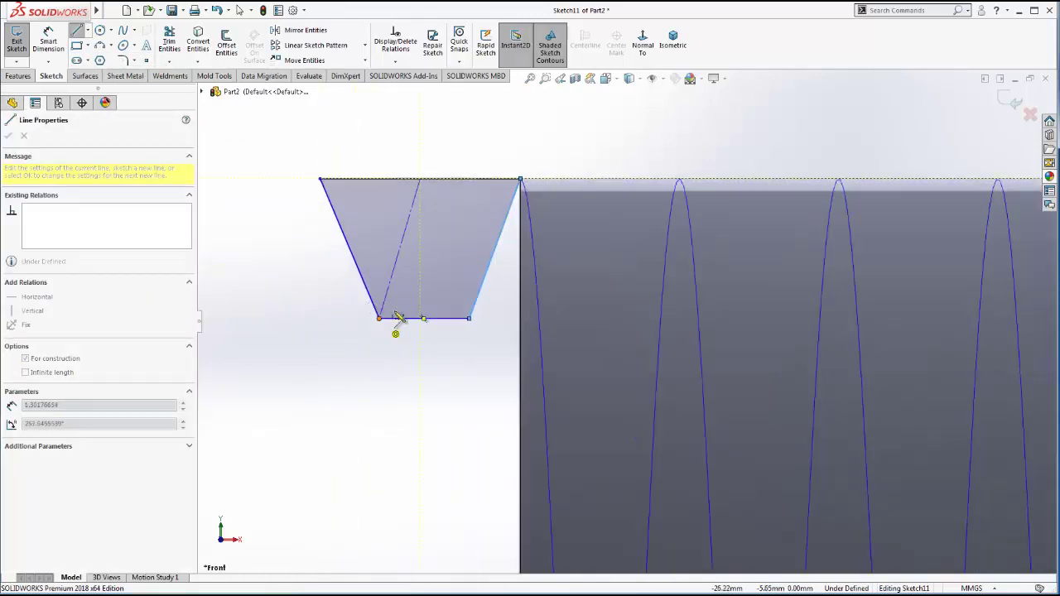
scroll(398, 321, "down", 2)
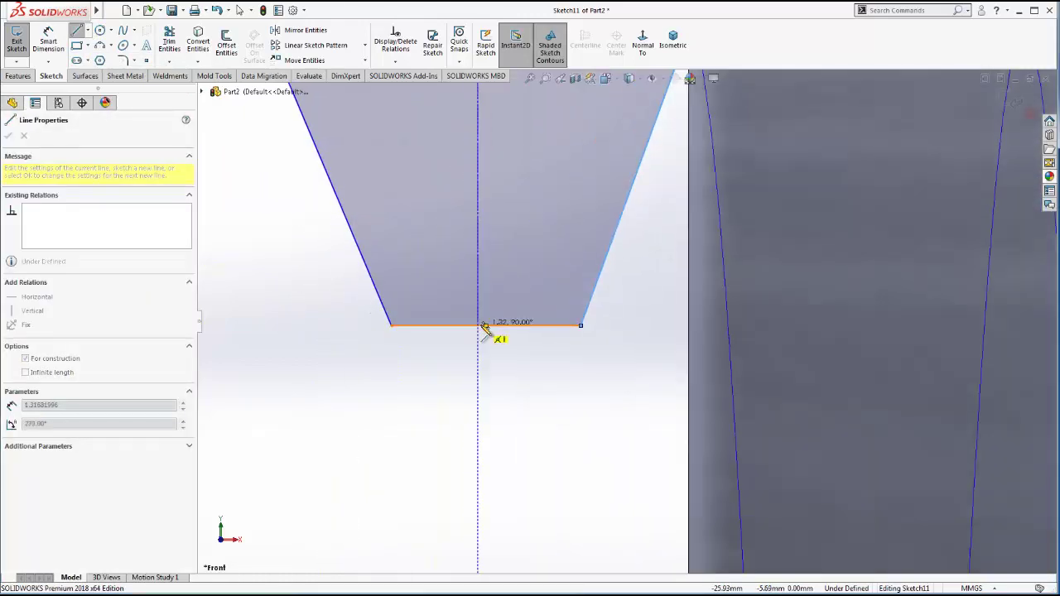
left_click(483, 327)
key("Escape")
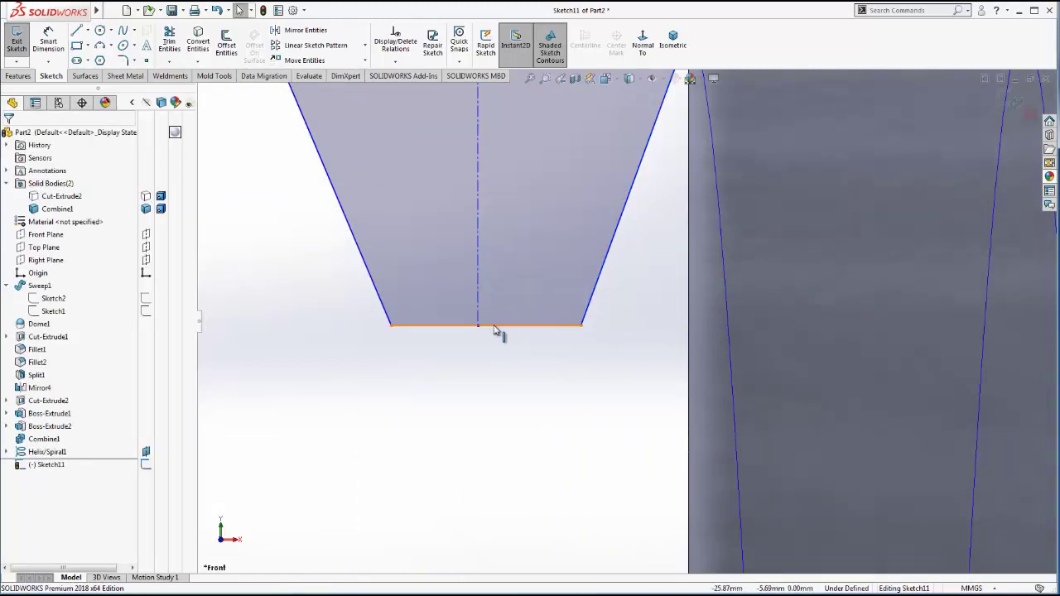
left_click(485, 320)
left_click(477, 324, "ctrl")
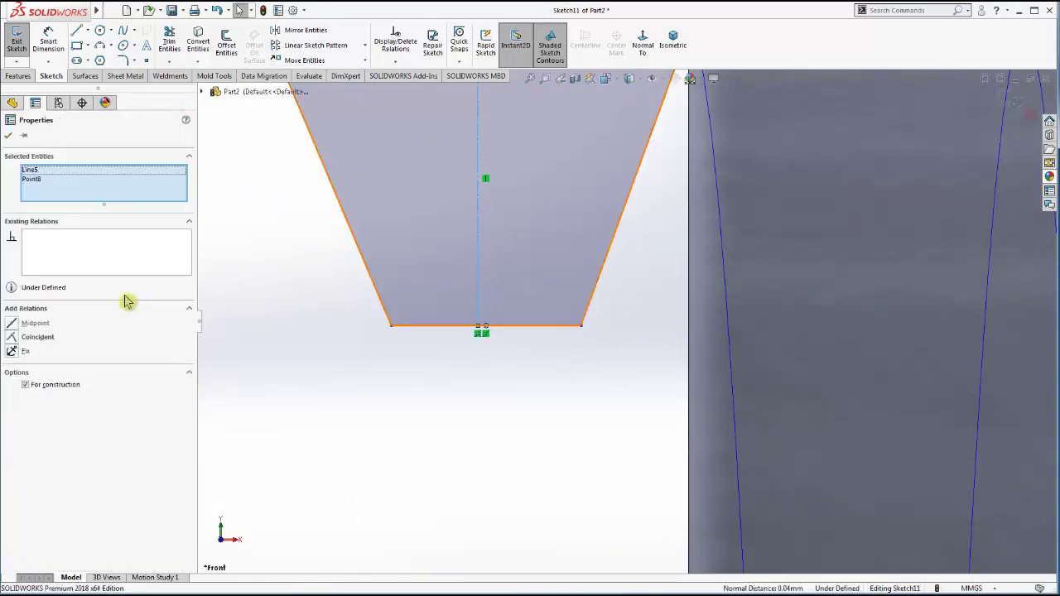
left_click(24, 324)
left_click(367, 398)
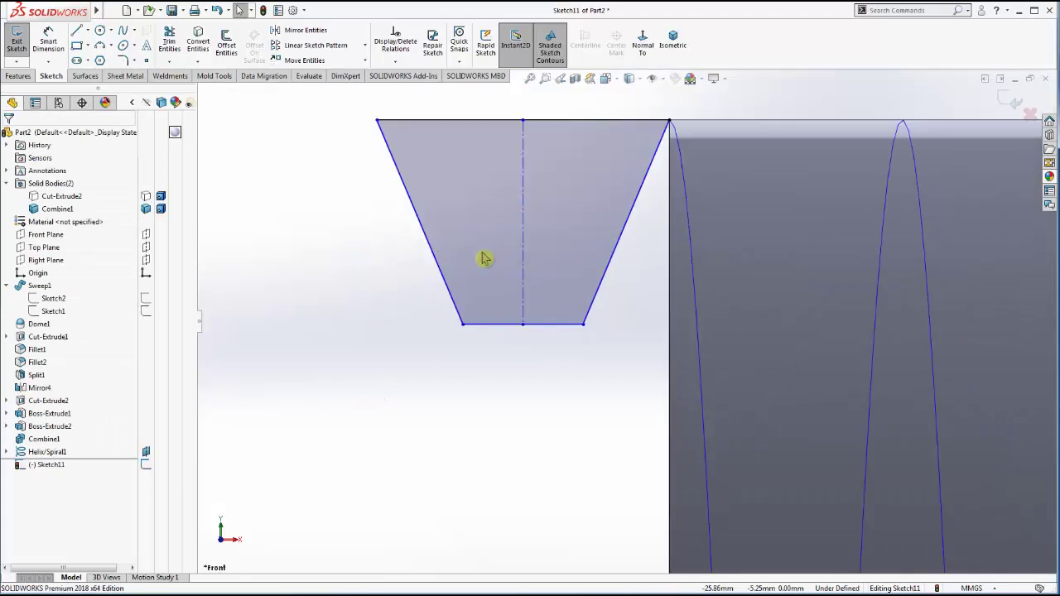
- Make the trapezoid's two slanted sides equal in length
left_click(441, 265)
left_click(603, 279, "ctrl")
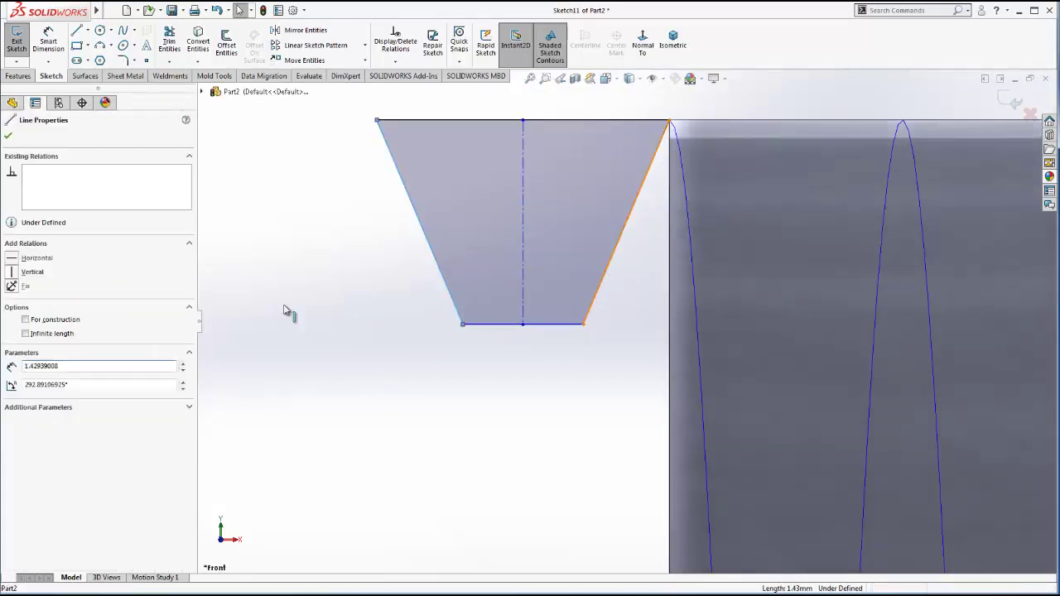
left_click(15, 396)
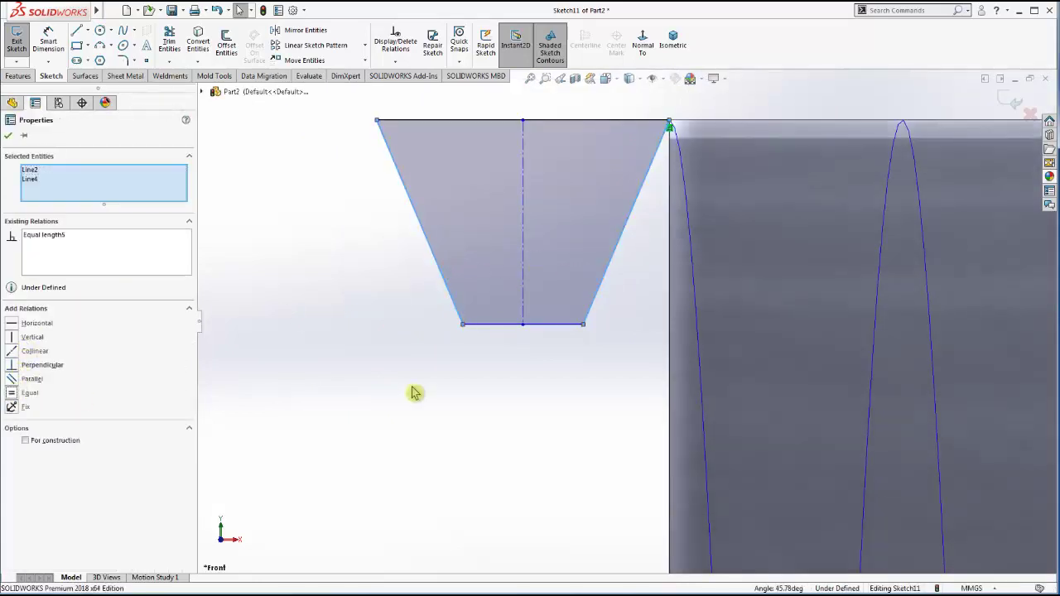
left_click(416, 389)
left_click(48, 41)
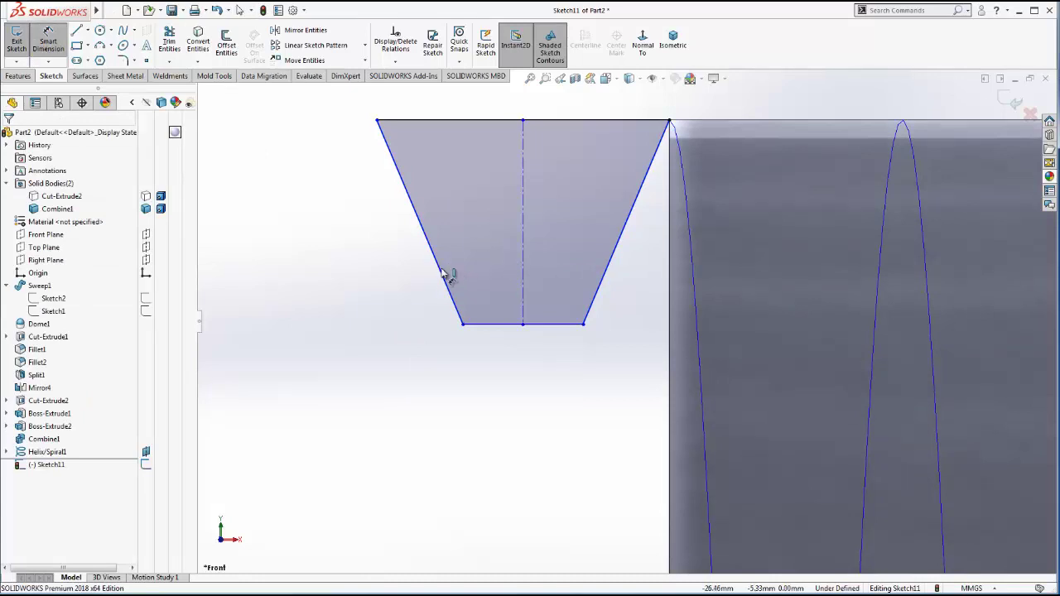
- Dimension the angle between the two slanted sides as 60°
left_click(444, 274)
left_click(607, 276)
scroll(611, 268, "up", 2)
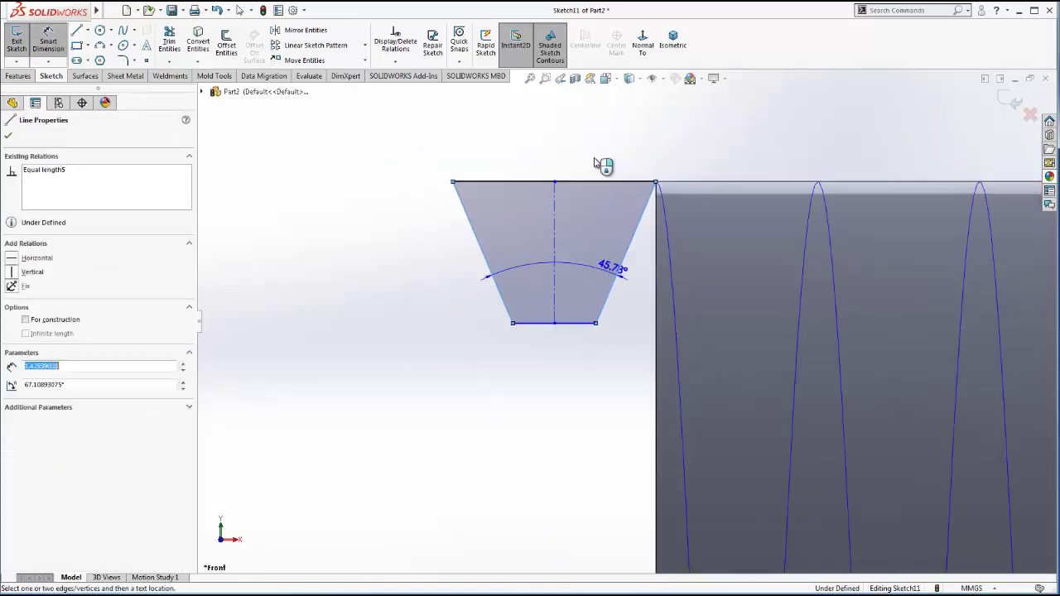
left_click(580, 125)
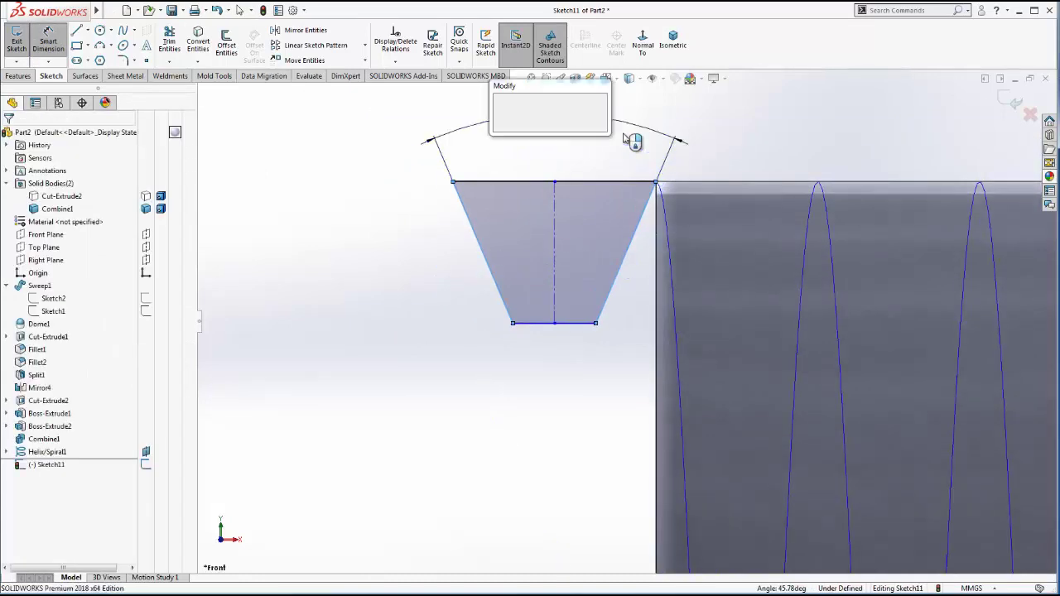
type("60")
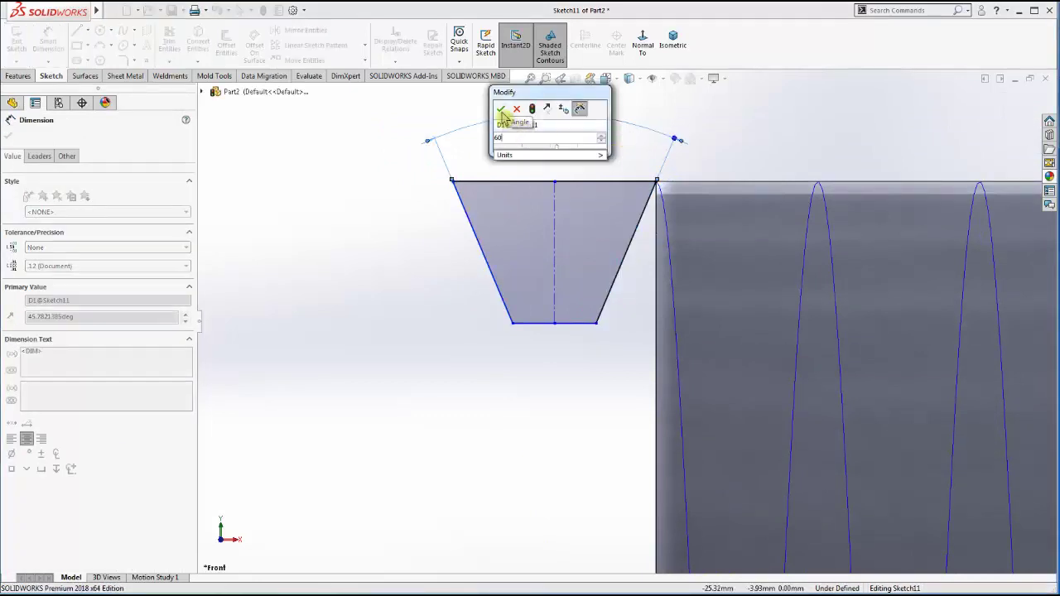
left_click(501, 110)
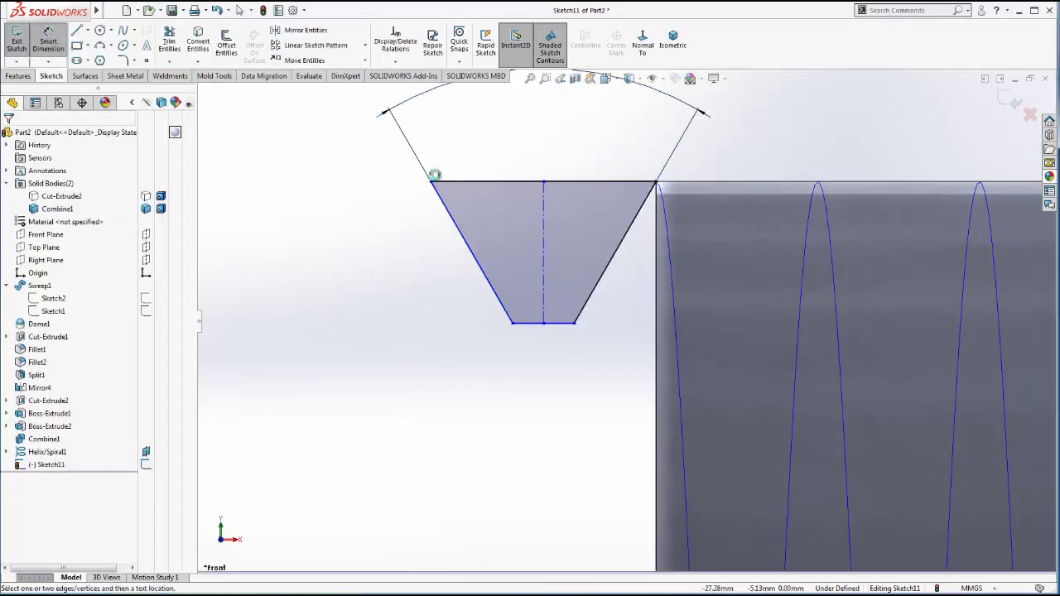
key("Escape")
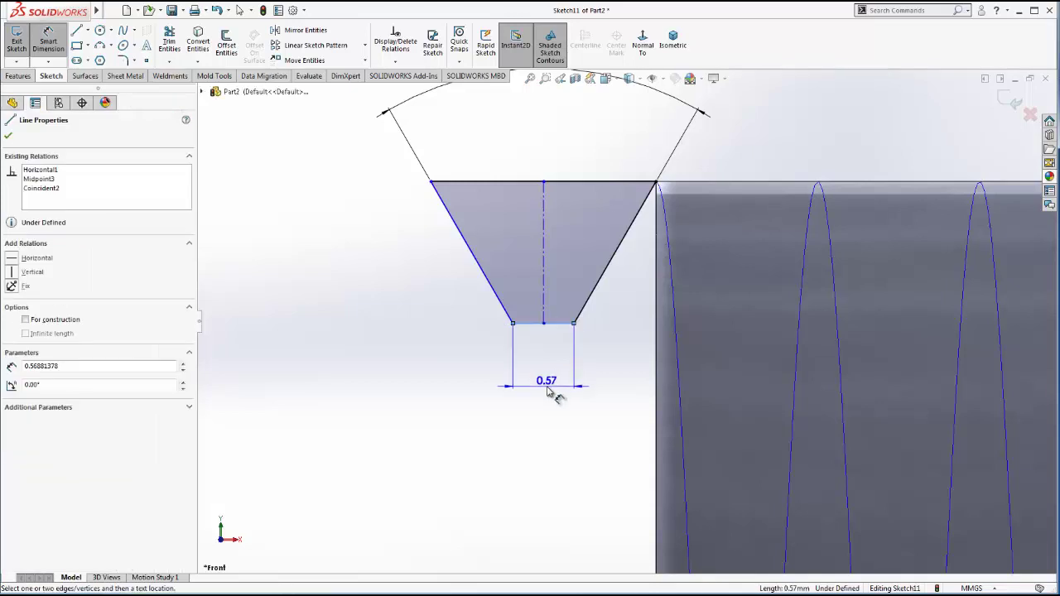
- Dimension the trapezoid's bottom width, entering 0.30 then changing it to 0.40 mm
left_click(555, 393)
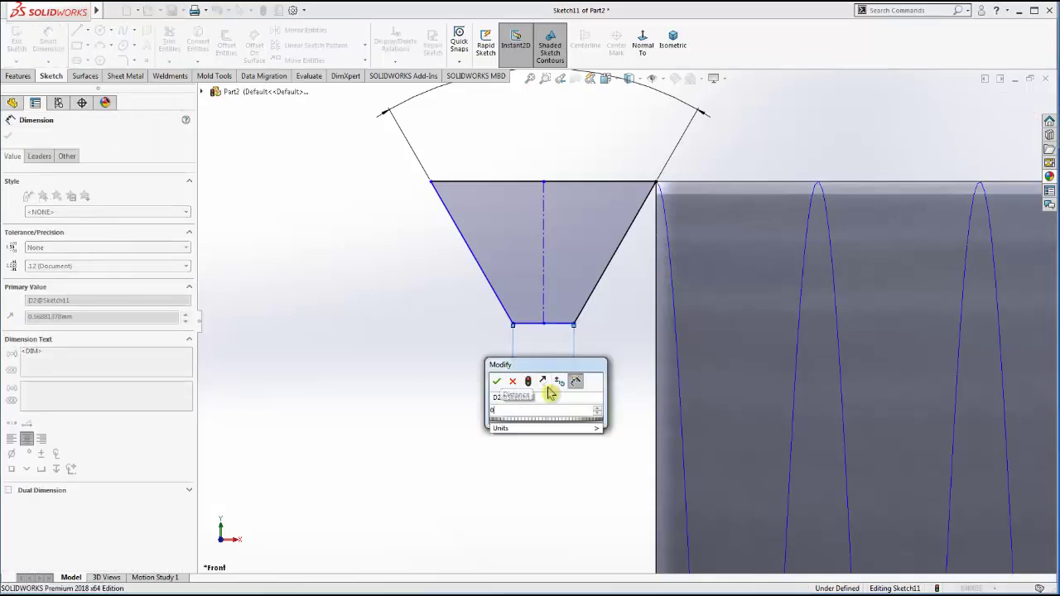
type("0.")
type("56881378mm")
double_click(553, 411)
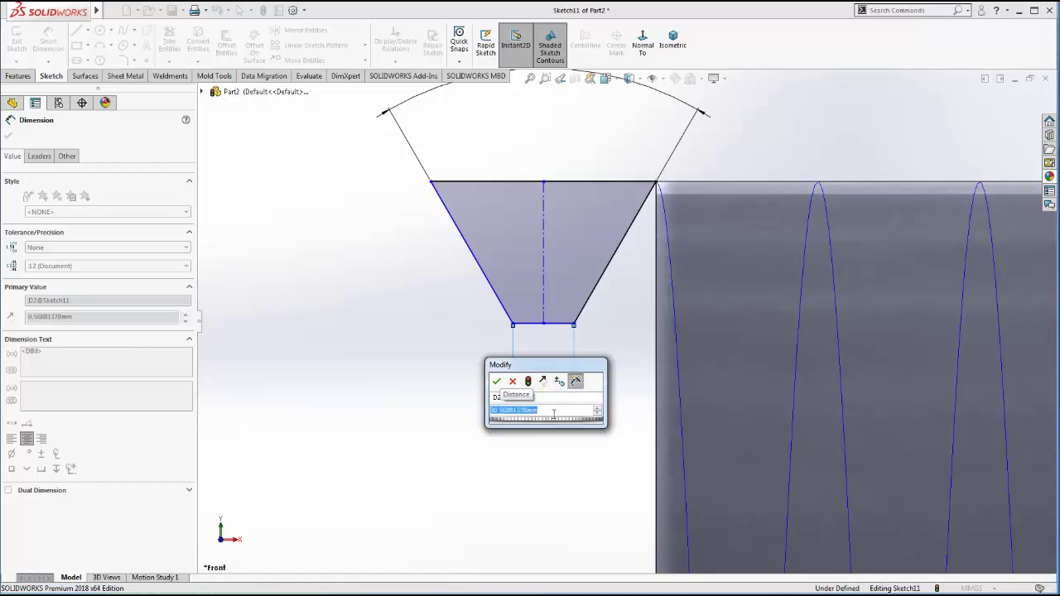
type("0")
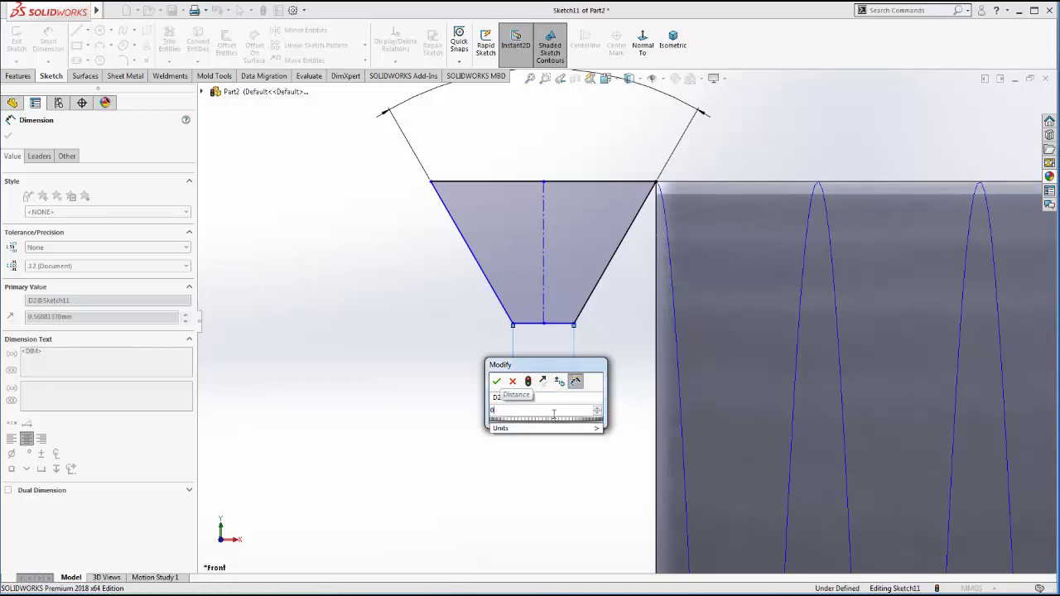
type("3.3")
key("Return")
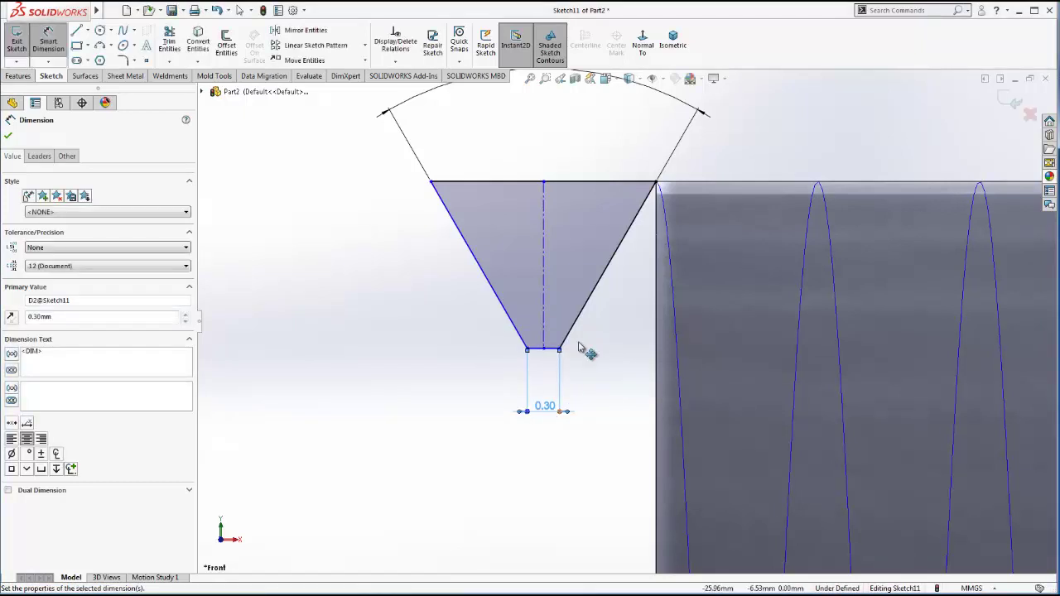
double_click(551, 409)
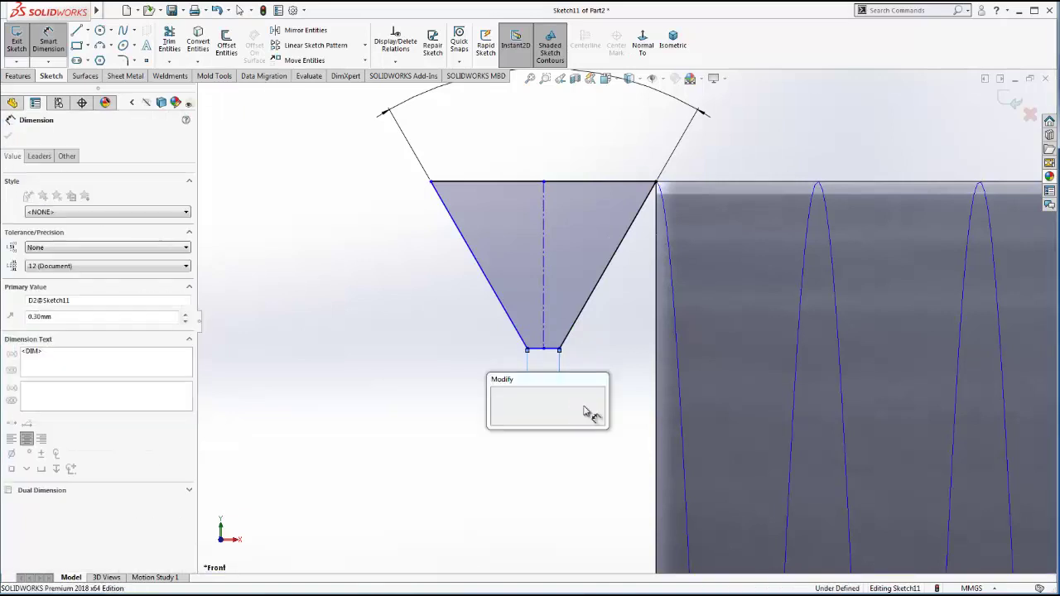
type(".4")
key("Return")
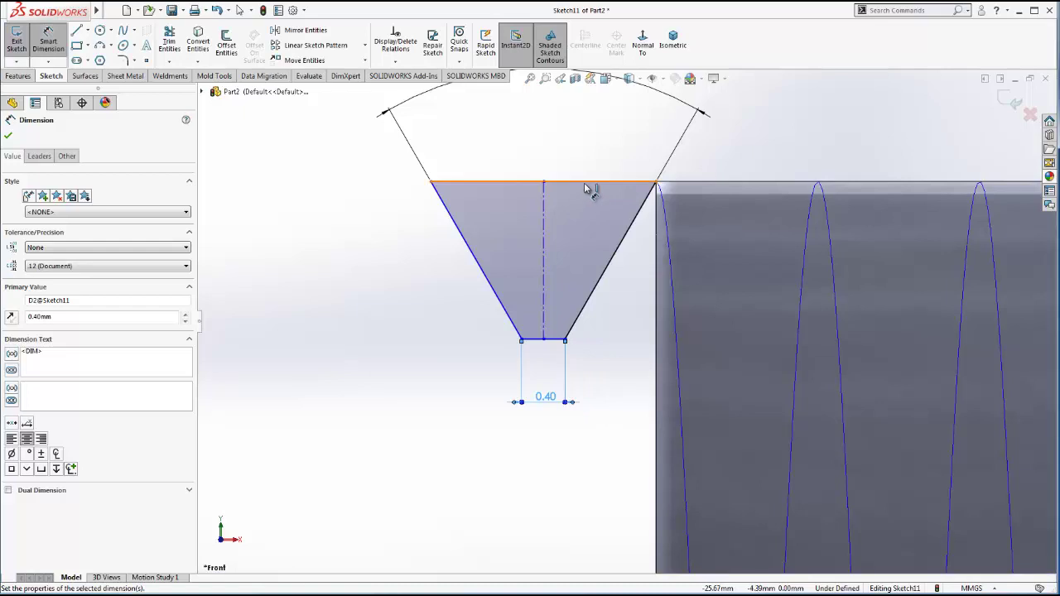
- Dimension the trapezoid's height as 1.00 mm
left_click(488, 181)
left_click(530, 338)
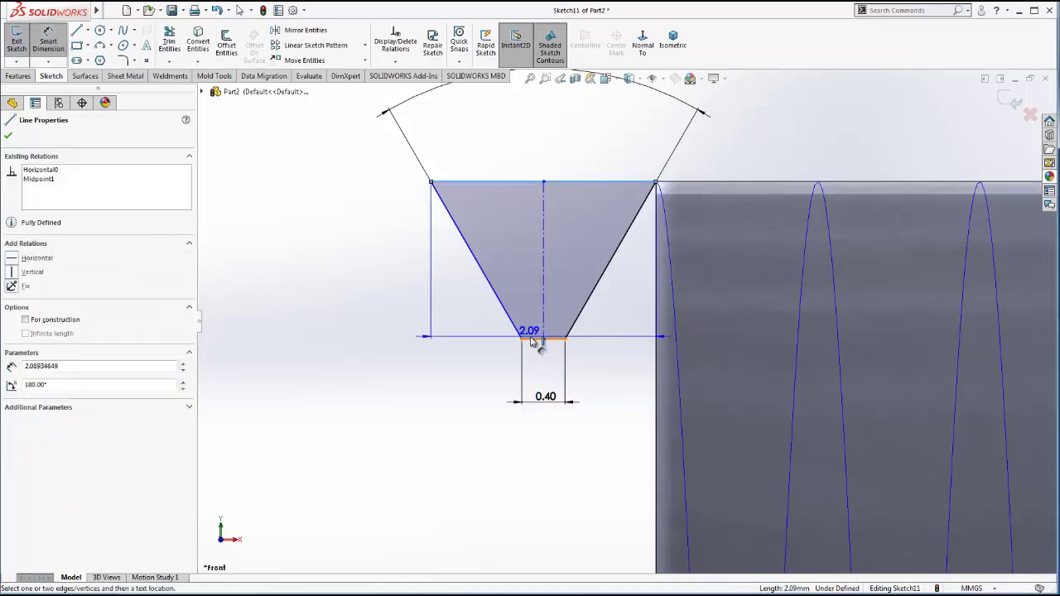
left_click(348, 294)
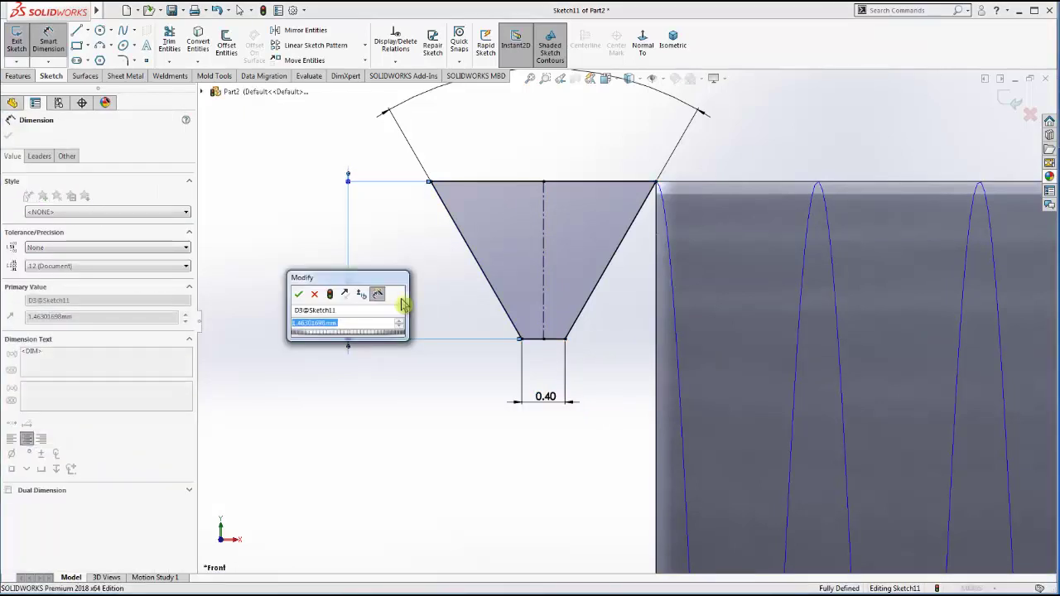
type("1")
key("Return")
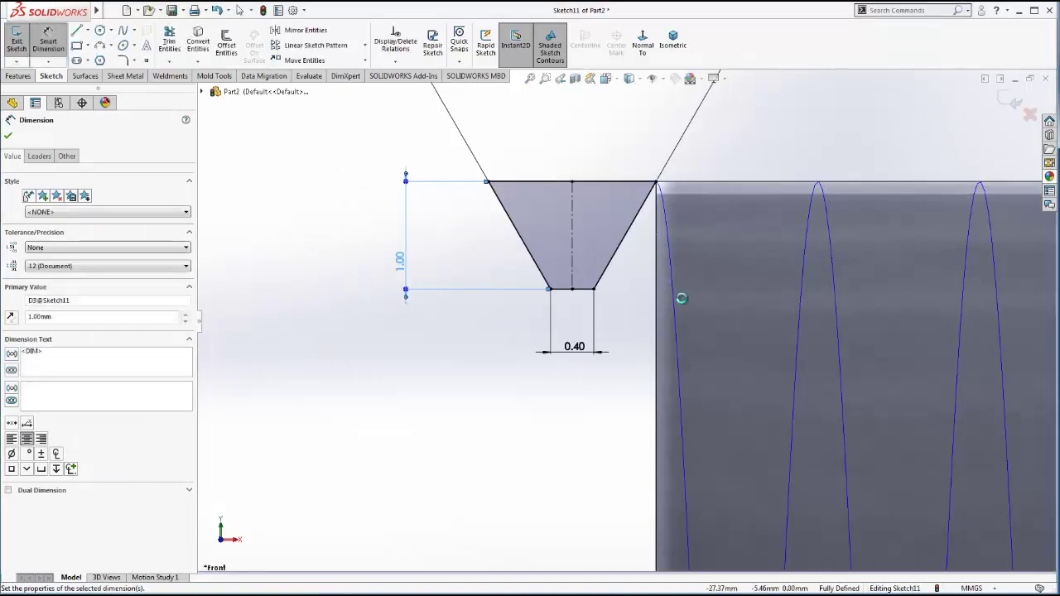
scroll(822, 298, "up", 3)
scroll(812, 350, "up", 2)
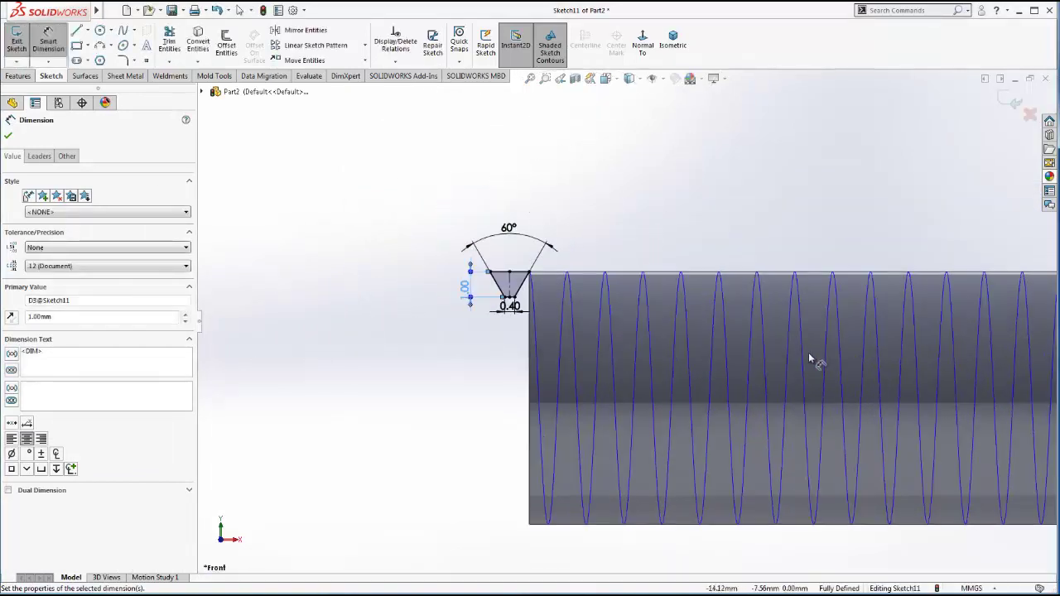
scroll(894, 362, "up", 2)
scroll(732, 329, "down", 2)
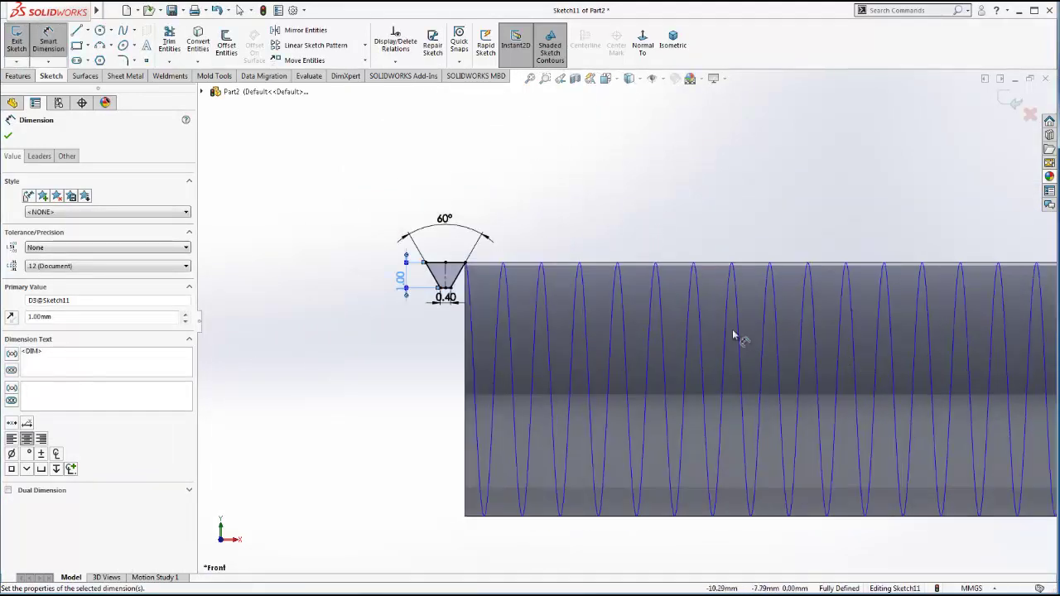
scroll(555, 301, "down", 2)
- Set the bottom width back to 0.30 mm and close the profile sketch
double_click(404, 309)
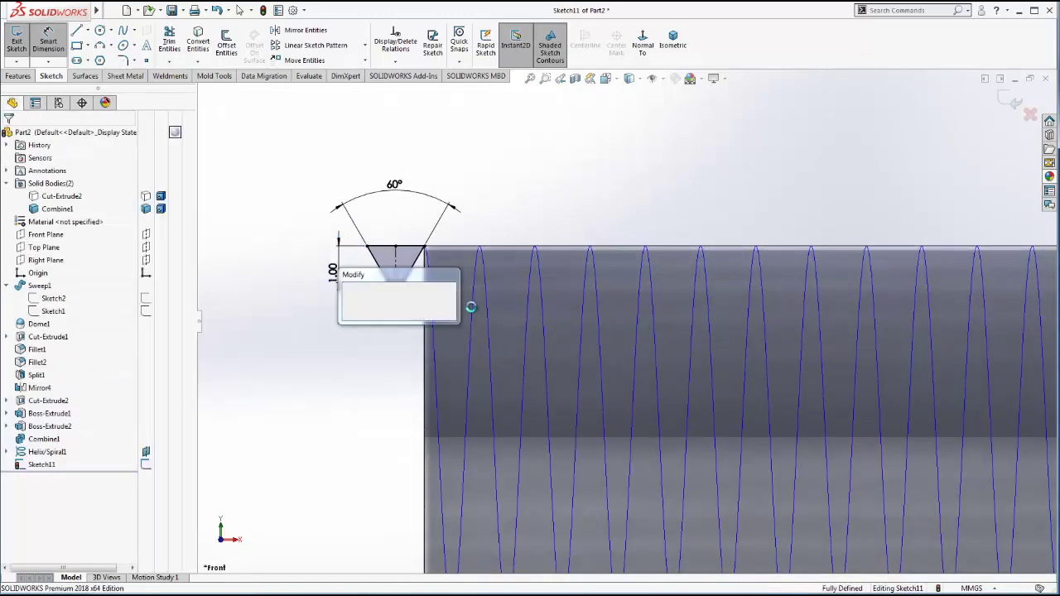
type("0.3")
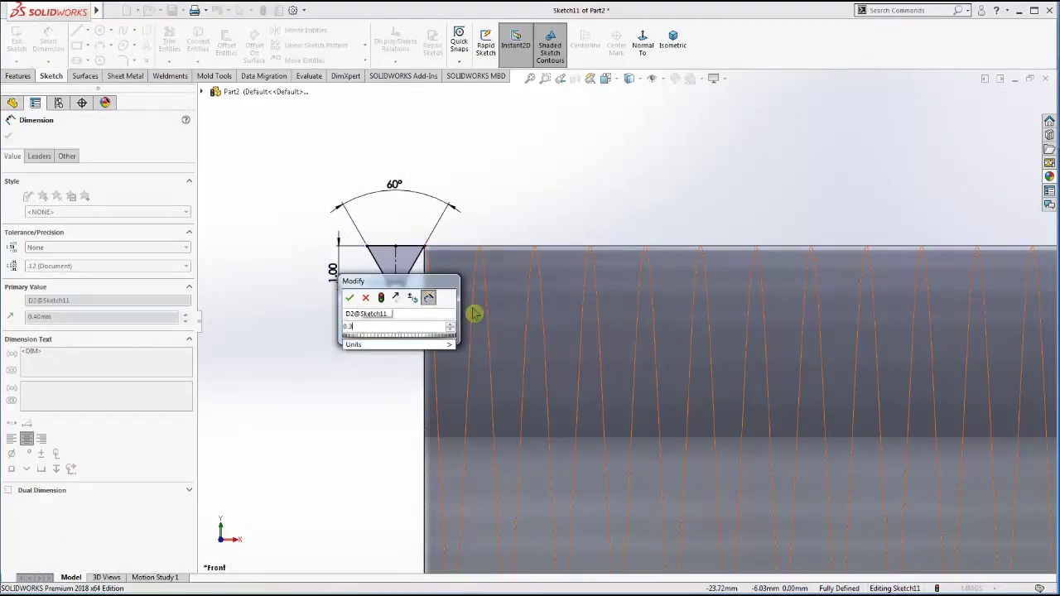
key("Return")
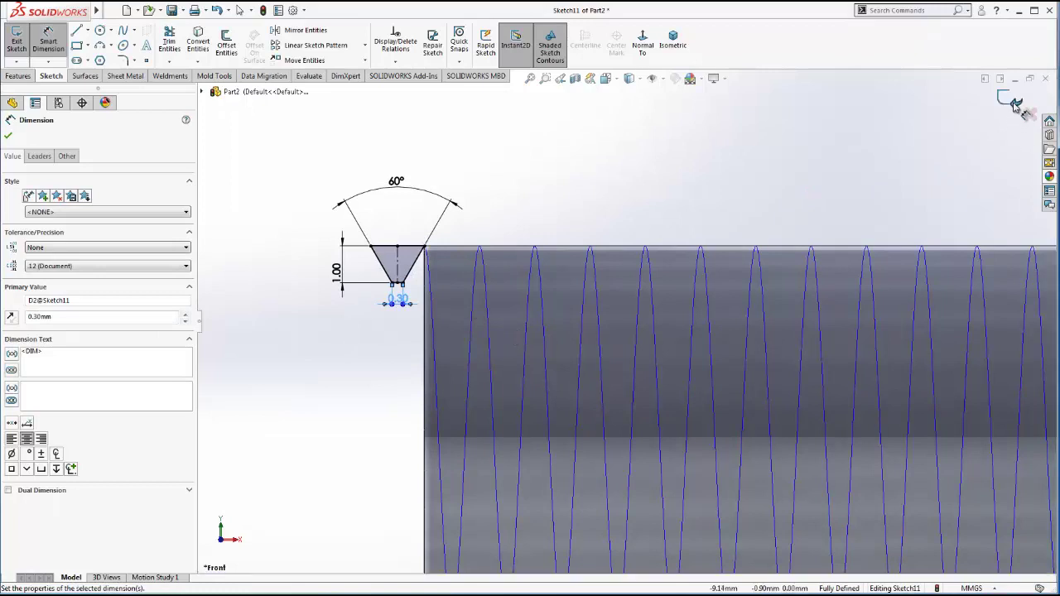
left_click(1010, 101)
mouse_move(779, 222)
middle_mouse_down()
mouse_move(736, 294)
mouse_move(712, 305)
mouse_move(764, 371)
mouse_move(785, 376)
middle_mouse_up()
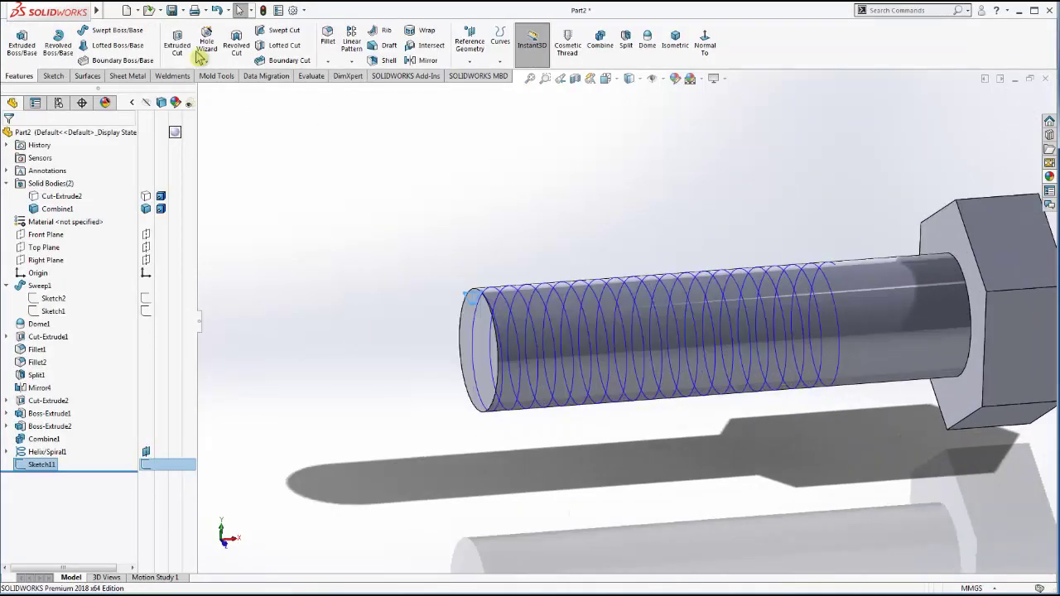
left_click(282, 30)
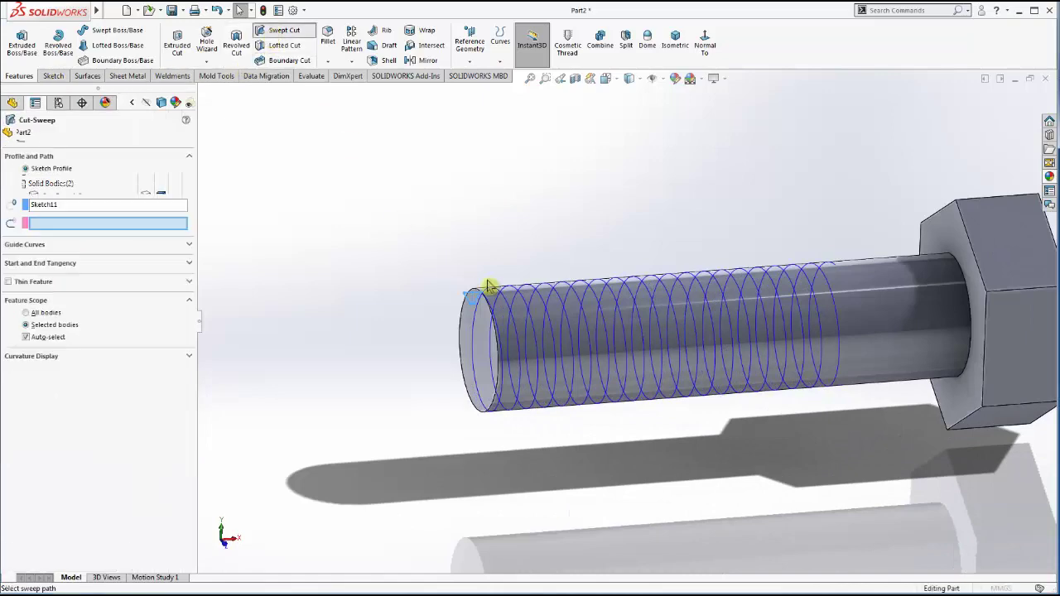
scroll(530, 303, "down", 4)
scroll(540, 312, "down", 1)
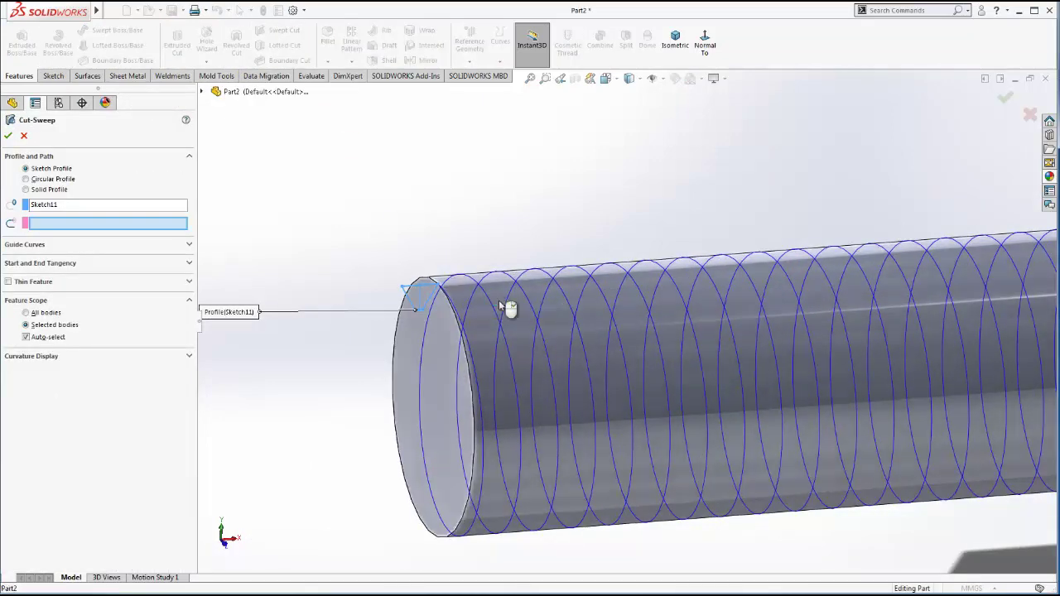
left_click(499, 303)
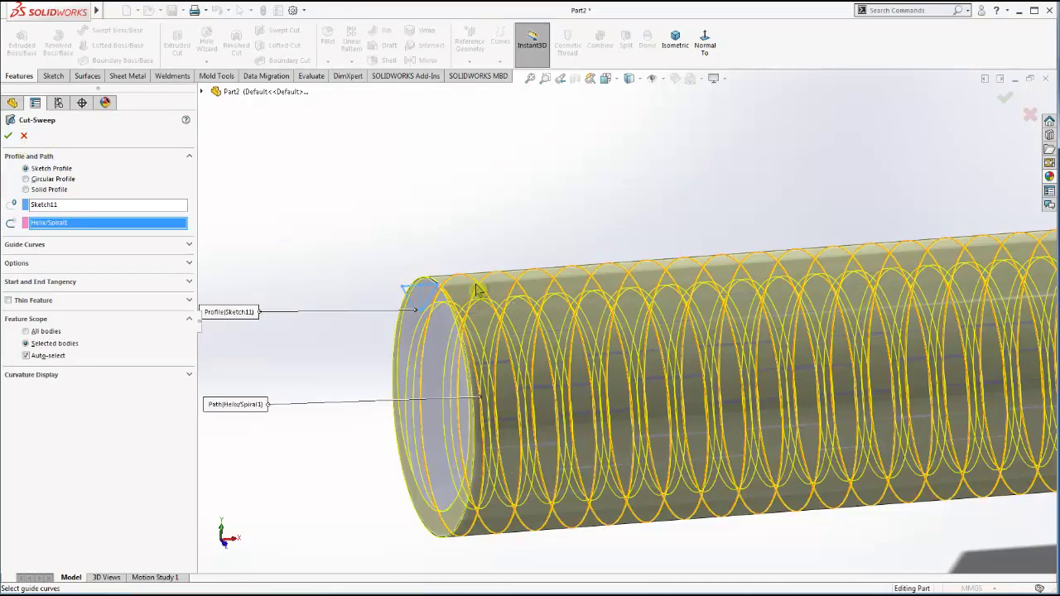
middle_click_drag(331, 232, 437, 260)
scroll(585, 325, "up", 2)
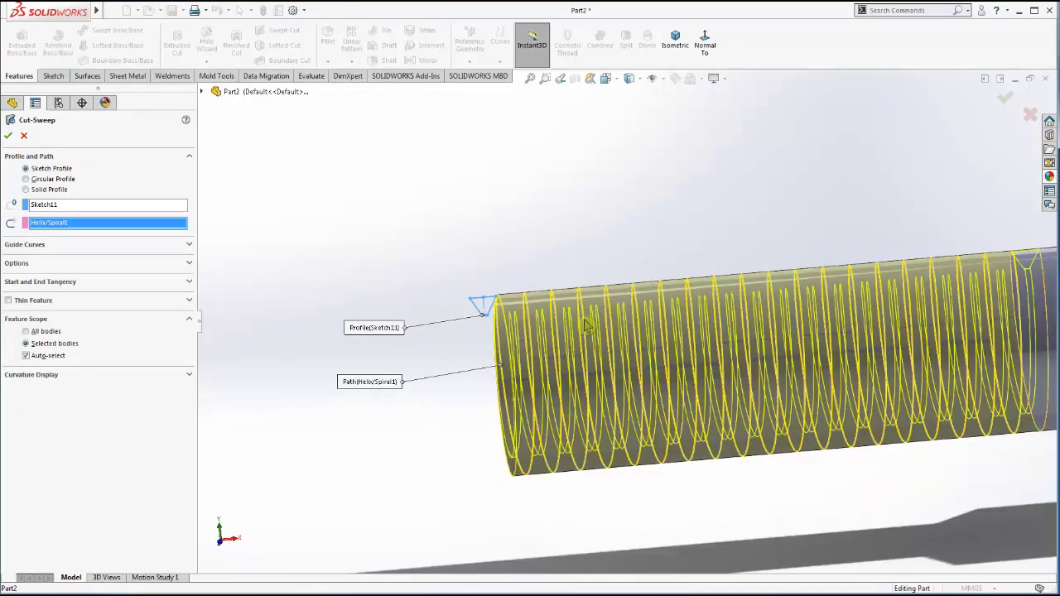
scroll(613, 335, "up", 2)
scroll(612, 335, "up", 2)
middle_click_drag(845, 356, 862, 380)
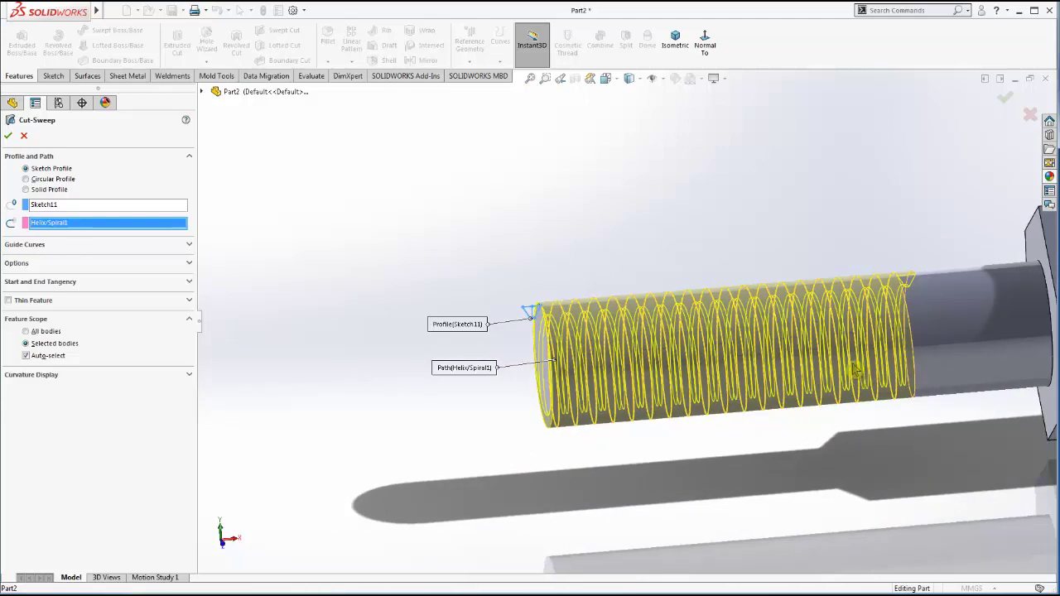
scroll(722, 338, "down", 2)
scroll(697, 336, "down", 2)
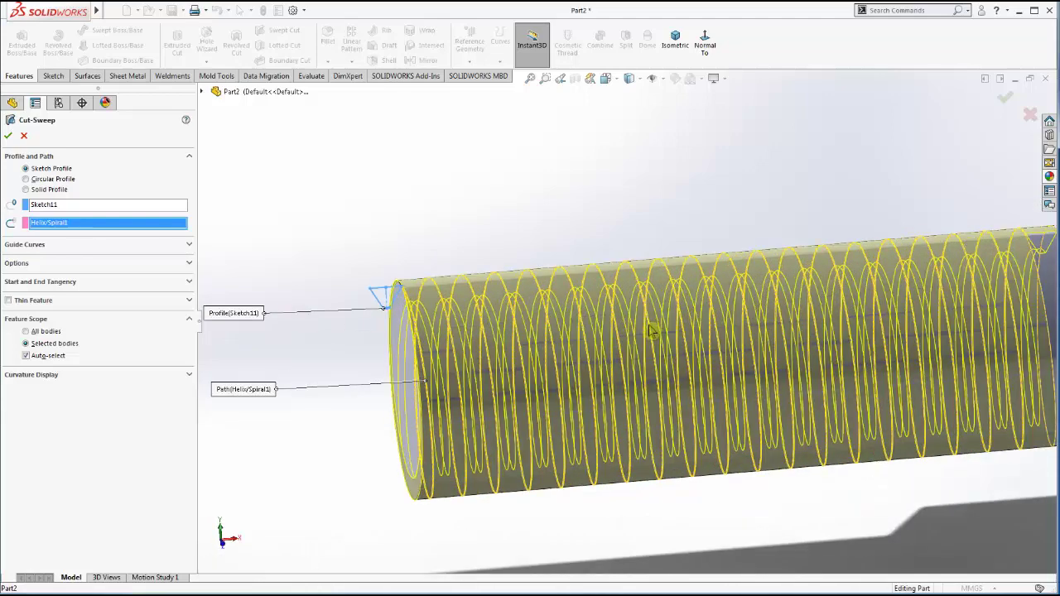
key("Escape")
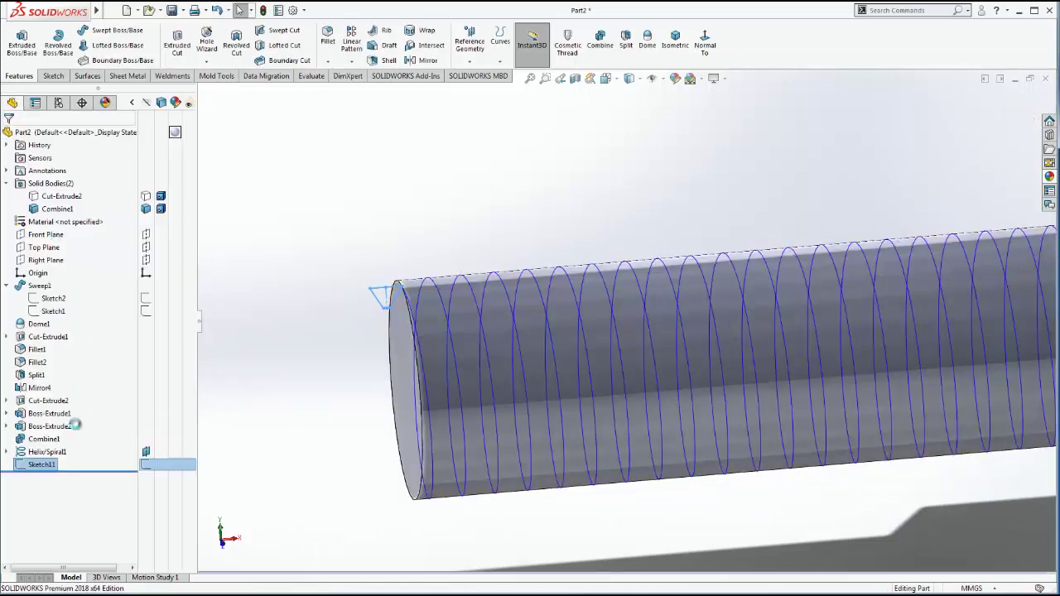
- Edit Sketch11 and change its bottom width from 0.30 to 0.40 mm
right_click(43, 472)
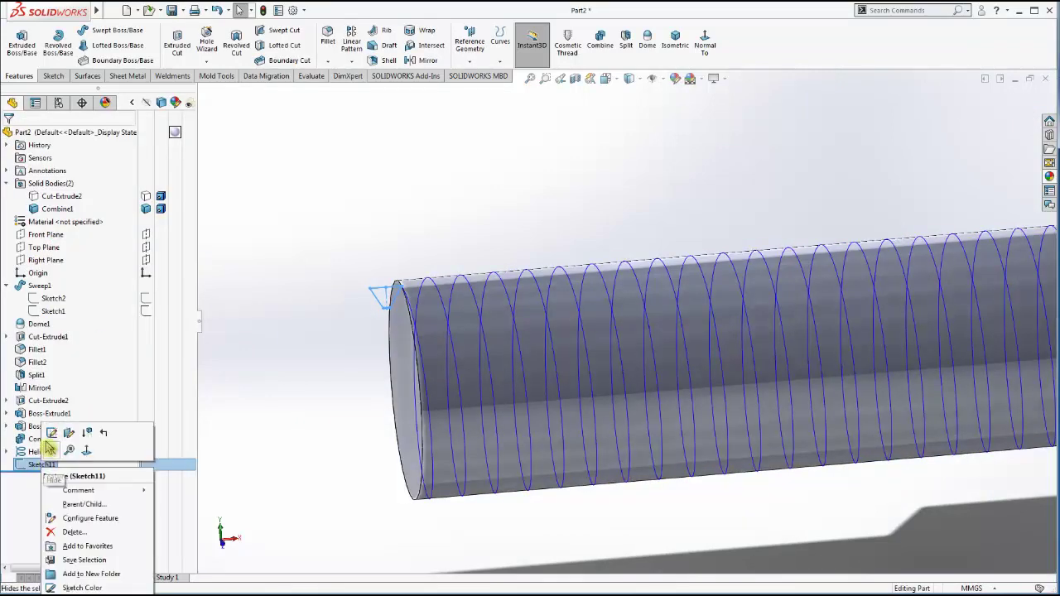
left_click(48, 437)
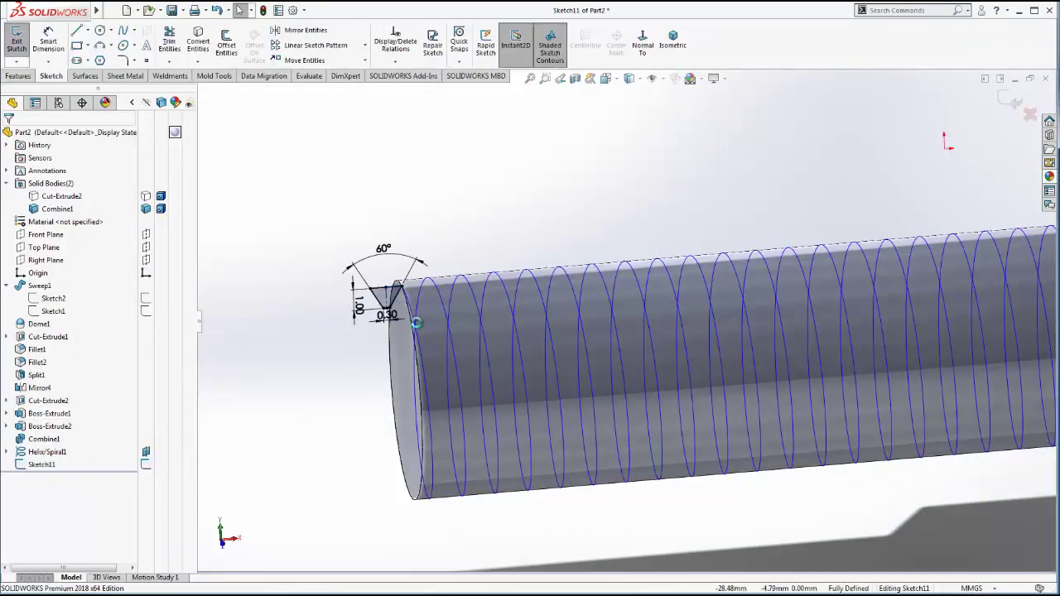
scroll(406, 337, "down", 1)
middle_click_drag(396, 336, 395, 272)
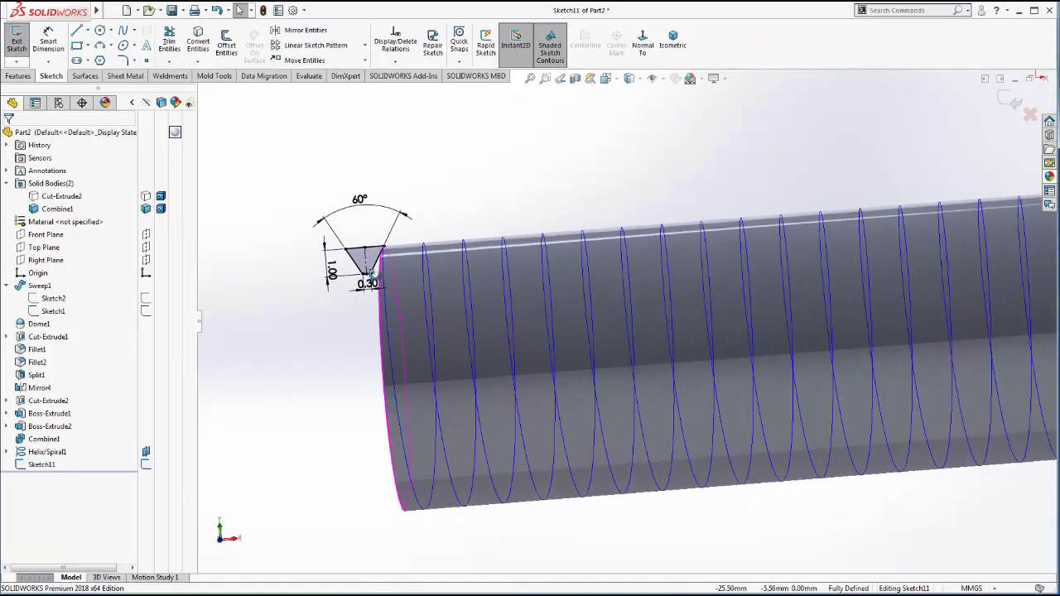
scroll(395, 272, "down", 1)
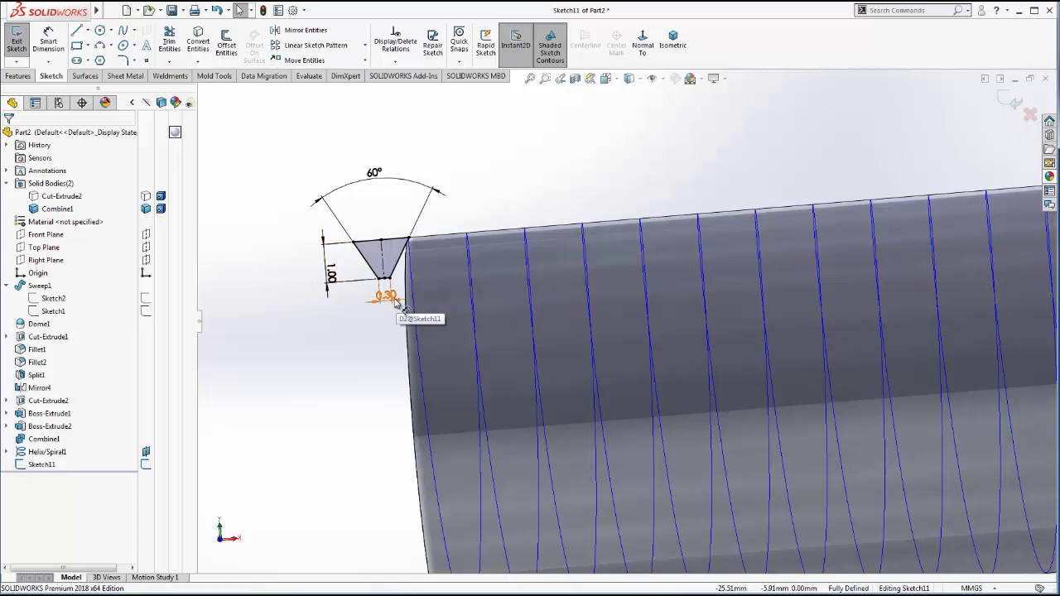
double_click(389, 296)
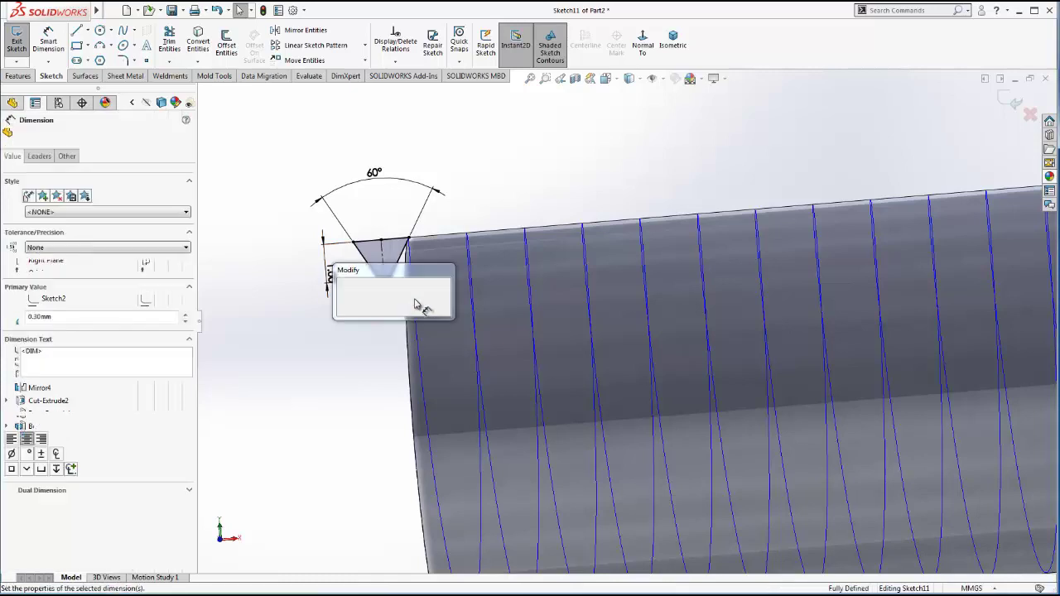
type("0.4")
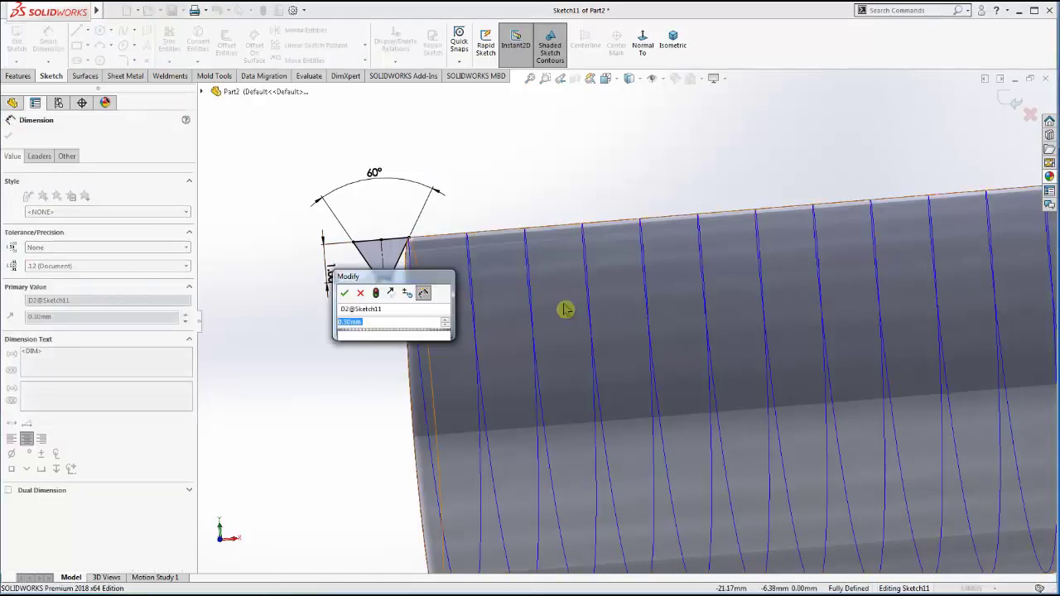
key("Return")
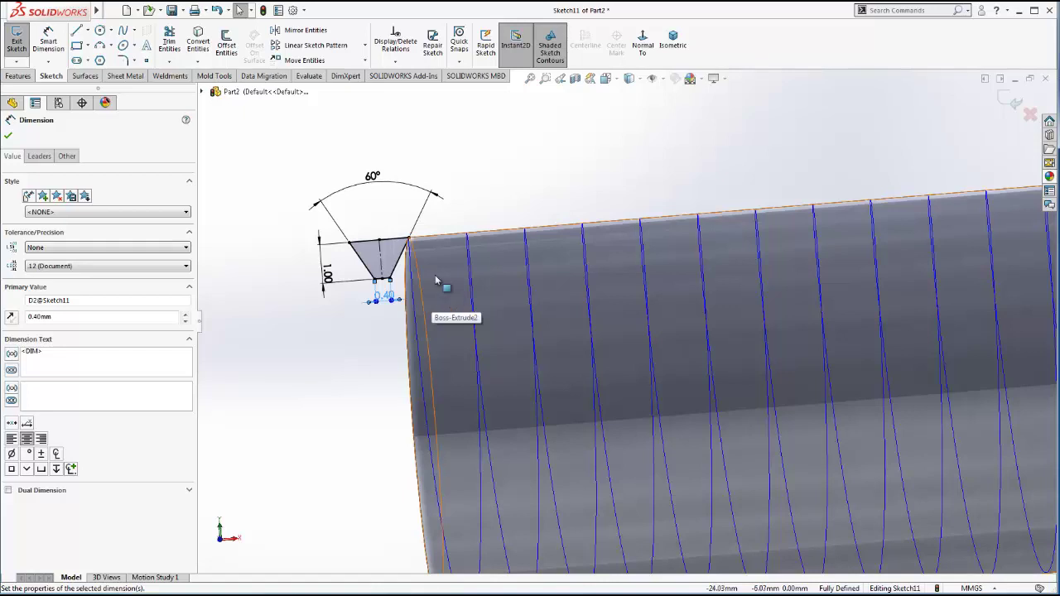
- Change the profile's side angle from 60° to 50° and close the sketch
double_click(379, 187)
type("50")
key("Return")
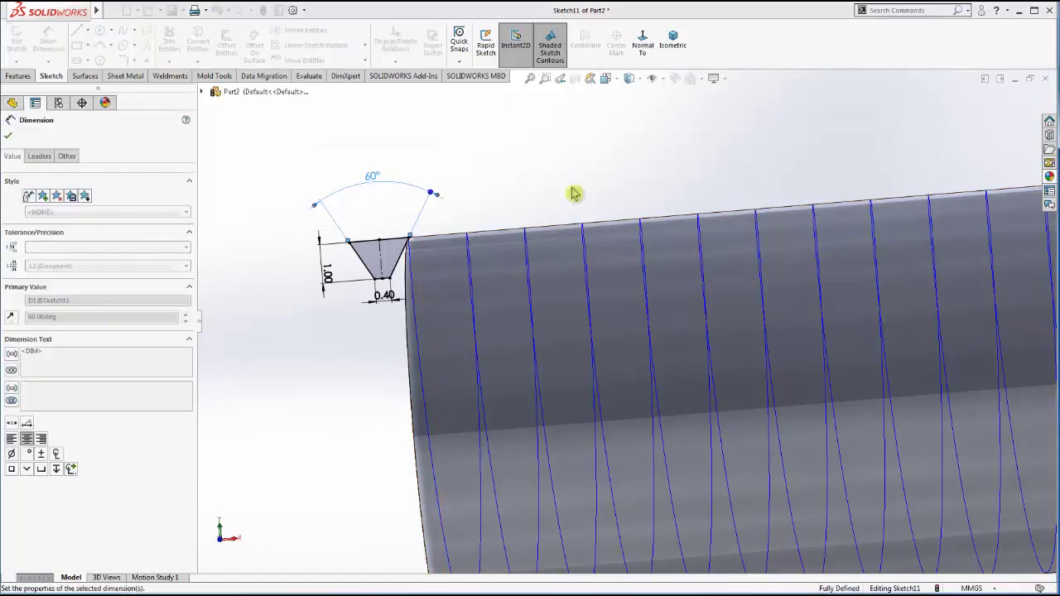
left_click(1018, 101)
left_click(1018, 101)
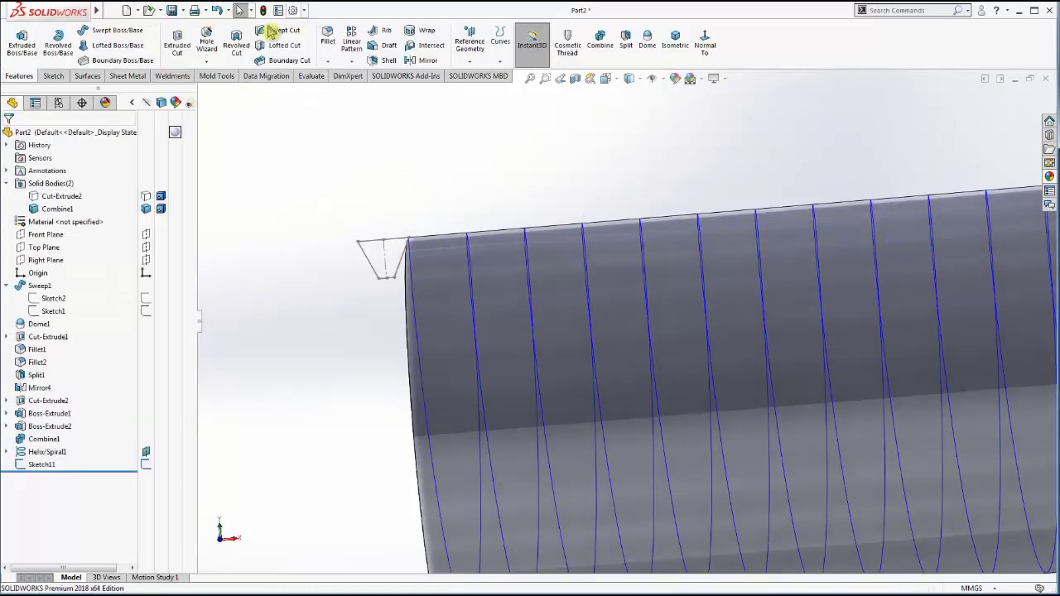
- Create Cut-Sweep1 by sweeping the Sketch11 profile along Helix/Spiral1
left_click(284, 30)
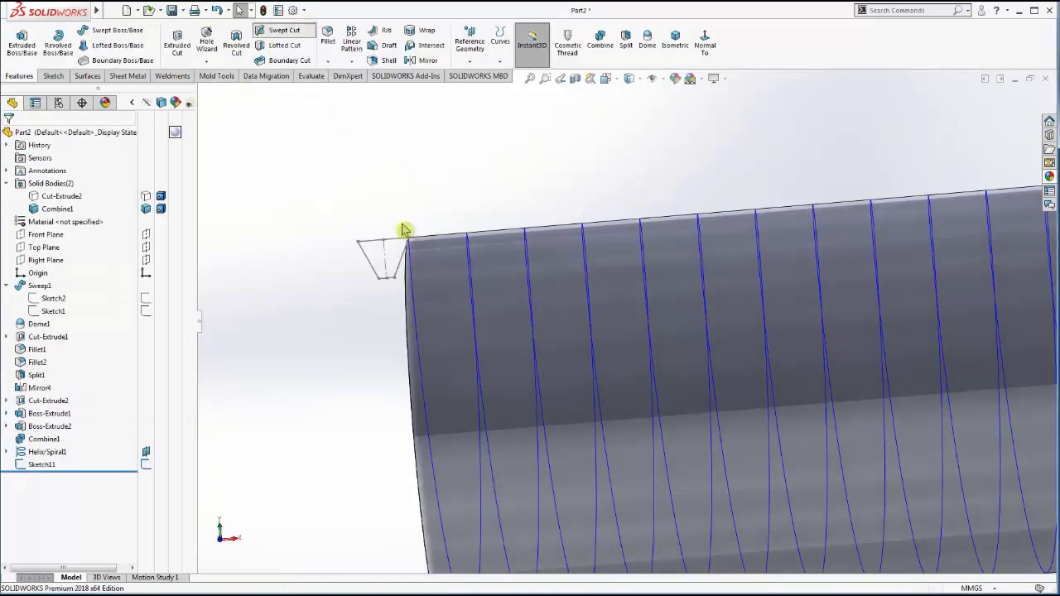
left_click(474, 270)
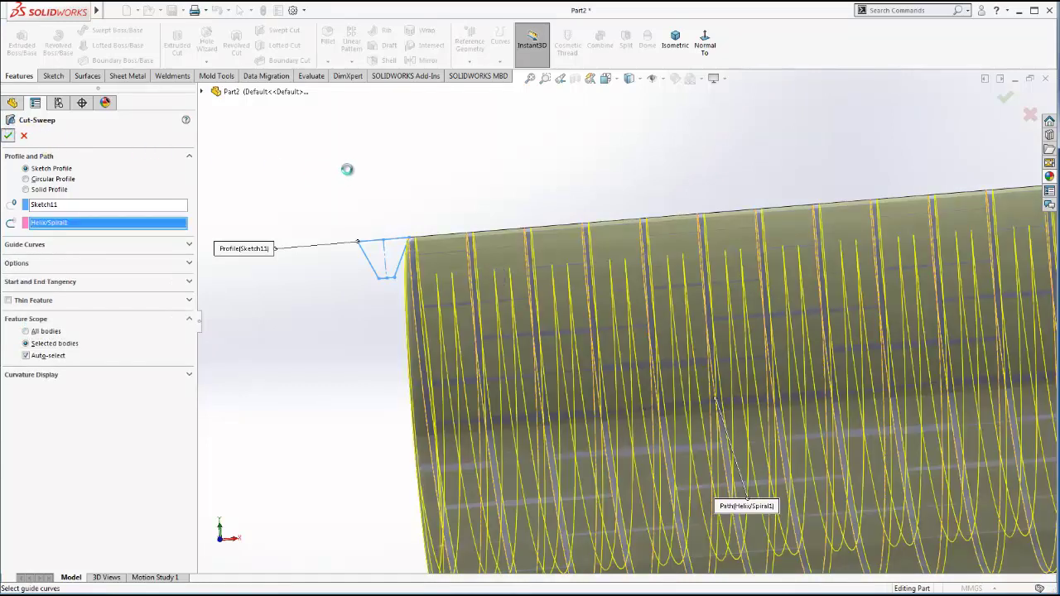
key("Return")
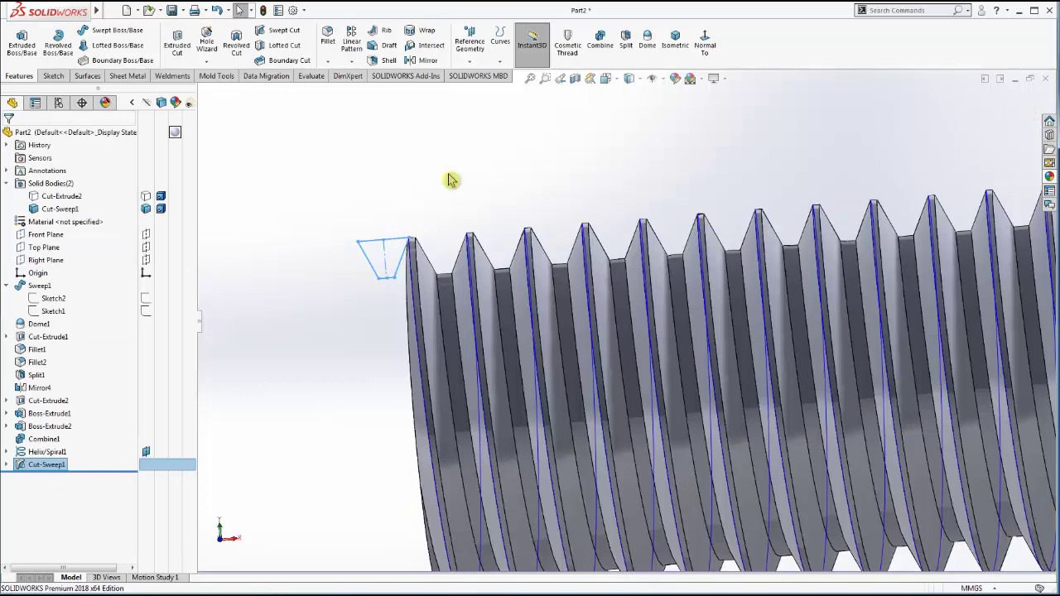
- Zoom and orbit around the bolt to inspect the new threads and shaft end
scroll(539, 224, "up", 3)
scroll(605, 241, "up", 2)
scroll(679, 279, "up", 2)
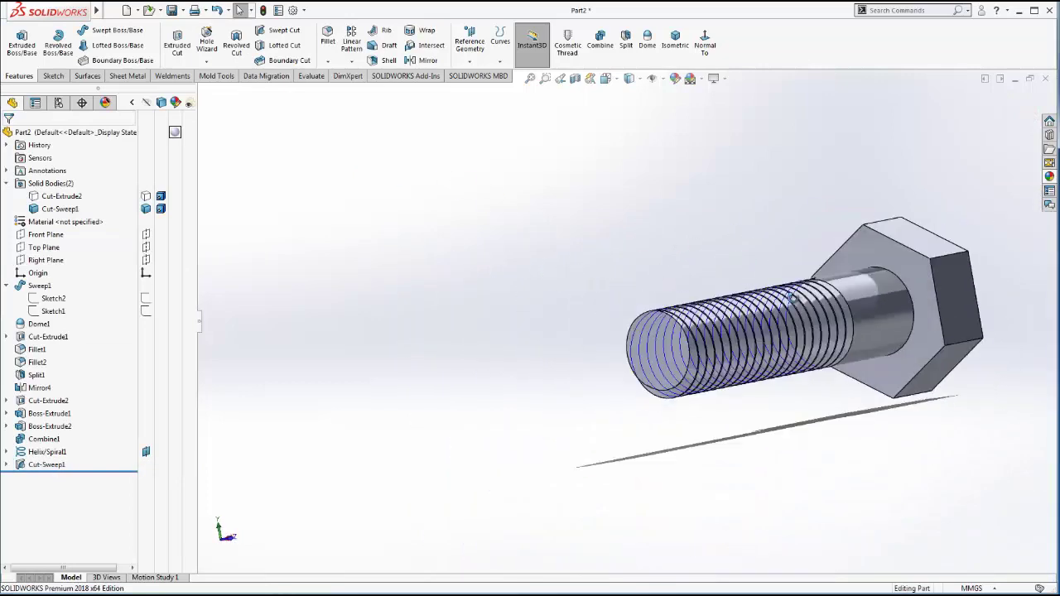
mouse_move(791, 296)
middle_mouse_down()
mouse_move(804, 420)
mouse_move(804, 355)
mouse_move(703, 336)
mouse_move(683, 424)
mouse_move(670, 393)
middle_mouse_up()
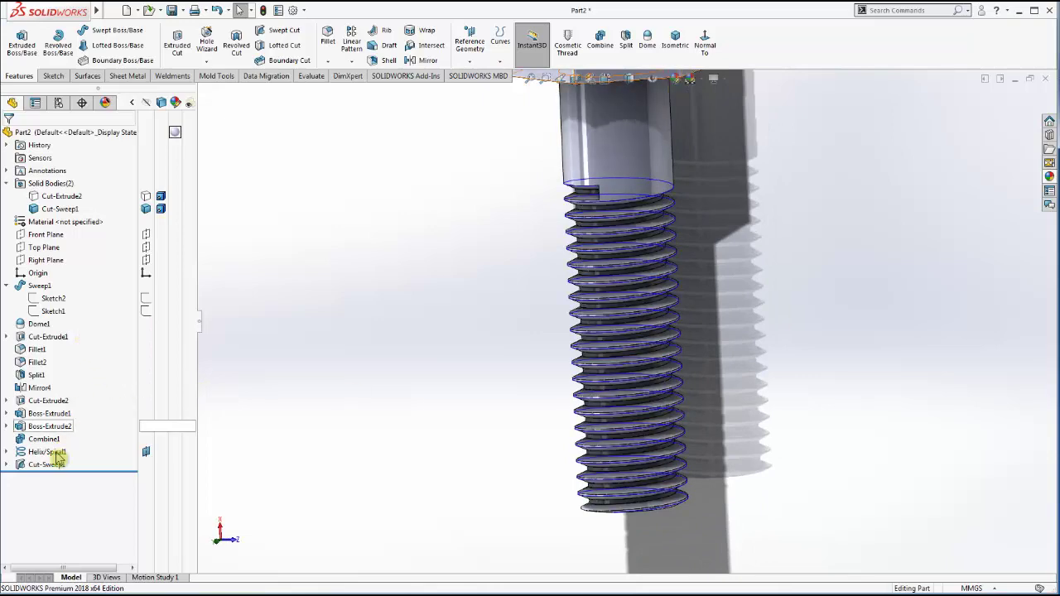
scroll(580, 331, "up", 3)
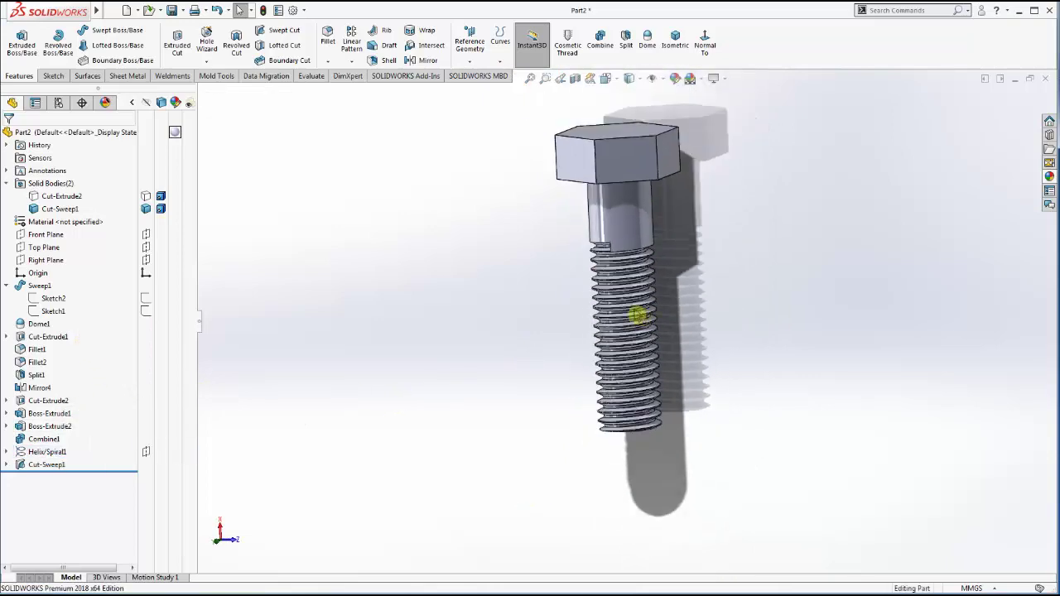
mouse_move(637, 314)
middle_mouse_down()
mouse_move(551, 307)
mouse_move(684, 308)
mouse_move(714, 349)
middle_mouse_up()
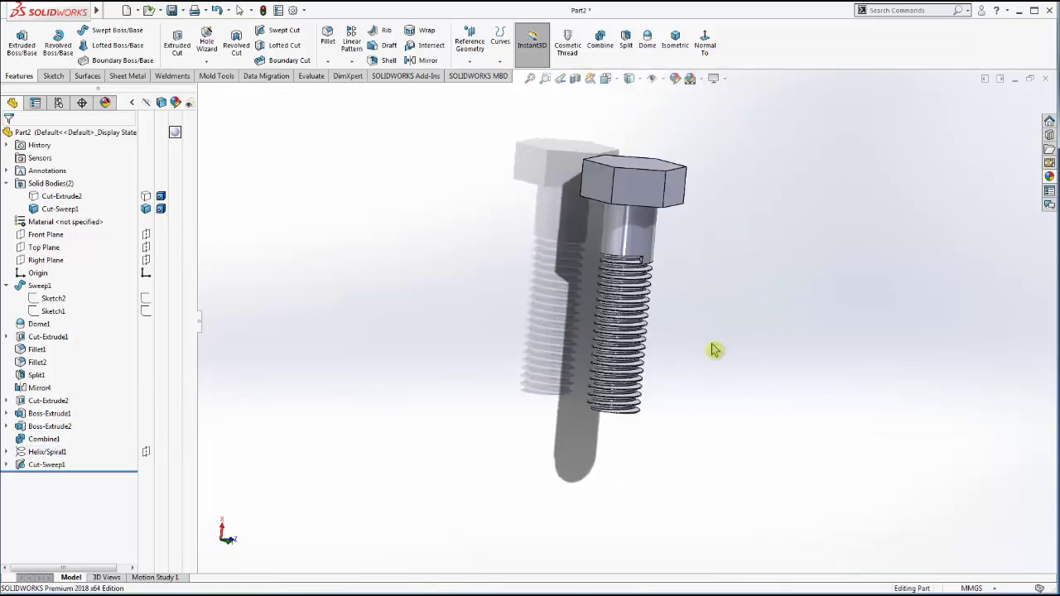
scroll(643, 412, "down", 3)
scroll(587, 428, "down", 3)
mouse_move(587, 428)
middle_mouse_down()
mouse_move(532, 324)
mouse_move(506, 357)
mouse_move(468, 362)
mouse_move(519, 362)
middle_mouse_up()
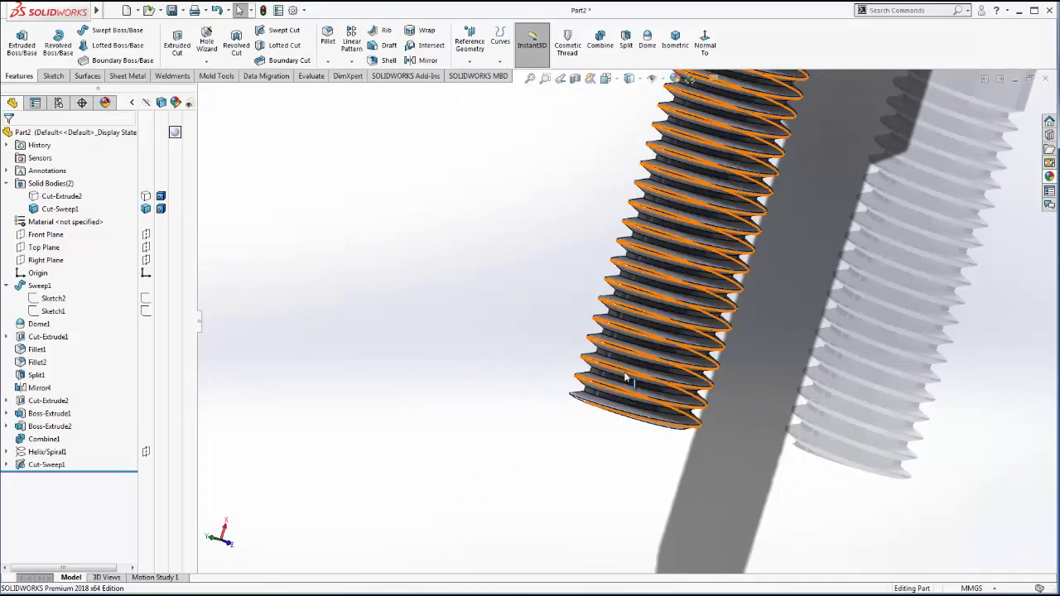
middle_click_drag(626, 378, 558, 373)
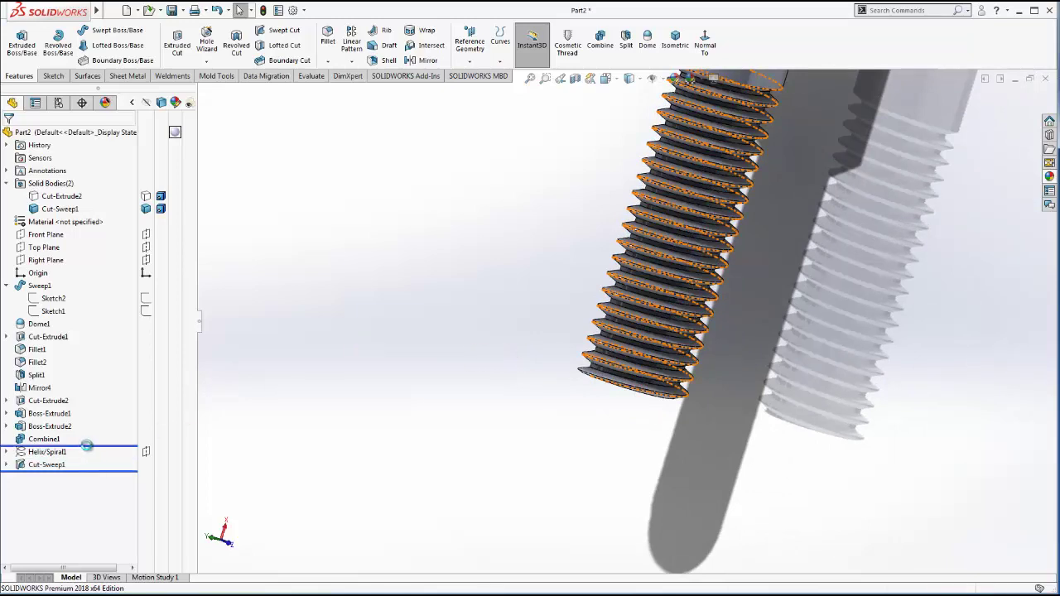
- Roll back above the helix and add a 0.50 mm × 45° chamfer to the bolt tip edge
left_click_drag(87, 446, 87, 446)
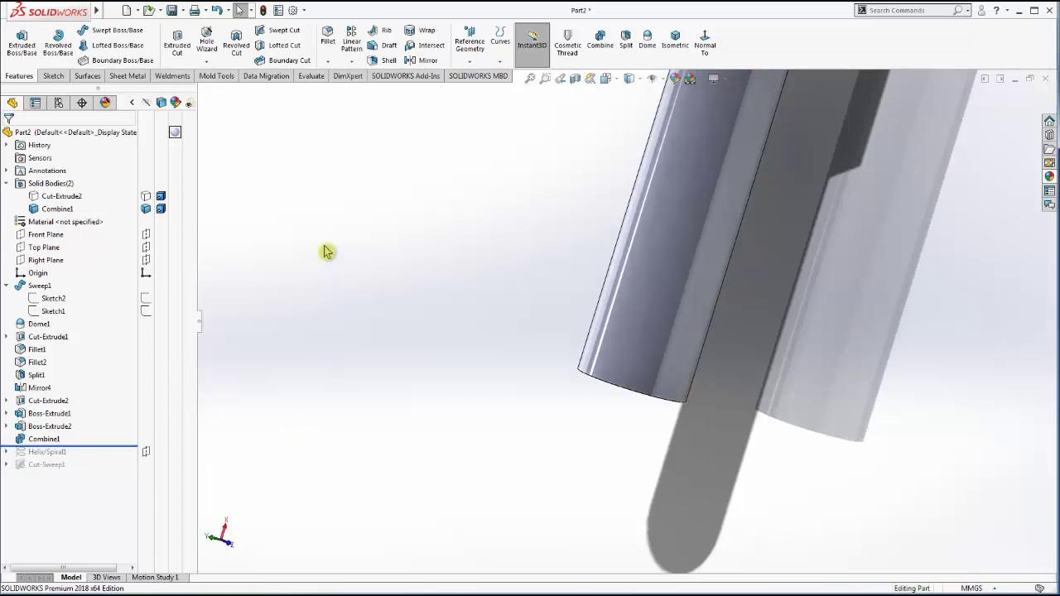
left_click(329, 61)
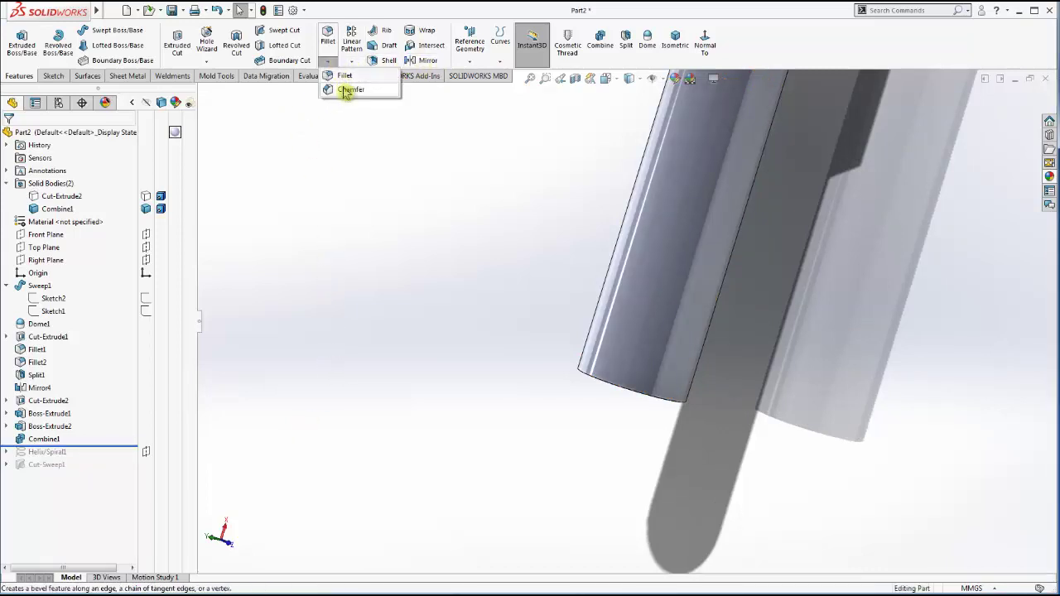
left_click(346, 93)
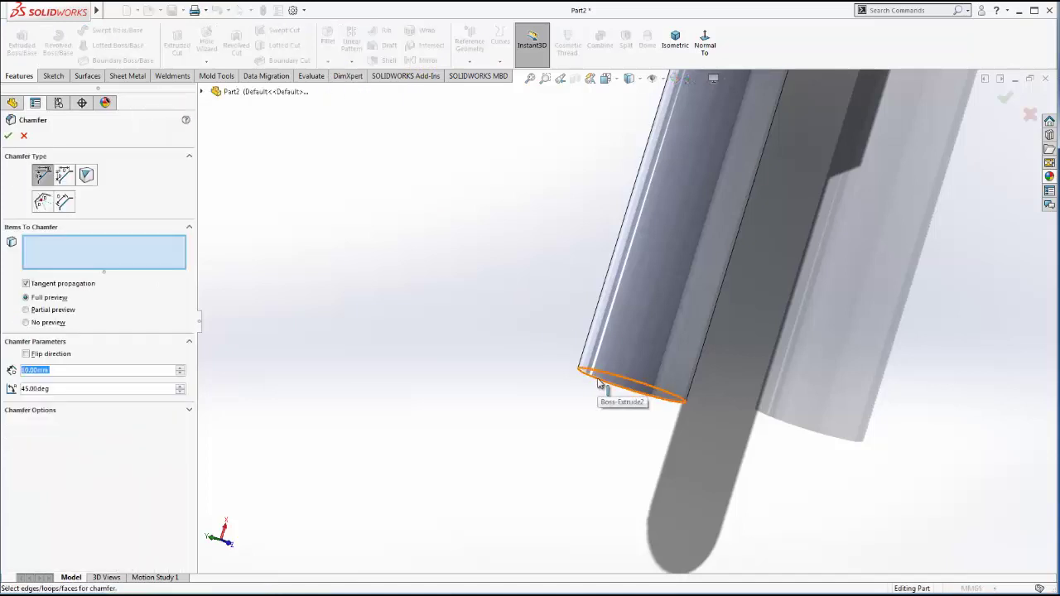
left_click(600, 382)
left_click(69, 373)
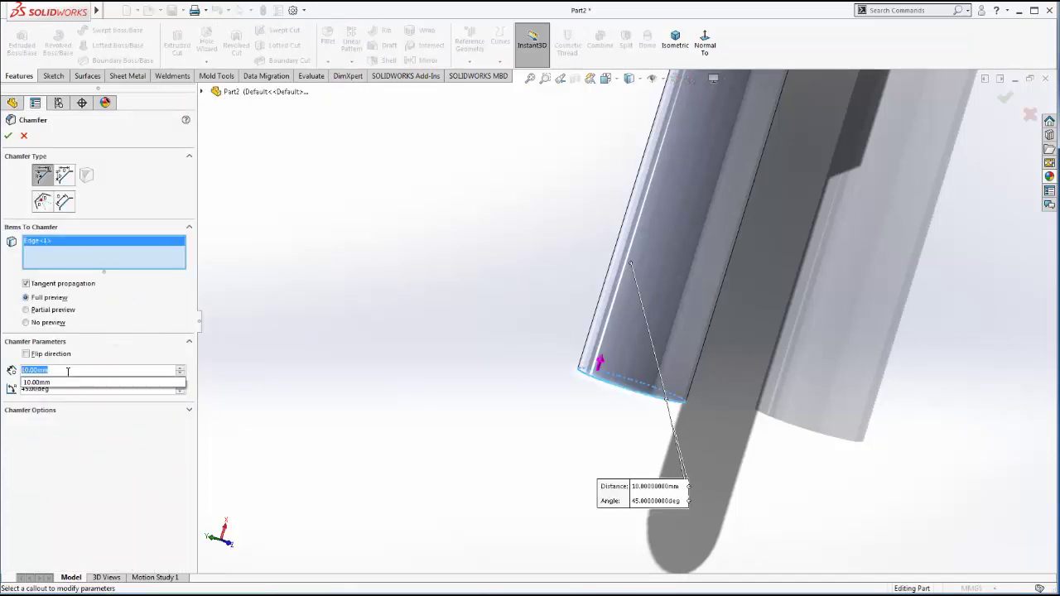
type("0.1")
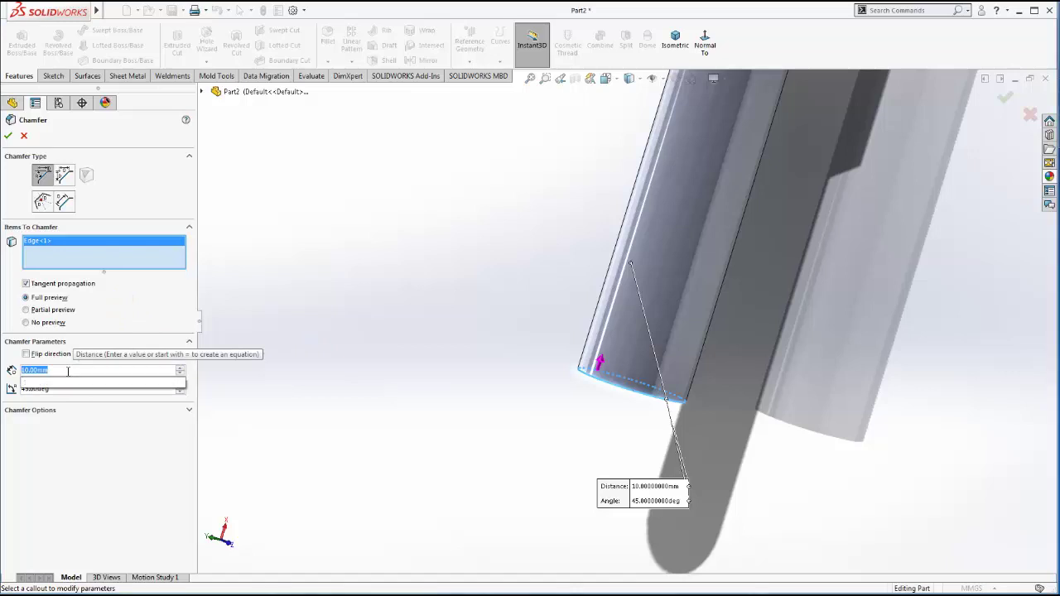
key("BackSpace")
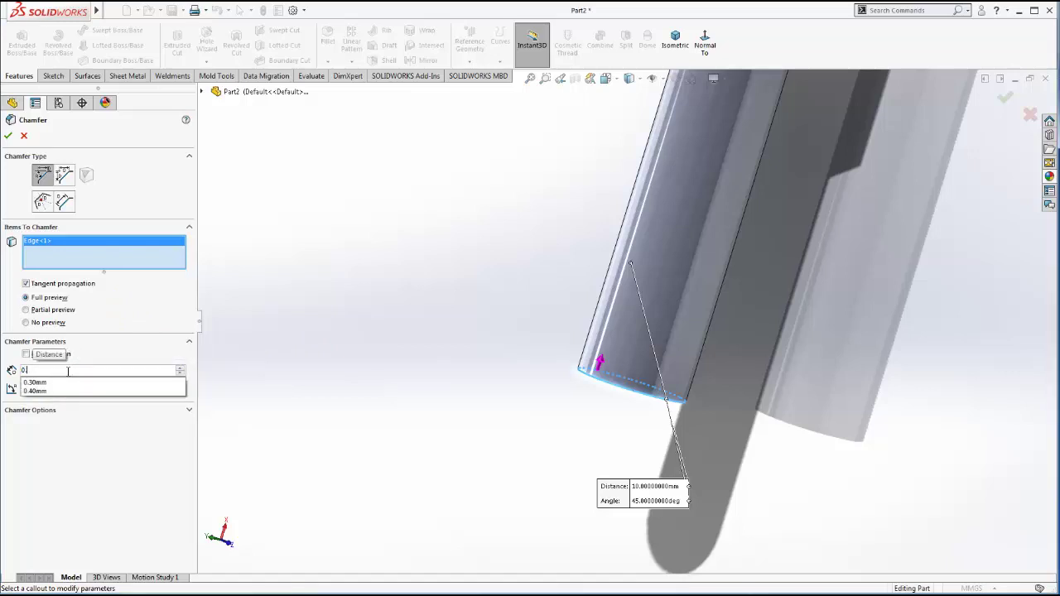
type(".5")
key("Return")
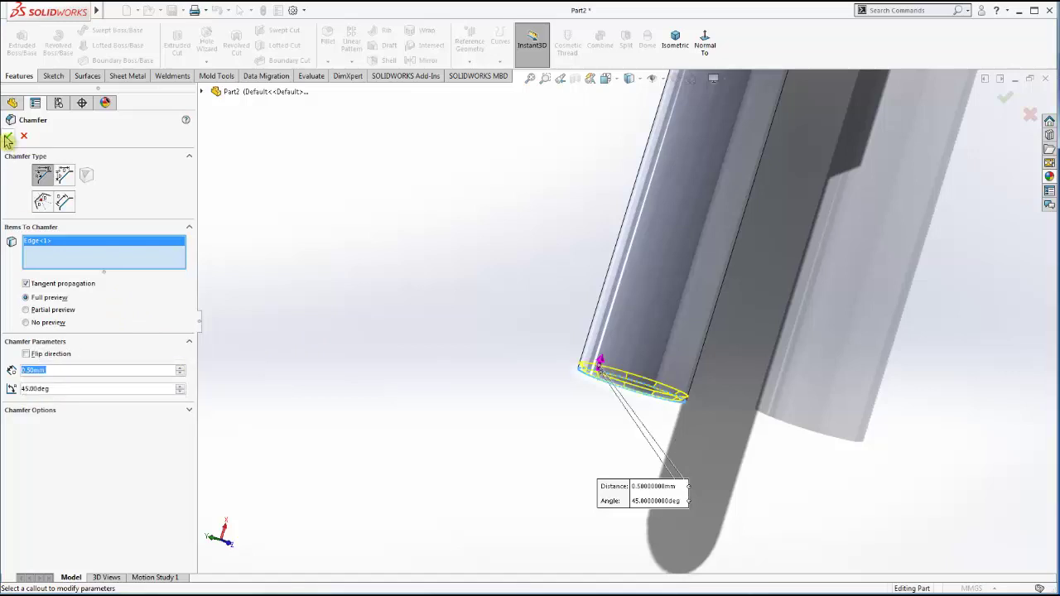
left_click(7, 137)
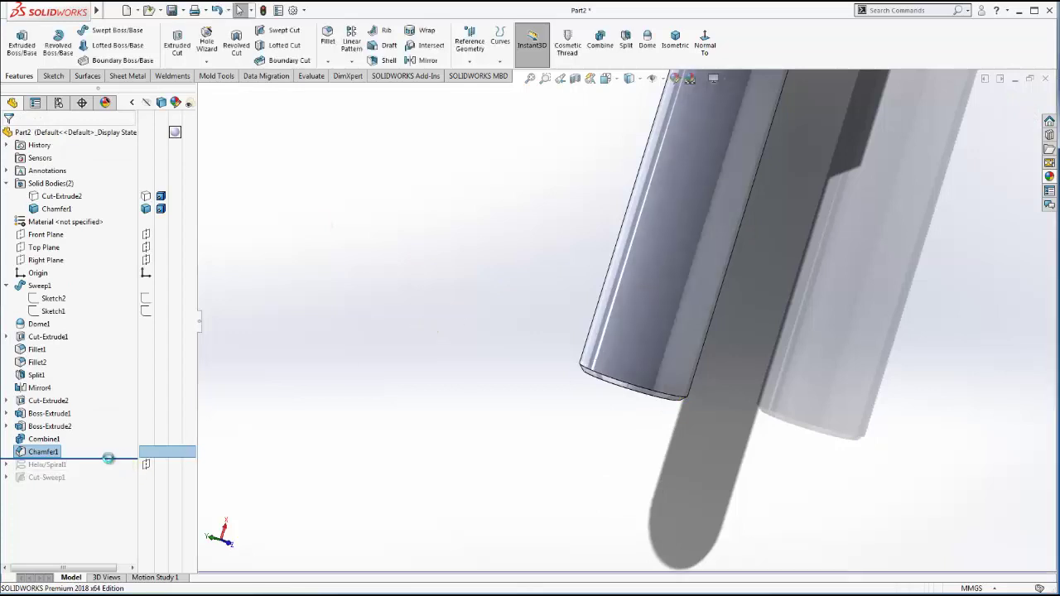
- Roll the feature tree forward past the chamfer so the helix and thread cut are active again
middle_click_drag(609, 428, 598, 314)
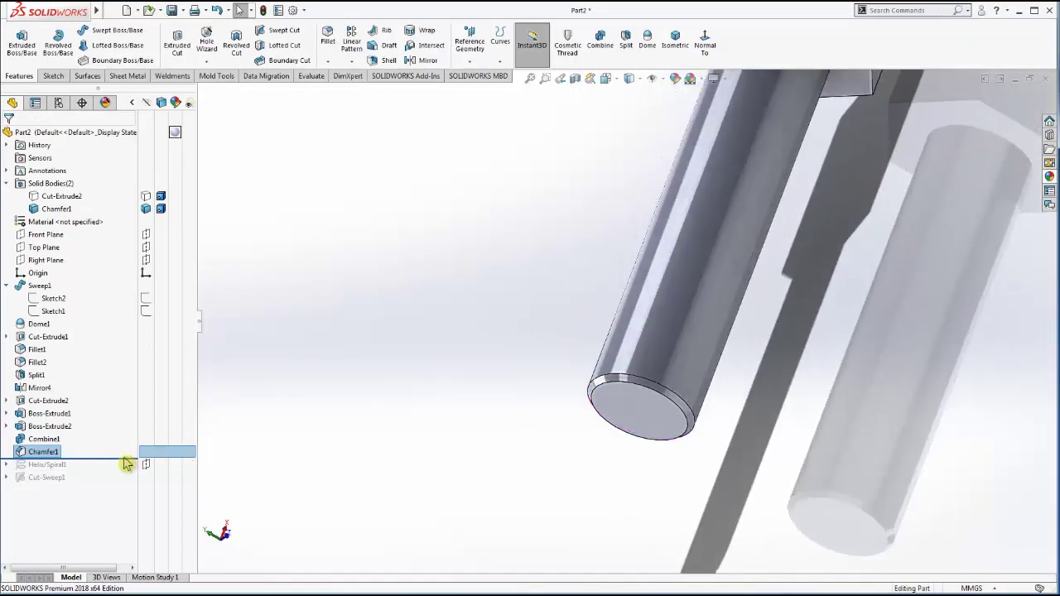
left_click_drag(125, 459, 114, 480)
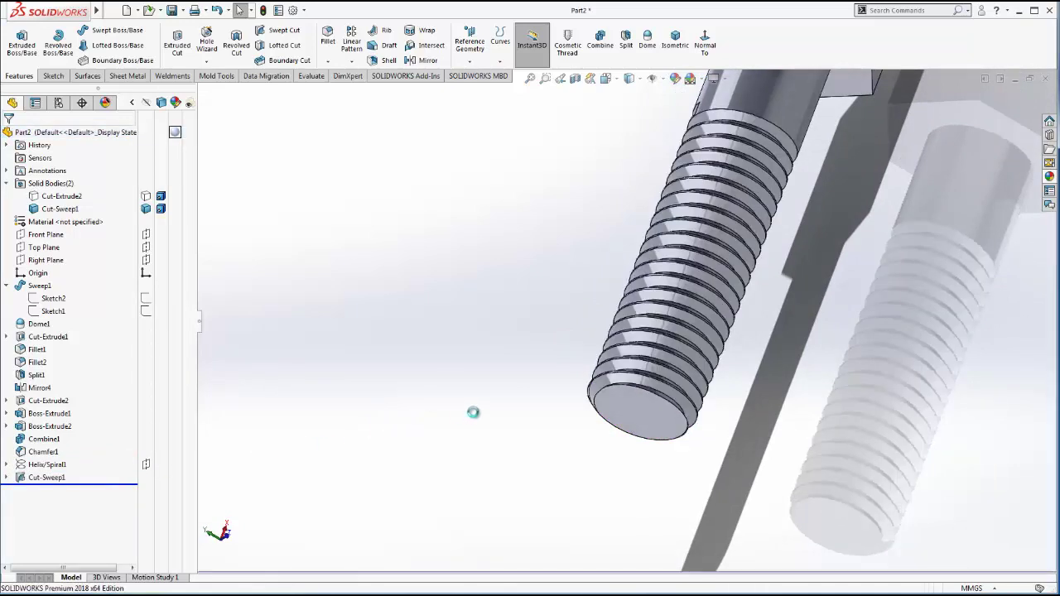
scroll(601, 386, "up", 5)
middle_click_drag(679, 307, 691, 313)
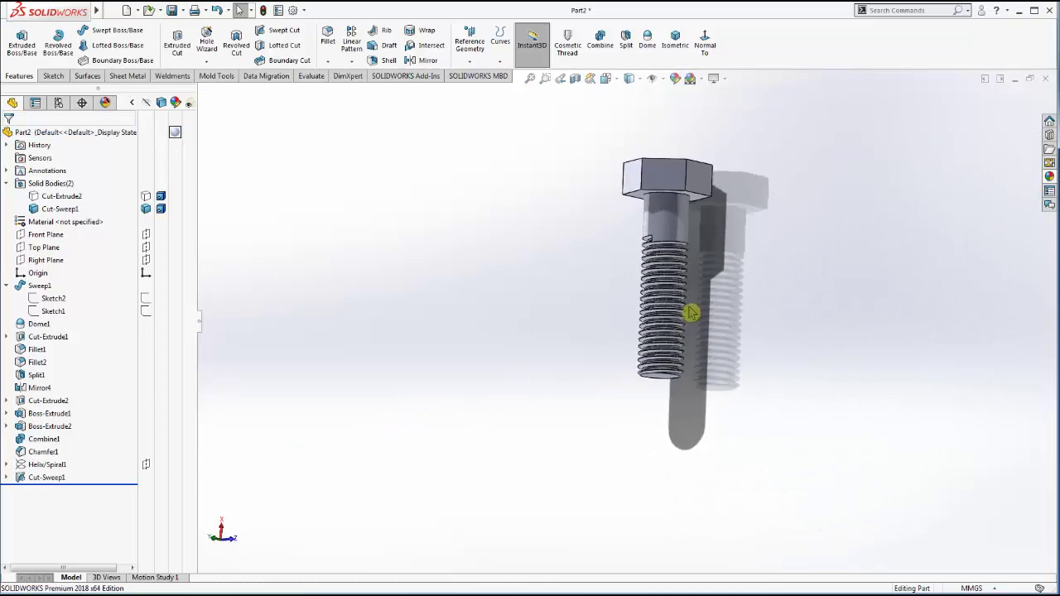
scroll(692, 313, "down", 3)
scroll(622, 319, "down", 2)
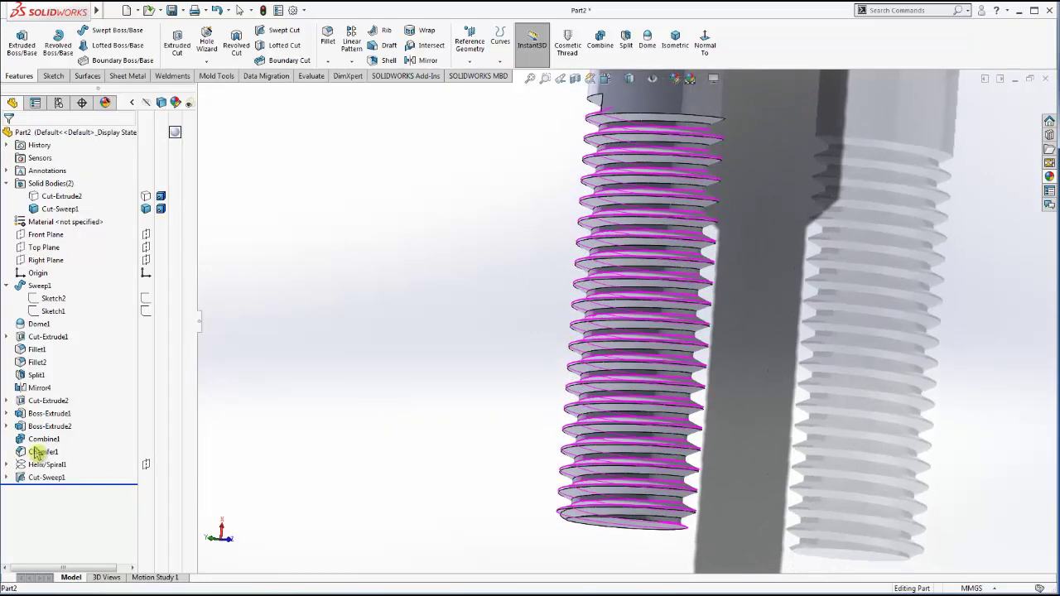
- Expand Helix/Spiral1 and Cut-Sweep1 and view the Sketch11 profile plane face-on
left_click(7, 465)
left_click(51, 478)
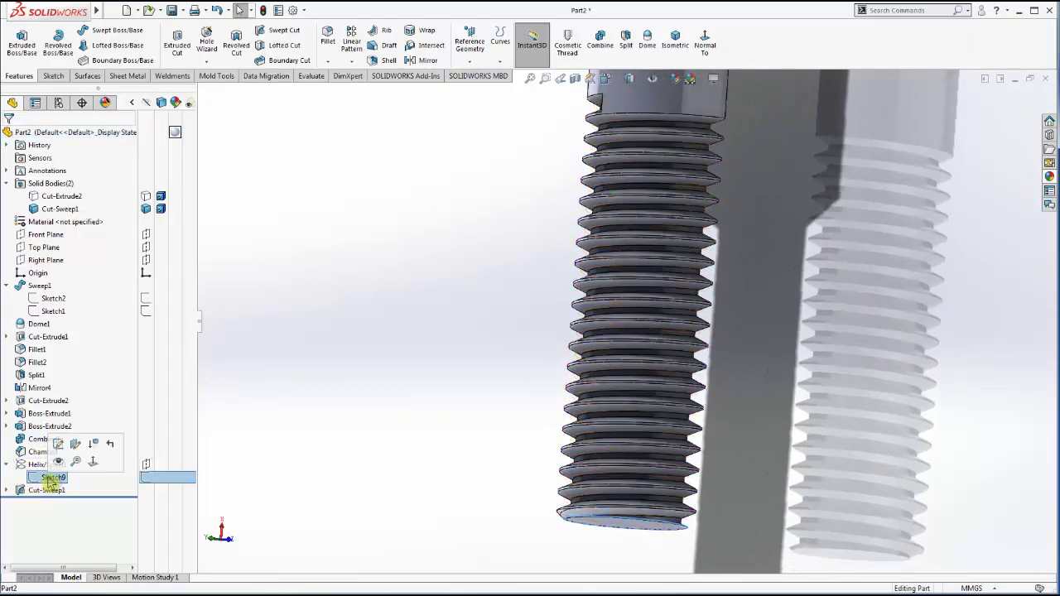
left_click(295, 493)
left_click(7, 491)
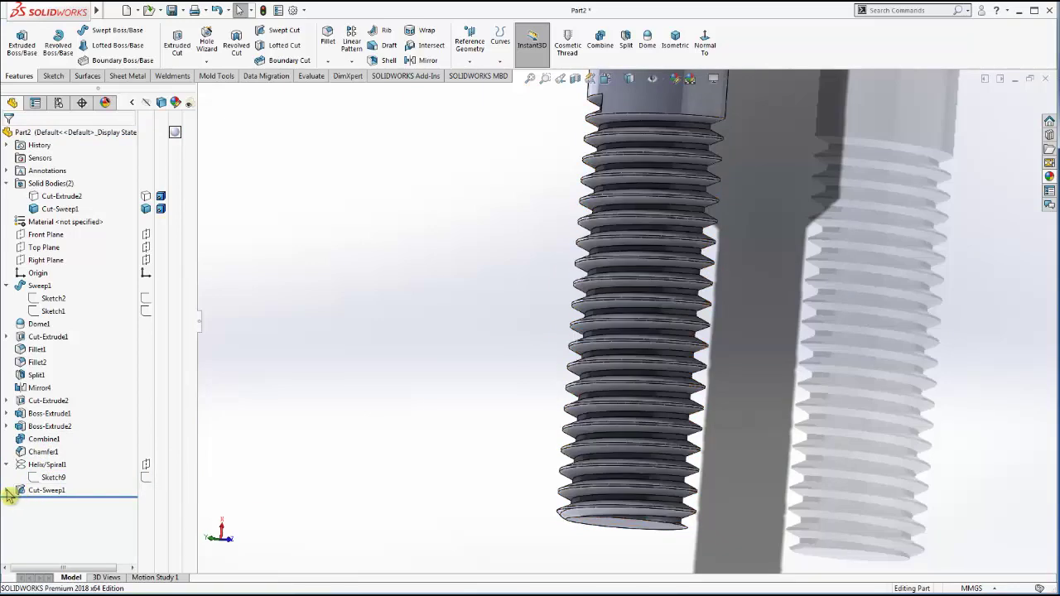
left_click(56, 503)
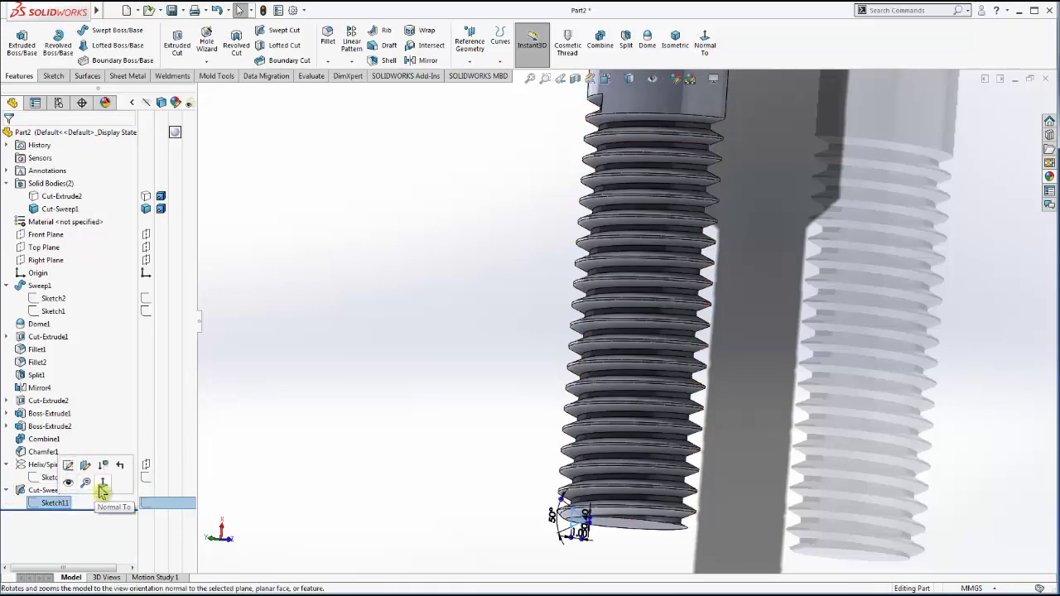
left_click(101, 488)
right_click(53, 504)
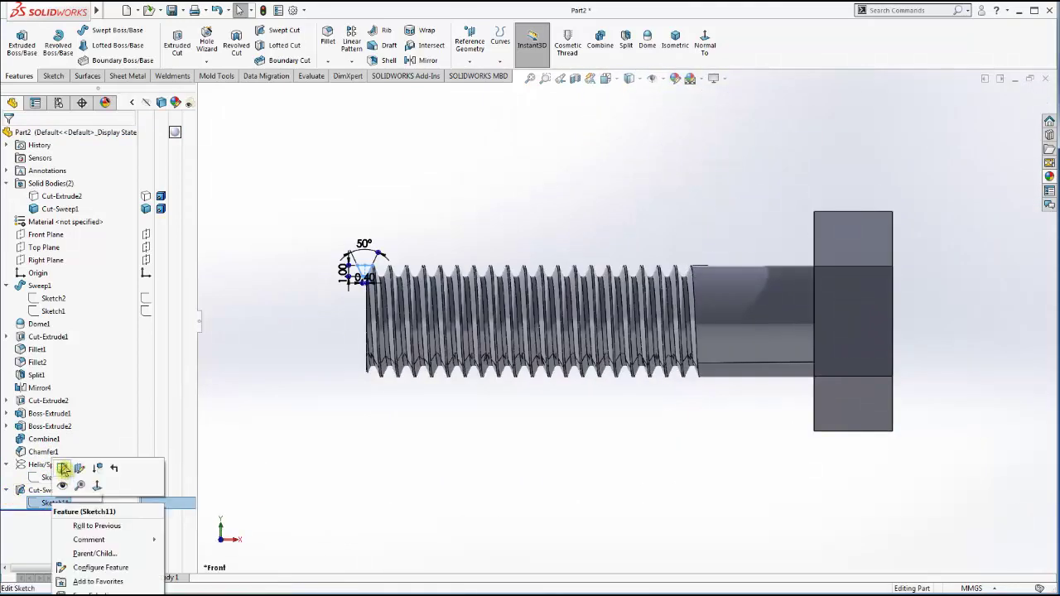
- Edit Sketch11, change the 0.40 mm bottom width to 0.30 mm, and rebuild the thread cut
left_click(63, 469)
scroll(393, 289, "down", 3)
scroll(397, 288, "down", 3)
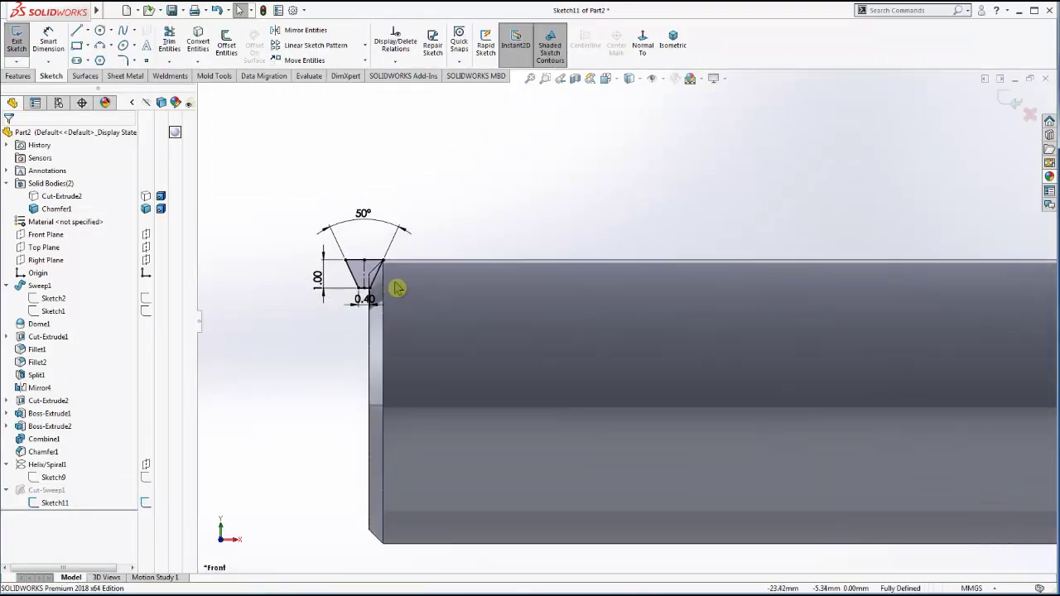
scroll(401, 288, "down", 1)
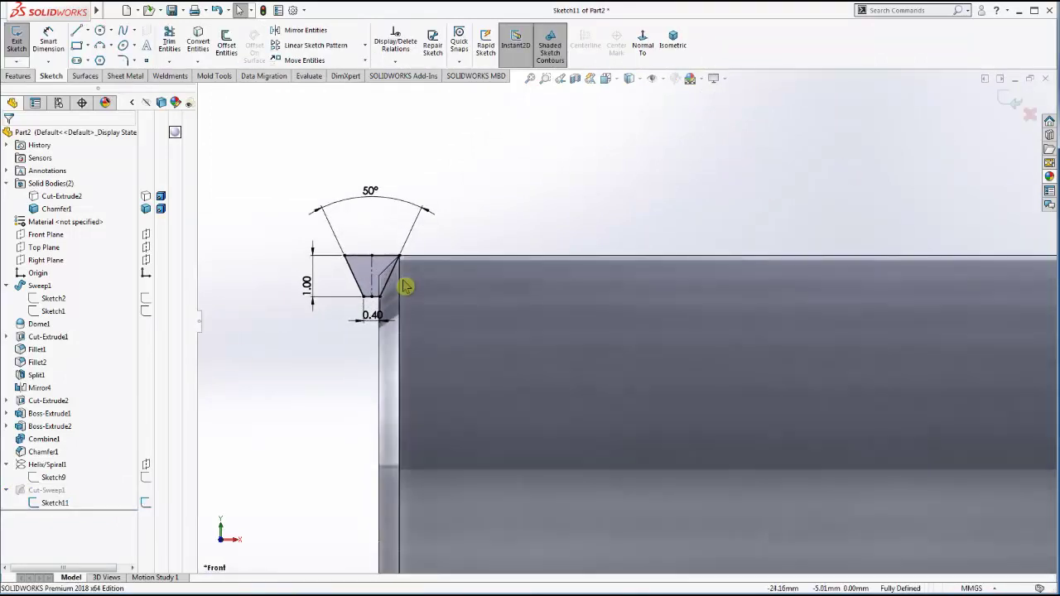
double_click(371, 313)
type("0.3")
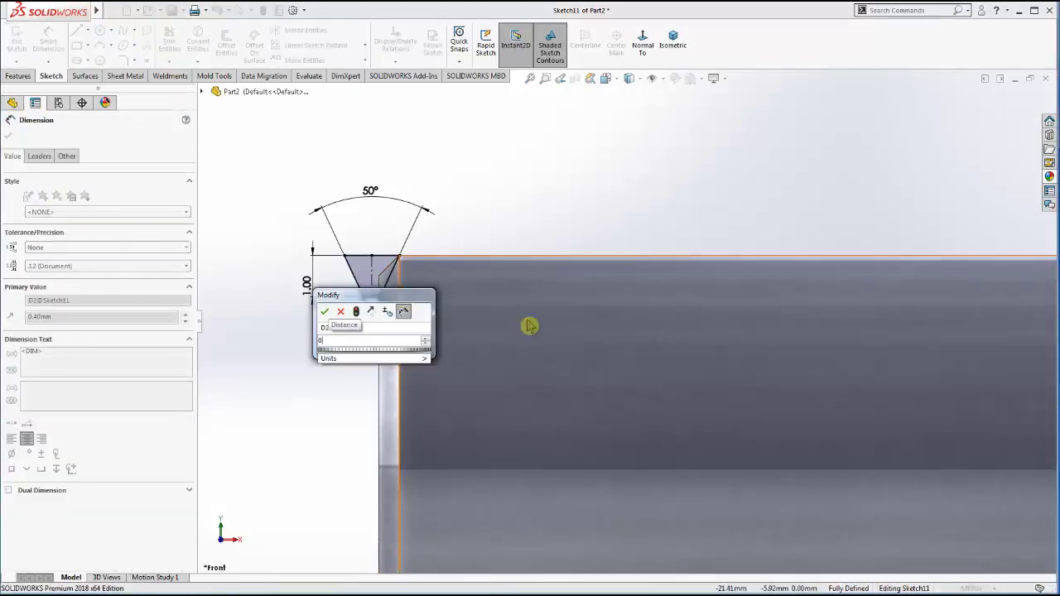
key("Return")
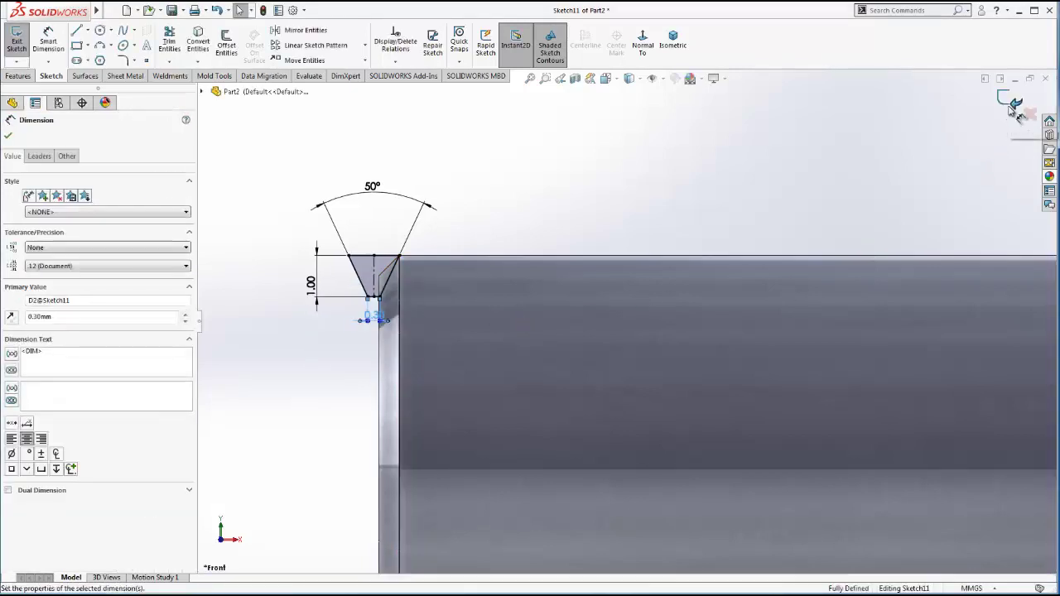
left_click(1008, 103)
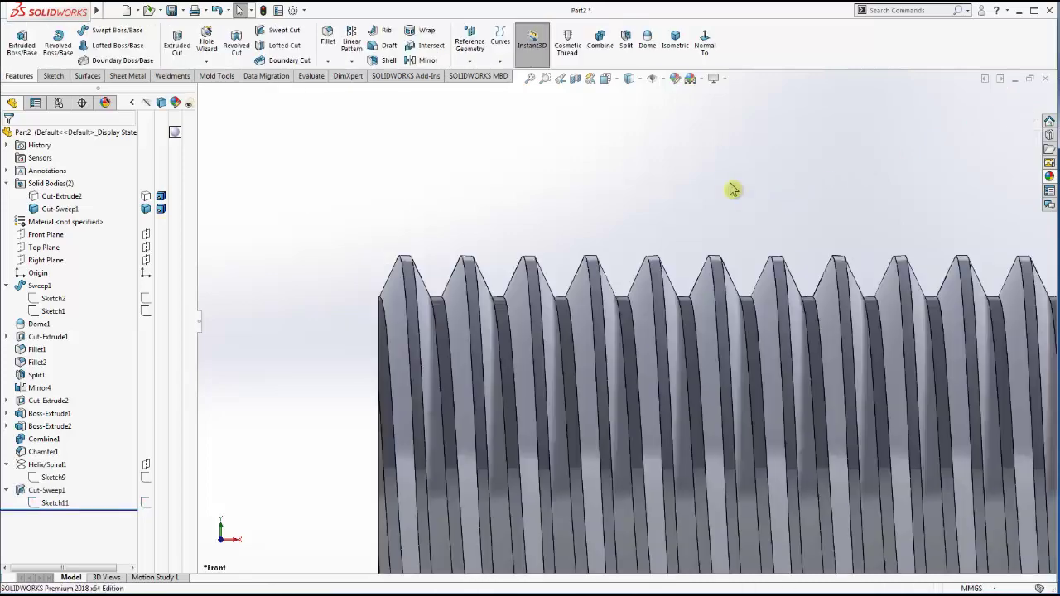
- Sketch on the thread-end face and convert its outline into sketch geometry
scroll(769, 296, "up", 4)
scroll(765, 298, "up", 3)
mouse_move(764, 301)
middle_mouse_down()
mouse_move(782, 332)
mouse_move(812, 472)
middle_mouse_up()
scroll(791, 348, "down", 3)
scroll(777, 324, "up", 2)
scroll(729, 322, "down", 3)
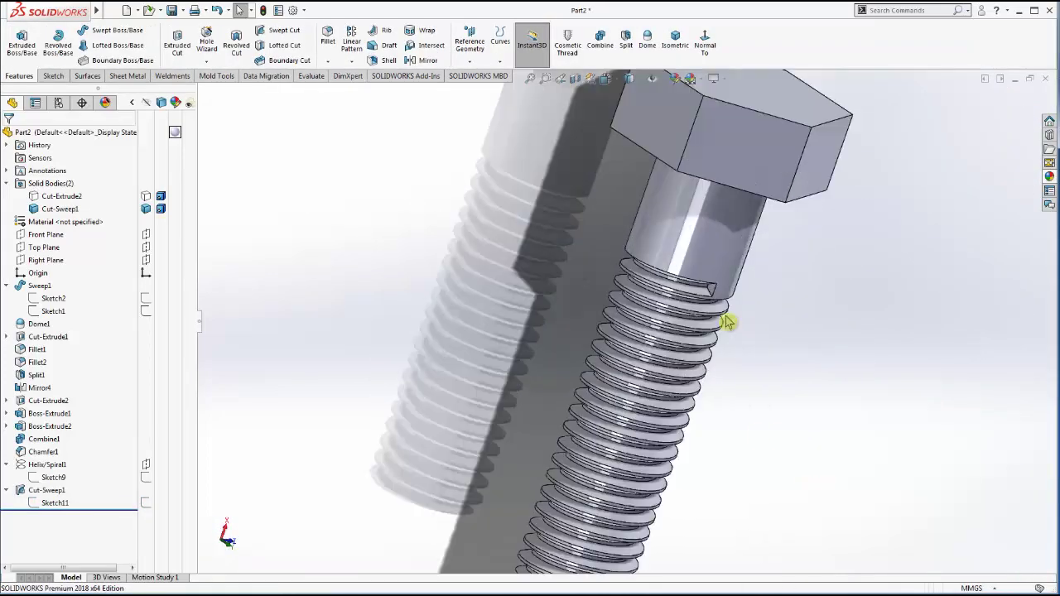
scroll(668, 289, "down", 3)
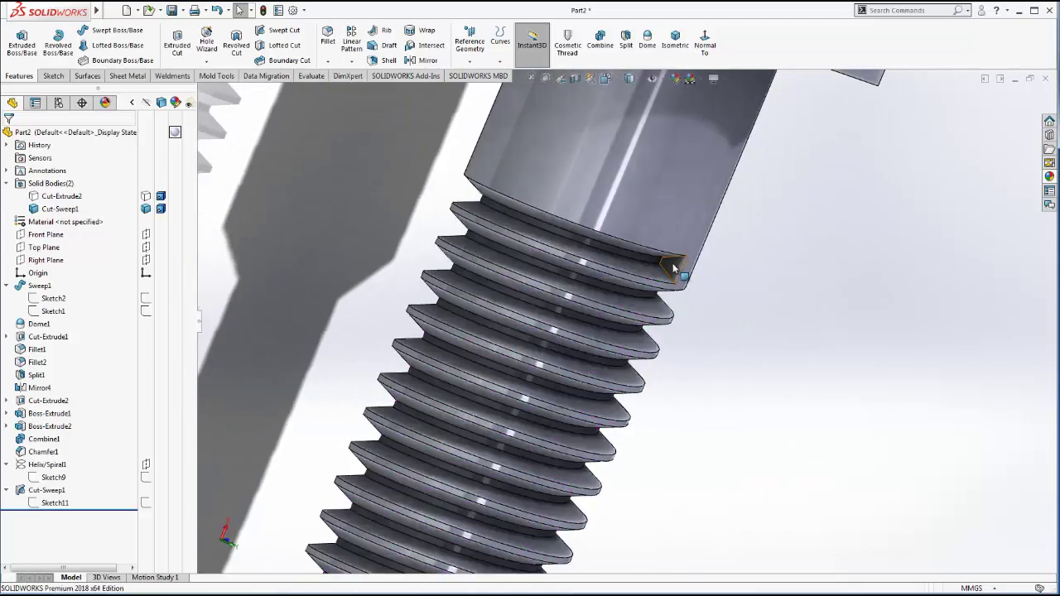
left_click(672, 267)
left_click(724, 230)
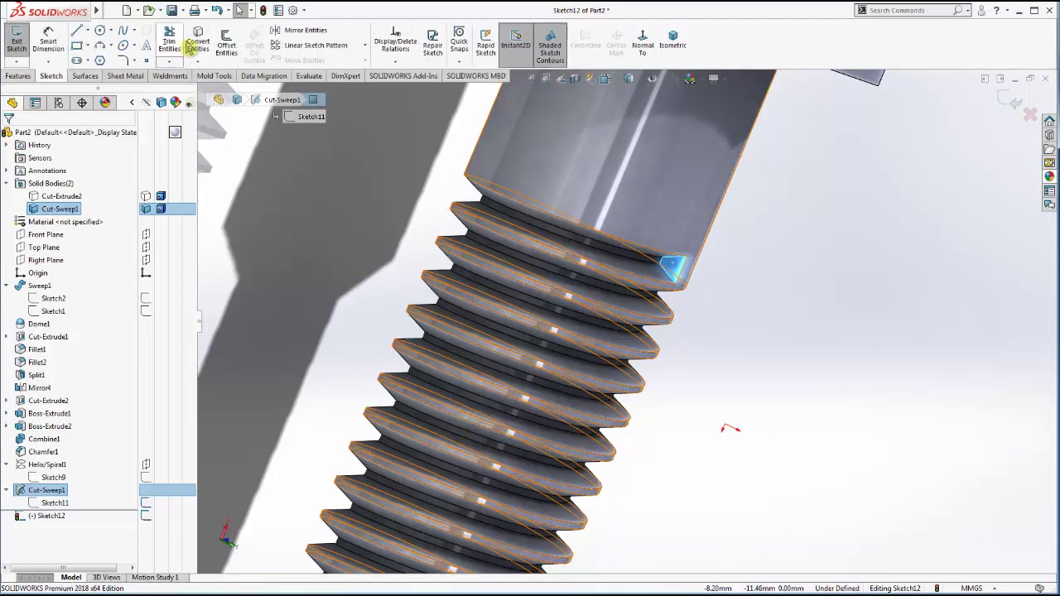
left_click(198, 46)
- Extrude-cut the converted thread-end profile as Cut-Extrude3, then view the bolt from the front
left_click(15, 76)
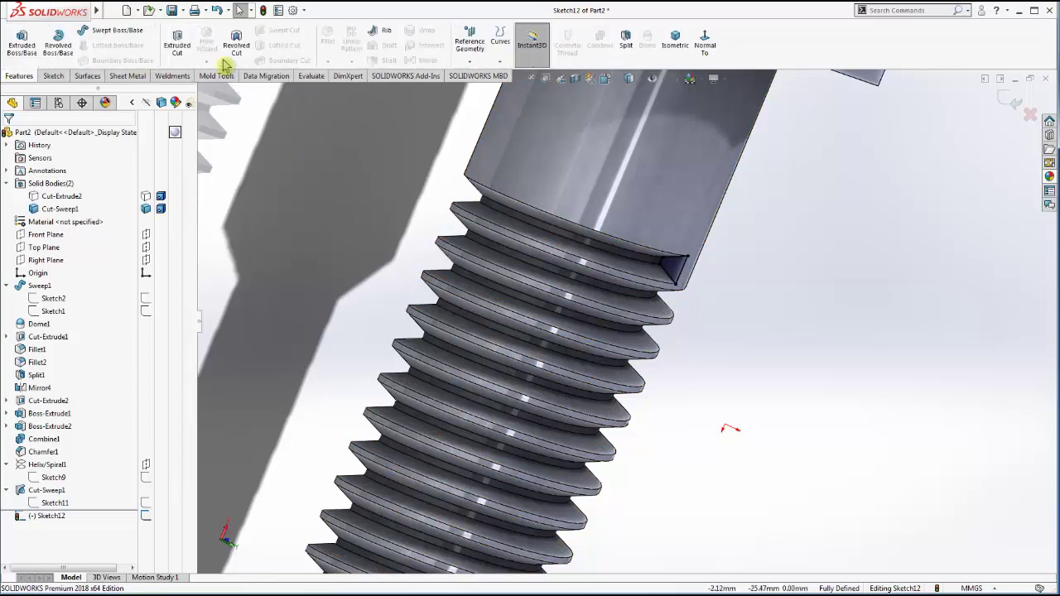
left_click(179, 52)
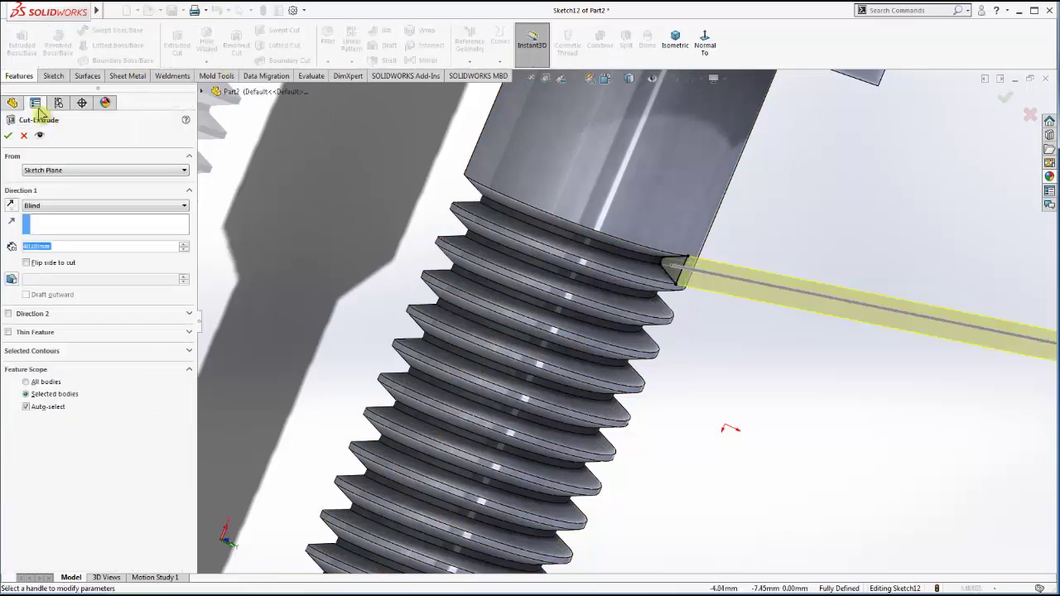
left_click(9, 137)
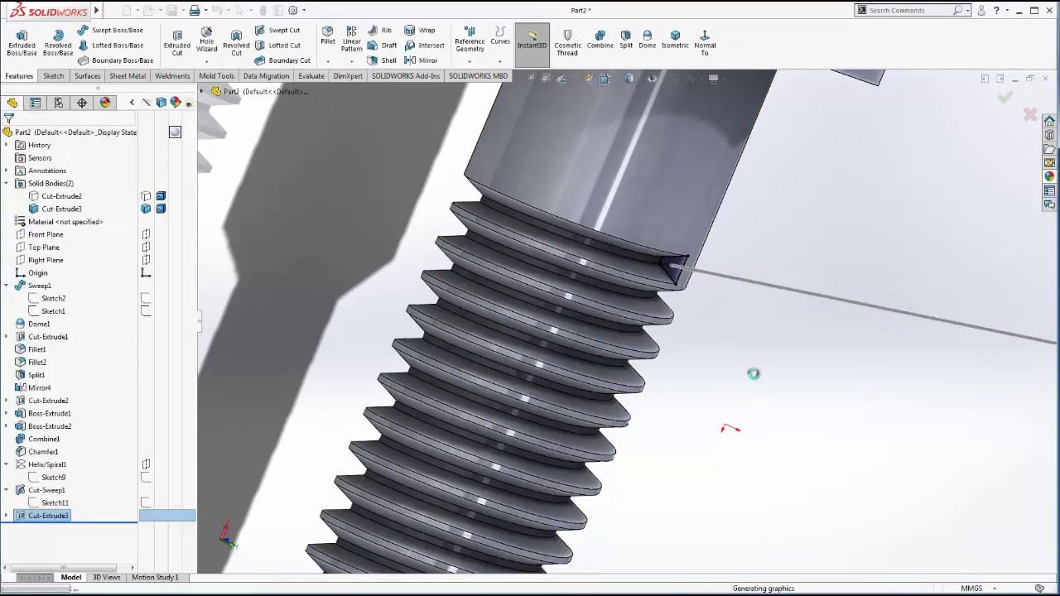
scroll(756, 380, "up", 1)
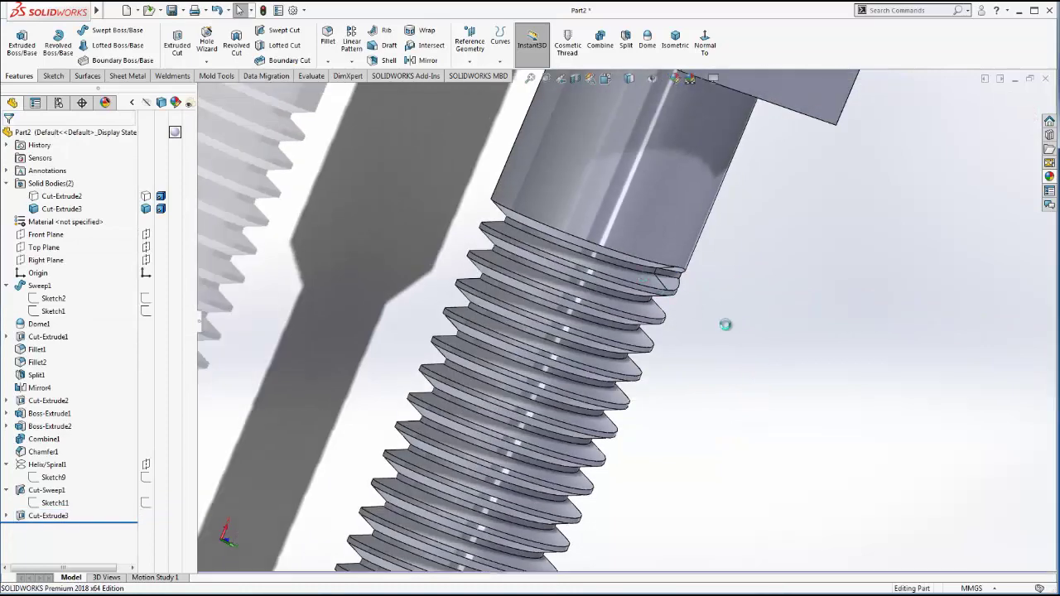
key("ctrl+1")
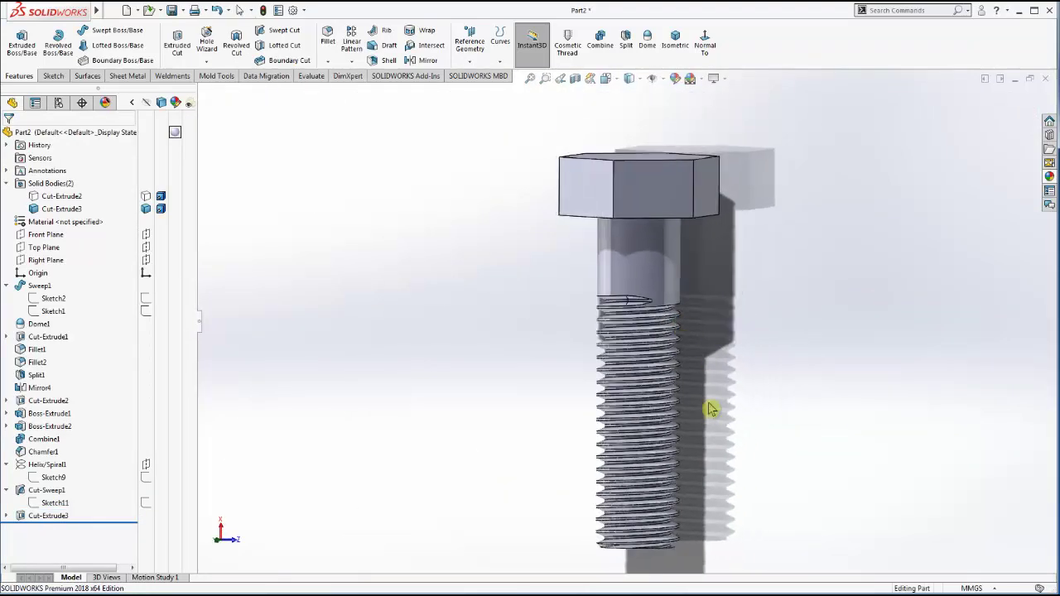
mouse_move(664, 408)
middle_mouse_down()
mouse_move(642, 302)
mouse_move(627, 350)
middle_mouse_up()
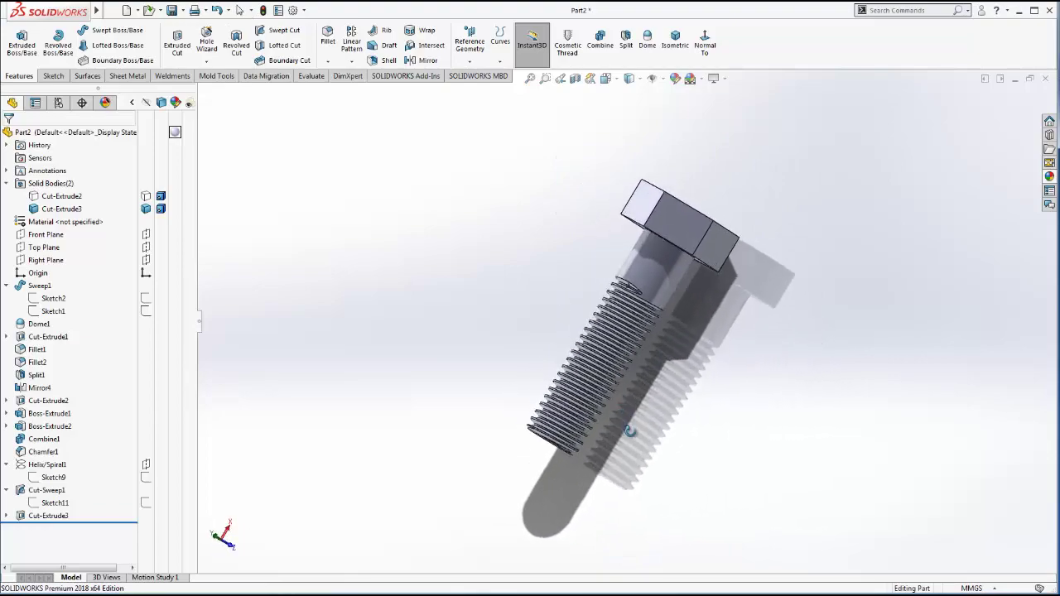
scroll(628, 350, "down", 5)
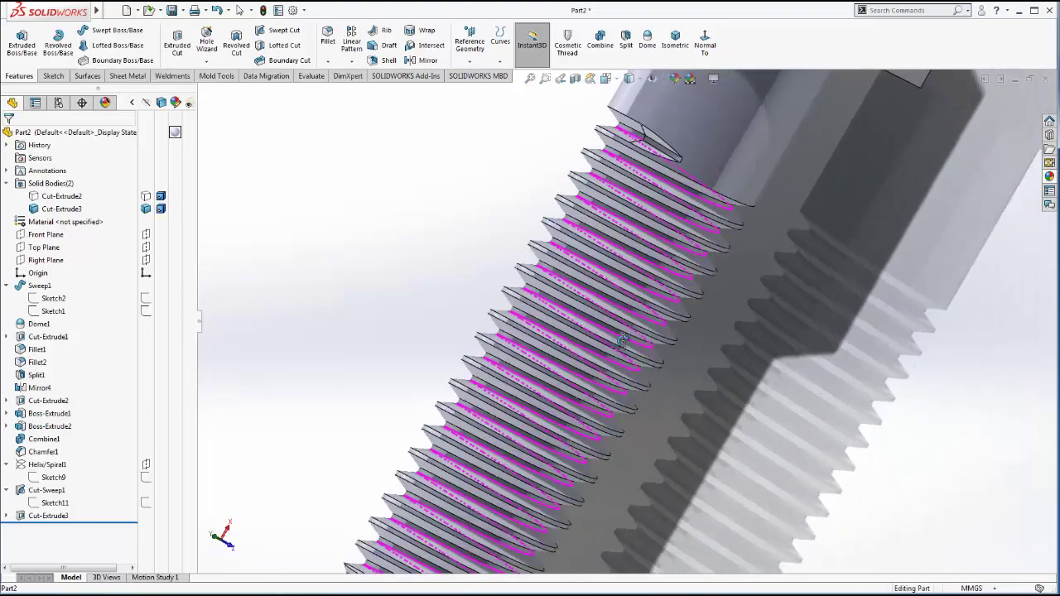
scroll(761, 390, "up", 5)
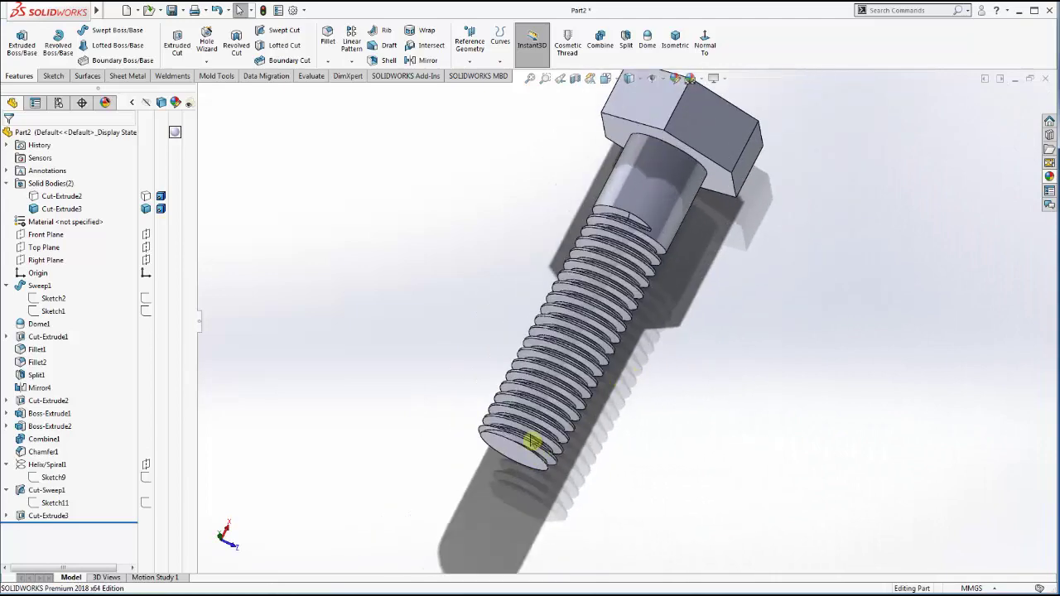
middle_click_drag(533, 443, 737, 378)
left_click(571, 394)
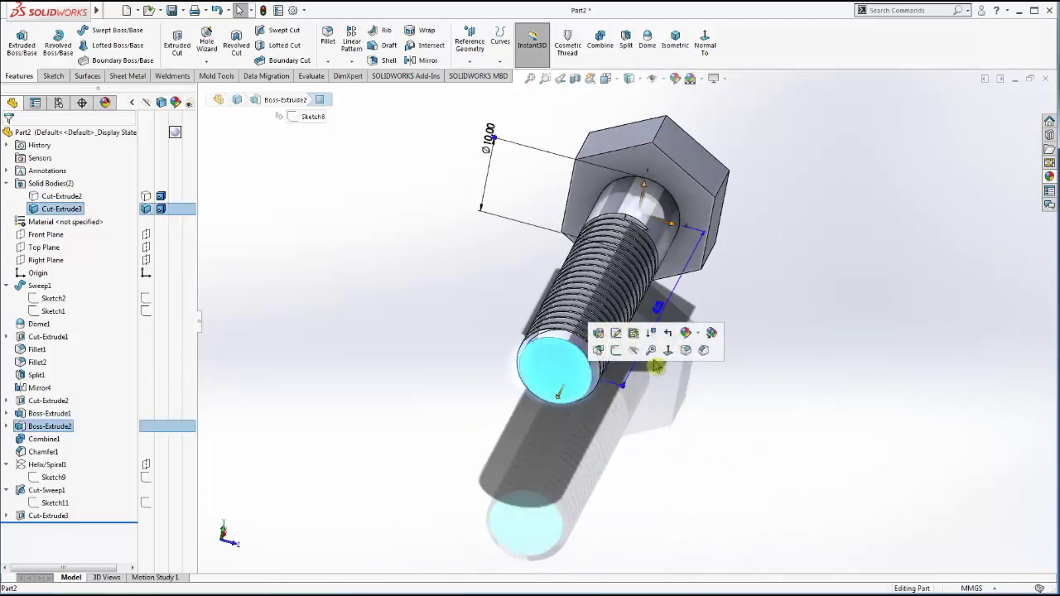
left_click(669, 361)
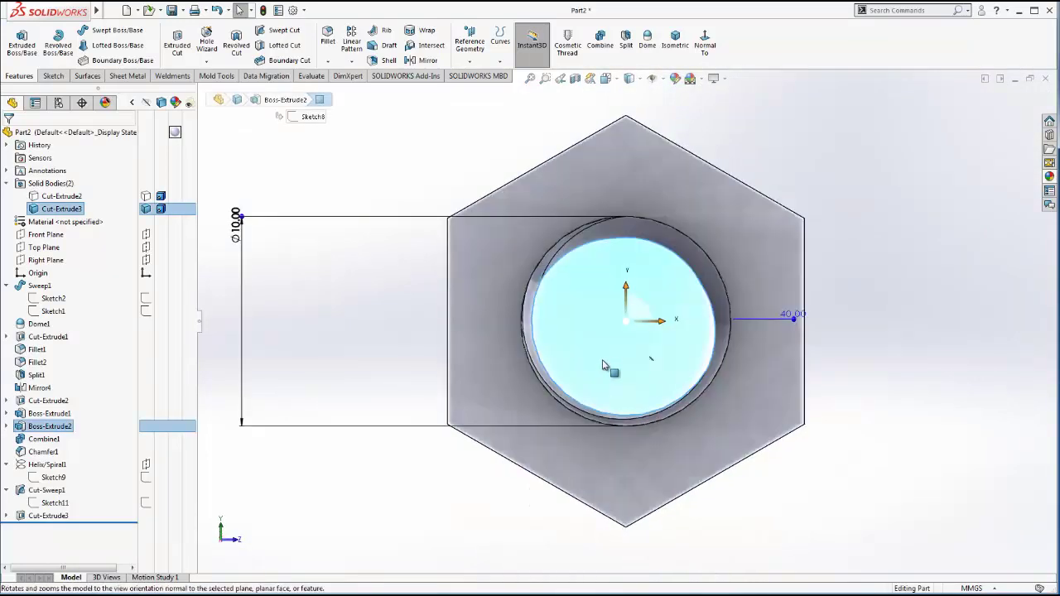
left_click(627, 331)
left_click(658, 326)
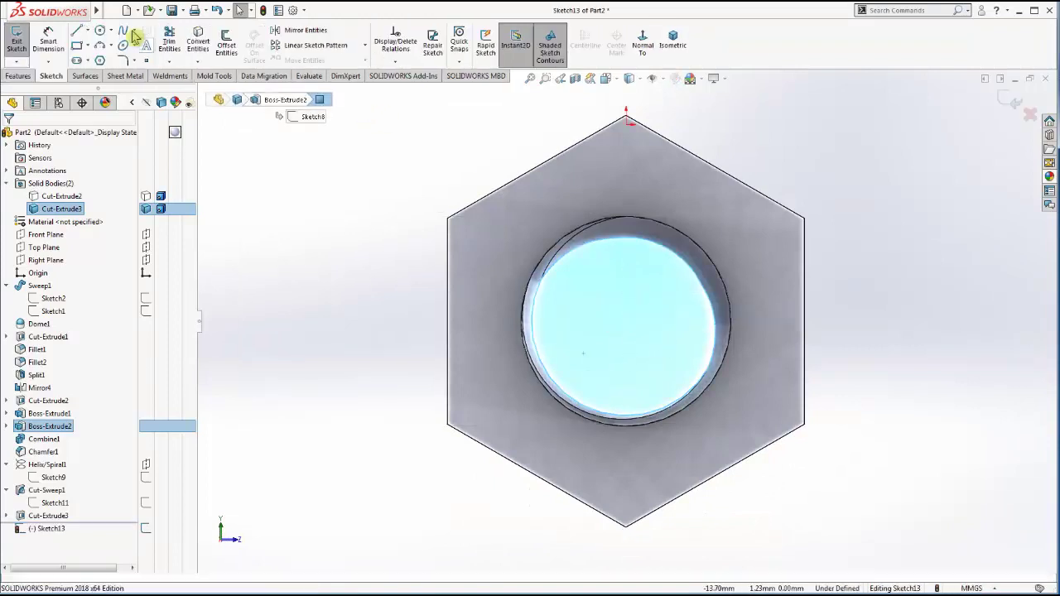
left_click(99, 30)
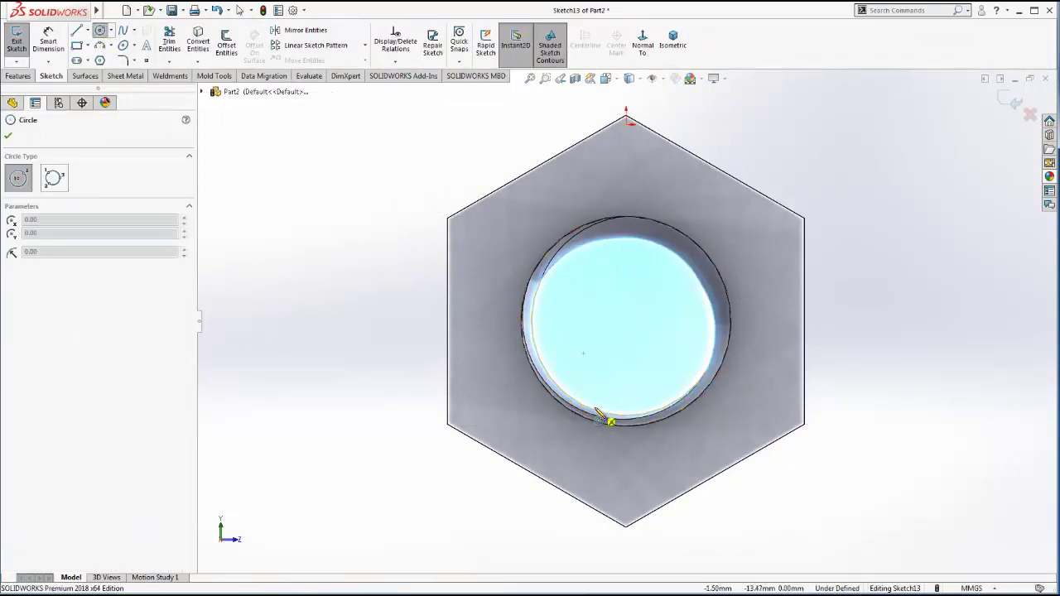
left_click(626, 320)
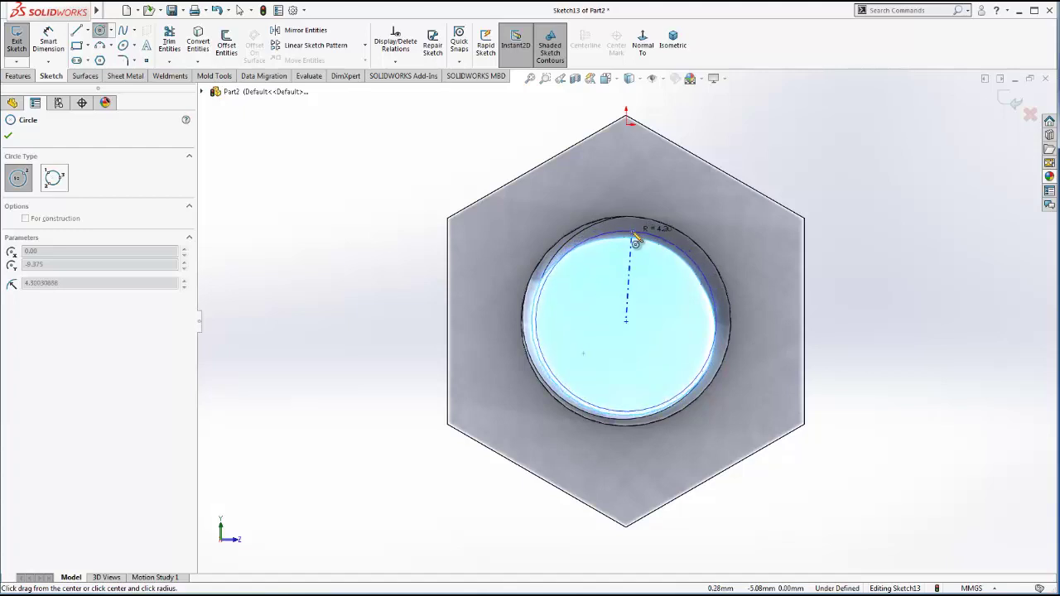
key("Escape")
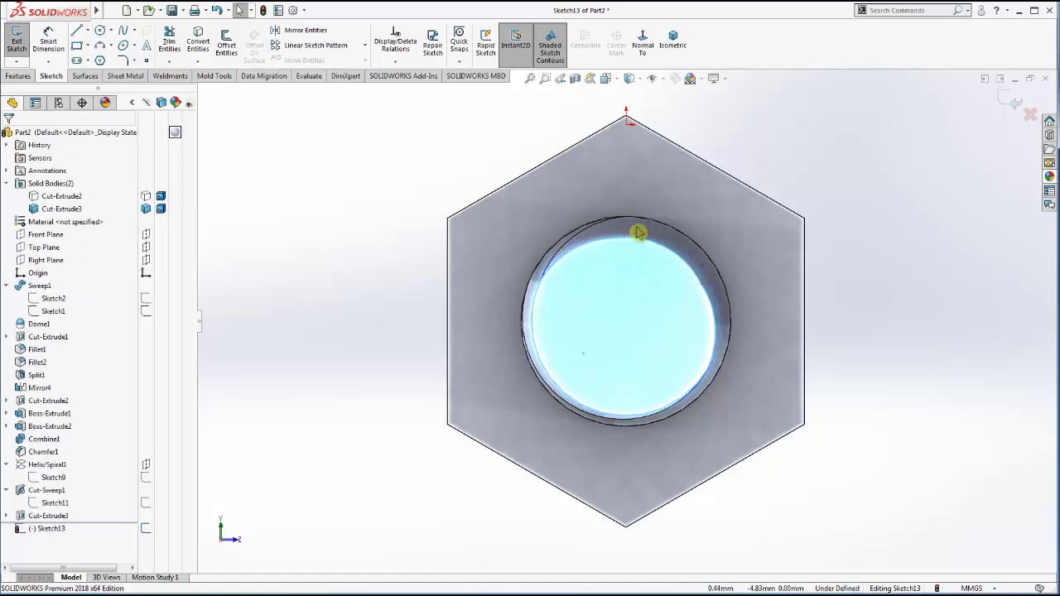
left_click(1030, 114)
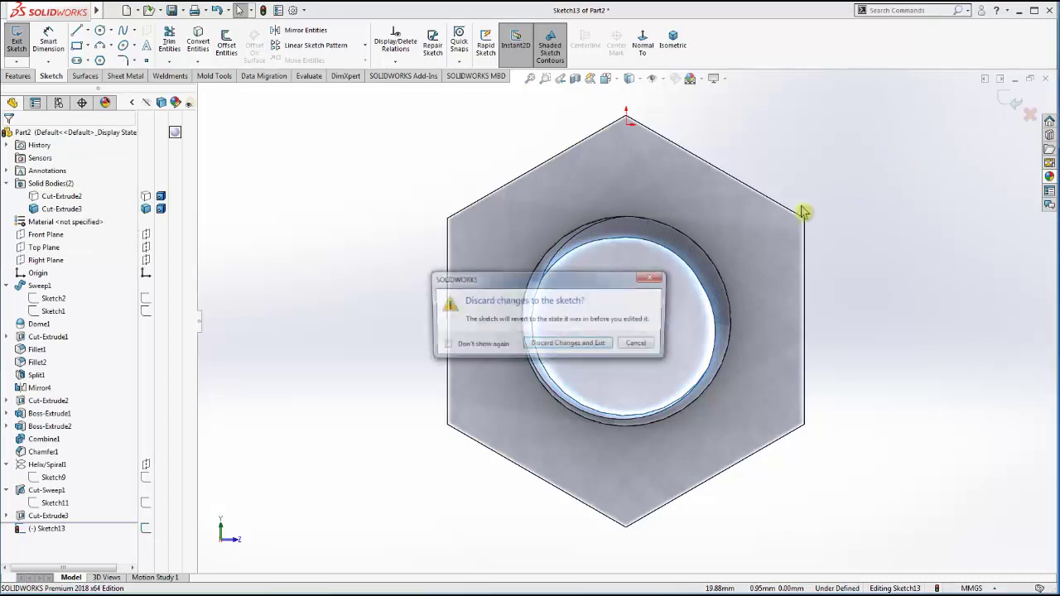
left_click(611, 345)
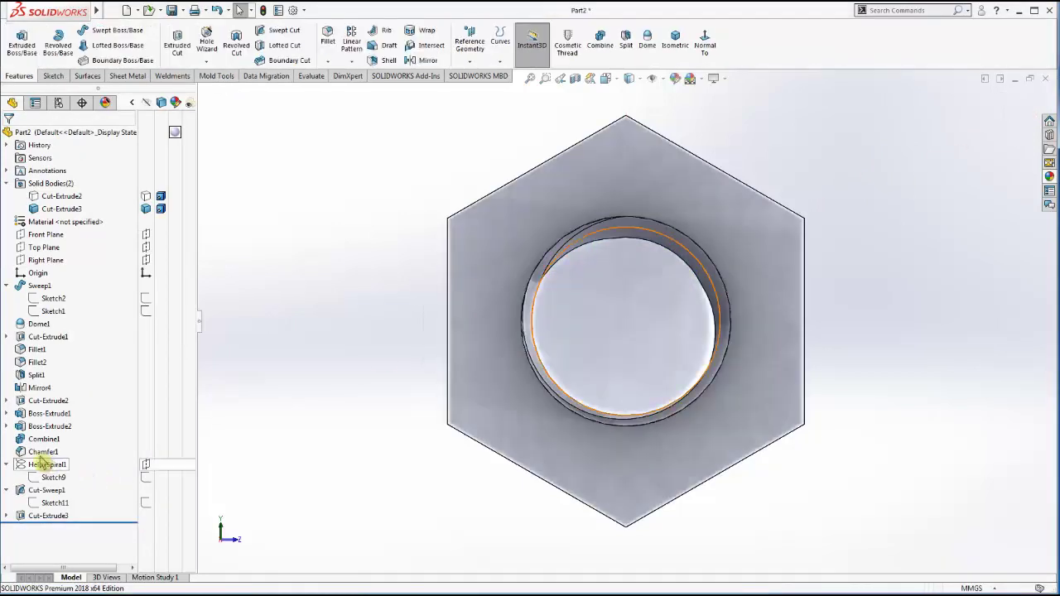
- Edit Chamfer1 on the bolt tip from 0.50 mm to 1.00 mm at 45°
left_click(37, 452)
left_click(40, 452)
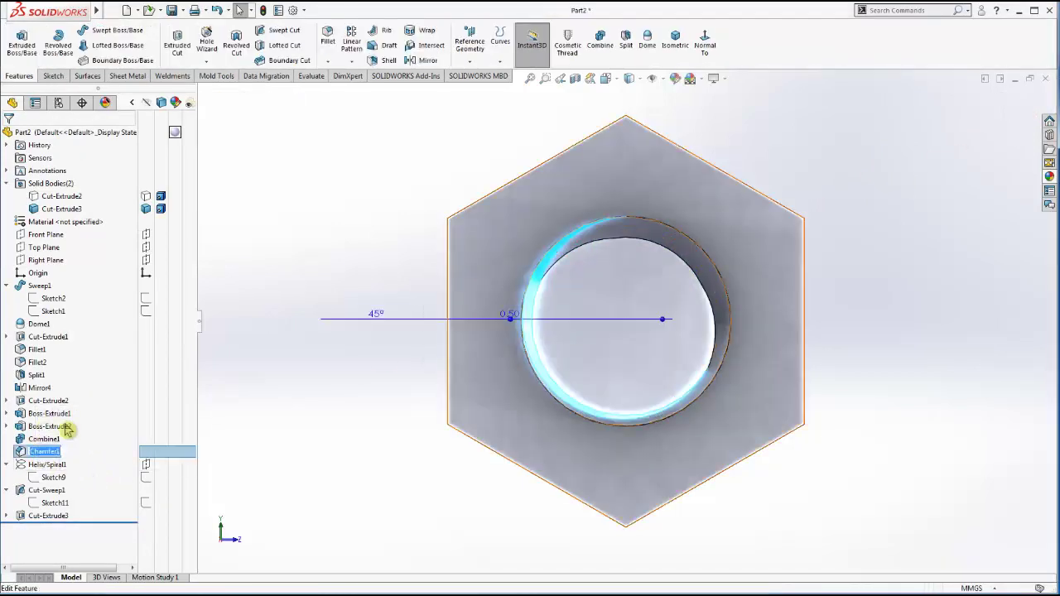
left_click(285, 418)
left_click(43, 452)
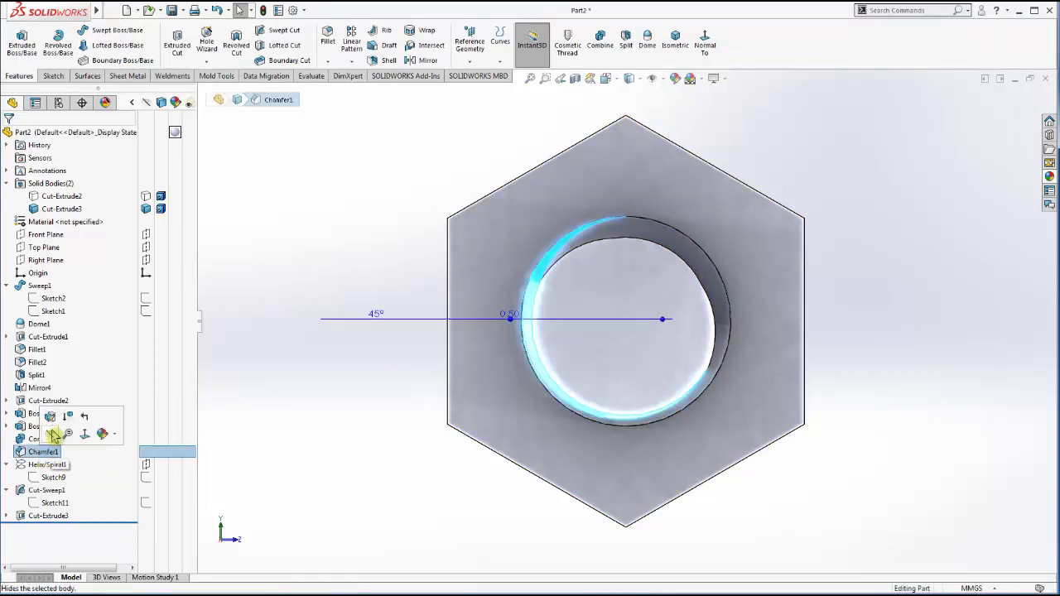
left_click(56, 432)
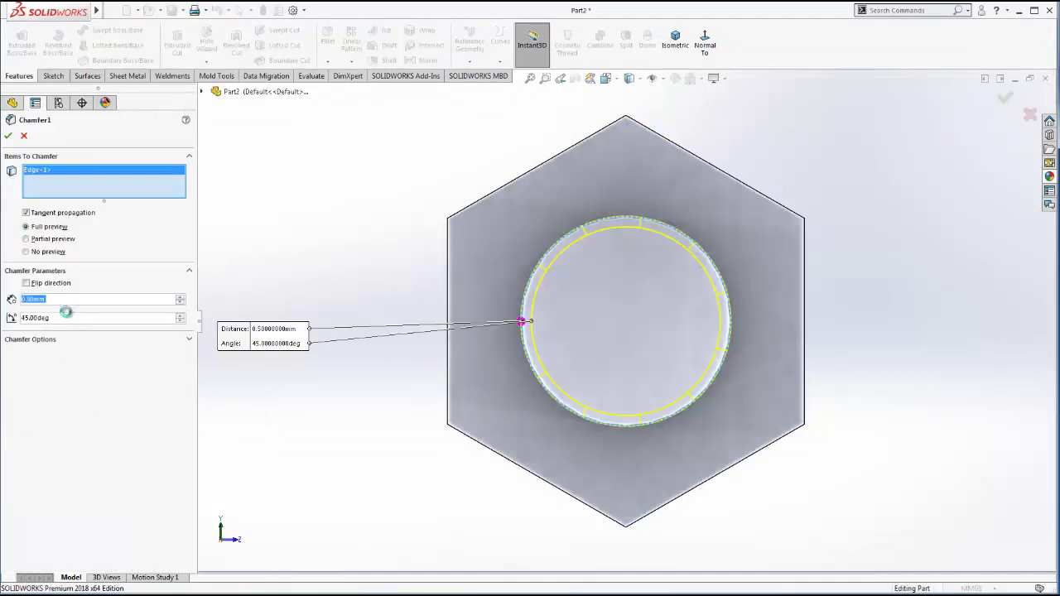
type("1")
key("Return")
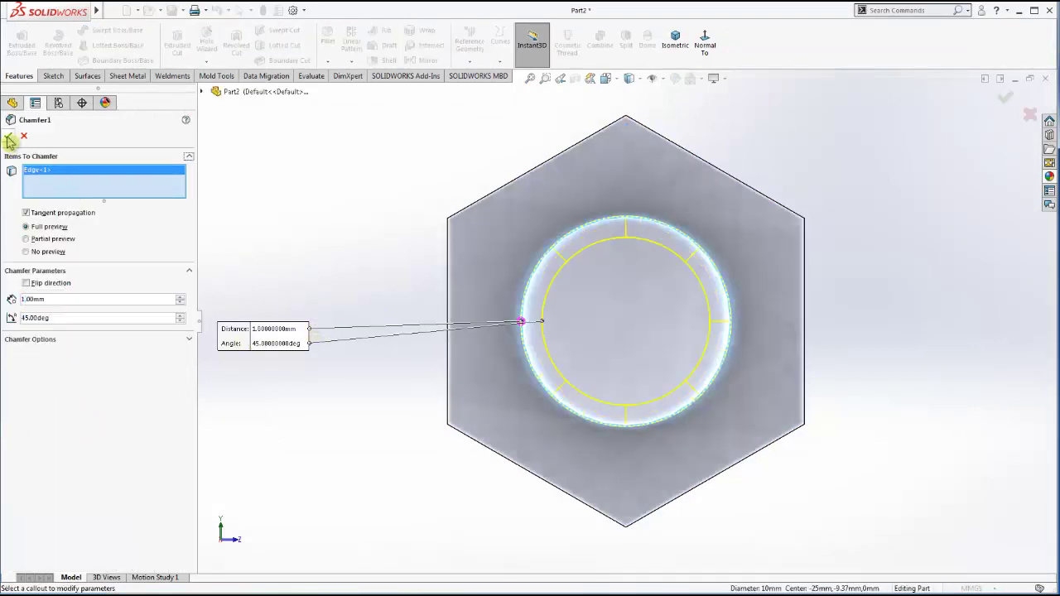
key("Return")
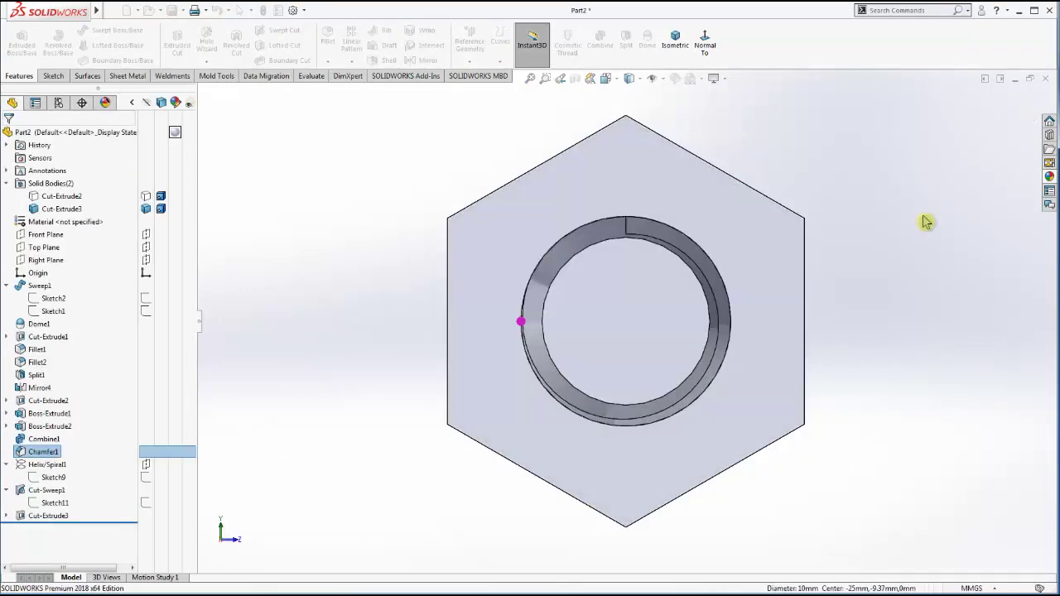
- Sketch on the bolt tip's end face by converting its edges, in isometric view
left_click(644, 300)
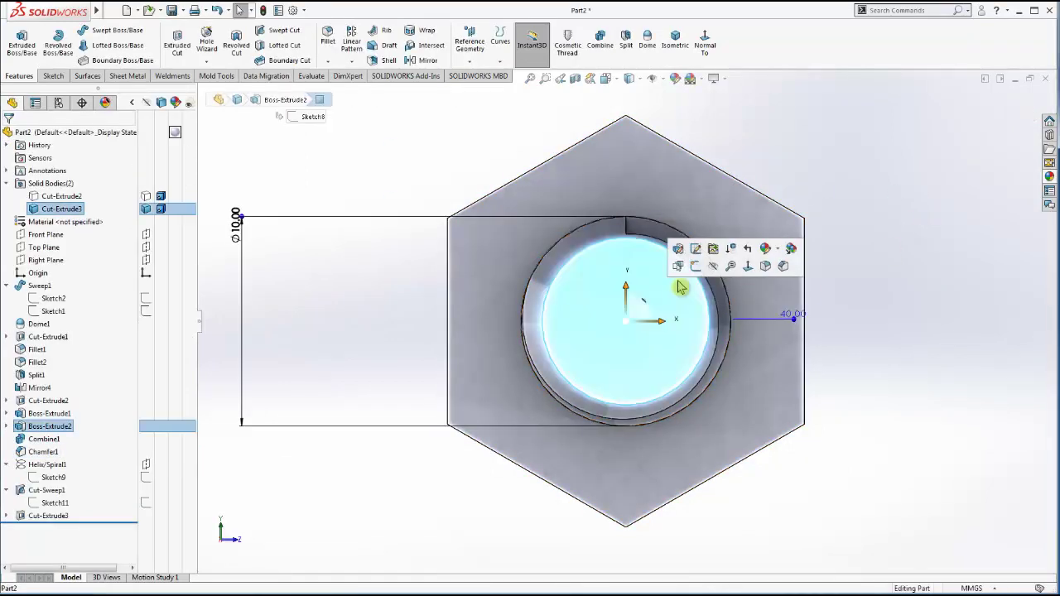
left_click(701, 268)
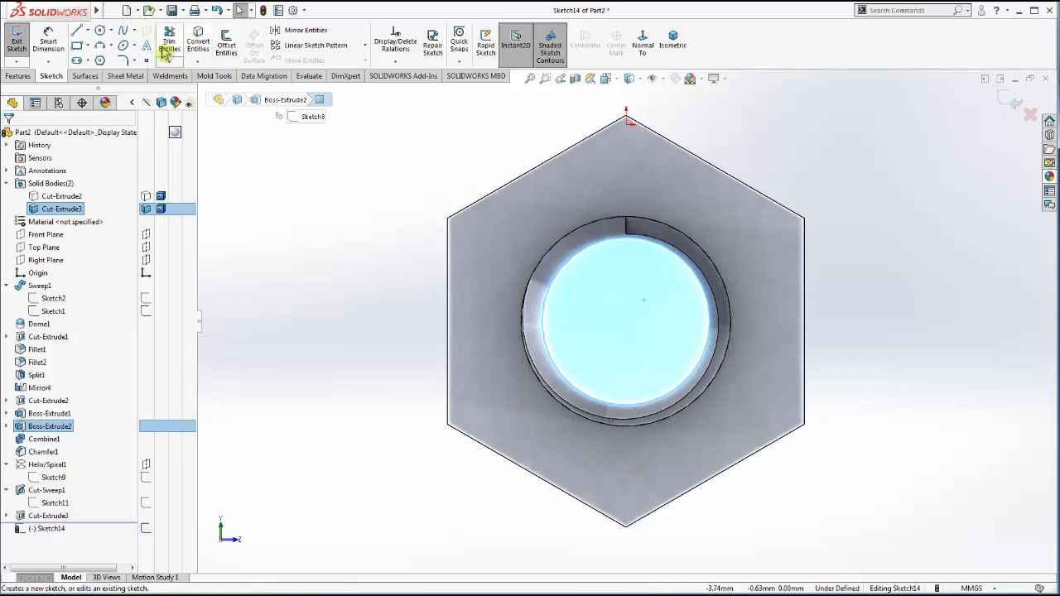
left_click(197, 48)
scroll(599, 289, "up", 3)
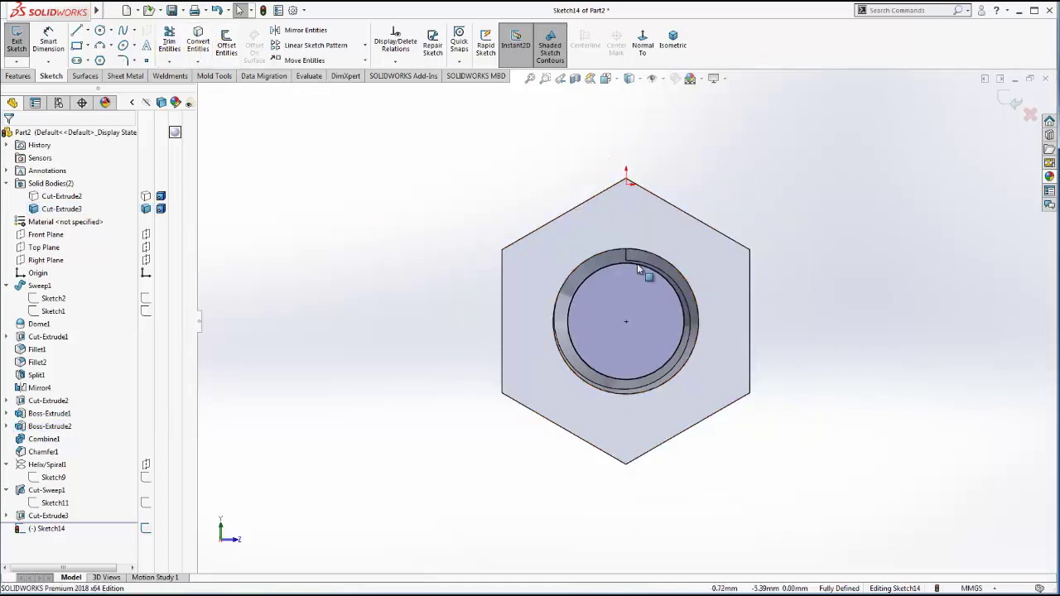
key("ctrl+7")
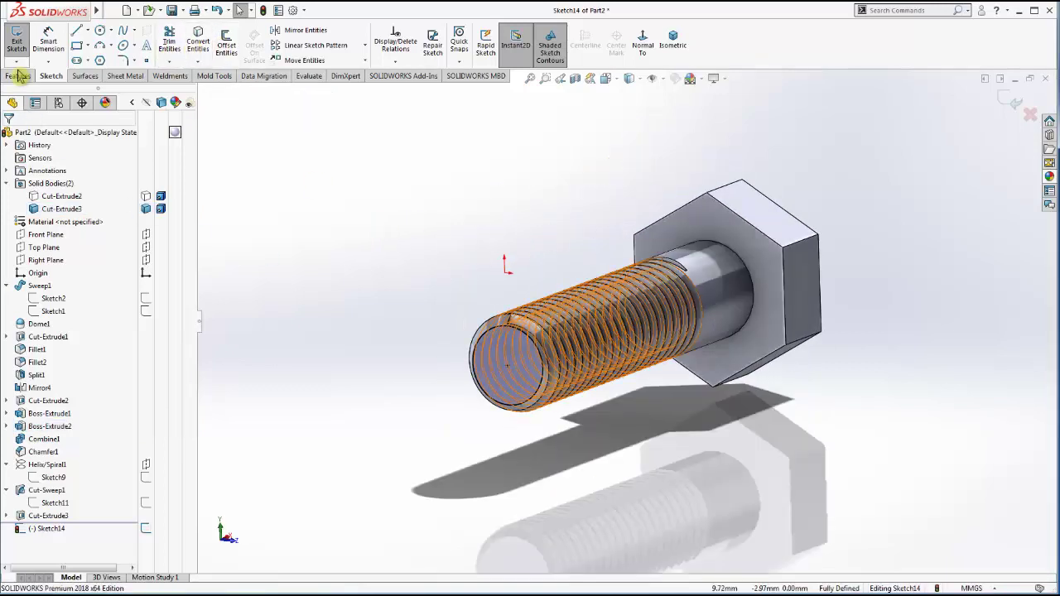
- Extrude the tip profile 7 mm as Boss-Extrude3
left_click(19, 76)
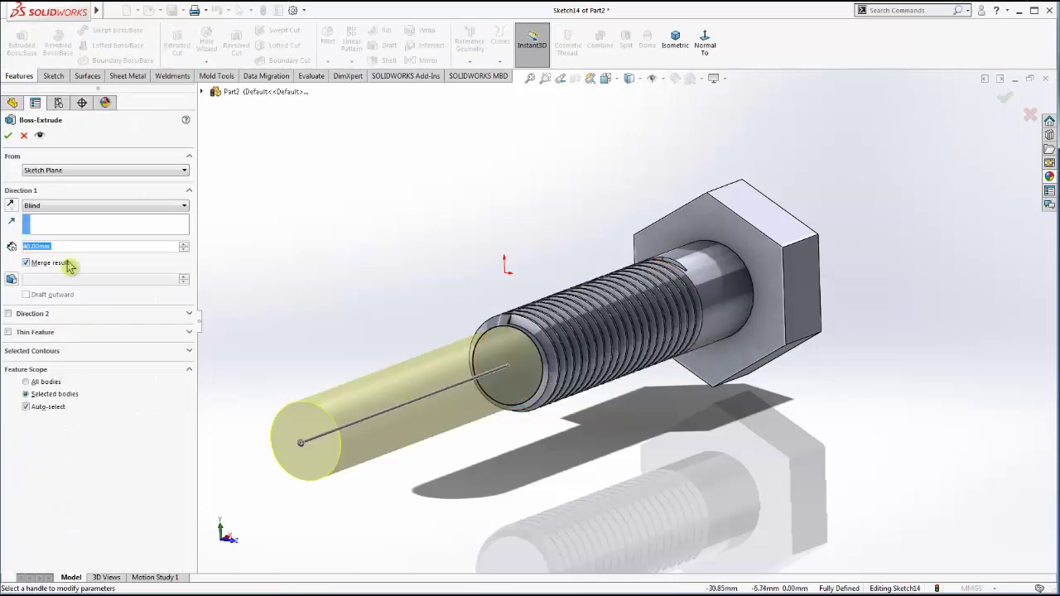
type("5")
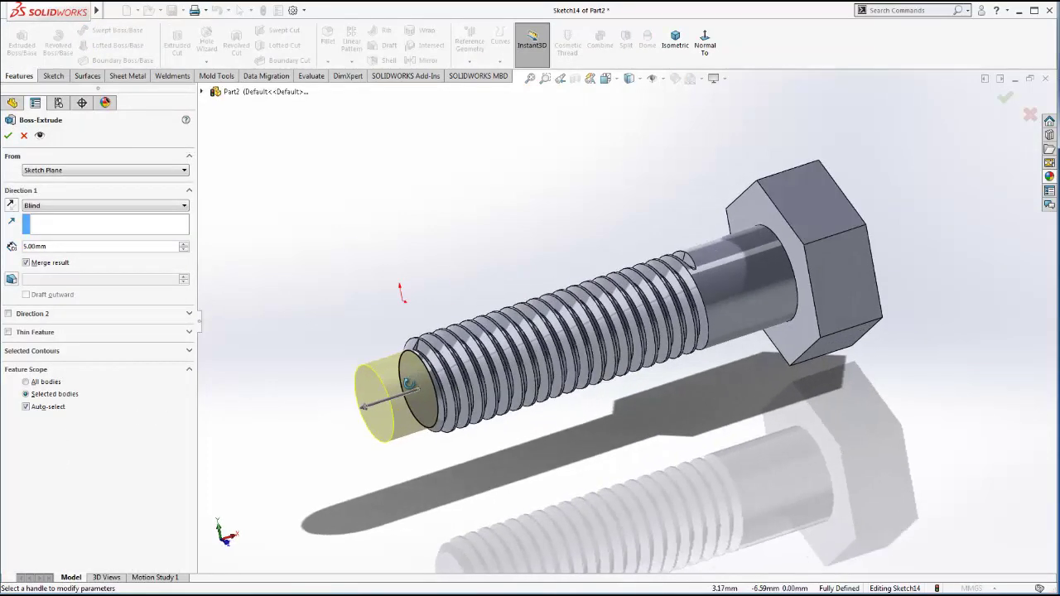
mouse_move(480, 347)
middle_mouse_down()
mouse_move(401, 401)
mouse_move(428, 442)
middle_mouse_up()
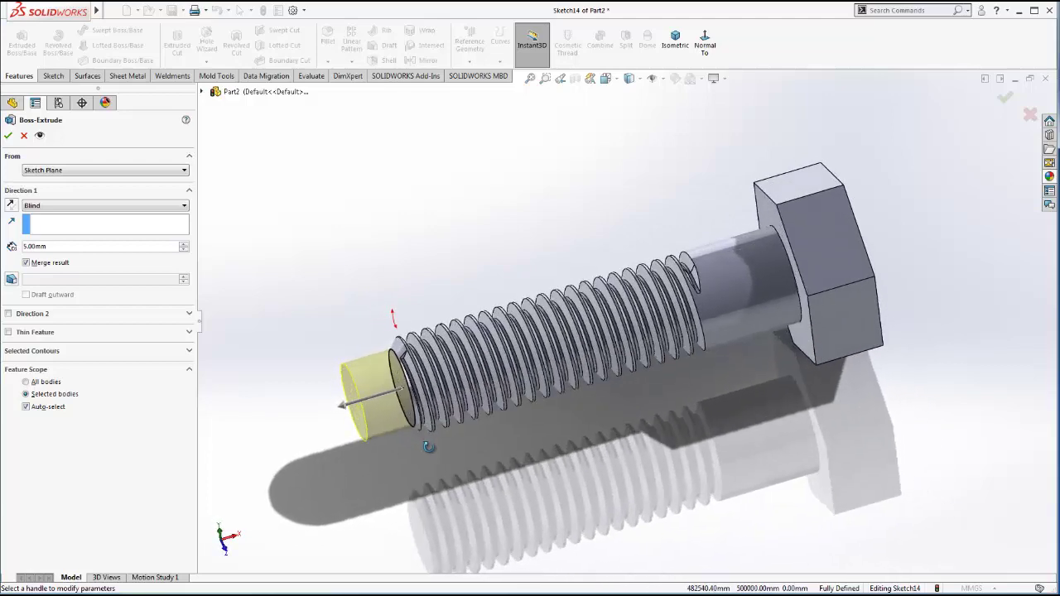
scroll(462, 291, "up", 2)
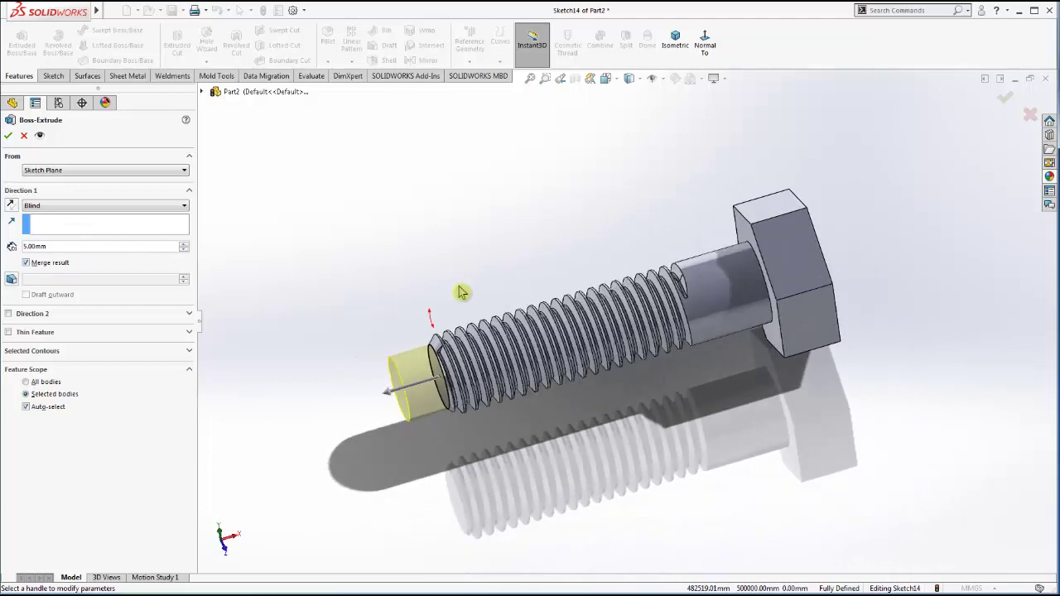
scroll(465, 305, "up", 2)
scroll(444, 318, "up", 2)
scroll(460, 340, "up", 2)
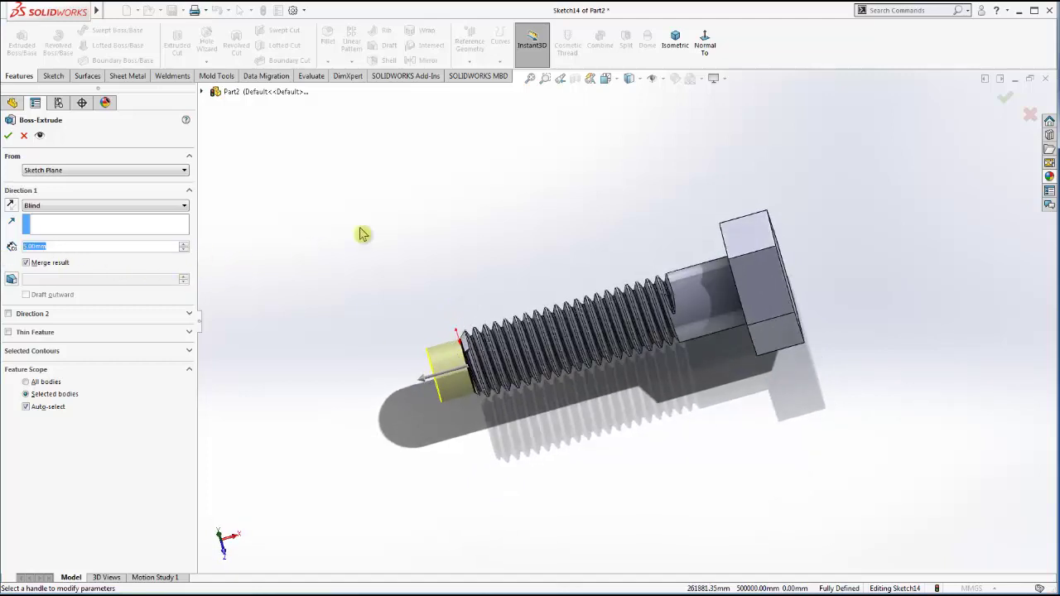
type("7")
key("Return")
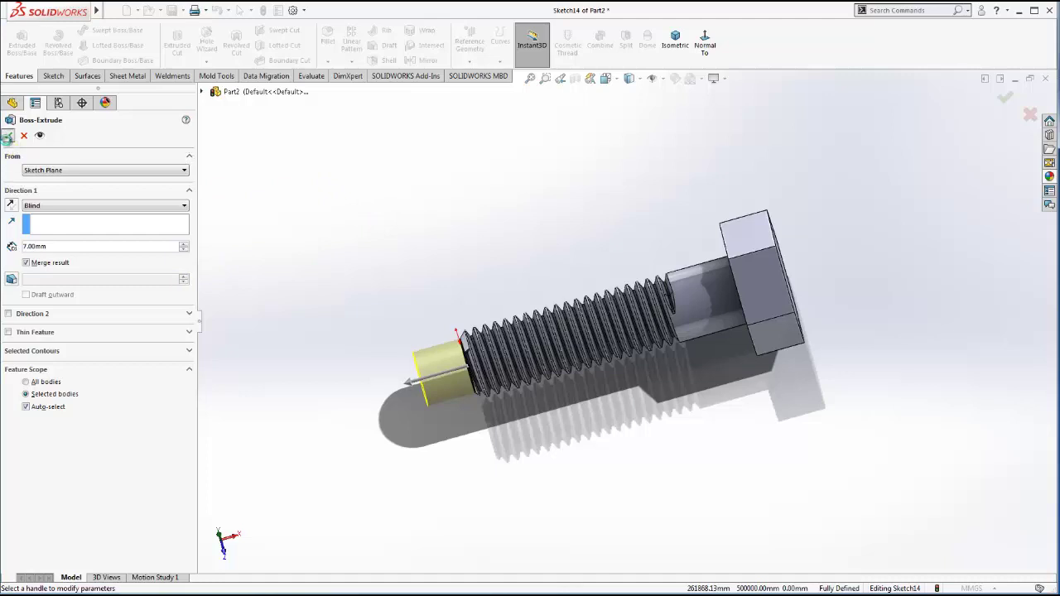
left_click(8, 136)
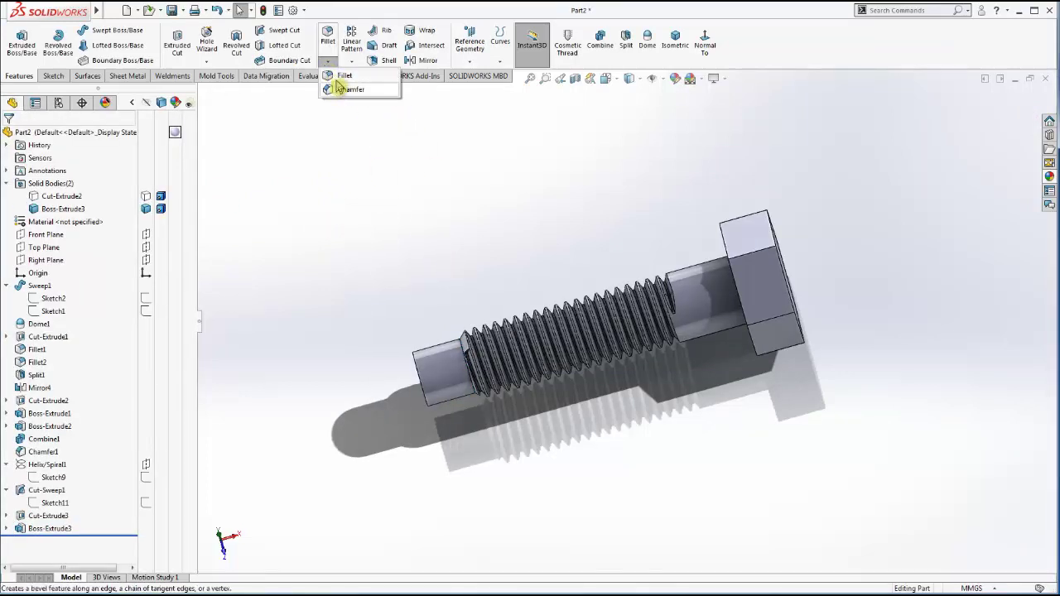
- Bevel the extended tip's outer end edge with a 0.5 mm × 45° chamfer
left_click(341, 88)
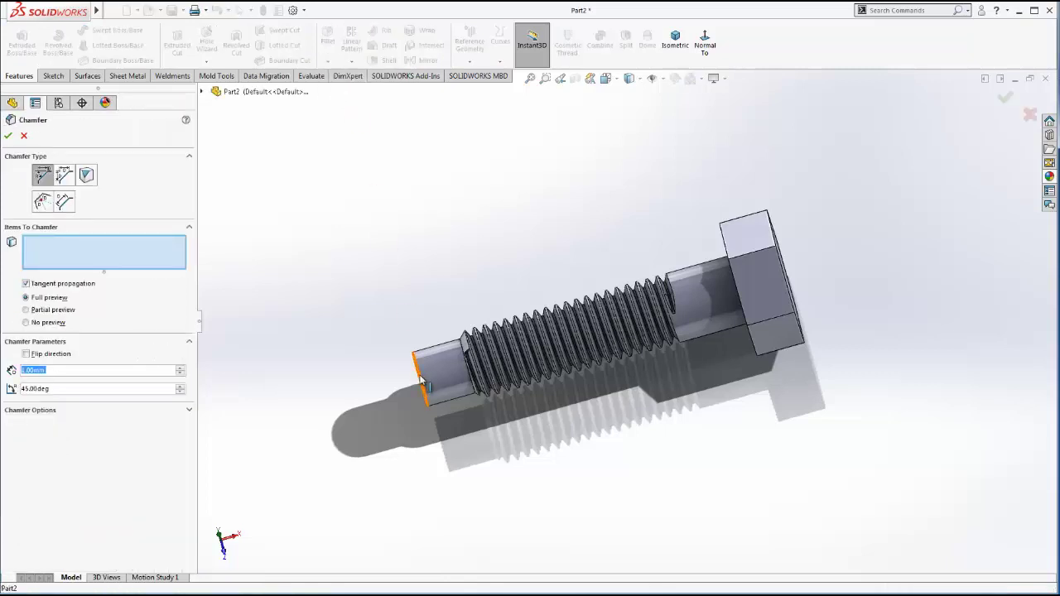
left_click(423, 383)
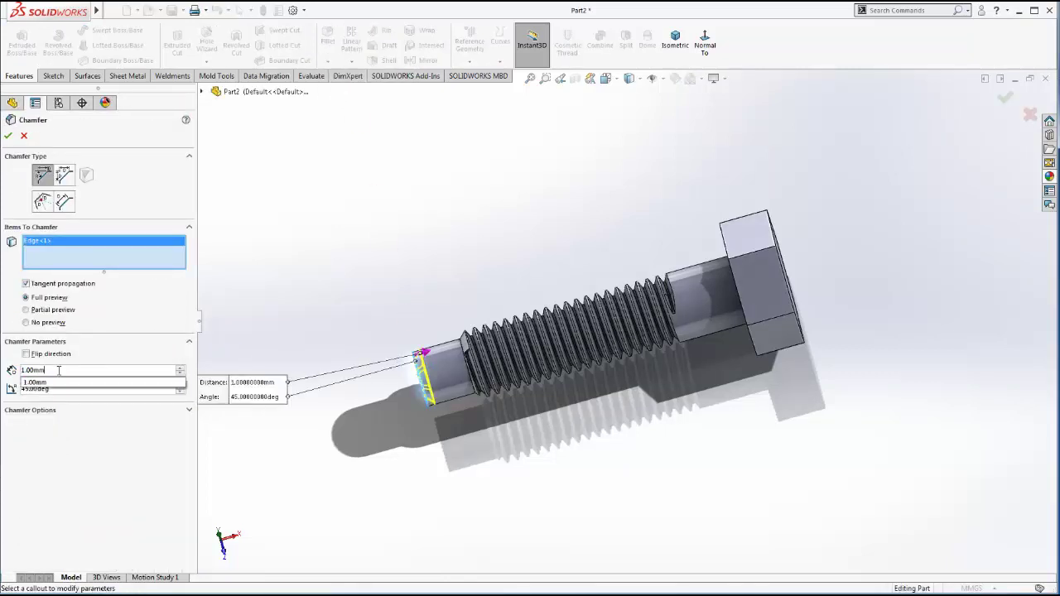
type("0.")
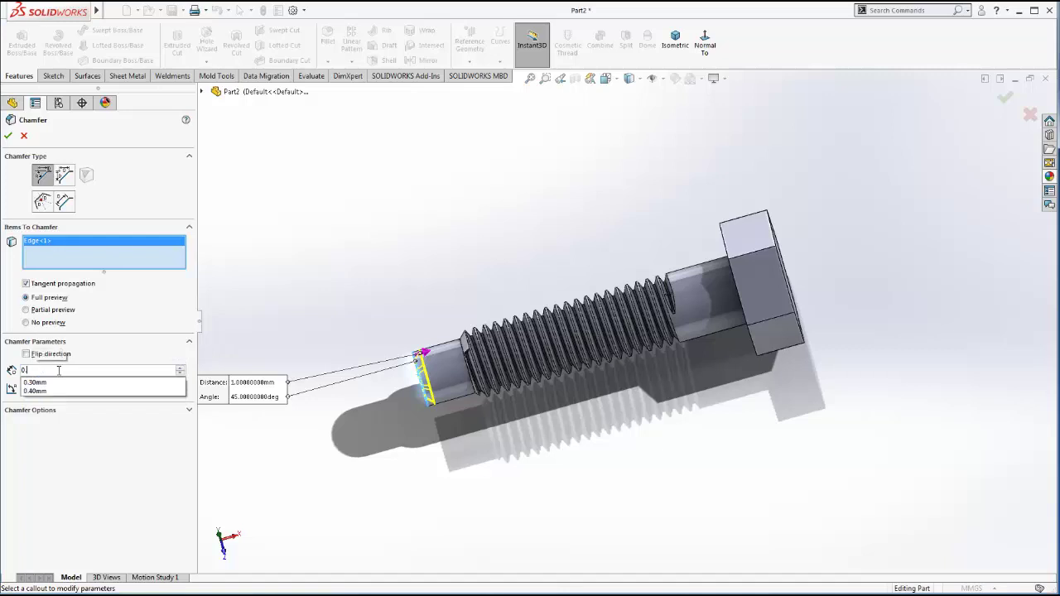
type("5")
key("Return")
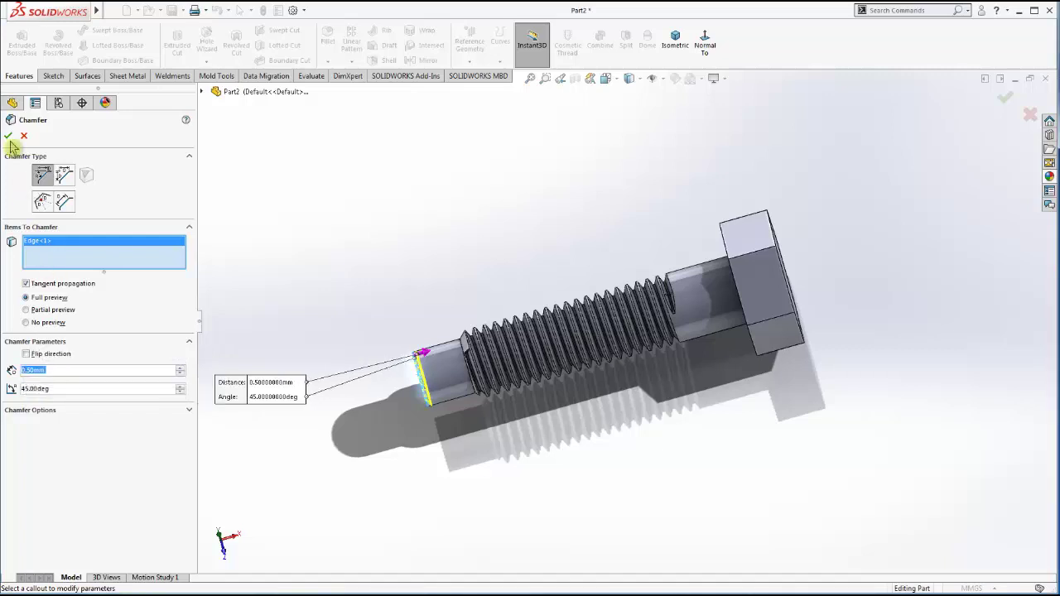
left_click(9, 135)
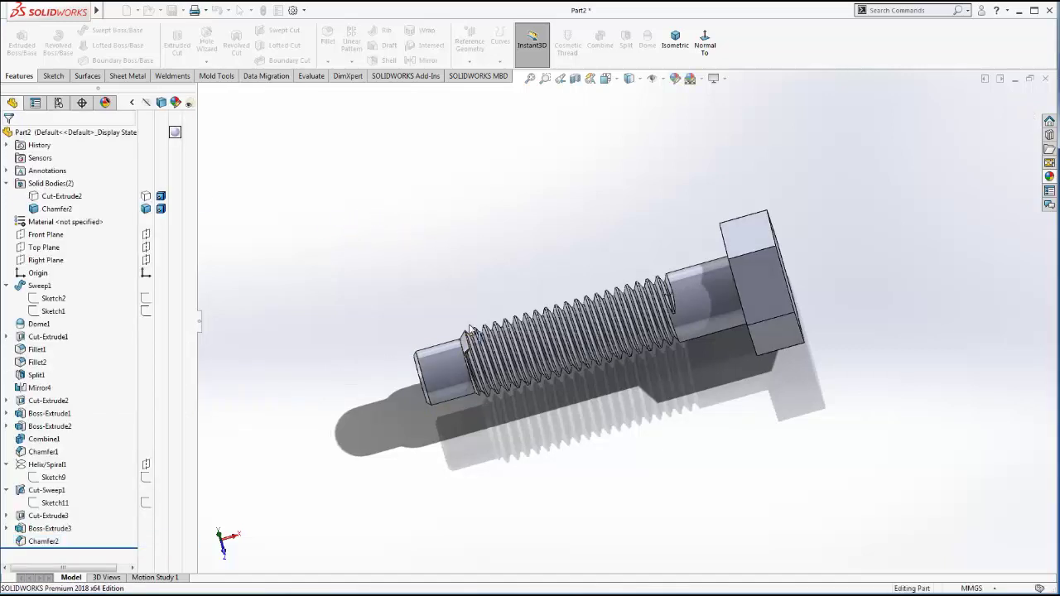
scroll(469, 329, "down", 1)
scroll(480, 331, "down", 2)
scroll(509, 340, "down", 1)
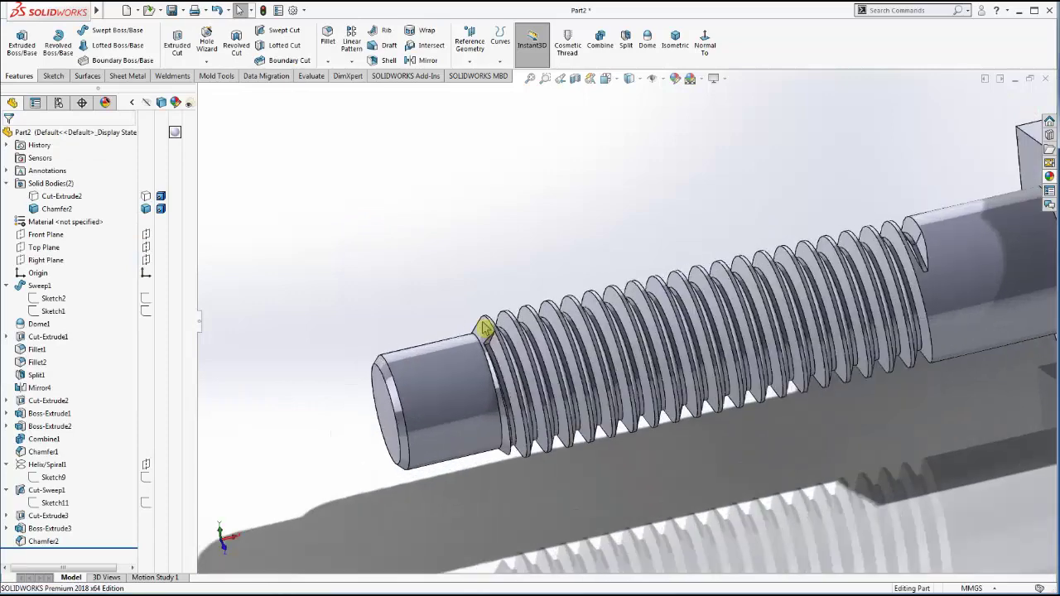
scroll(488, 335, "down", 2)
scroll(511, 350, "down", 1)
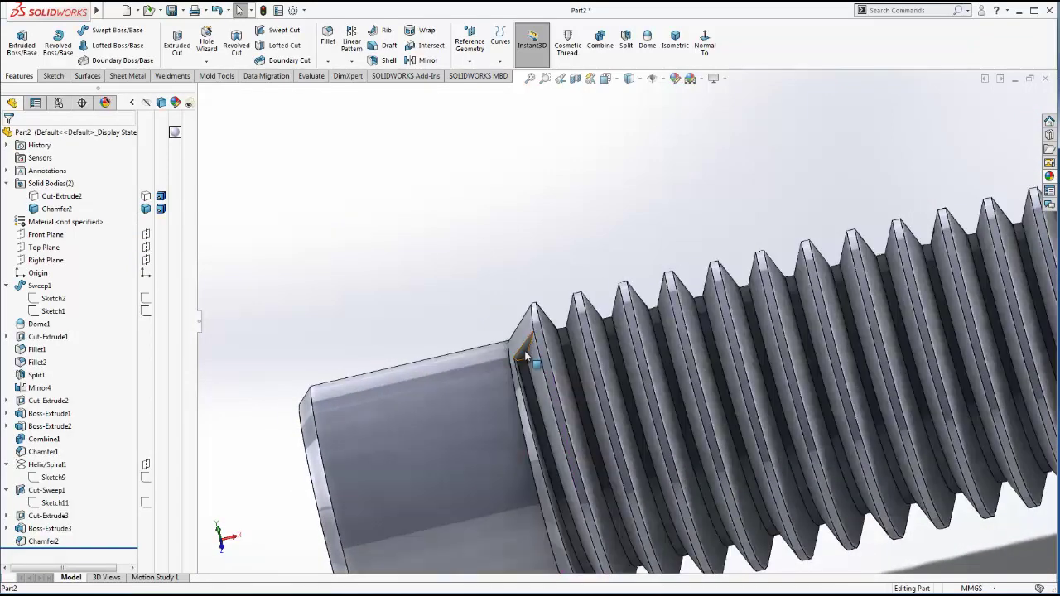
- Convert the thread-start face edges into Sketch15 and cut them 7 mm as Cut-Extrude4
left_click(525, 356)
left_click(577, 319)
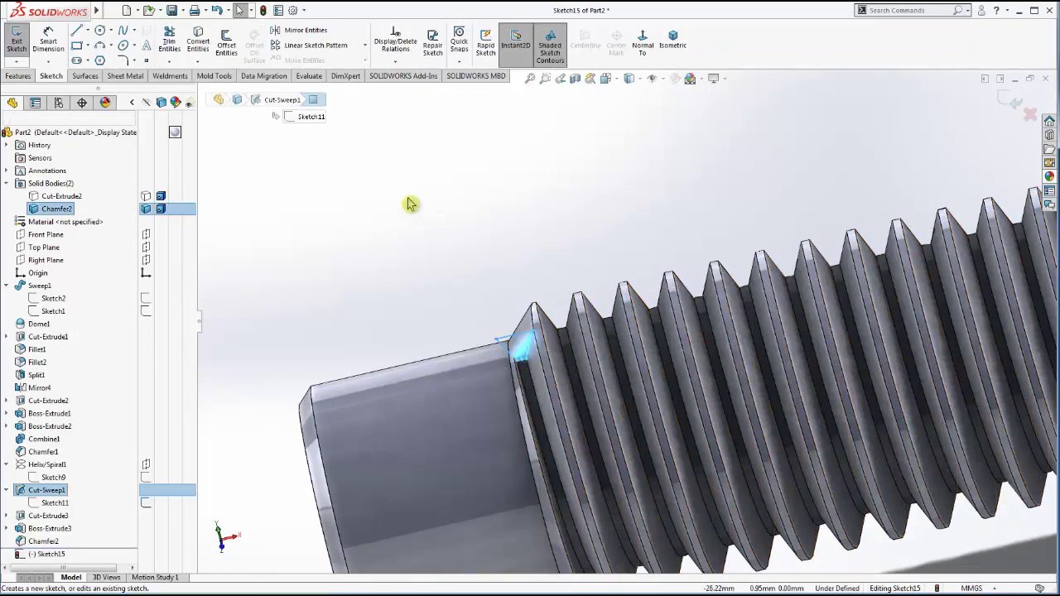
left_click(200, 46)
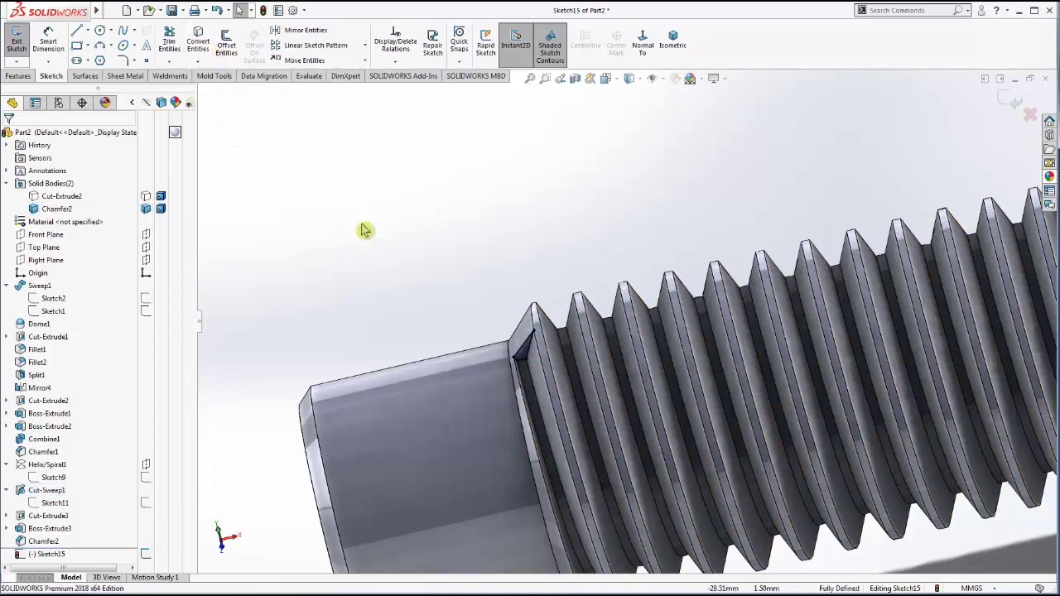
left_click(18, 75)
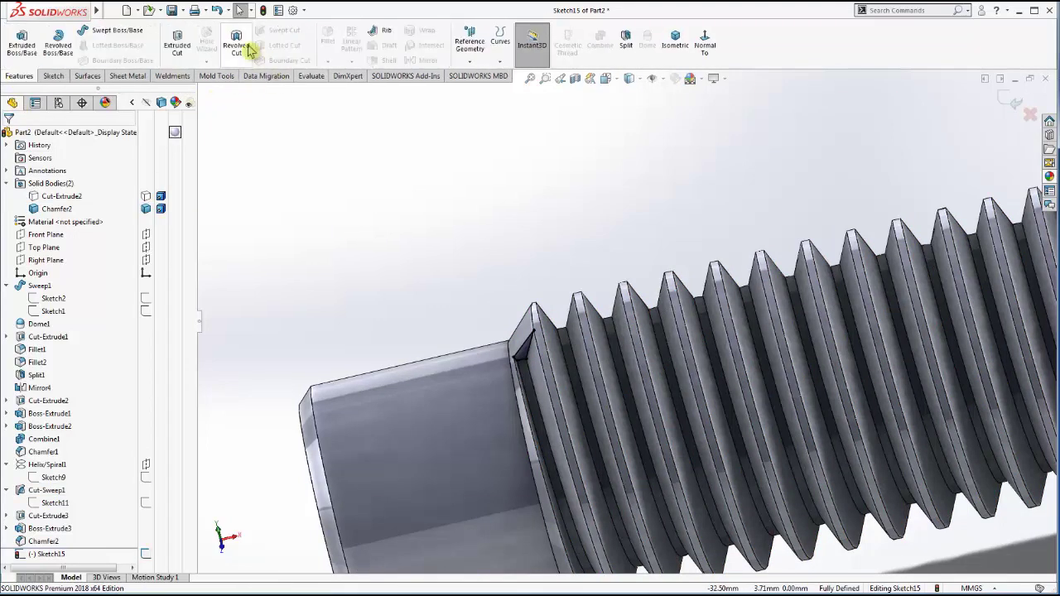
left_click(177, 43)
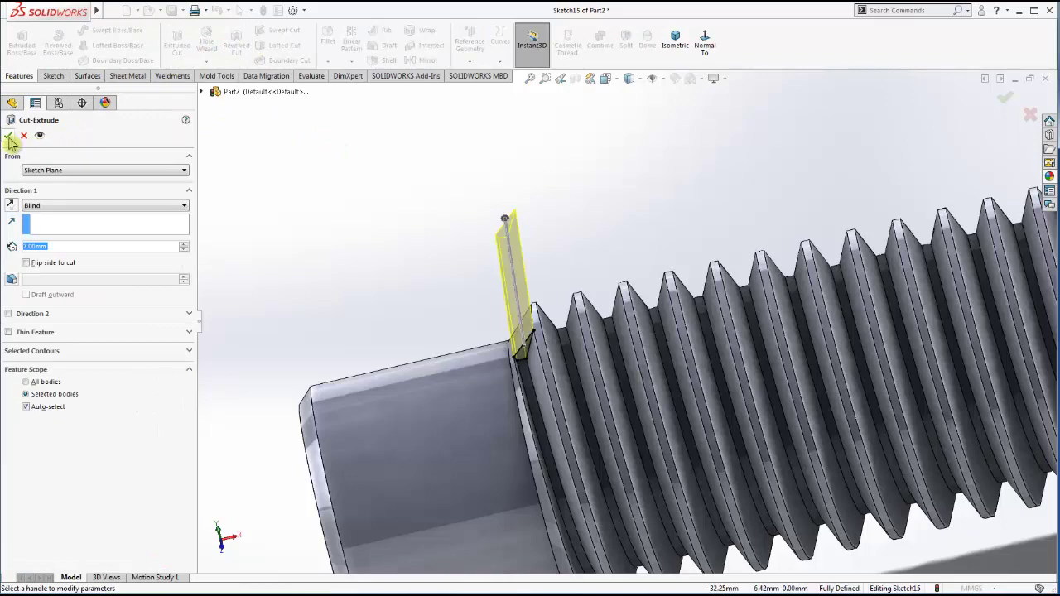
left_click(8, 136)
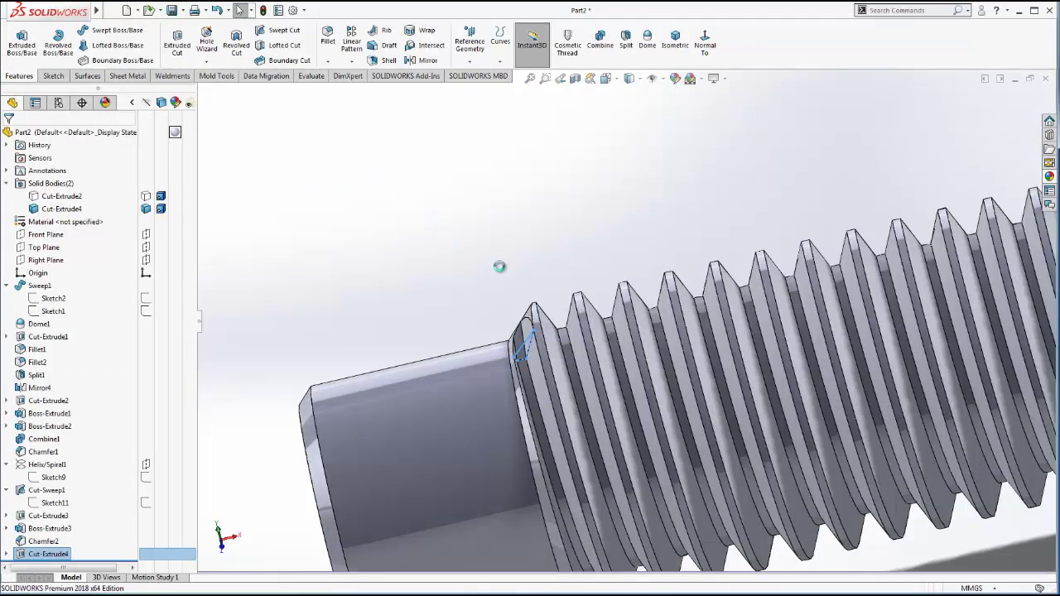
scroll(546, 319, "up", 2)
middle_click_drag(562, 362, 778, 394)
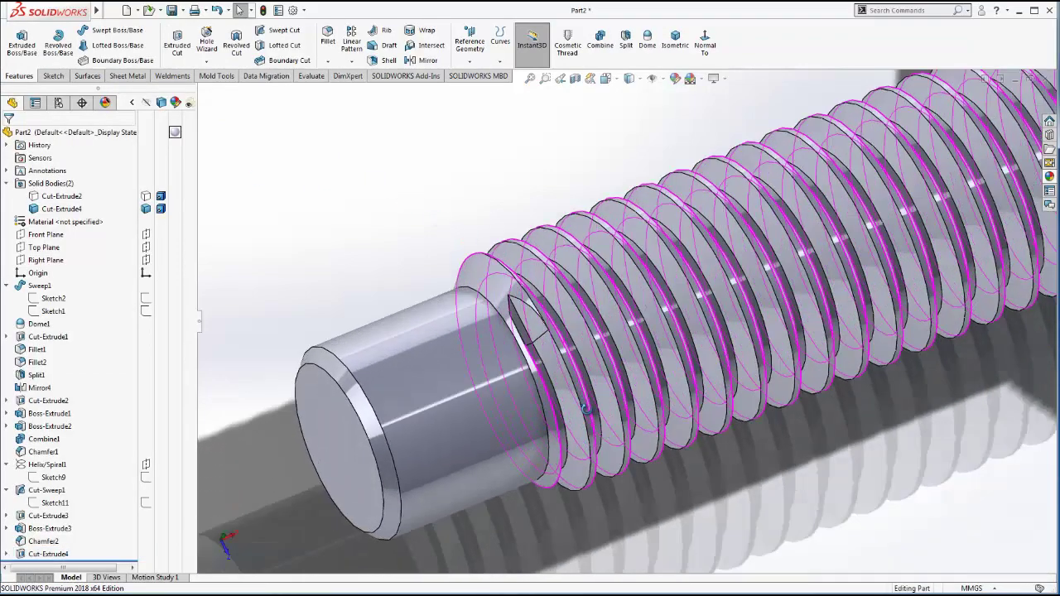
key("ctrl+7")
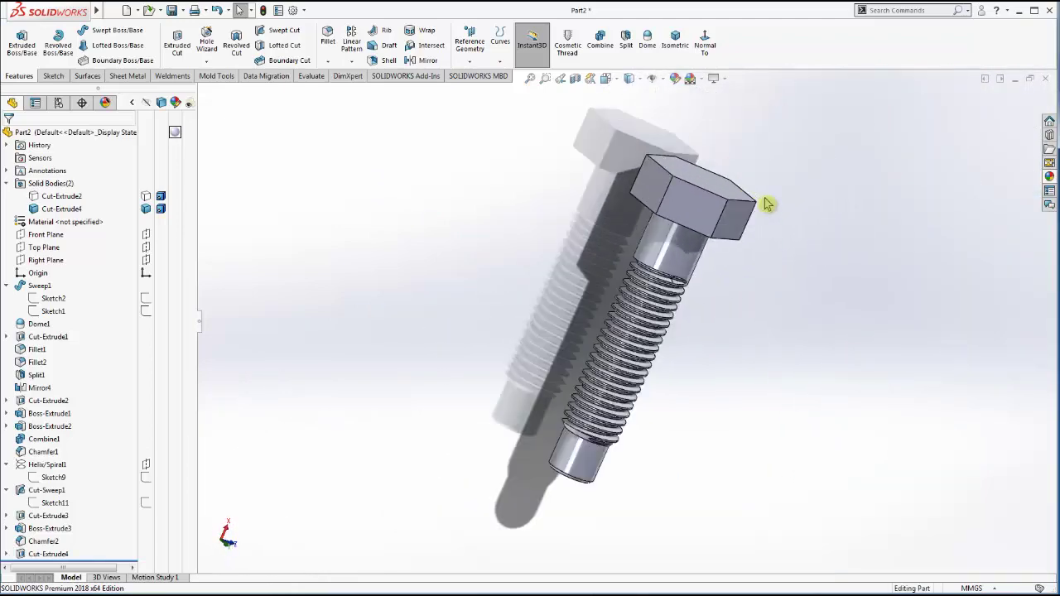
- On the hex head's top face, sketch a horizontal centreline and a circle touching the hexagon sides
left_click(683, 199)
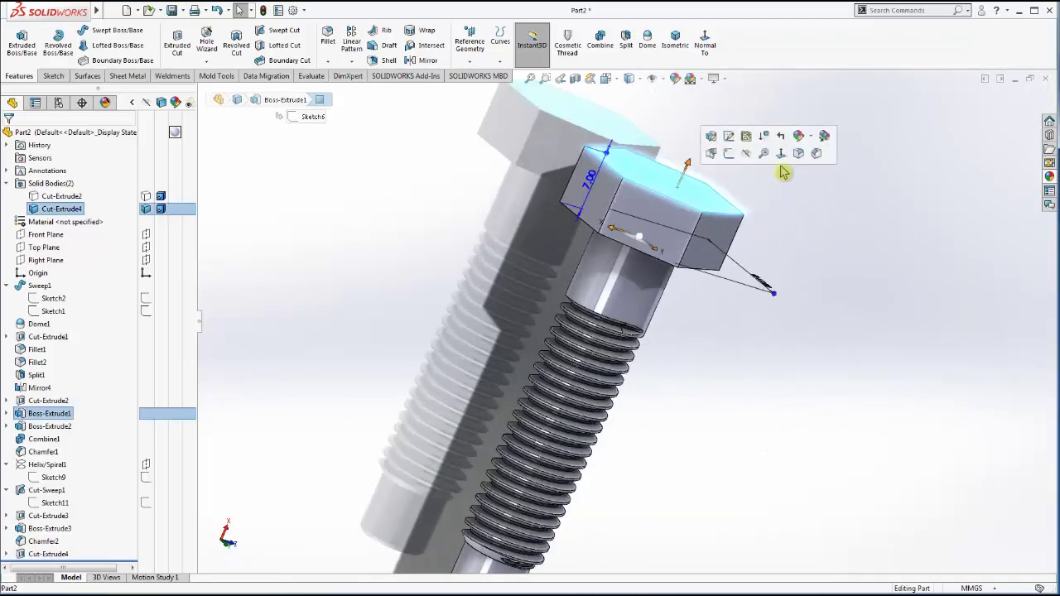
left_click(780, 171)
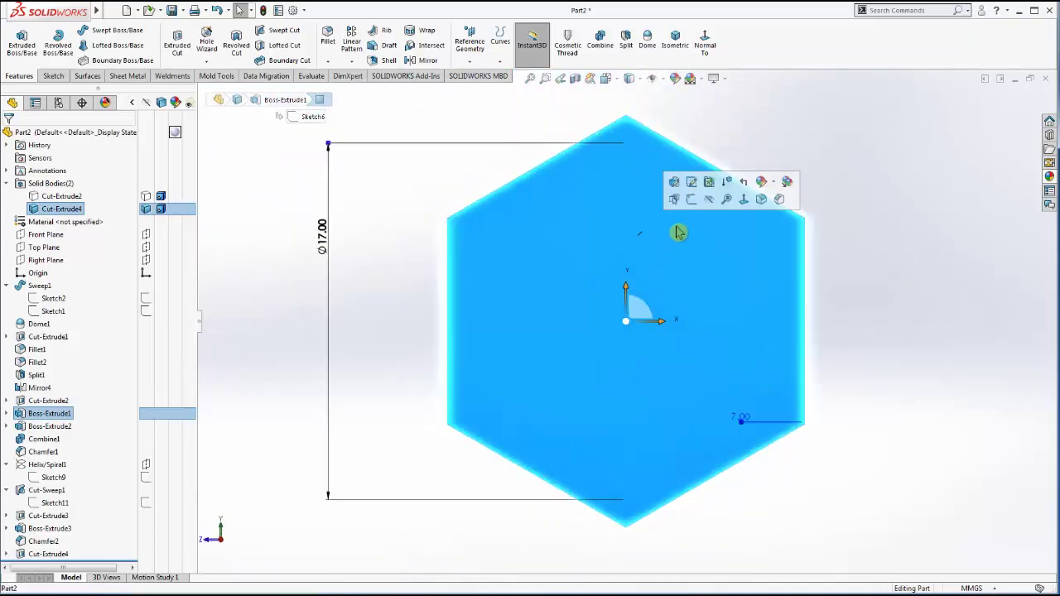
left_click(700, 203)
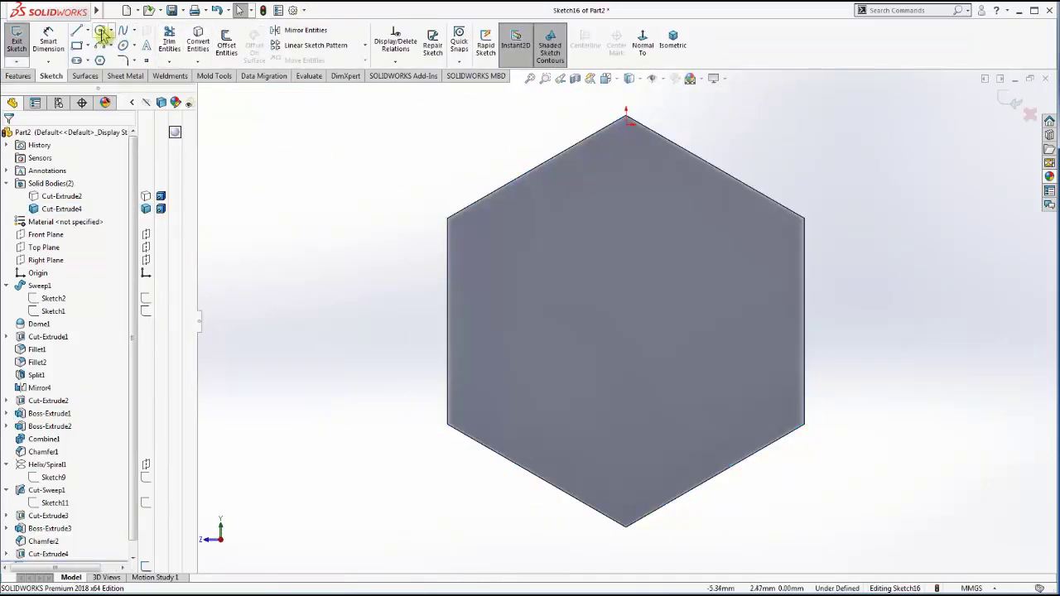
left_click(101, 31)
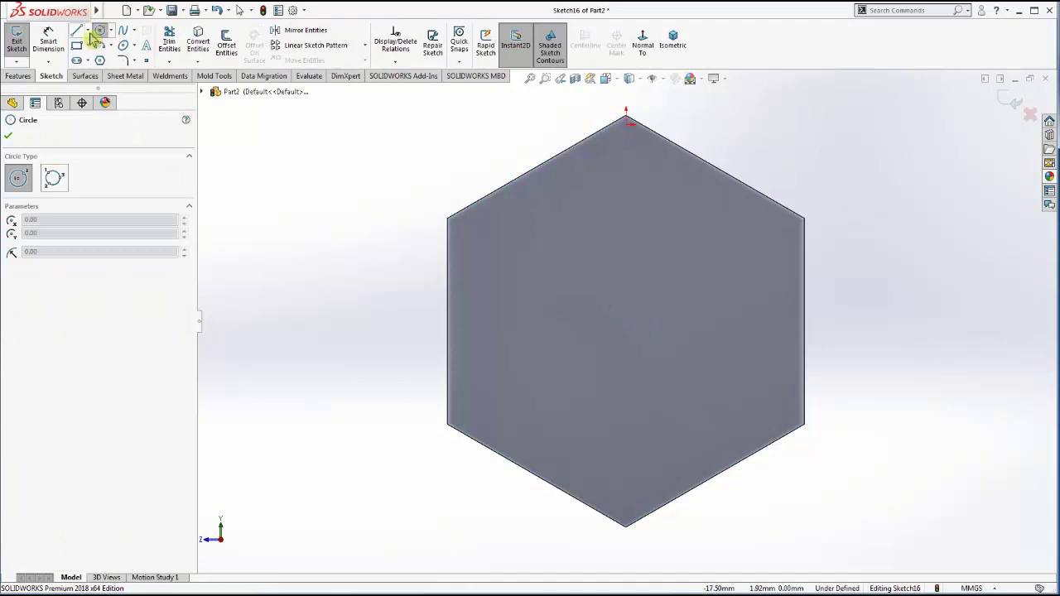
left_click(87, 31)
left_click(104, 50)
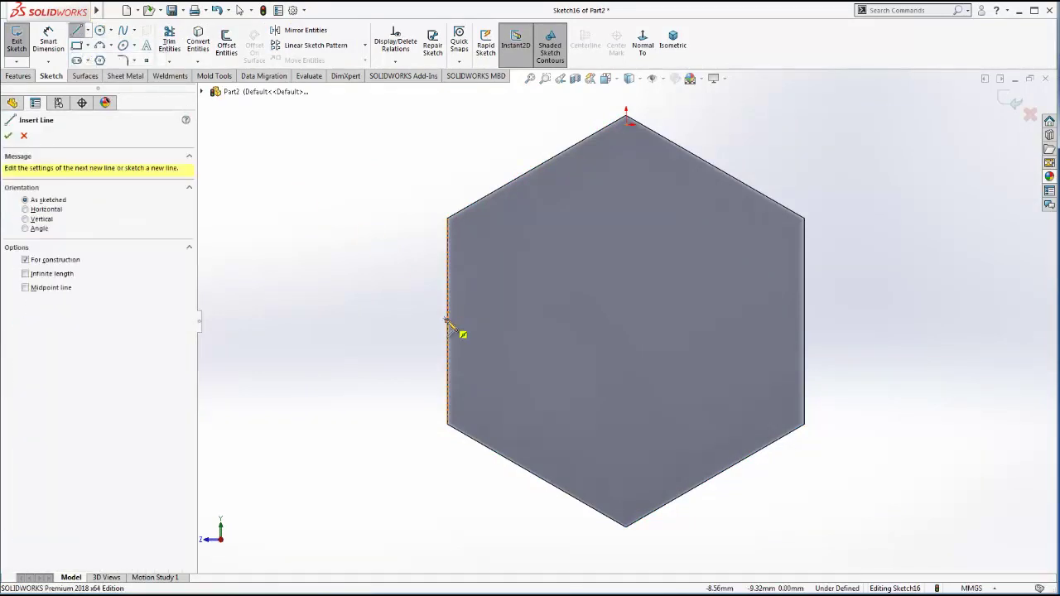
left_click(447, 321)
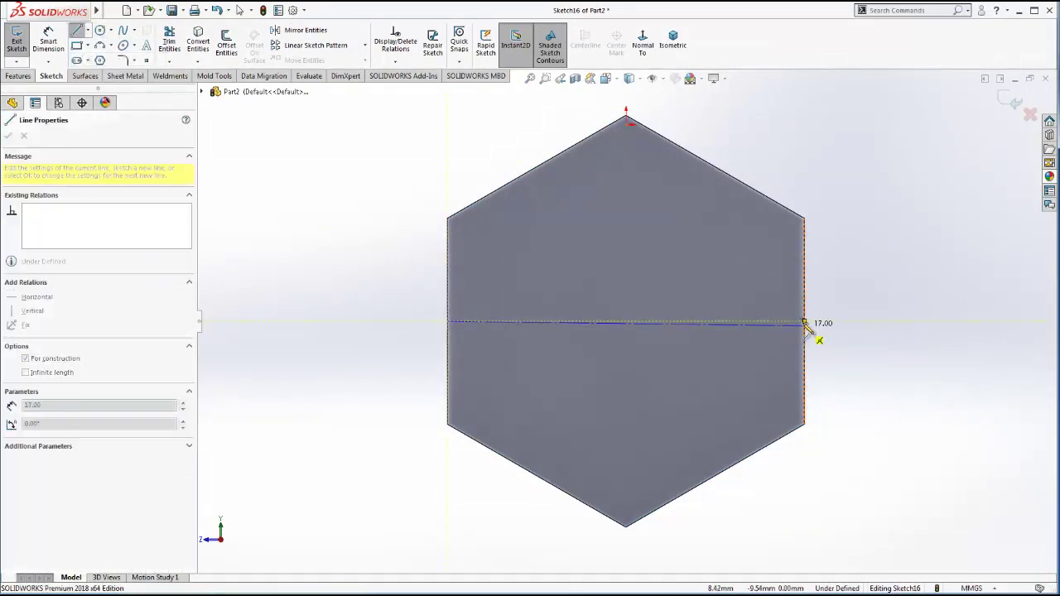
left_click(803, 321)
left_click(100, 31)
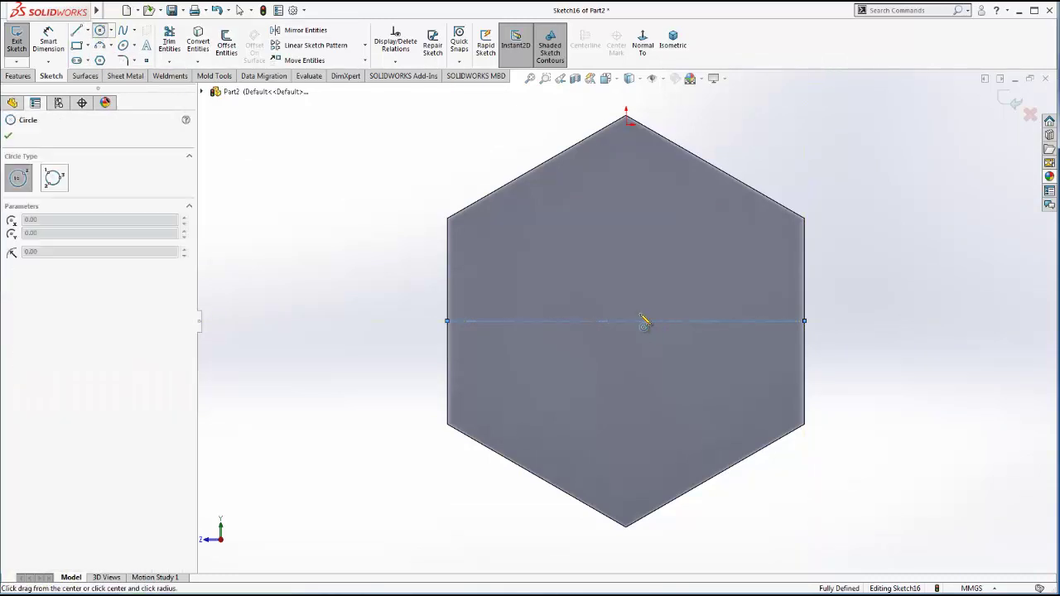
left_click(630, 323)
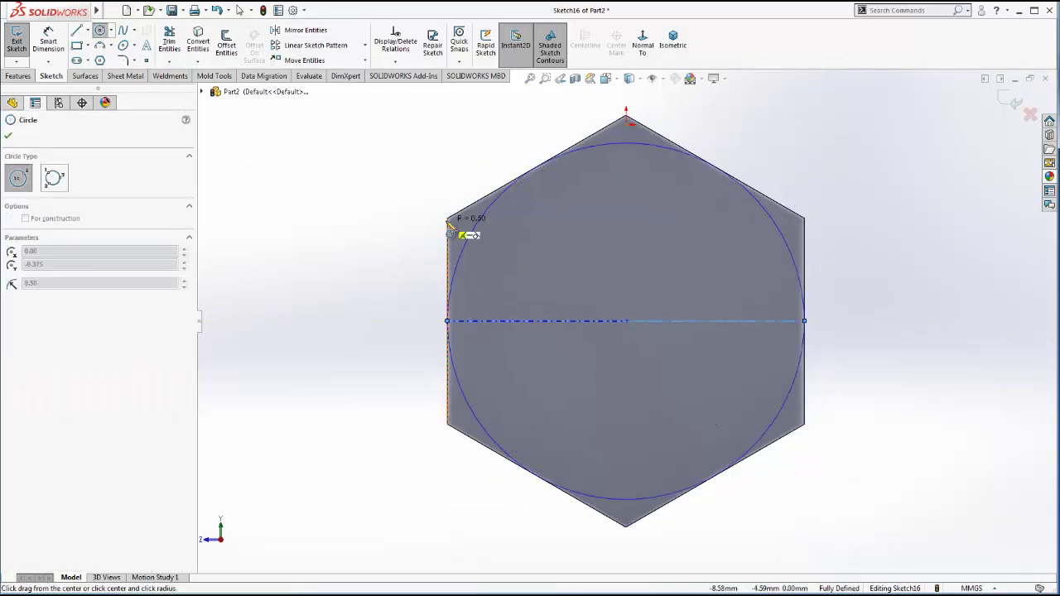
left_click(462, 325)
- Cut the circle Through All with a 45° draft to bevel the head corners
mouse_move(621, 348)
middle_mouse_down()
mouse_move(620, 229)
mouse_move(668, 195)
mouse_move(662, 213)
middle_mouse_up()
scroll(662, 212, "up", 3)
left_click(19, 75)
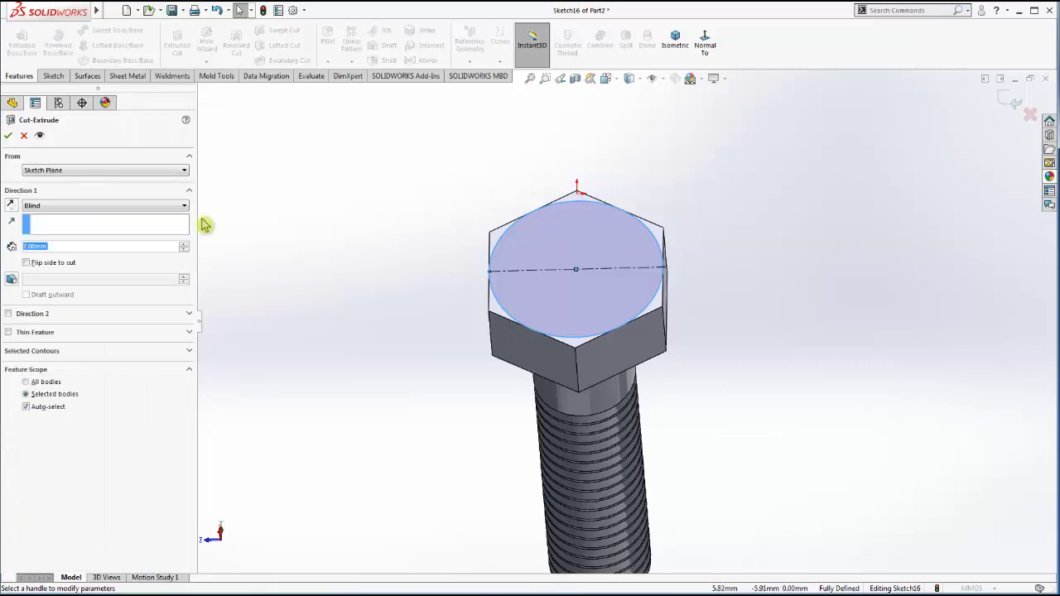
left_click(12, 279)
type("45.00deg")
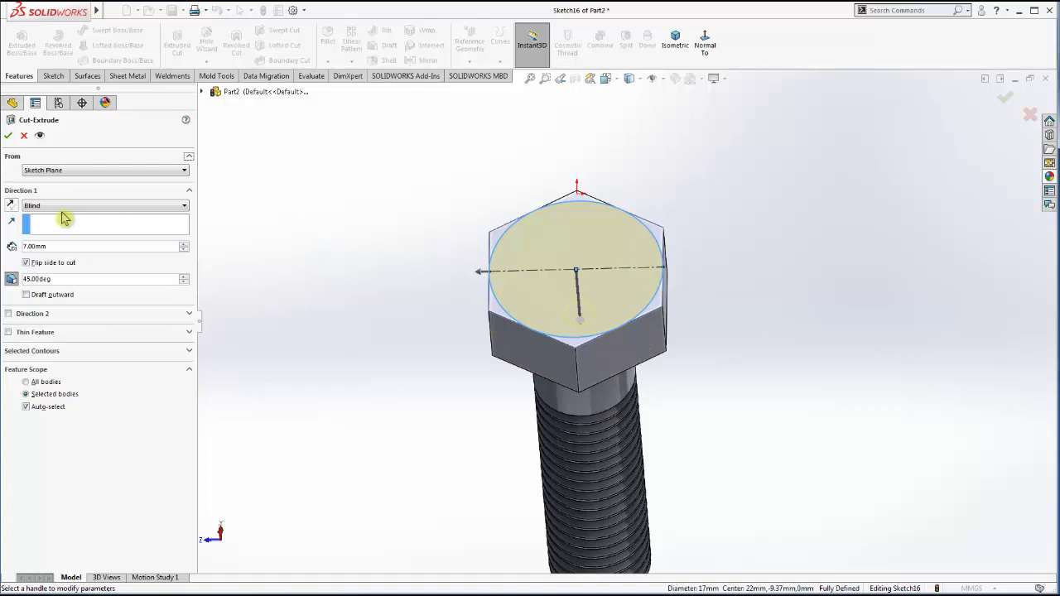
left_click(63, 207)
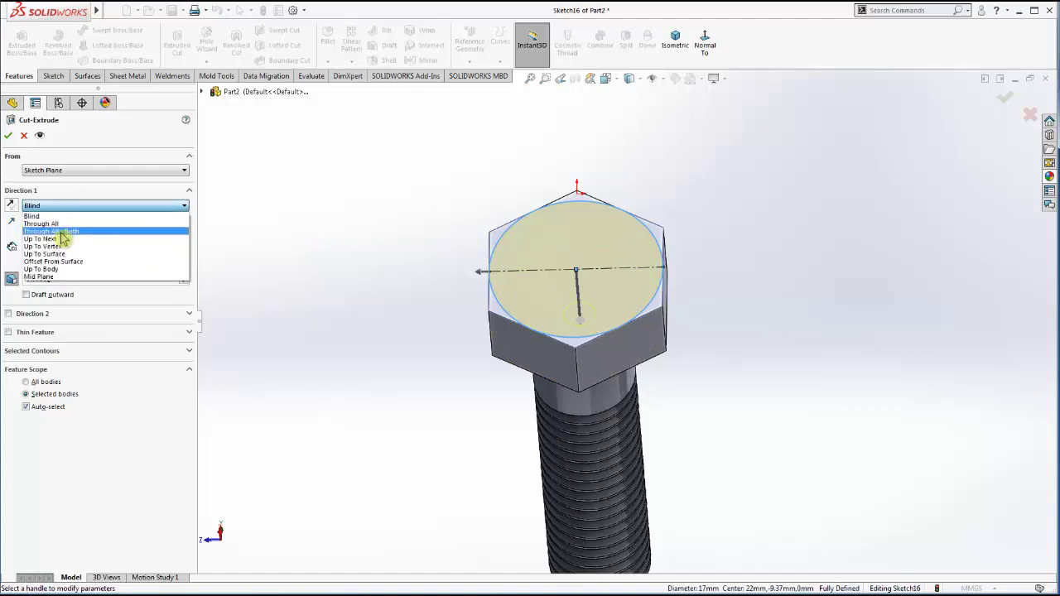
left_click(62, 224)
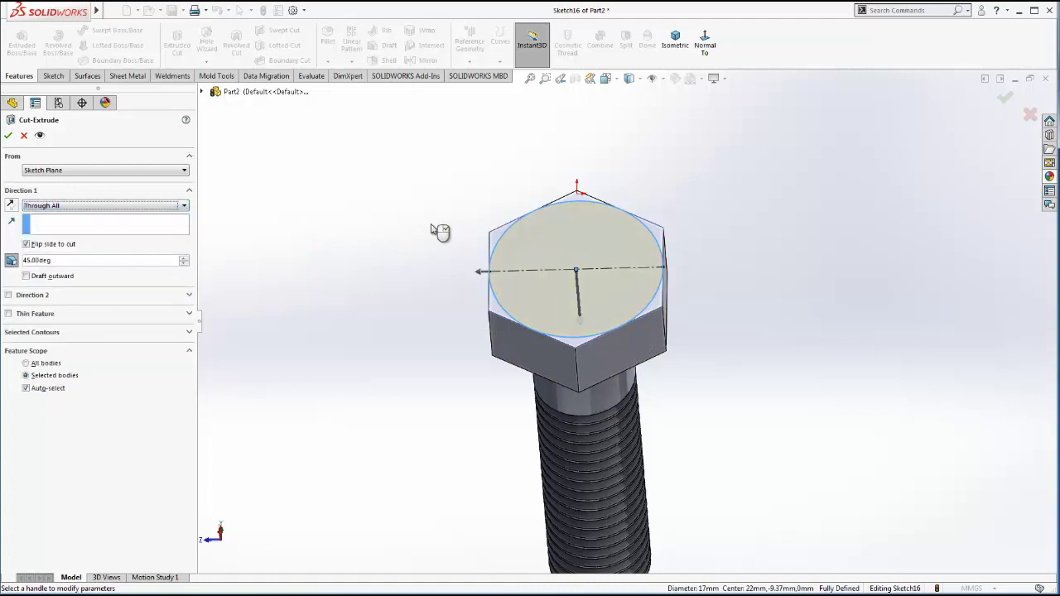
left_click(10, 136)
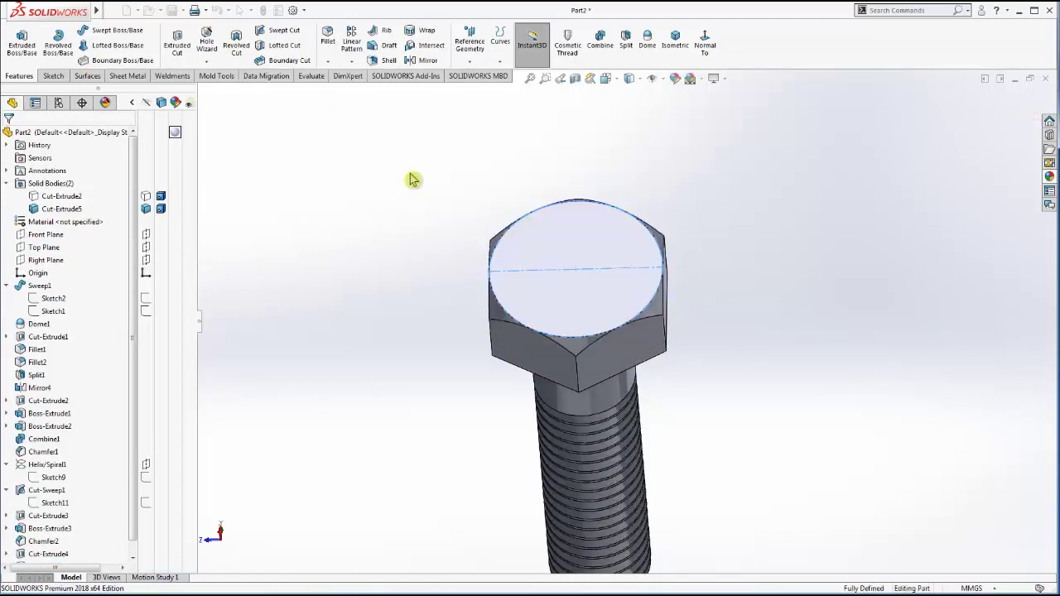
middle_click_drag(414, 180, 809, 276)
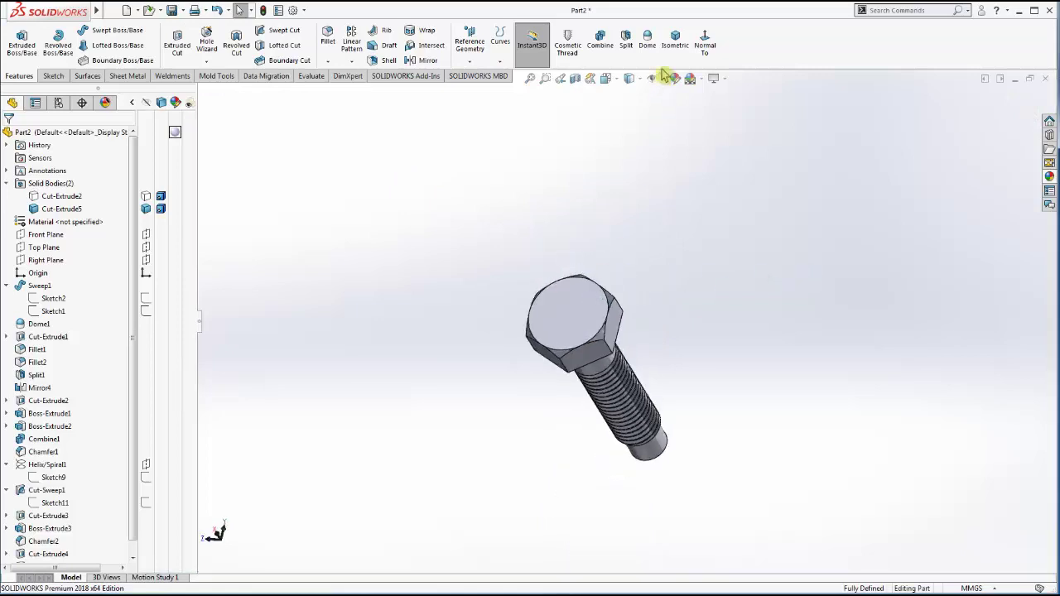
- Show the hidden shackle body in isometric view and orbit to see it whole
left_click(675, 42)
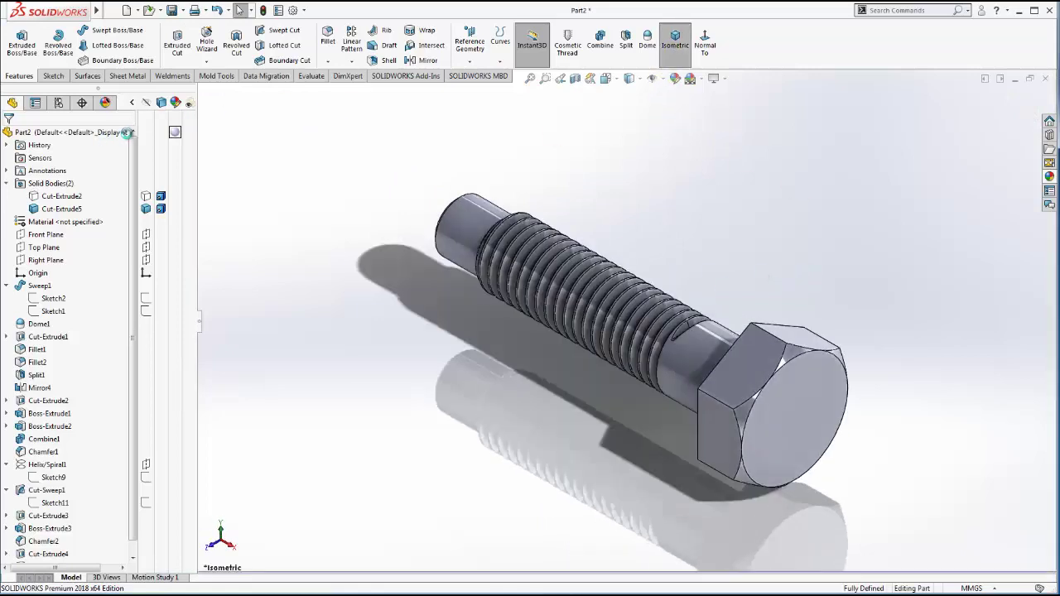
left_click(146, 197)
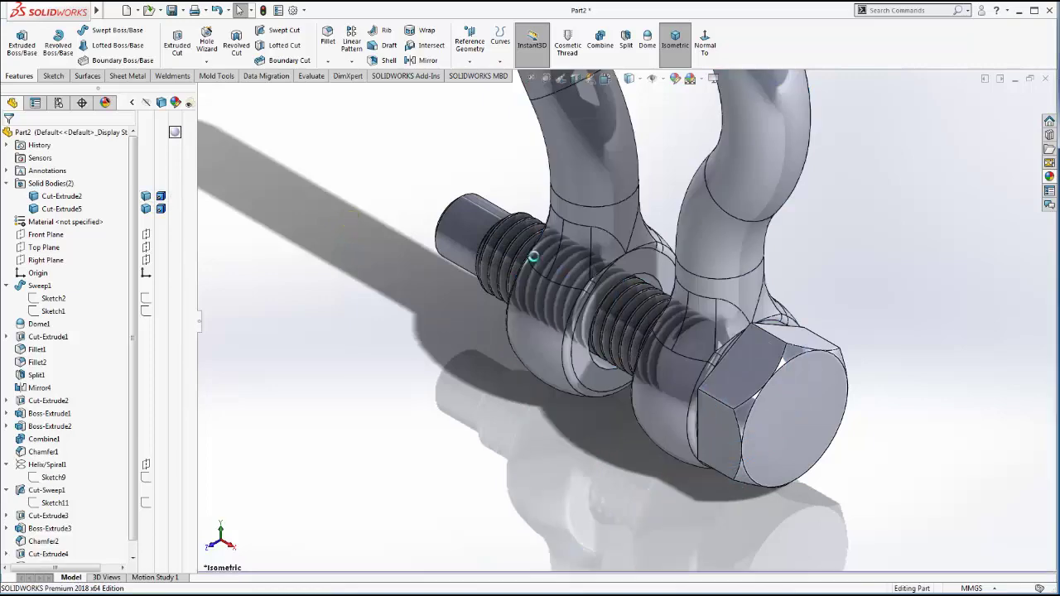
scroll(638, 292, "up", 5)
mouse_move(651, 307)
middle_mouse_down()
mouse_move(720, 300)
mouse_move(707, 284)
mouse_move(679, 314)
mouse_move(731, 255)
middle_mouse_up()
- Hide the bolt body and select the flat ring face on the shackle eye
left_click(646, 339)
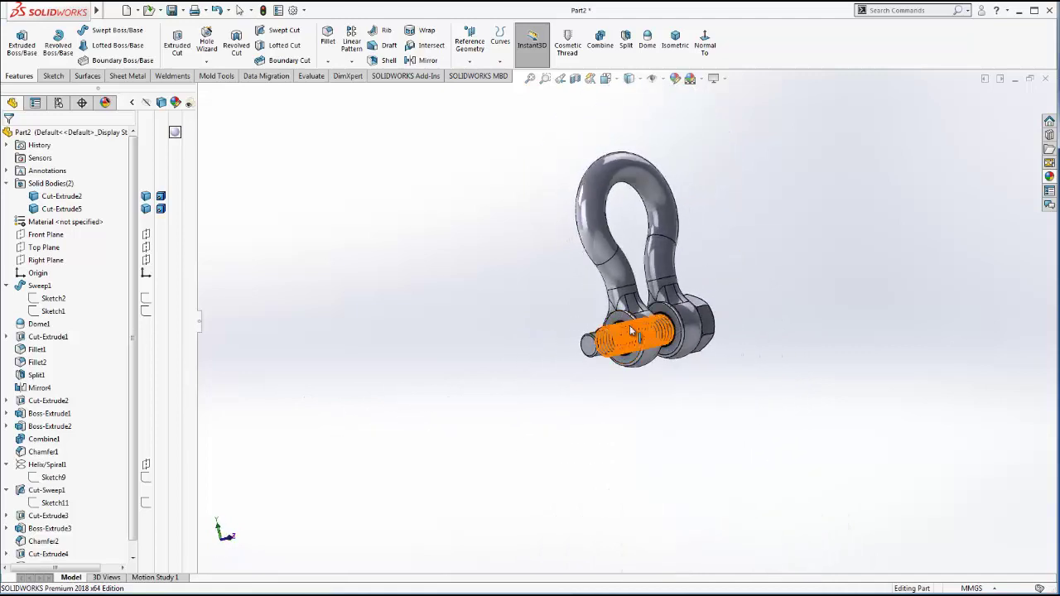
scroll(643, 348, "down", 2)
key("Tab")
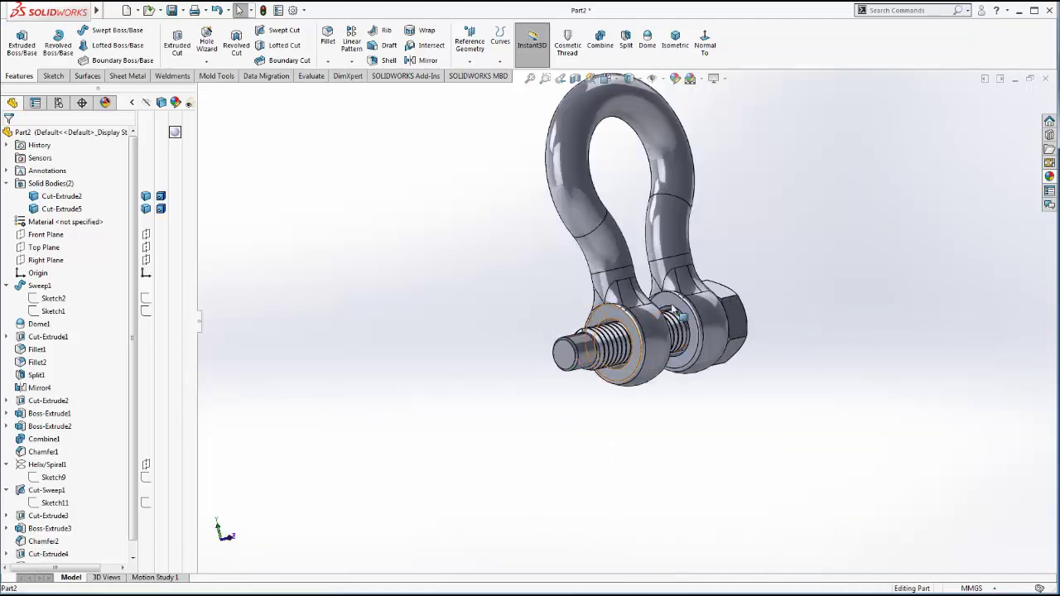
left_click(617, 335)
- Start a sketch normal to the eye's ring face and draw a hexagon around the hole
left_click(708, 282)
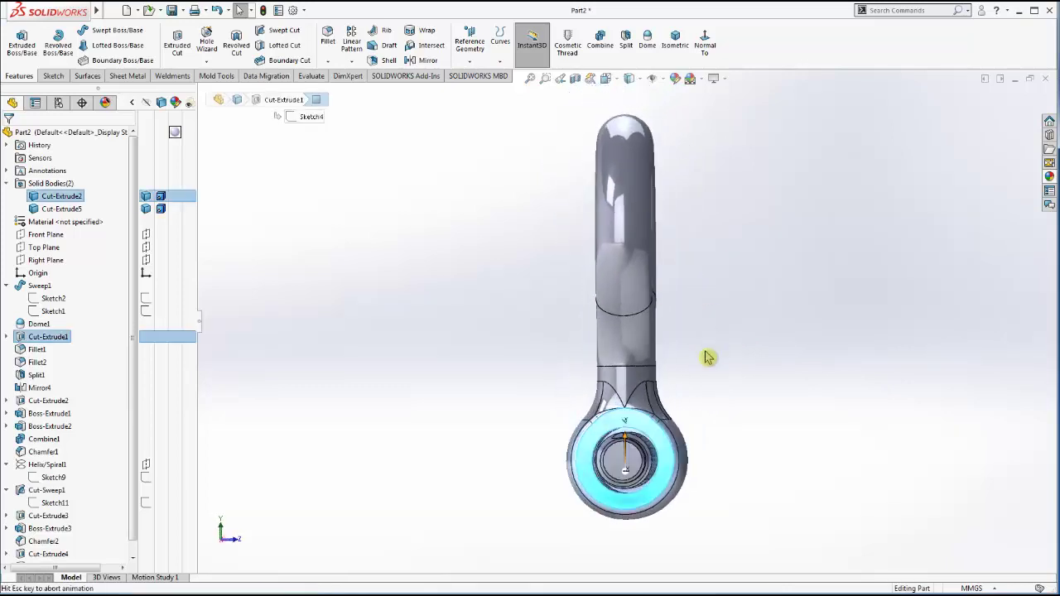
left_click(662, 451)
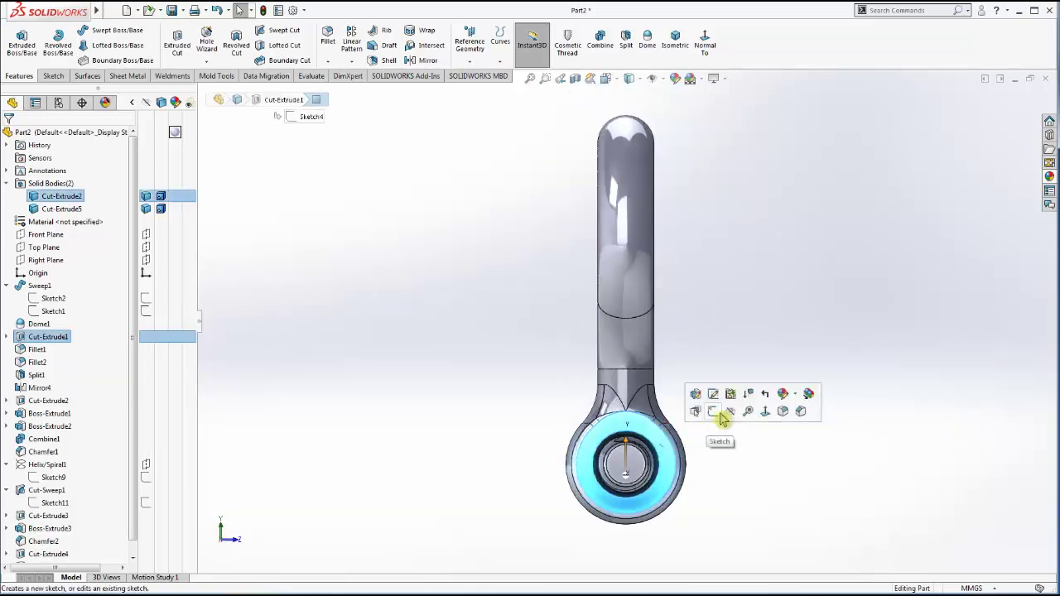
left_click(721, 416)
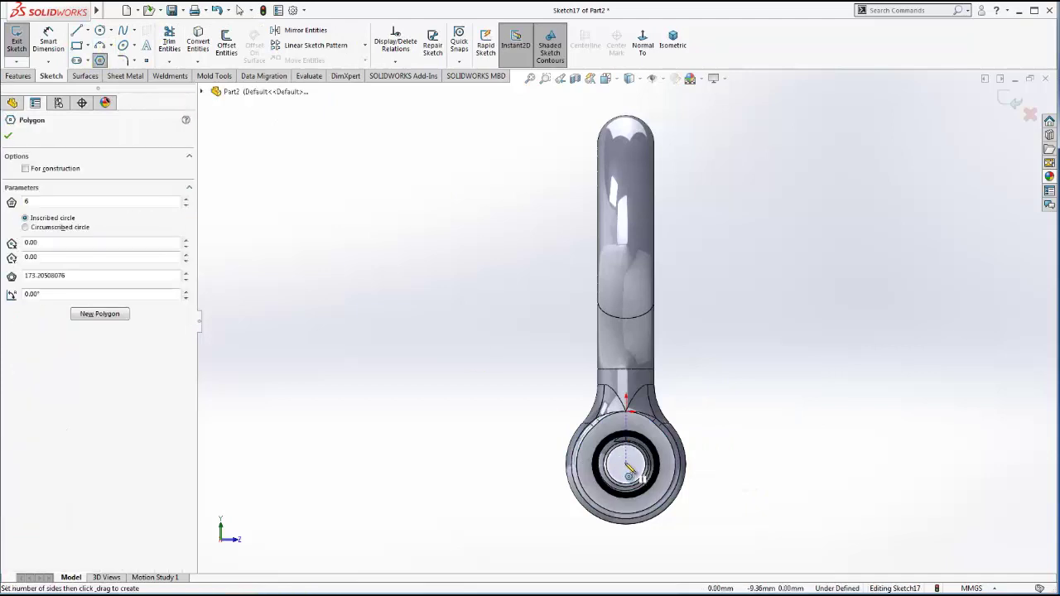
scroll(635, 465, "down", 2)
scroll(632, 468, "down", 2)
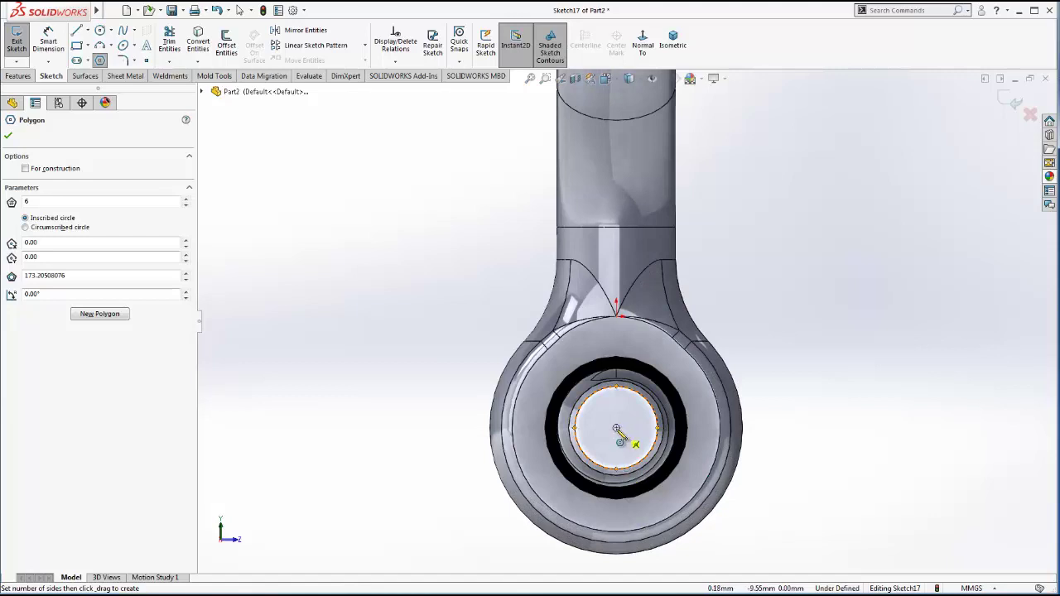
left_click_drag(616, 427, 616, 347)
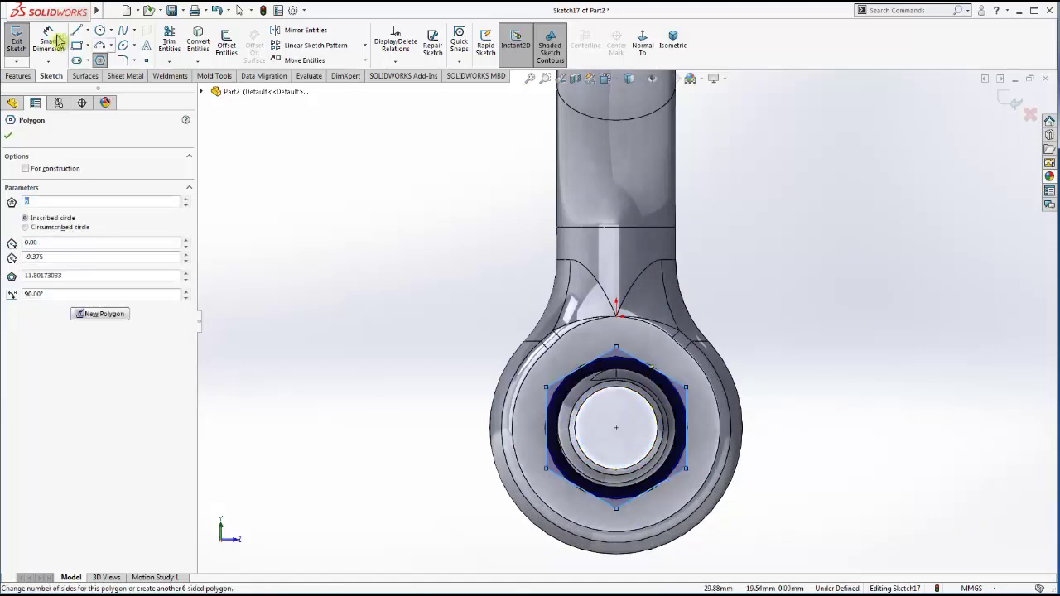
key("Escape")
- Dimension the hexagon's construction circle to Ø17 mm
key("d")
left_click(558, 400)
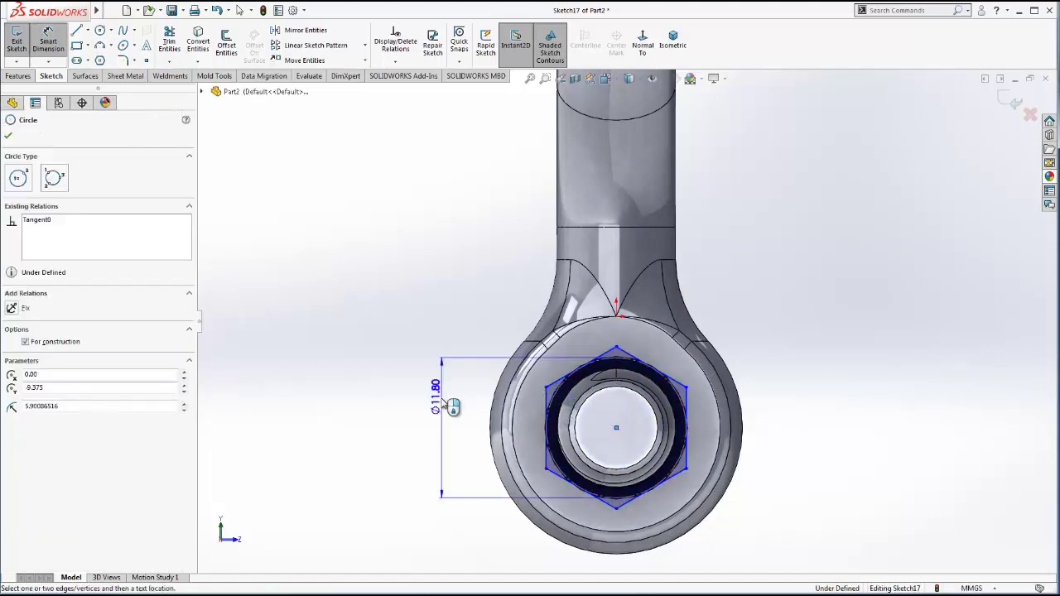
left_click(440, 410)
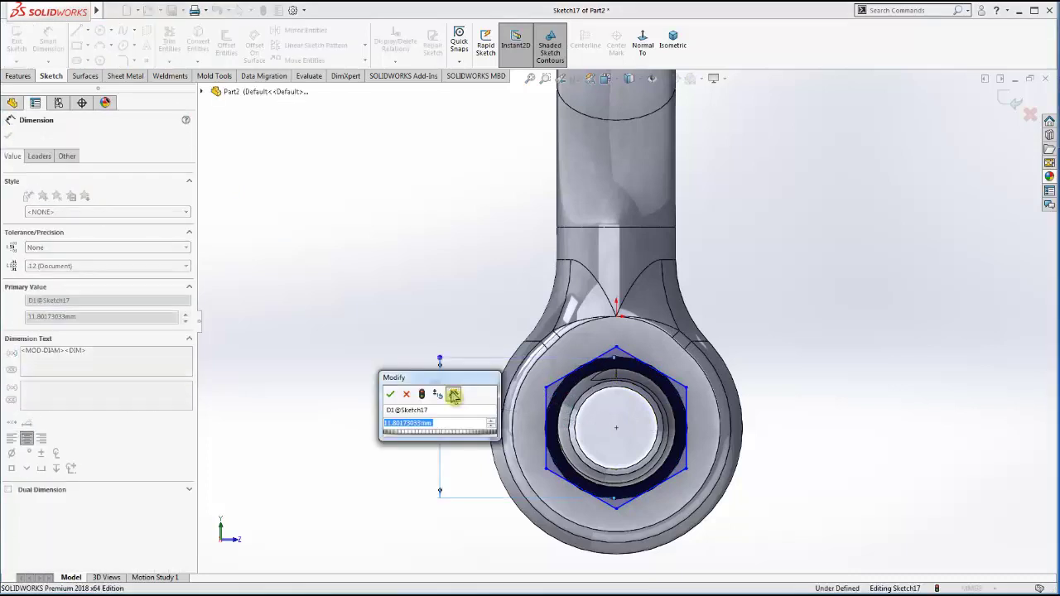
type("17")
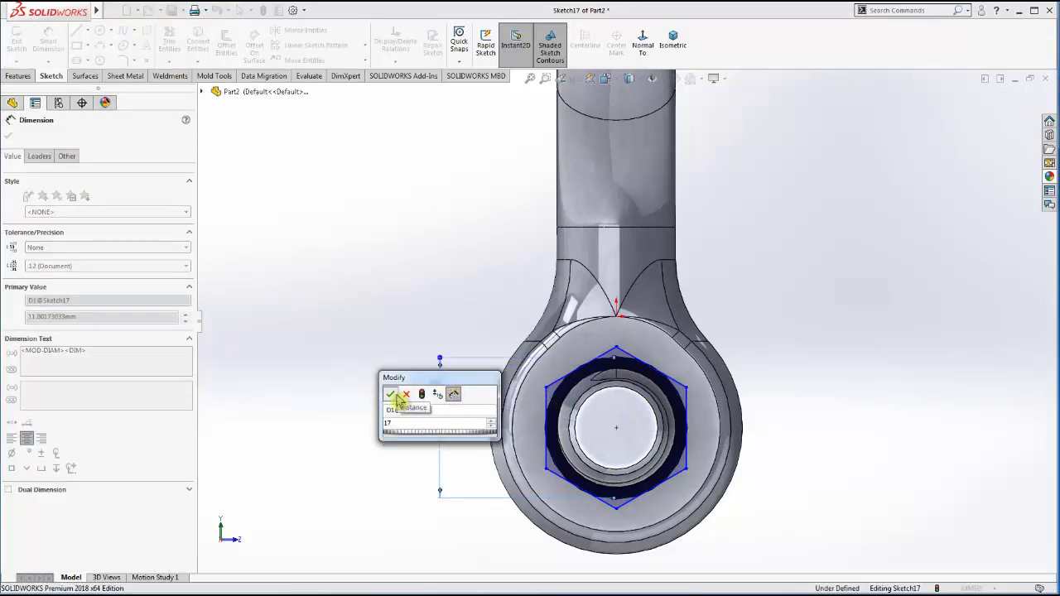
left_click(391, 395)
- Add a circle centred on the hole and dimension it Ø8.50 mm
left_click(98, 32)
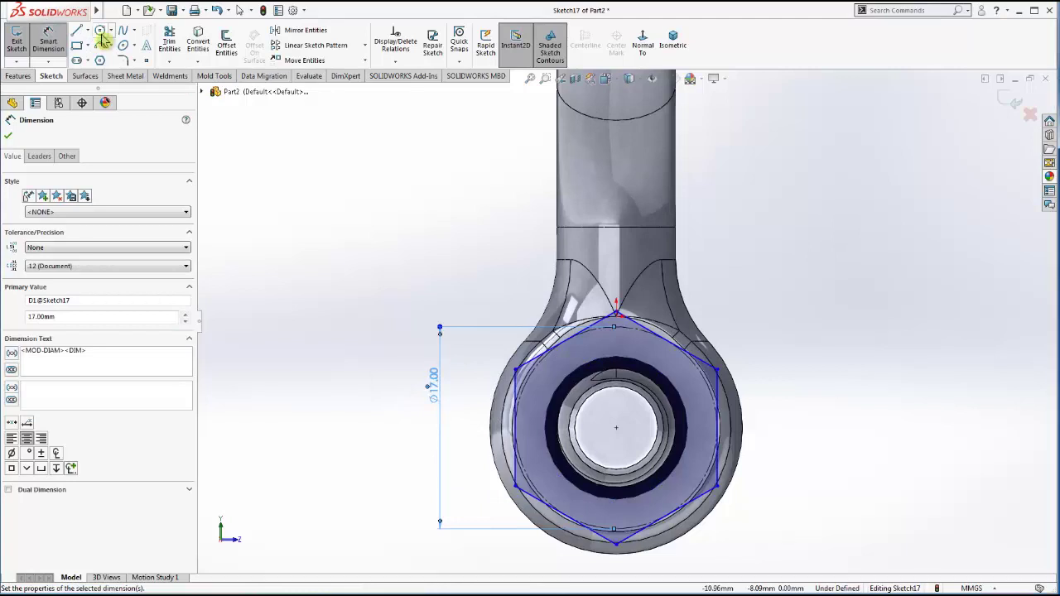
left_click(616, 430)
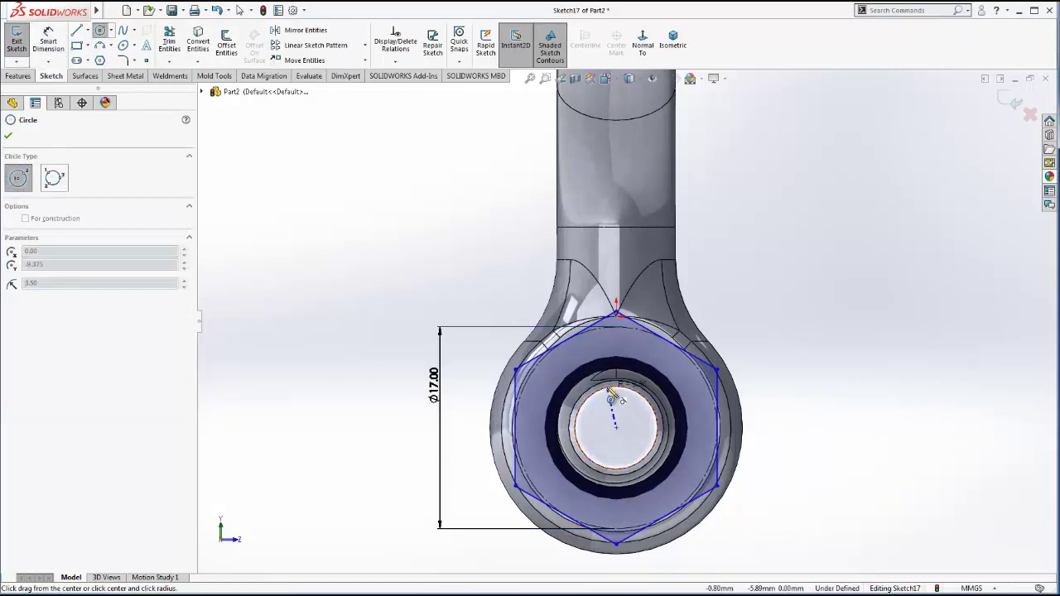
left_click(576, 356)
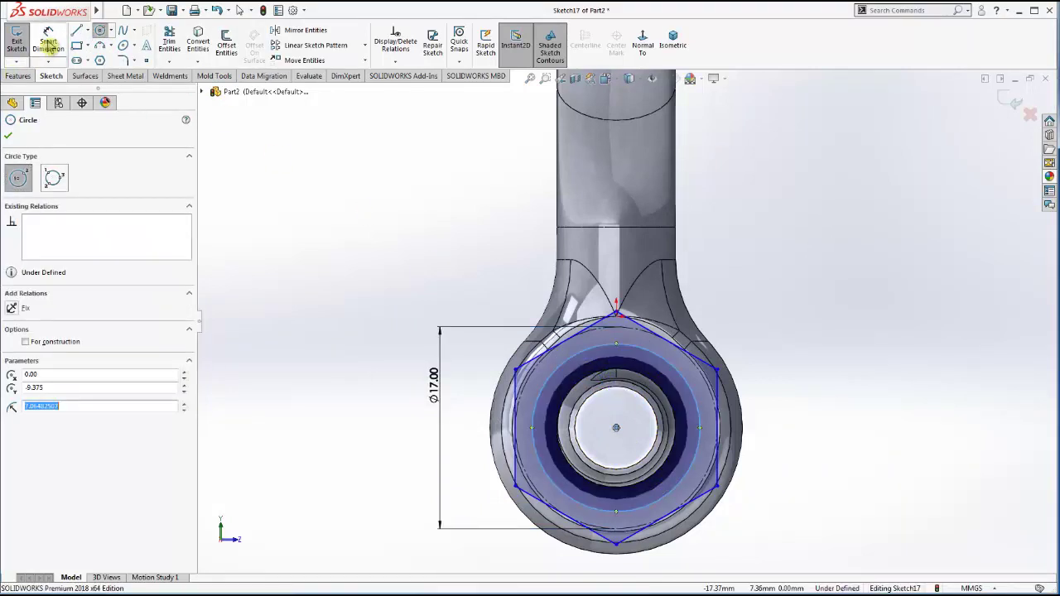
left_click(48, 41)
left_click(547, 383)
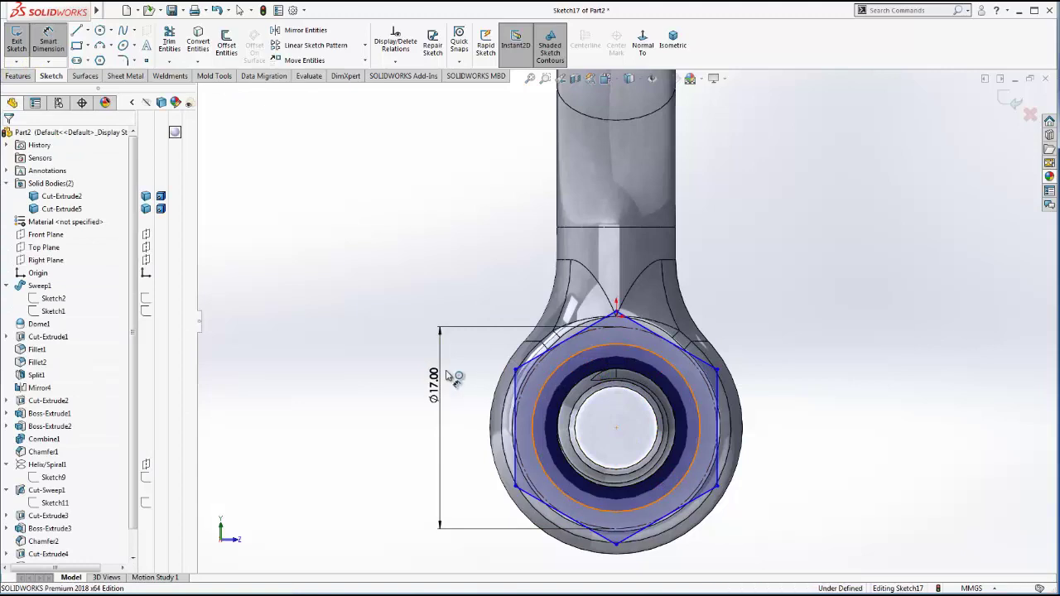
left_click(480, 428)
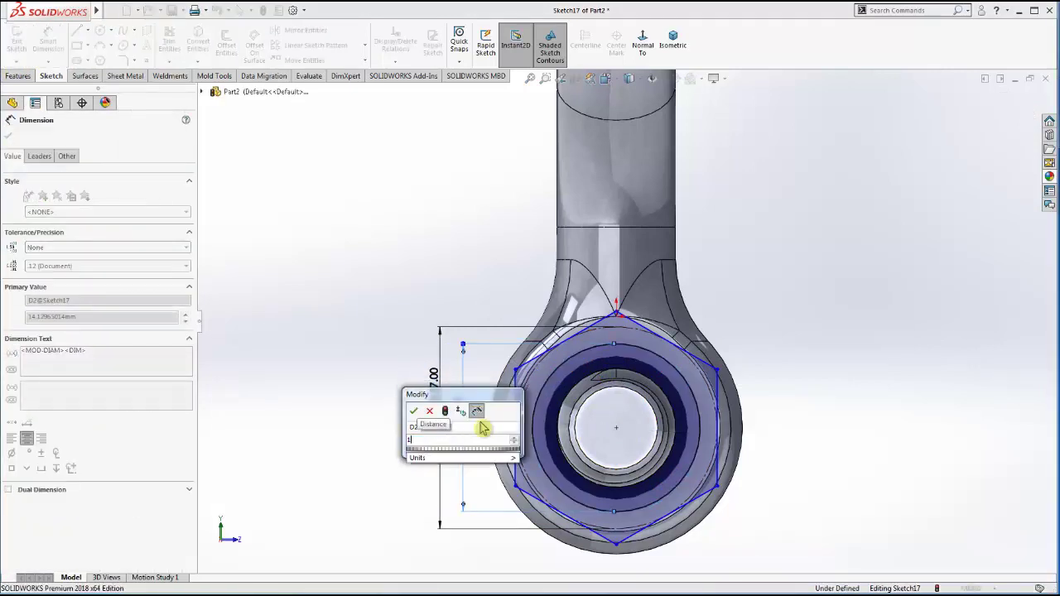
left_click(413, 411)
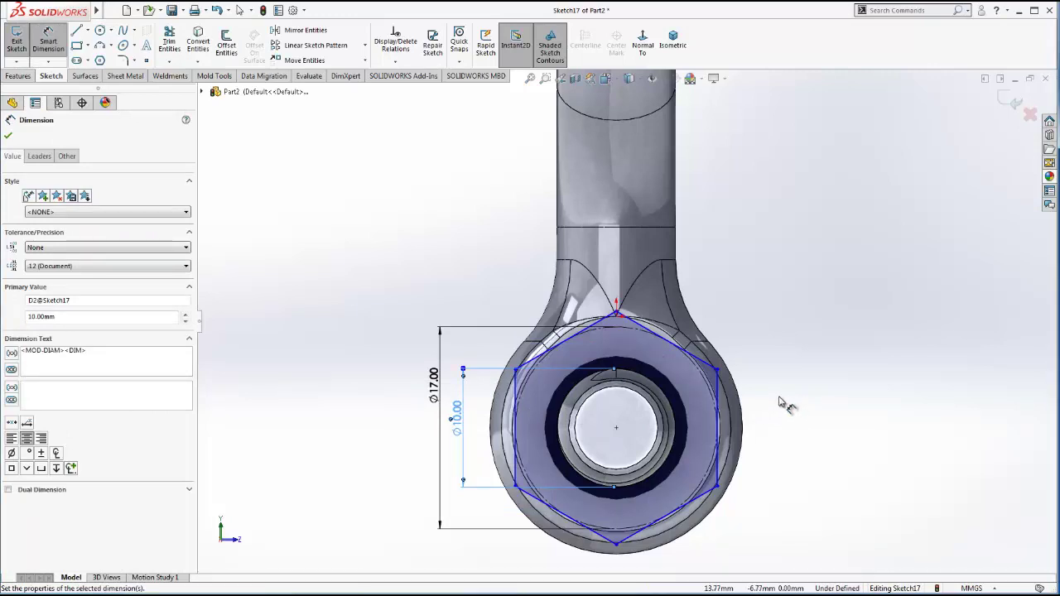
double_click(464, 424)
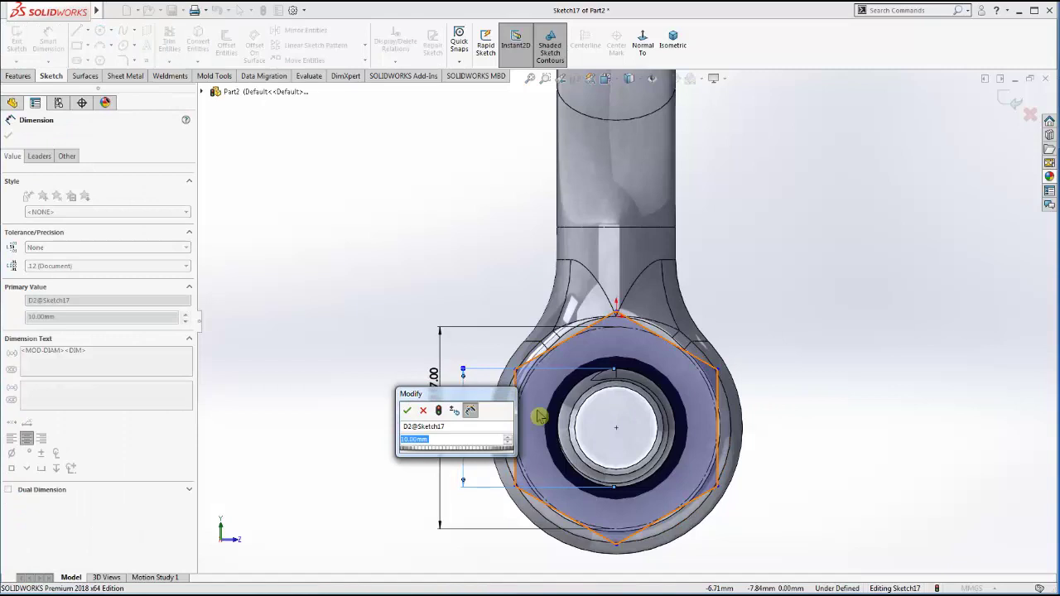
left_click(406, 411)
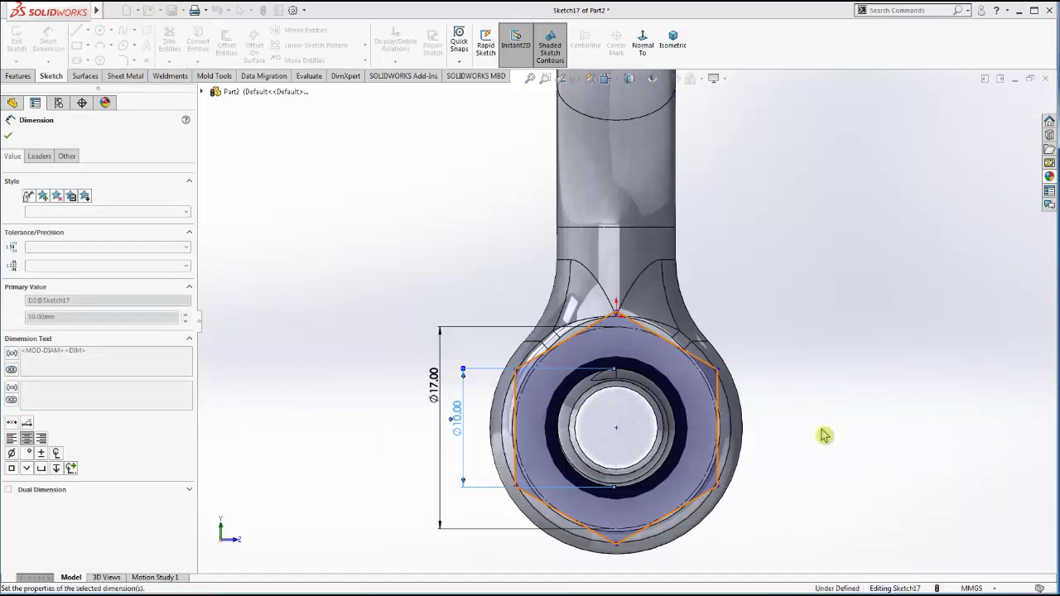
mouse_move(50, 10)
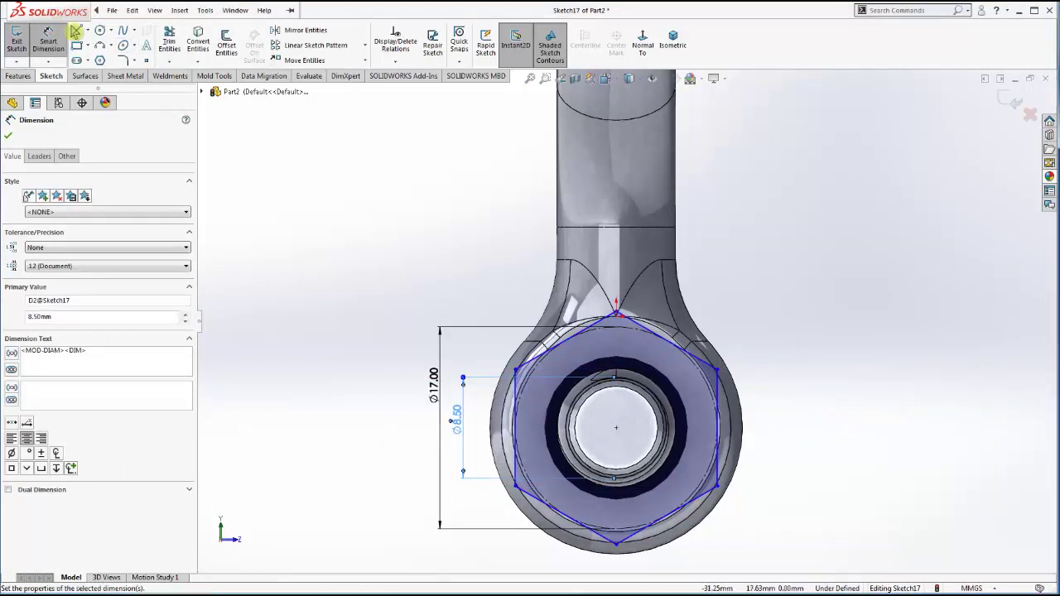
- Draw a centerline starting at the hole centre
left_click(88, 30)
left_click(101, 48)
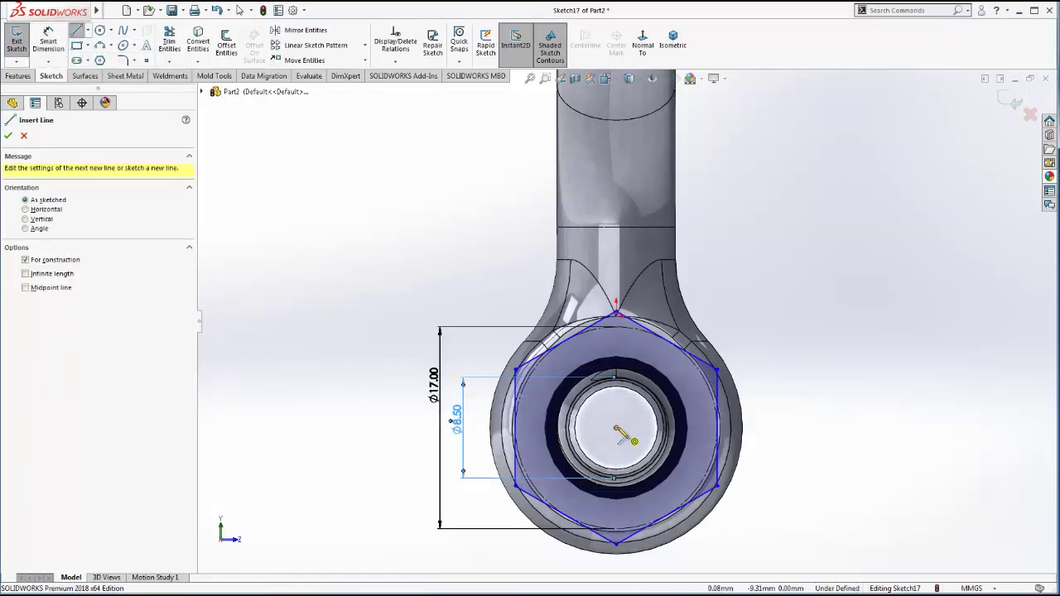
left_click(616, 314)
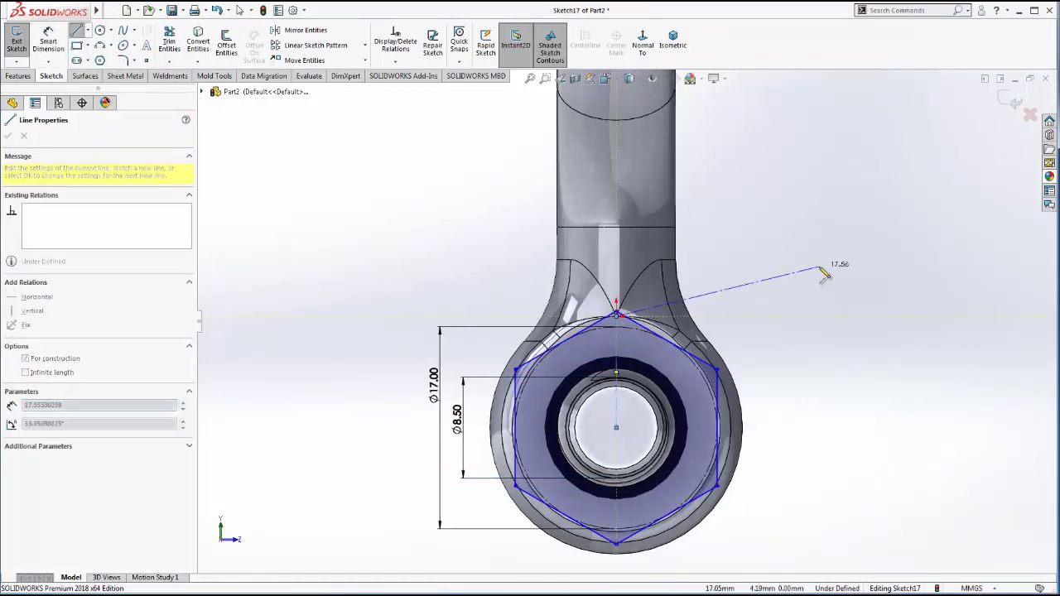
key("Escape")
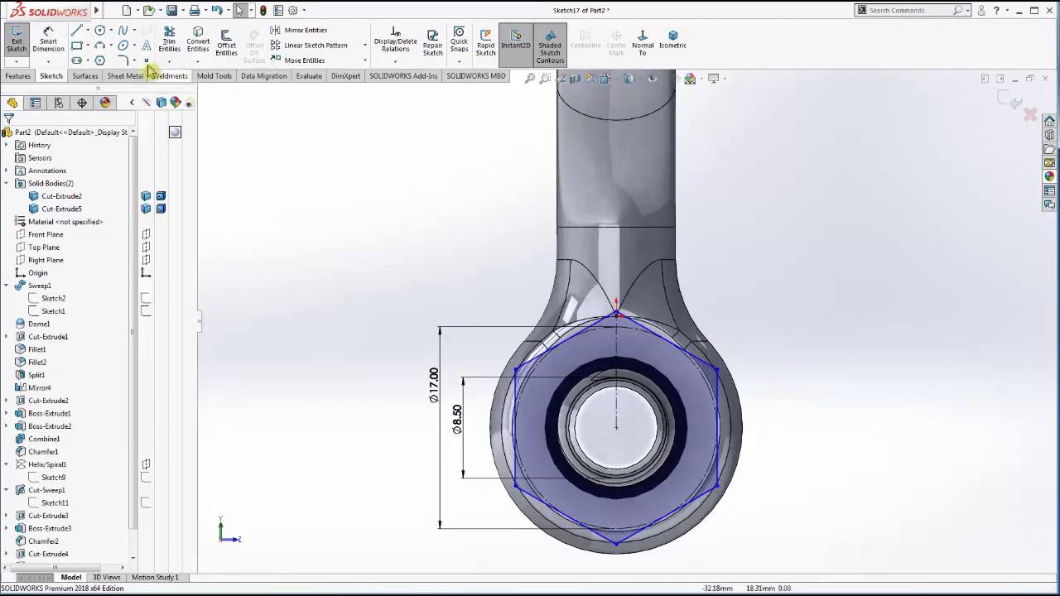
left_click(85, 30)
left_click(105, 60)
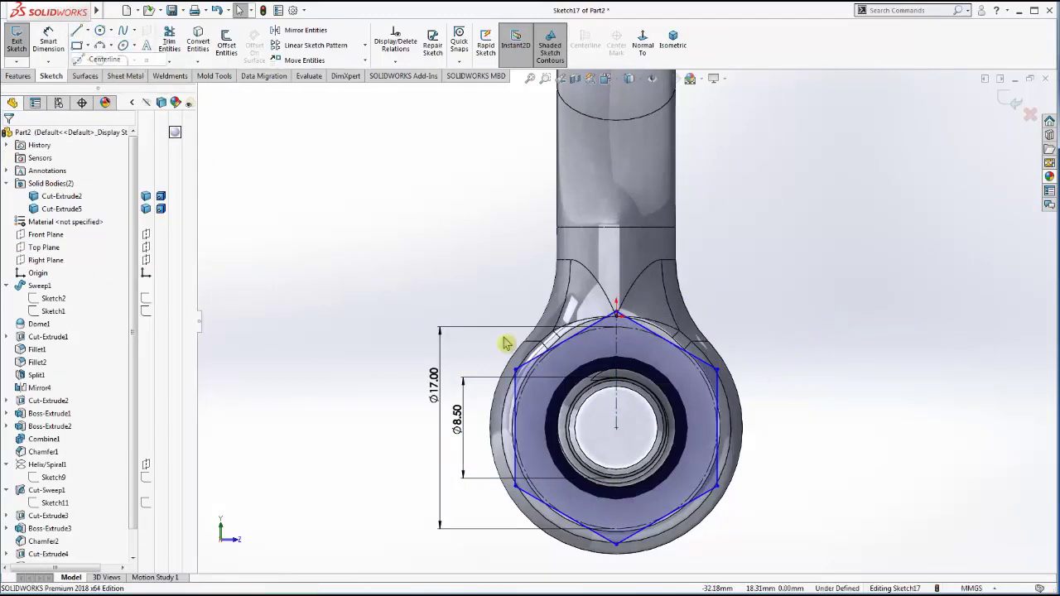
left_click(616, 427)
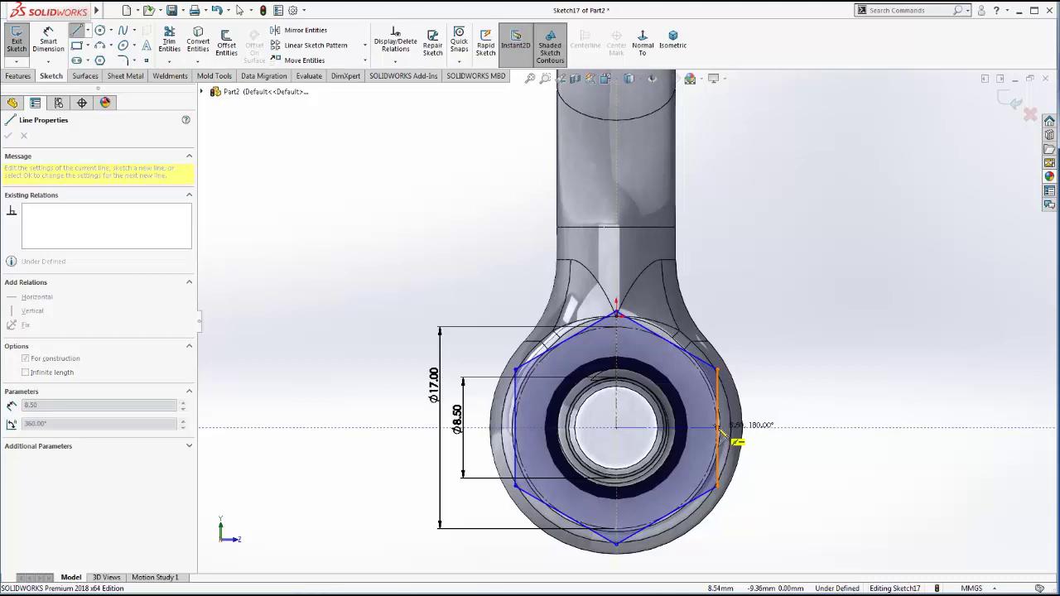
key("Escape")
key("Escape")
scroll(757, 393, "up", 3)
- Extrude Sketch17 as a separate-body hex nut, Boss-Extrude4
middle_click_drag(757, 392, 712, 365)
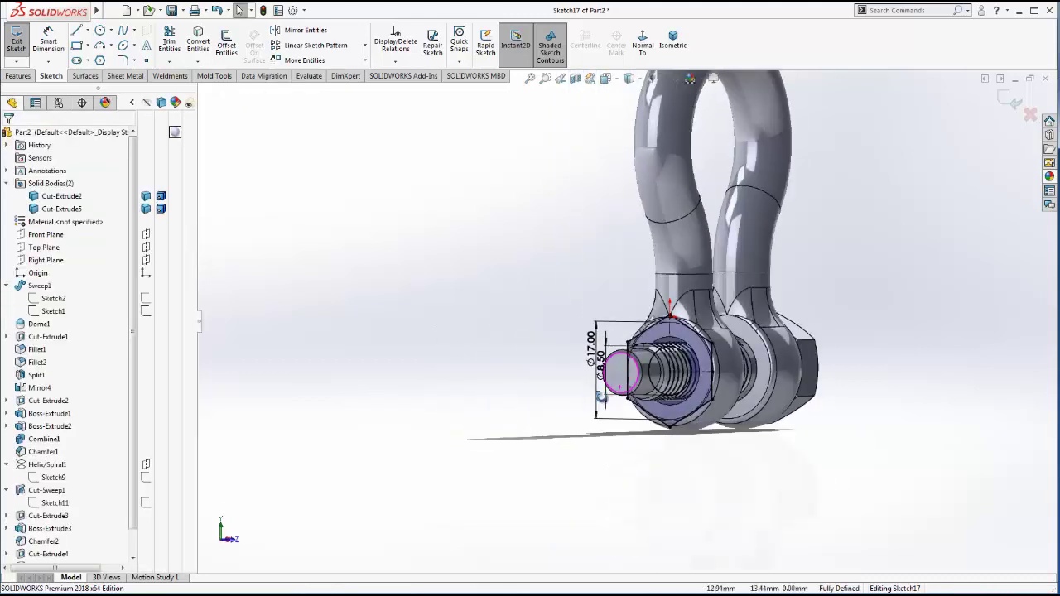
middle_click_drag(646, 373, 624, 406)
left_click(18, 75)
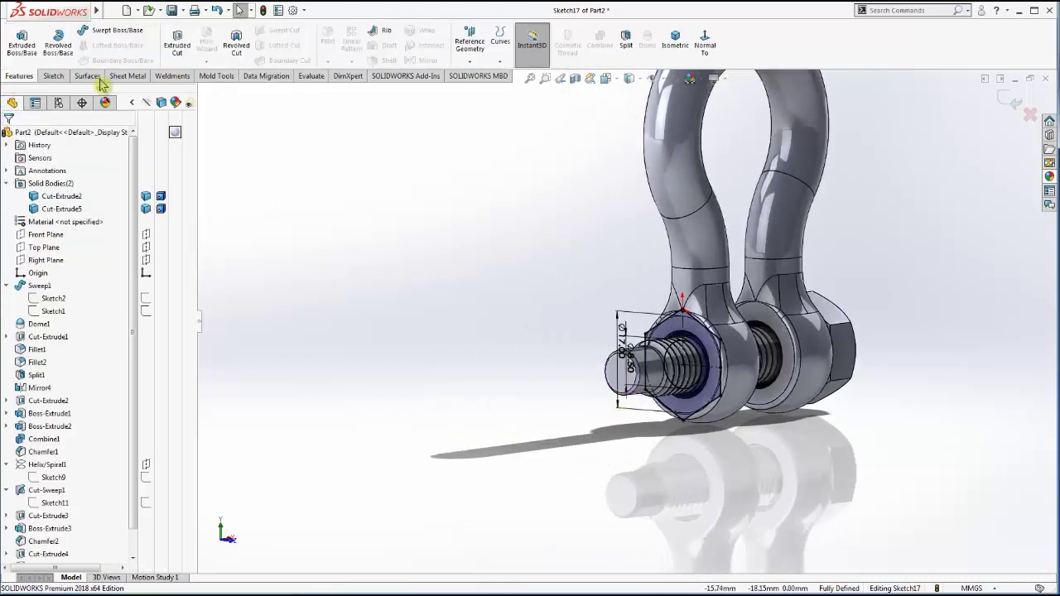
left_click(33, 46)
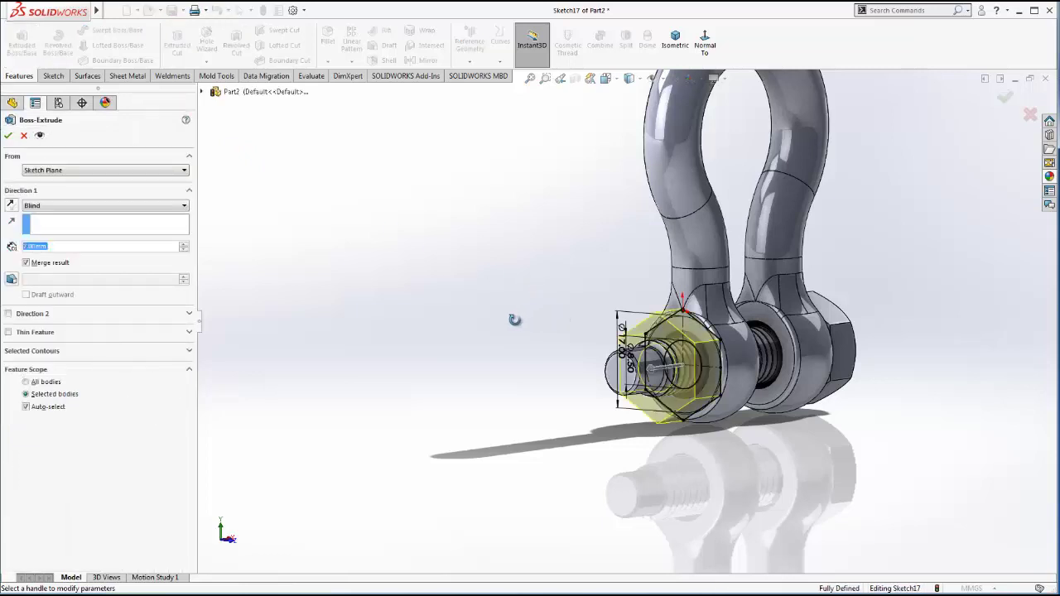
middle_click_drag(514, 320, 503, 336)
left_click(29, 263)
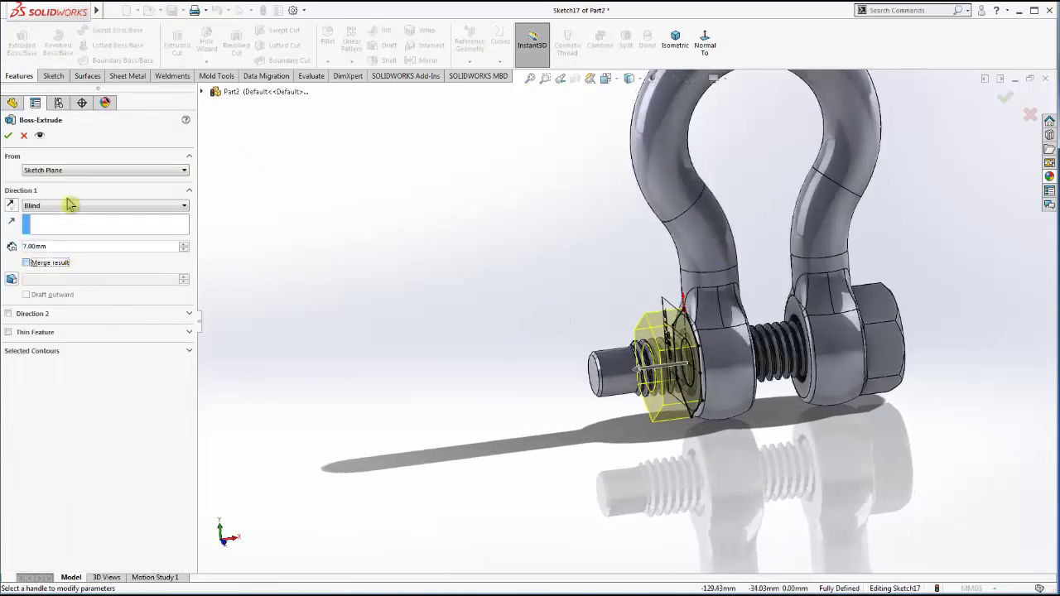
left_click(8, 137)
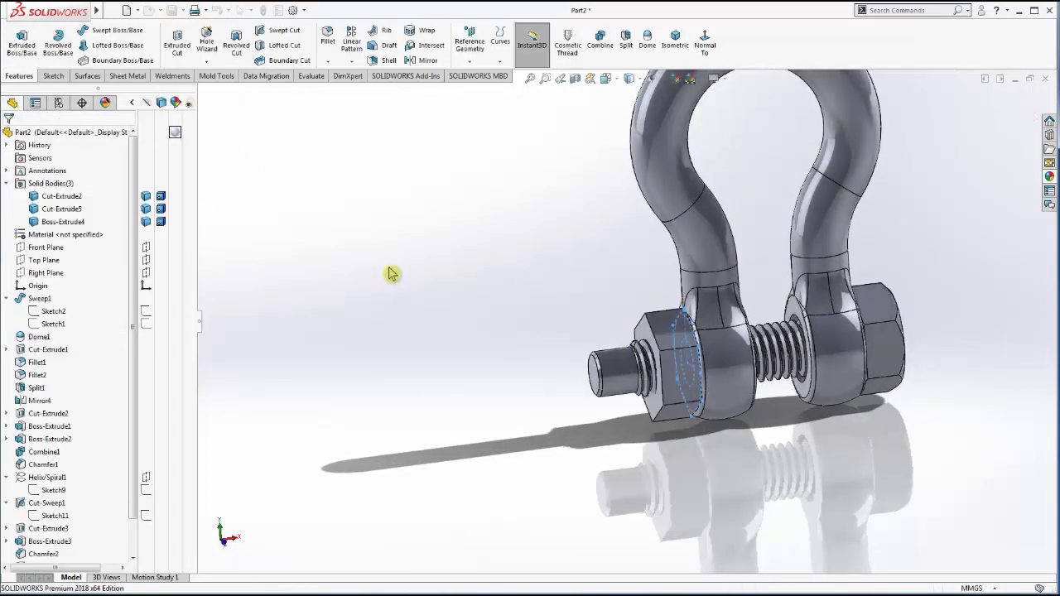
- Hide the shackle and bolt bodies, leaving only the nut visible
middle_click_drag(564, 317, 750, 332)
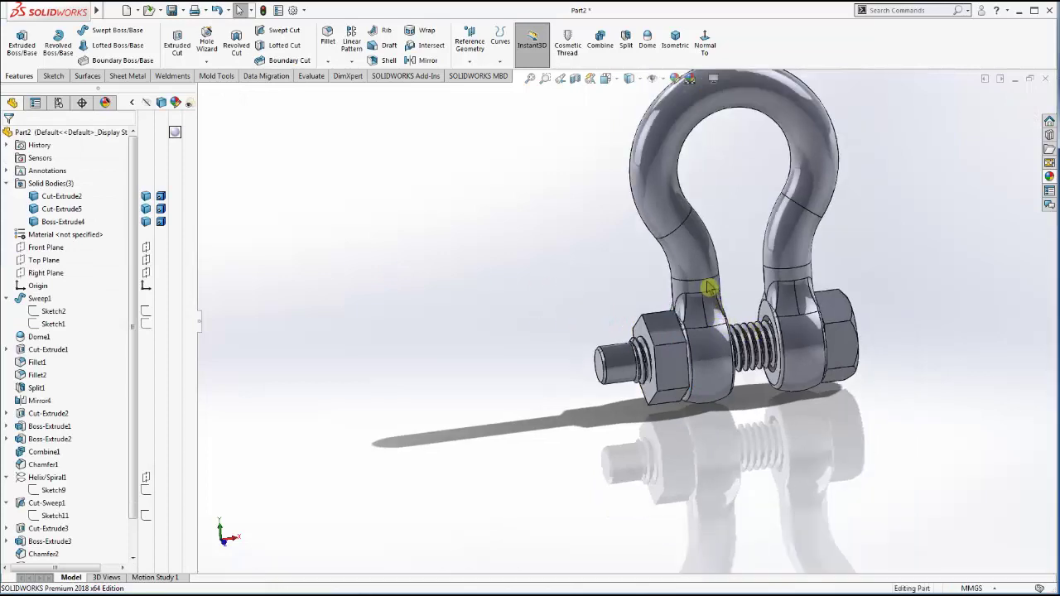
left_click(710, 287)
left_click(765, 234)
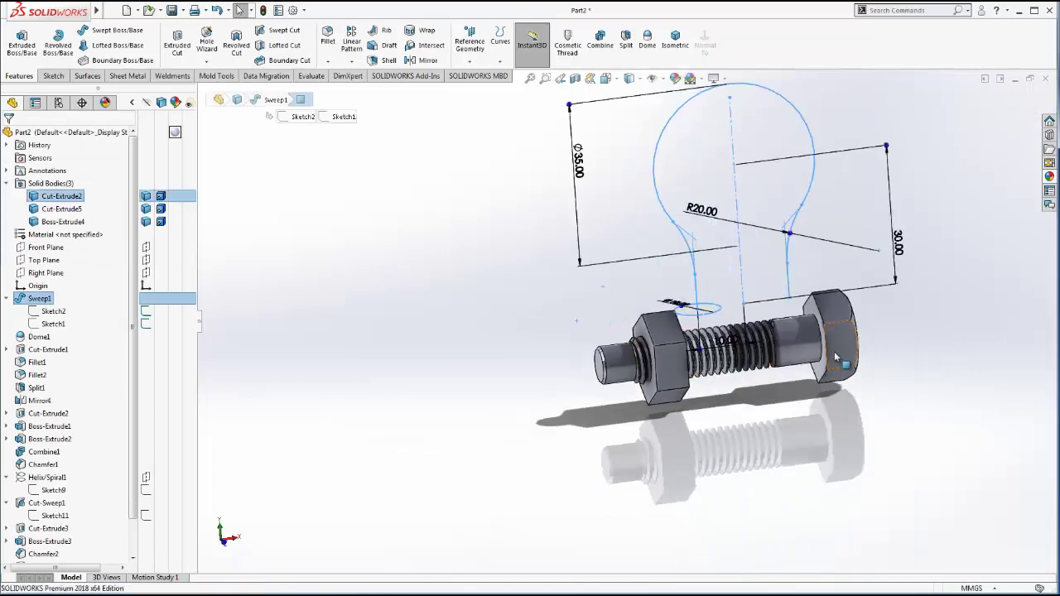
left_click(863, 311)
left_click(861, 297)
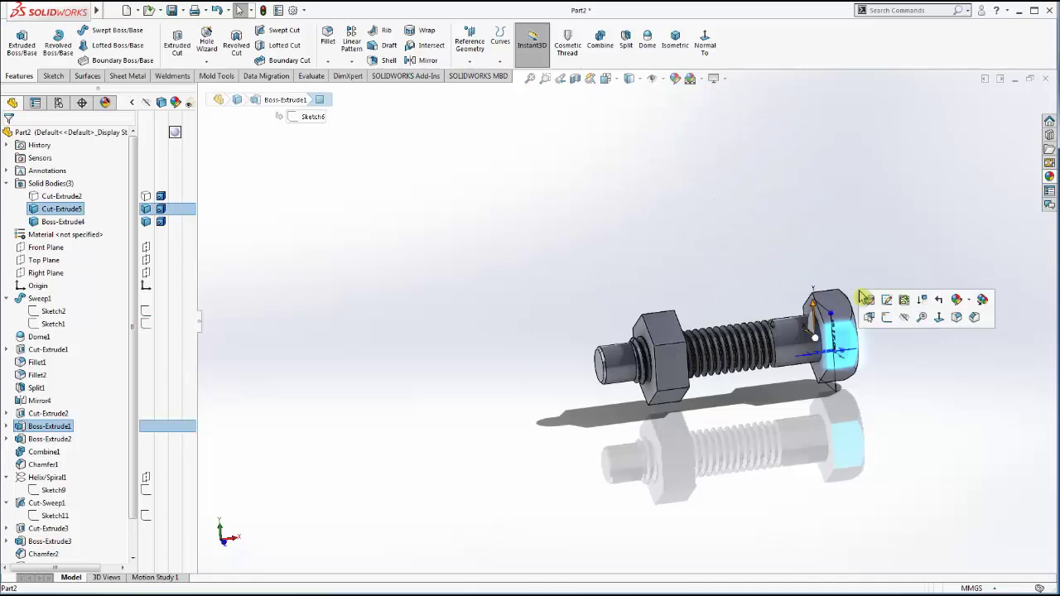
left_click(899, 327)
- Orient the view normal to the nut's outer face and select that face
middle_click_drag(759, 358, 667, 283)
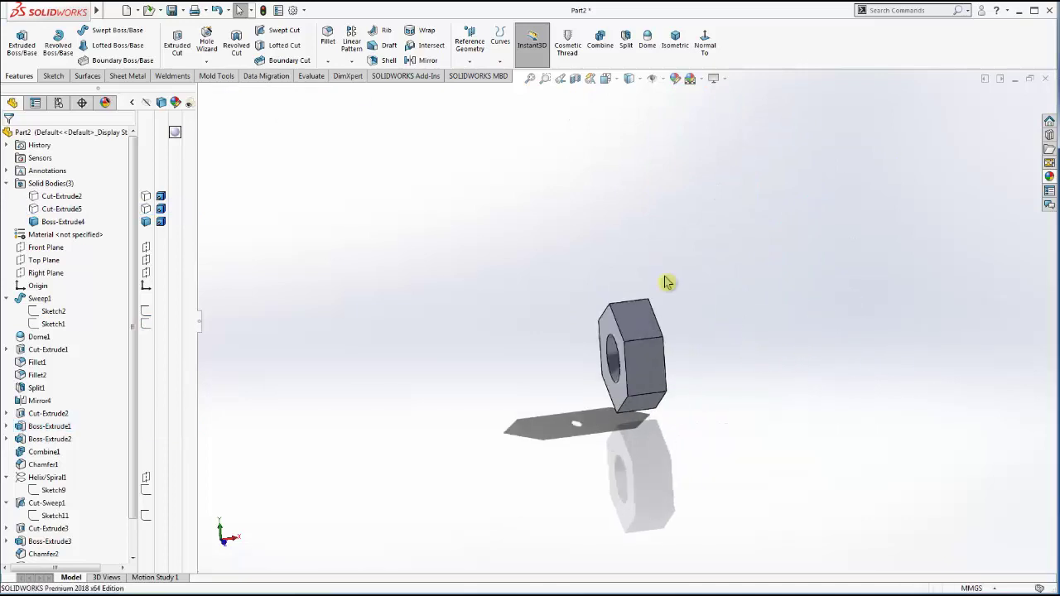
mouse_move(721, 331)
middle_mouse_down()
mouse_move(690, 355)
mouse_move(601, 314)
middle_mouse_up()
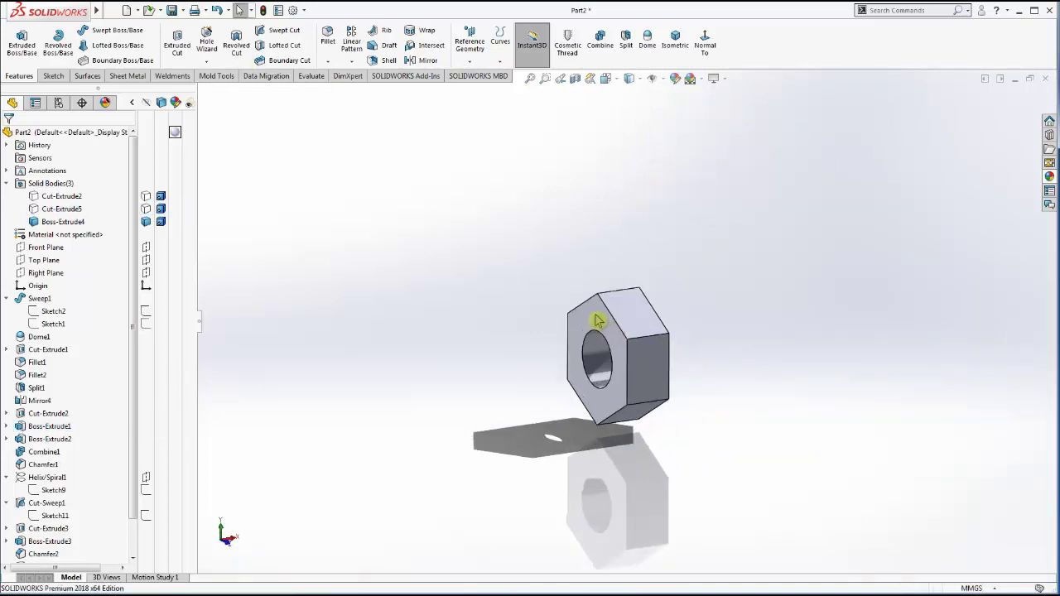
left_click(593, 317)
left_click(681, 284)
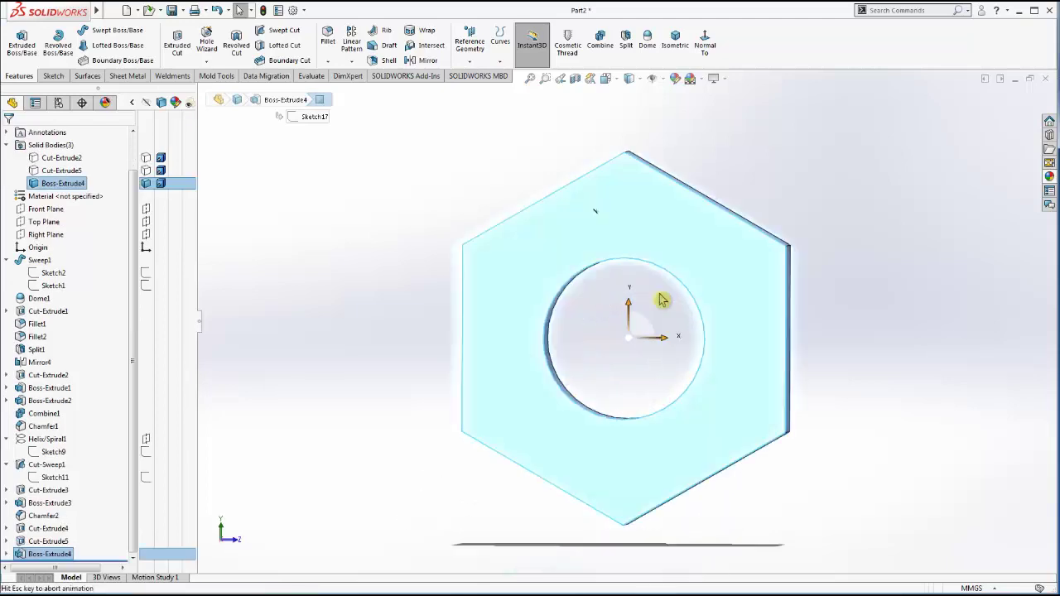
left_click(598, 207)
- Sketch a circle on the nut face, centred on the hole and tangent to a hex edge
left_click(604, 196)
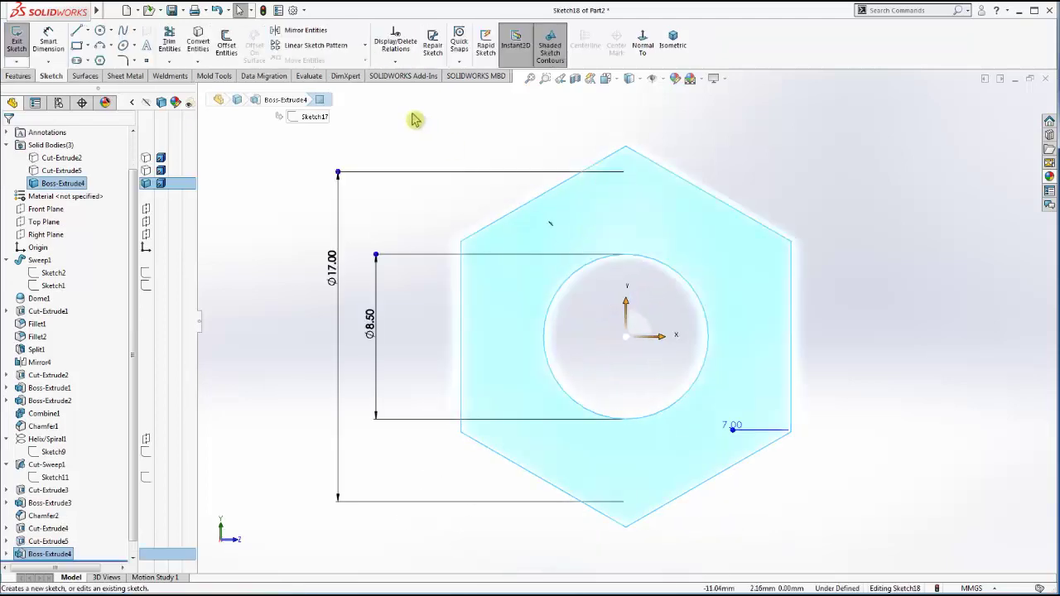
left_click(100, 31)
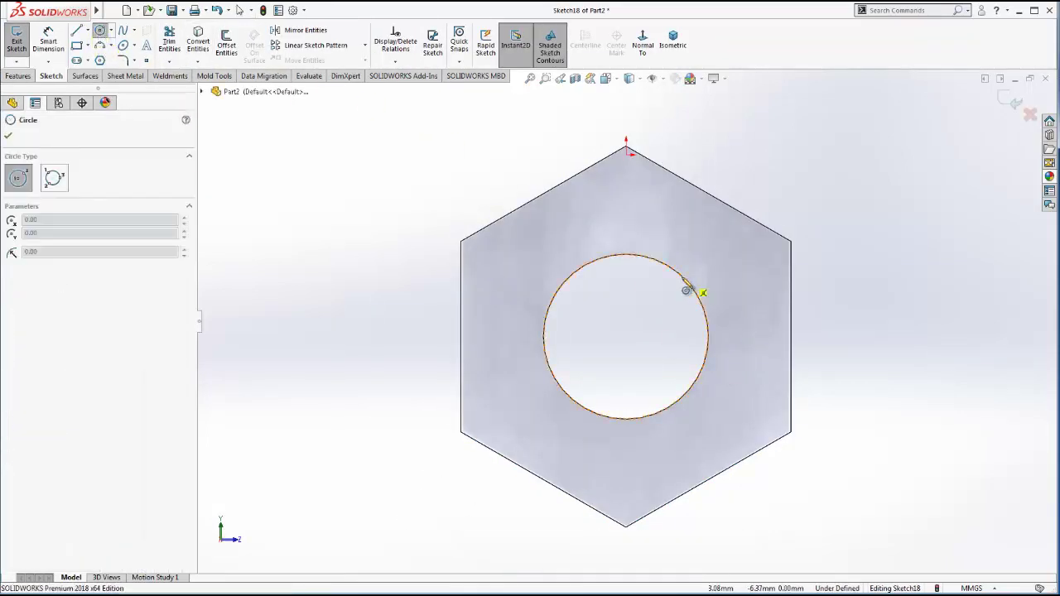
left_click(627, 338)
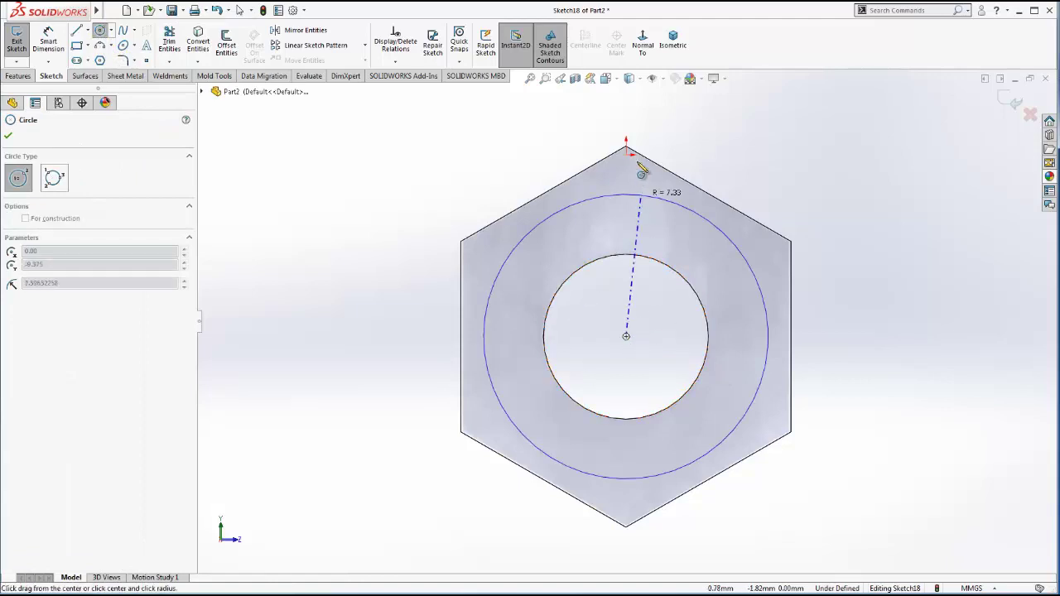
left_click(461, 335)
key("Escape")
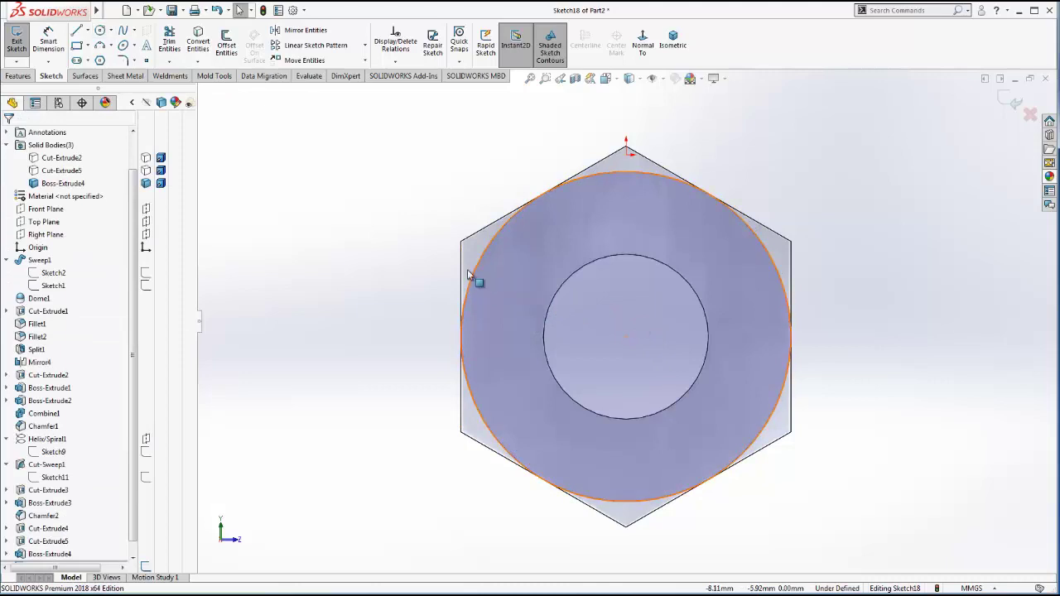
left_click(472, 277)
left_click(462, 285, "ctrl")
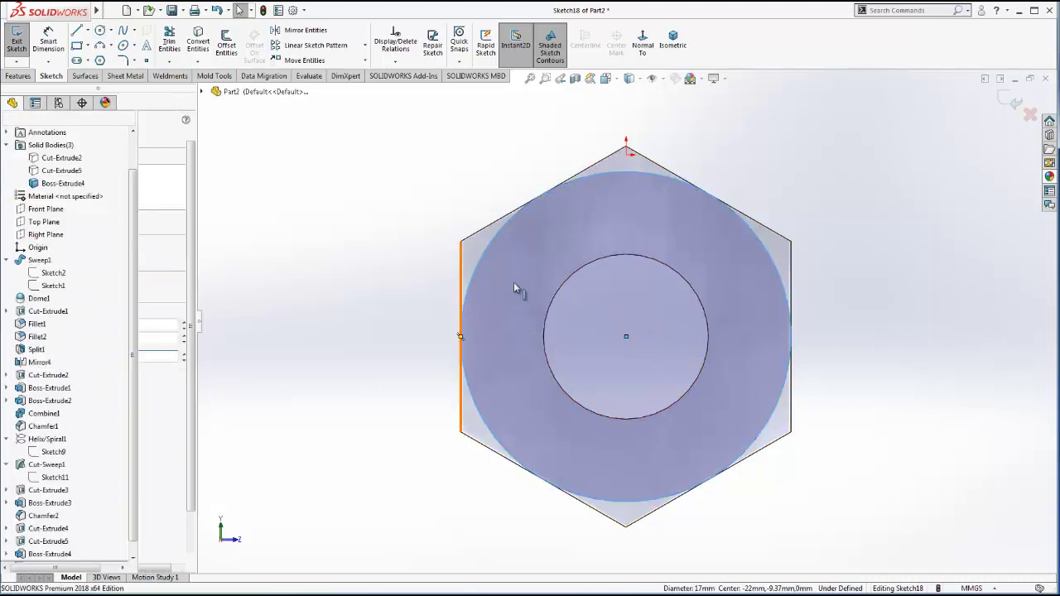
left_click(13, 324)
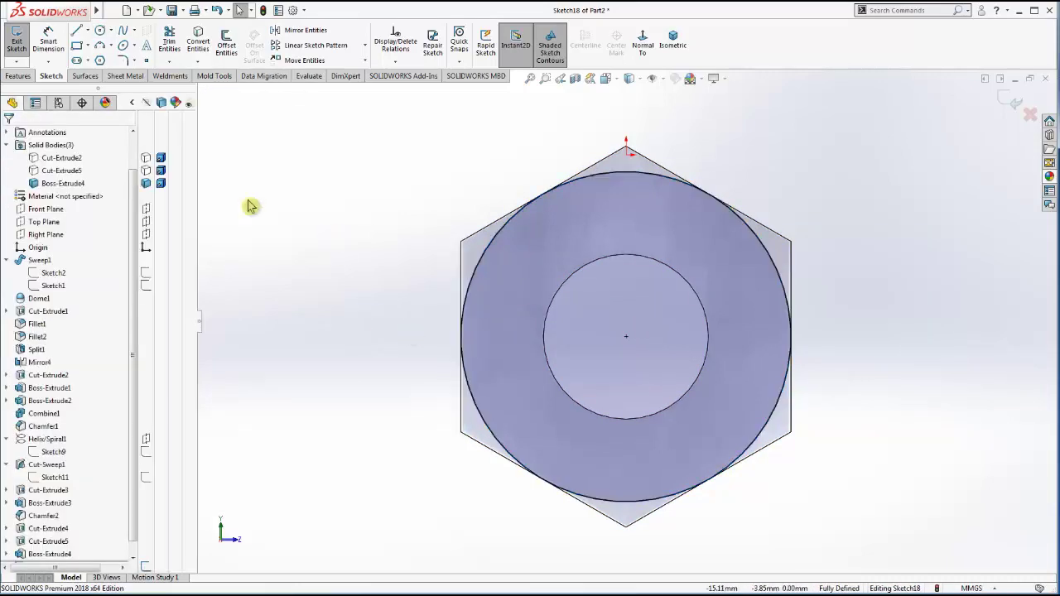
- Extrude-cut outside the circle Through All with a 45° draft to chamfer the nut's corners
left_click(12, 77)
left_click(184, 46)
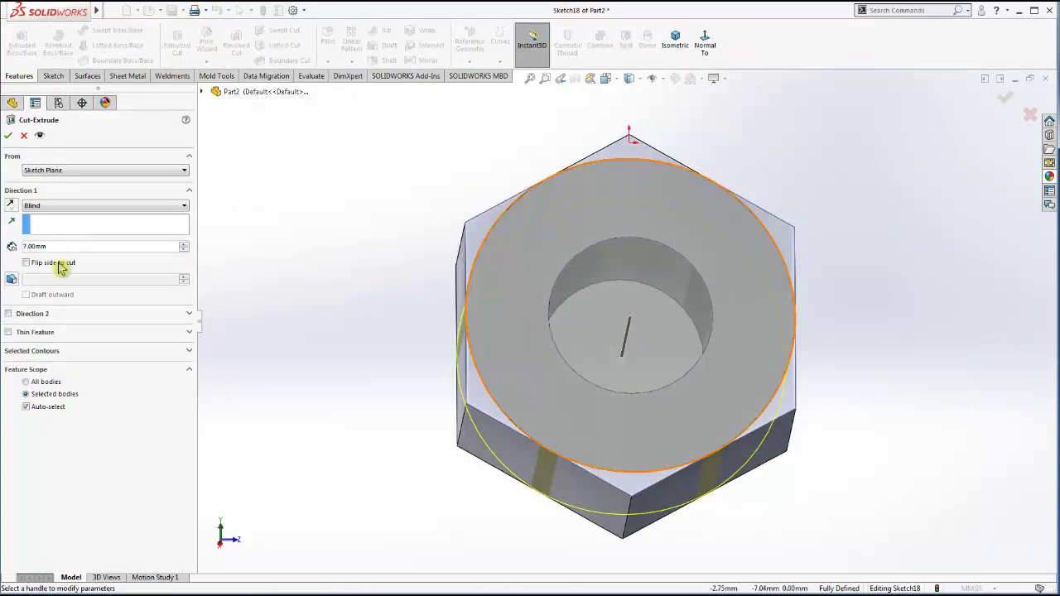
left_click(14, 281)
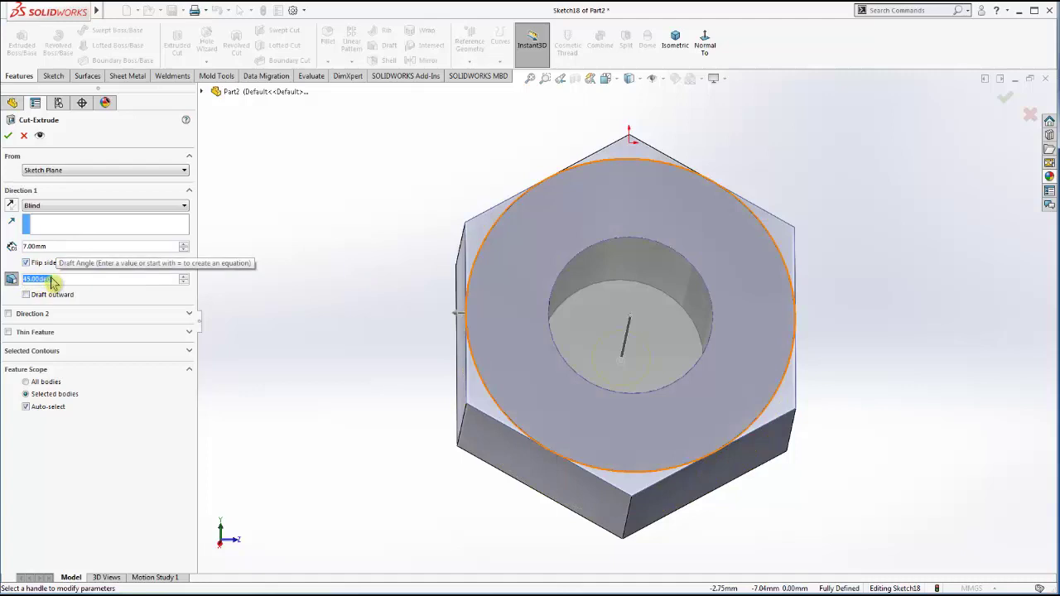
left_click(70, 207)
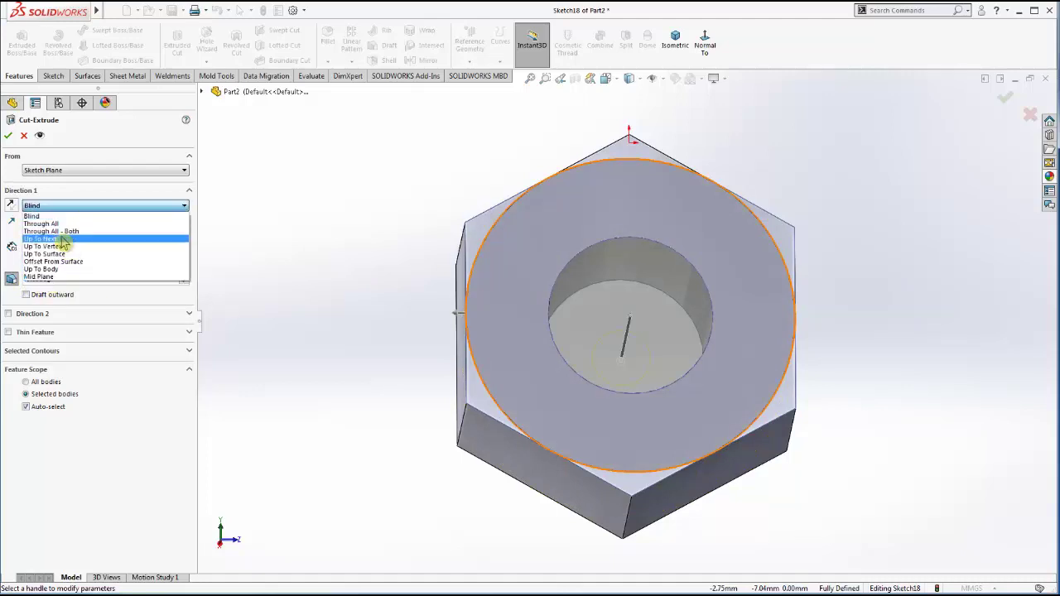
left_click(70, 223)
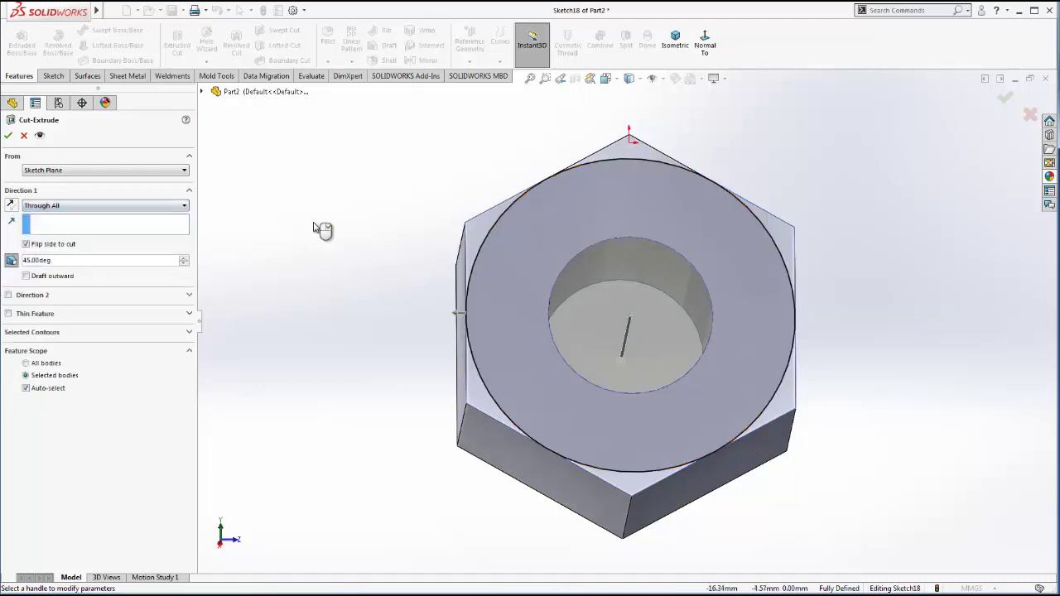
left_click(7, 135)
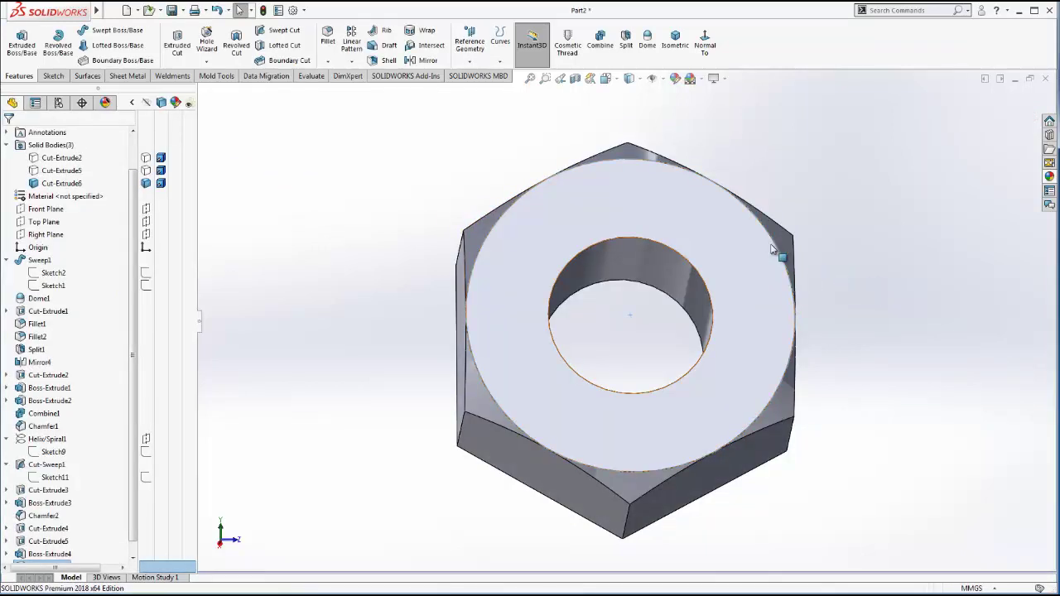
middle_click_drag(770, 237, 665, 237)
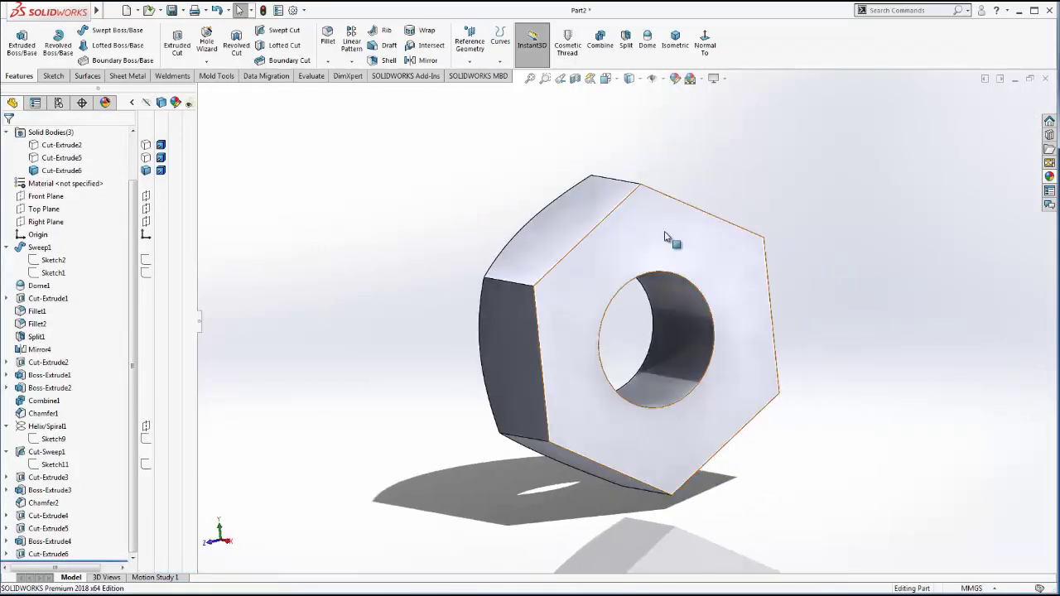
- On the nut's opposite face, viewed head-on, sketch a centred circle tangent to a hex edge
left_click(664, 237)
left_click(764, 202)
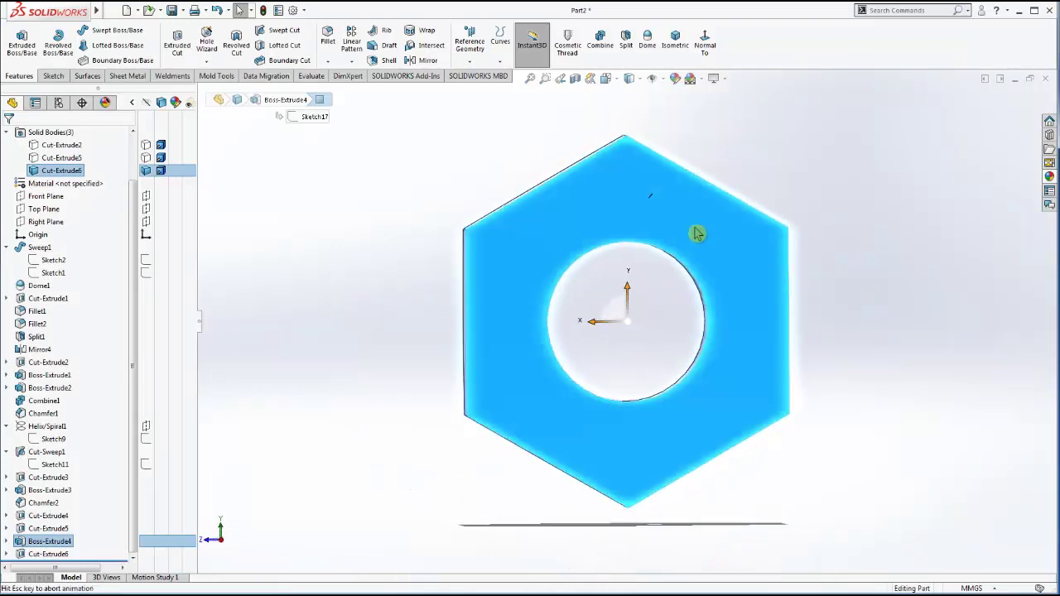
left_click(750, 219)
left_click(753, 192)
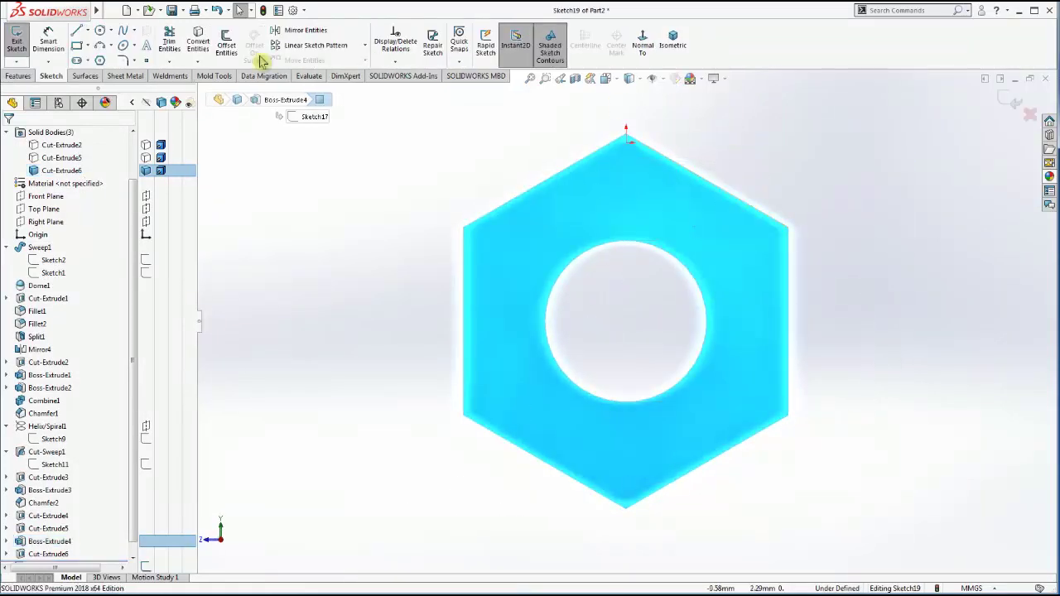
left_click(99, 30)
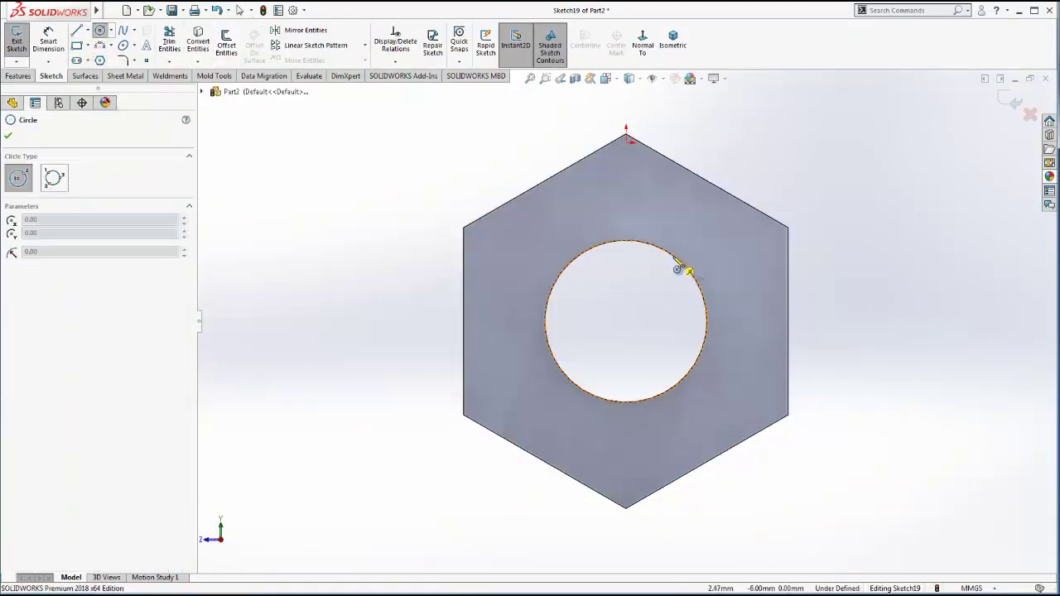
left_click(626, 321)
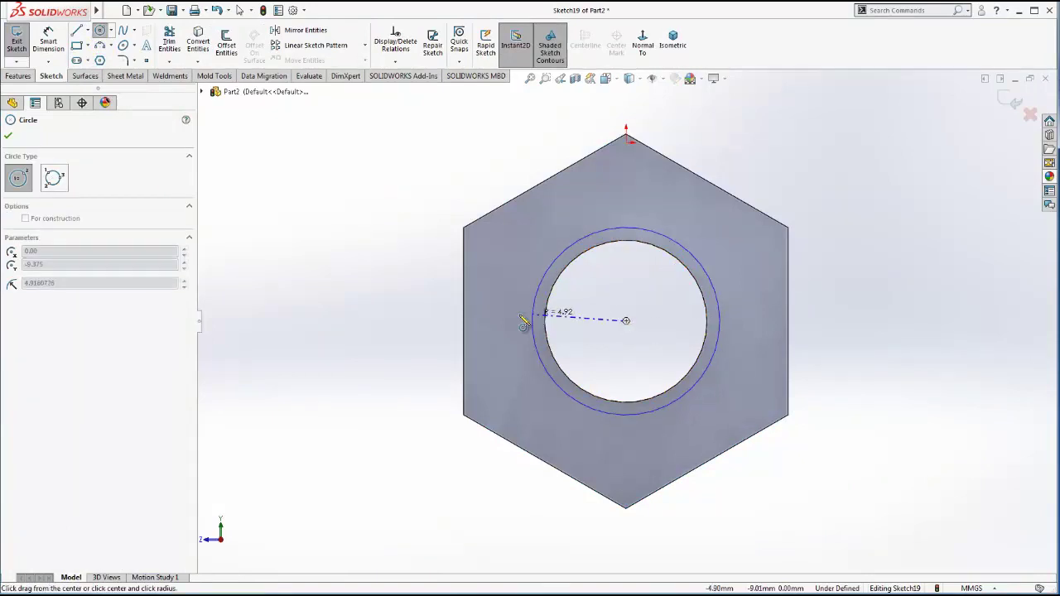
left_click(466, 321)
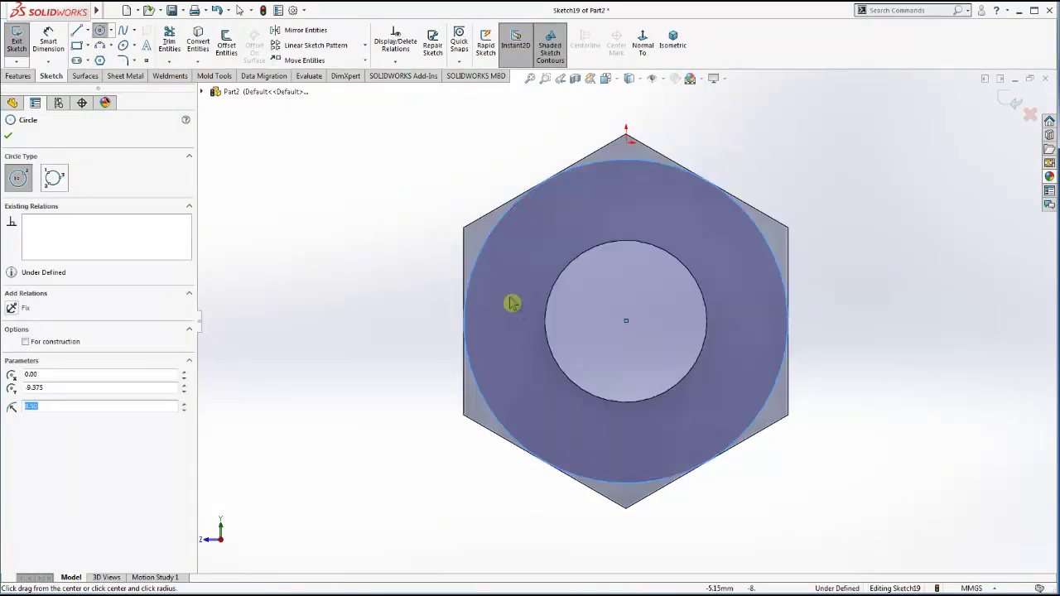
key("Escape")
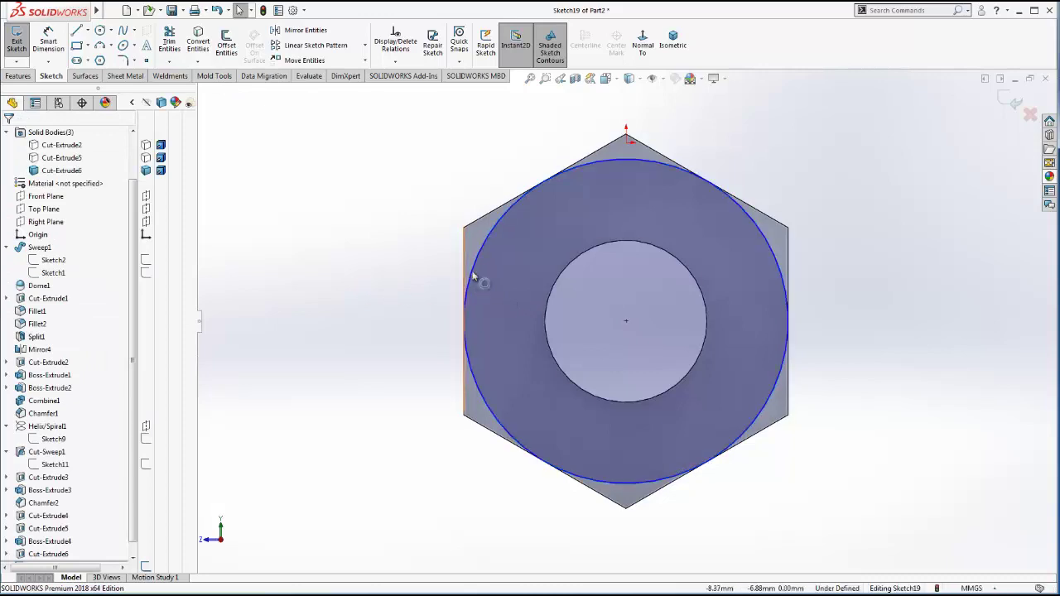
left_click(472, 278)
left_click(463, 258, "ctrl")
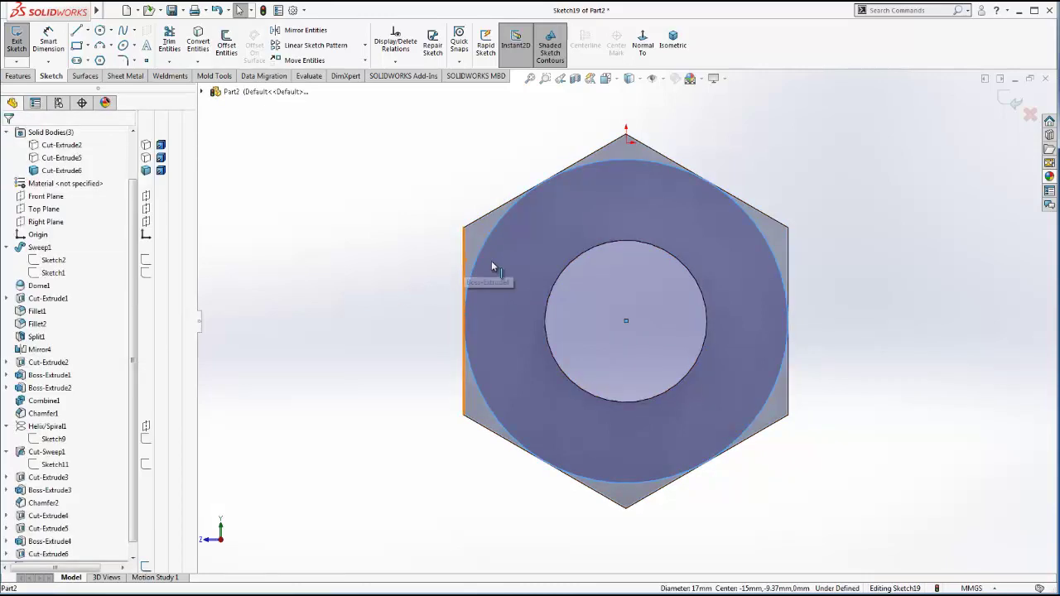
left_click(214, 348)
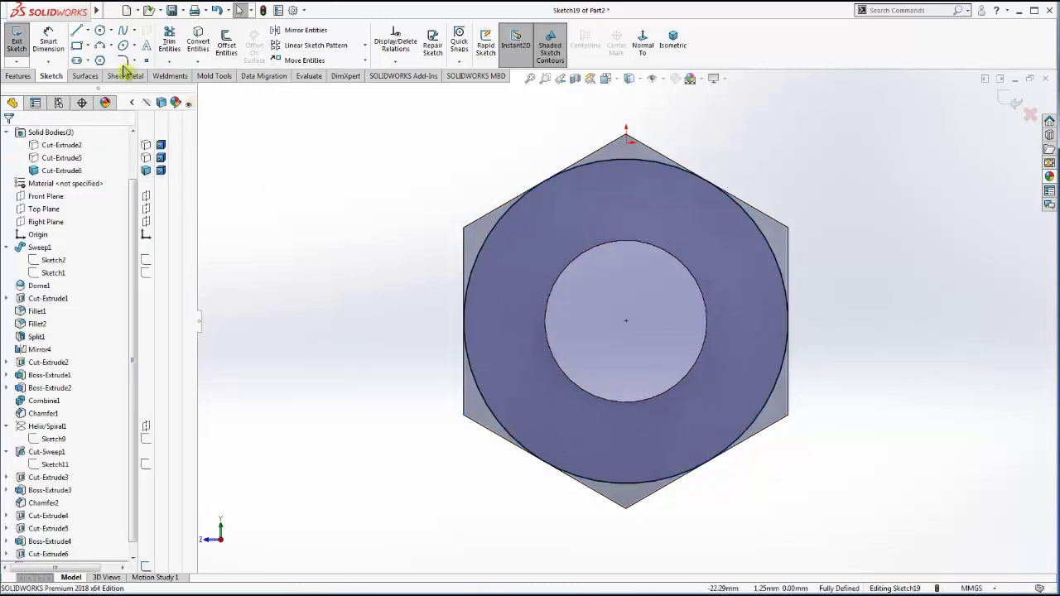
- Cut outside that circle with a flipped 45° draft to bevel the second face
left_click(18, 76)
left_click(176, 43)
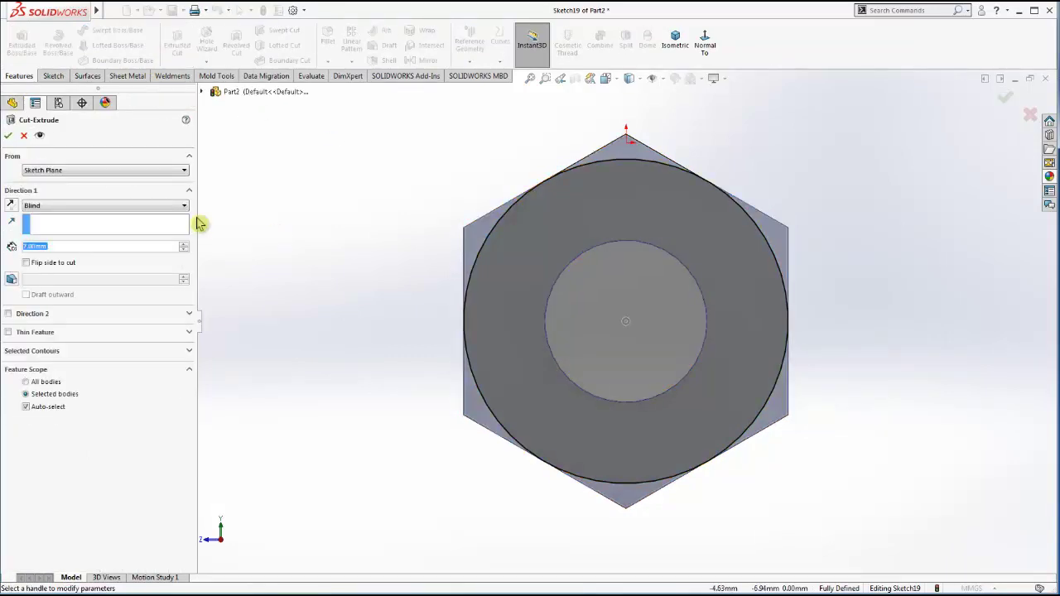
left_click(11, 282)
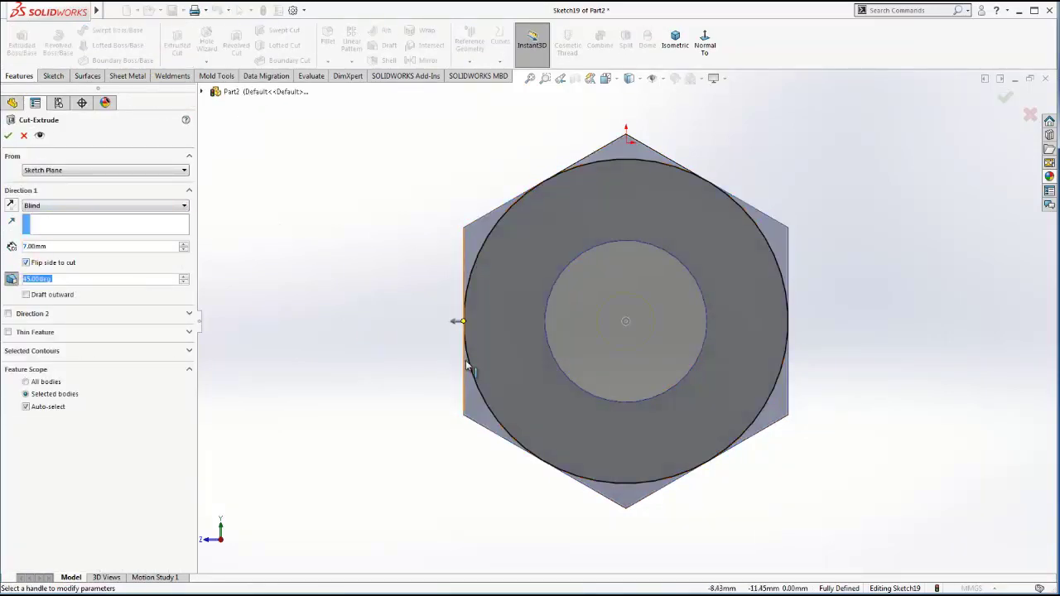
left_click(8, 136)
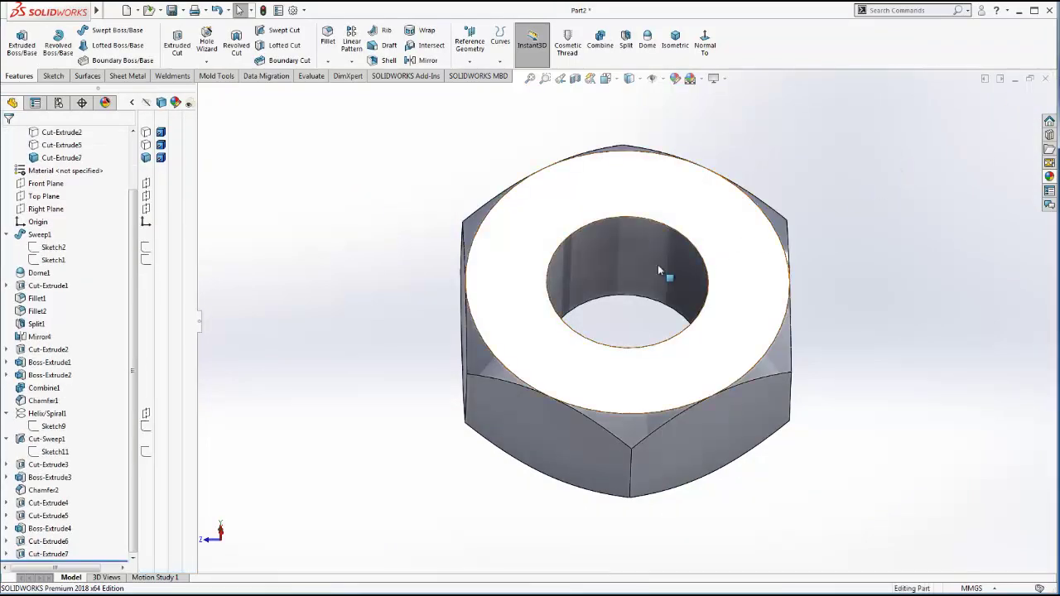
scroll(658, 265, "up", 3)
middle_click_drag(658, 264, 804, 390)
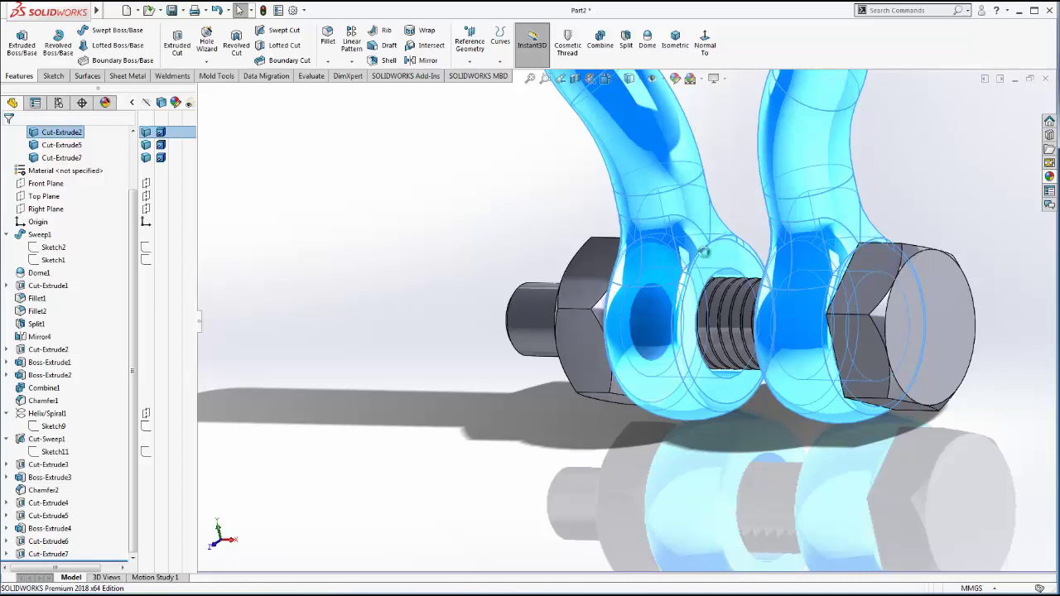
key("Escape")
key("f")
left_click(674, 38)
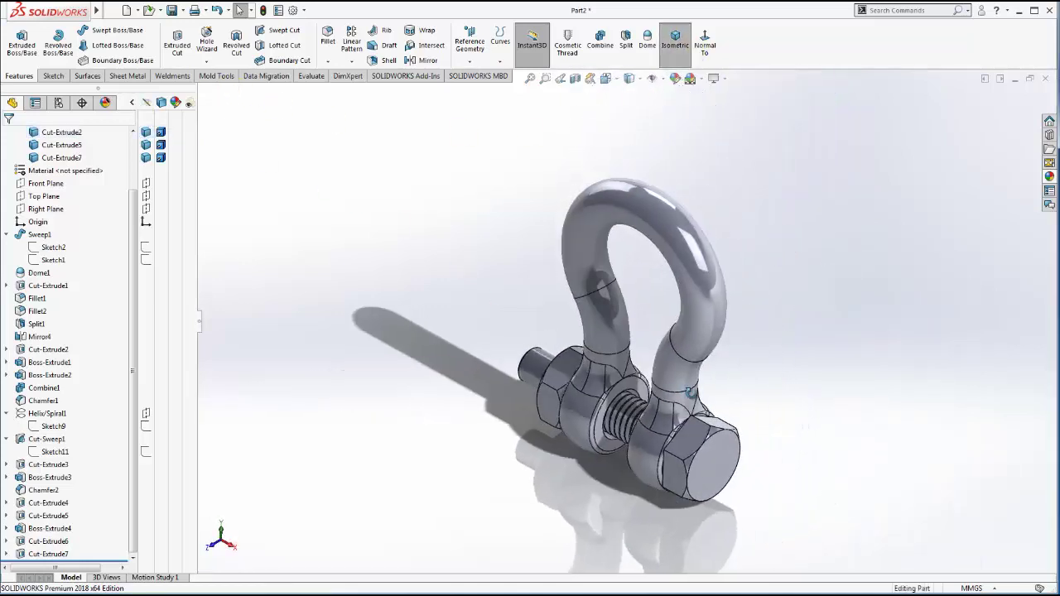
mouse_move(685, 393)
middle_mouse_down()
mouse_move(714, 322)
mouse_move(740, 362)
middle_mouse_up()
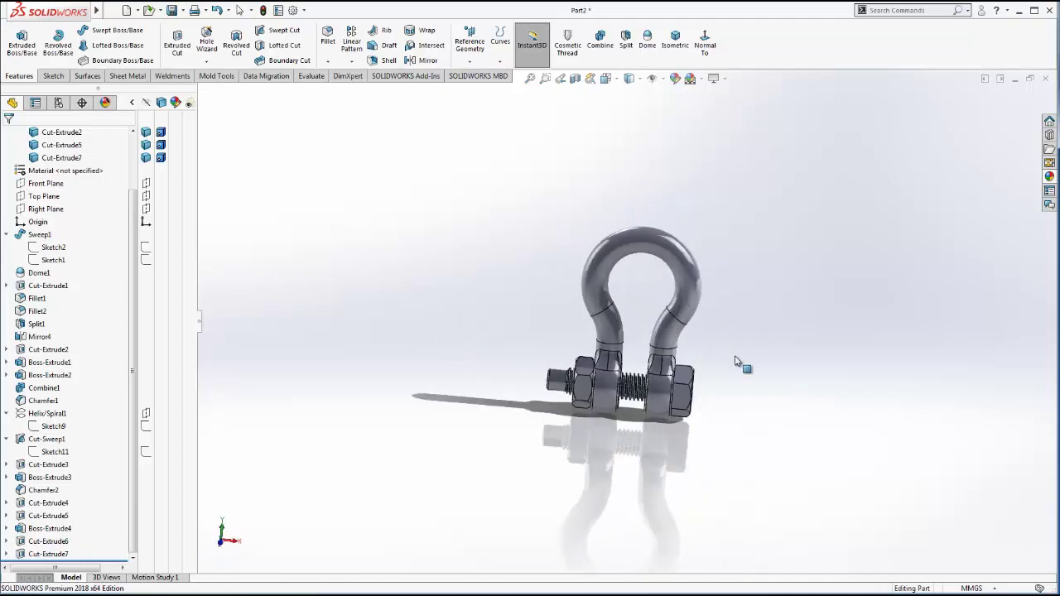
scroll(610, 362, "down", 5)
scroll(610, 362, "up", 4)
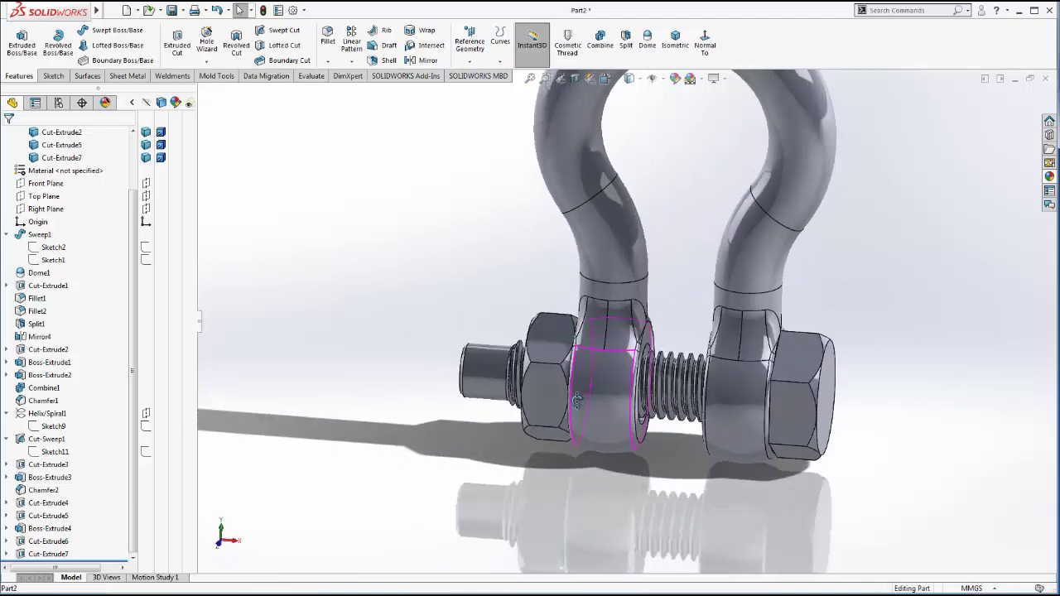
middle_click_drag(610, 363, 599, 374)
scroll(599, 374, "down", 4)
scroll(589, 360, "up", 4)
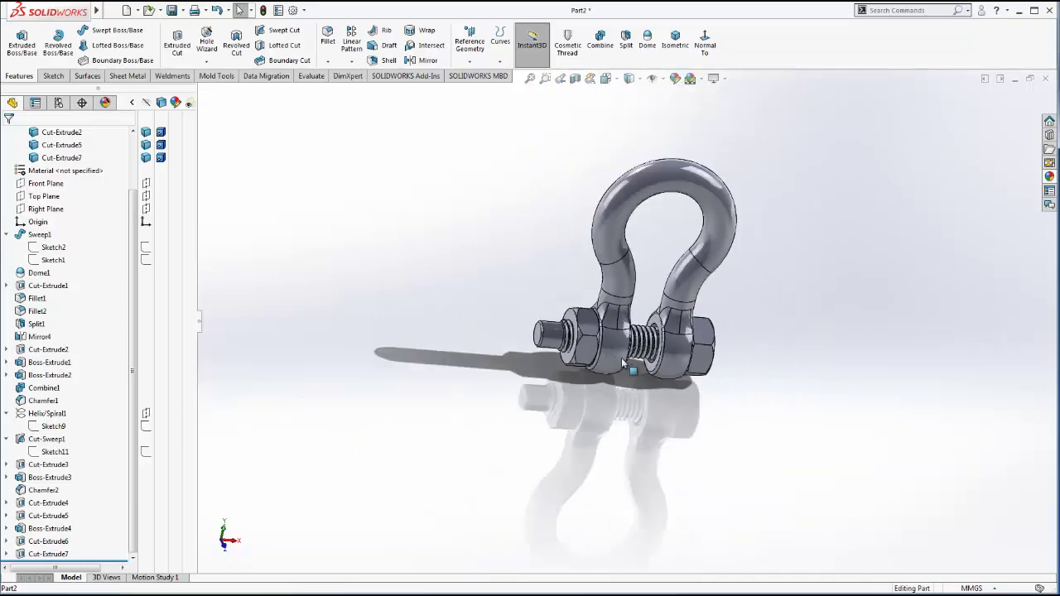
- Start a sketch on the Top Plane, viewed normal, with a centerline from the bolt tip
left_click(46, 197)
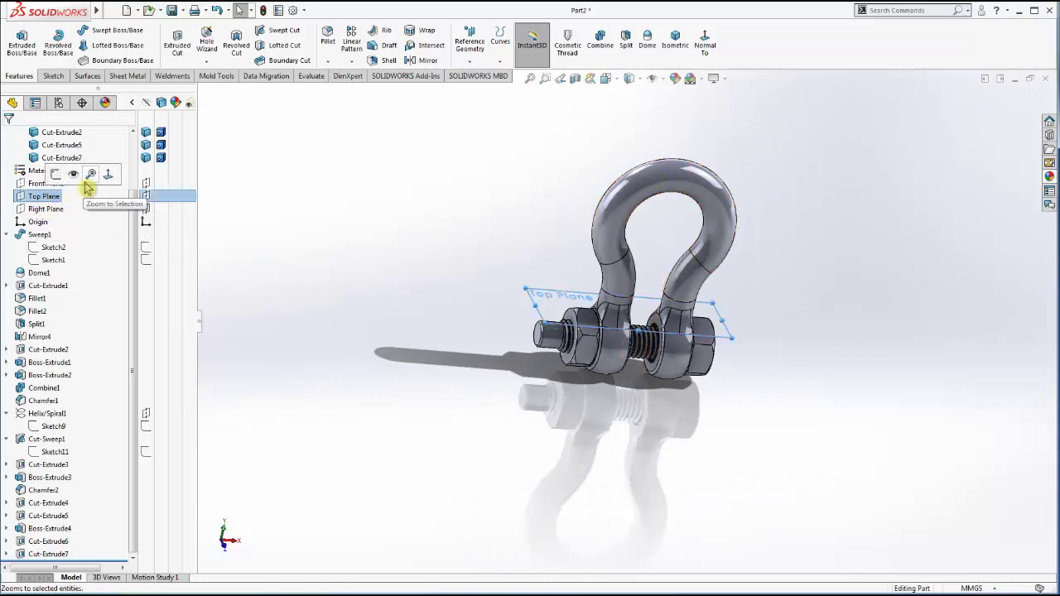
left_click(108, 177)
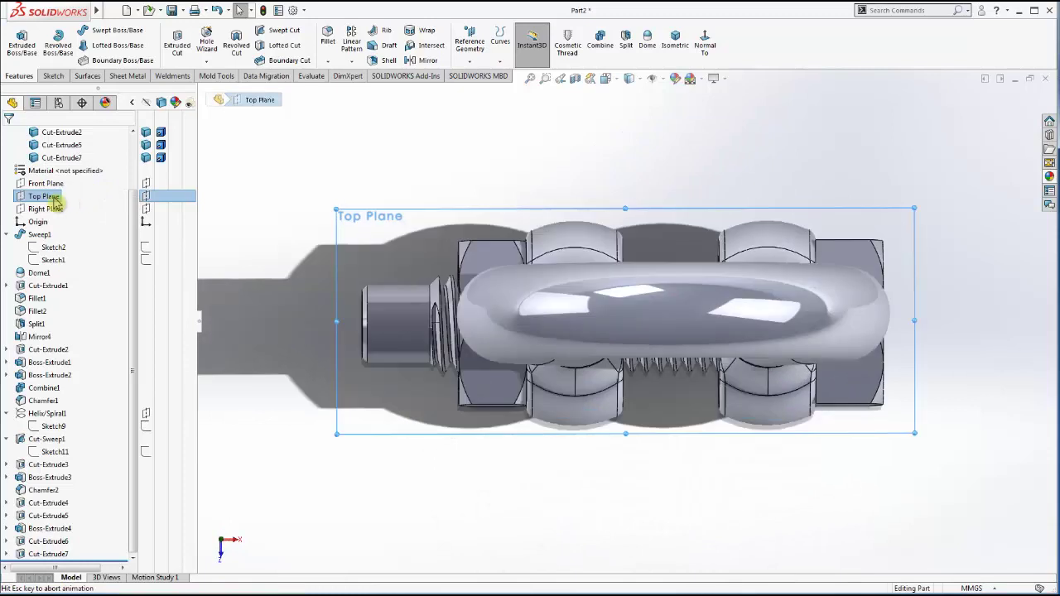
right_click(65, 197)
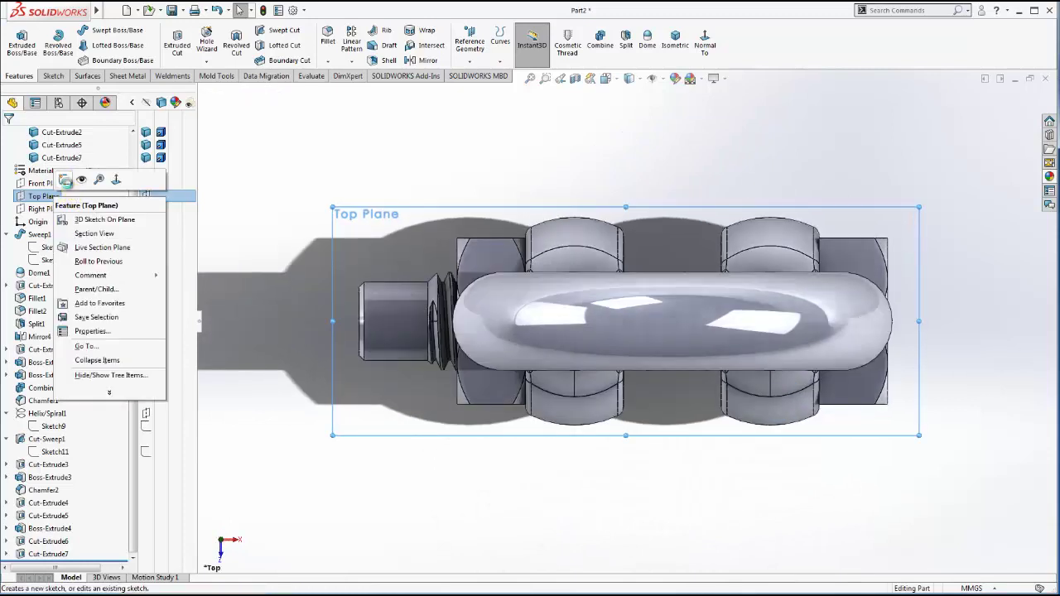
left_click(66, 180)
left_click(86, 31)
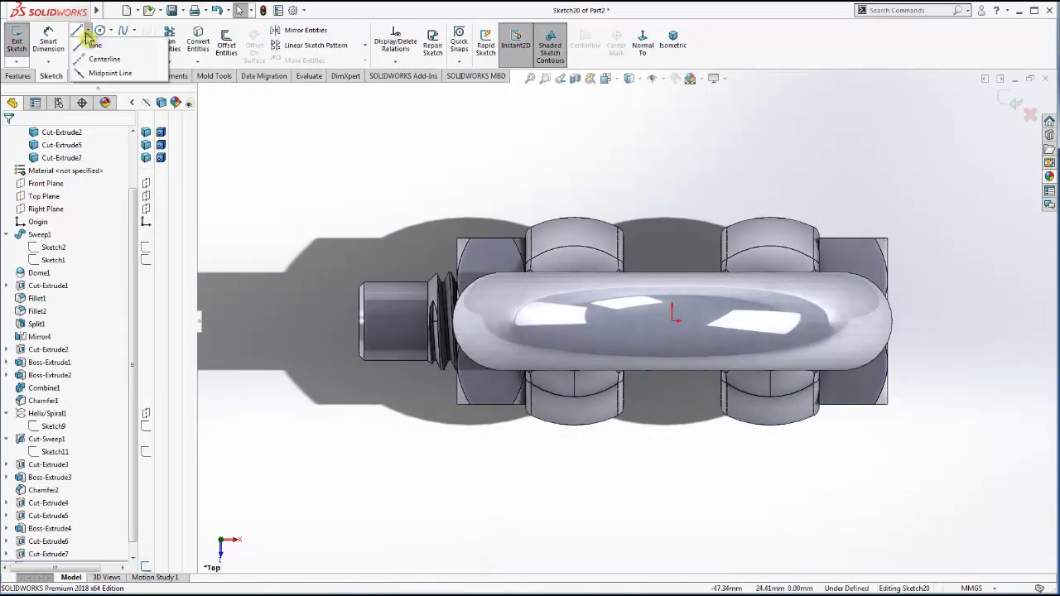
left_click(93, 54)
scroll(385, 352, "down", 2)
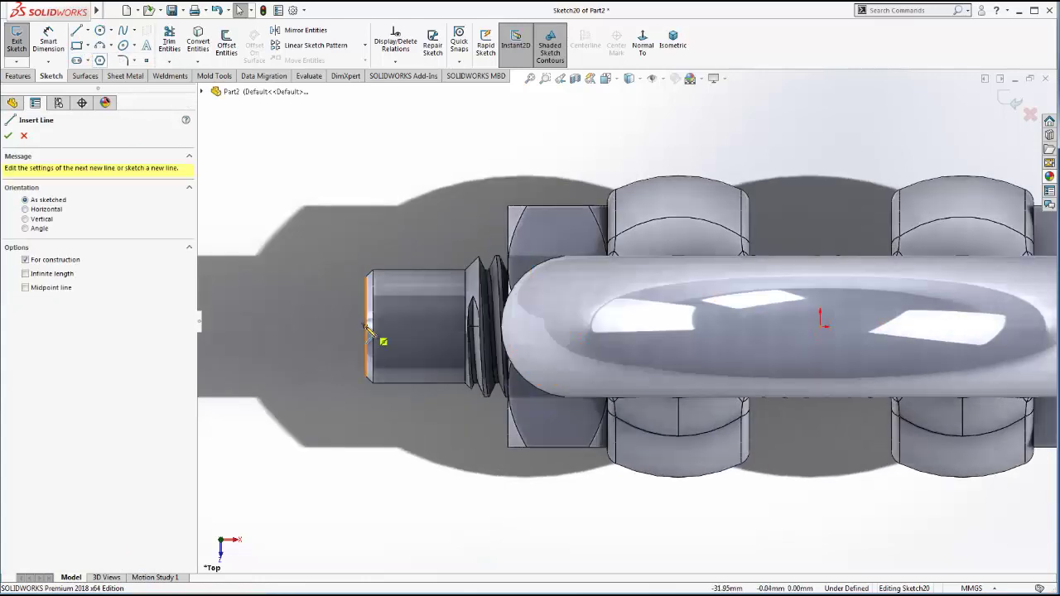
left_click(365, 326)
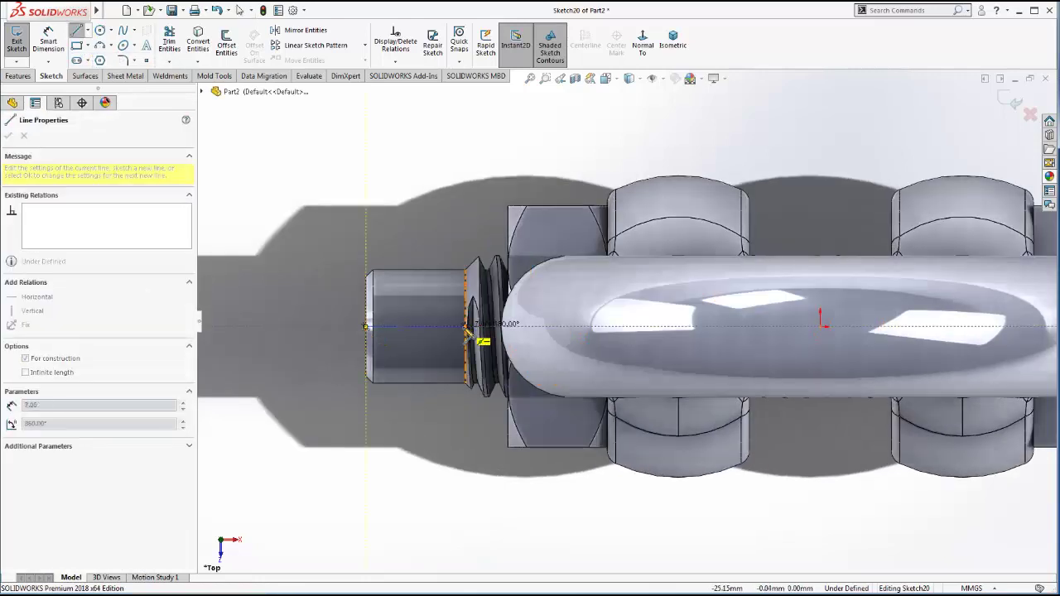
left_click(467, 325)
key("Escape")
- Draw a small circle centred on the centerline near the bolt tip
left_click(99, 30)
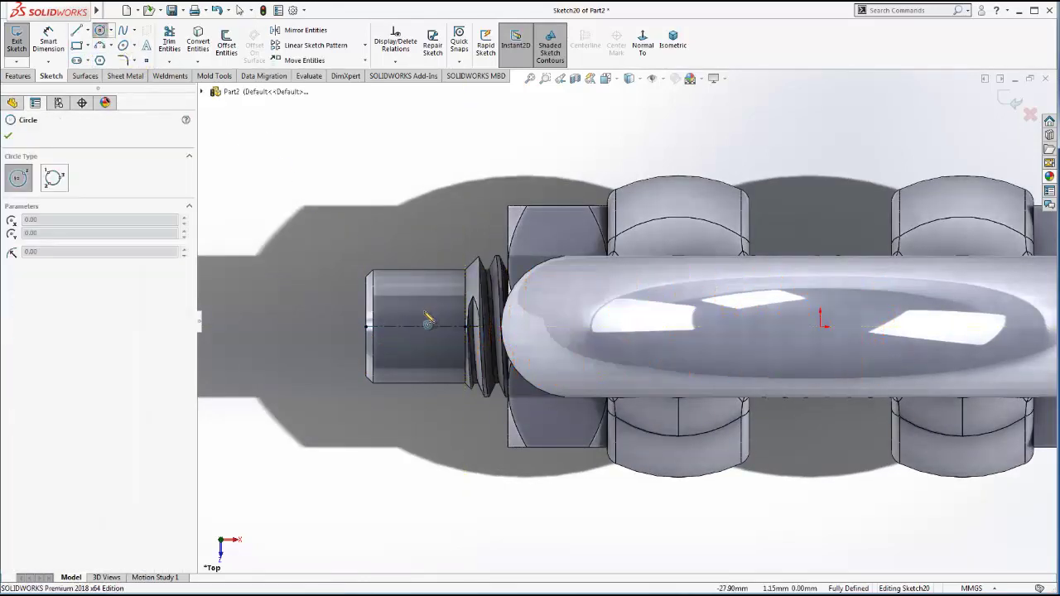
left_click(421, 326)
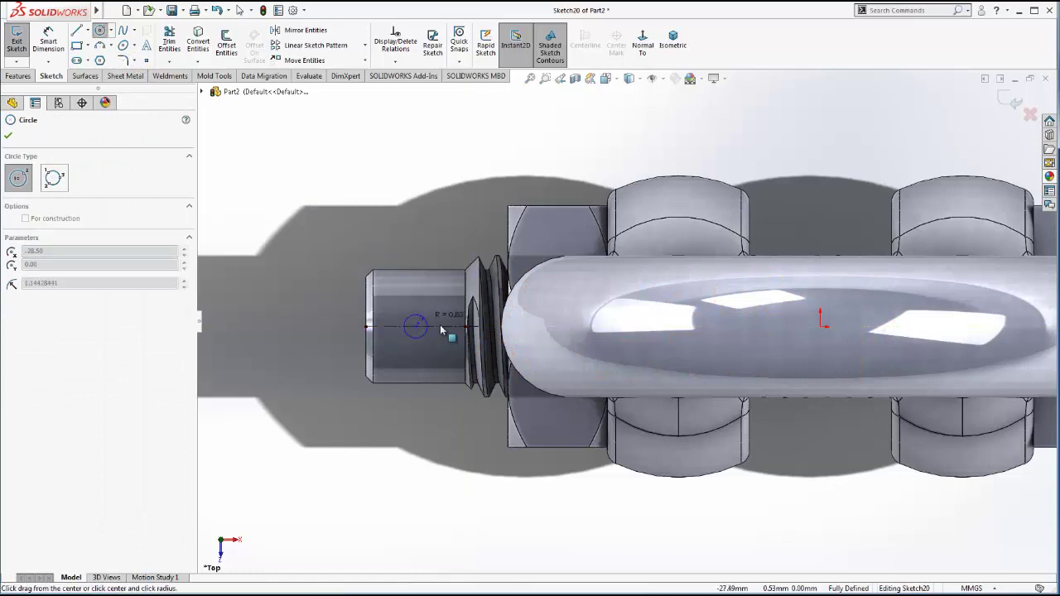
key("Escape")
left_click(100, 30)
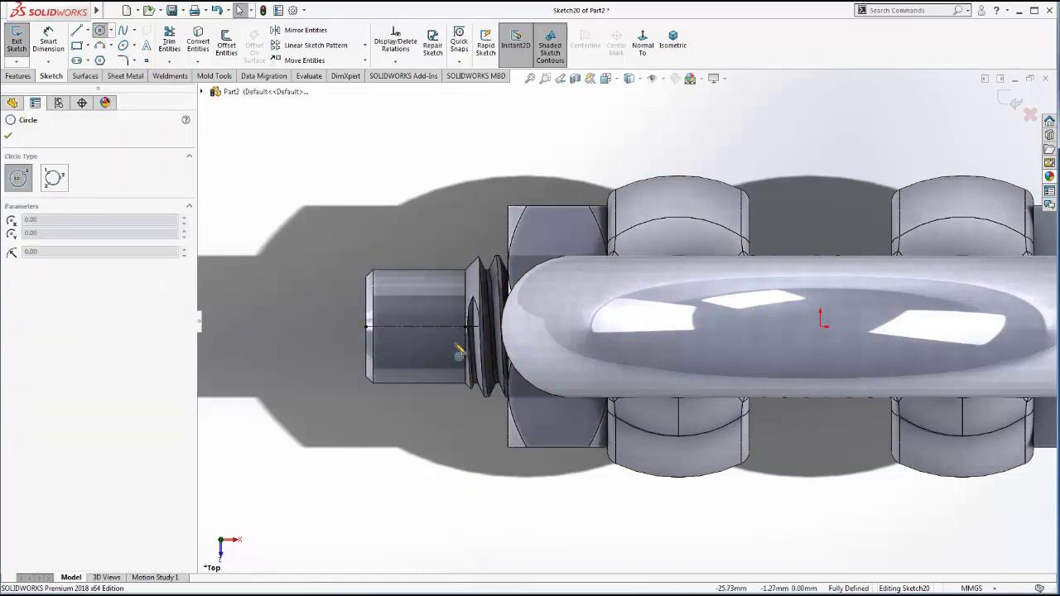
left_click(422, 326)
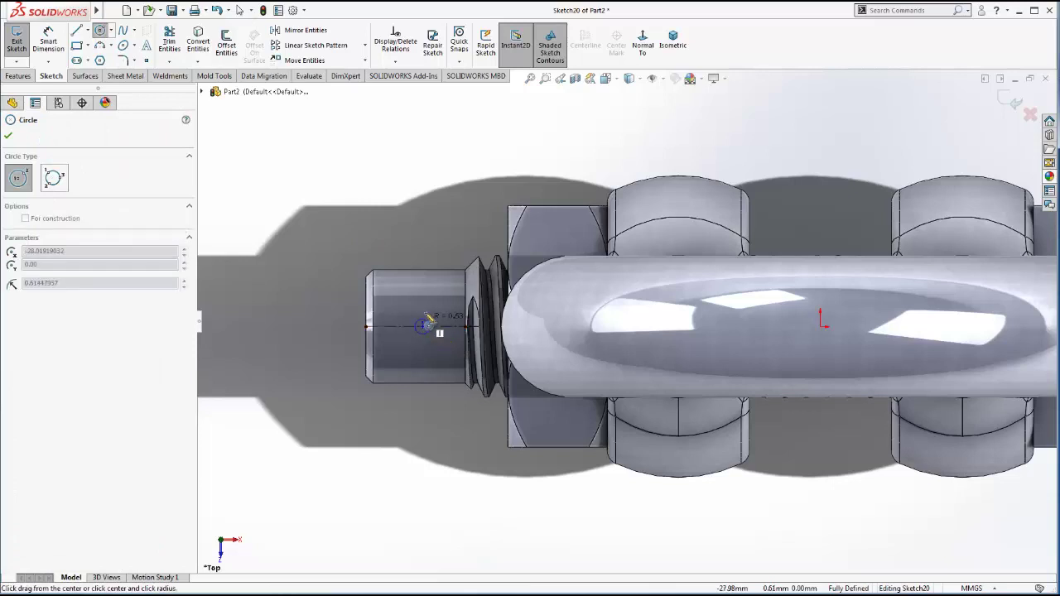
left_click(436, 326)
key("Escape")
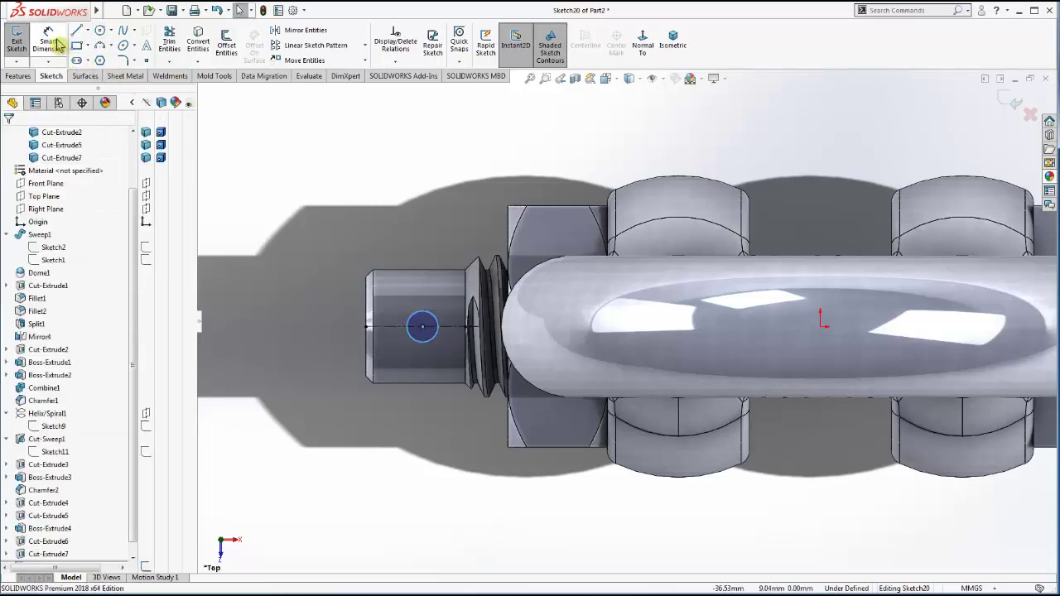
- Dimension the circle 4.00 mm from the bolt tip and Ø3
left_click(56, 43)
left_click(436, 324)
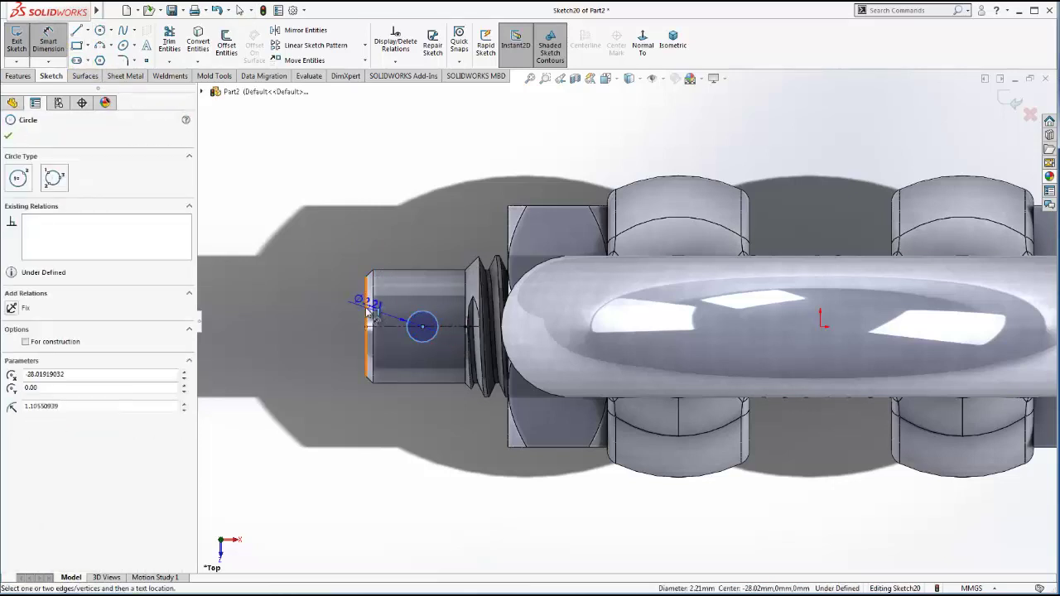
left_click(367, 311)
left_click(417, 246)
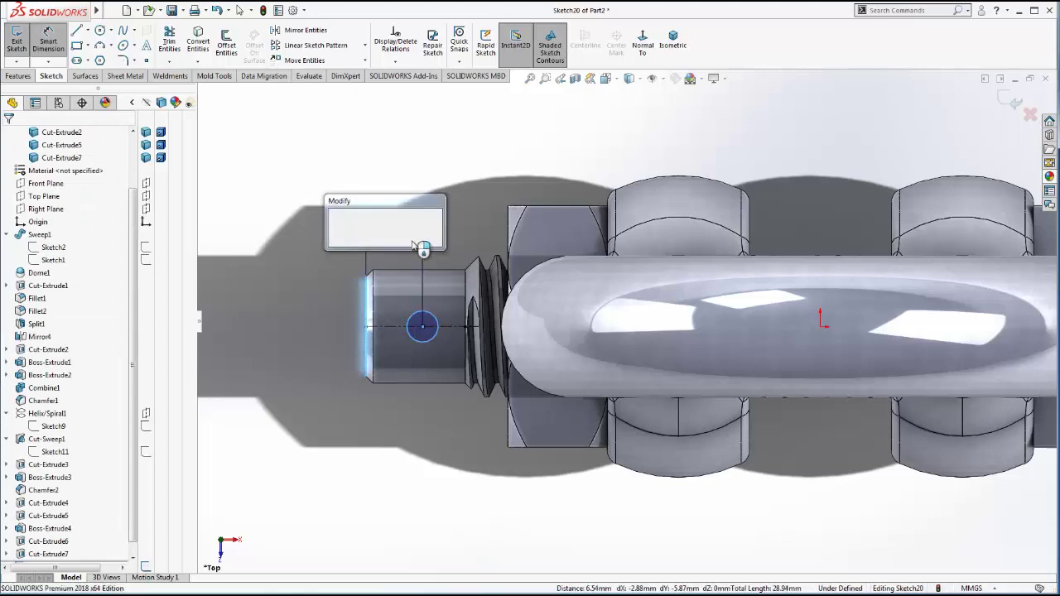
type("4")
key("Return")
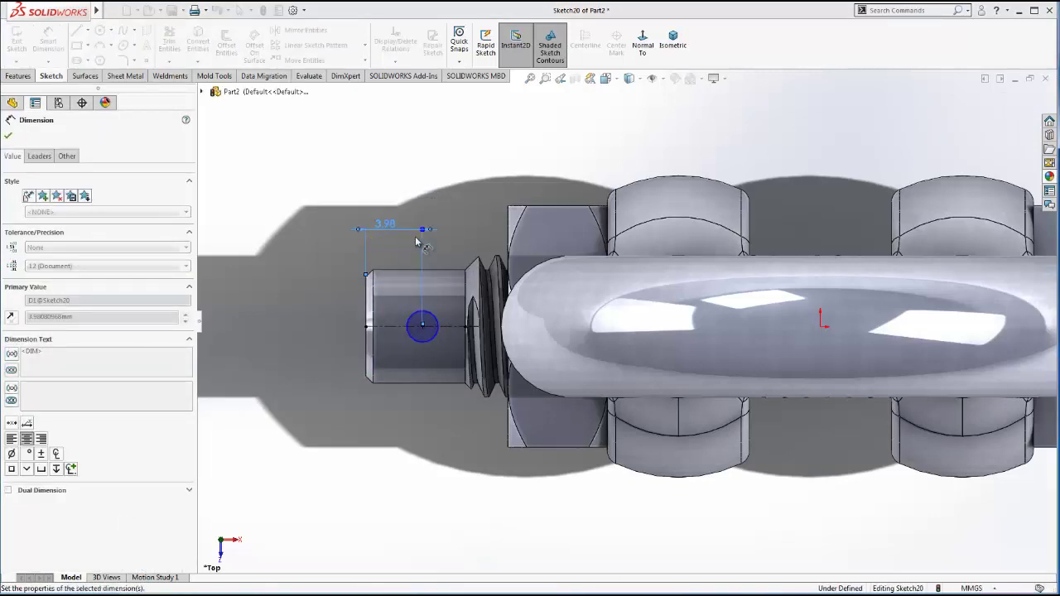
left_click(408, 331)
left_click(322, 354)
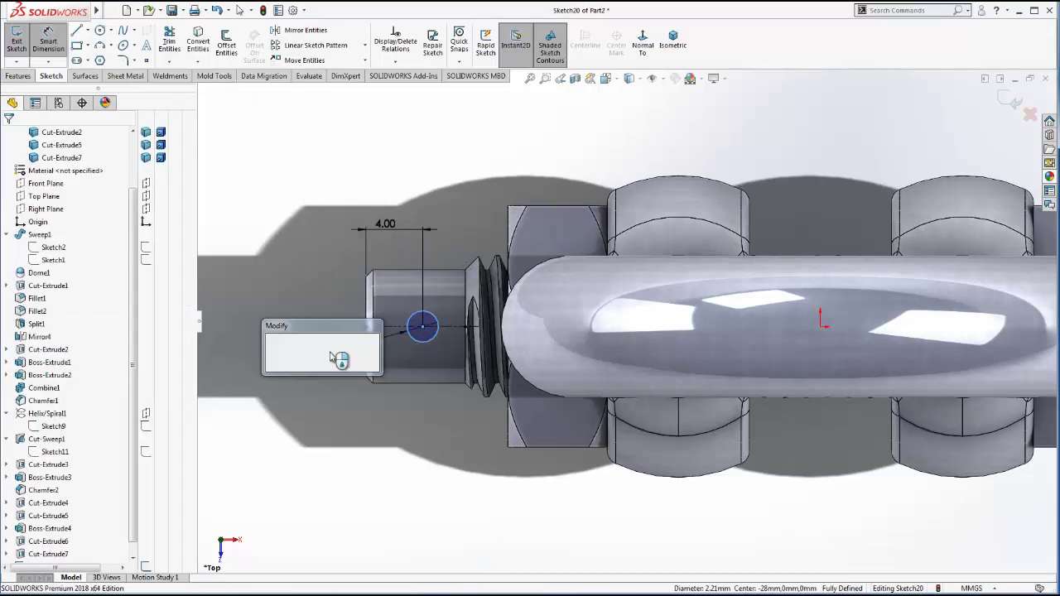
type("3")
left_click(273, 348)
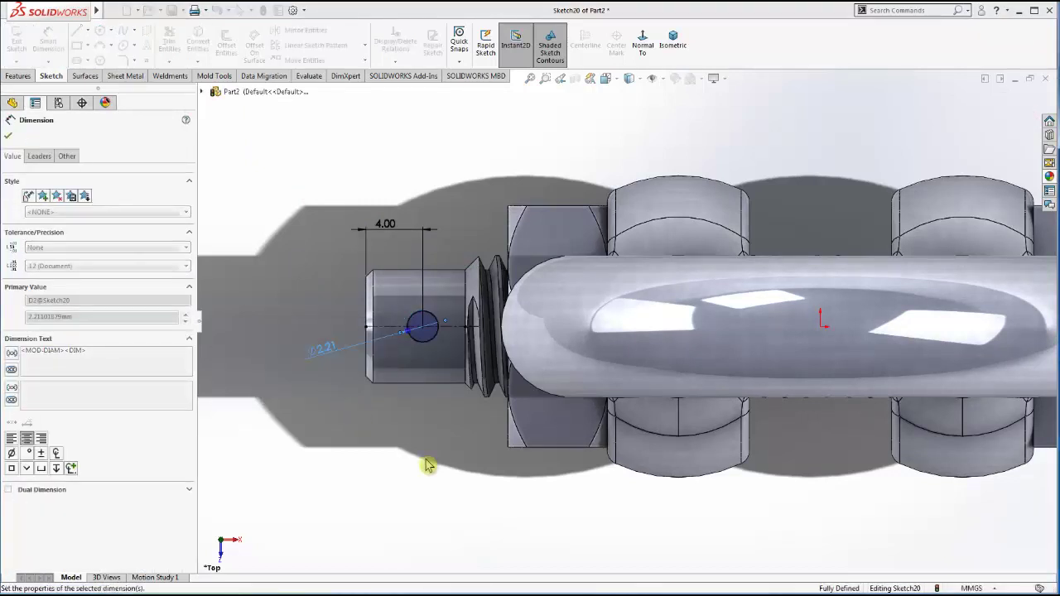
left_click(9, 139)
left_click(19, 76)
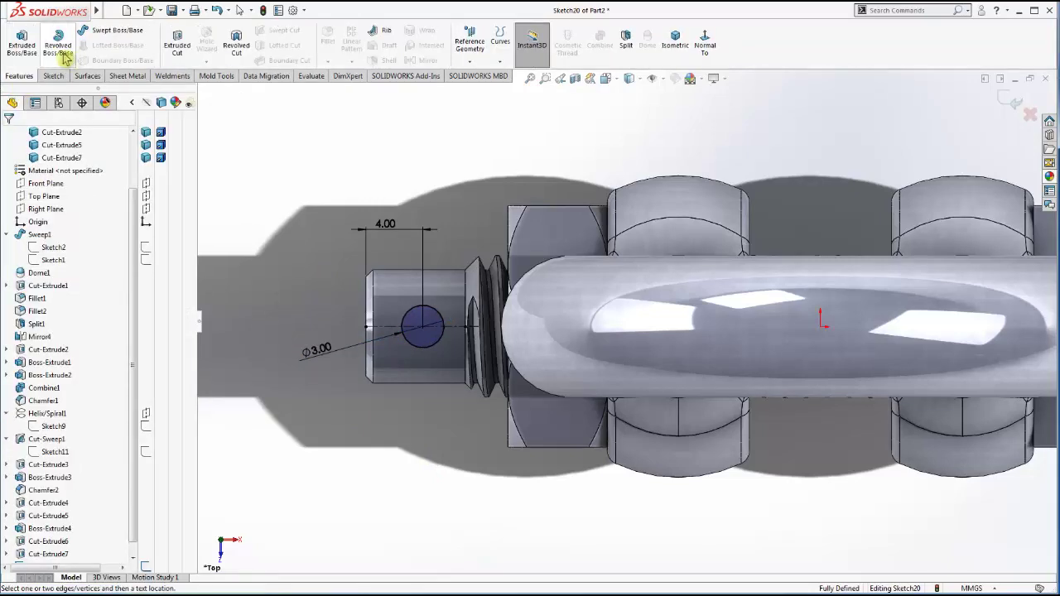
- Cut the Ø3 circle Through All, reversed down through the bolt tip, then inspect the hole
left_click(177, 46)
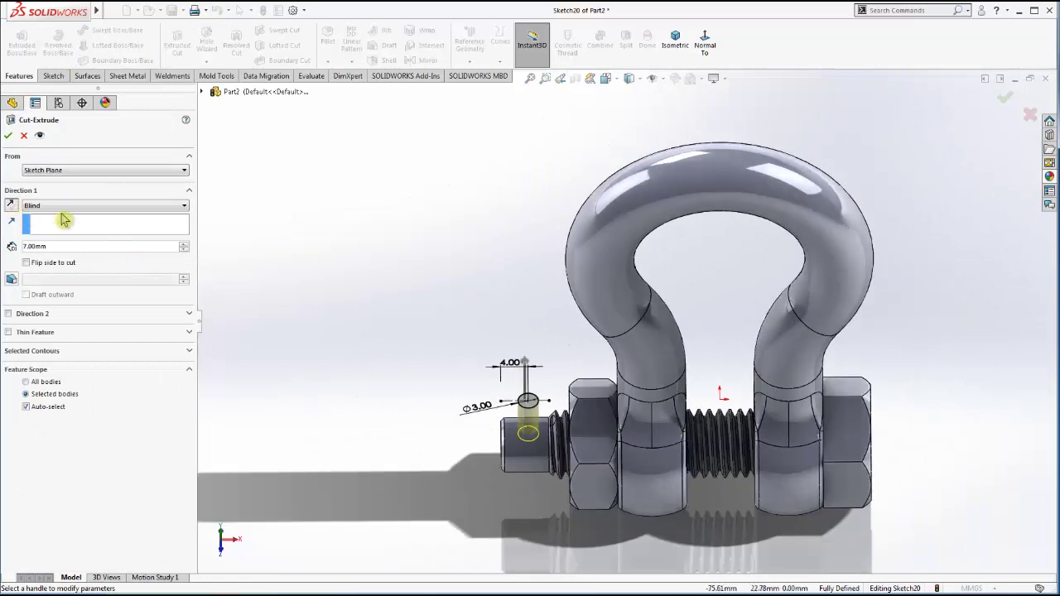
left_click(65, 205)
left_click(54, 224)
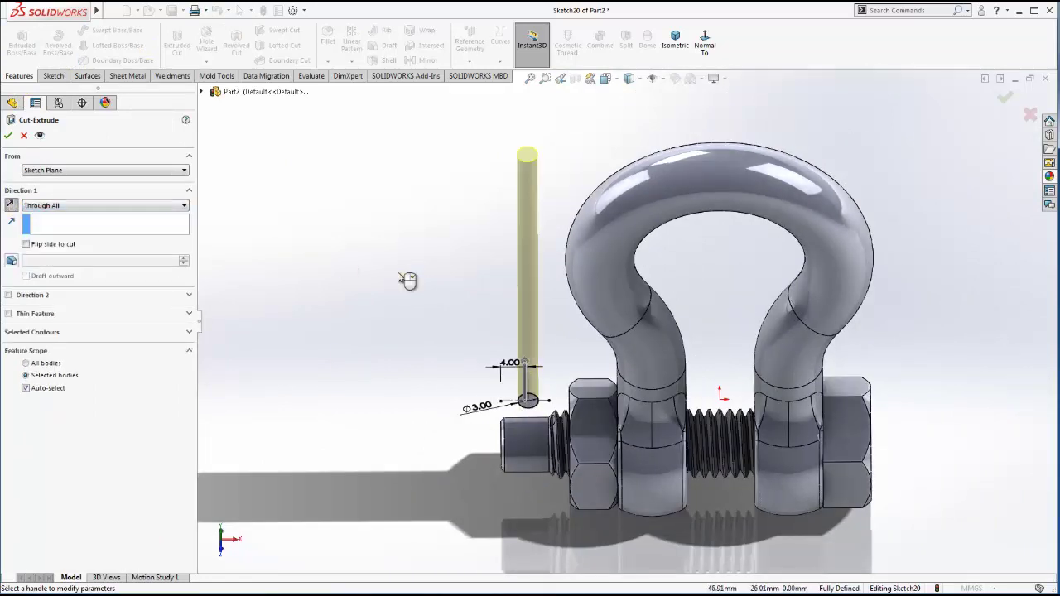
left_click(11, 205)
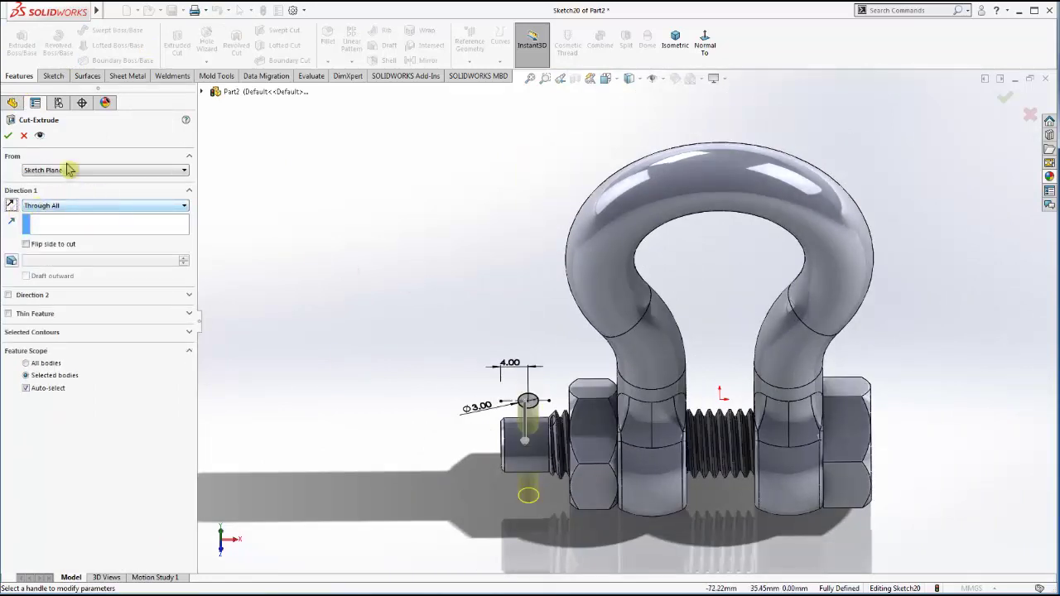
left_click(8, 136)
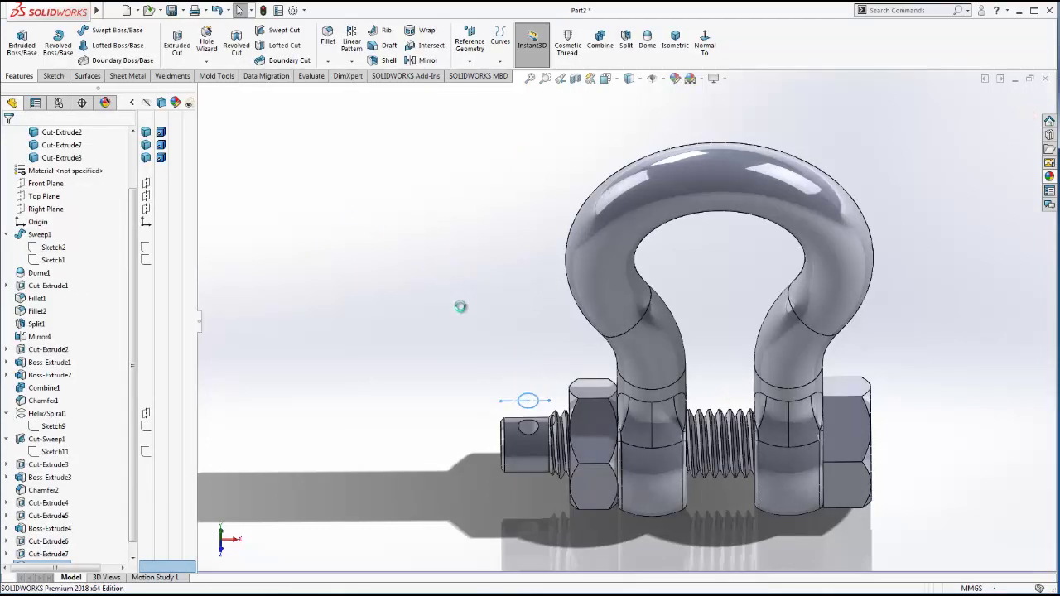
scroll(517, 389, "up", 3)
mouse_move(518, 388)
middle_mouse_down()
mouse_move(608, 267)
mouse_move(524, 335)
mouse_move(523, 386)
mouse_move(549, 366)
middle_mouse_up()
scroll(524, 335, "down", 2)
scroll(524, 335, "down", 1)
scroll(524, 335, "down", 1)
scroll(579, 365, "down", 2)
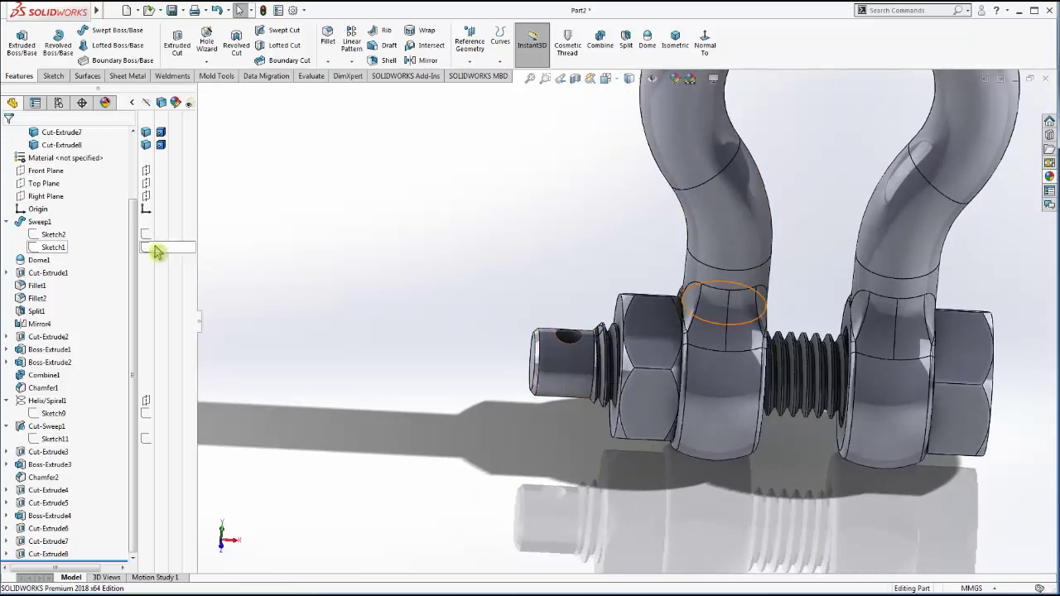
- Start a Front Plane sketch and draw a vertical centerline across the bolt tip
left_click(46, 170)
left_click(107, 159)
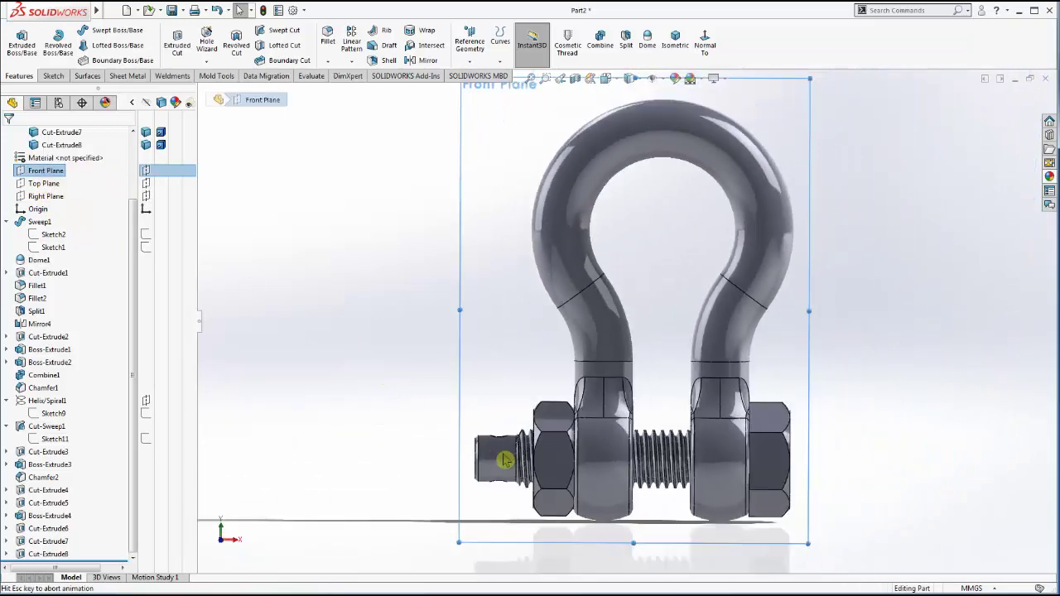
right_click(46, 170)
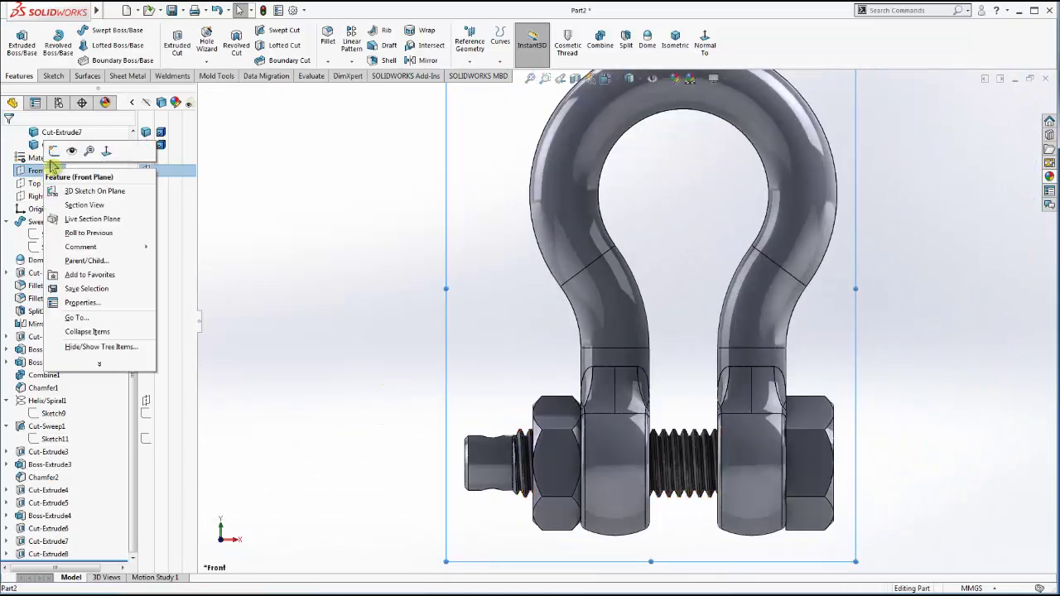
left_click(49, 149)
scroll(512, 456, "down", 2)
scroll(512, 456, "down", 1)
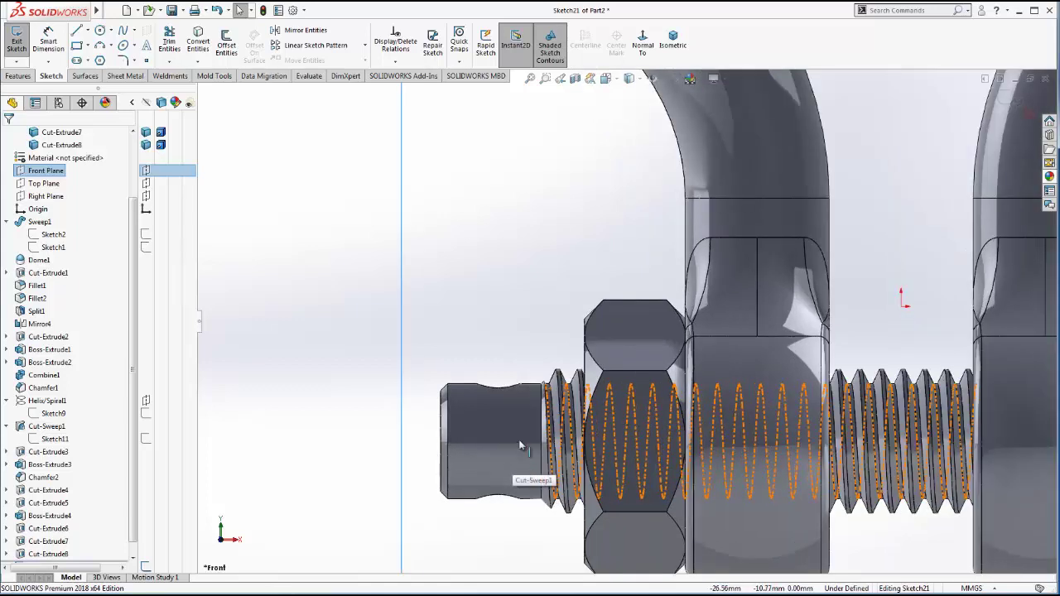
left_click(87, 30)
left_click(101, 70)
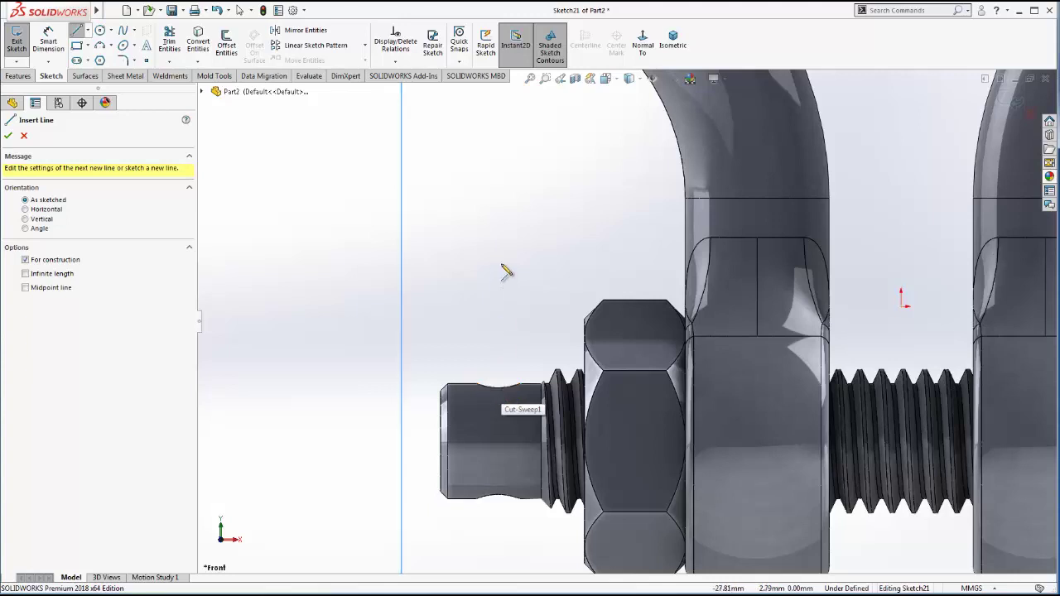
left_click(491, 244)
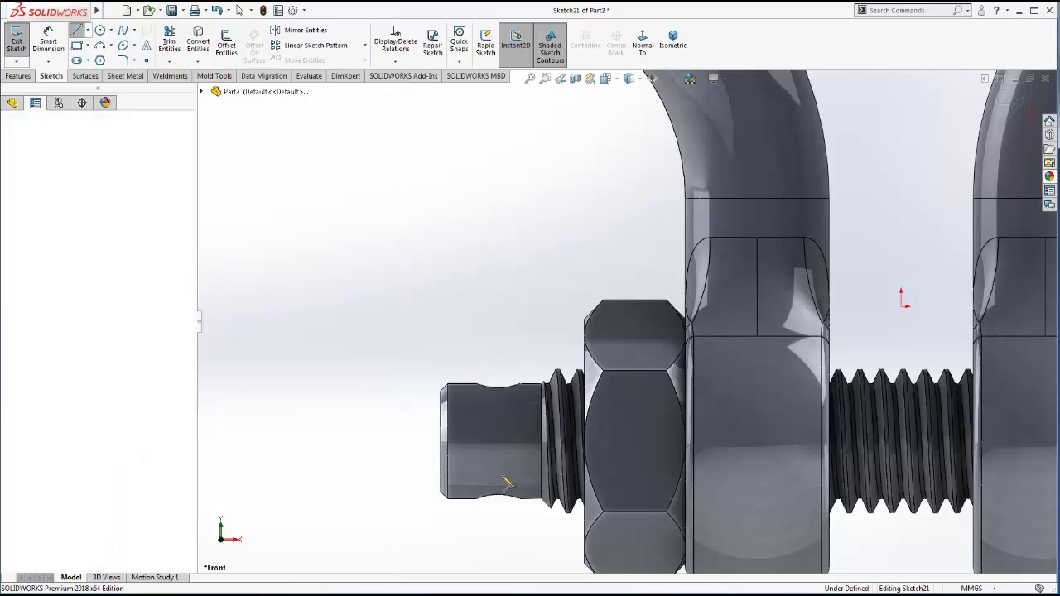
left_click(491, 571)
key("Escape")
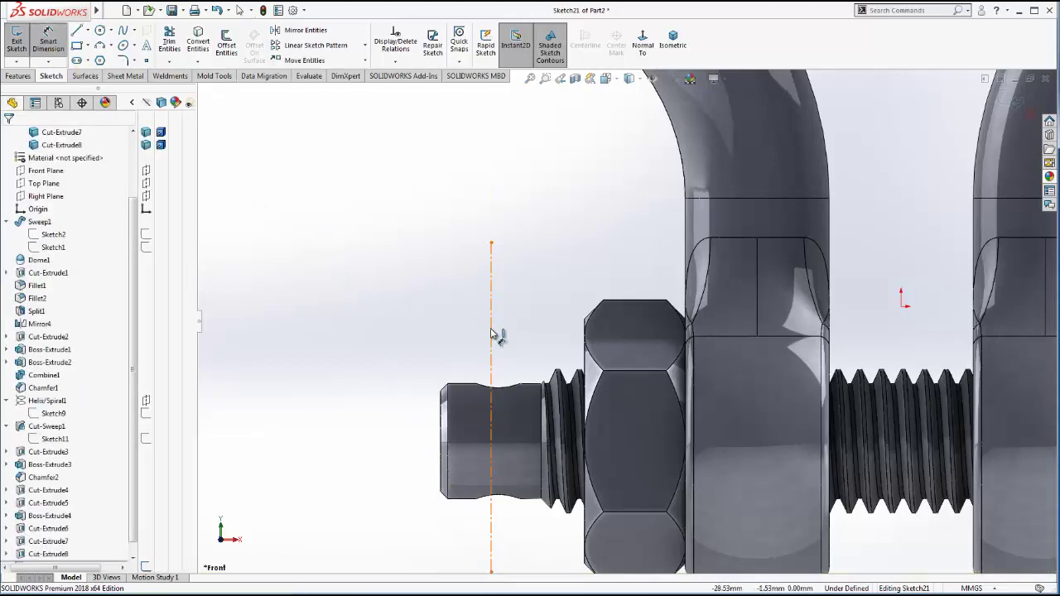
- Dimension the centerline 4.00 mm from the bolt tip's end face
left_click(492, 334)
left_click(442, 397)
left_click(431, 309)
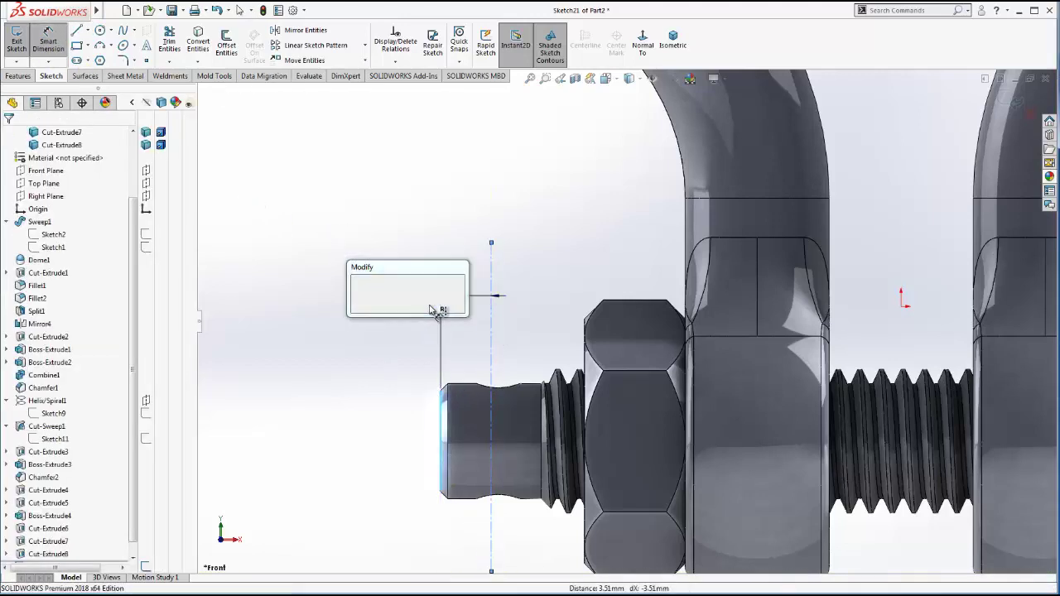
left_click(361, 289)
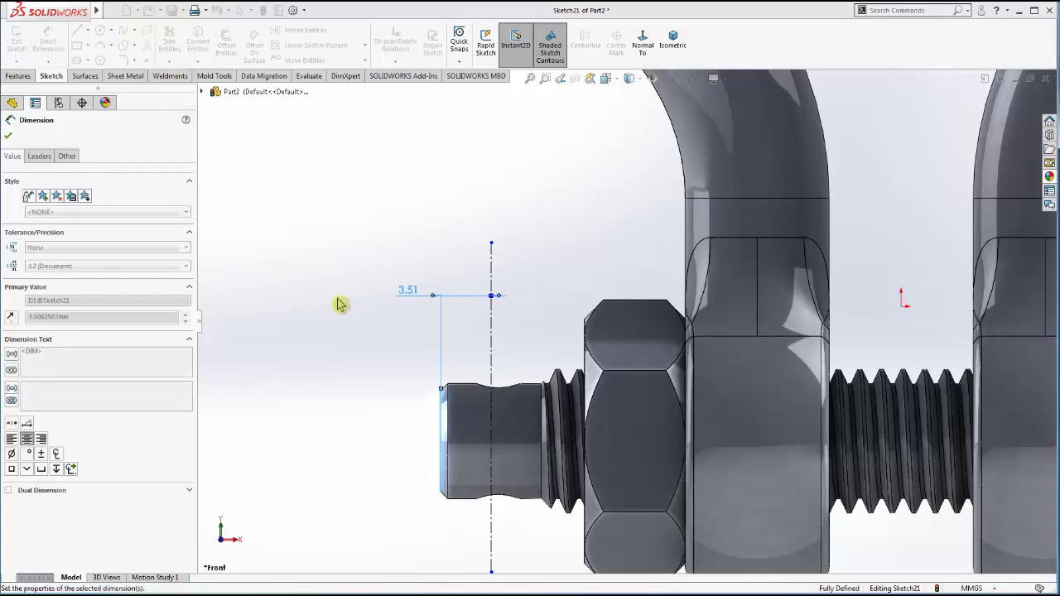
key("Escape")
scroll(569, 439, "up", 3)
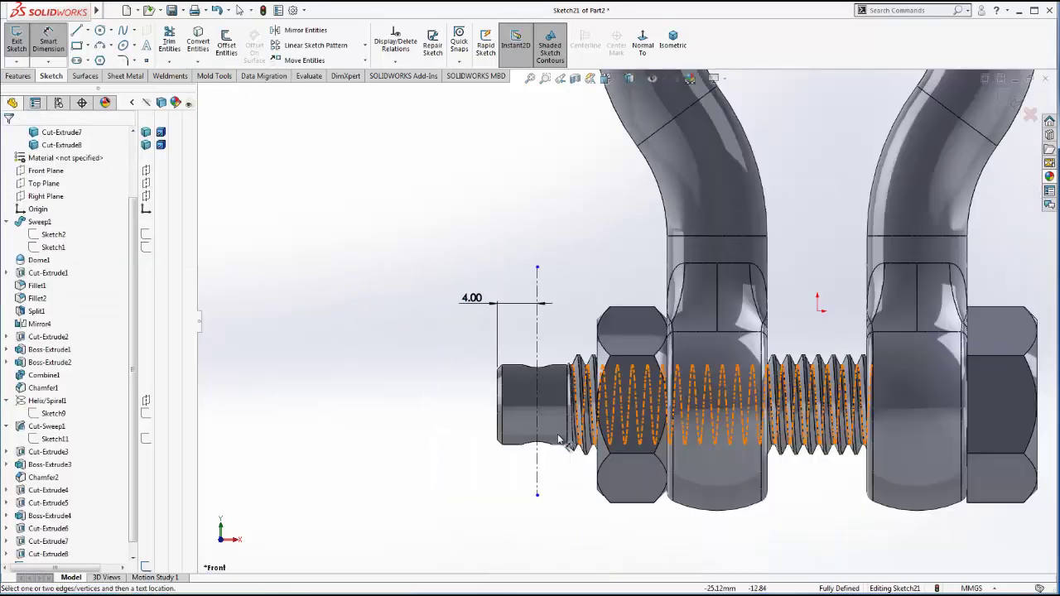
scroll(645, 414, "down", 2)
scroll(654, 366, "down", 1)
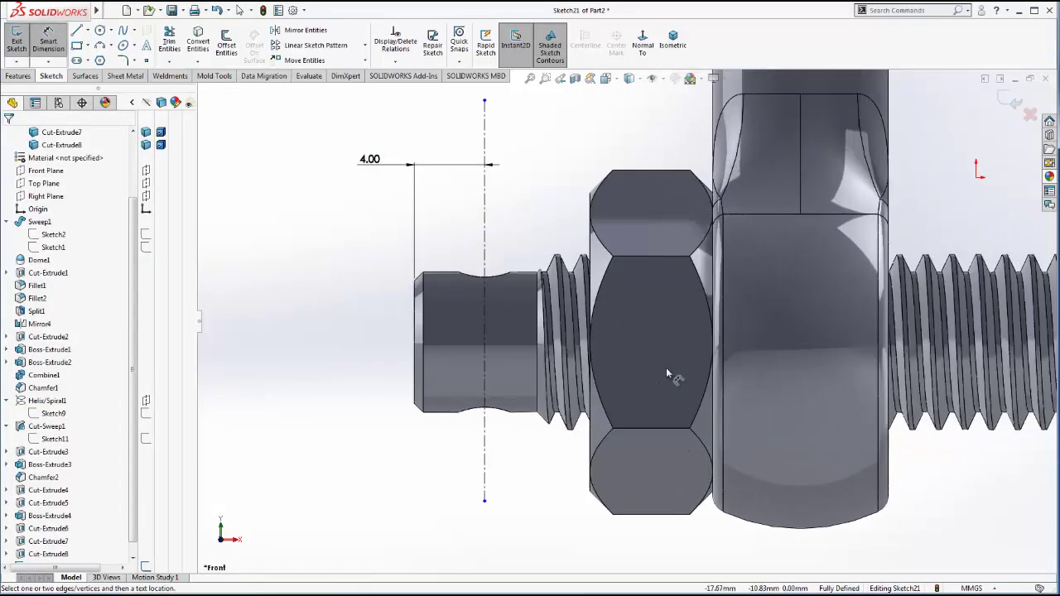
scroll(670, 385, "down", 1)
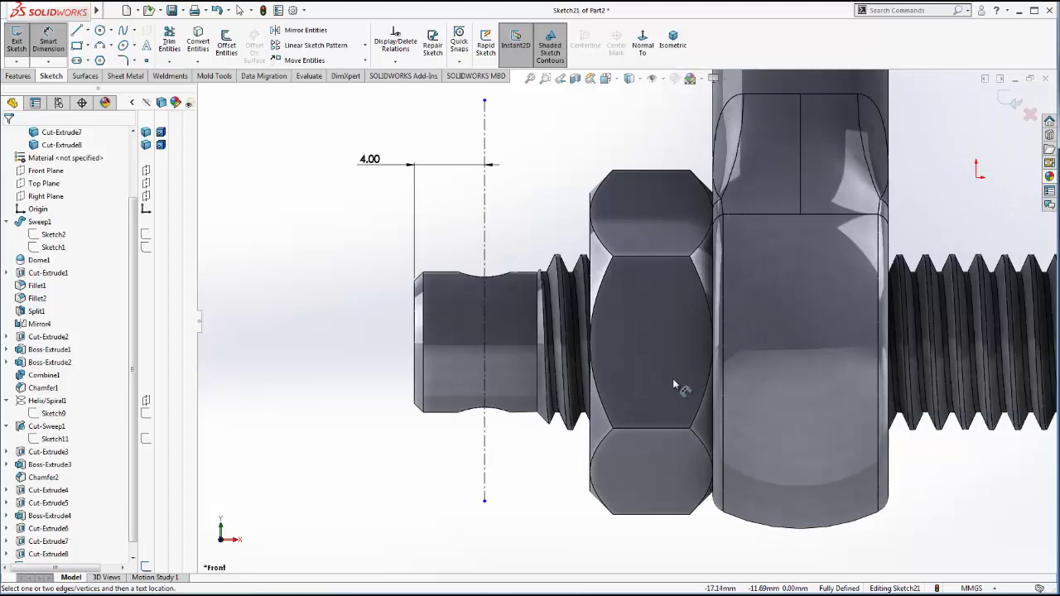
- Draw a vertical line beside the centerline and dimension it 0.10 mm from it
left_click(76, 32)
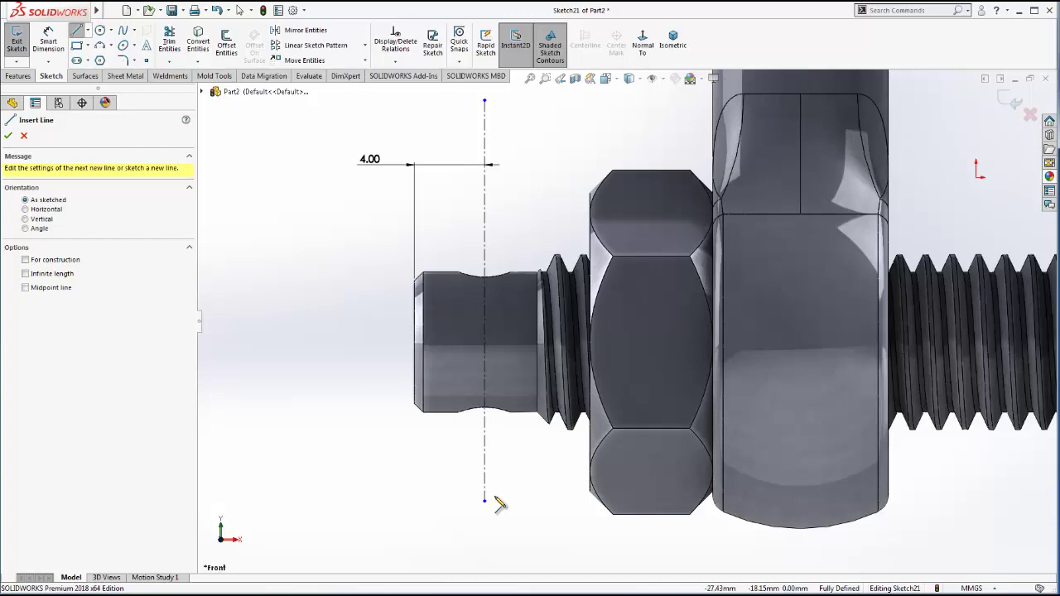
left_click(494, 498)
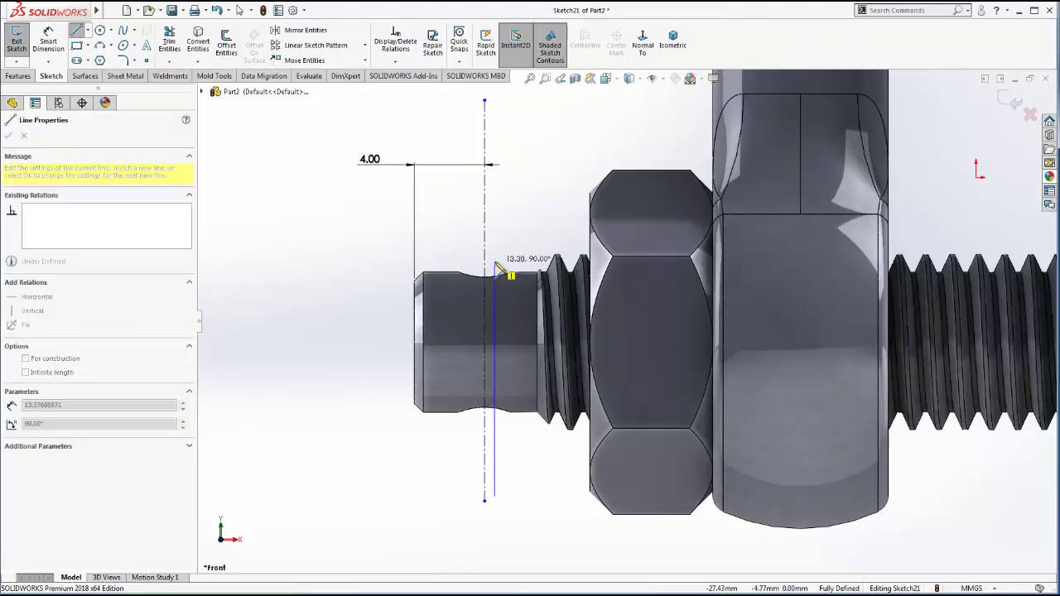
left_click(495, 263)
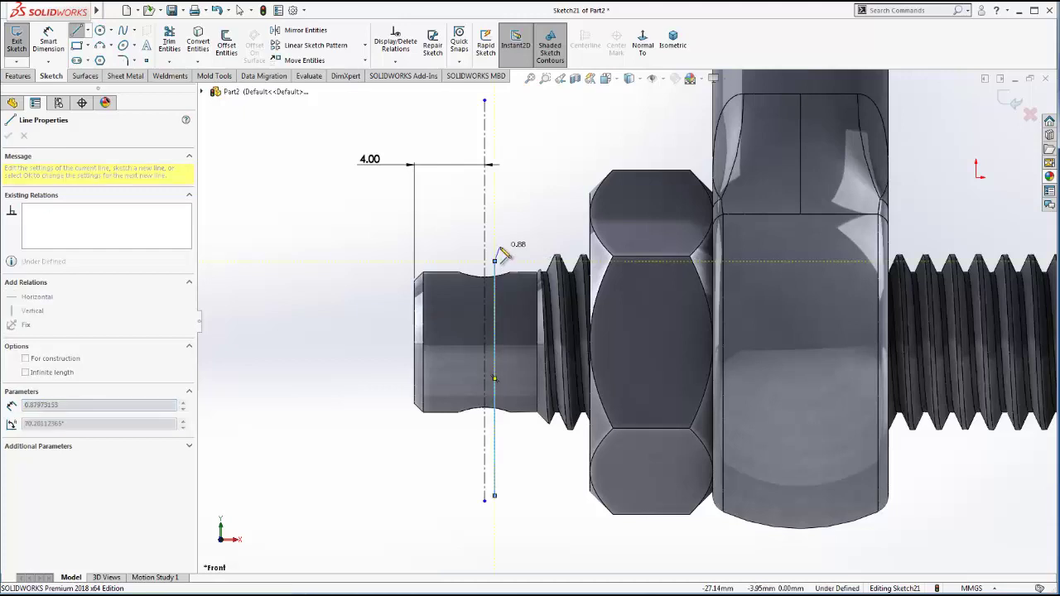
key("Escape")
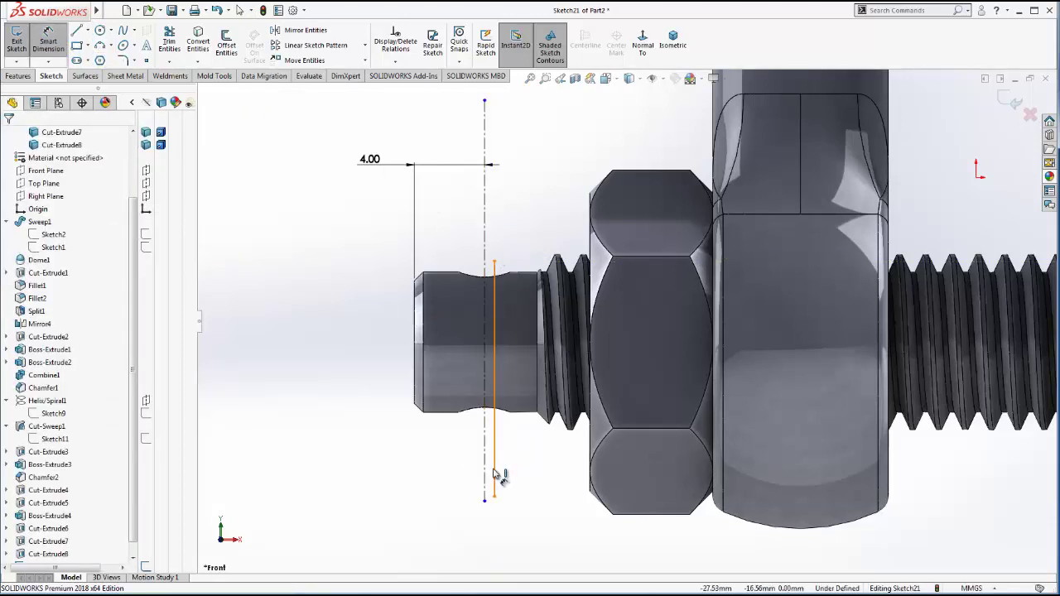
left_click(494, 474)
left_click(485, 484)
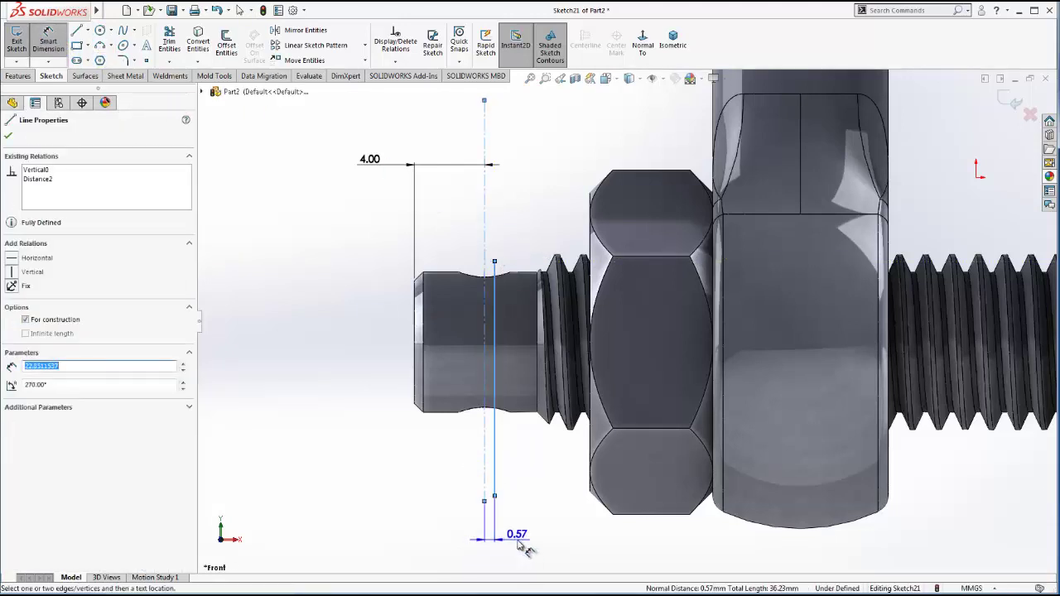
left_click(518, 542)
type("0.")
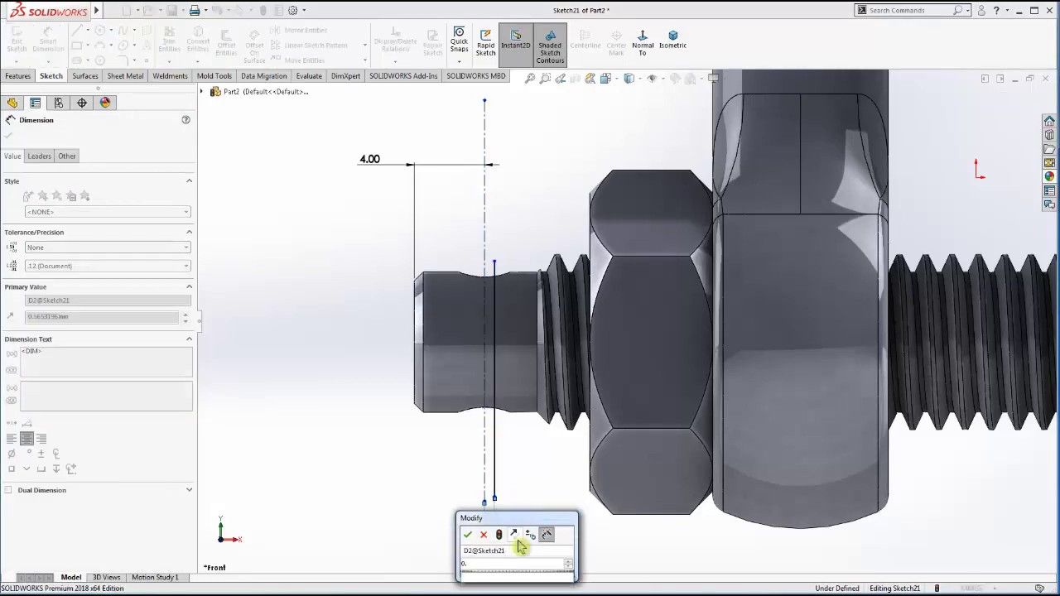
type("1")
key("Return")
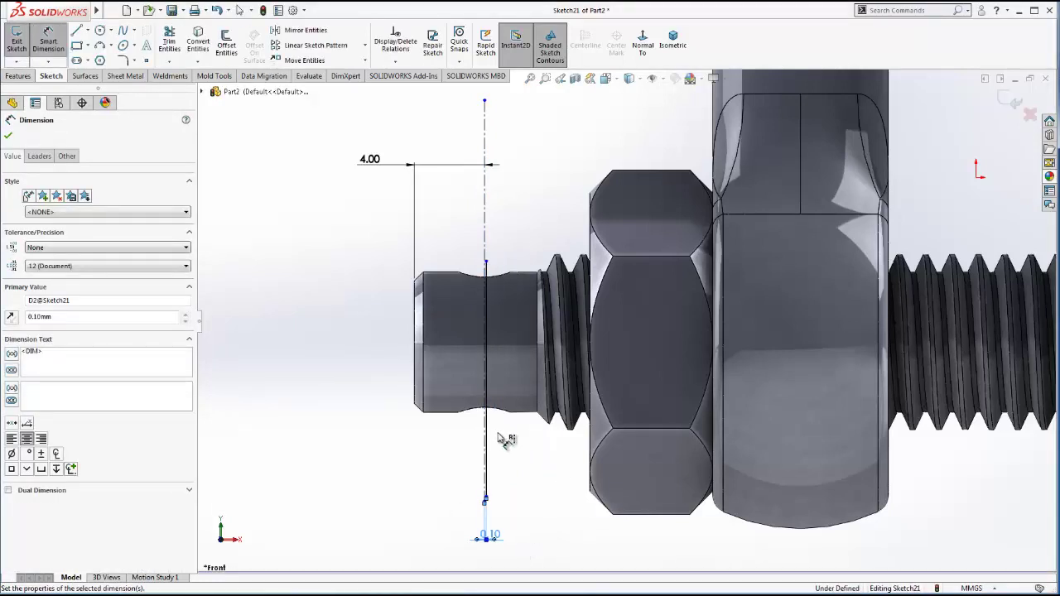
- Set the vertical line's length to 15 mm
left_click(487, 435)
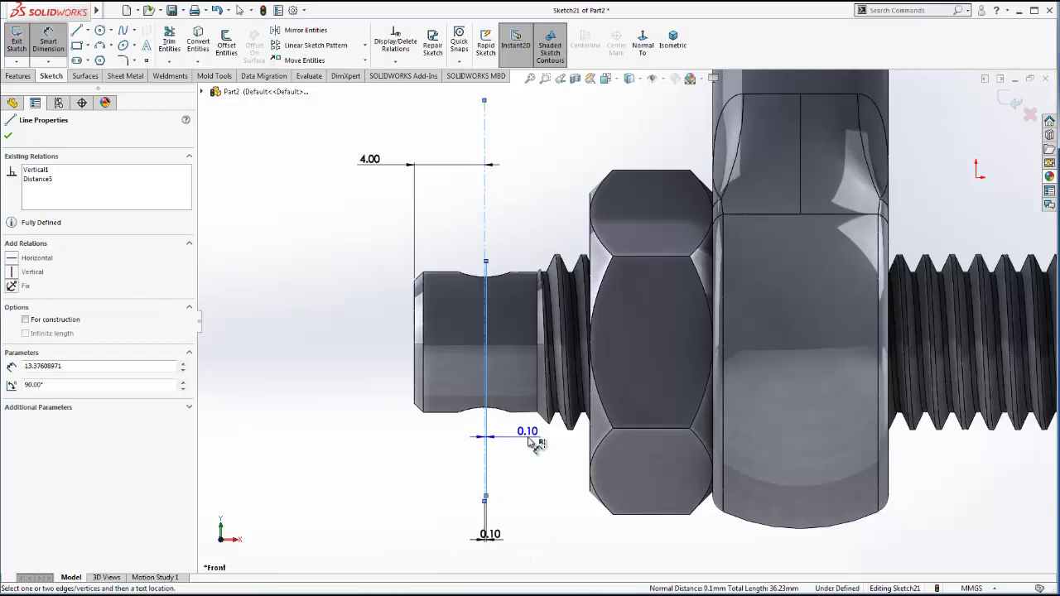
left_click(556, 441)
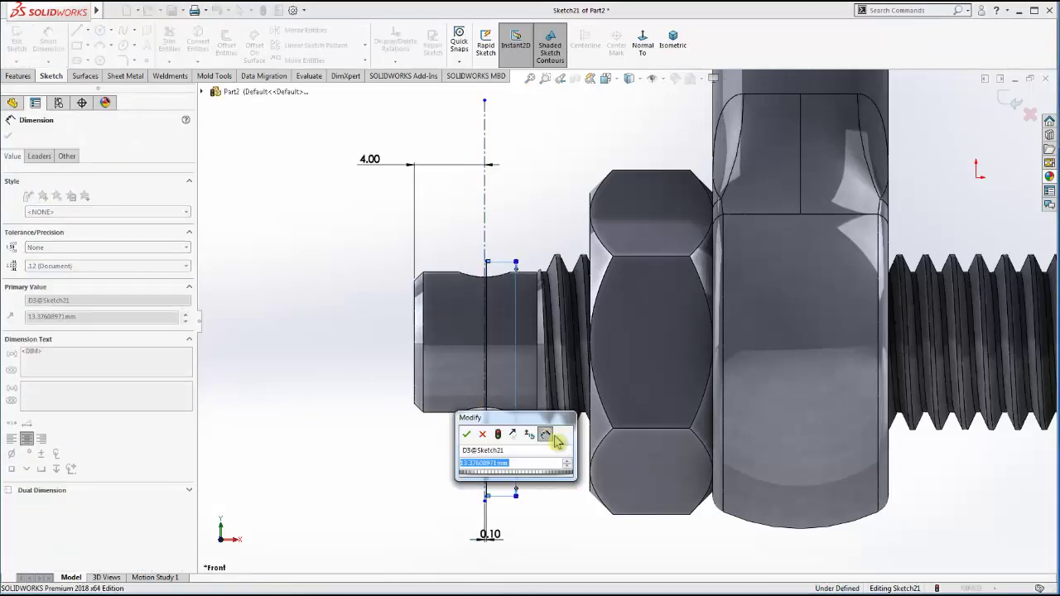
type("15")
key("Return")
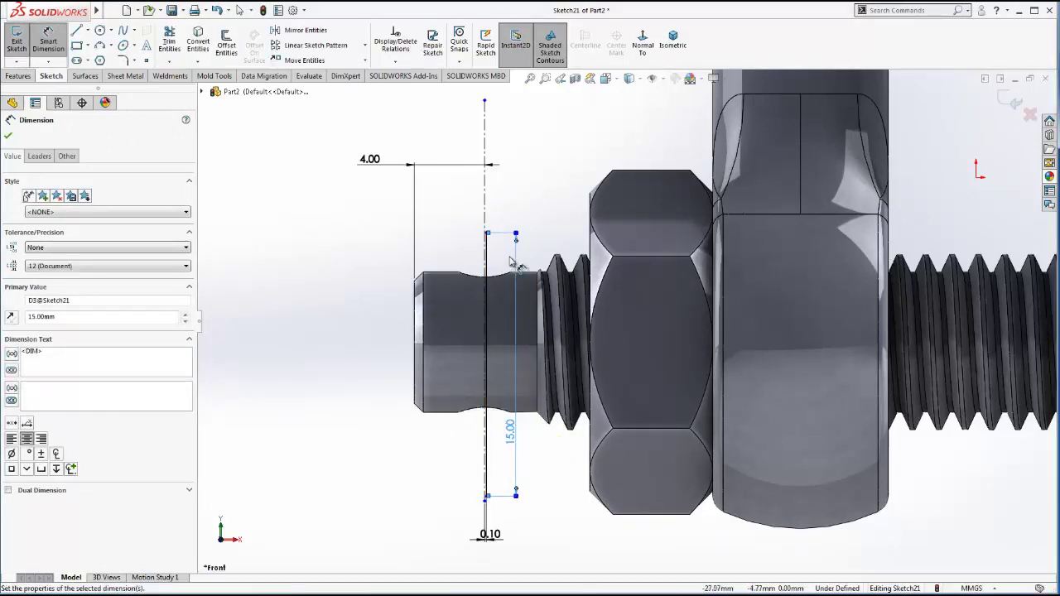
key("Escape")
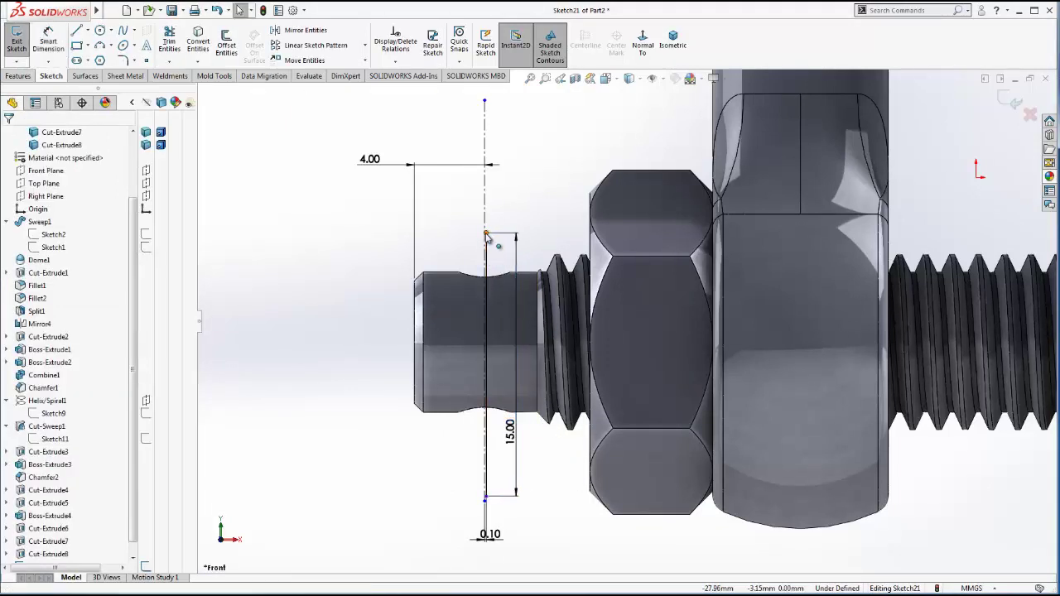
left_click(486, 232)
left_click(48, 37)
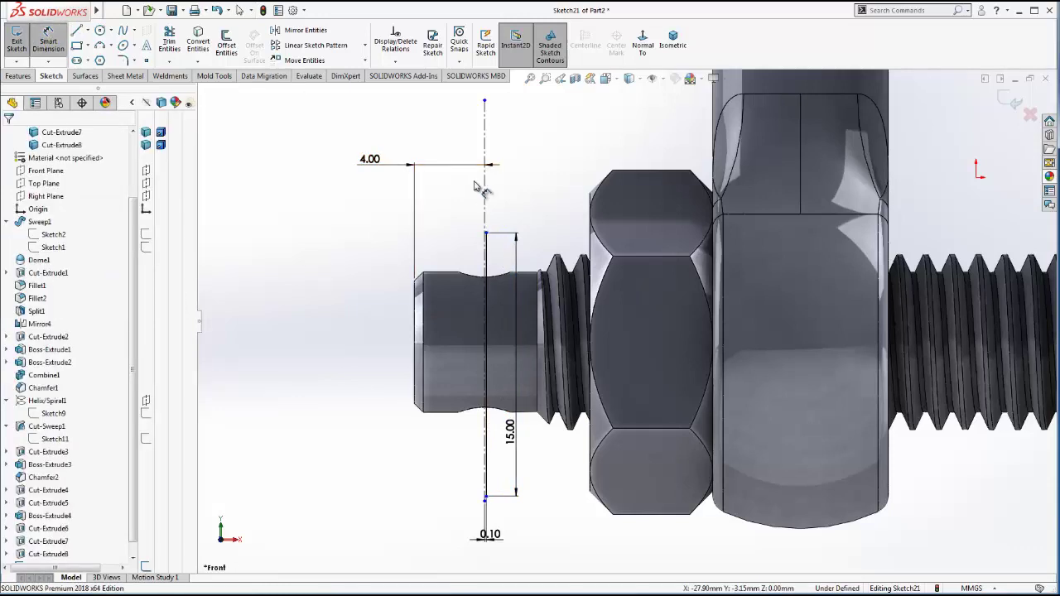
- Dimension the line's top endpoint 1 mm from the bolt tip's top edge
left_click(486, 235)
left_click(436, 276)
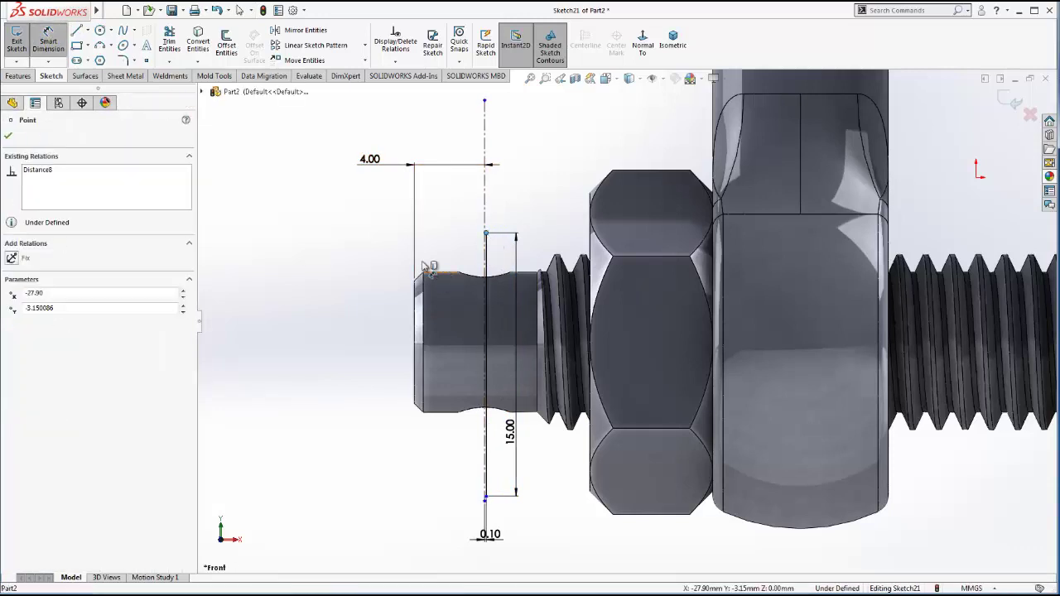
left_click(391, 253)
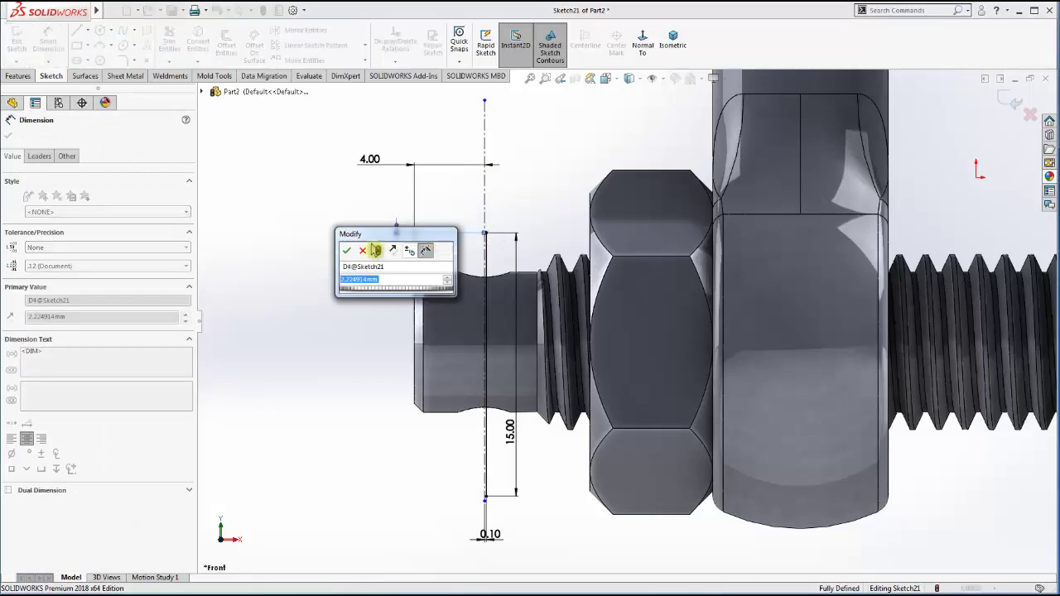
type("1")
left_click(348, 248)
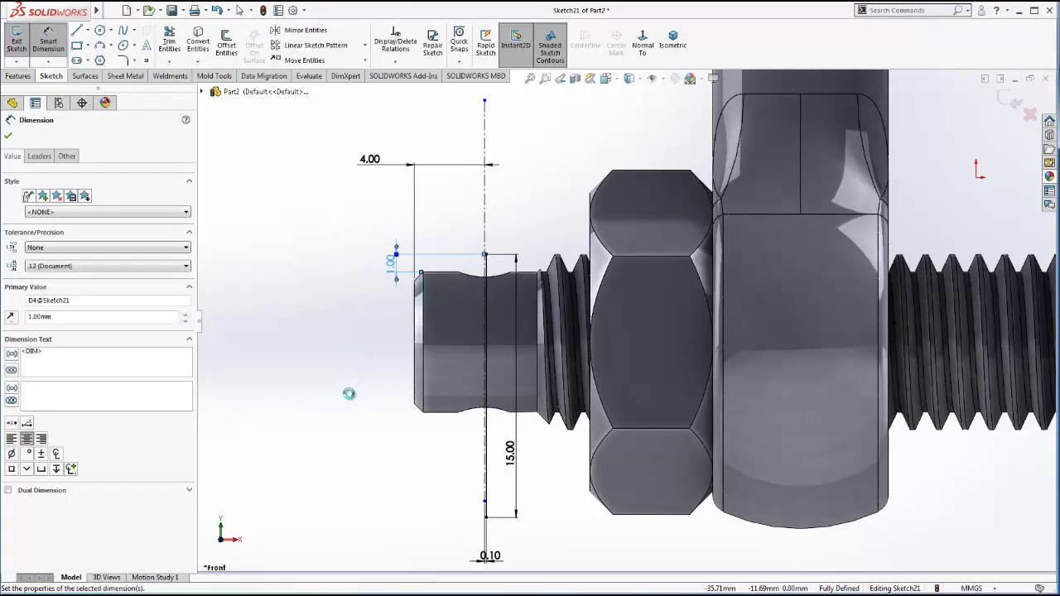
scroll(505, 301, "down", 1)
scroll(504, 301, "down", 2)
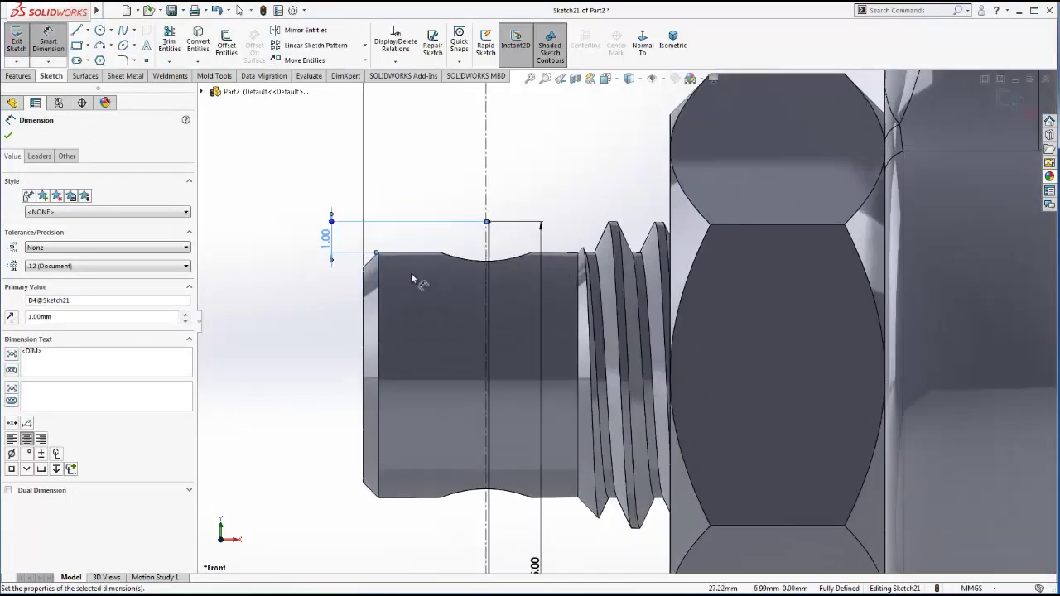
- Change that top-edge gap dimension from 1 to 0.20 mm
double_click(329, 240)
type("0")
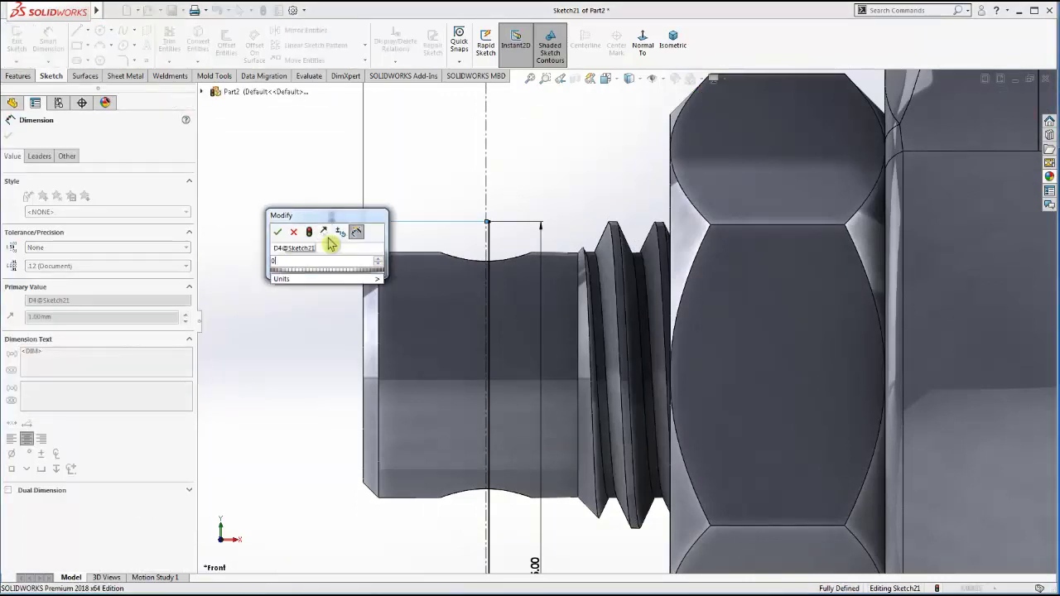
type(".2")
key("Return")
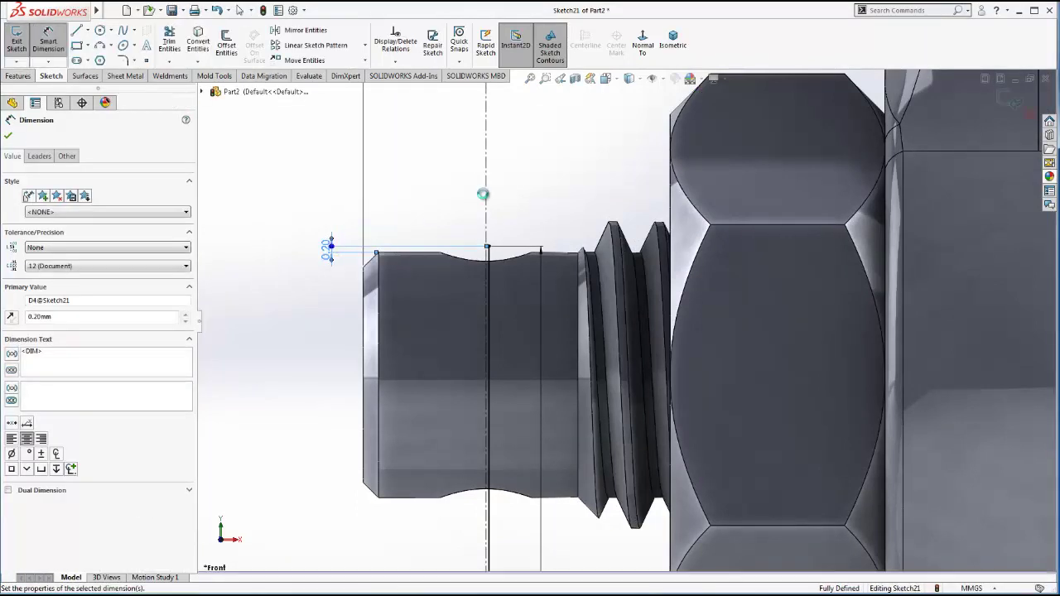
scroll(536, 241, "down", 1)
scroll(544, 237, "down", 1)
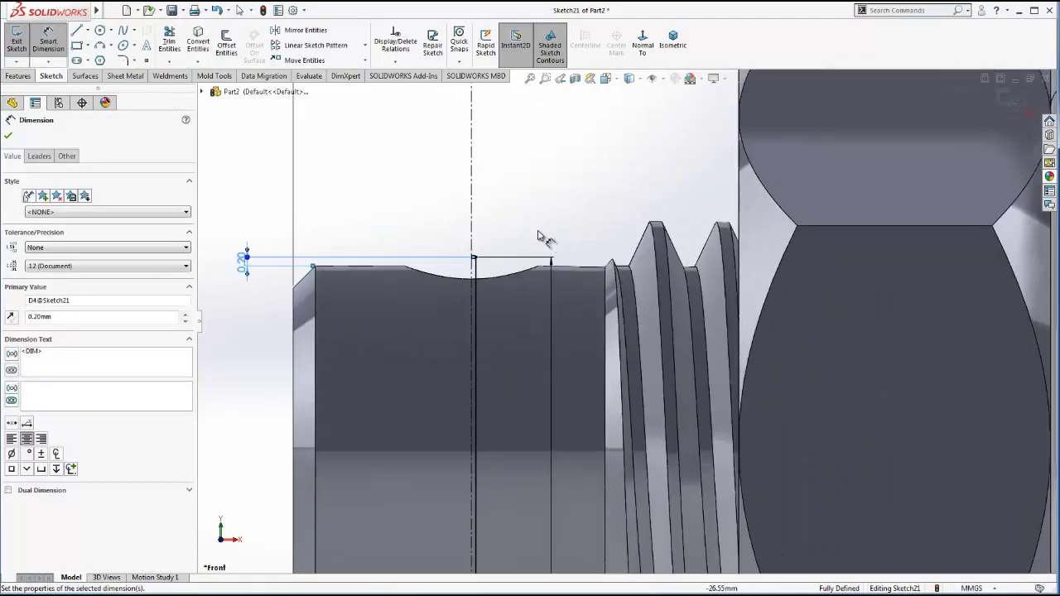
scroll(416, 160, "down", 1)
key("Escape")
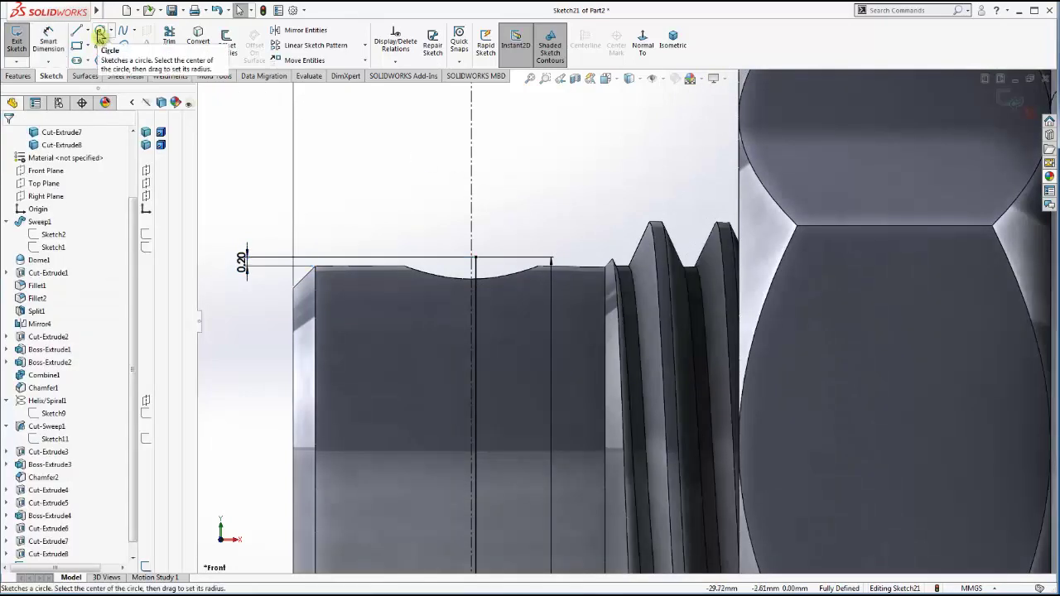
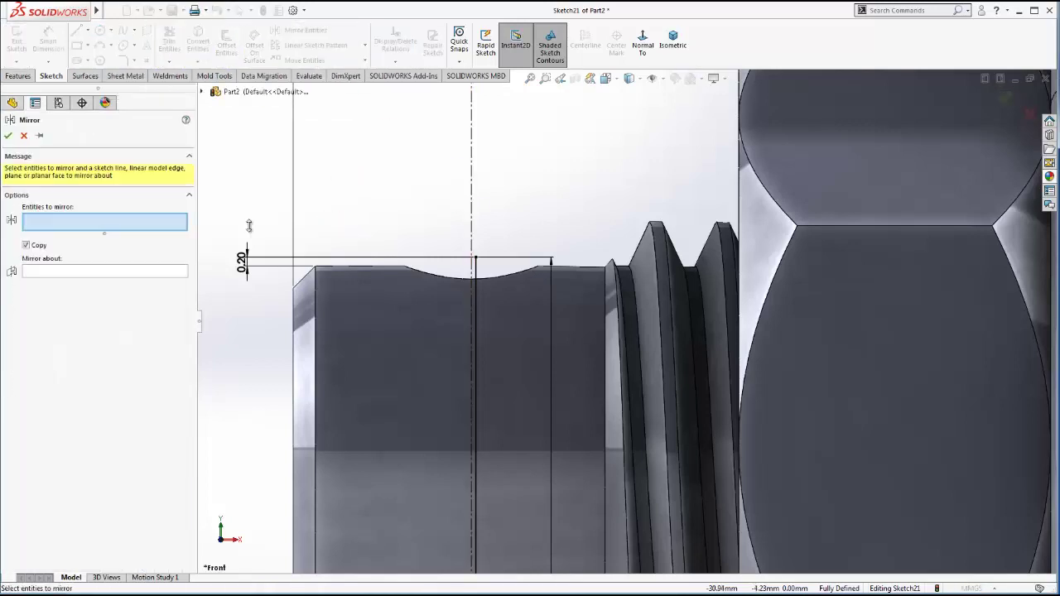
- Mirror the vertical sketch line across the centerline
left_click(476, 307)
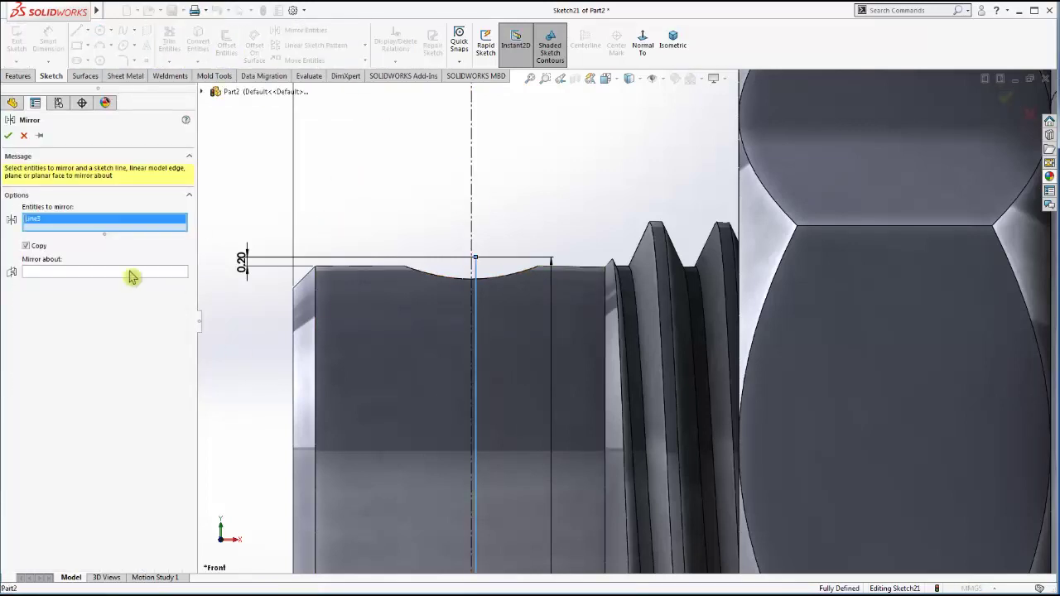
left_click(87, 272)
left_click(471, 246)
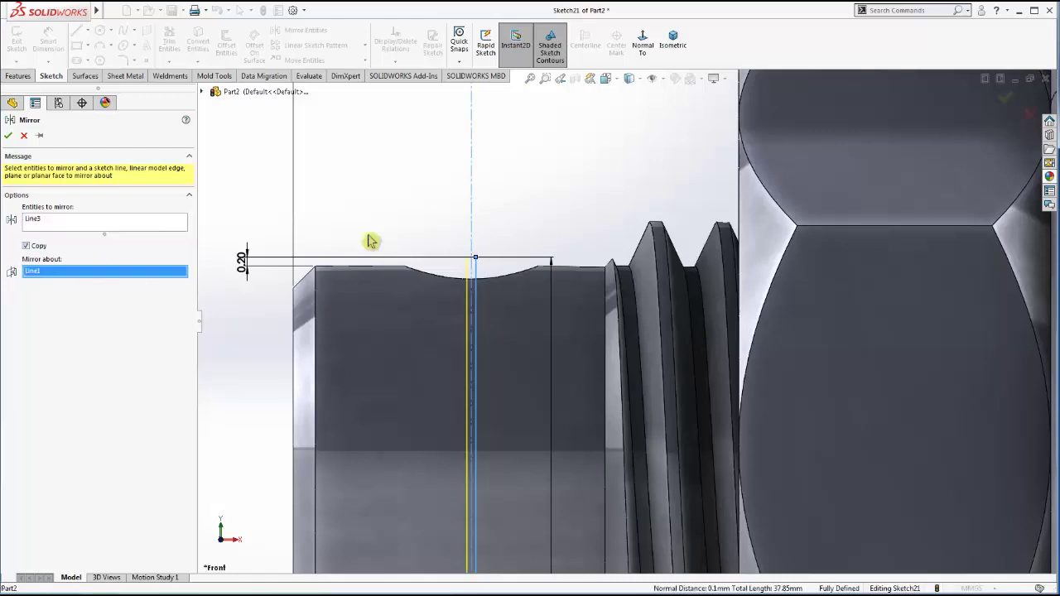
left_click(8, 136)
scroll(548, 251, "down", 1)
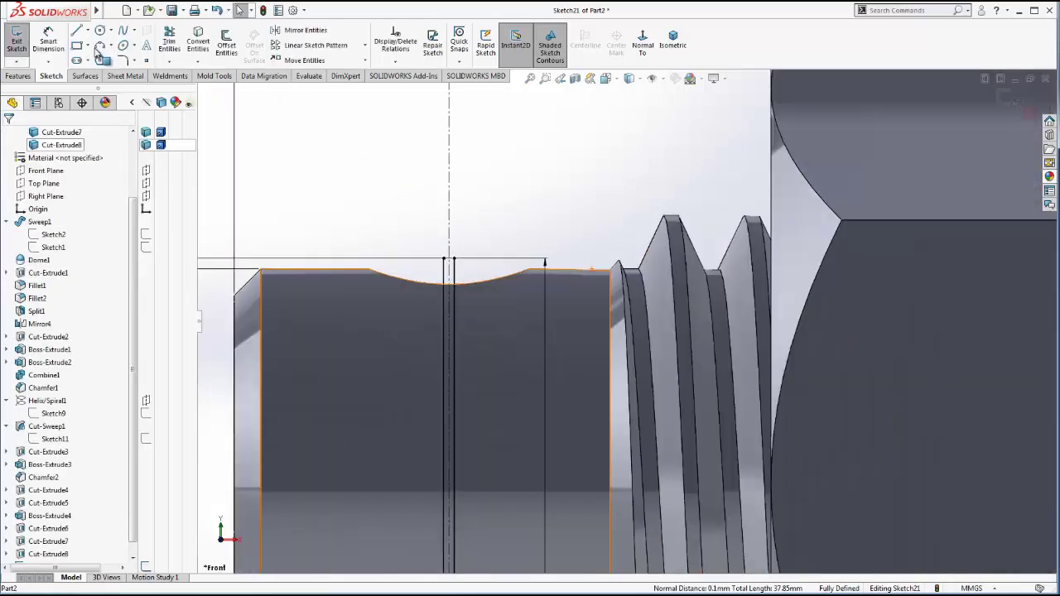
- Cap the two vertical lines with a three-point arc on top
left_click(100, 45)
scroll(530, 265, "down", 2)
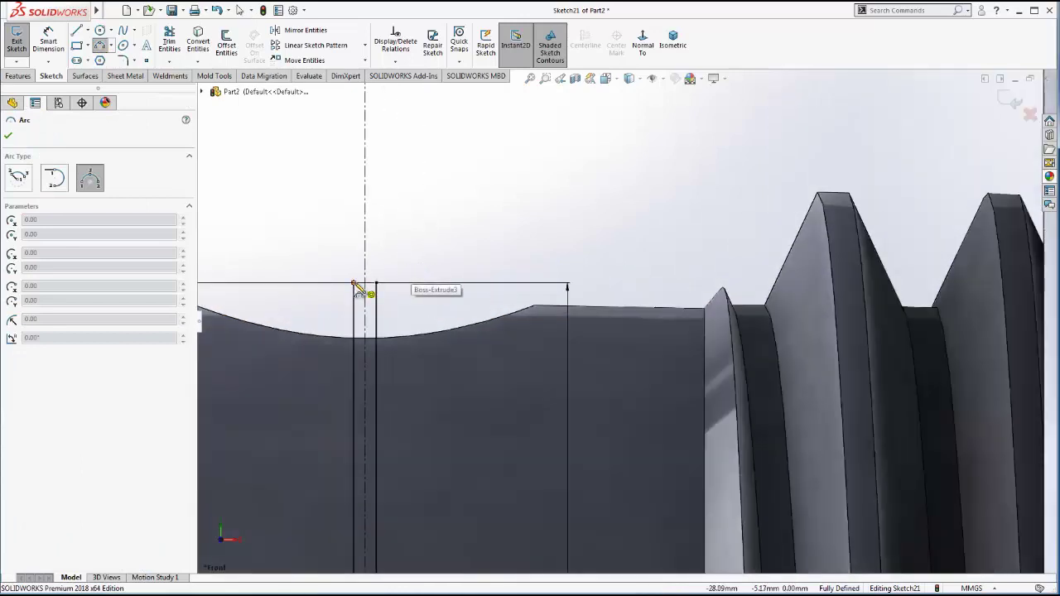
left_click(354, 284)
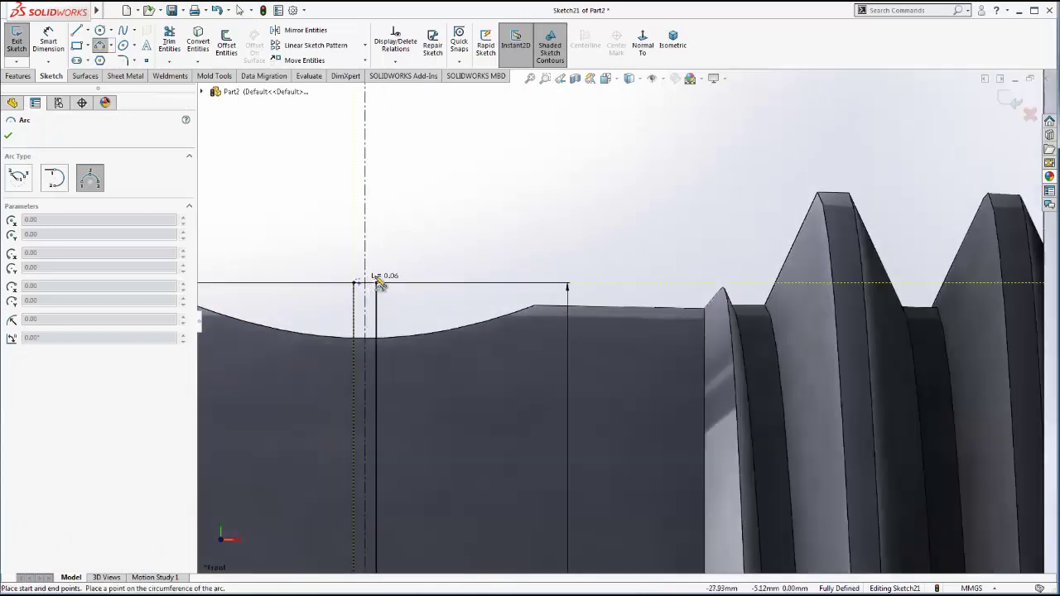
left_click(375, 284)
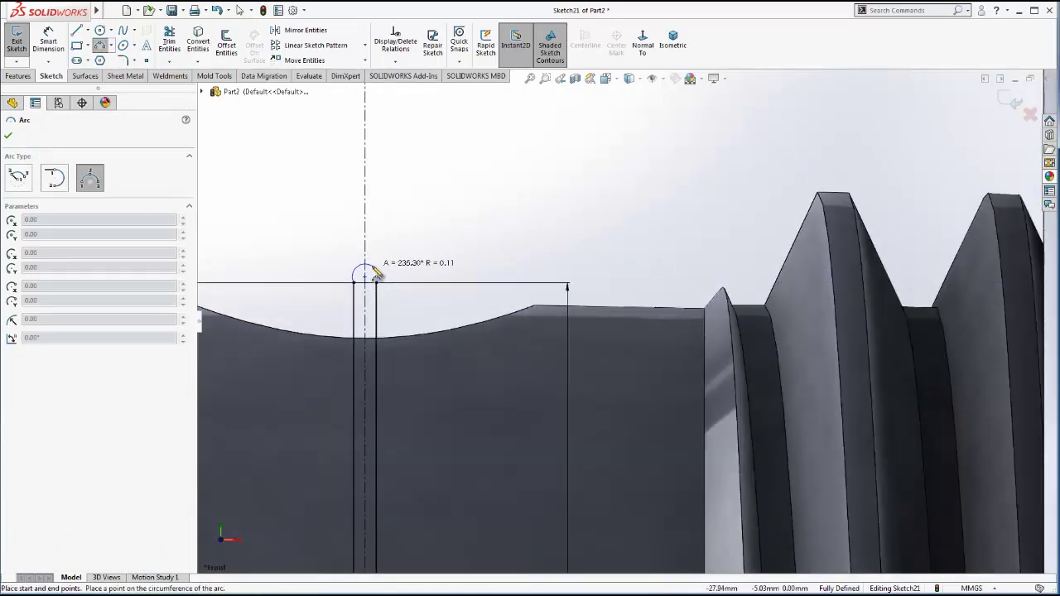
scroll(377, 273, "down", 2)
scroll(389, 278, "down", 1)
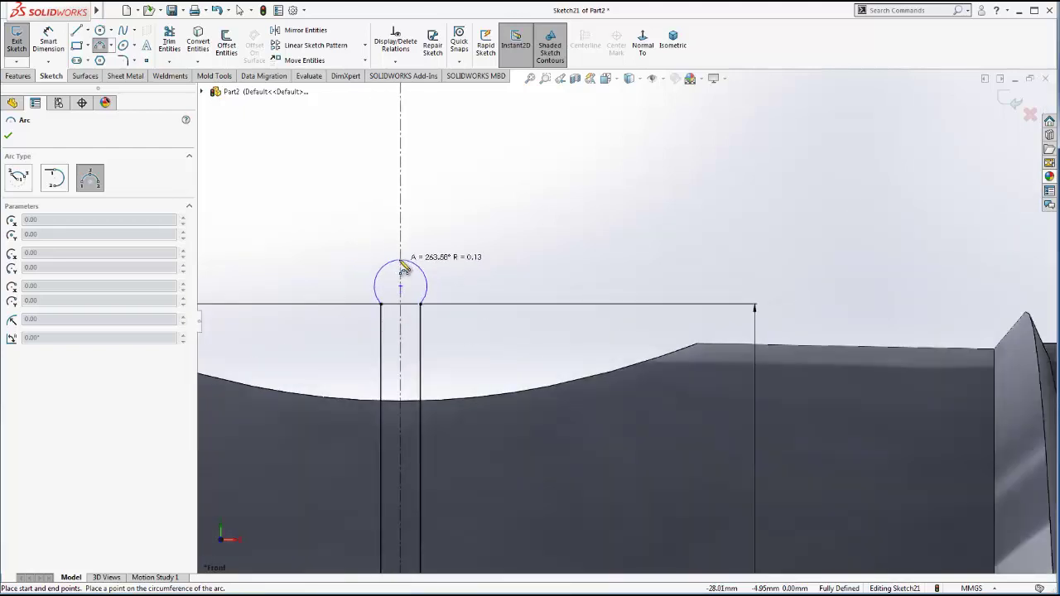
left_click(403, 279)
- Dimension the capping arc's radius to 0.20 mm
left_click(48, 42)
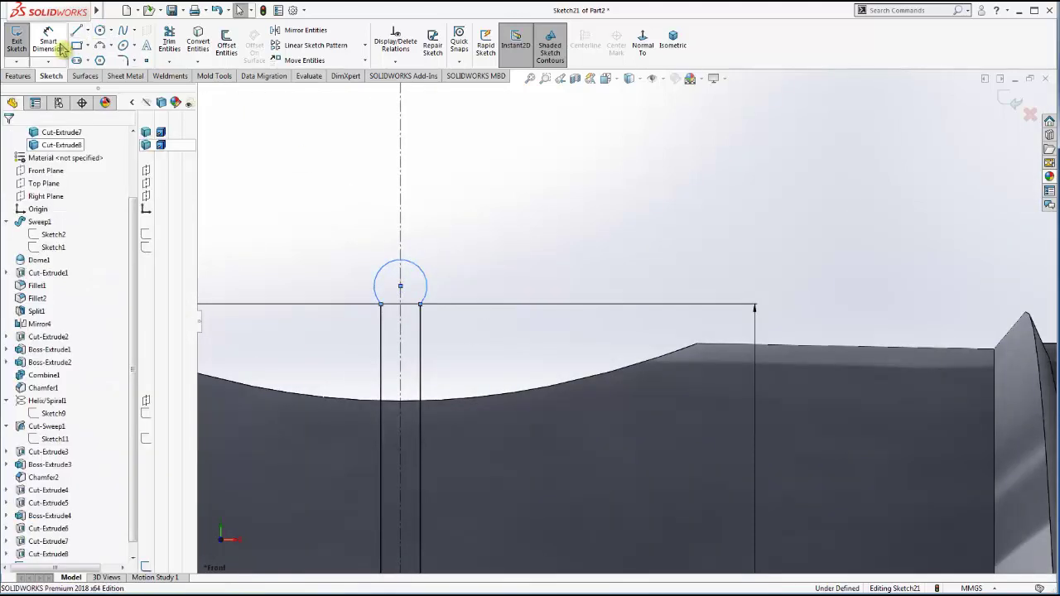
left_click(391, 269)
left_click(379, 220)
type("0.")
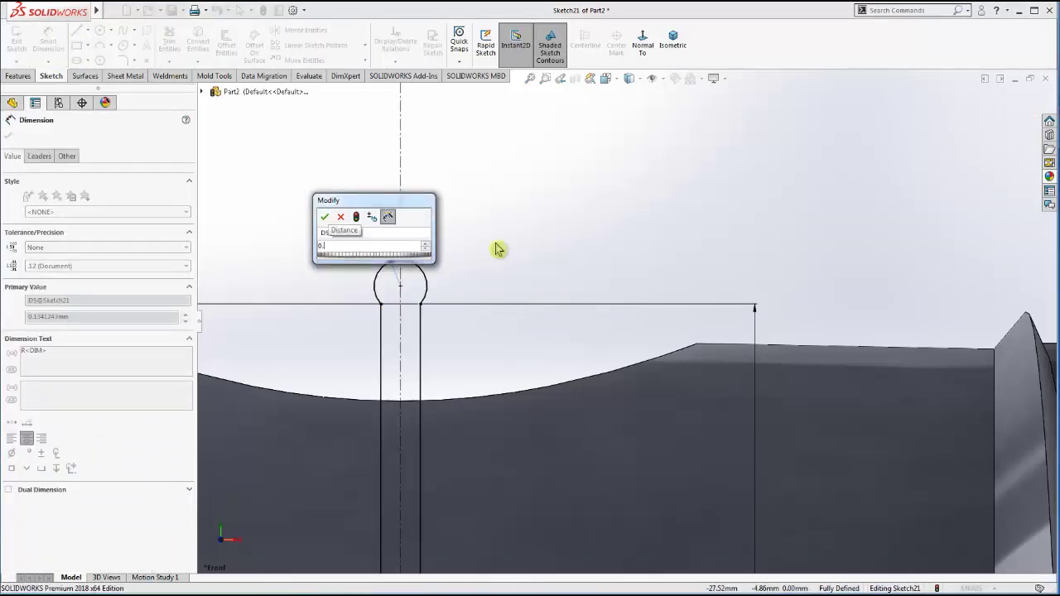
key("Return")
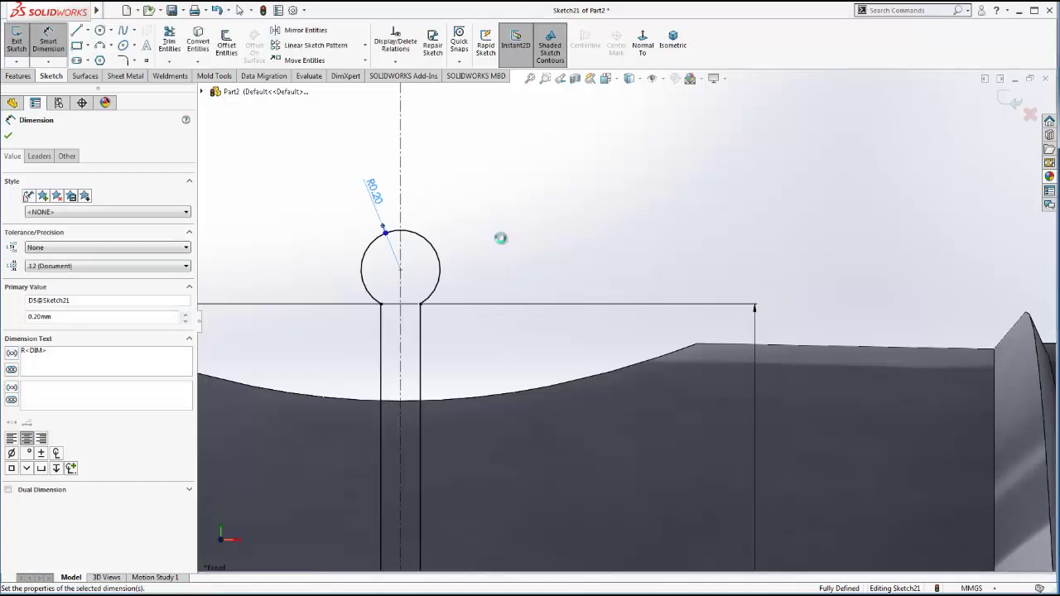
left_click(123, 61)
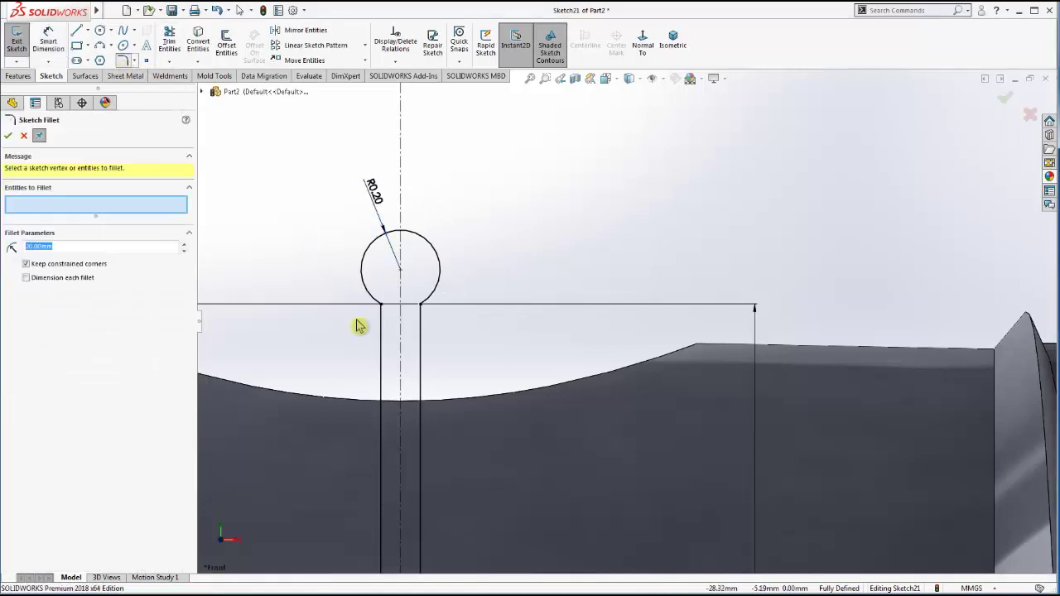
- Round both vertical-line-to-arc junctions with R1.00 mm sketch fillets
left_click(380, 334)
type("5")
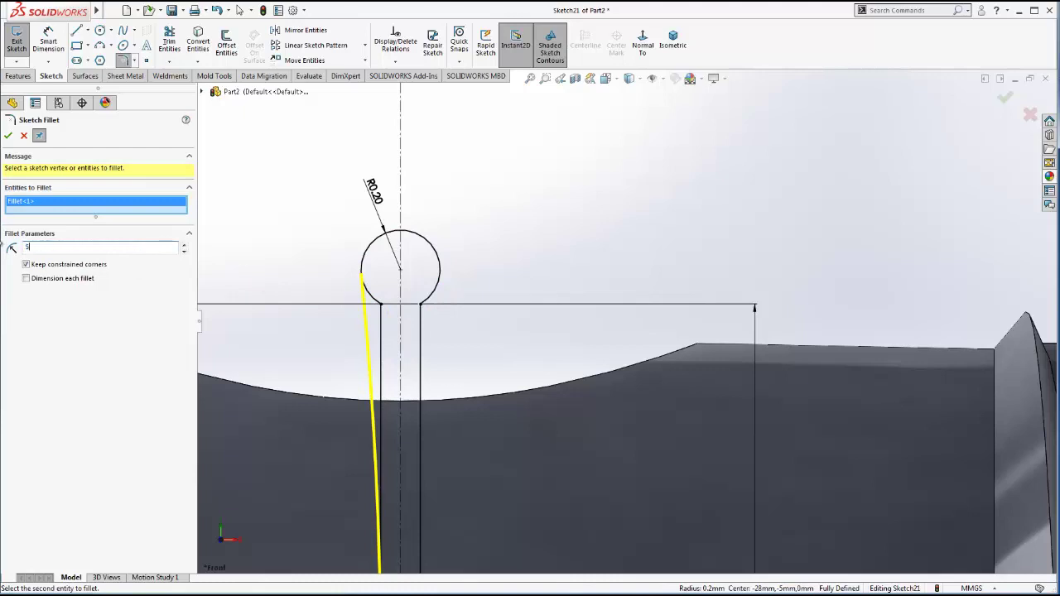
key("Return")
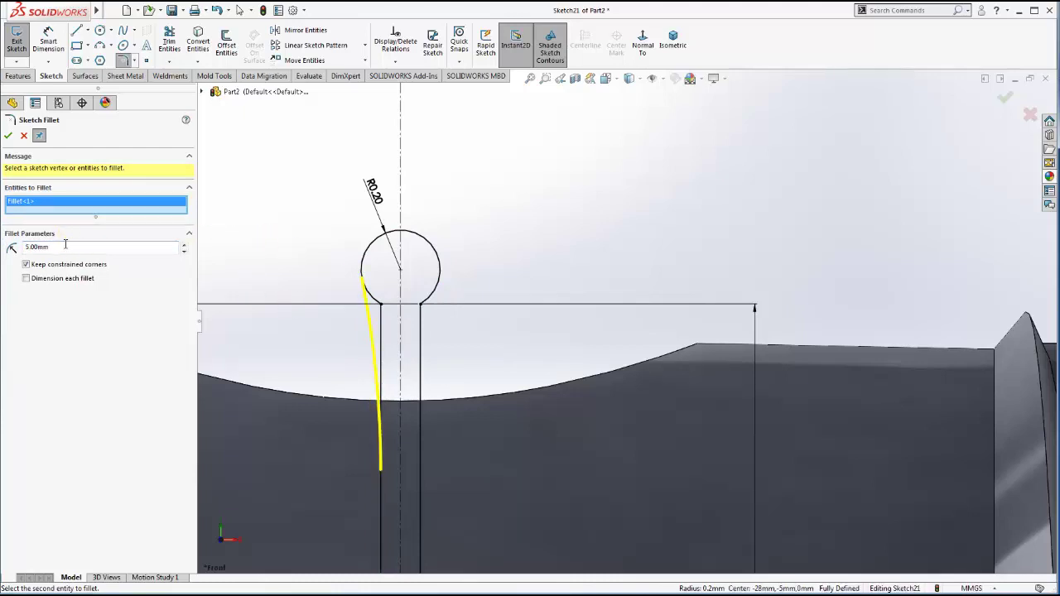
type("1")
key("Return")
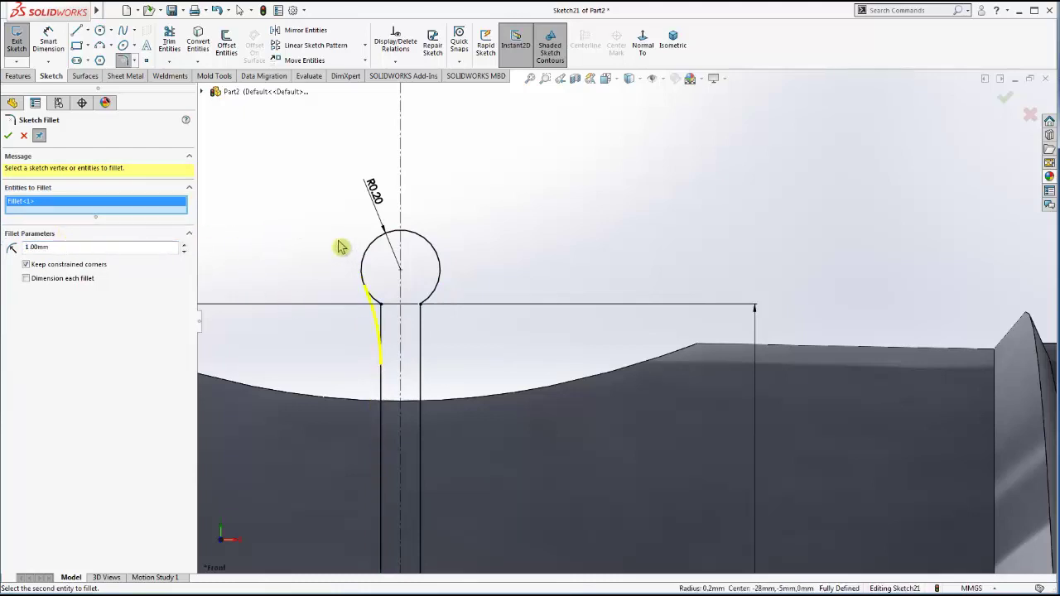
left_click(422, 327)
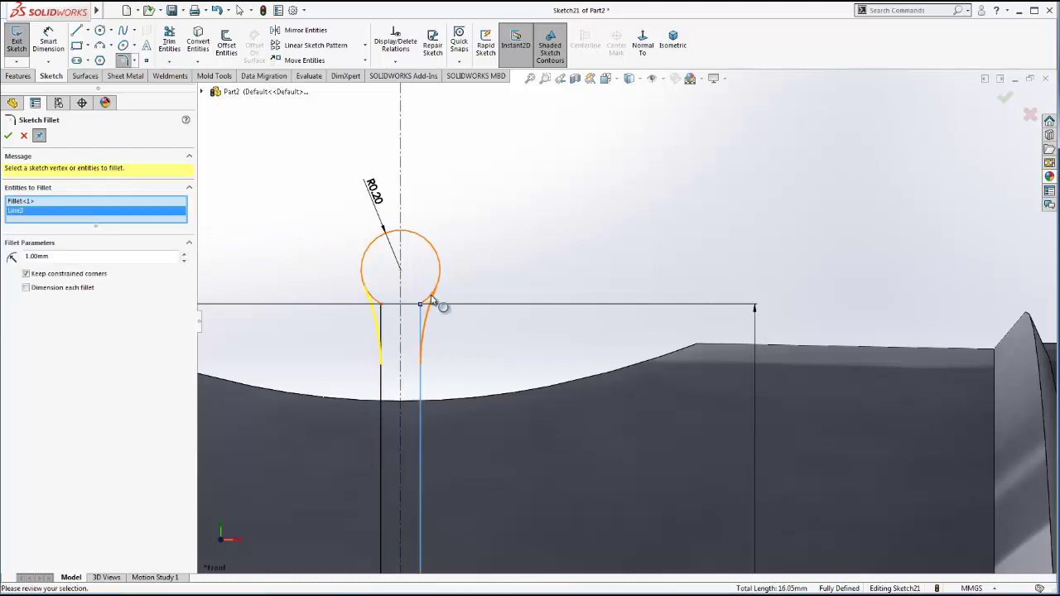
left_click(9, 135)
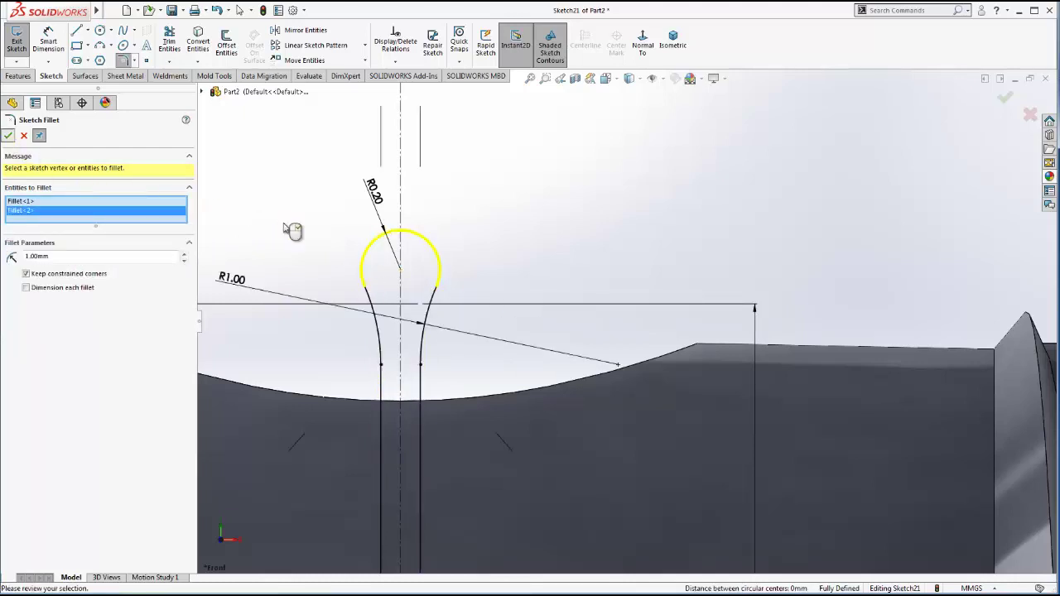
scroll(489, 352, "up", 4)
scroll(586, 422, "up", 1)
scroll(586, 421, "up", 2)
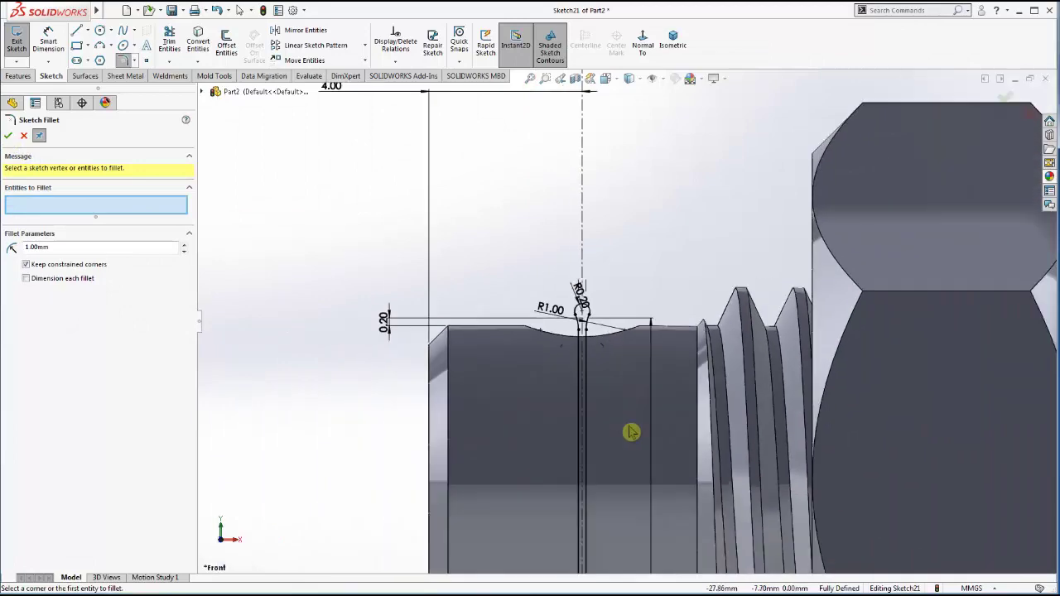
scroll(631, 431, "up", 2)
scroll(644, 440, "up", 1)
scroll(632, 477, "up", 1)
scroll(629, 478, "down", 1)
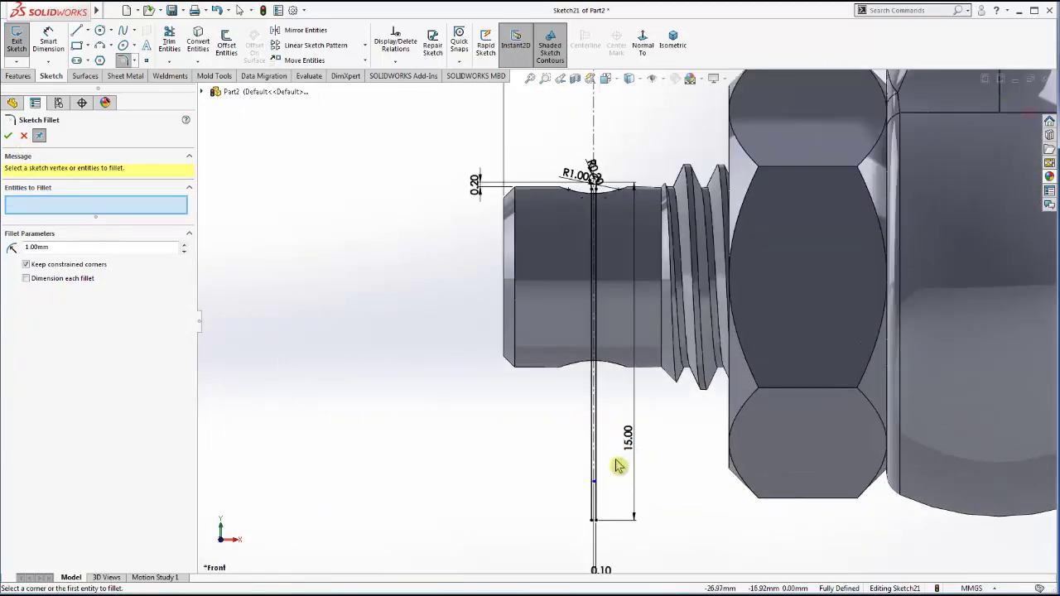
scroll(617, 467, "down", 2)
scroll(629, 451, "up", 1)
scroll(641, 431, "up", 1)
scroll(641, 431, "up", 1)
scroll(632, 425, "down", 1)
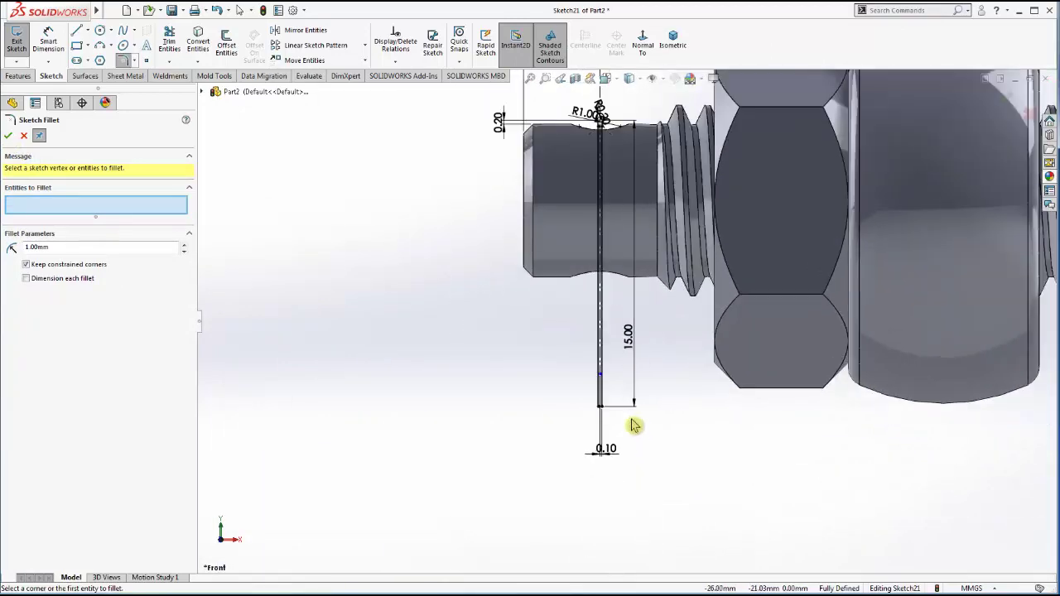
- Draw a slanted line branching down and left from the left vertical line
left_click(76, 31)
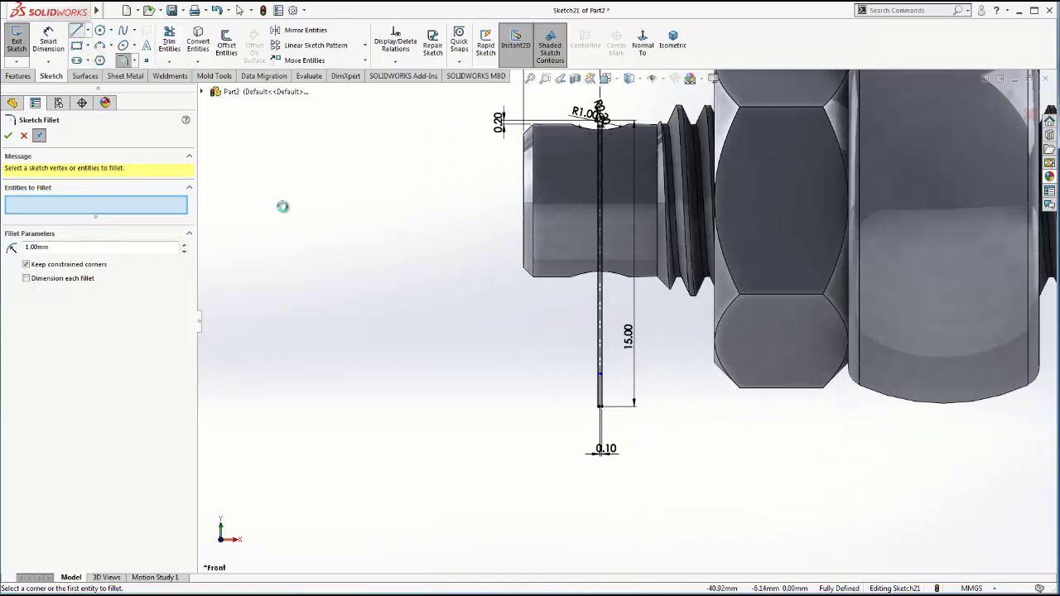
left_click(598, 315)
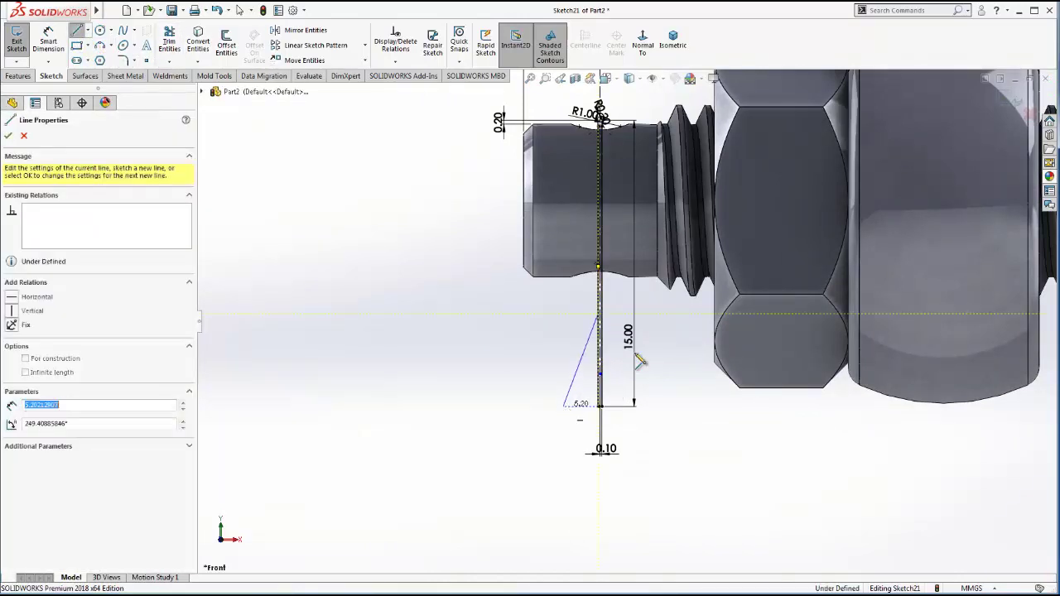
left_click(564, 406)
scroll(639, 339, "down", 2)
key("Escape")
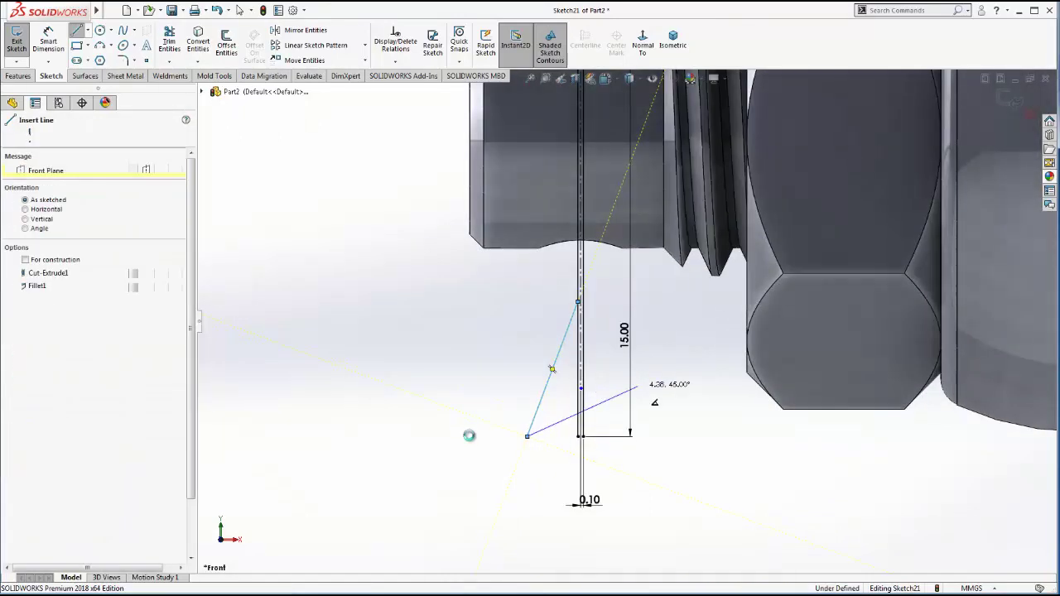
key("Escape")
- Select the line endpoints, then enter and leave Trim Entities without changes
left_click(527, 436)
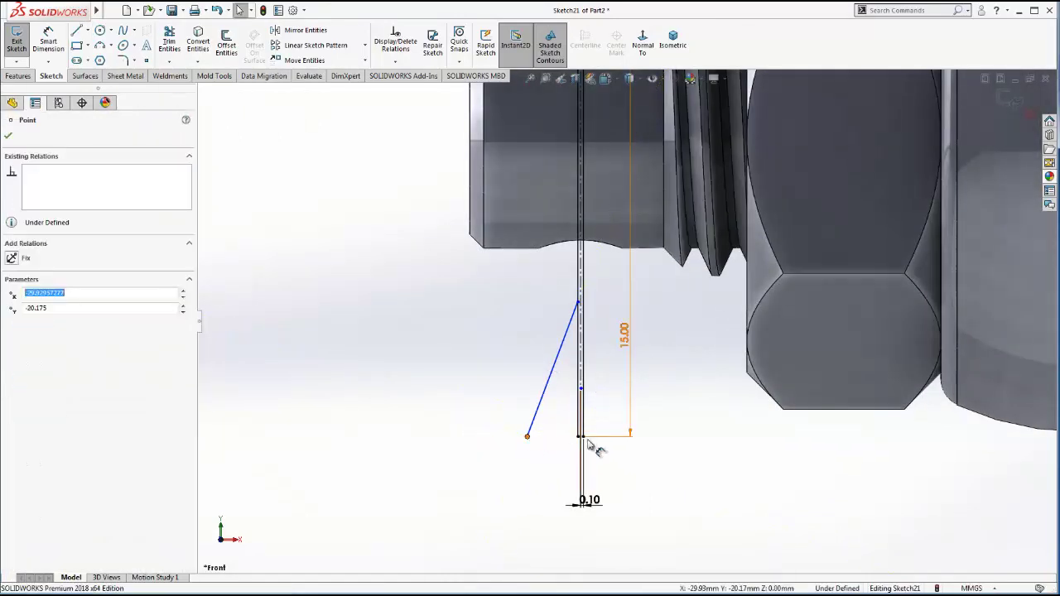
left_click(579, 436, "ctrl")
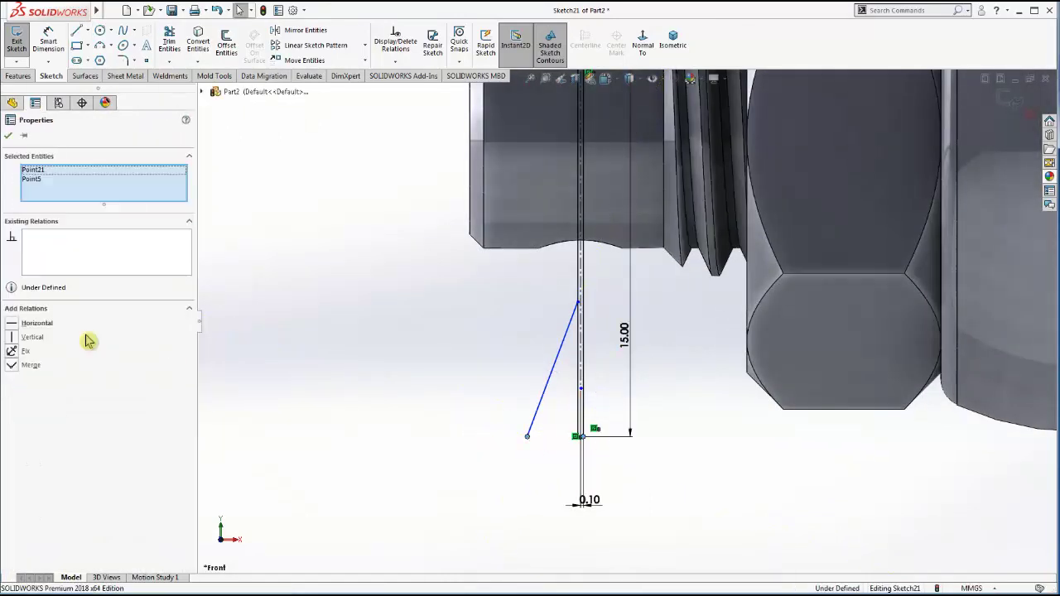
left_click(347, 378)
scroll(638, 417, "down", 1)
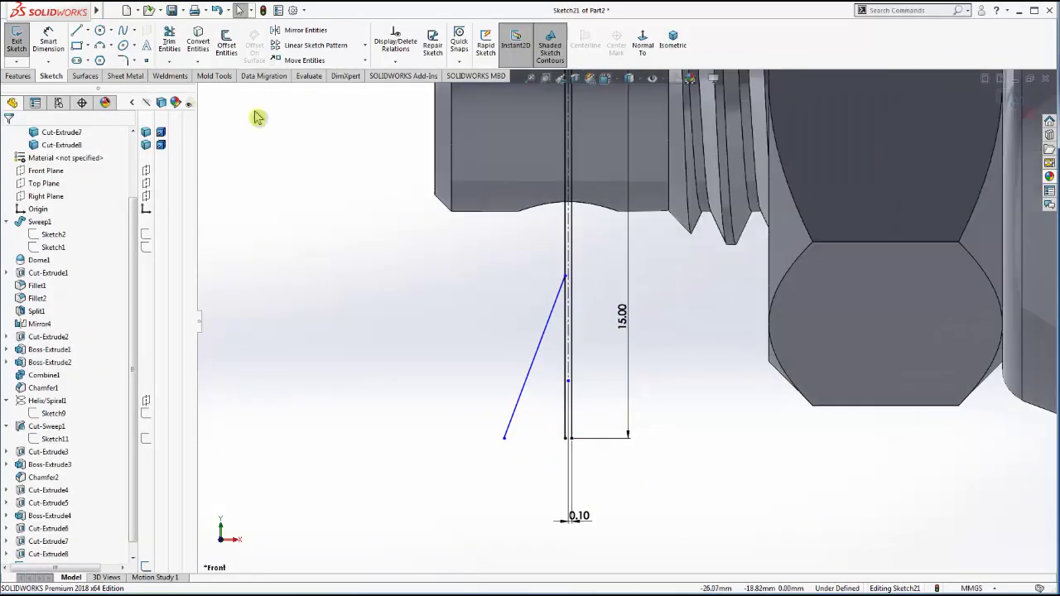
left_click(169, 43)
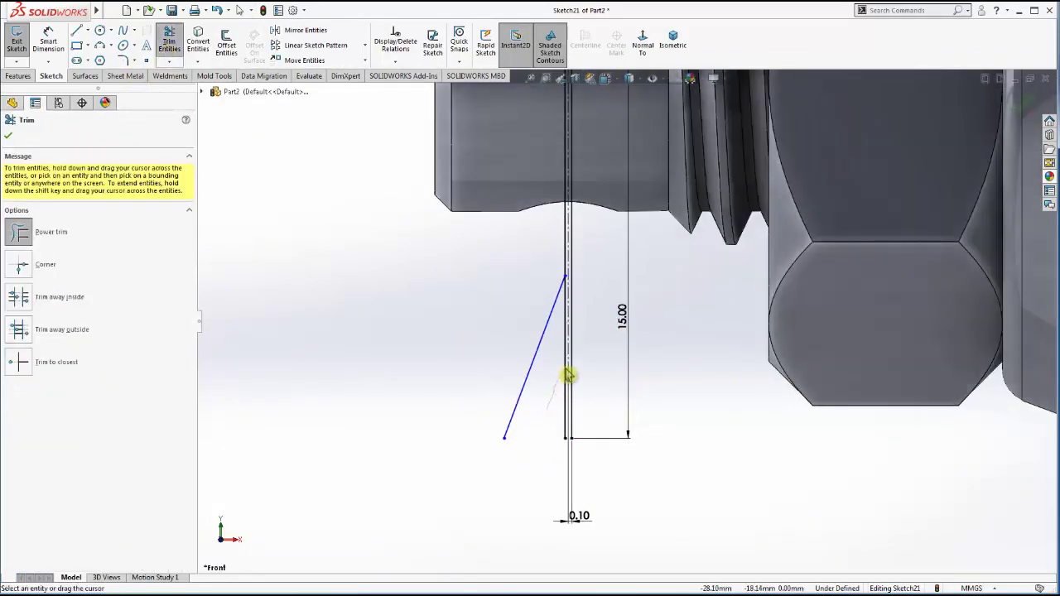
key("Escape")
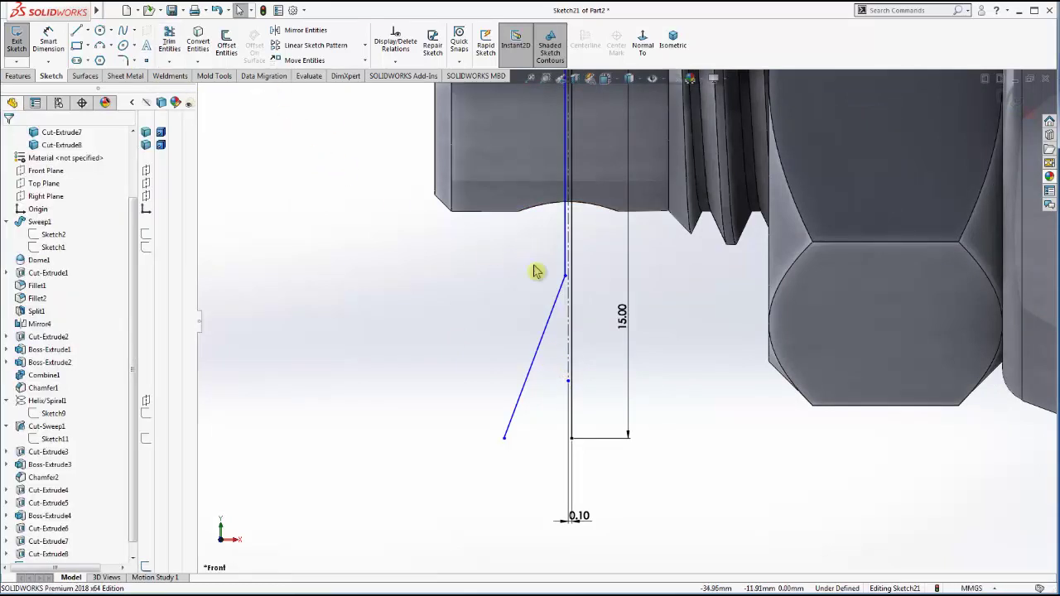
key("z")
scroll(638, 199, "down", 2)
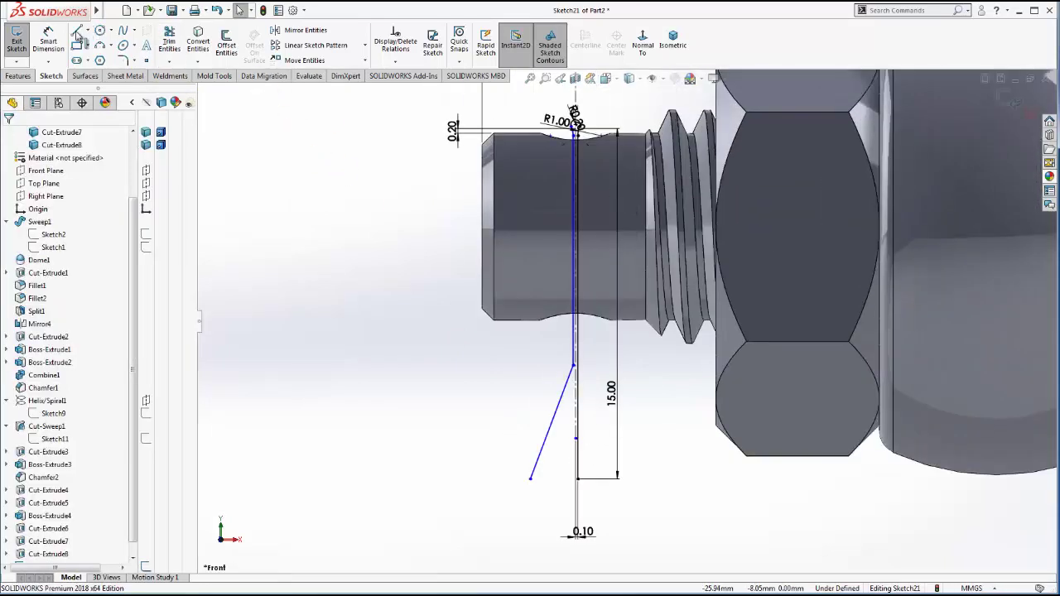
- Dimension the vertical line down to the slanted line's start as 10.00 mm
left_click(575, 350)
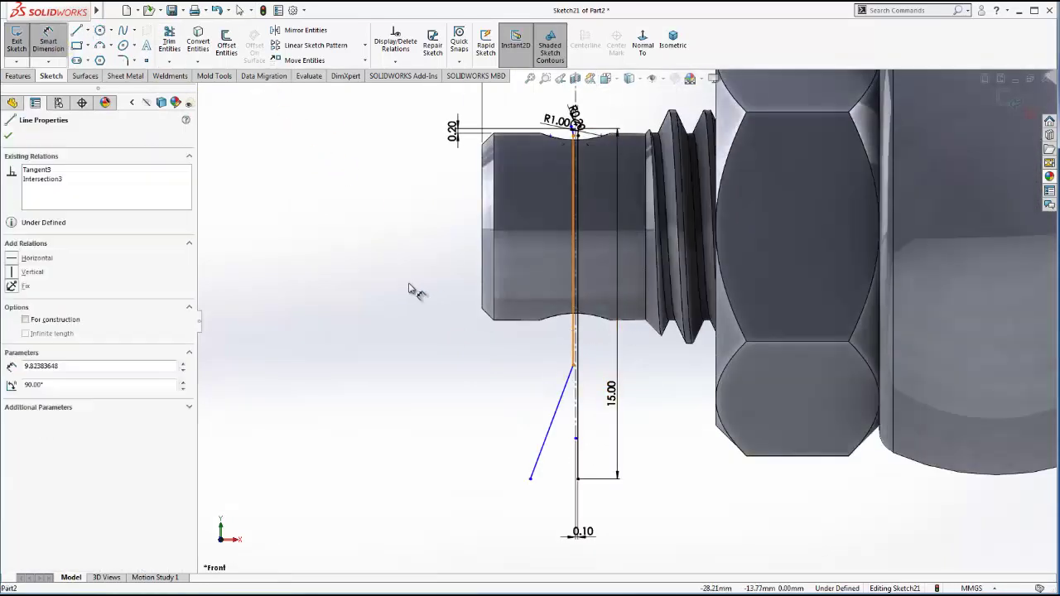
left_click(405, 273)
type("1")
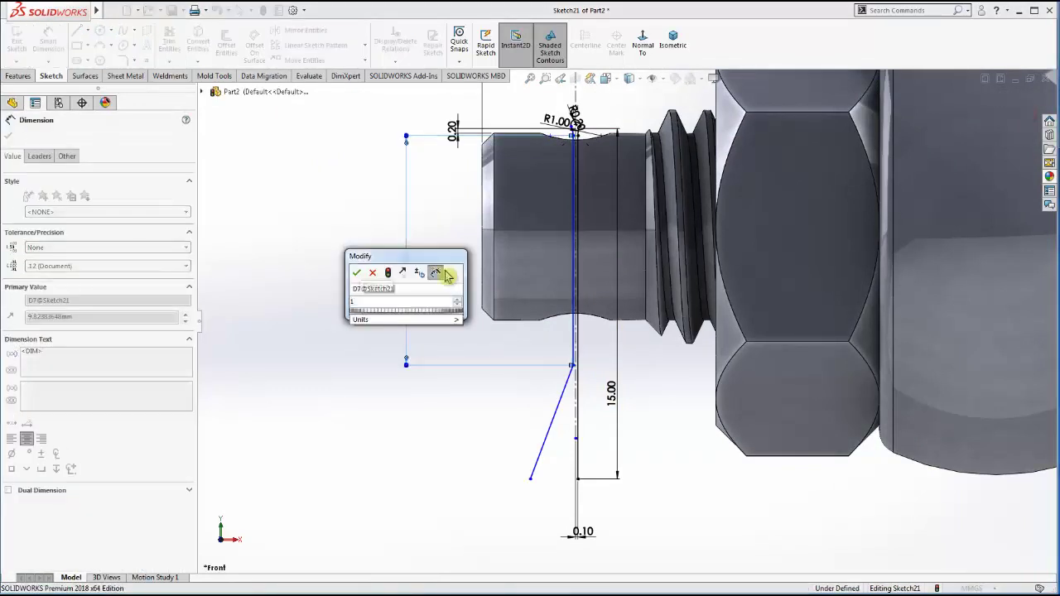
type("0")
key("Return")
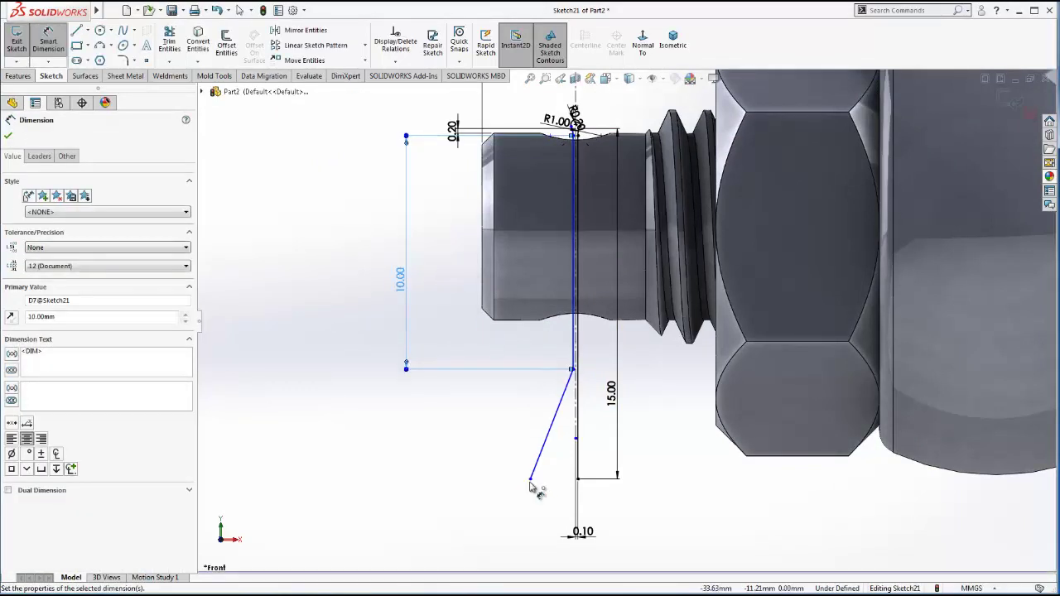
- Set the slanted line at 150° to the vertical line
left_click(569, 384)
left_click(574, 347)
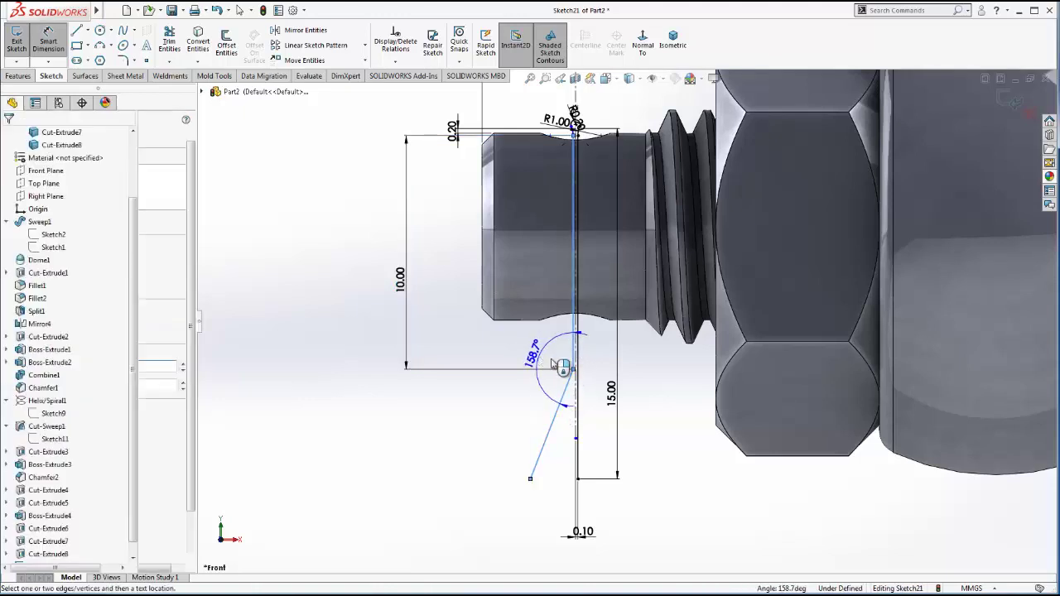
left_click(562, 367)
type("15")
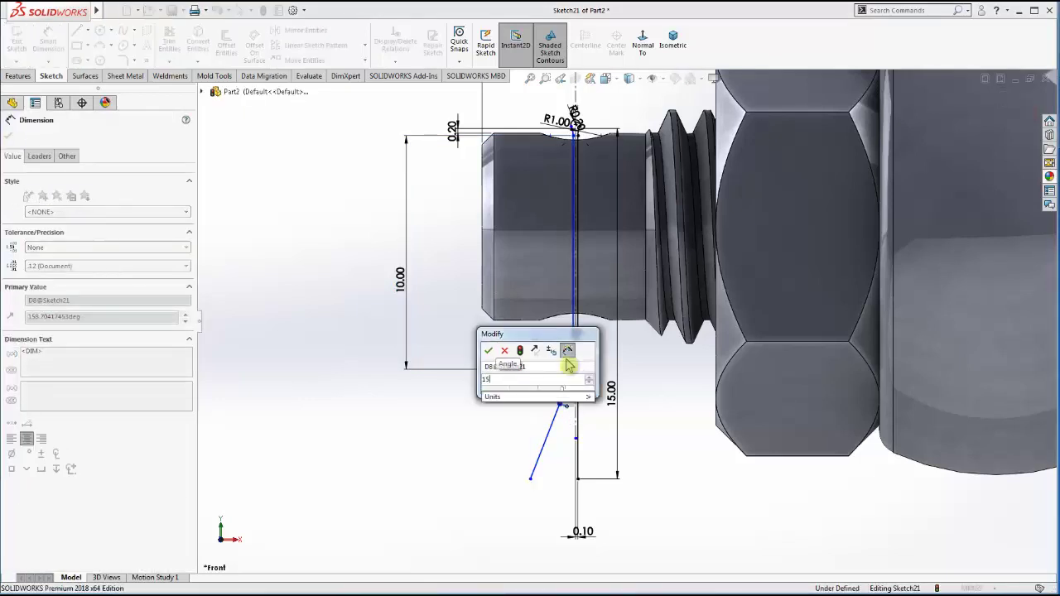
type("0")
key("Return")
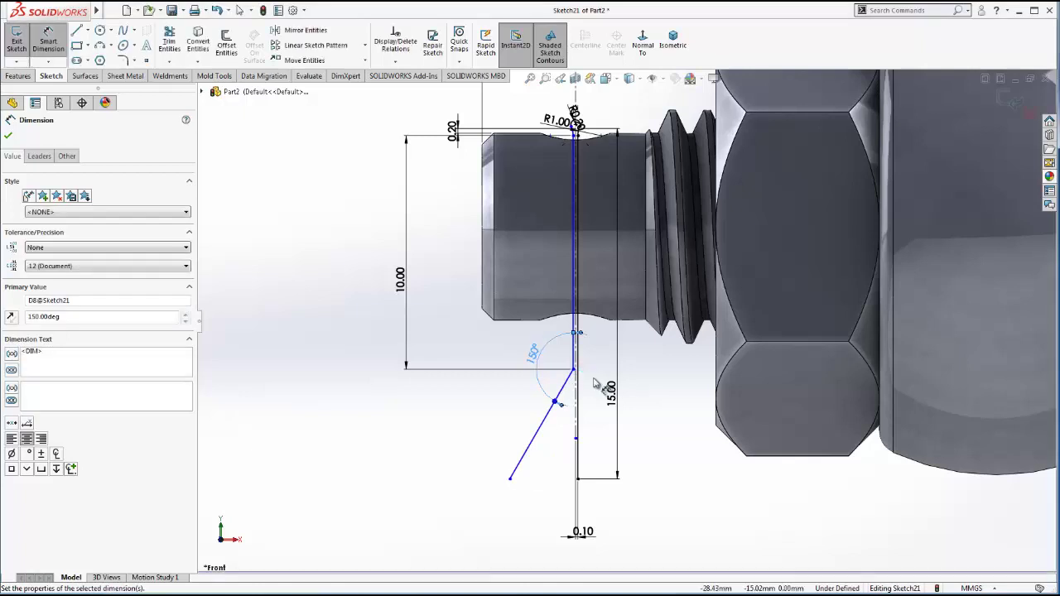
scroll(600, 174, "down", 1)
scroll(604, 334, "down", 1)
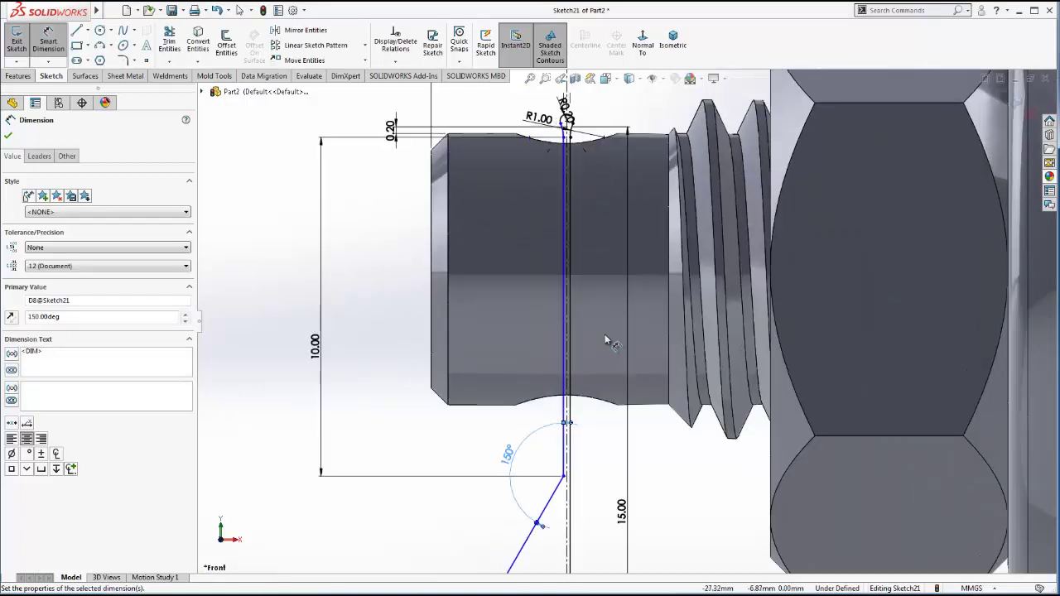
scroll(609, 323, "down", 1)
scroll(607, 441, "down", 1)
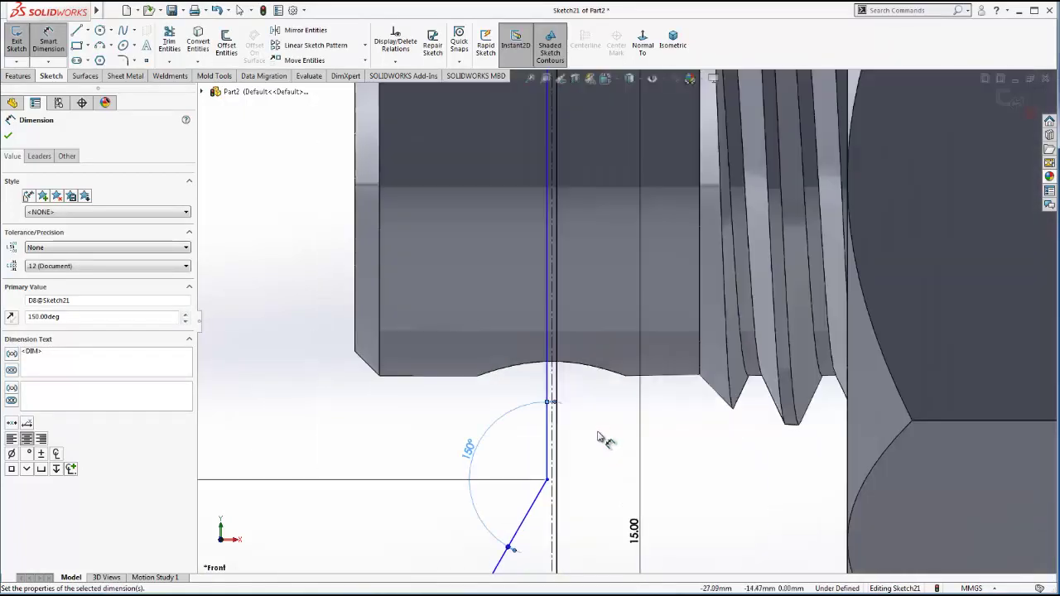
scroll(563, 456, "down", 1)
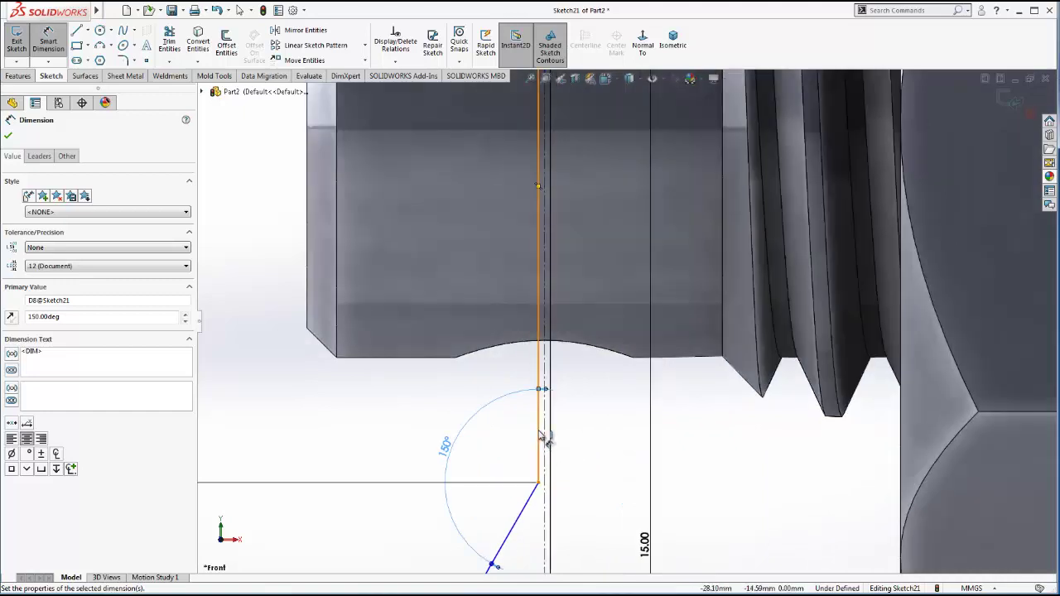
left_click(544, 435)
left_click(539, 437)
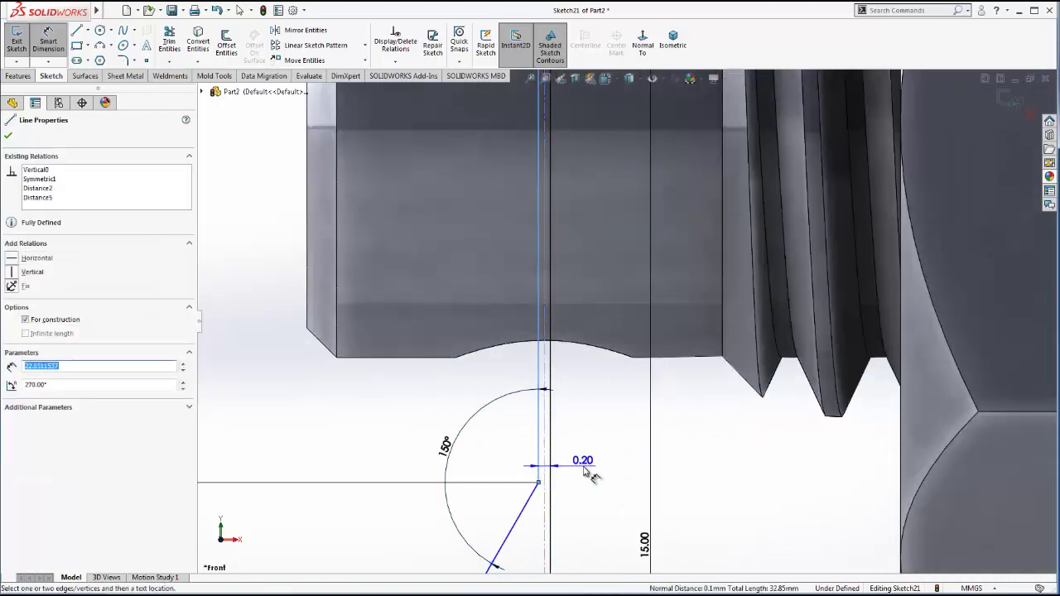
- Place and then cancel the redundant 0.20 spacing dimension
left_click(587, 464)
left_click(841, 249)
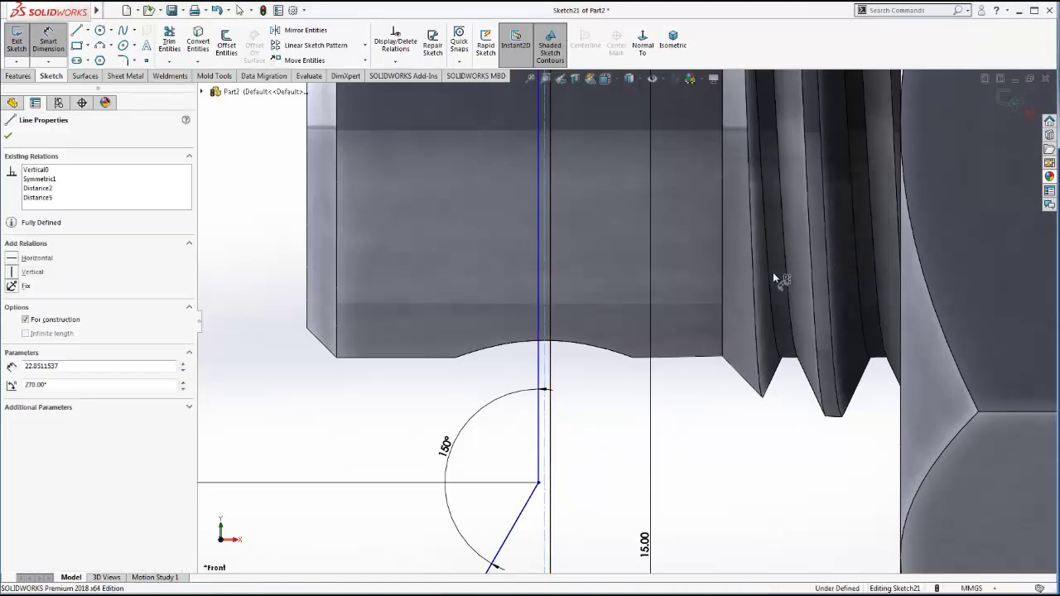
scroll(607, 363, "up", 4)
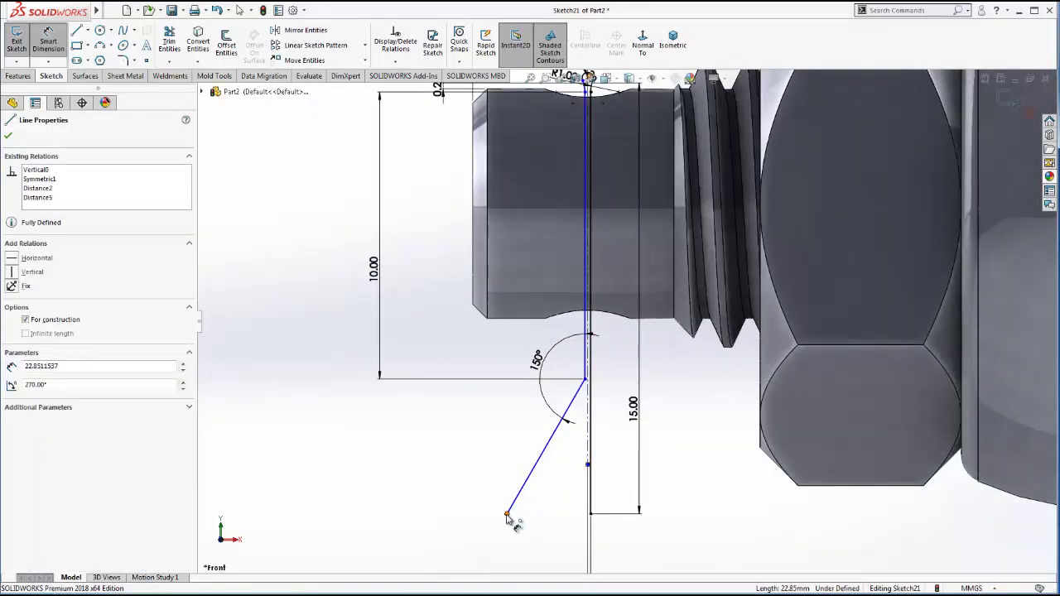
key("Escape")
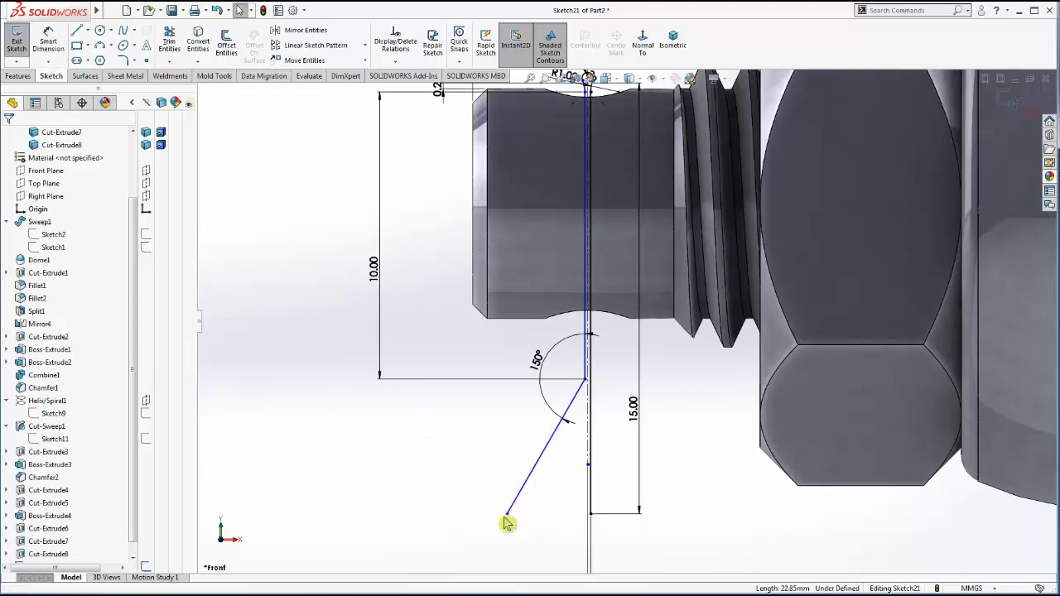
- Drag the slanted line's endpoint and corner point to reshape the pin profile
left_click_drag(507, 516, 585, 518)
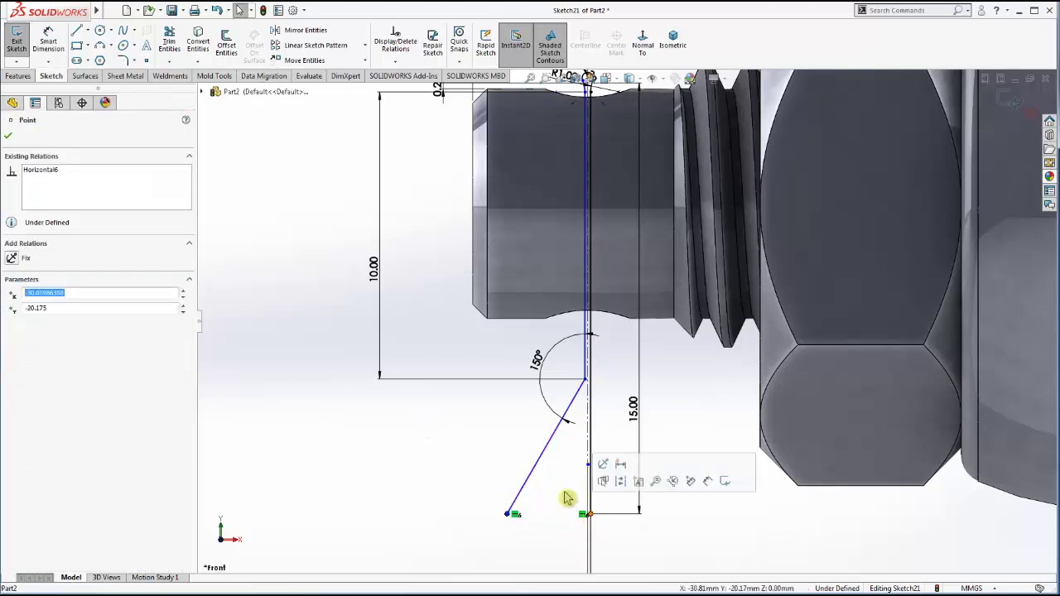
scroll(637, 319, "up", 2)
scroll(637, 195, "down", 2)
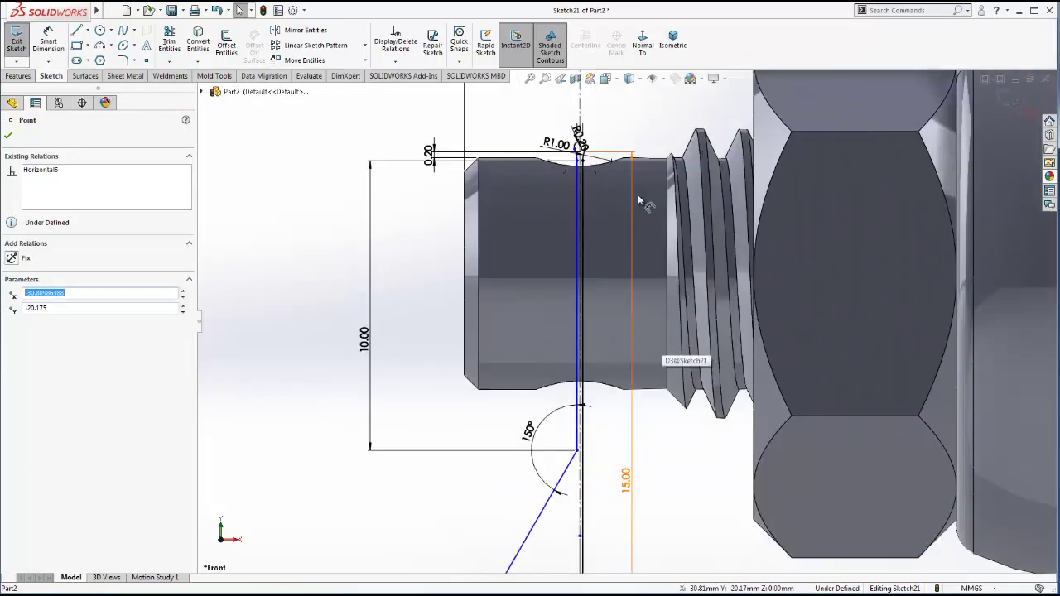
scroll(638, 195, "down", 1)
left_click(549, 234)
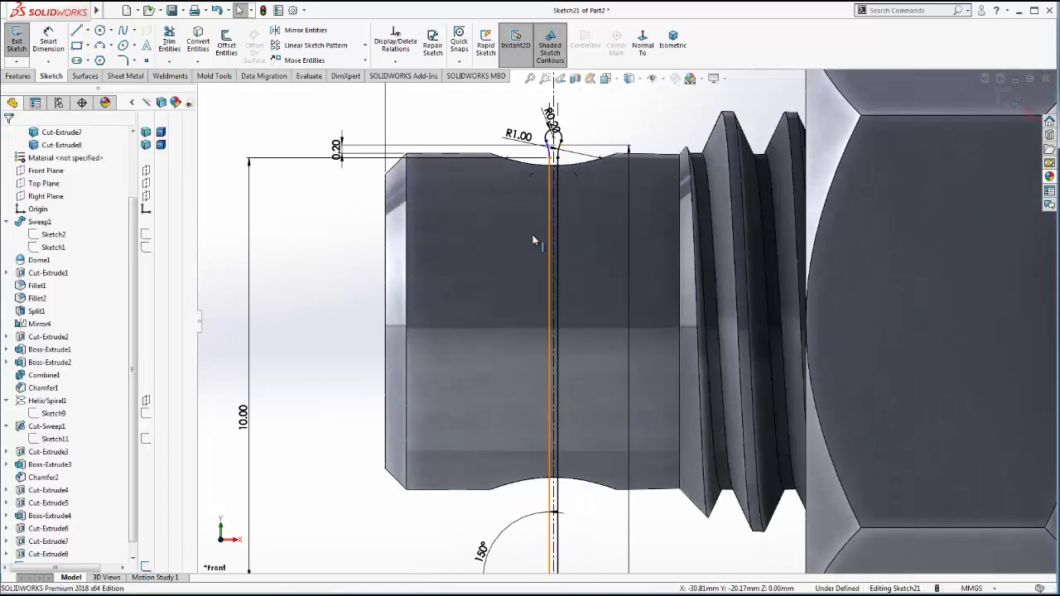
scroll(572, 322, "up", 2)
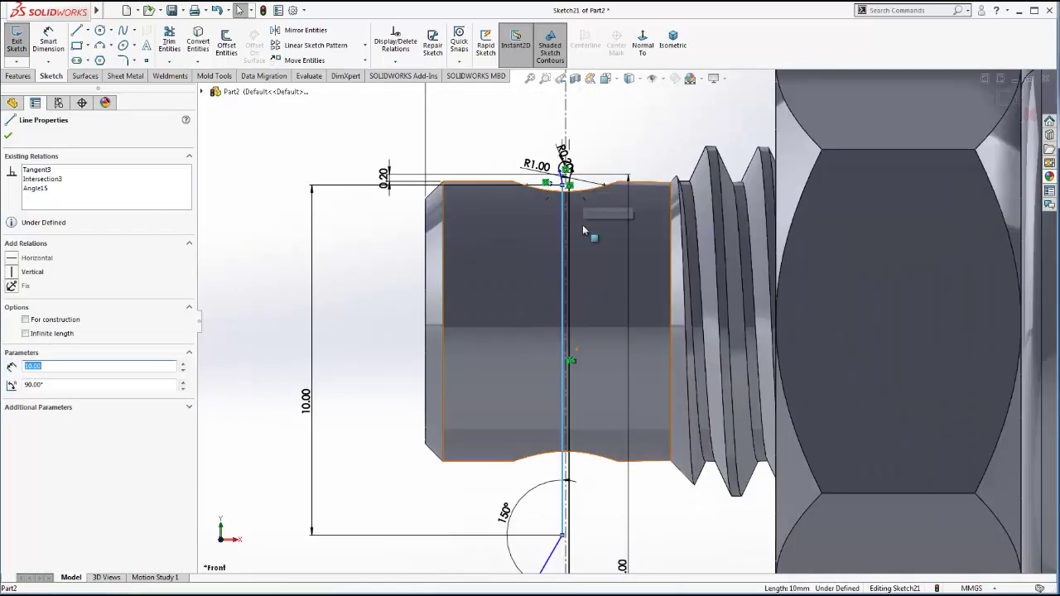
left_click(596, 512)
scroll(595, 513, "up", 2)
scroll(579, 428, "down", 2)
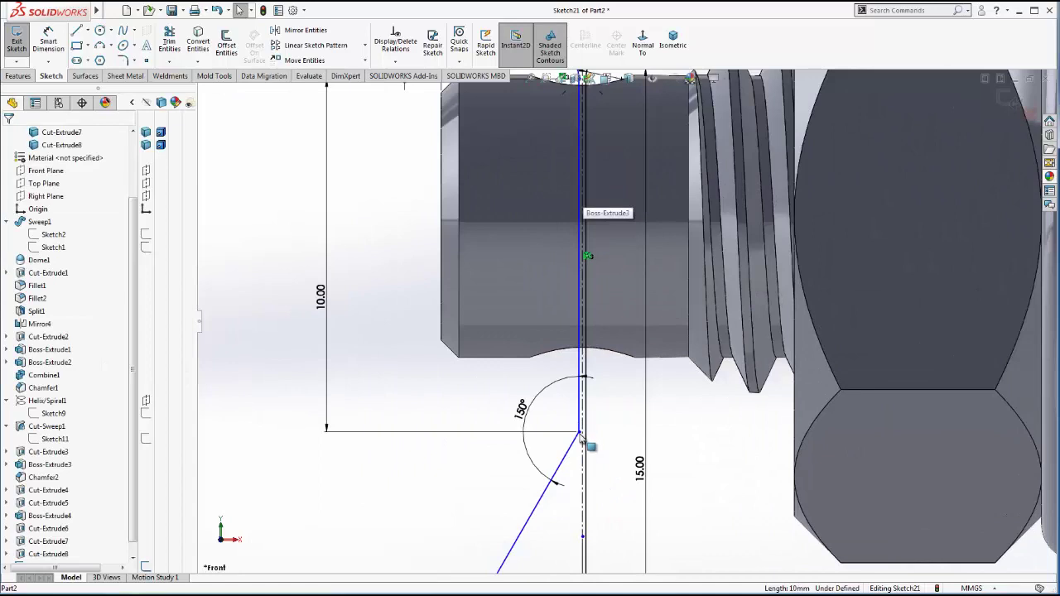
mouse_move(580, 434)
left_mouse_down()
mouse_move(571, 495)
mouse_move(549, 451)
left_mouse_up()
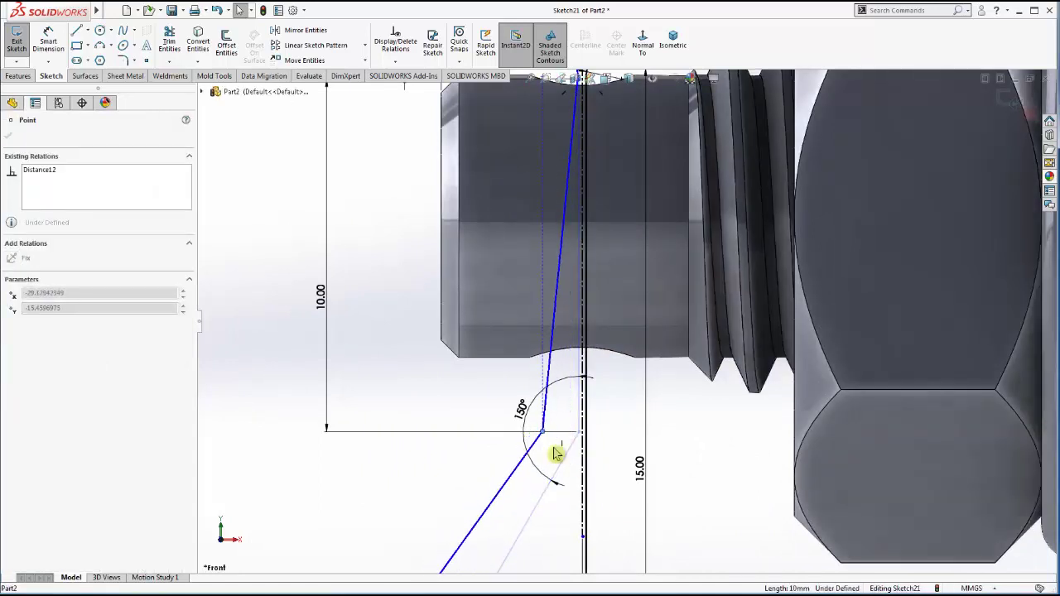
- Make the upper pin line parallel to the centreline, fully defining the sketch
left_click(550, 360)
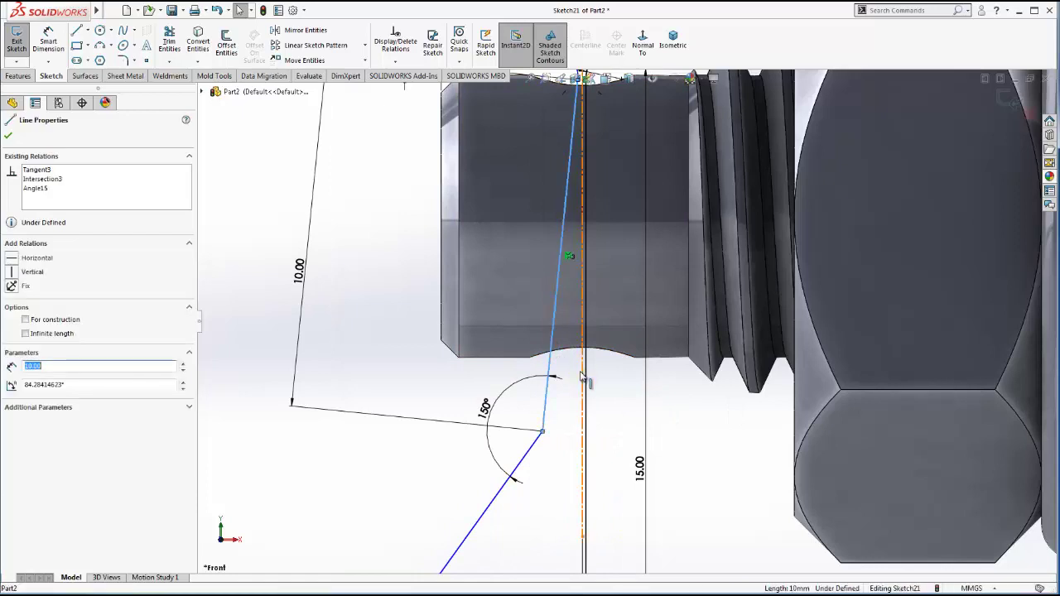
left_click(594, 380, "ctrl")
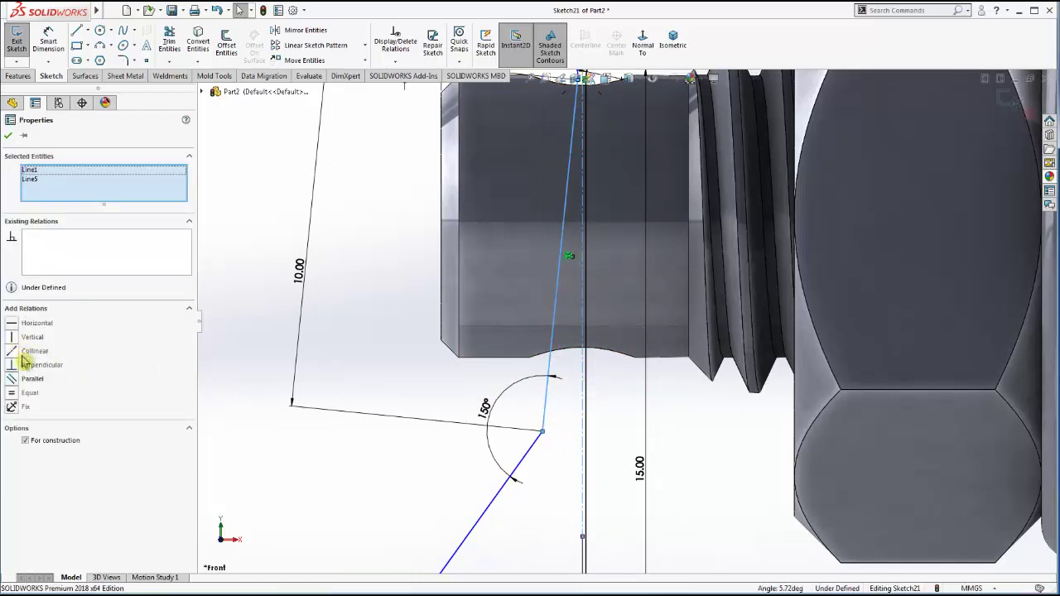
left_click(13, 382)
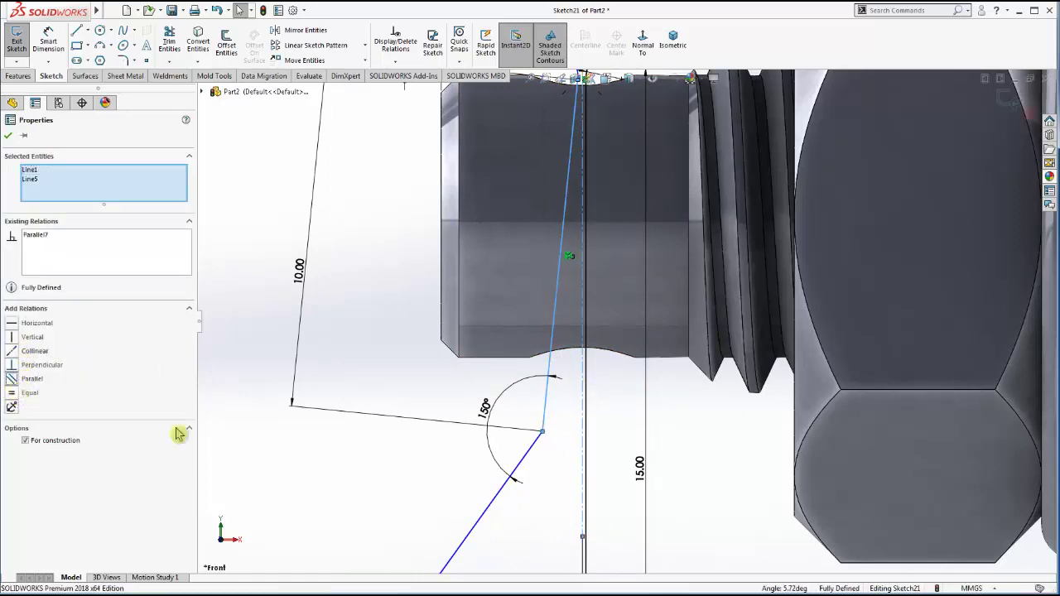
left_click(324, 485)
scroll(456, 304, "up", 1)
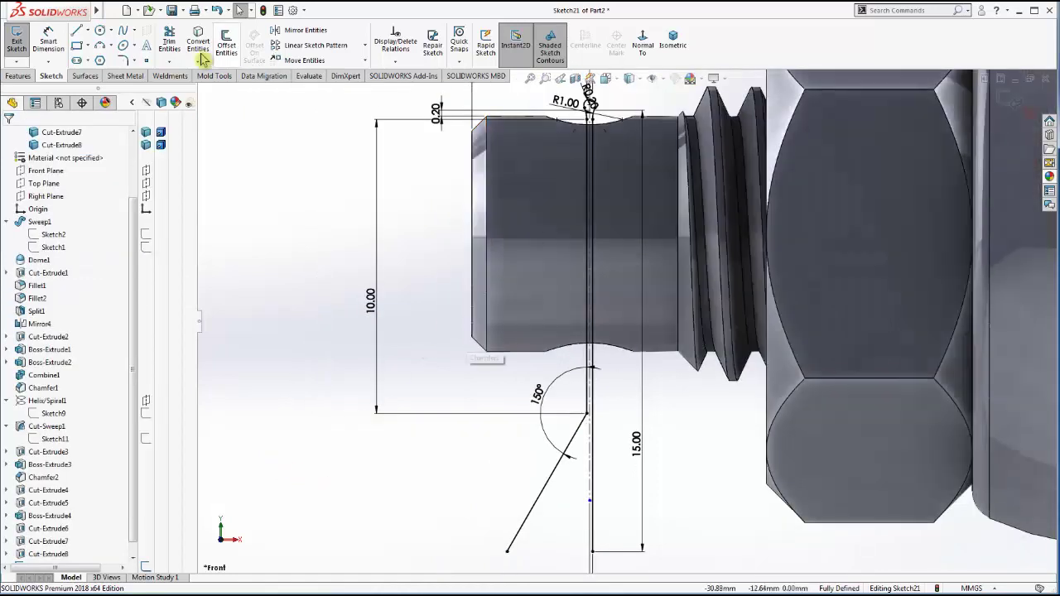
- Fillet the corner between the vertical and slanted lines with R5.00
left_click(122, 60)
left_click(585, 412)
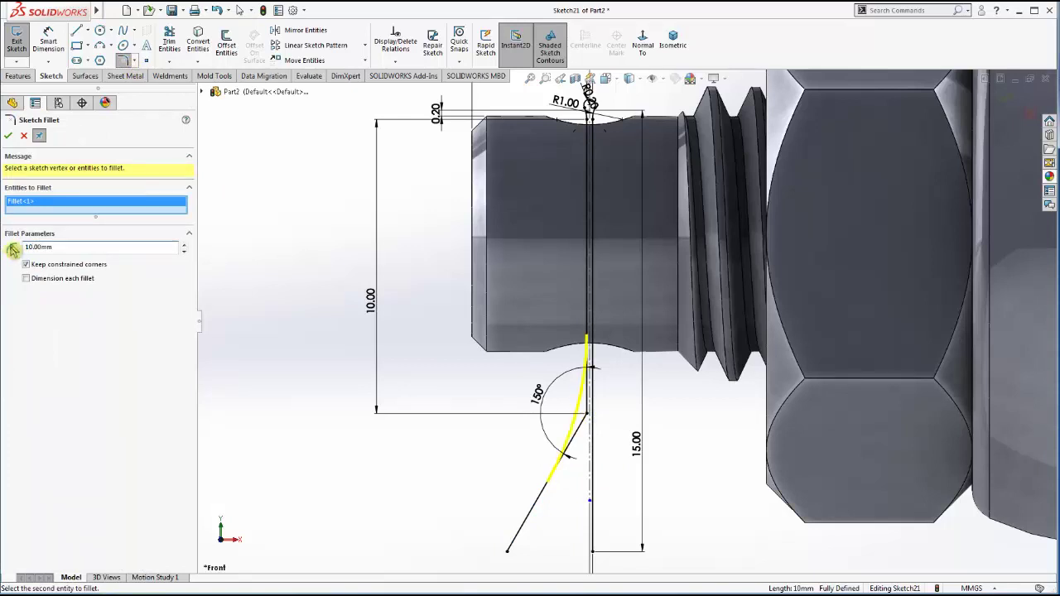
type("5")
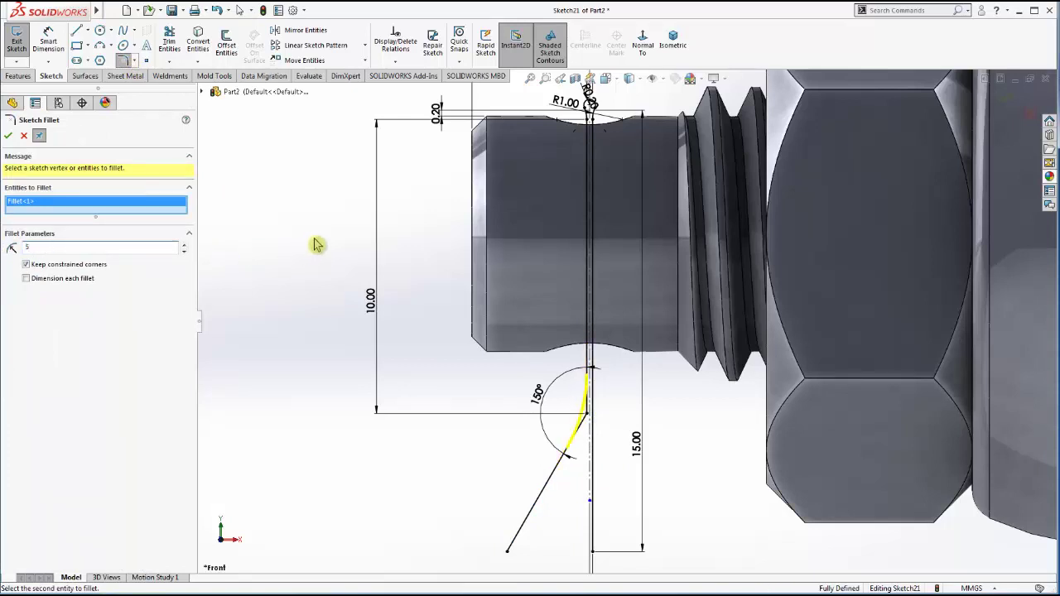
scroll(659, 447, "up", 2)
scroll(721, 445, "up", 2)
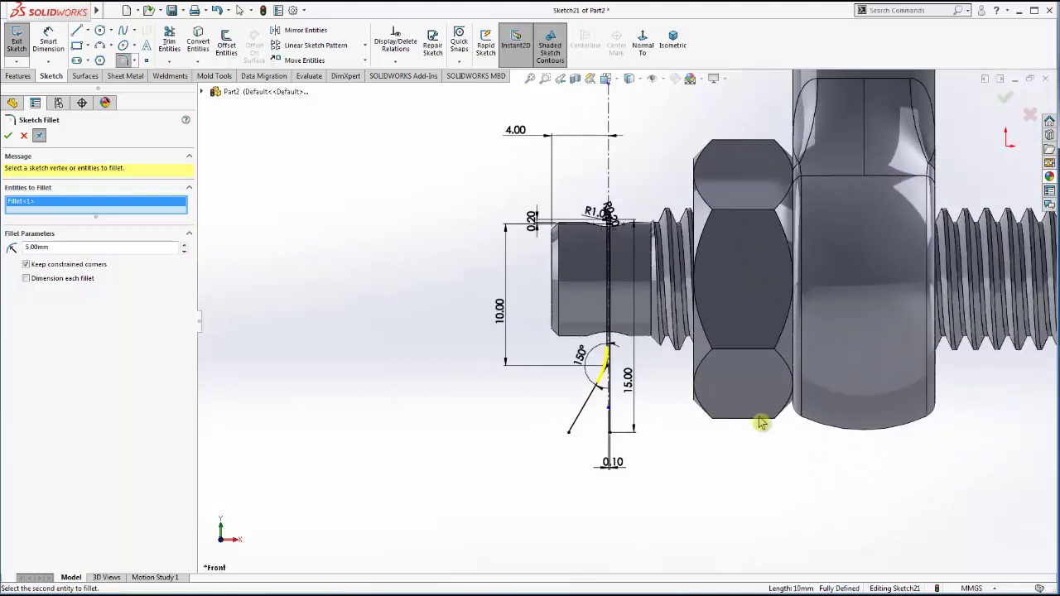
scroll(757, 400, "down", 1)
left_click(9, 136)
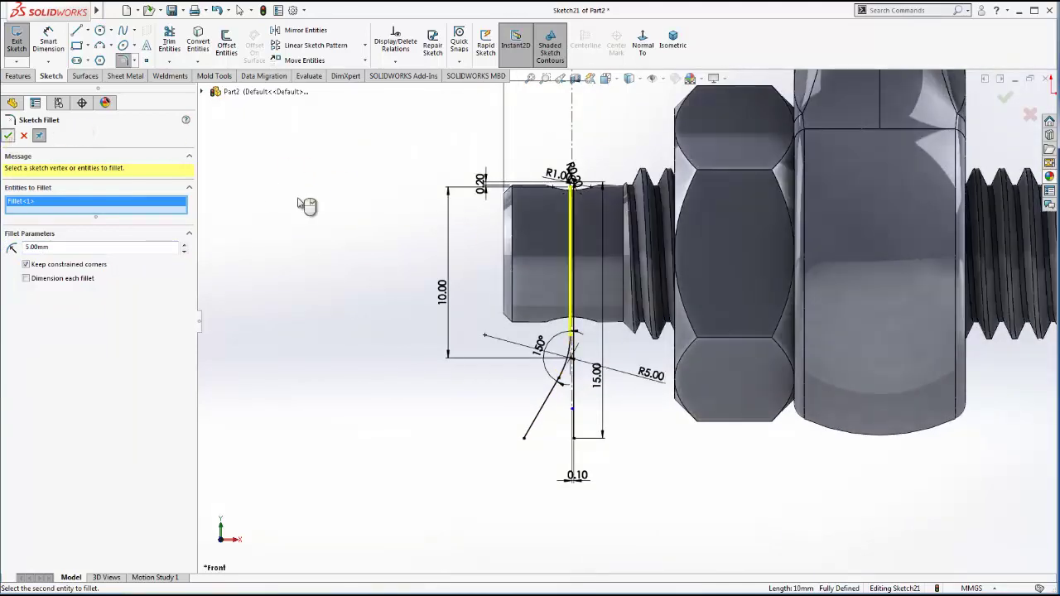
- Preview a 1 mm offset of the pin outline
scroll(672, 405, "down", 1)
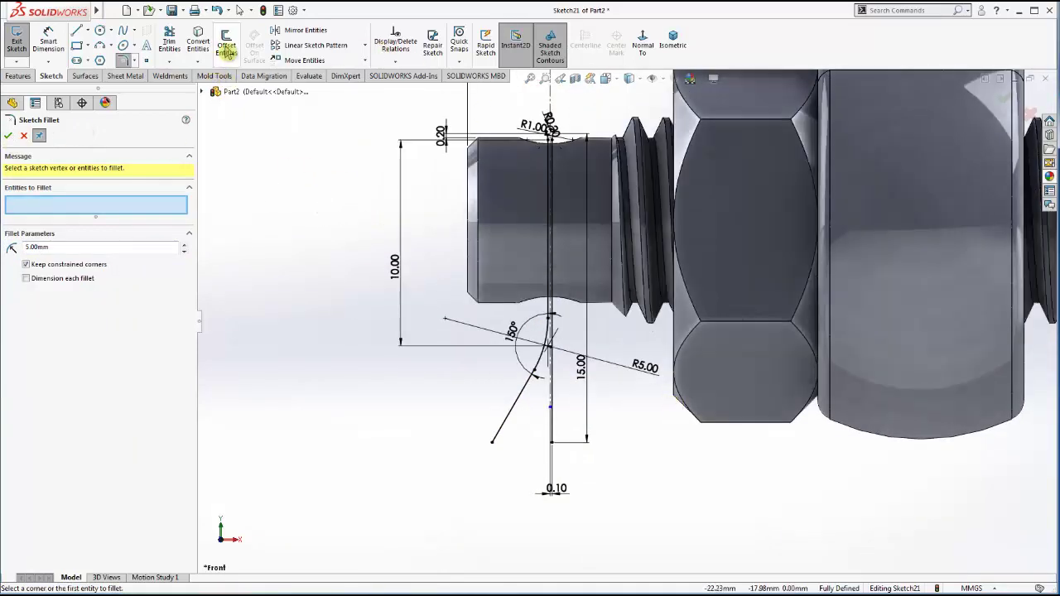
left_click(226, 44)
left_click(551, 418)
type("1")
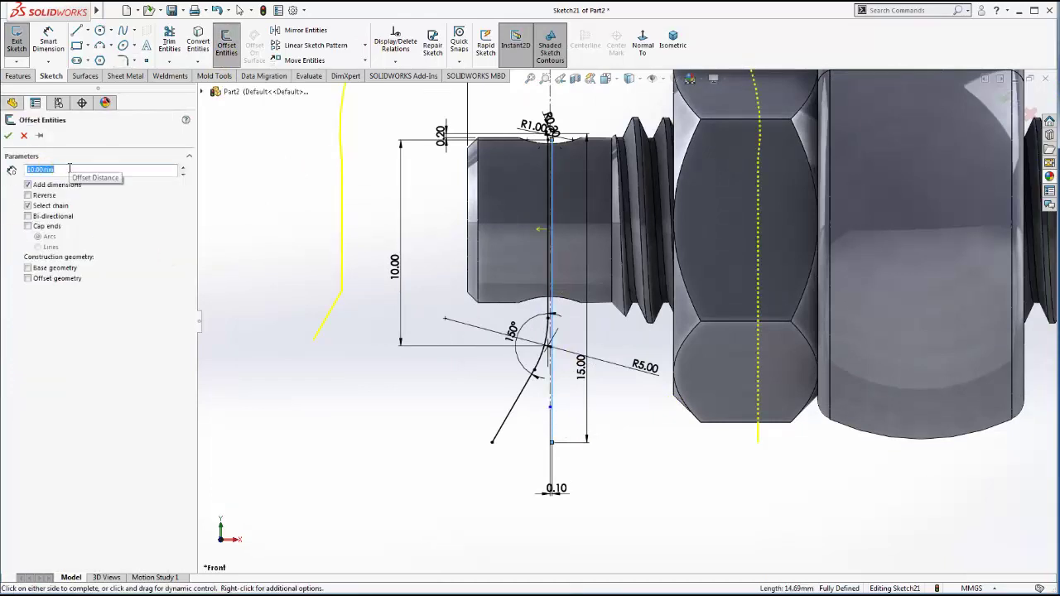
left_click(301, 226)
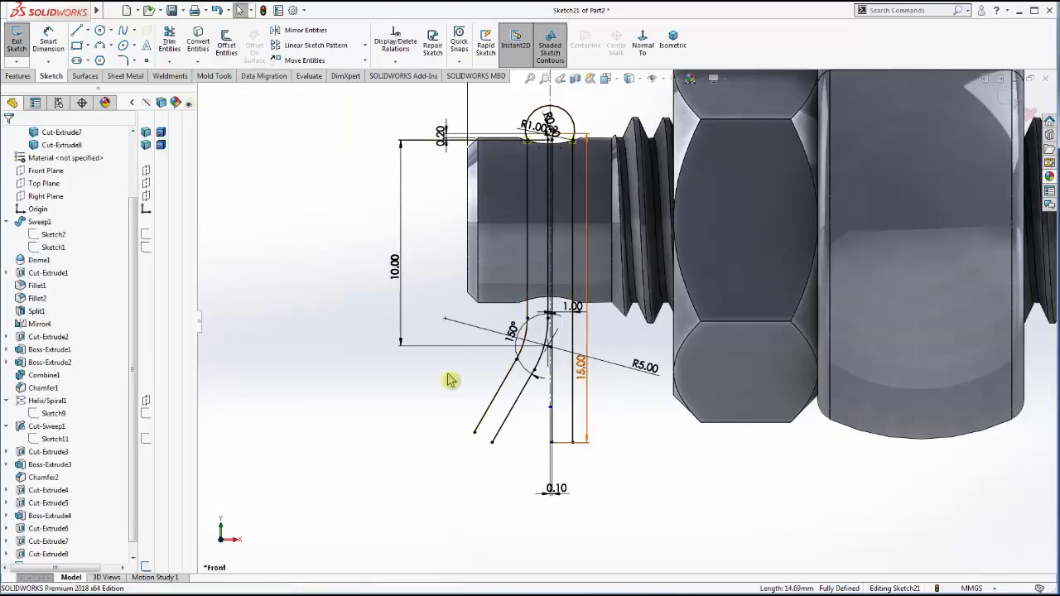
scroll(610, 319, "down", 1)
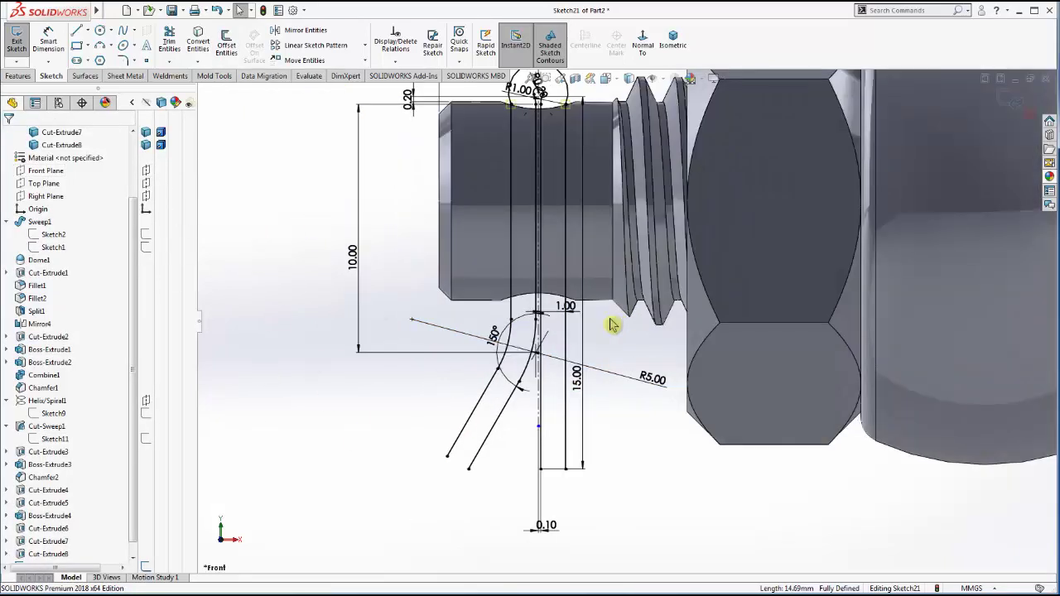
scroll(623, 173, "up", 1)
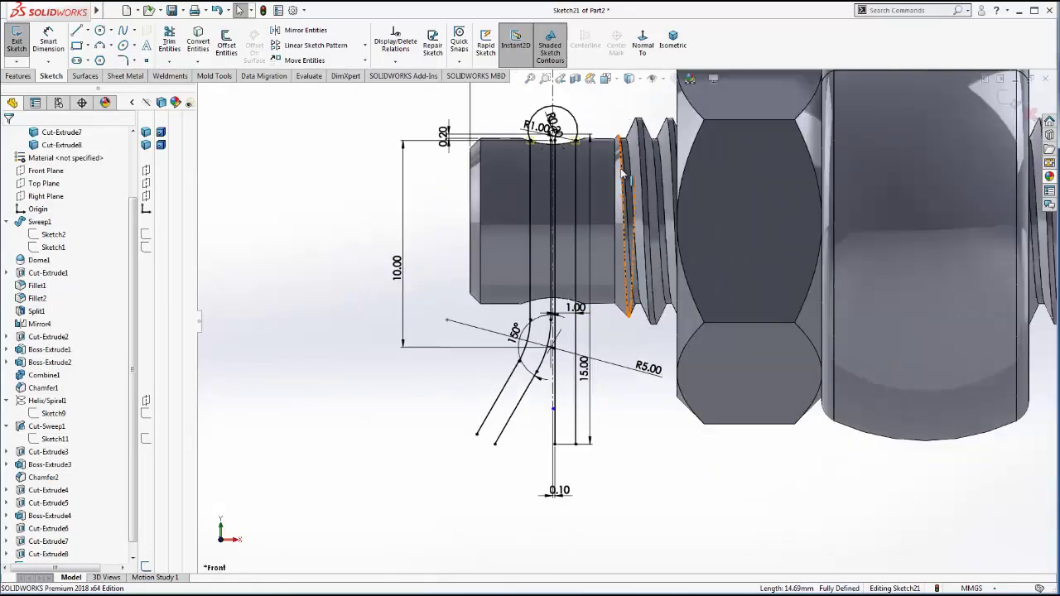
scroll(613, 149, "down", 1)
scroll(596, 155, "down", 1)
scroll(591, 158, "down", 1)
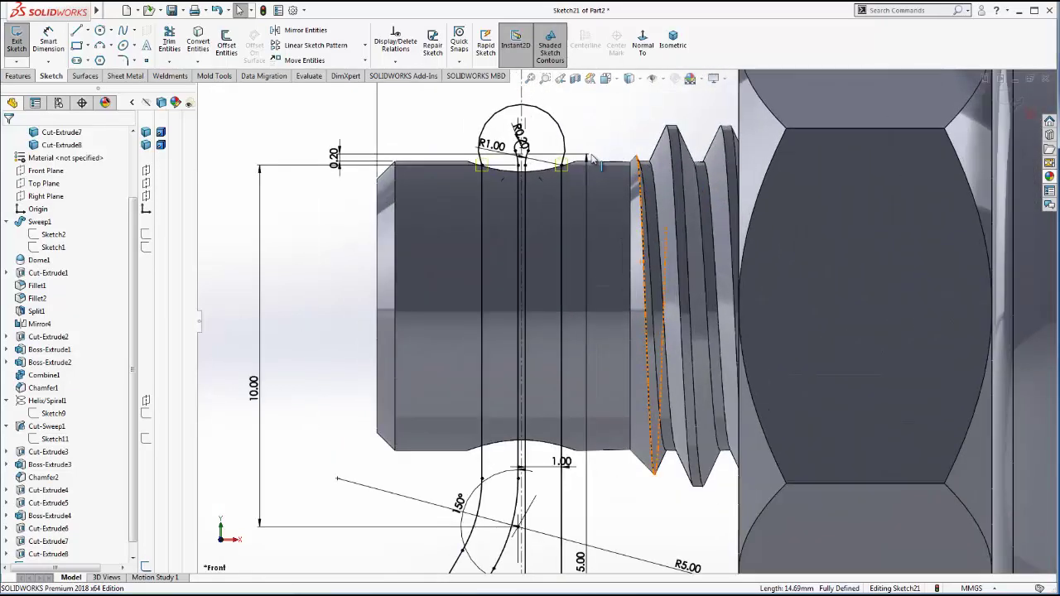
scroll(563, 165, "down", 1)
scroll(560, 168, "down", 1)
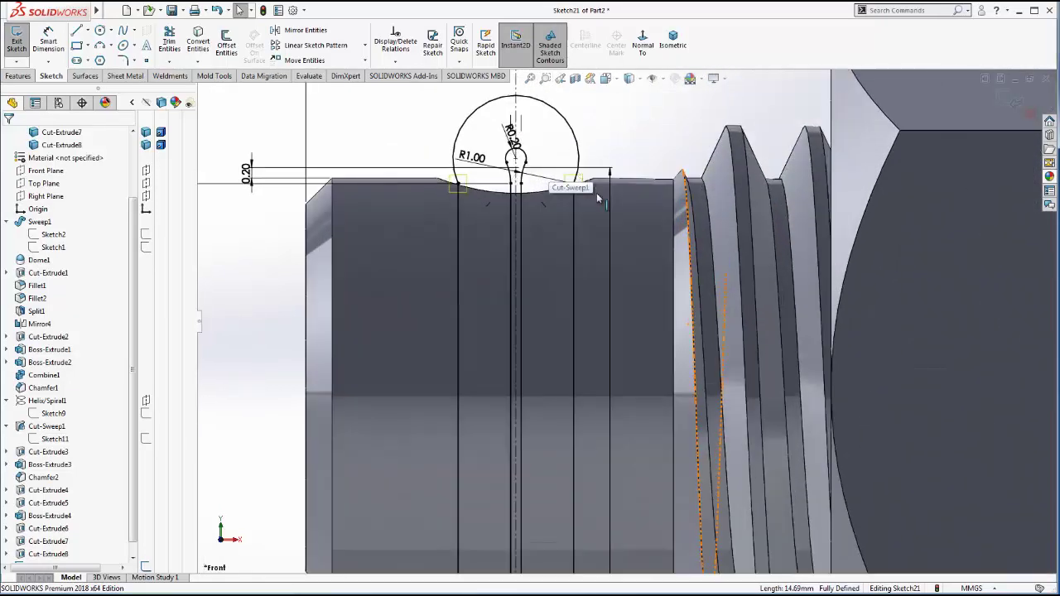
- Change the 0.20 offset dimension to 1.00
double_click(247, 171)
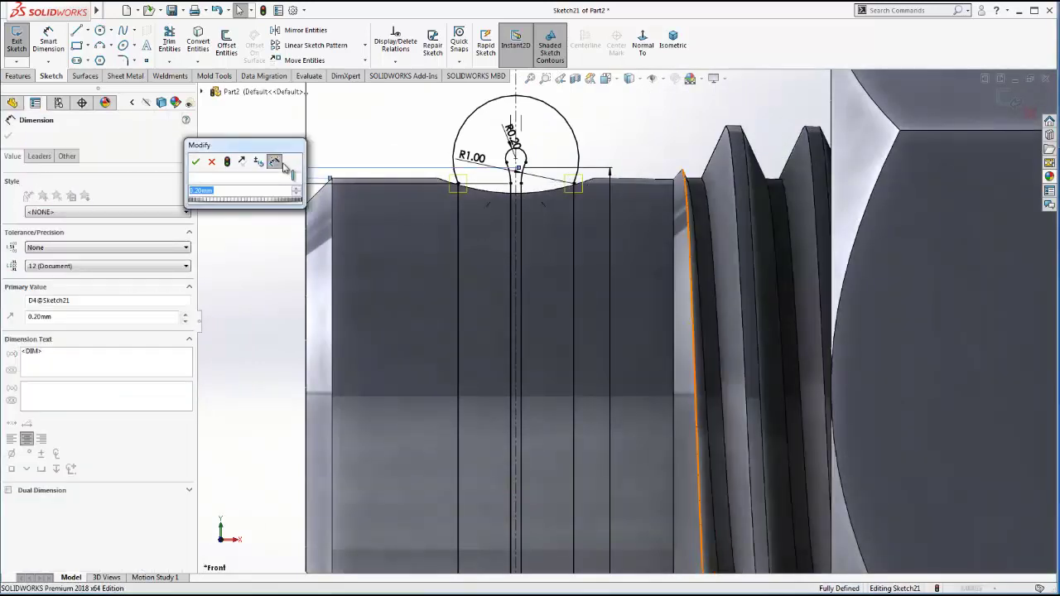
type("1")
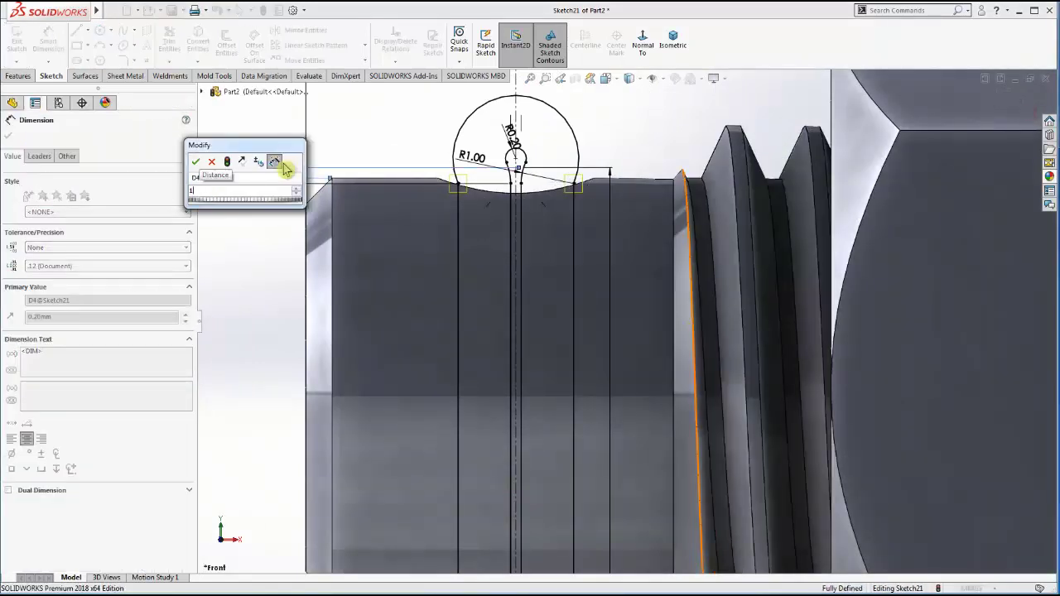
key("Return")
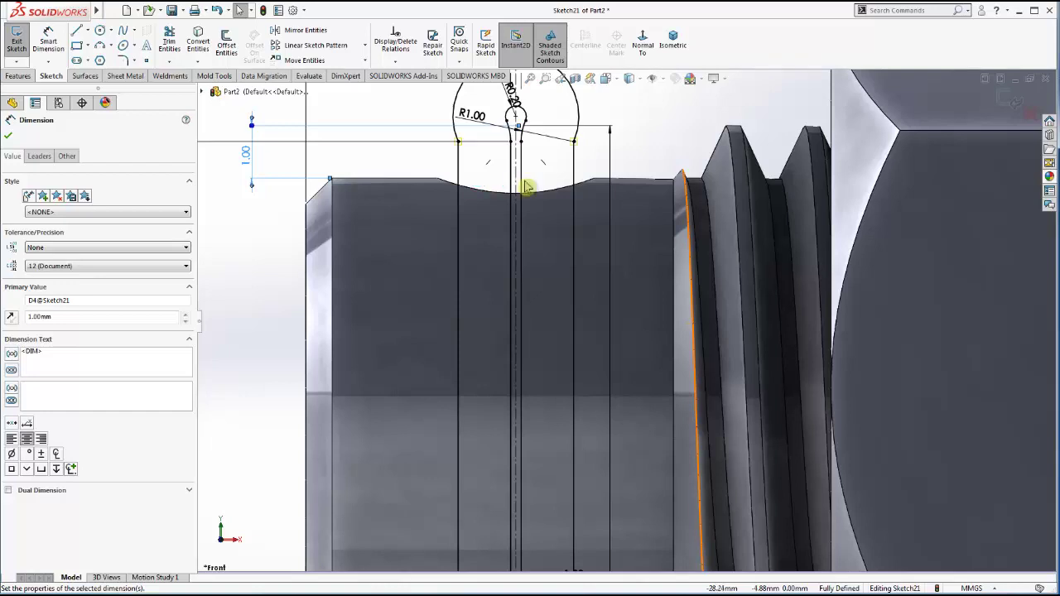
scroll(524, 186, "up", 3)
scroll(539, 171, "down", 3)
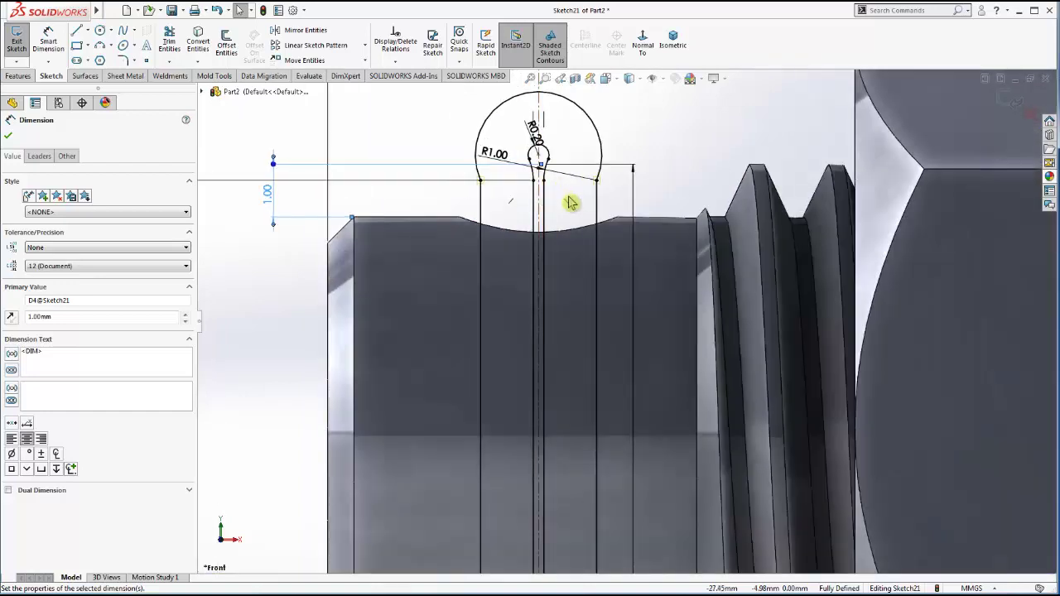
key("Escape")
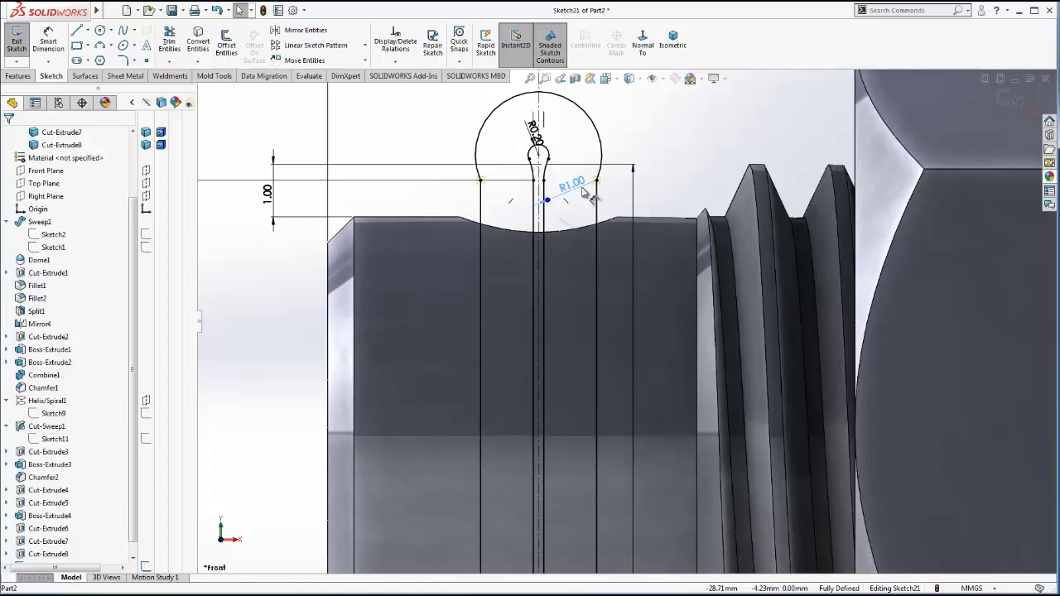
- Change the R1.00 radius dimension to R2.00
left_click(590, 199)
key("Escape")
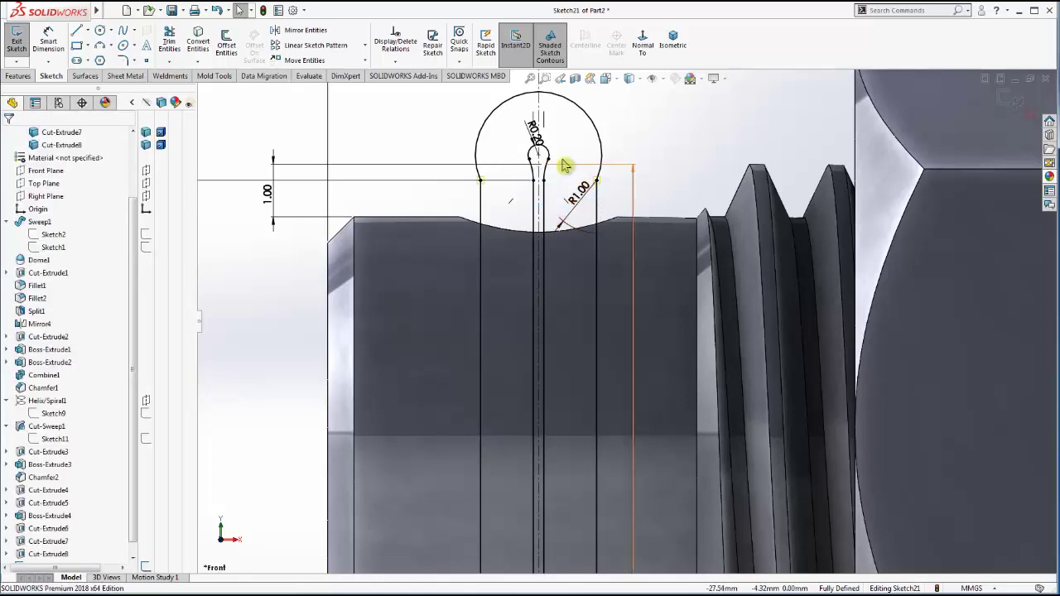
scroll(571, 204, "down", 2)
scroll(571, 204, "down", 2)
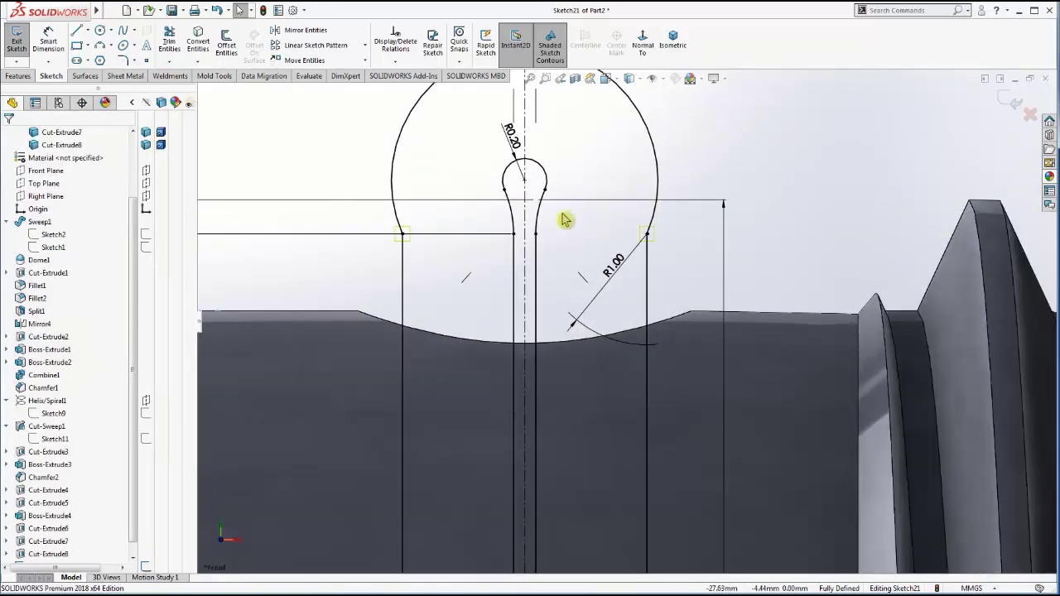
scroll(623, 267, "up", 1)
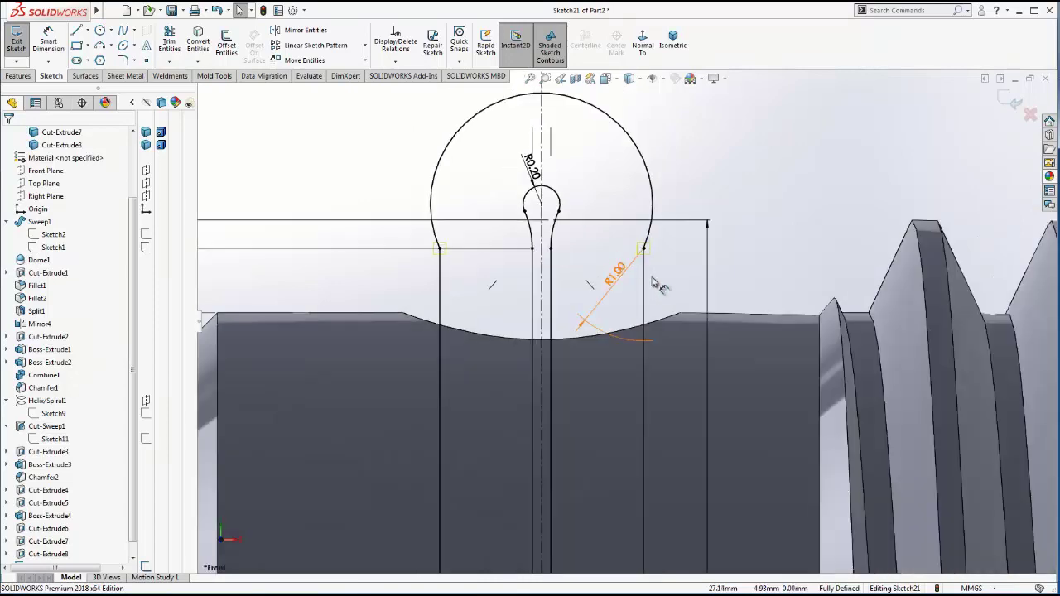
double_click(632, 280)
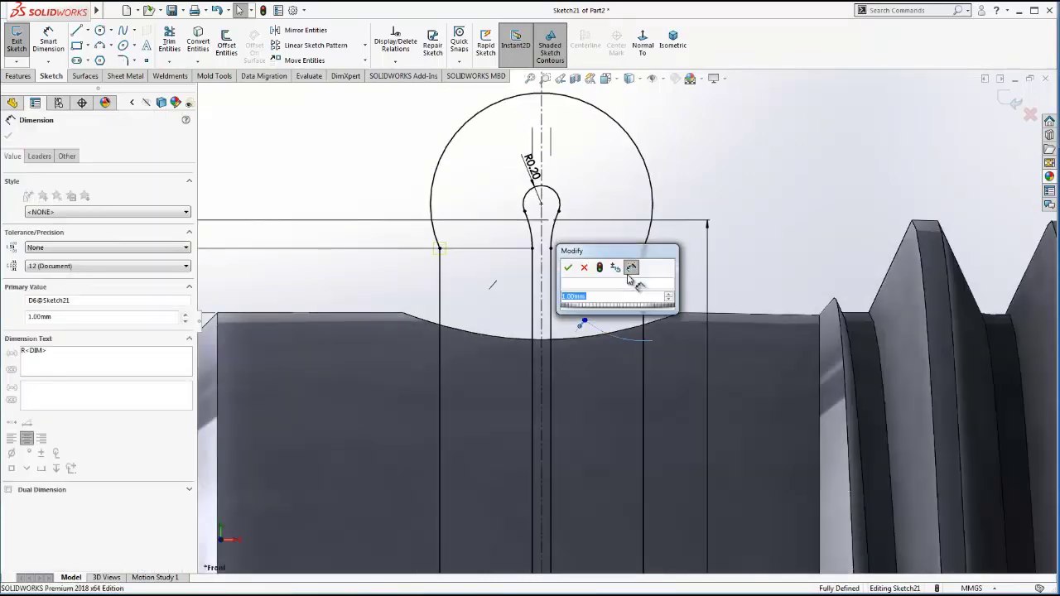
type("2")
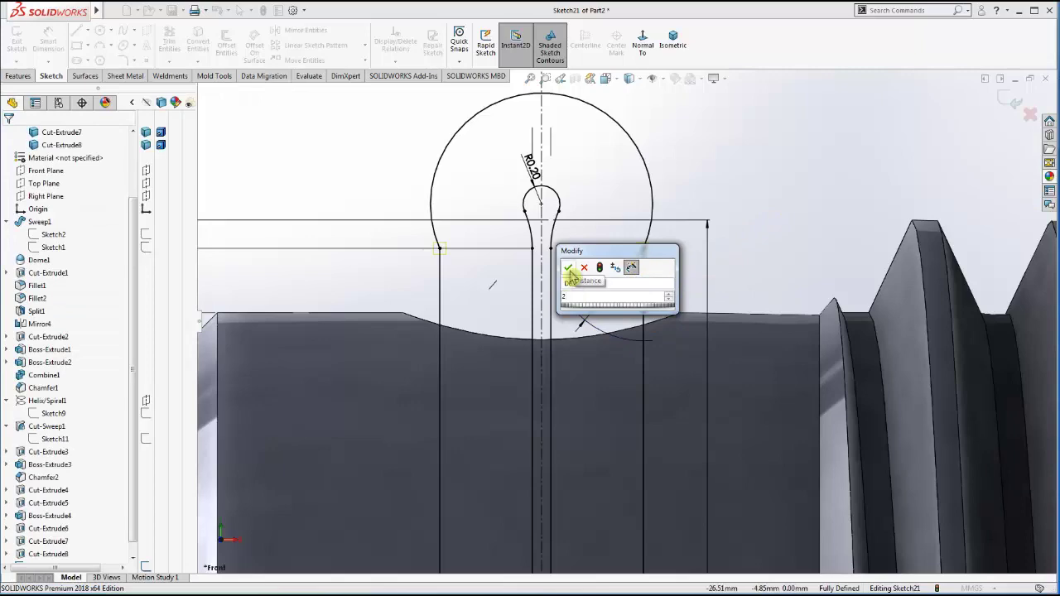
left_click(568, 267)
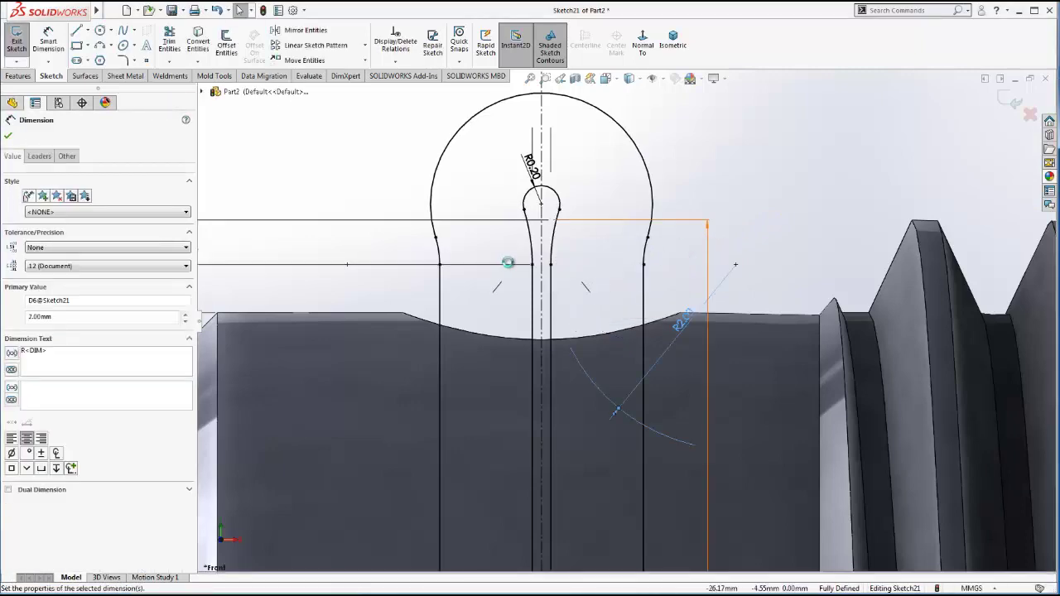
scroll(662, 318, "up", 2)
scroll(654, 310, "up", 2)
scroll(629, 290, "up", 1)
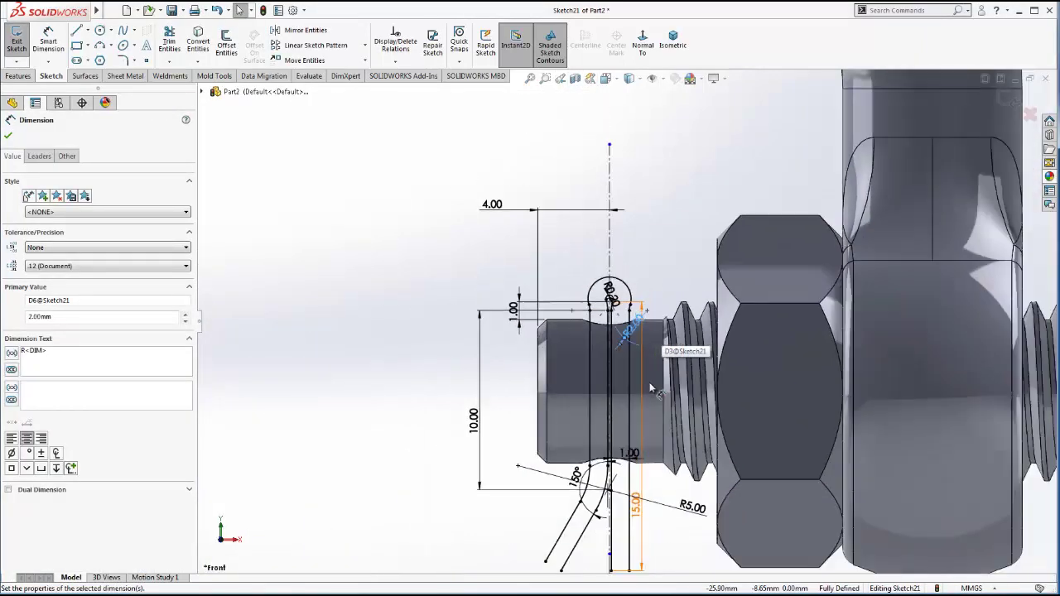
scroll(601, 260, "down", 2)
scroll(601, 259, "down", 3)
- Enlarge the R0.20 inner loop radius to R0.50
double_click(540, 199)
type("0.5")
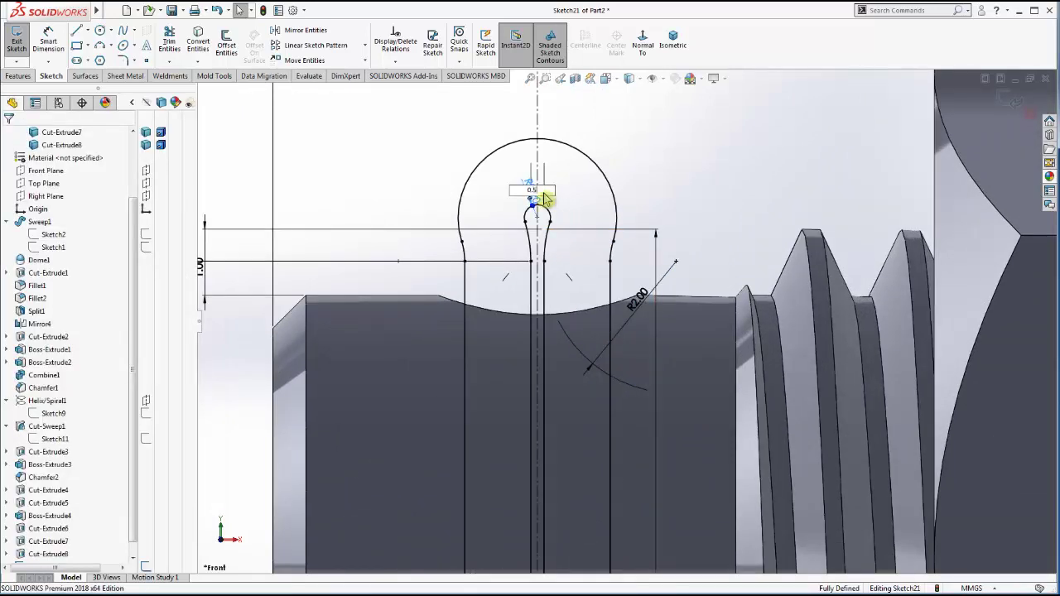
key("Return")
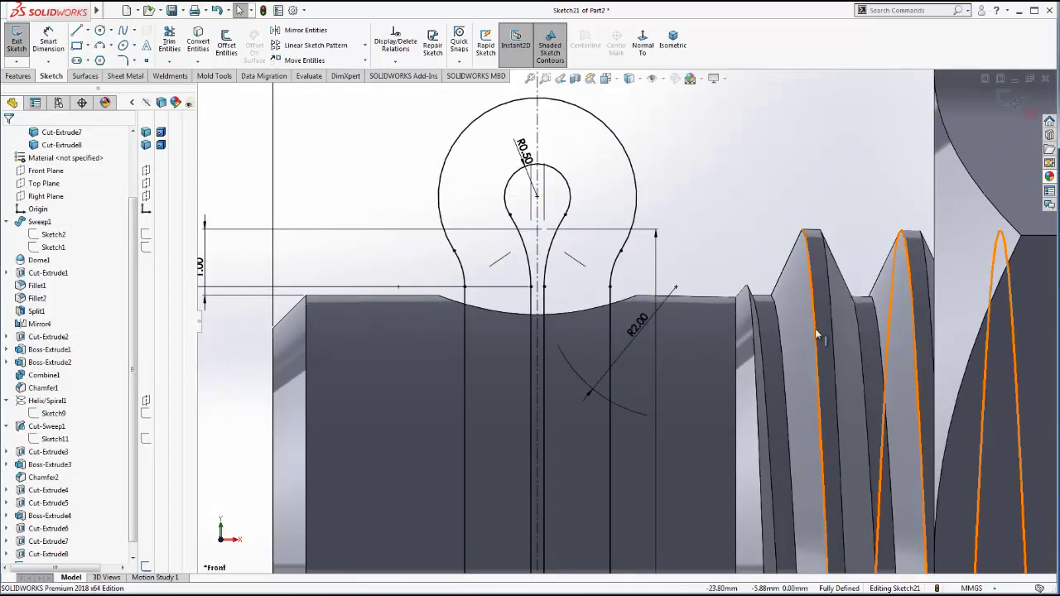
scroll(724, 249, "up", 2)
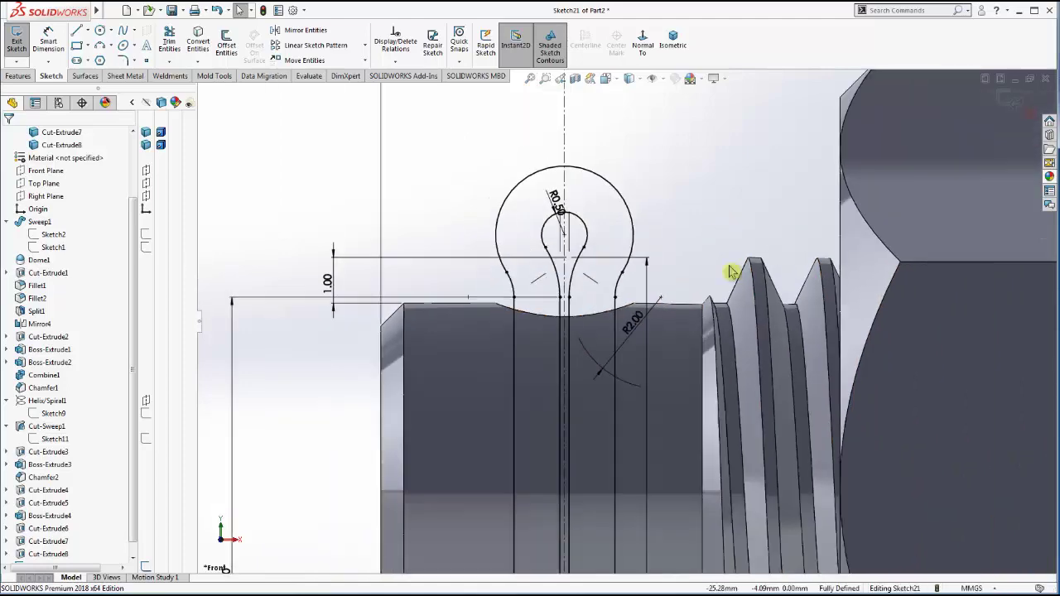
scroll(687, 323, "up", 2)
scroll(648, 389, "up", 1)
scroll(638, 431, "up", 1)
scroll(633, 450, "down", 1)
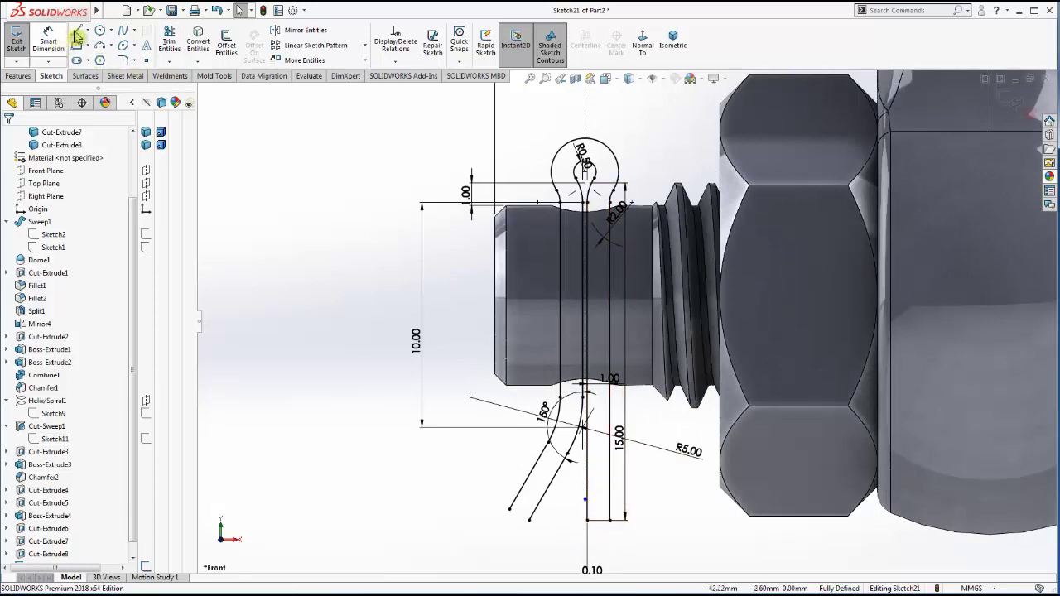
- Draw a short line closing off the end of one cotter pin leg
left_click(76, 30)
left_click(509, 510)
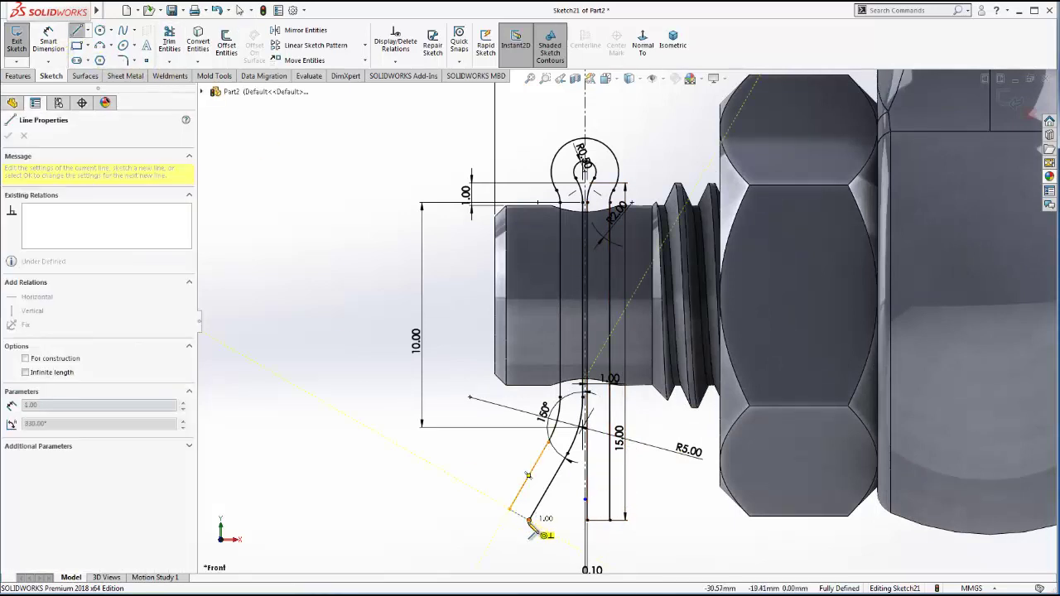
left_click(538, 521)
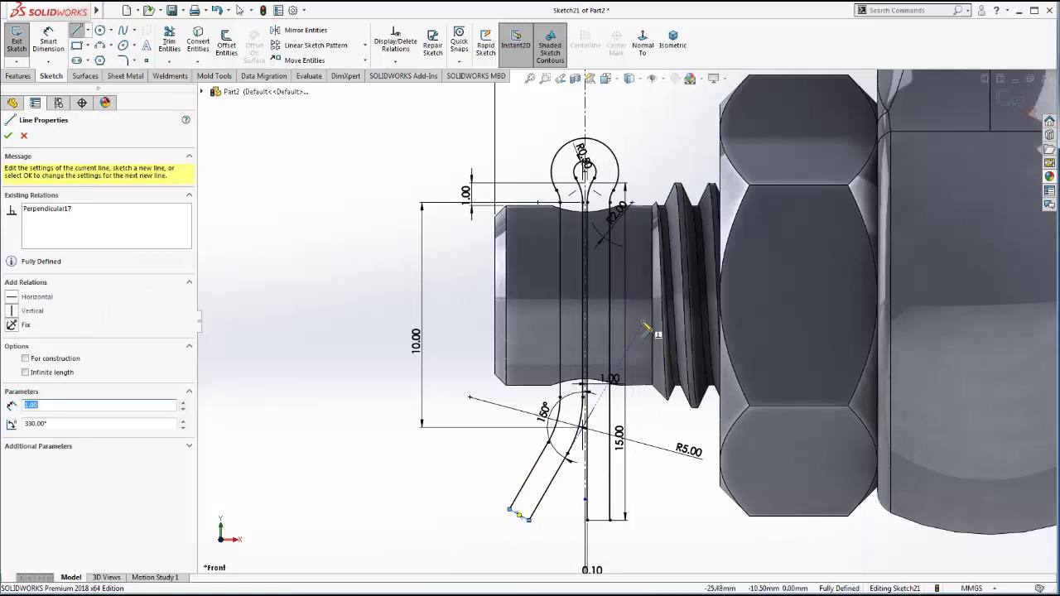
key("Escape")
- Preview a 7.00 mm boss-extrude of the pin profile from an angled view, then cancel it
left_click(18, 75)
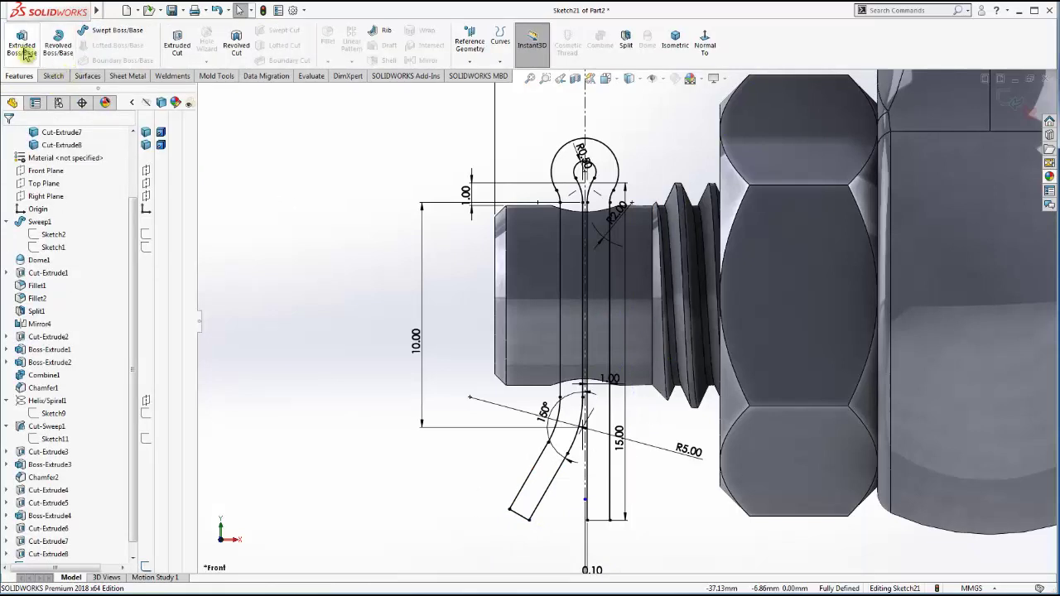
scroll(629, 323, "up", 3)
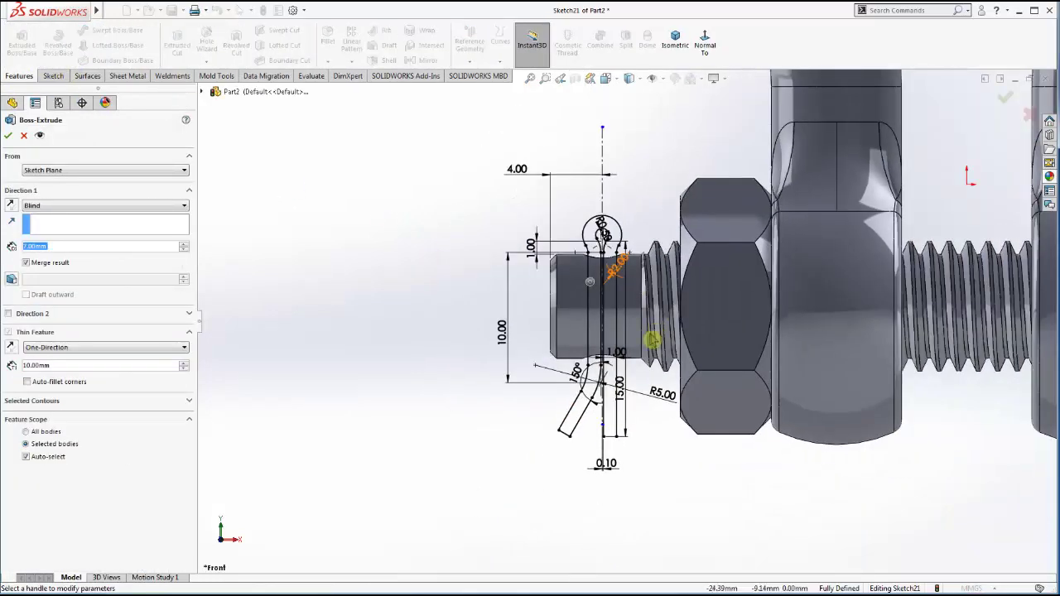
middle_click_drag(613, 414, 656, 283)
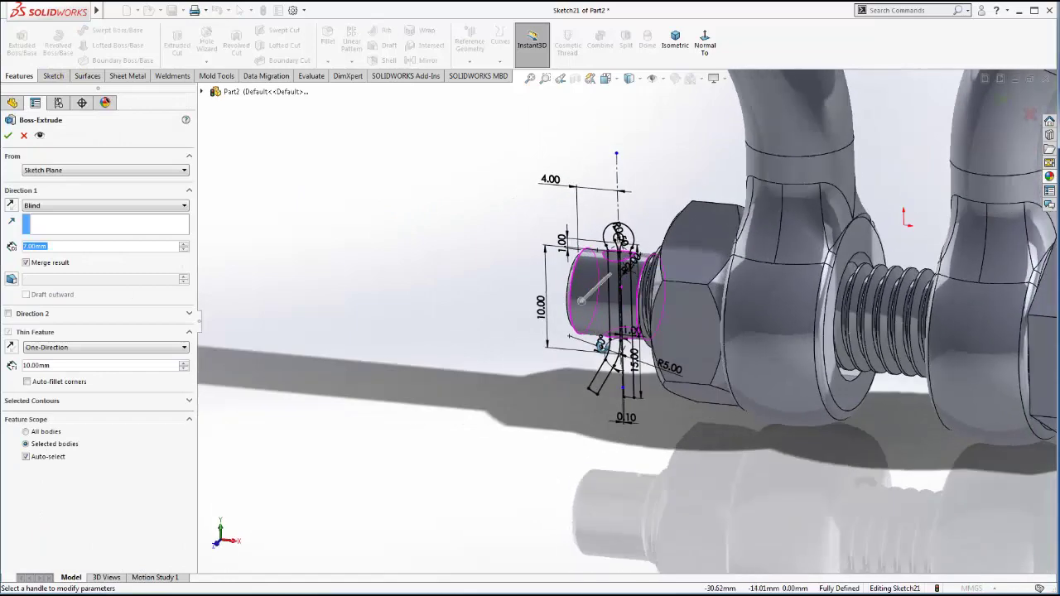
scroll(656, 283, "down", 3)
scroll(638, 240, "down", 2)
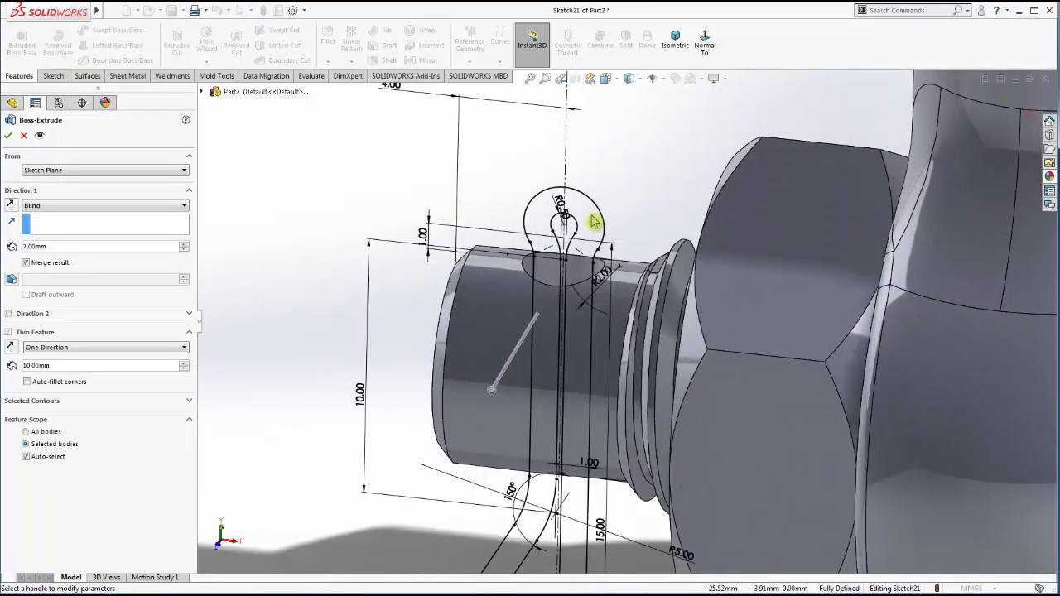
scroll(595, 331, "up", 2)
scroll(568, 454, "down", 3)
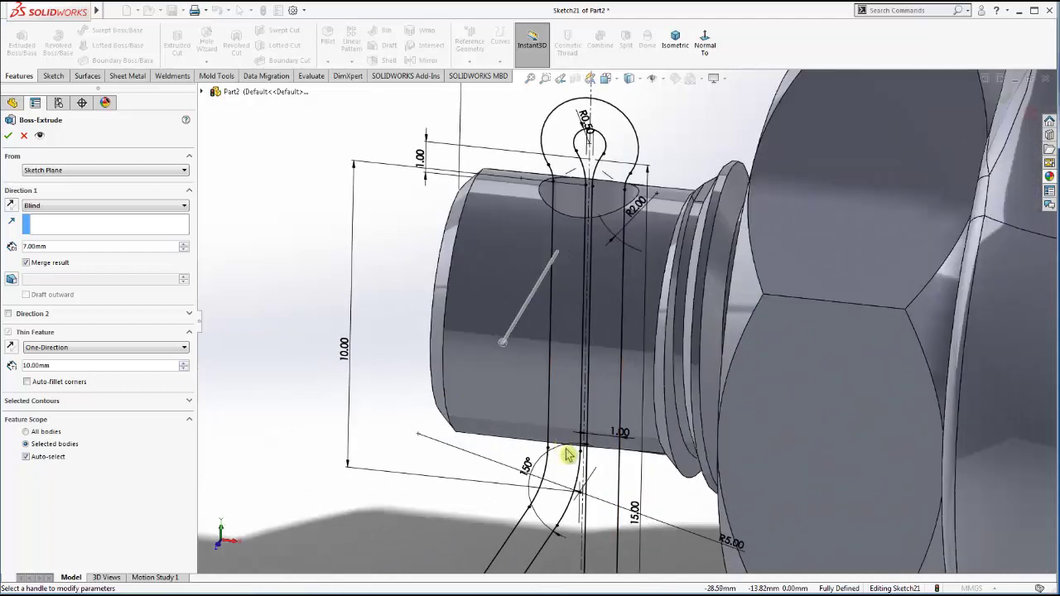
scroll(605, 463, "down", 2)
scroll(605, 464, "up", 2)
scroll(604, 473, "up", 1)
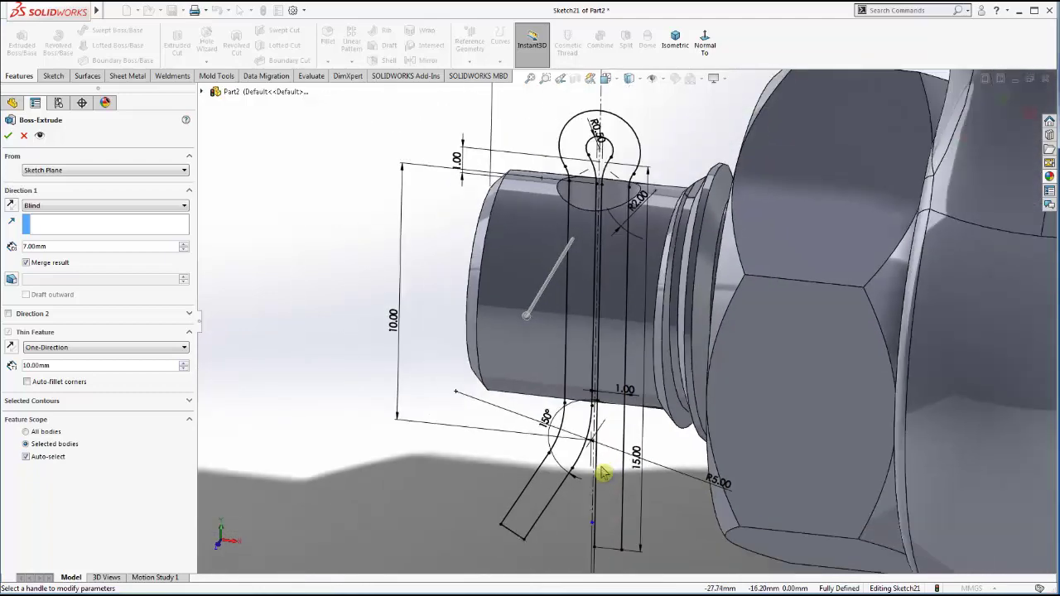
key("Escape")
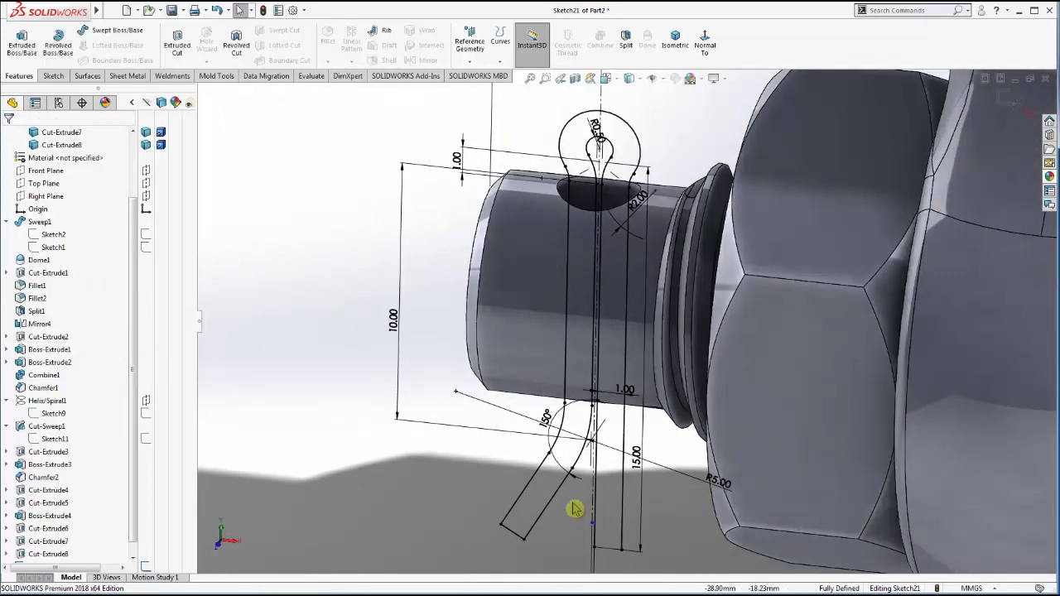
- Draw a closing line across the bottom of the cotter pin legs
scroll(603, 561, "down", 1)
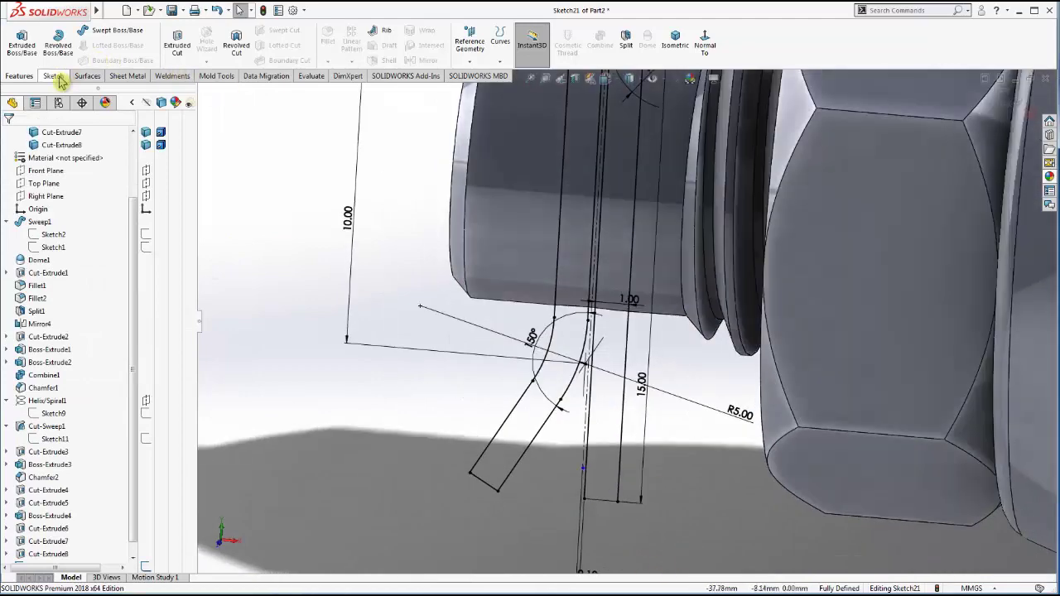
left_click(53, 76)
left_click(79, 35)
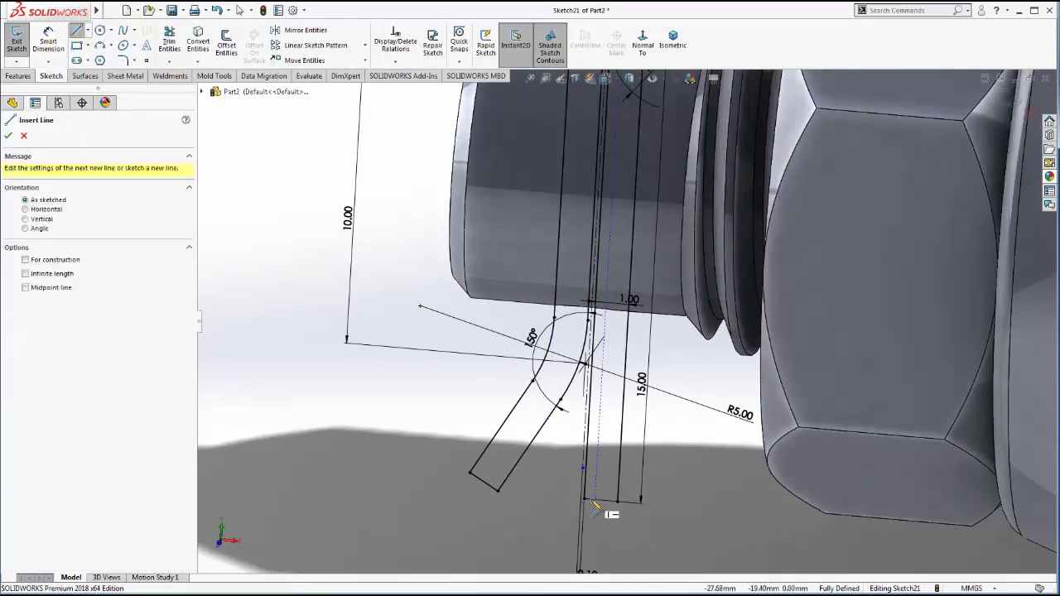
left_click(585, 500)
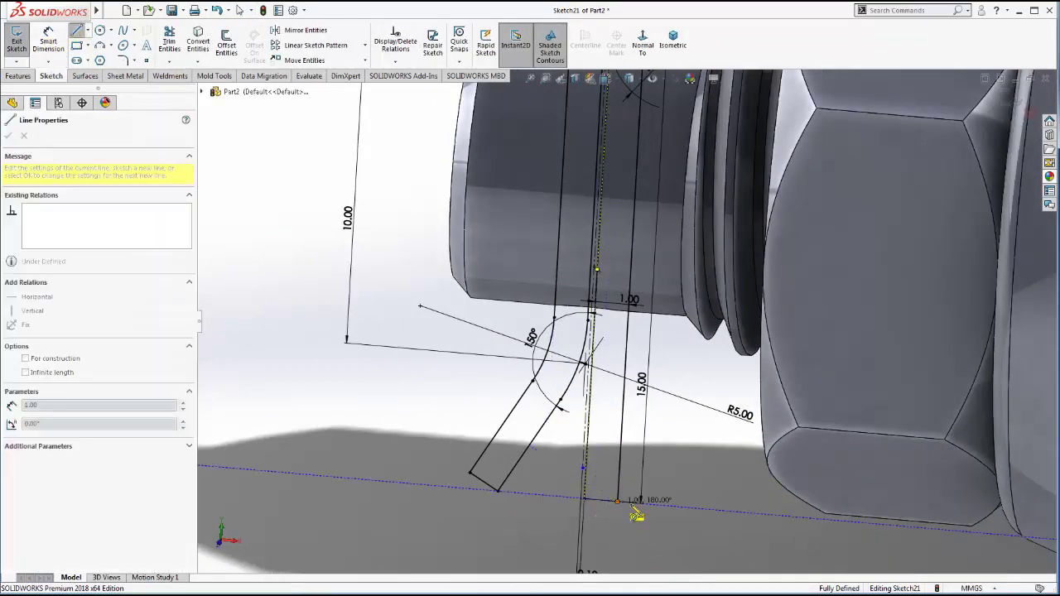
left_click(616, 500)
key("Escape")
left_click(24, 75)
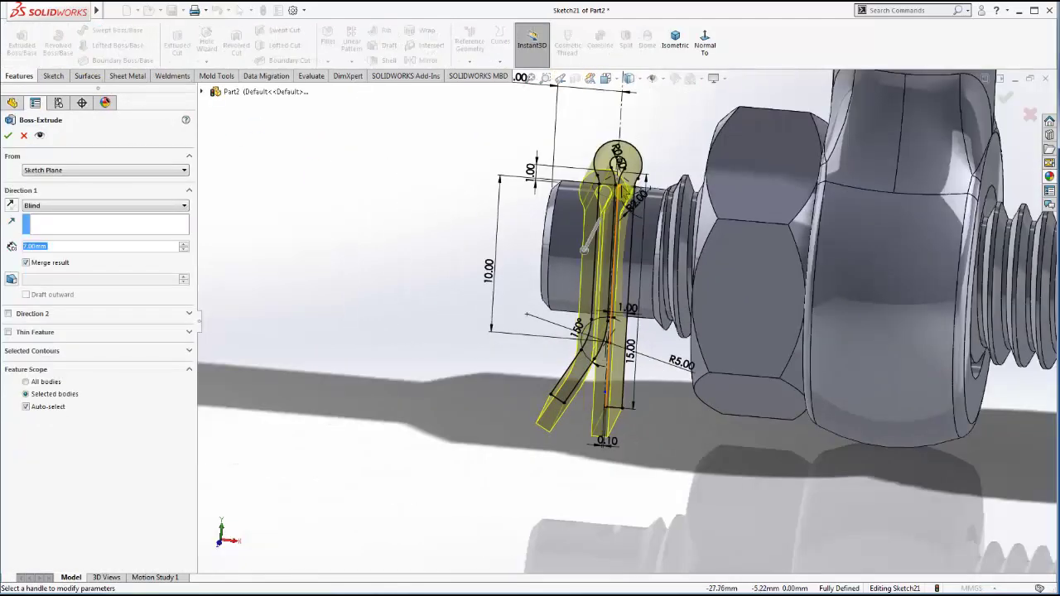
- Set the pin extrusion to Mid Plane with 2 mm depth and confirm it as Boss-Extrude5
left_click(75, 170)
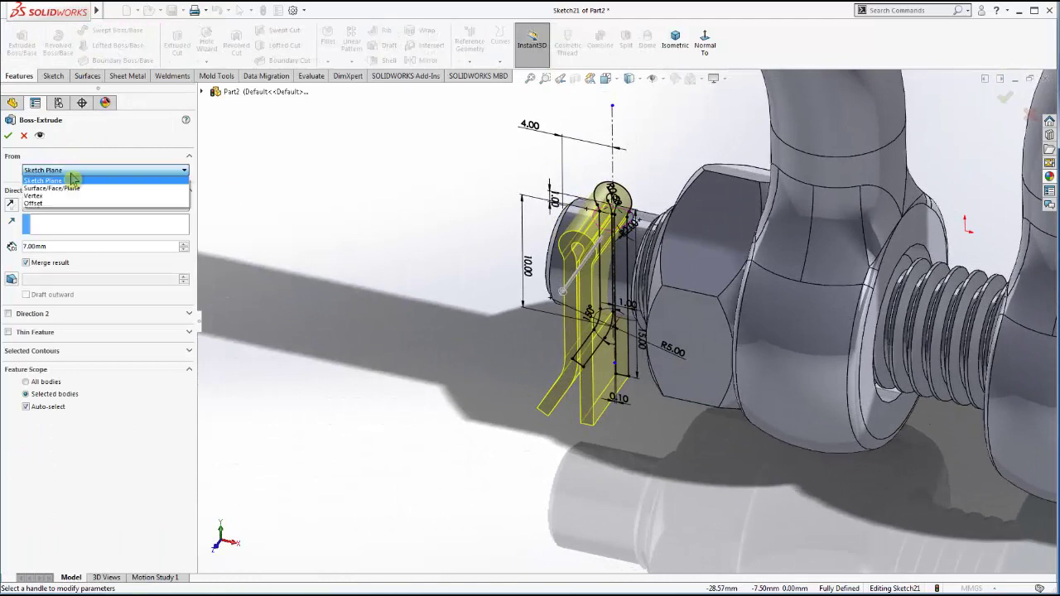
left_click(71, 206)
left_click(71, 205)
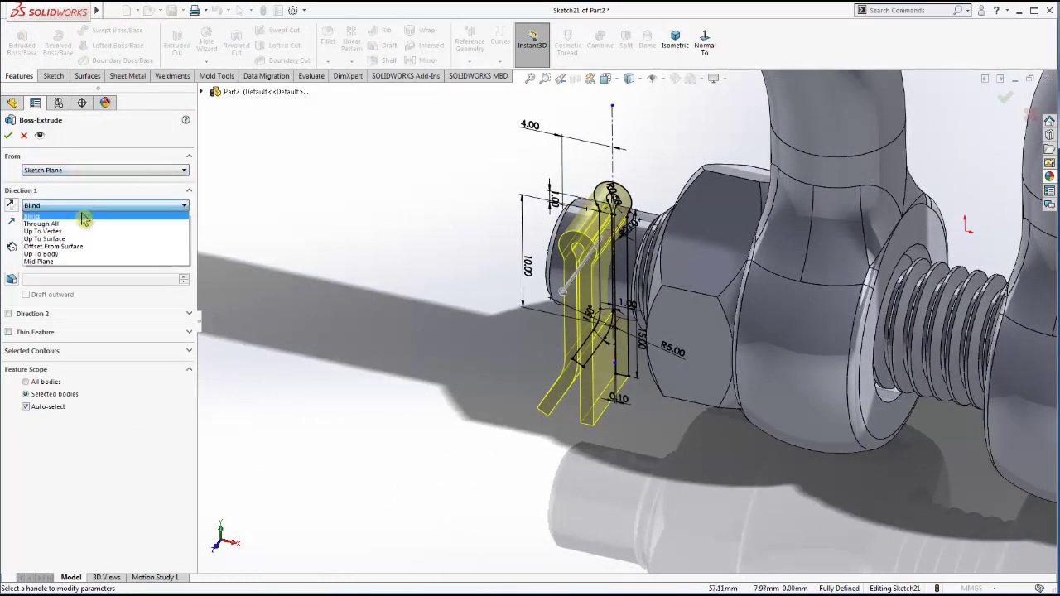
left_click(53, 267)
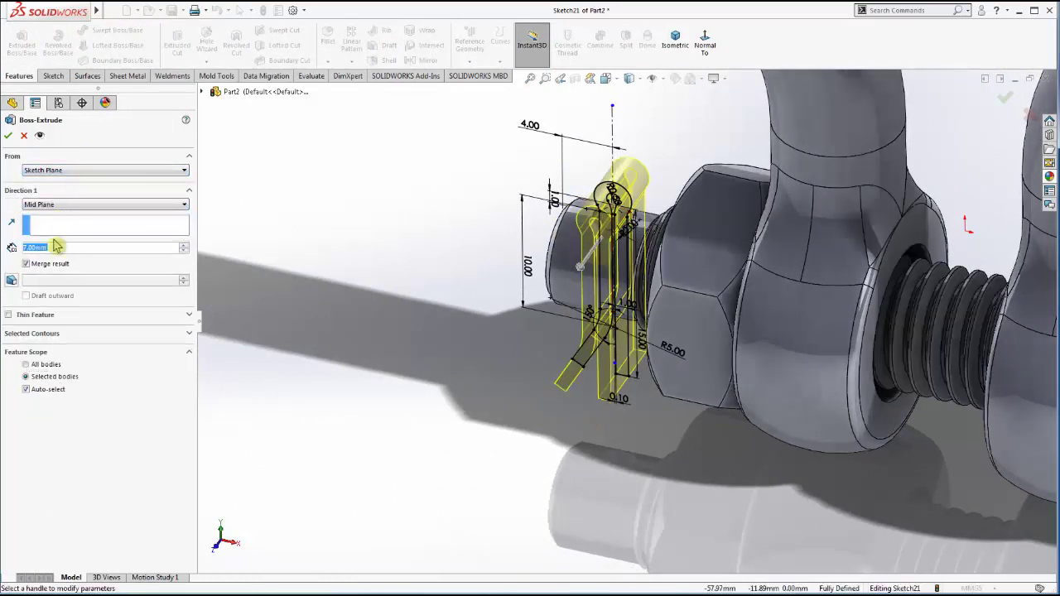
type("2")
key("Return")
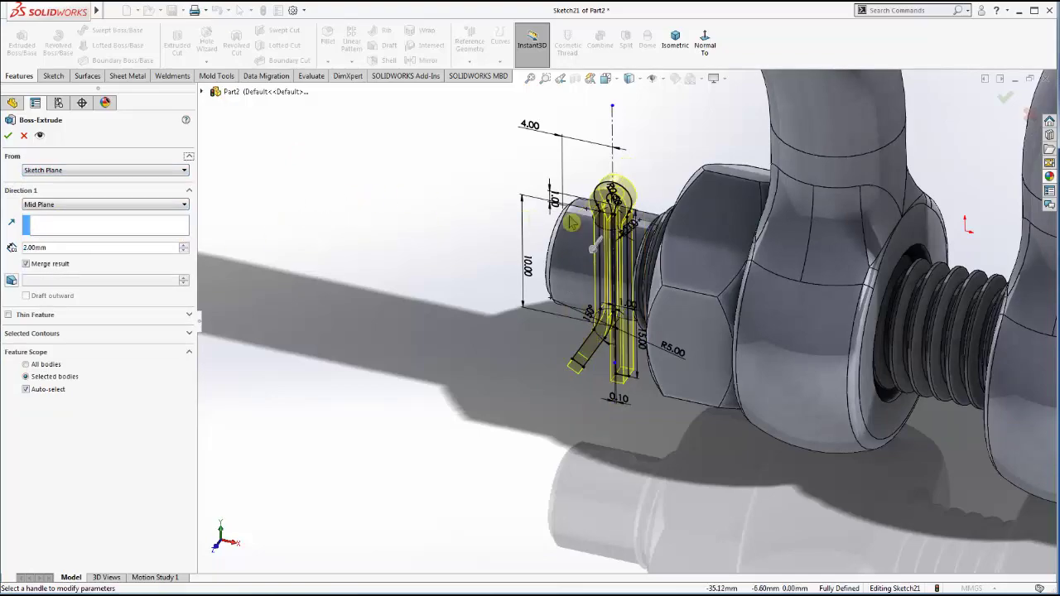
scroll(592, 247, "up", 3)
mouse_move(645, 246)
middle_mouse_down()
mouse_move(610, 311)
mouse_move(649, 292)
middle_mouse_up()
left_click(11, 137)
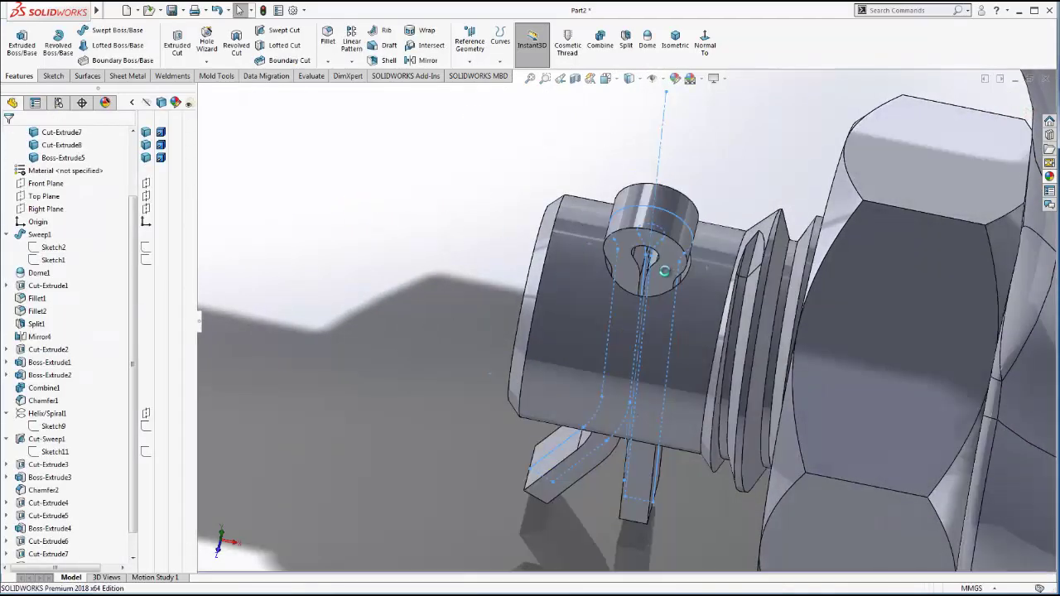
- Select the cotter pin's two edge loops for a 1.00 mm fillet
left_click(663, 266)
mouse_move(663, 262)
middle_mouse_down()
mouse_move(735, 257)
mouse_move(685, 221)
middle_mouse_up()
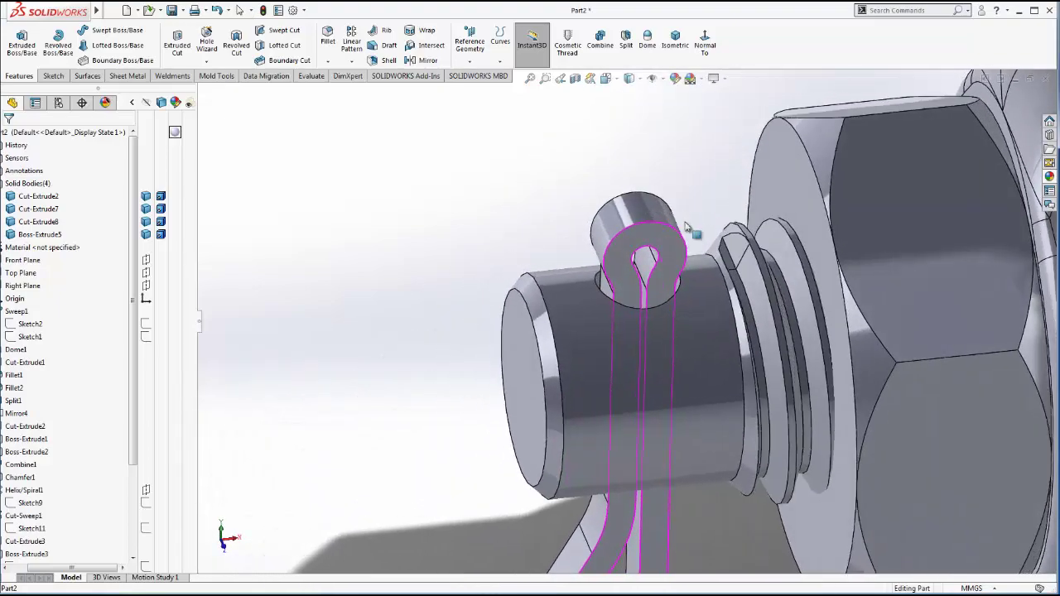
scroll(686, 226, "up", 2)
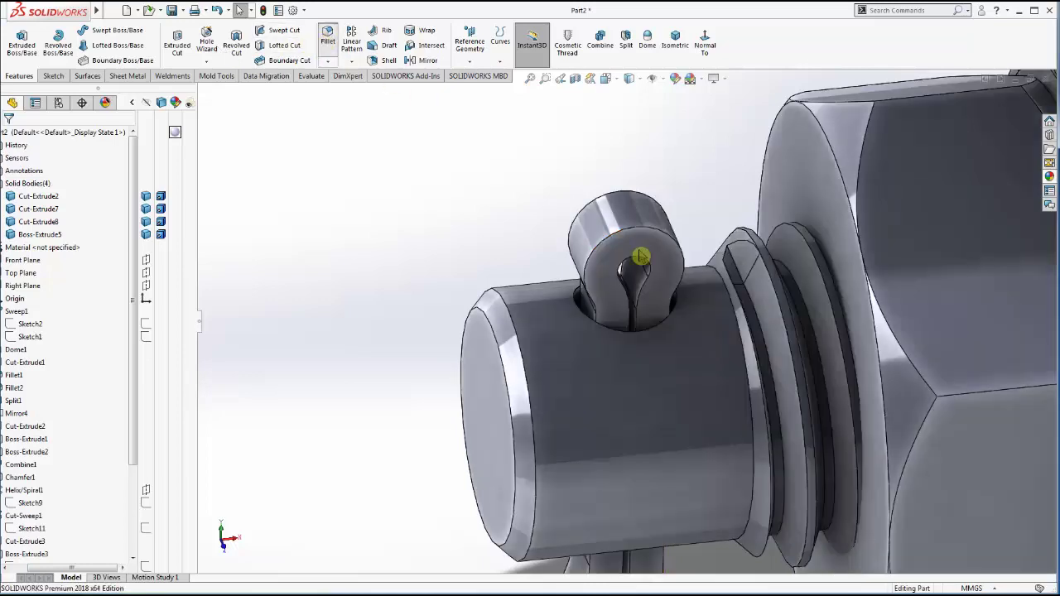
left_click(626, 243)
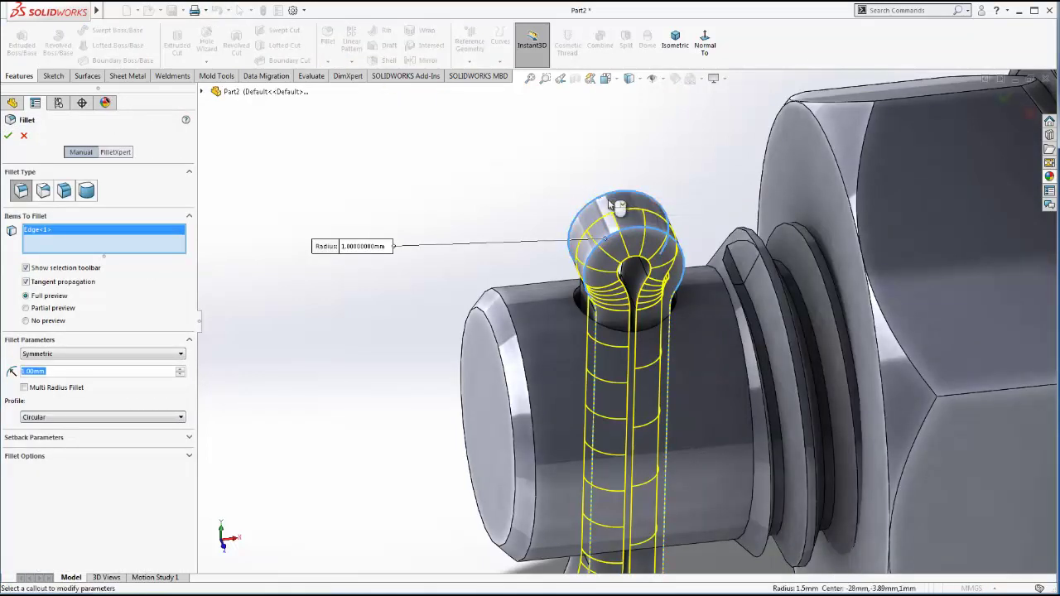
left_click(613, 205)
- Orbit and zoom to inspect the rounded pin and the shaft face beside it
middle_click_drag(620, 238, 232, 166)
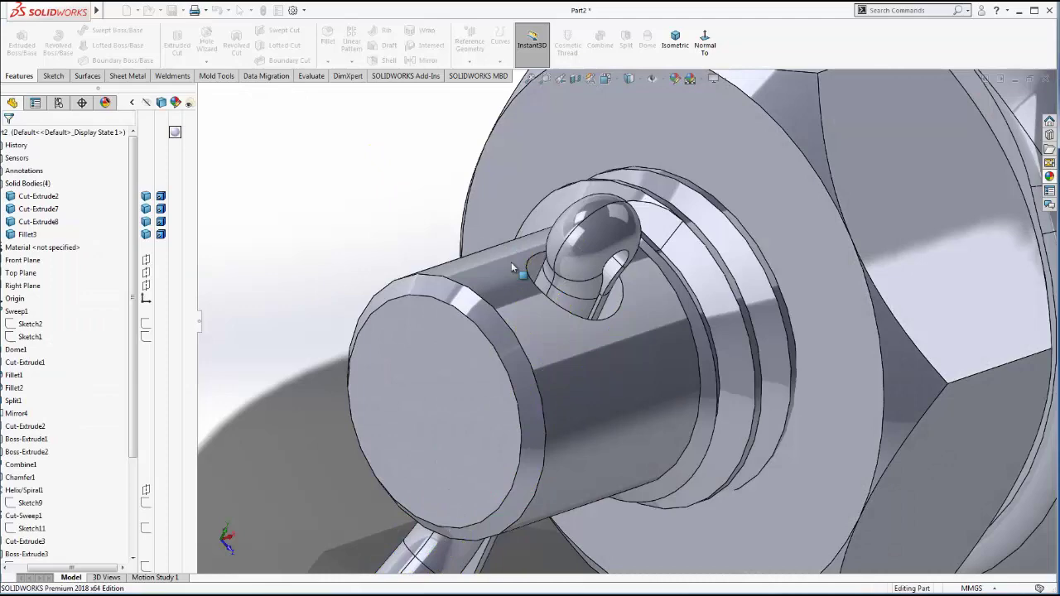
mouse_move(512, 267)
middle_mouse_down()
mouse_move(660, 354)
mouse_move(627, 365)
mouse_move(605, 340)
mouse_move(694, 345)
middle_mouse_up()
scroll(559, 304, "up", 3)
scroll(661, 354, "up", 2)
scroll(627, 366, "down", 2)
scroll(627, 365, "down", 2)
left_click(626, 365)
scroll(626, 366, "up", 2)
scroll(630, 346, "up", 2)
scroll(634, 333, "up", 3)
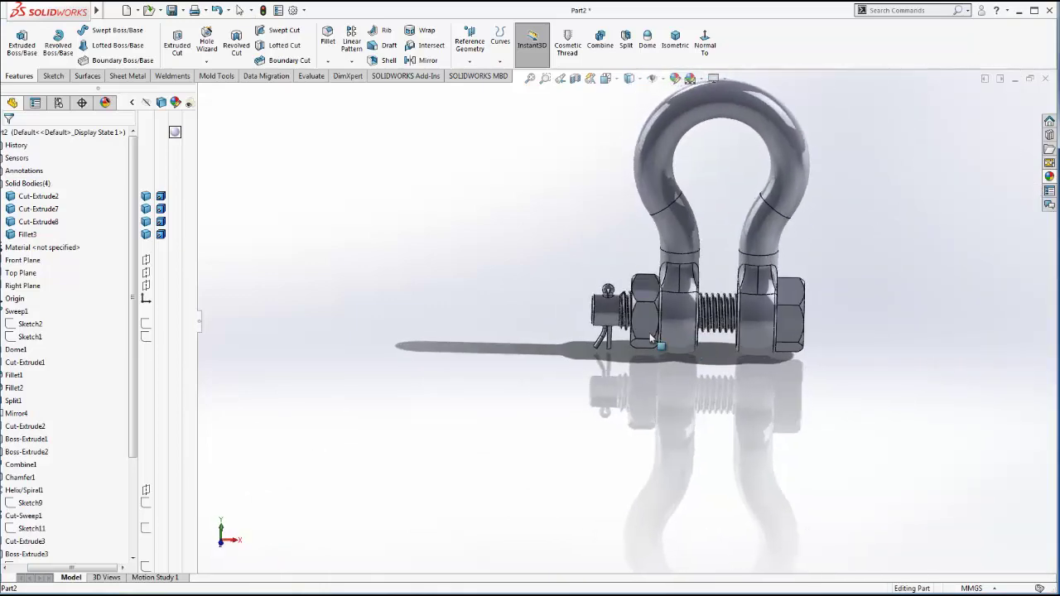
scroll(636, 307, "down", 2)
scroll(637, 307, "down", 2)
scroll(636, 307, "down", 2)
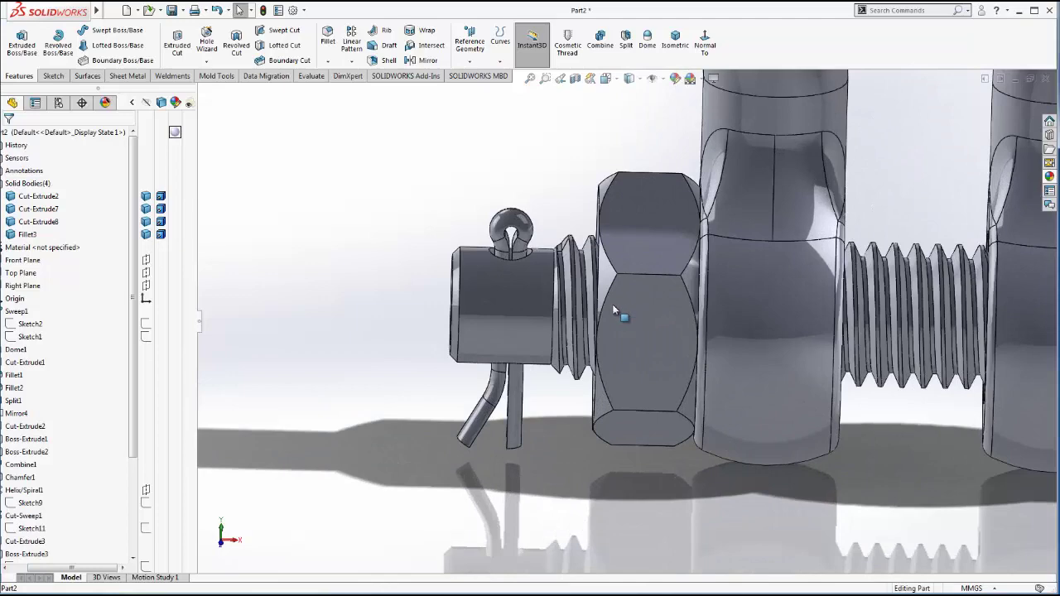
middle_click_drag(613, 308, 570, 316)
left_click(570, 317)
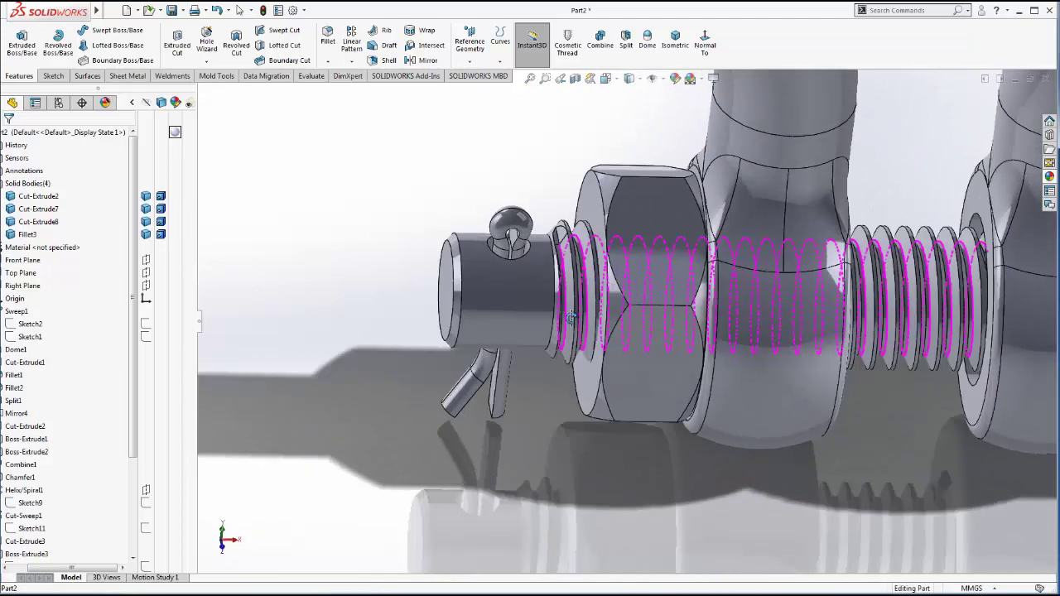
left_click(568, 324)
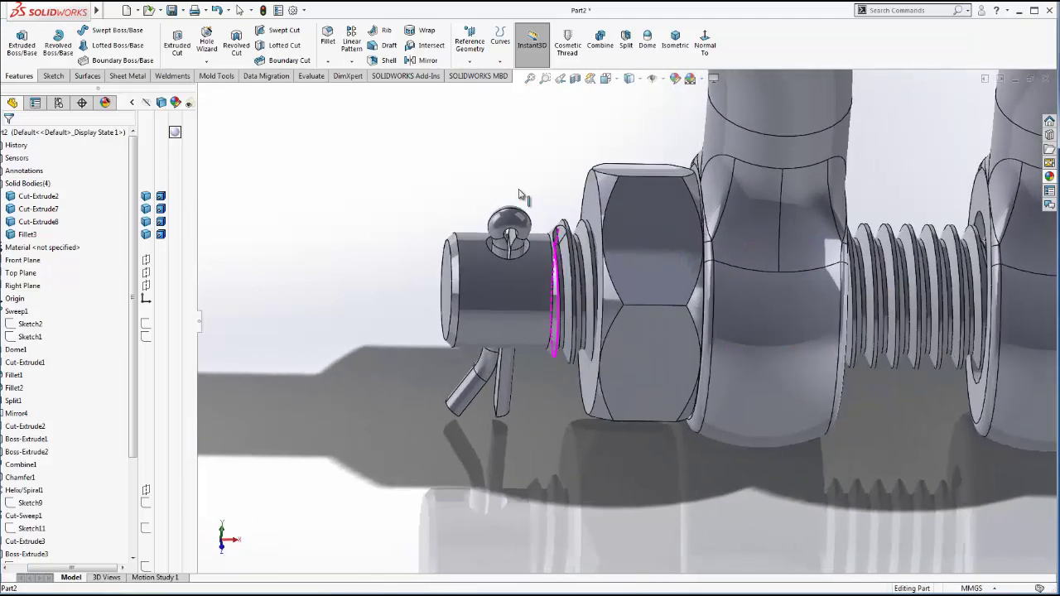
mouse_move(520, 195)
middle_mouse_down()
mouse_move(496, 215)
mouse_move(506, 241)
mouse_move(526, 238)
middle_mouse_up()
left_click(503, 236)
left_click(529, 325)
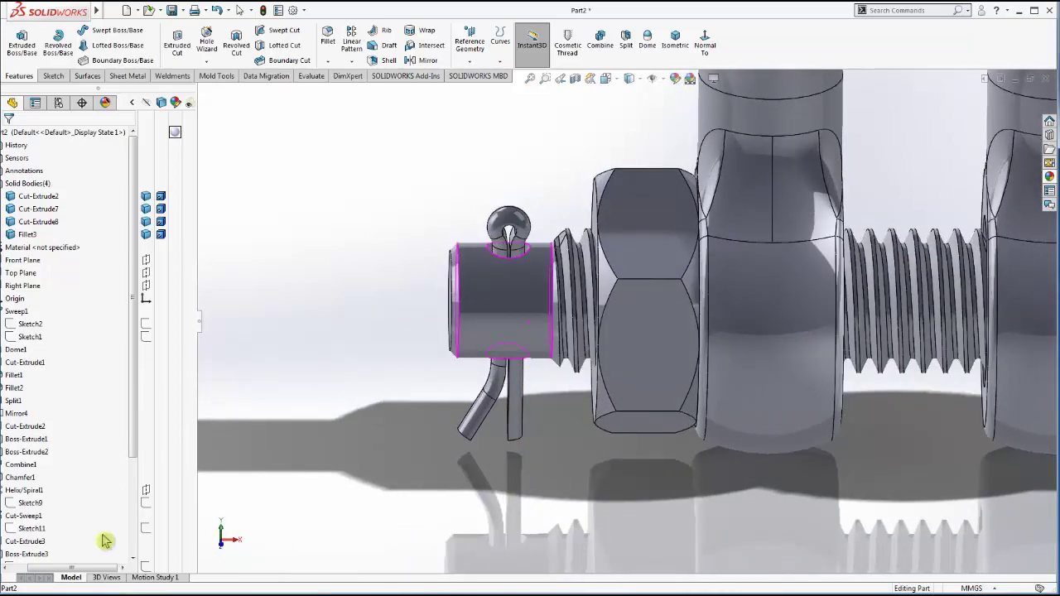
left_click_drag(81, 568, 65, 568)
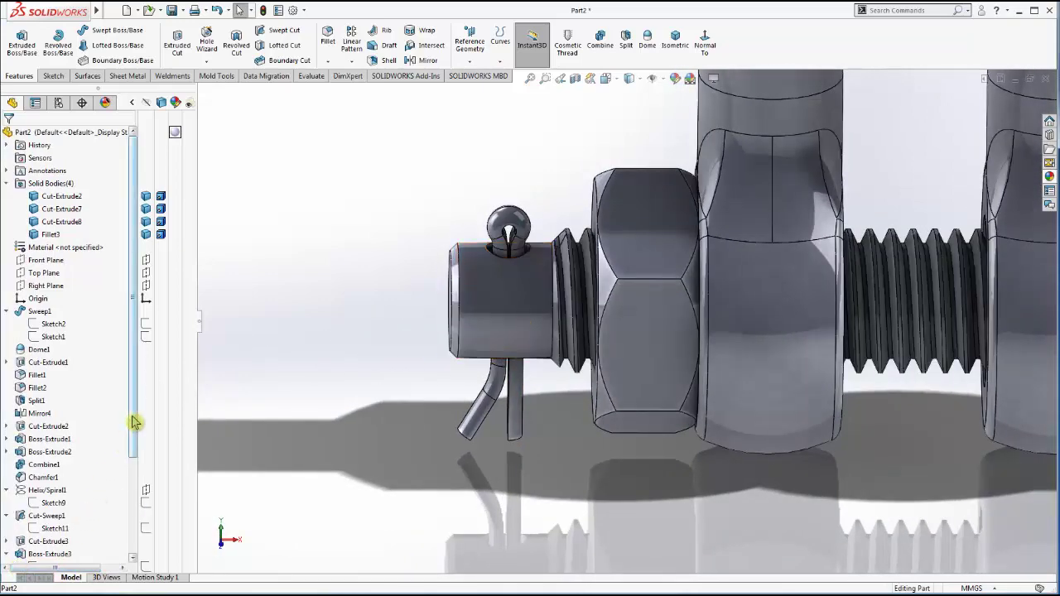
left_click_drag(134, 422, 135, 558)
left_click(42, 566)
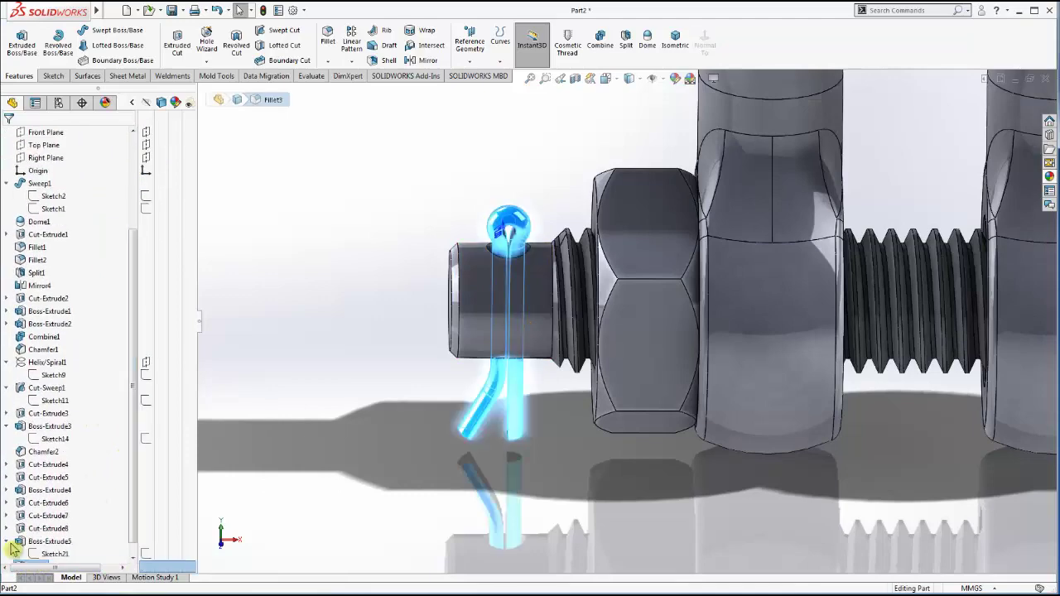
left_click(58, 554)
key("f")
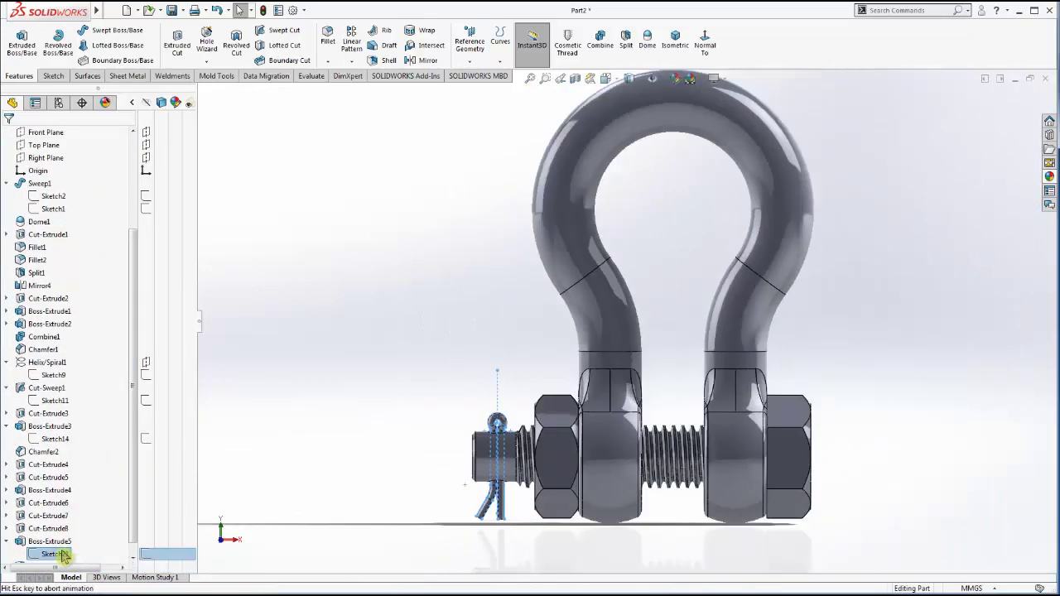
right_click(62, 555)
- Edit Sketch21 and change the pin's 1.00 neck dimension to 1.50 mm
left_click(73, 481)
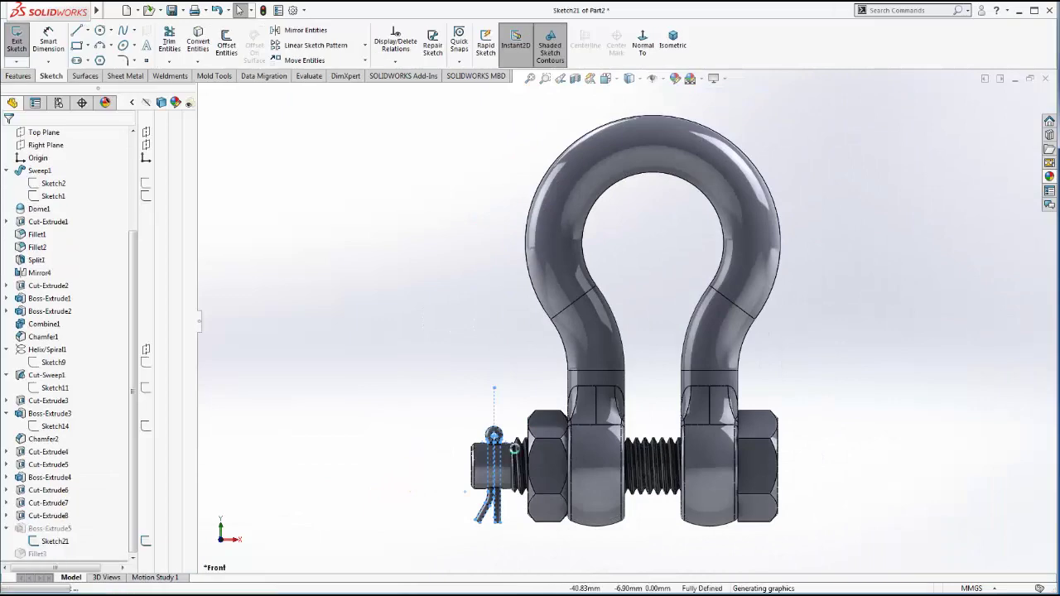
scroll(528, 480, "down", 5)
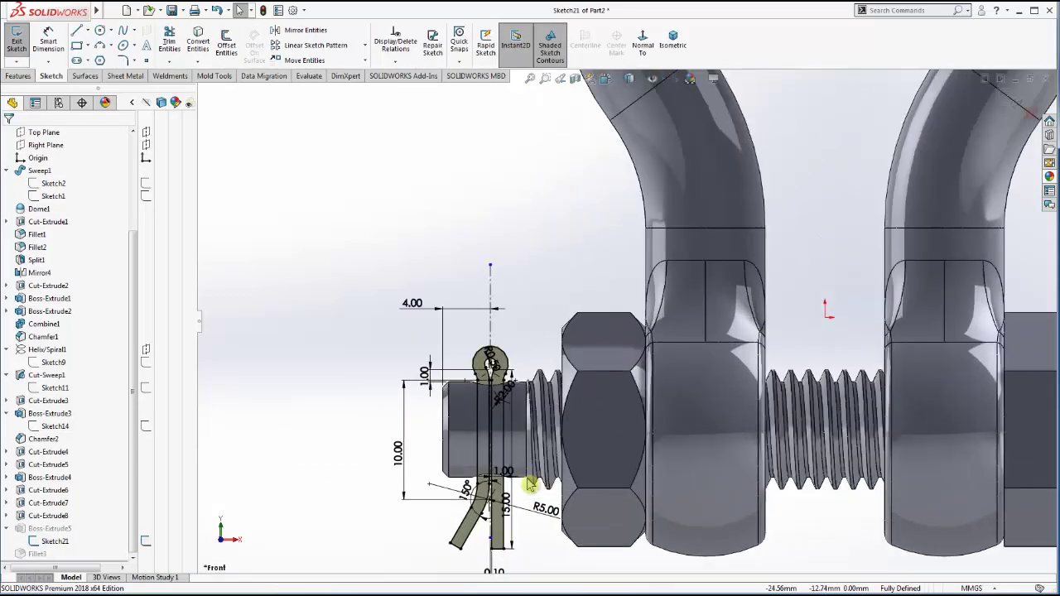
scroll(540, 503, "down", 2)
scroll(538, 488, "down", 2)
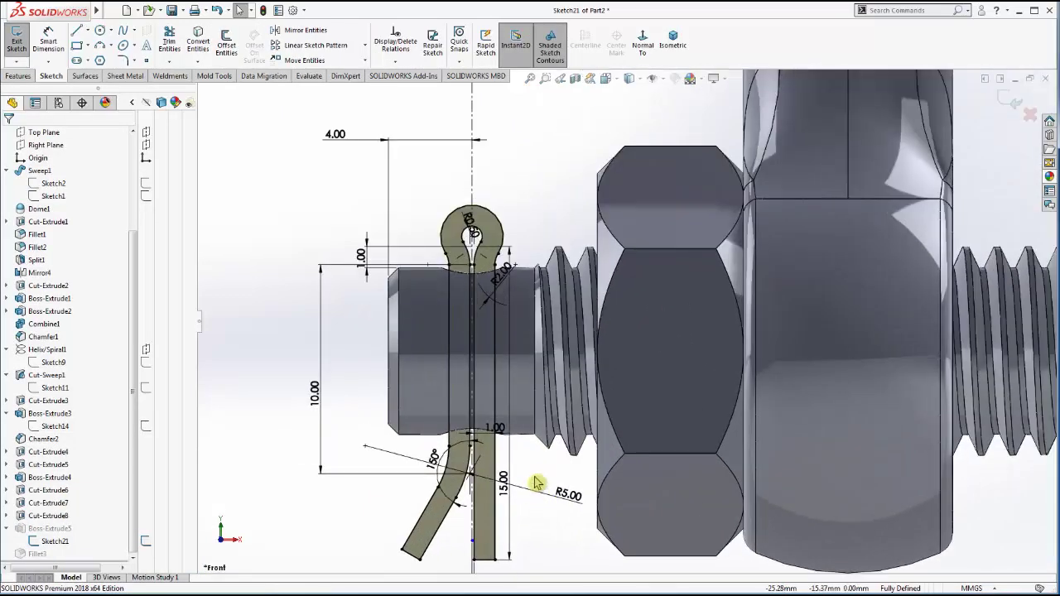
scroll(536, 483, "down", 1)
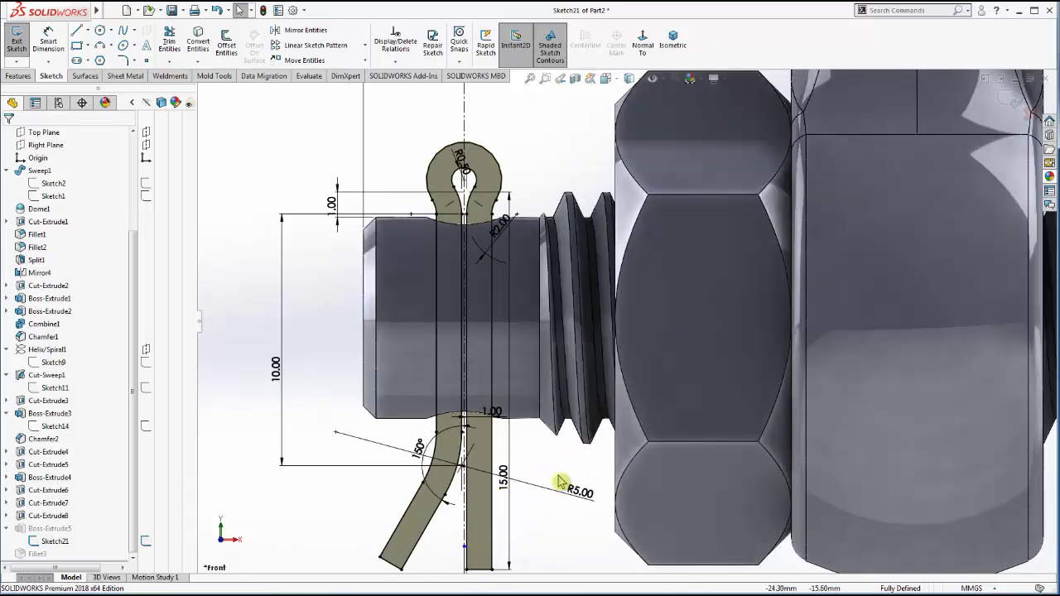
scroll(505, 517, "up", 2)
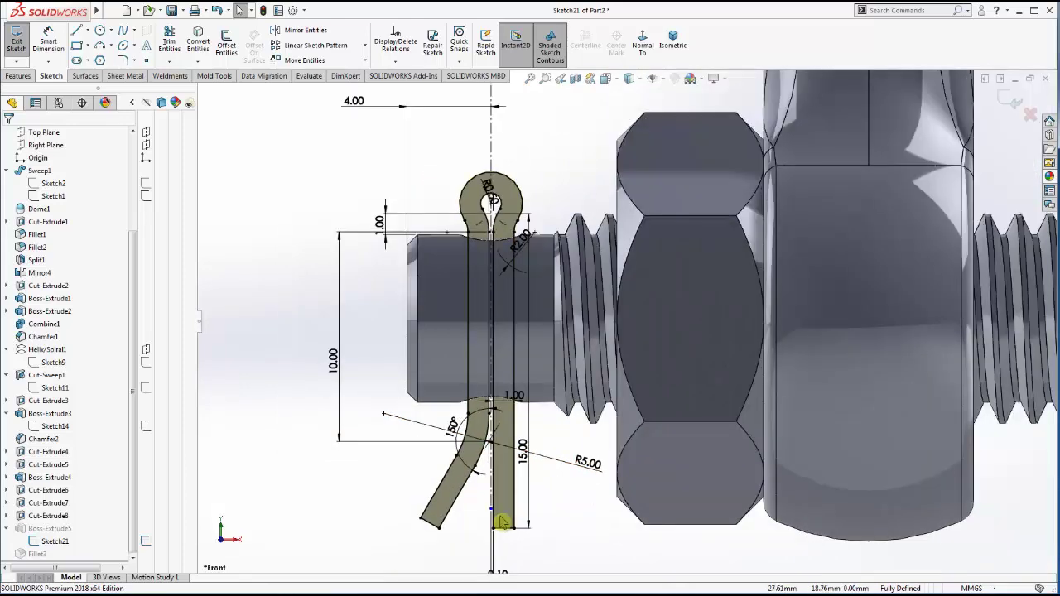
scroll(509, 519, "down", 1)
scroll(514, 519, "up", 1)
scroll(516, 222, "down", 1)
scroll(516, 231, "down", 1)
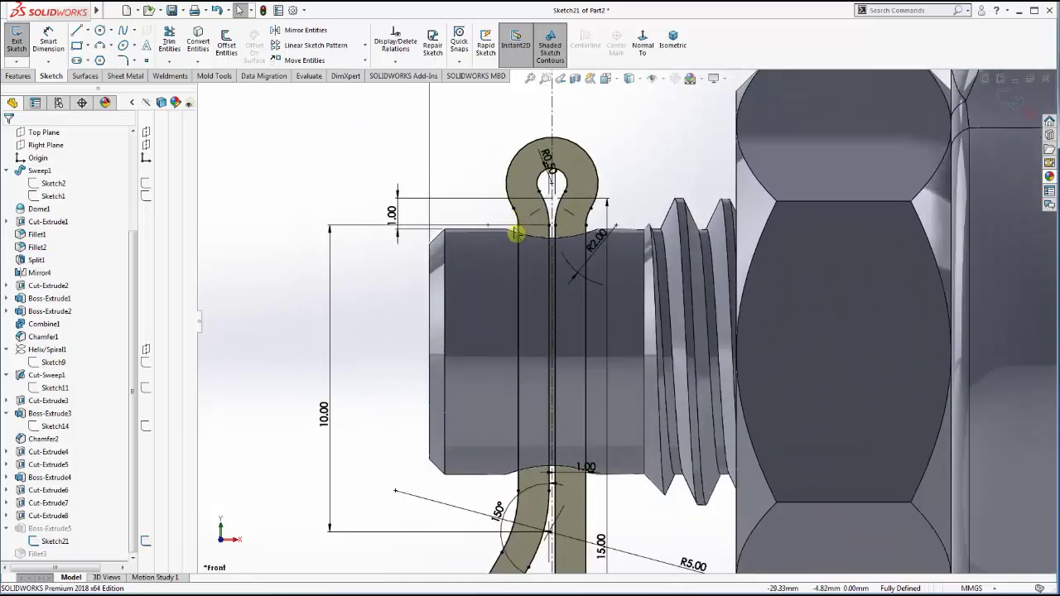
scroll(476, 244, "down", 1)
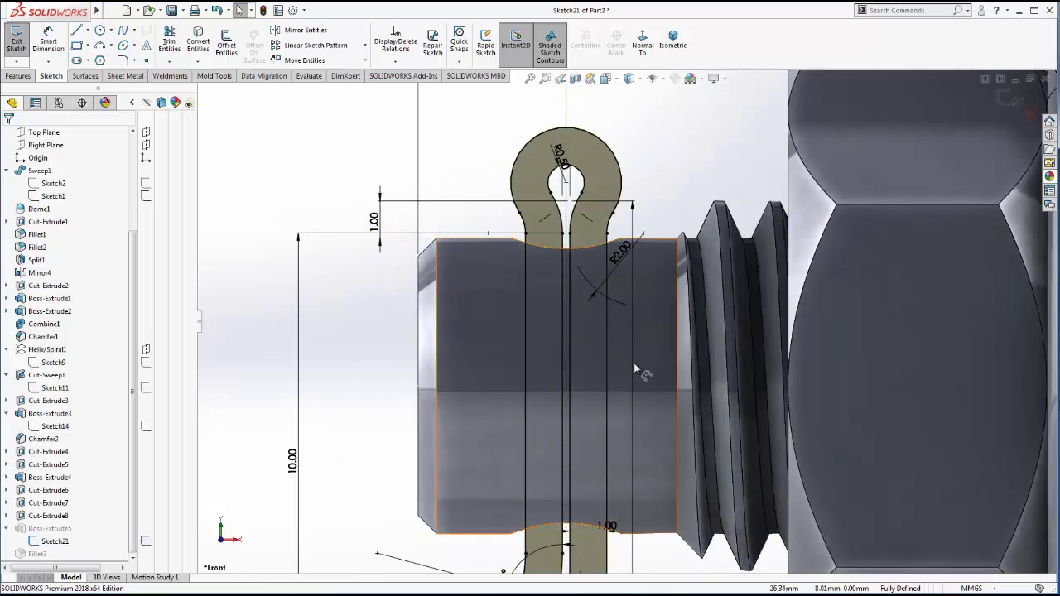
scroll(631, 356, "up", 1)
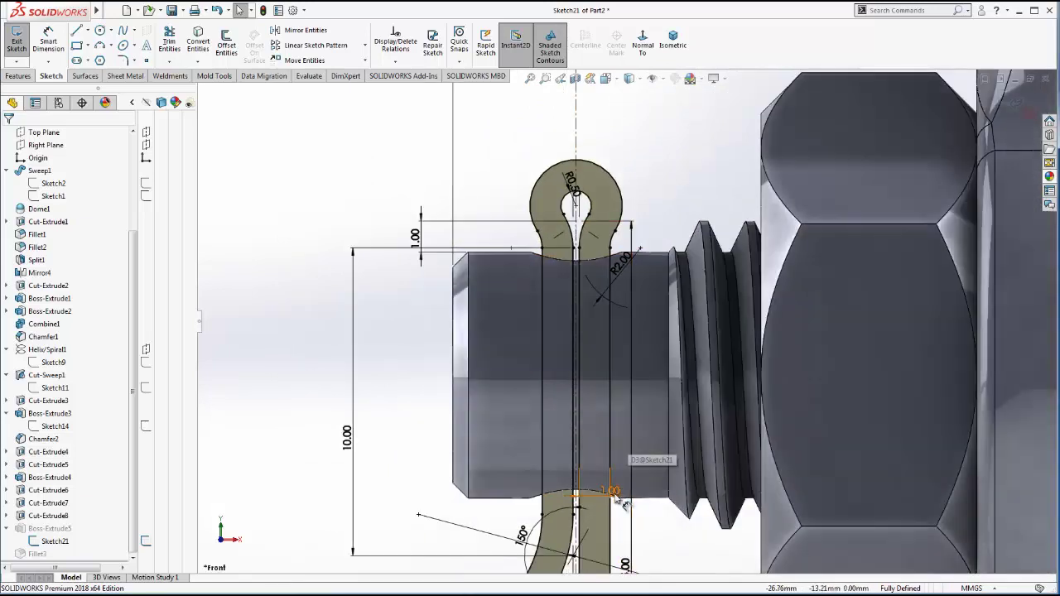
double_click(610, 492)
type("1.5")
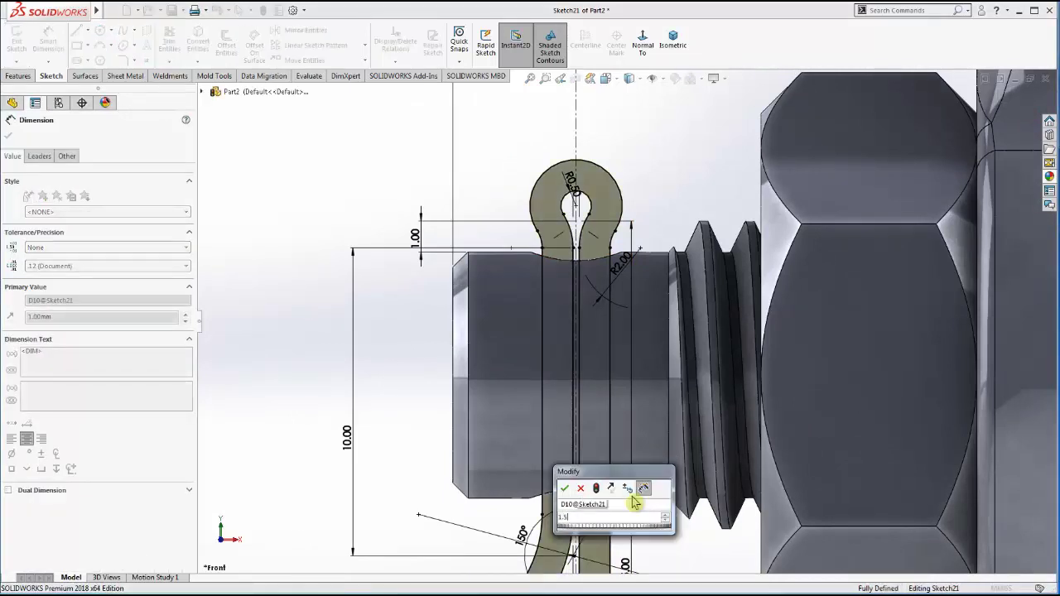
key("Return")
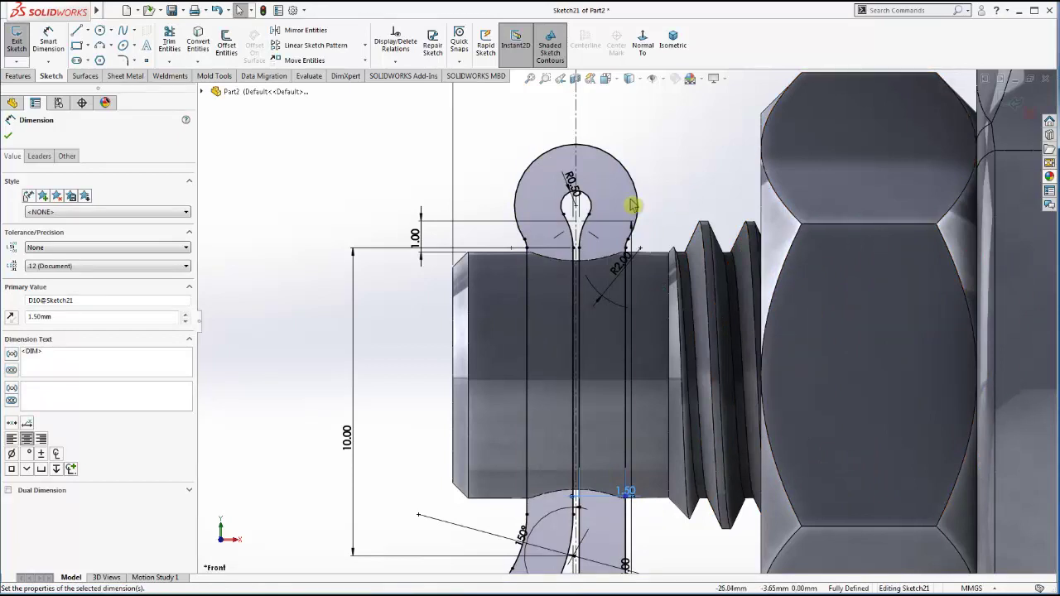
- Change the pin loop radius from R0.50 to R1.00 and exit the sketch
double_click(576, 189)
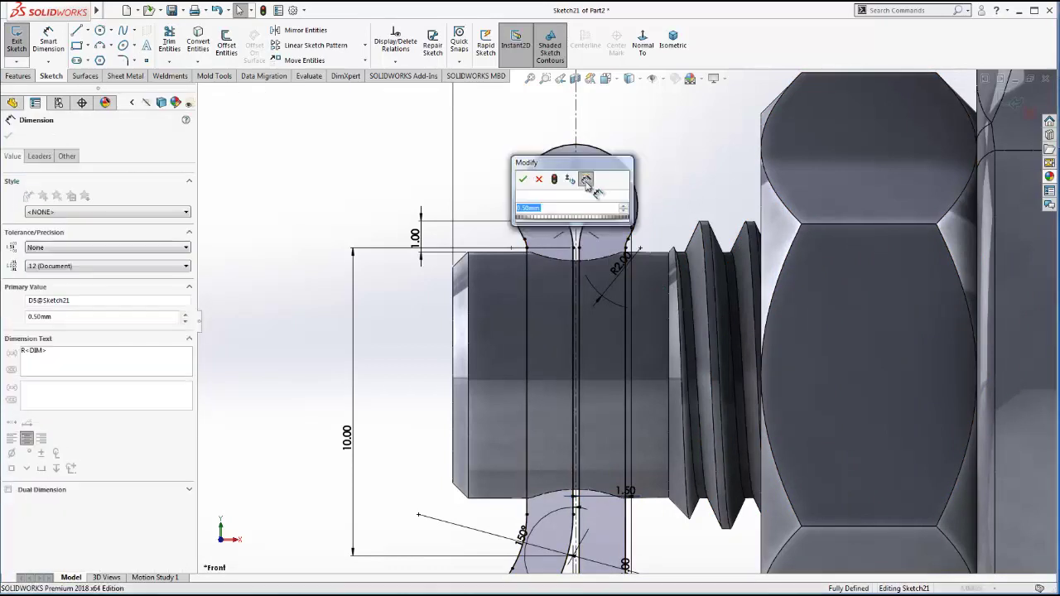
type("1")
left_click(524, 181)
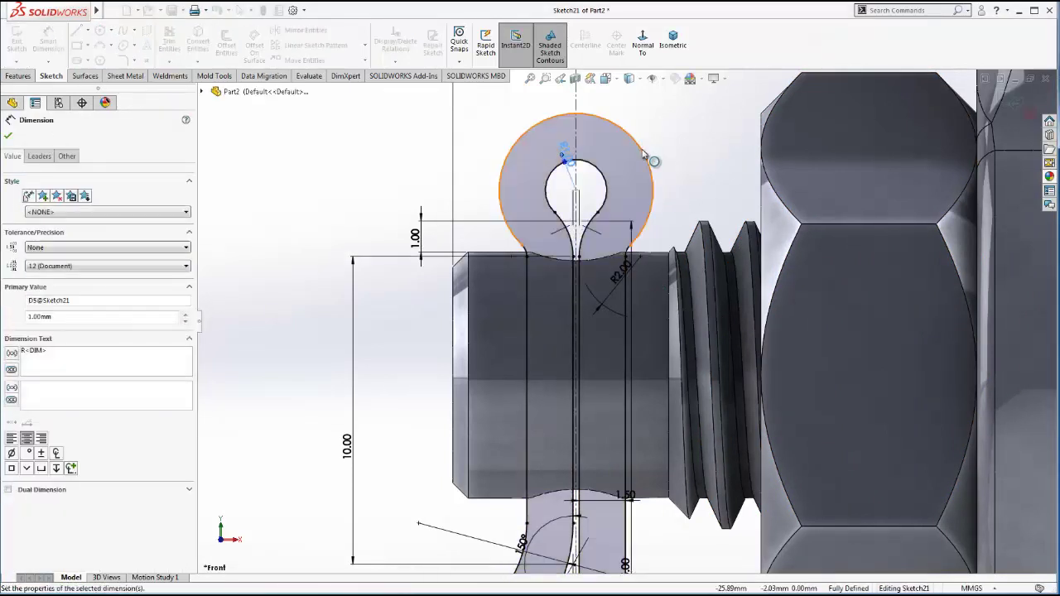
left_click(1017, 108)
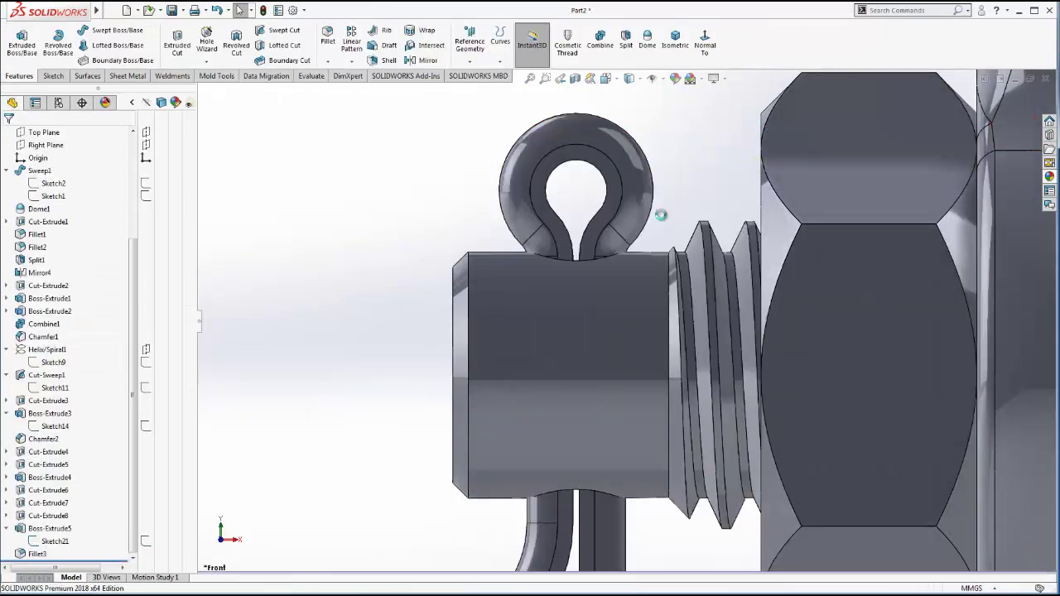
- Change Fillet3's radius from 1.00 to 1.50 mm and rebuild the pin
mouse_move(599, 220)
middle_mouse_down()
mouse_move(649, 313)
mouse_move(609, 303)
mouse_move(488, 320)
middle_mouse_up()
scroll(649, 313, "up", 5)
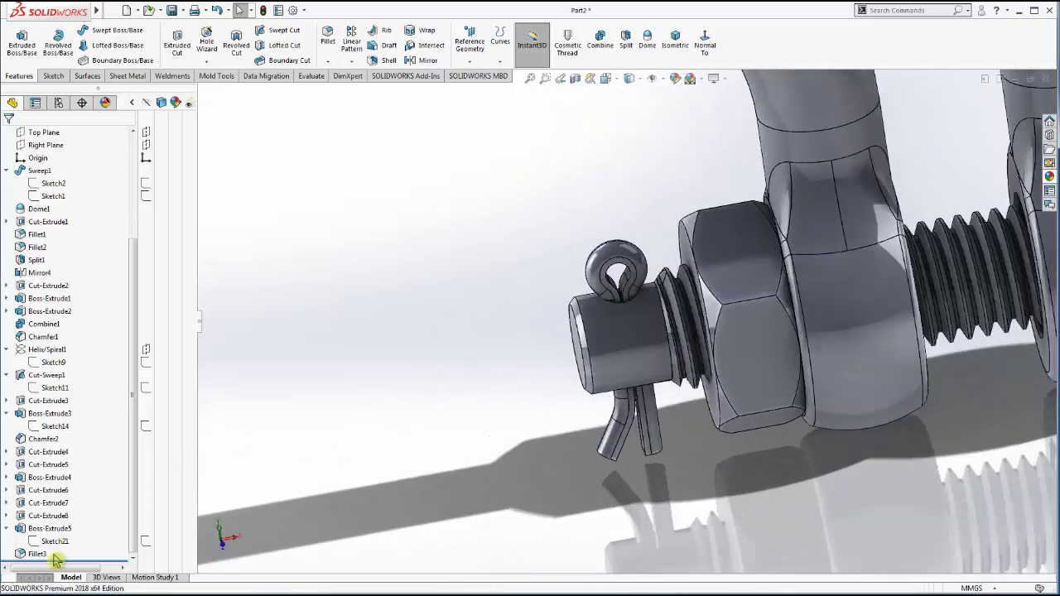
left_click(38, 554)
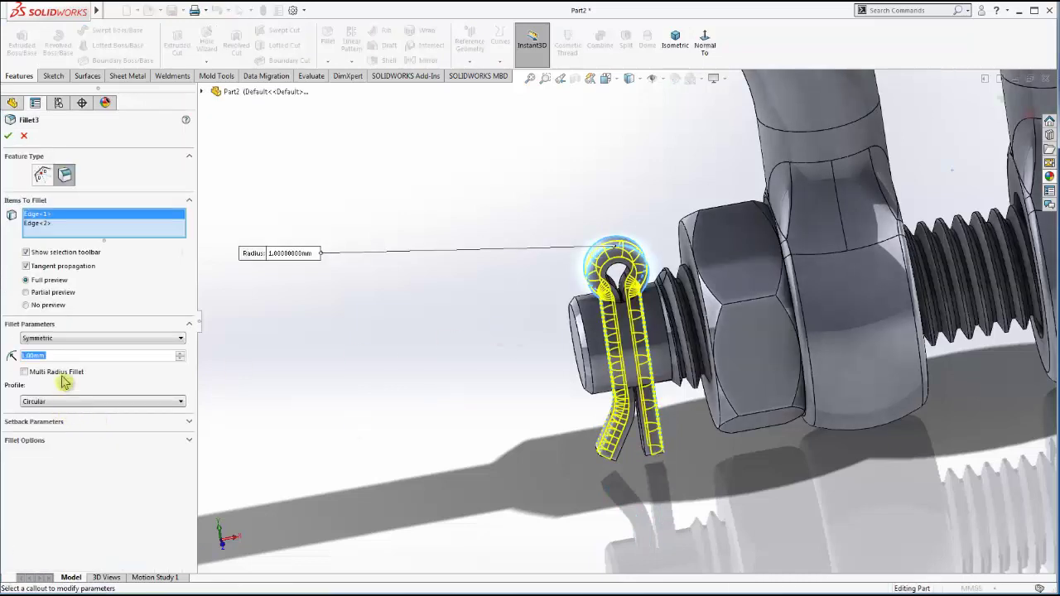
type("1.5")
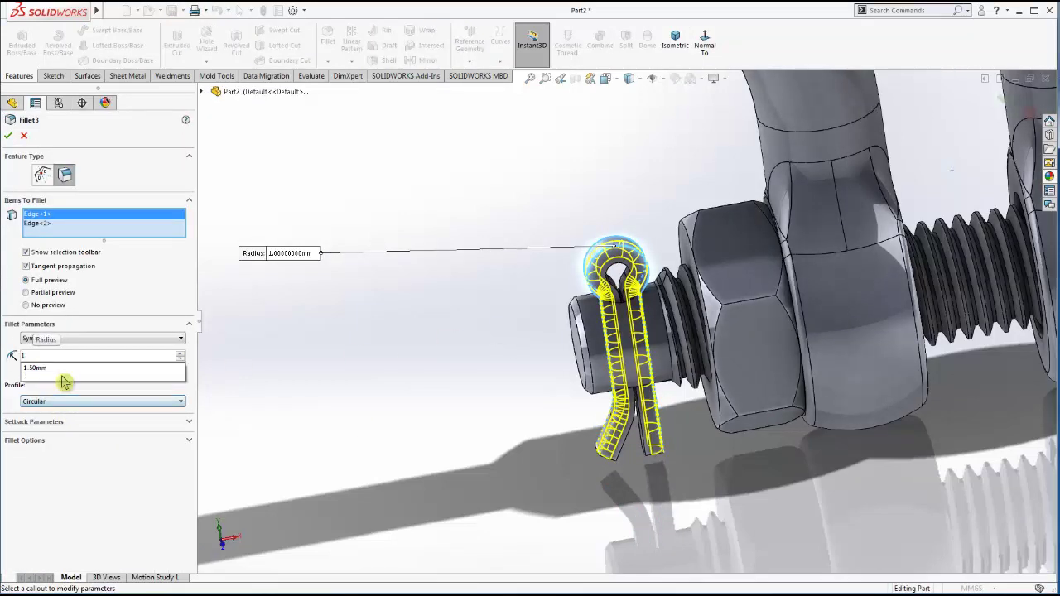
key("Return")
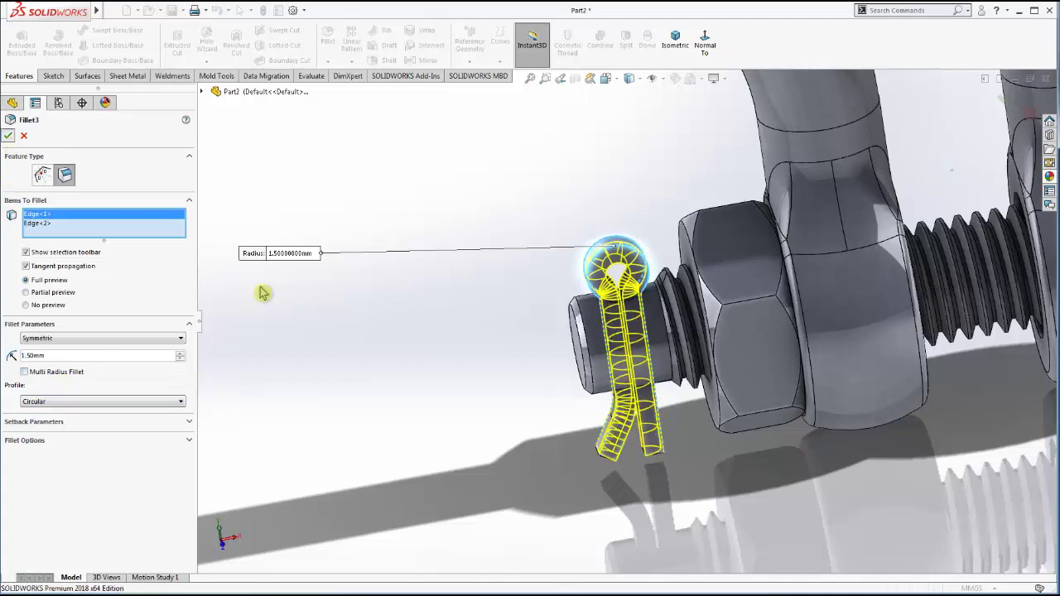
key("Return")
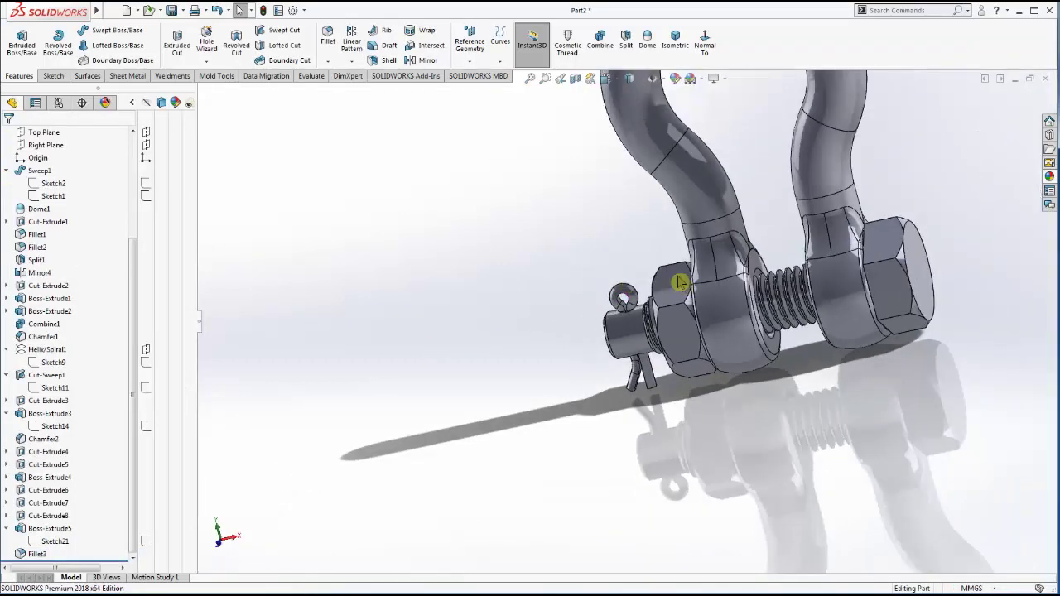
middle_click_drag(616, 289, 568, 341)
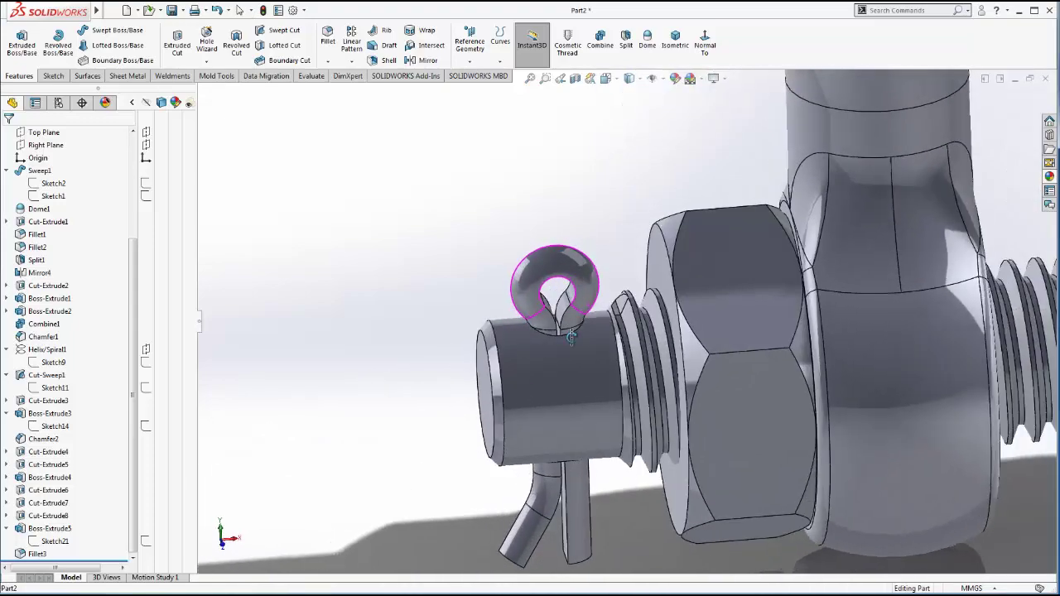
scroll(568, 341, "up", 2)
scroll(571, 343, "down", 3)
scroll(580, 346, "down", 3)
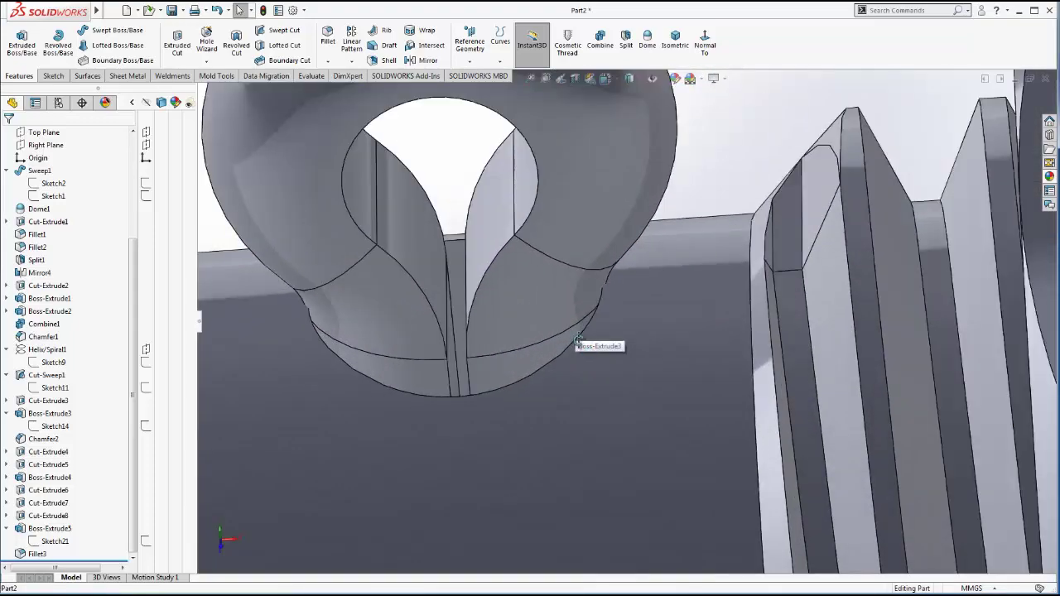
scroll(584, 348, "down", 2)
middle_click_drag(585, 348, 556, 331)
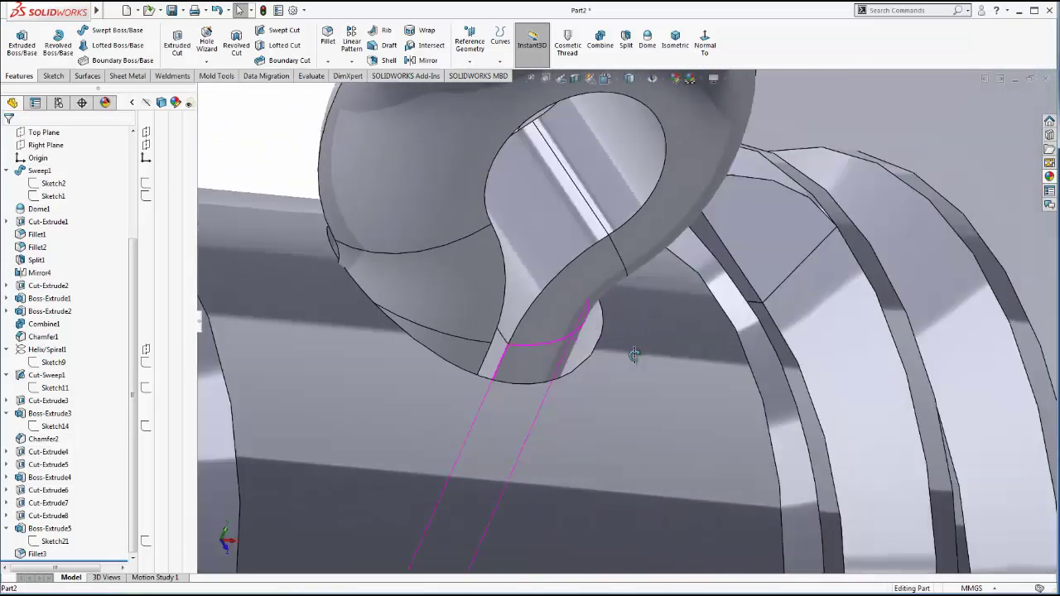
scroll(555, 331, "up", 3)
mouse_move(520, 245)
middle_mouse_down()
mouse_move(560, 174)
mouse_move(477, 186)
mouse_move(665, 179)
mouse_move(695, 246)
mouse_move(703, 185)
mouse_move(764, 201)
mouse_move(847, 265)
mouse_move(800, 287)
mouse_move(741, 230)
middle_mouse_up()
scroll(740, 230, "up", 3)
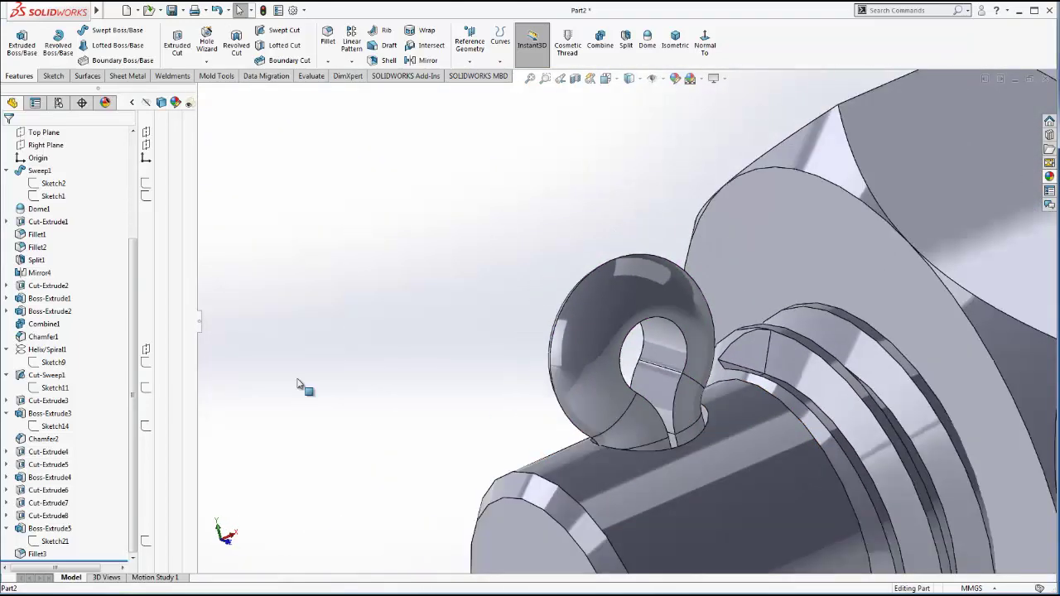
scroll(303, 383, "down", 2)
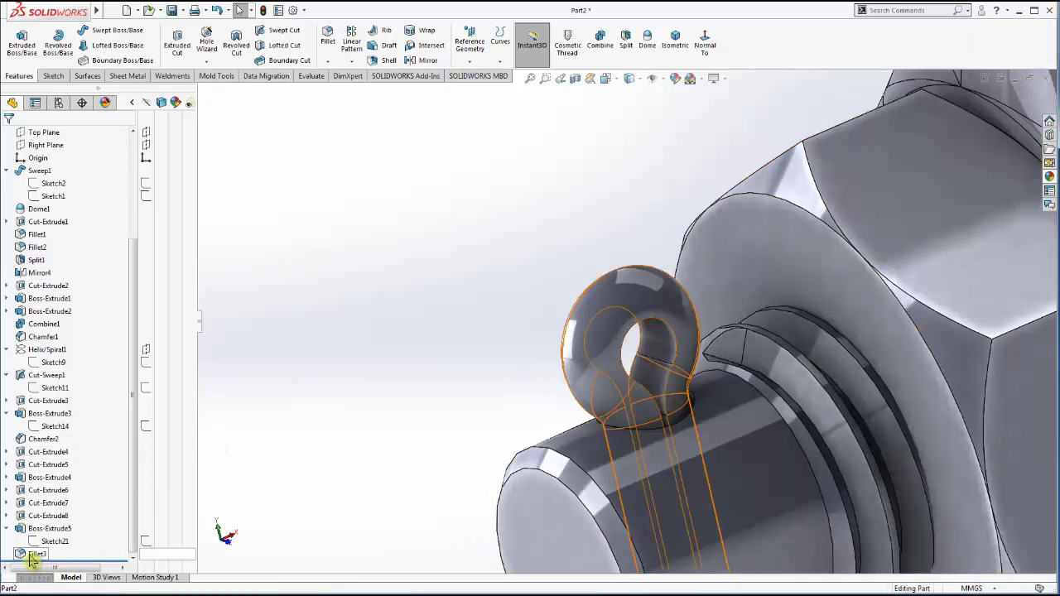
left_click(33, 554)
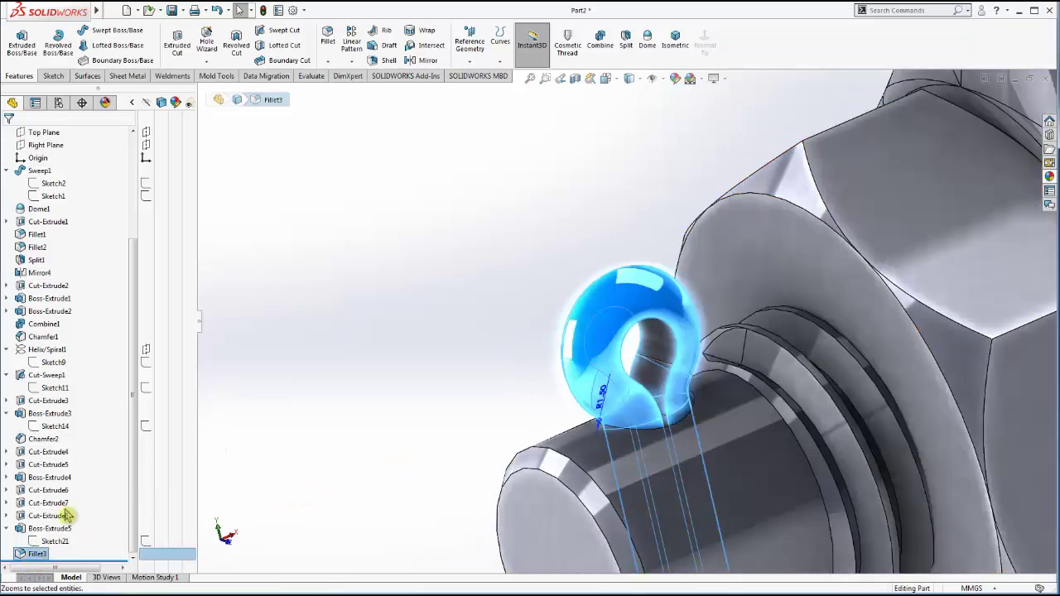
- Edit Fillet3 and set its radius back to 1.00 mm
right_click(42, 553)
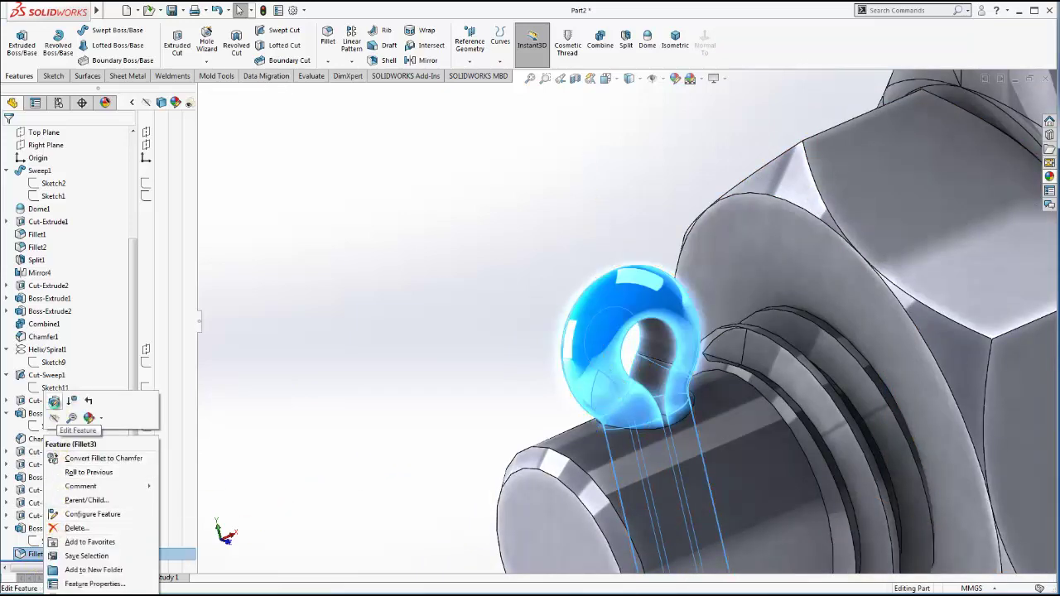
left_click(54, 402)
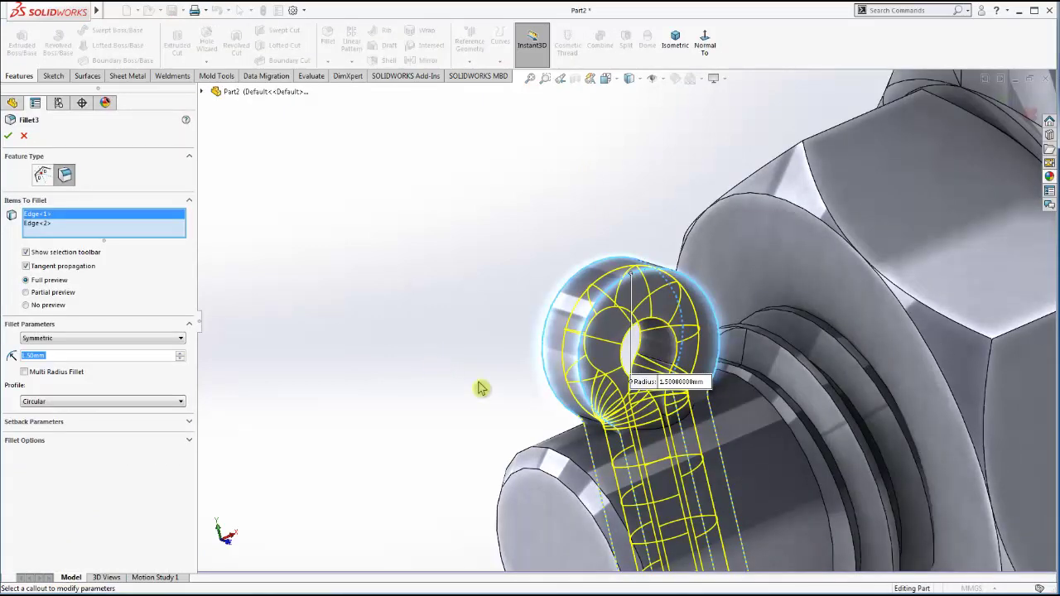
middle_click_drag(446, 398, 505, 447)
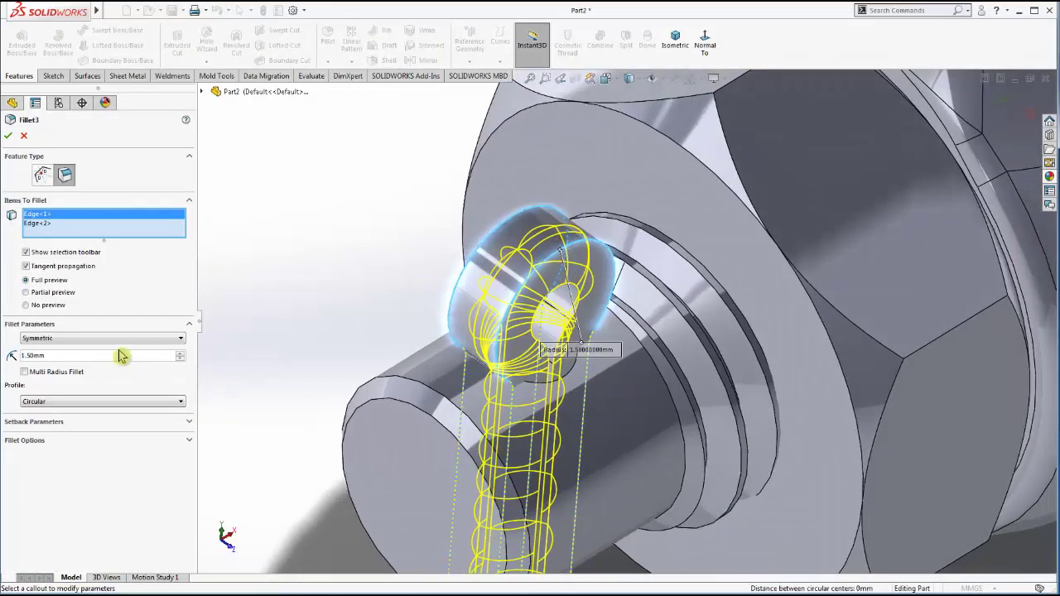
left_click(63, 356)
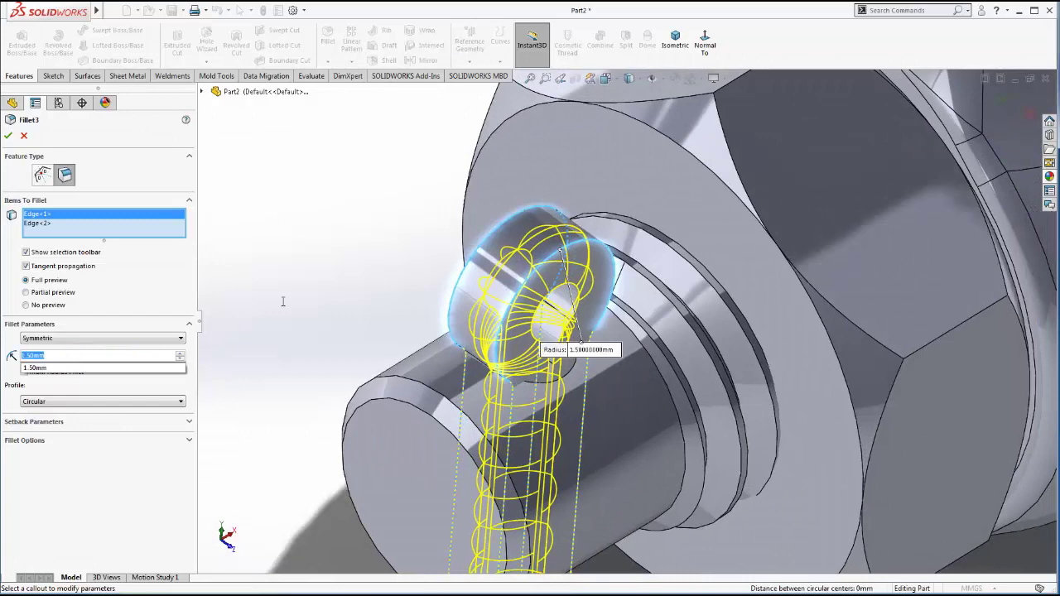
type("1")
key("Return")
mouse_move(372, 312)
middle_mouse_down()
mouse_move(397, 267)
mouse_move(329, 270)
middle_mouse_up()
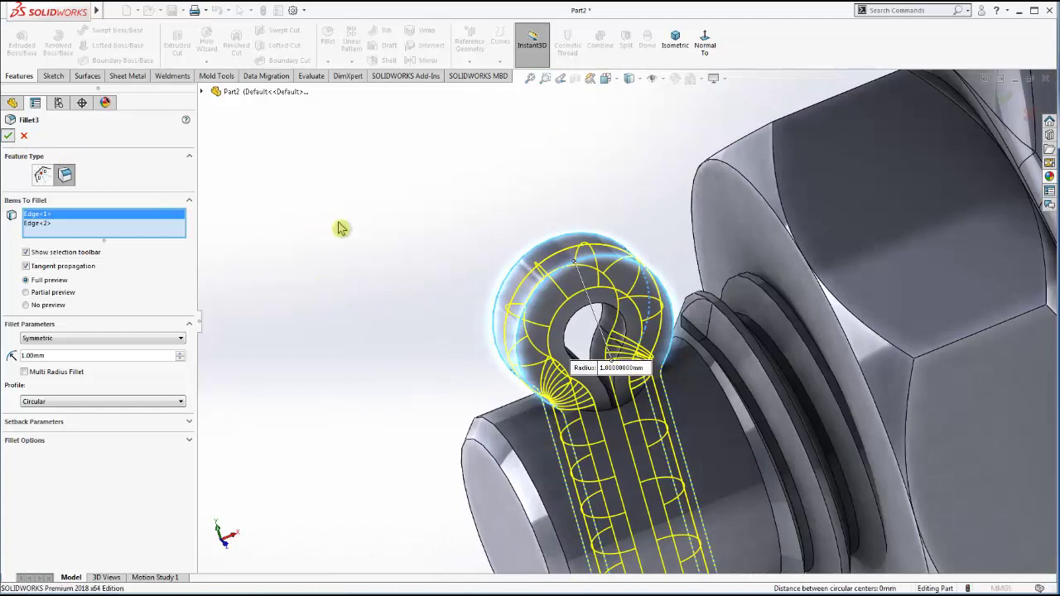
key("Return")
- Orbit and zoom out to view the whole shackle standing upright
middle_click_drag(523, 321, 591, 332)
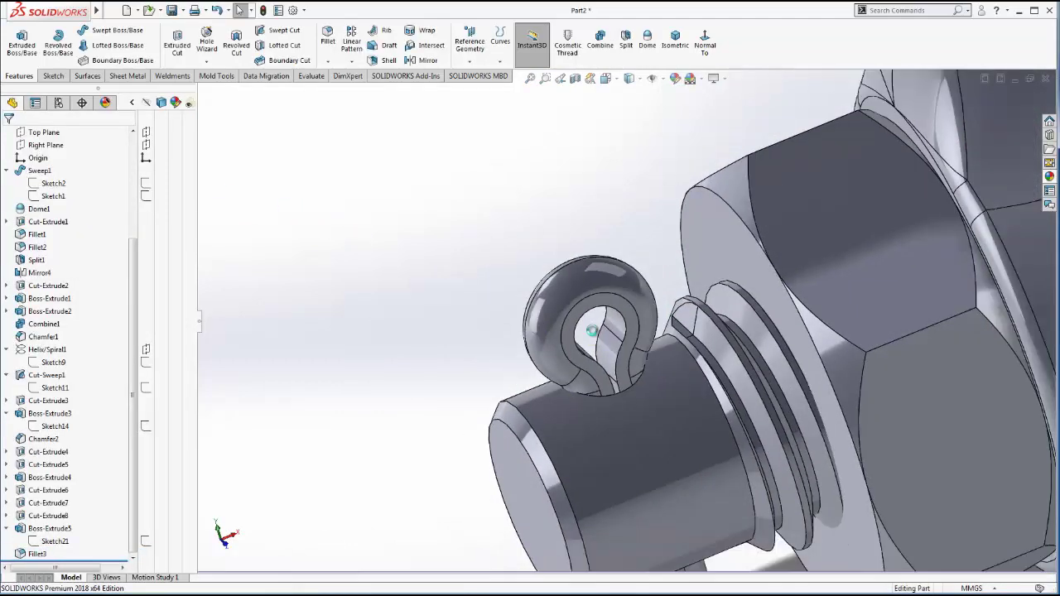
scroll(601, 336, "up", 5)
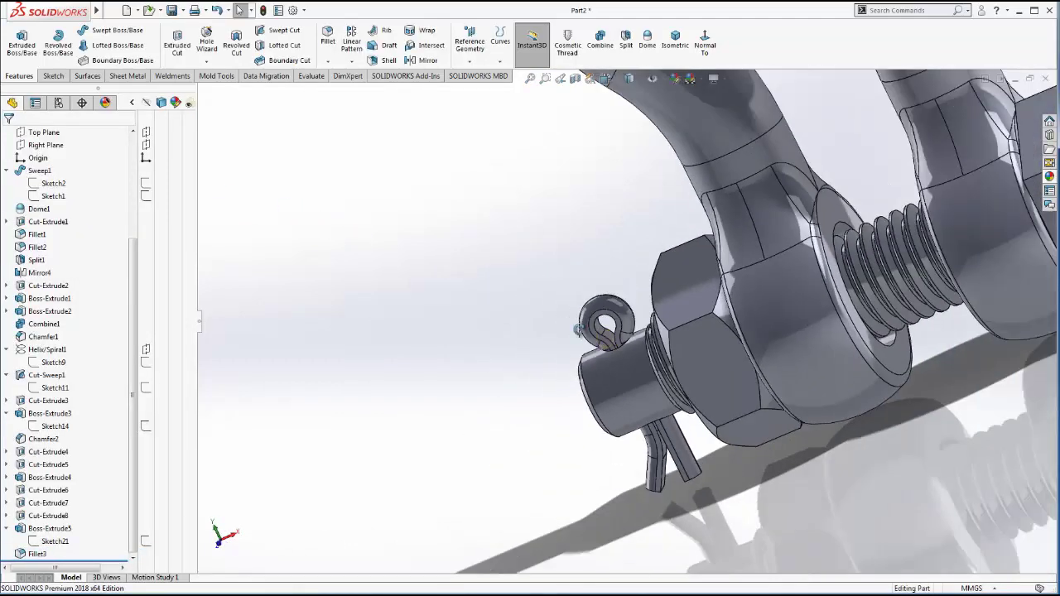
scroll(655, 363, "up", 3)
scroll(656, 363, "up", 3)
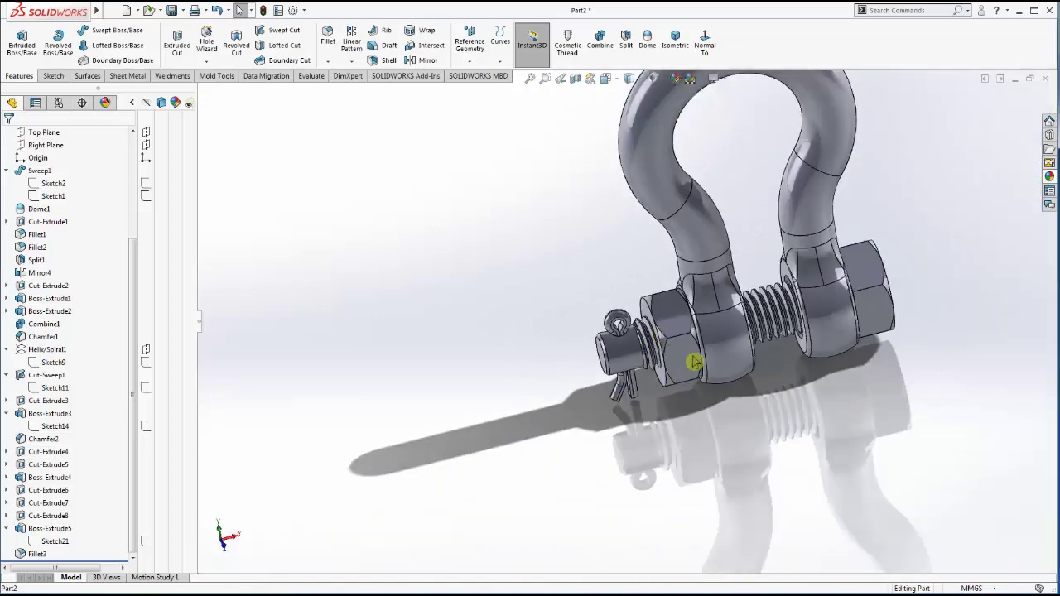
middle_click_drag(656, 363, 633, 350)
scroll(632, 350, "down", 3)
scroll(579, 340, "down", 3)
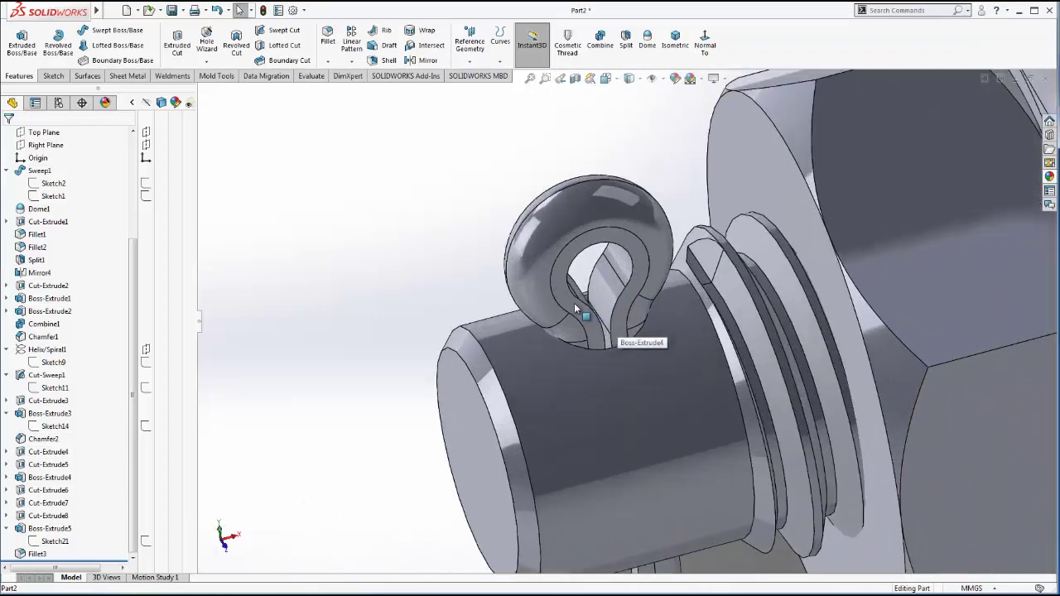
scroll(571, 339, "down", 2)
scroll(536, 295, "down", 1)
scroll(537, 295, "up", 2)
scroll(550, 298, "up", 1)
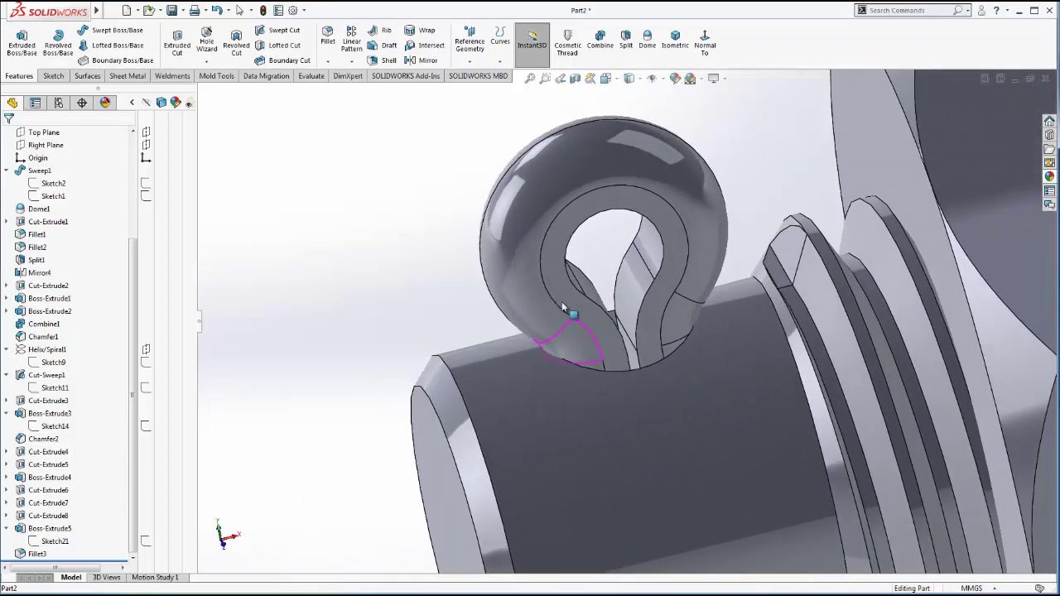
scroll(561, 301, "up", 2)
scroll(703, 338, "up", 2)
scroll(707, 342, "up", 3)
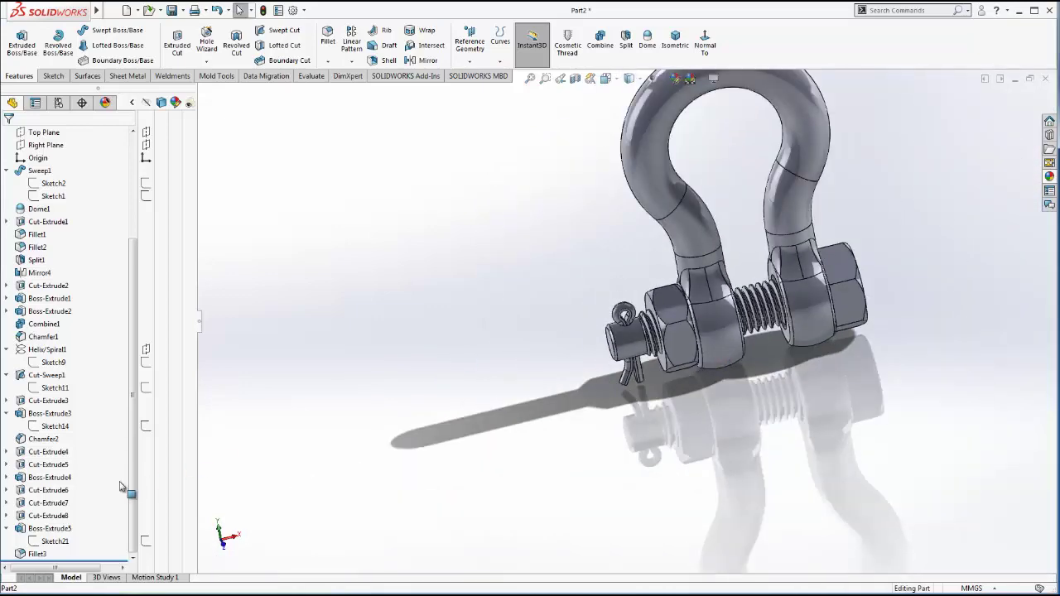
- Edit Sketch21 and change the pin's 1.00 neck dimension to 1.20 mm
left_click(55, 541)
left_click(68, 503)
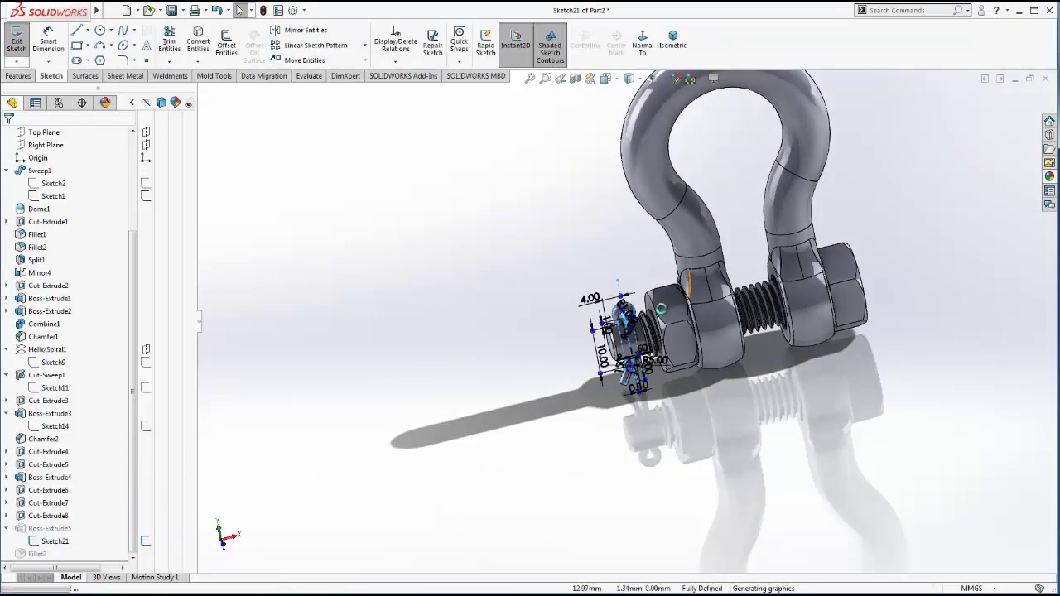
scroll(654, 314, "down", 1)
scroll(629, 326, "down", 1)
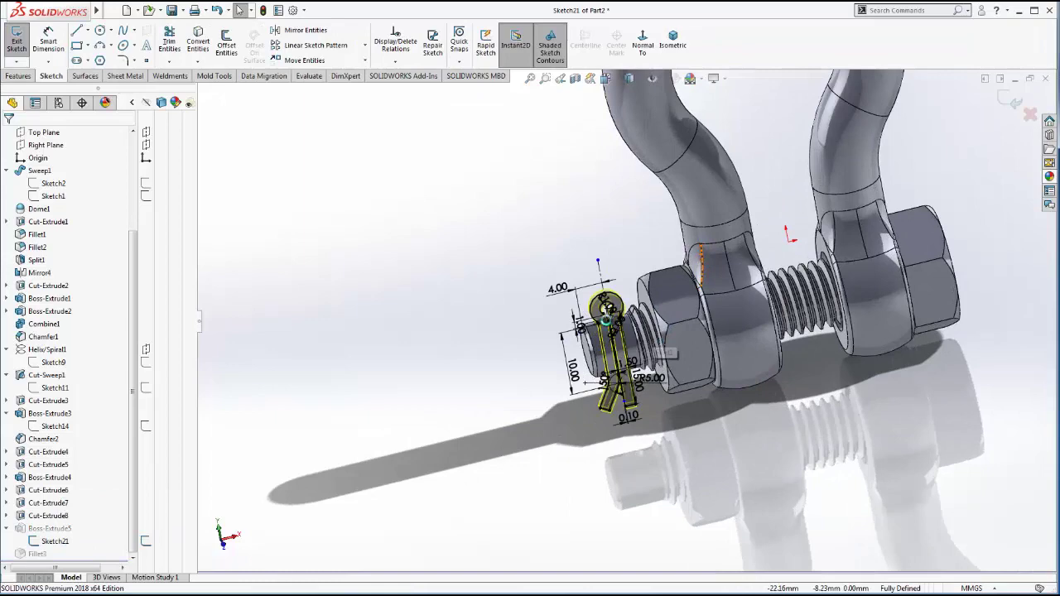
scroll(607, 320, "down", 1)
scroll(605, 327, "down", 1)
scroll(603, 334, "down", 1)
scroll(617, 352, "down", 1)
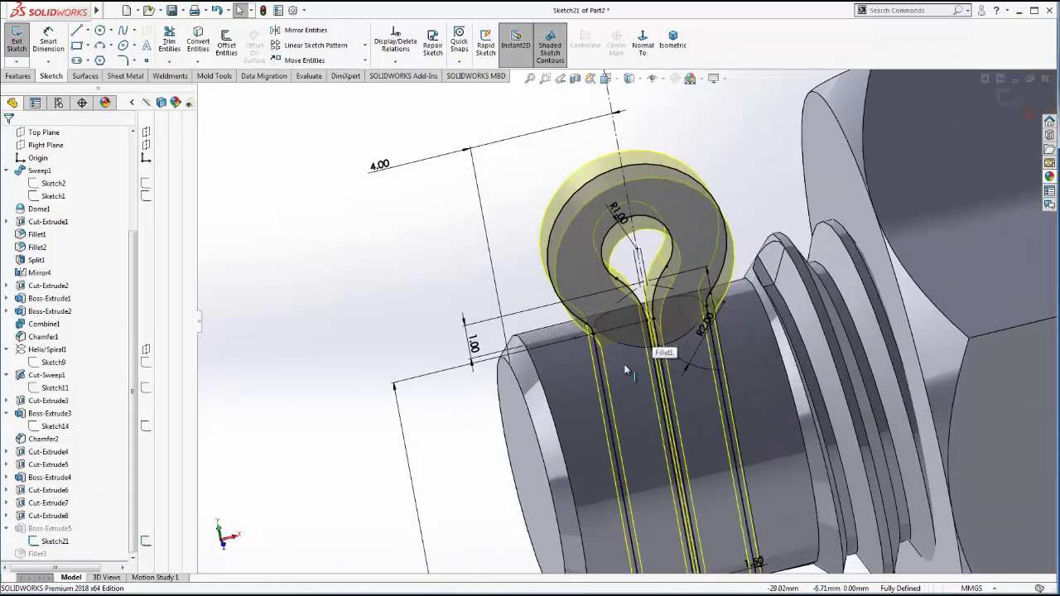
scroll(625, 369, "up", 1)
double_click(523, 336)
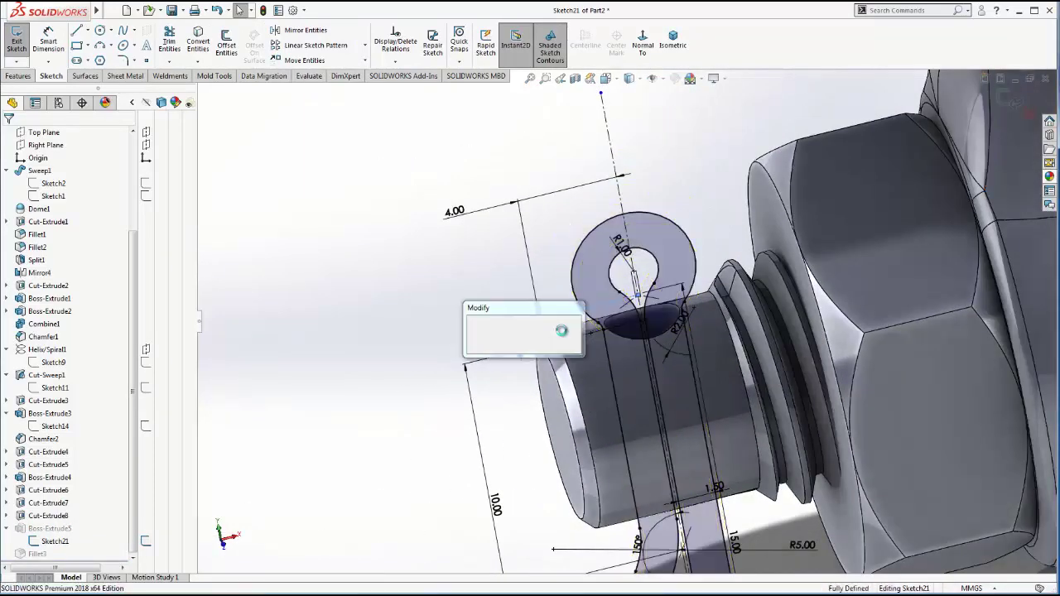
type("1.2")
key("Return")
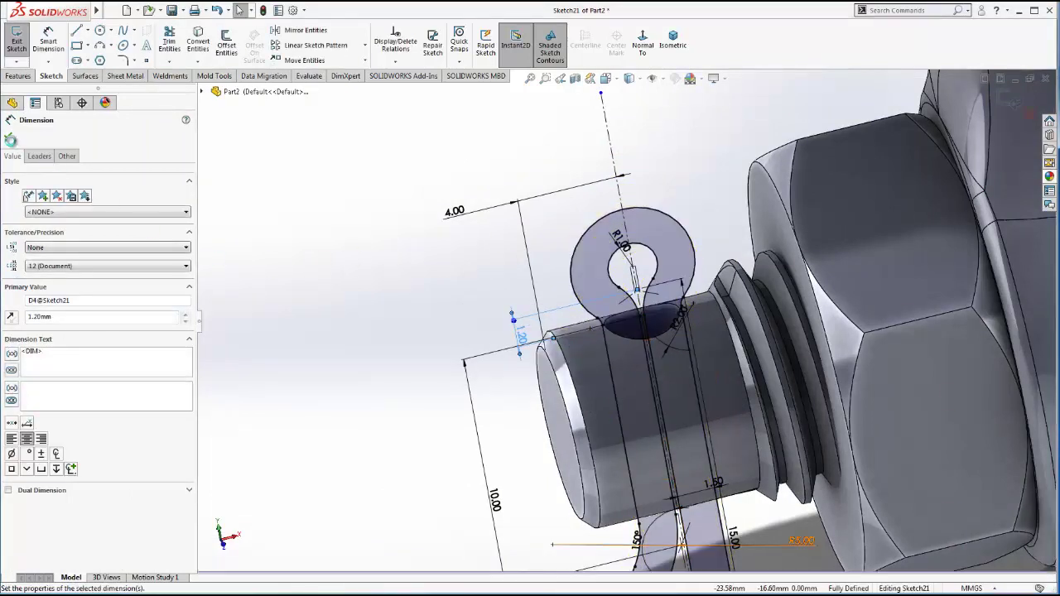
left_click(10, 139)
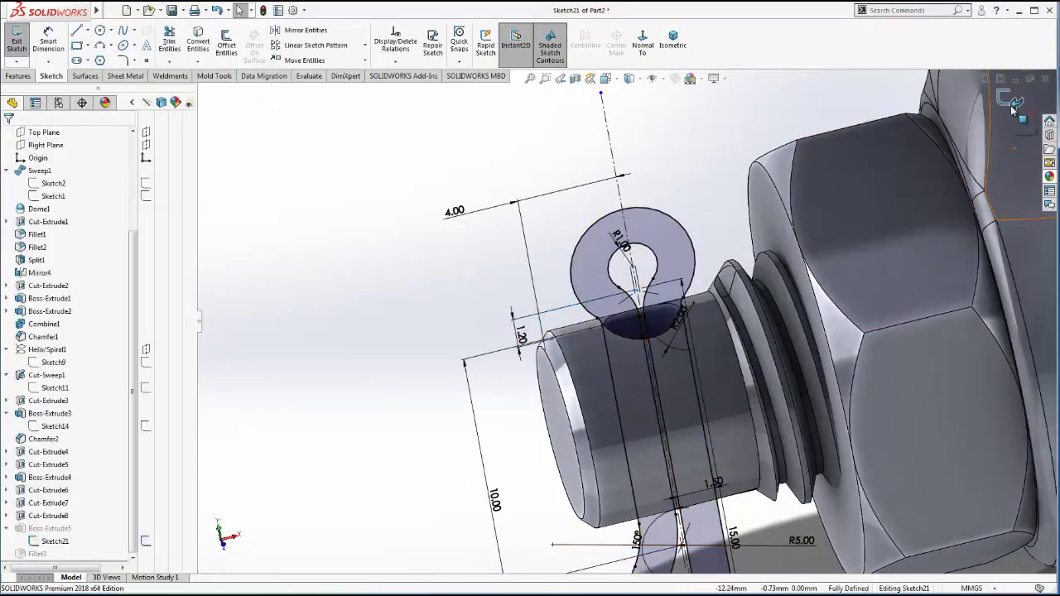
- Exit the sketch with Ctrl+B and select Sketch21 to show its dimensions
key("ctrl+b")
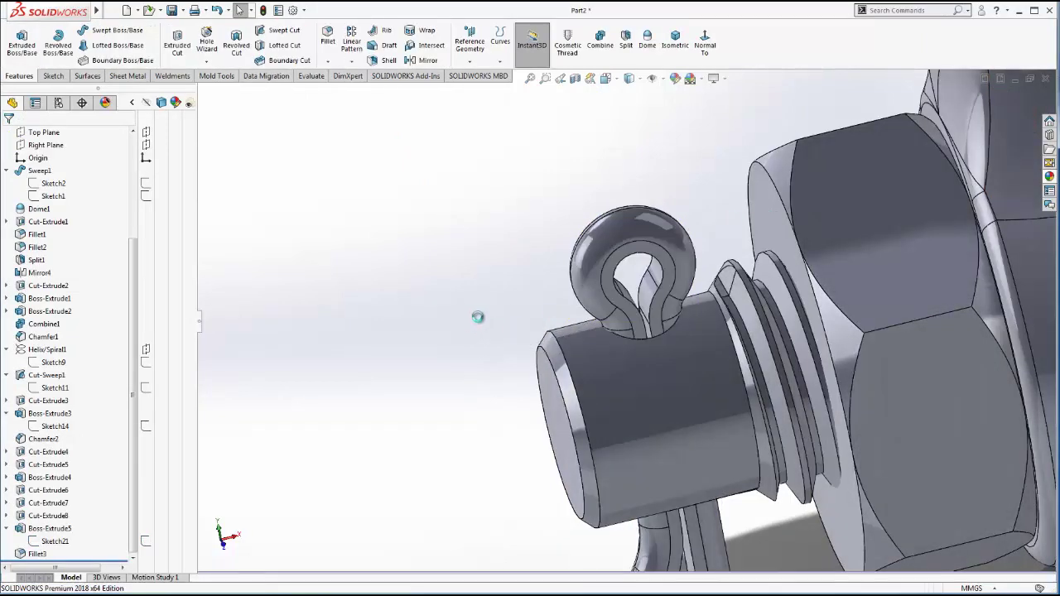
scroll(657, 324, "down", 2)
scroll(585, 312, "up", 2)
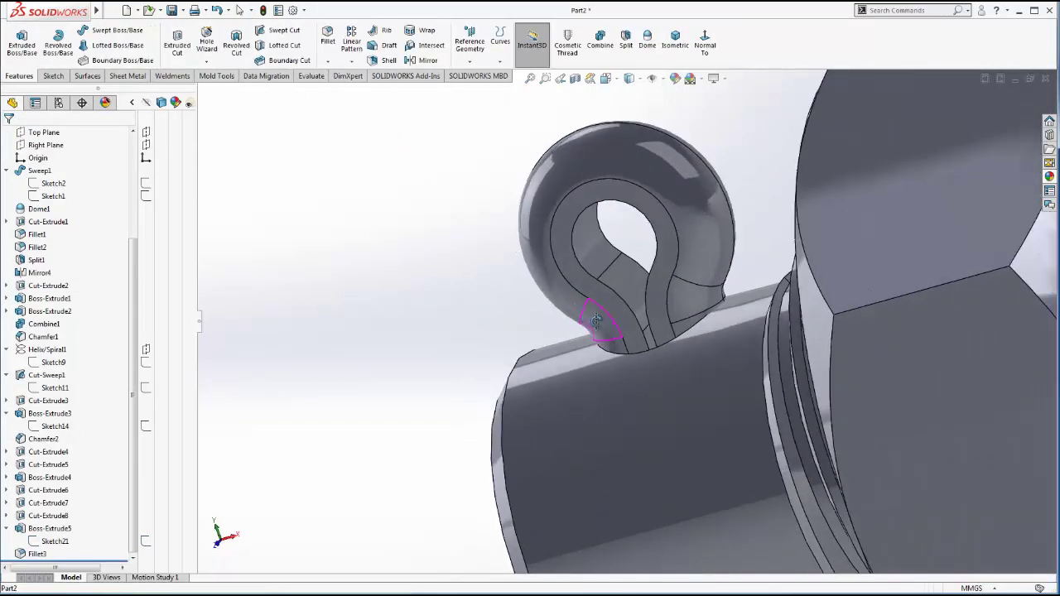
scroll(580, 330, "up", 3)
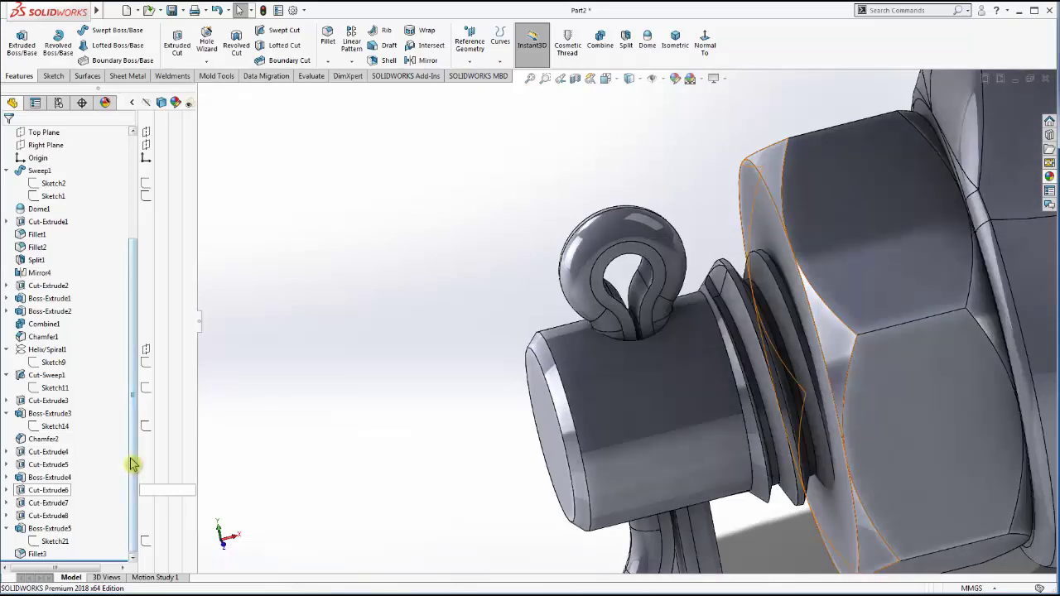
left_click(50, 542)
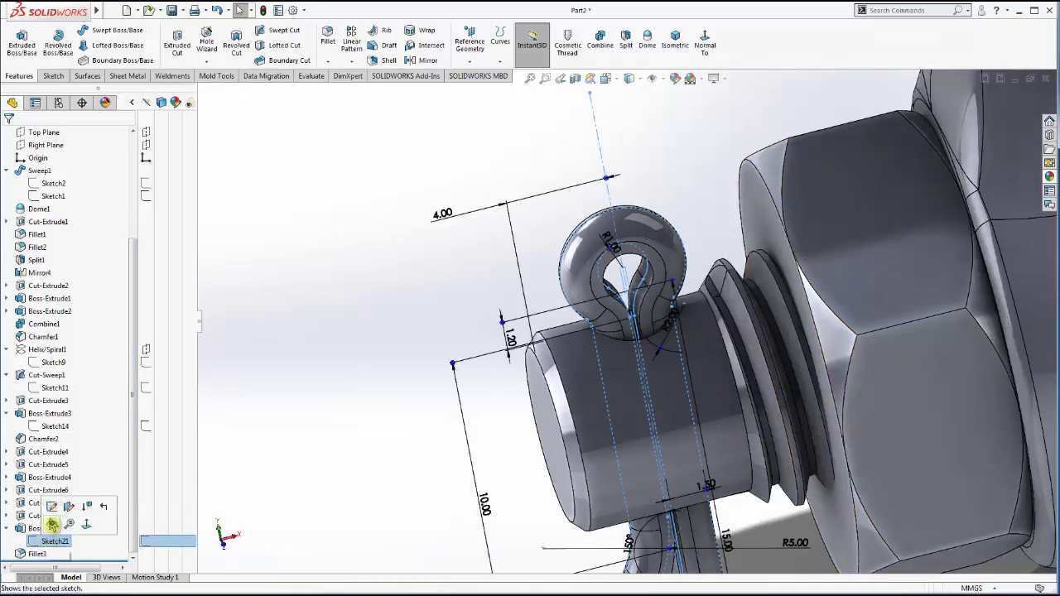
- Edit Sketch21, change the 1.50 mm dimension (D10) to 1.20 mm, and rebuild
left_click(82, 527)
right_click(55, 541)
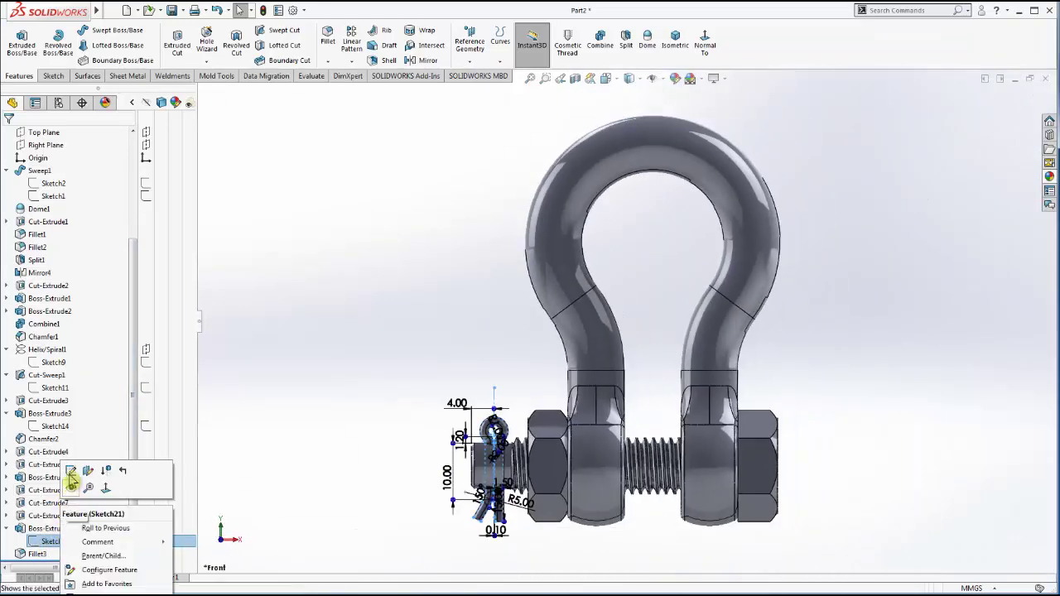
left_click(76, 479)
scroll(530, 448, "down", 2)
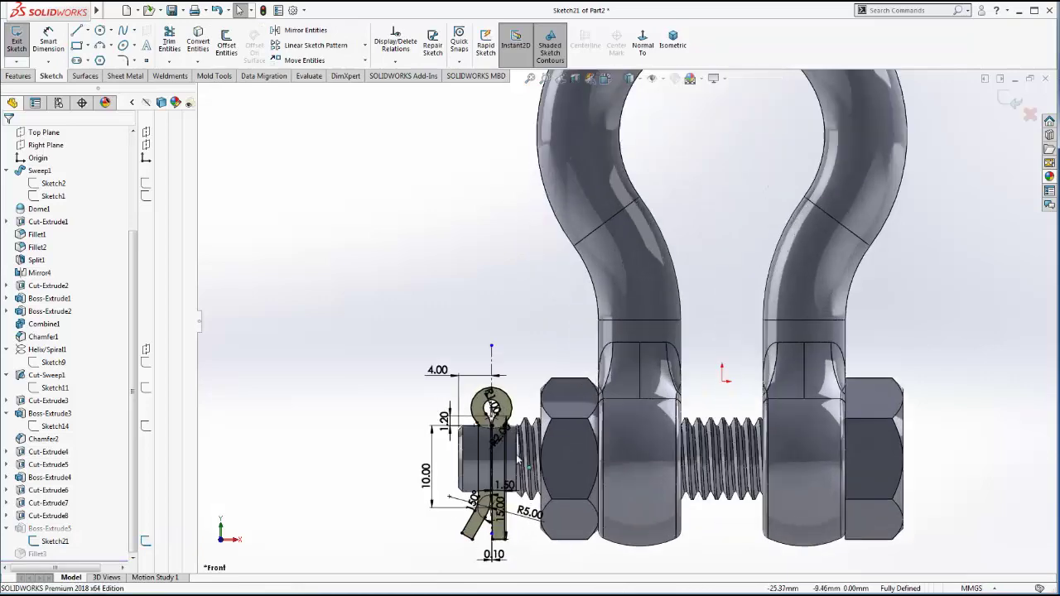
scroll(514, 454, "down", 2)
scroll(543, 496, "down", 2)
scroll(514, 460, "down", 2)
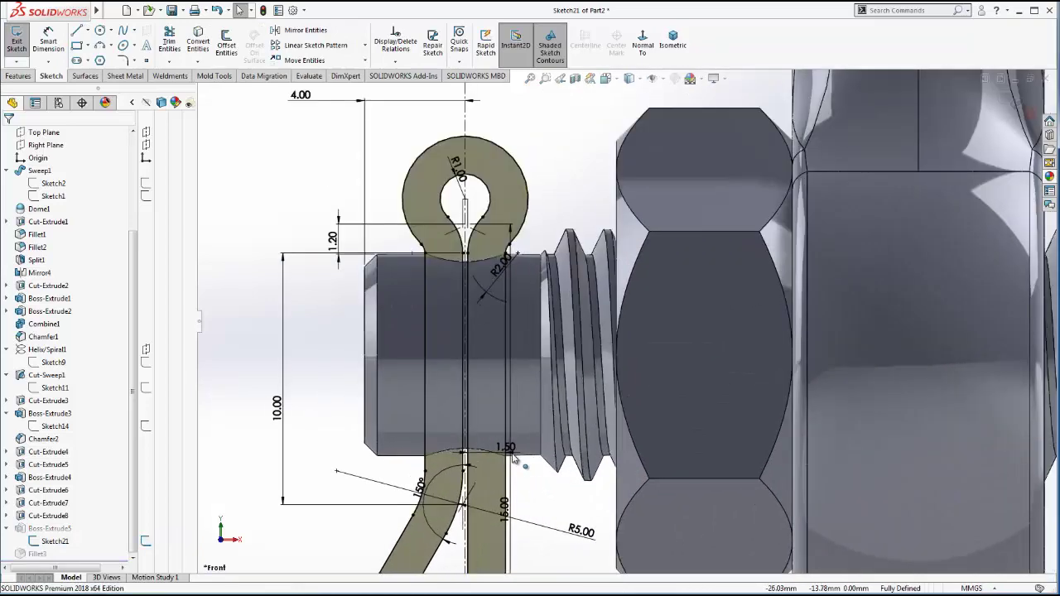
double_click(506, 448)
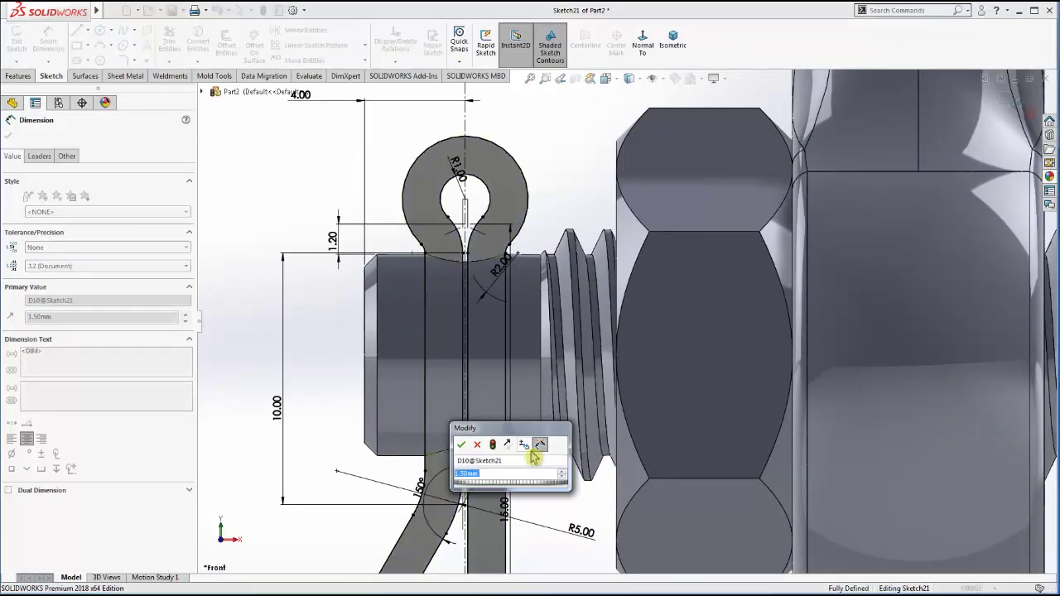
type("1")
type("1.2")
key("Return")
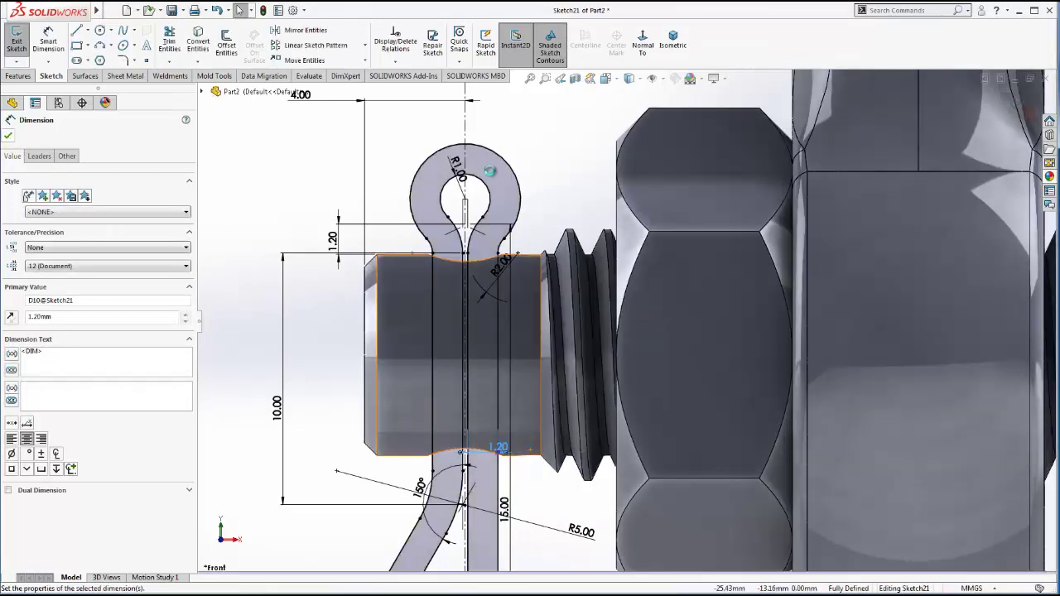
key("Escape")
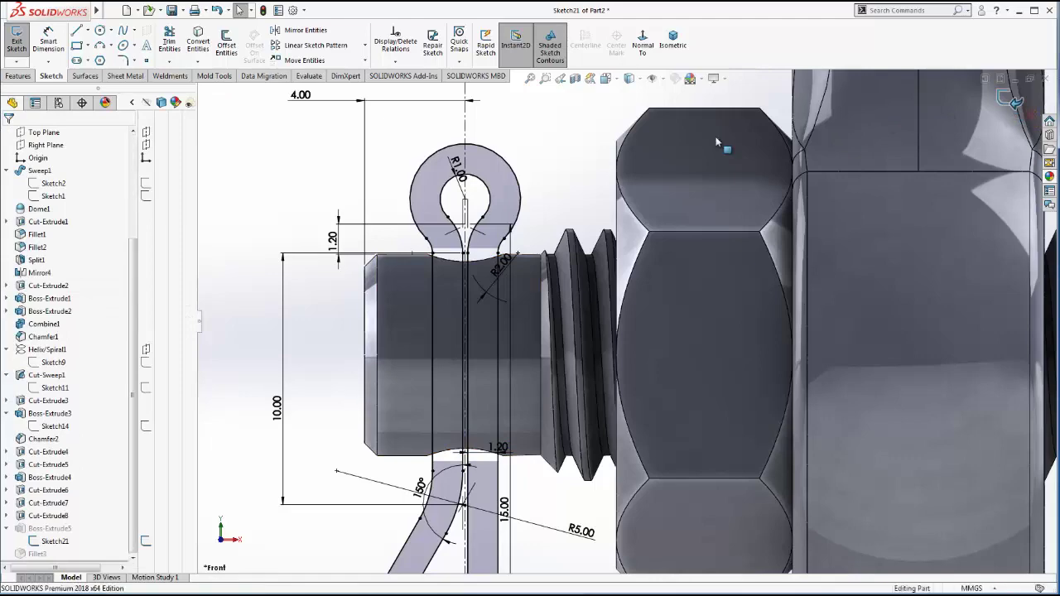
key("ctrl+b")
- Orbit the shackle and switch to the Isometric view
scroll(508, 239, "up", 5)
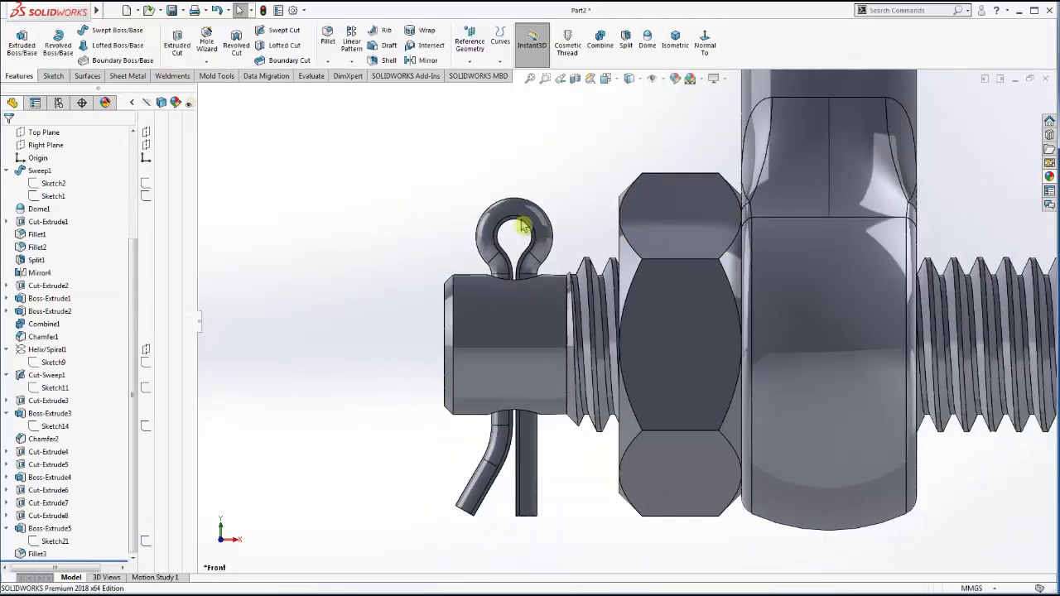
middle_click_drag(513, 236, 579, 281)
scroll(629, 308, "down", 3)
scroll(629, 308, "up", 3)
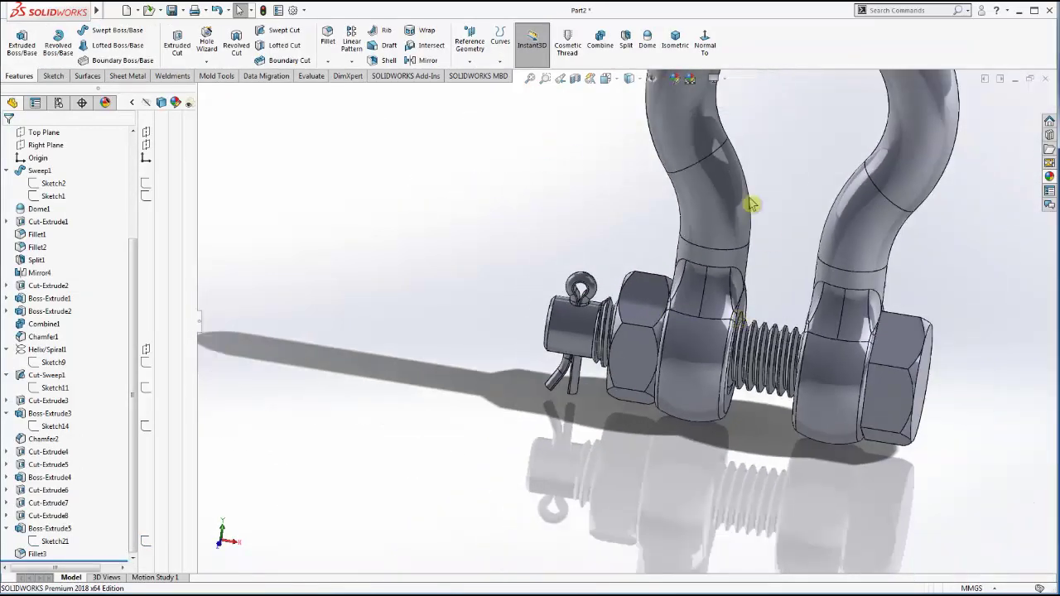
left_click(674, 40)
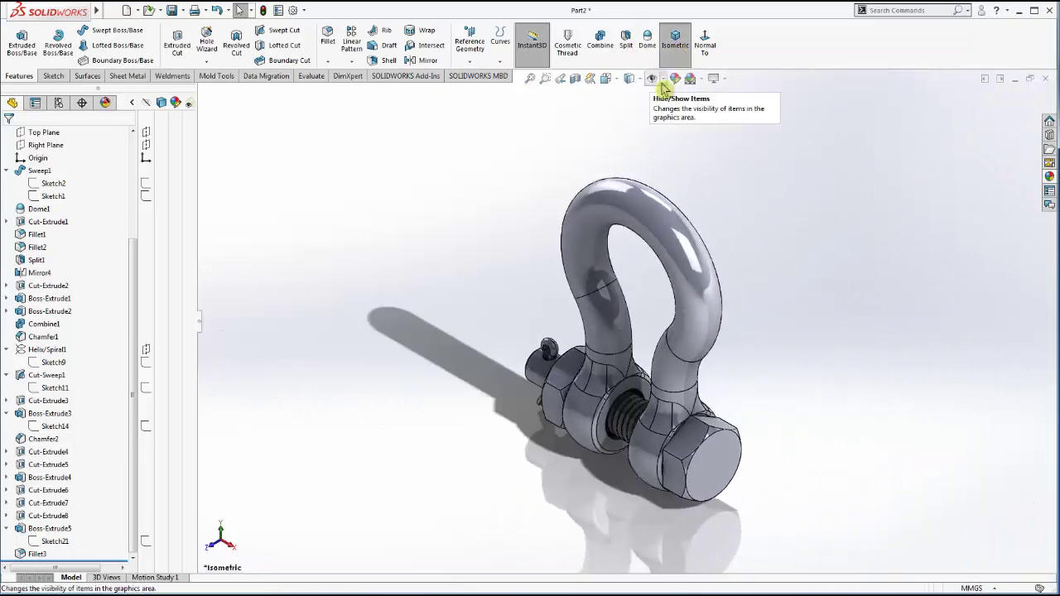
- Apply a scene to the model background
left_click(638, 78)
left_click(631, 94)
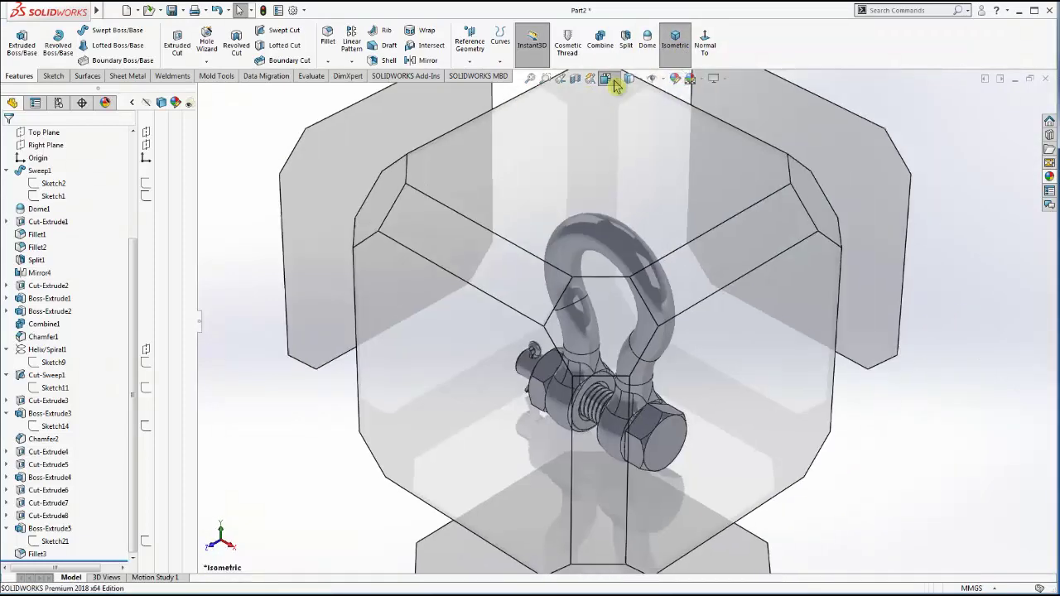
left_click(701, 77)
left_click(710, 119)
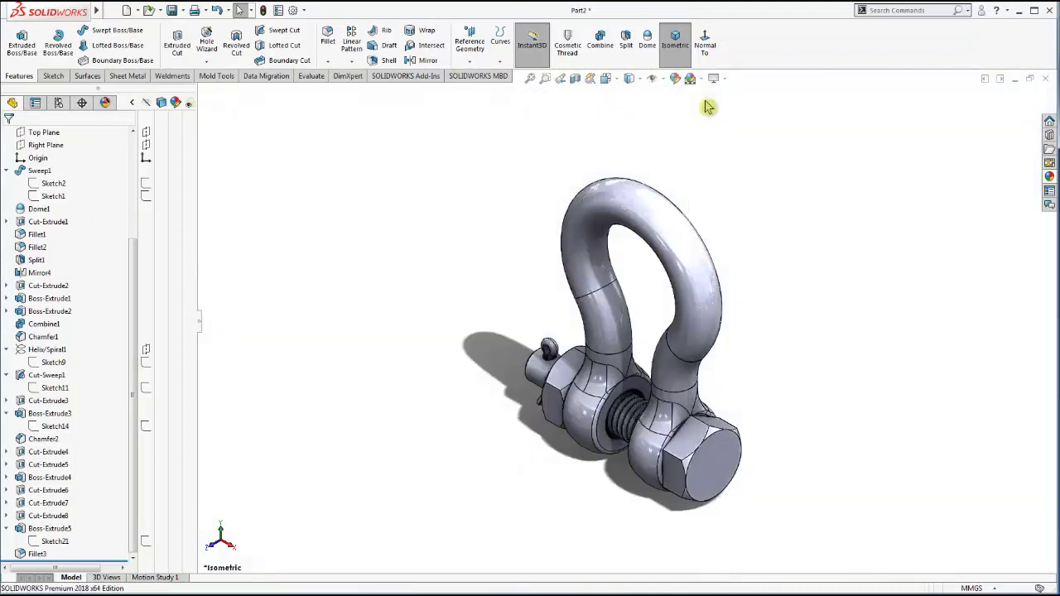
scroll(665, 384, "down", 2)
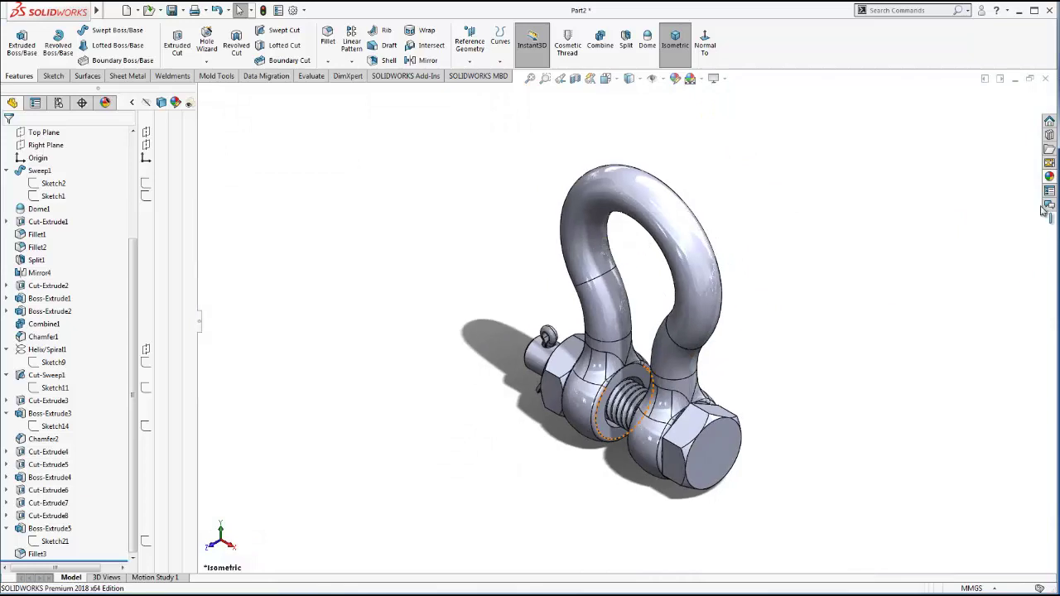
- Apply the Metal > chromium plate appearance to the whole shackle
left_click(1049, 177)
left_click(910, 112)
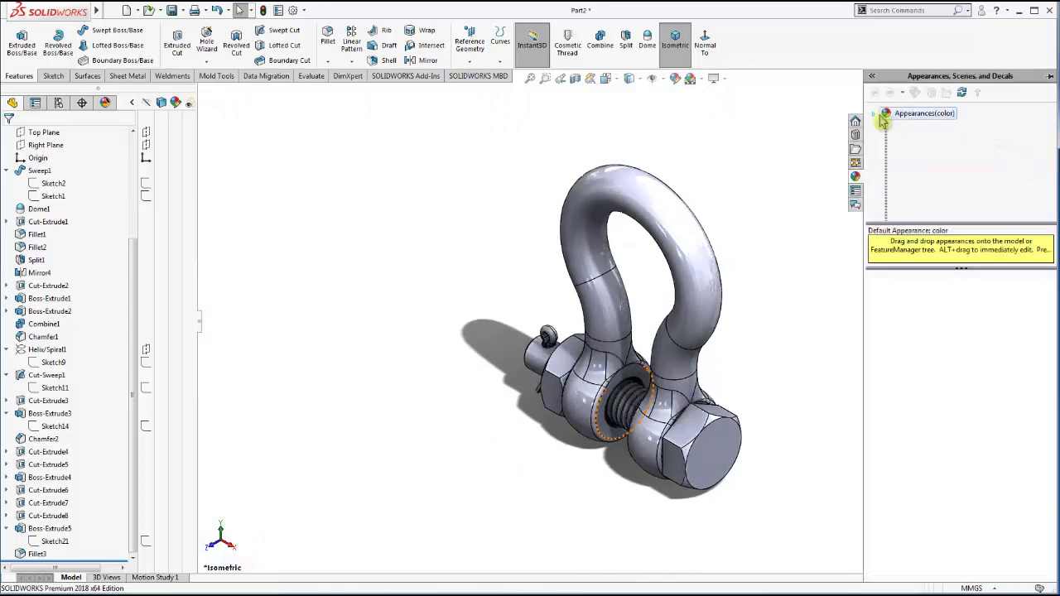
left_click(917, 138)
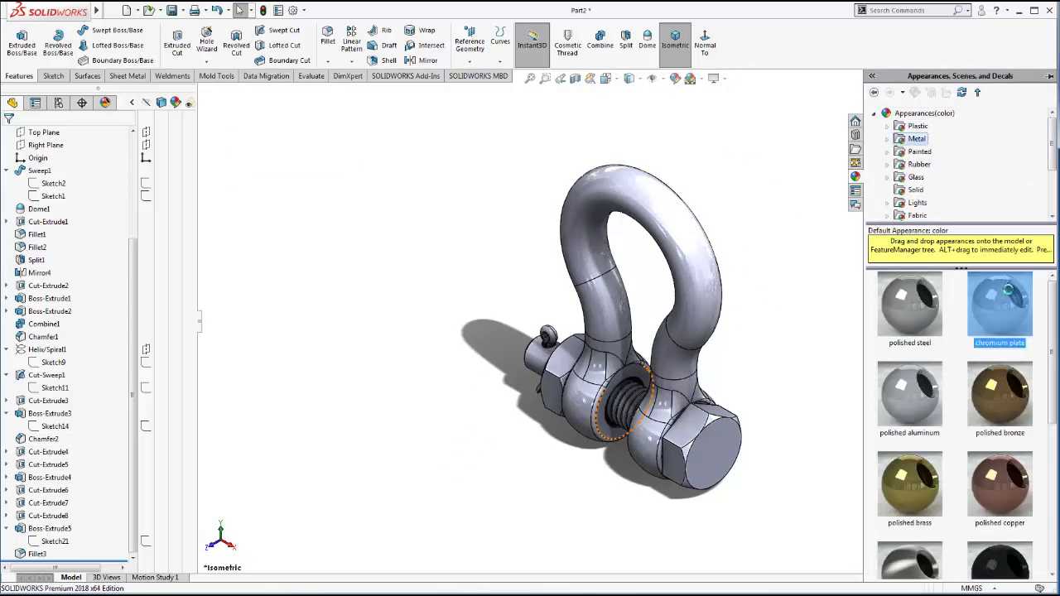
mouse_move(1000, 302)
left_mouse_down()
mouse_move(669, 364)
mouse_move(586, 343)
left_mouse_up()
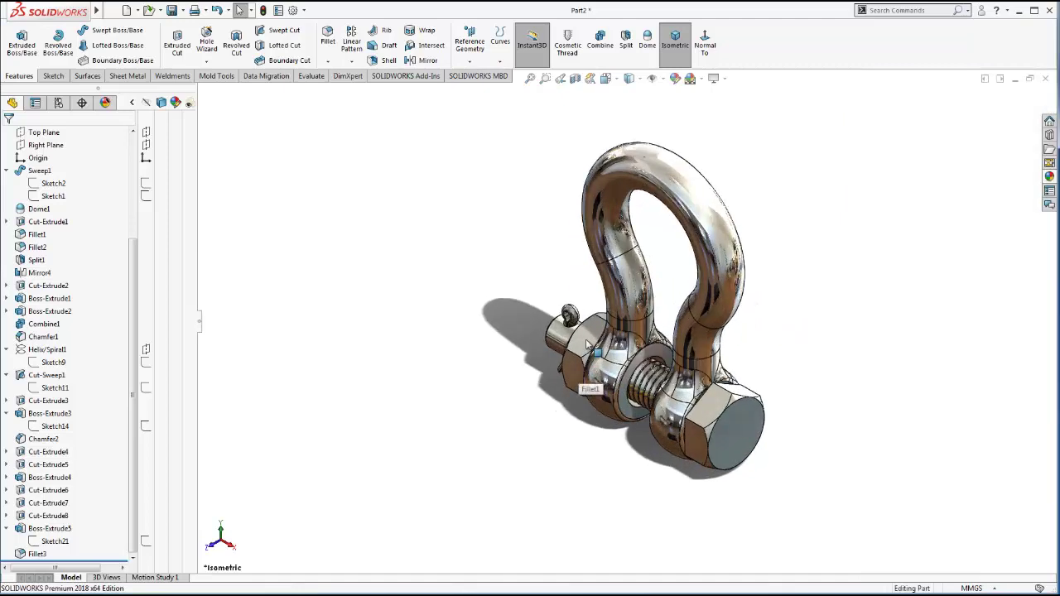
- Set the display style to Shaded With Edges and pan the shackle into view
left_click(605, 77)
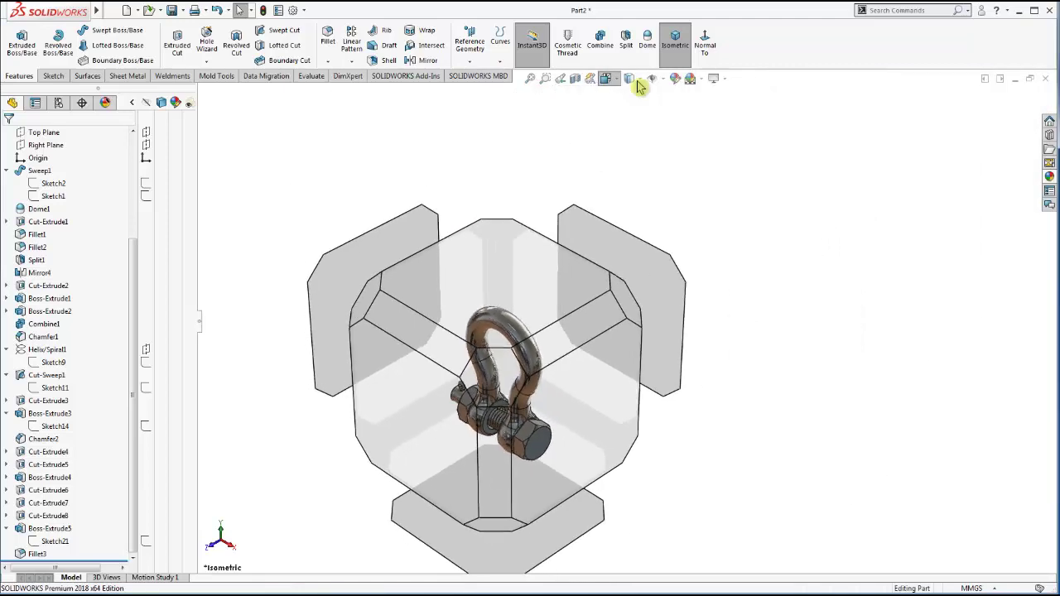
left_click(639, 80)
left_click(653, 143)
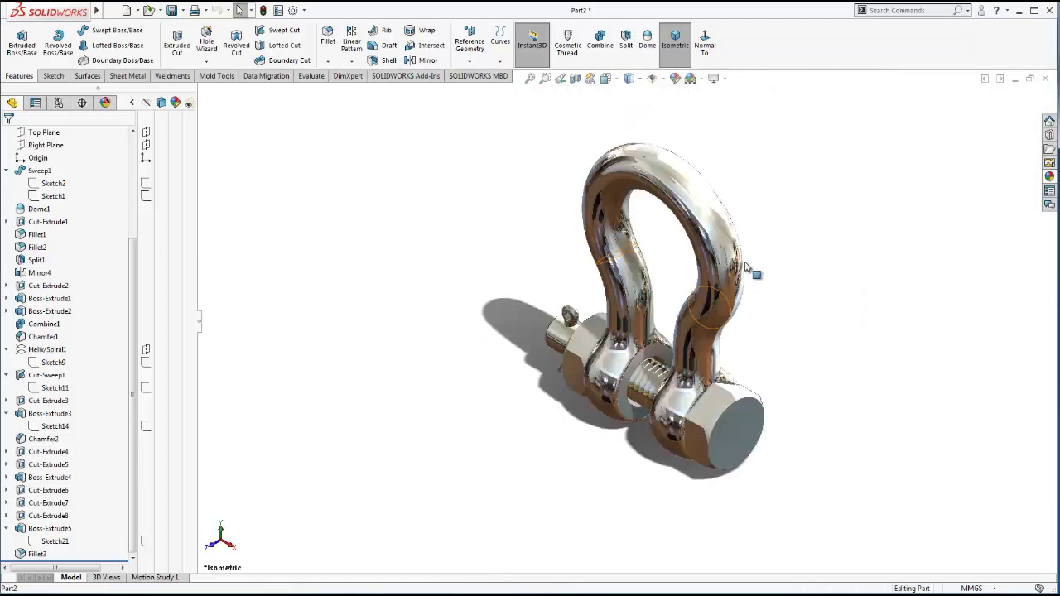
left_click(852, 217)
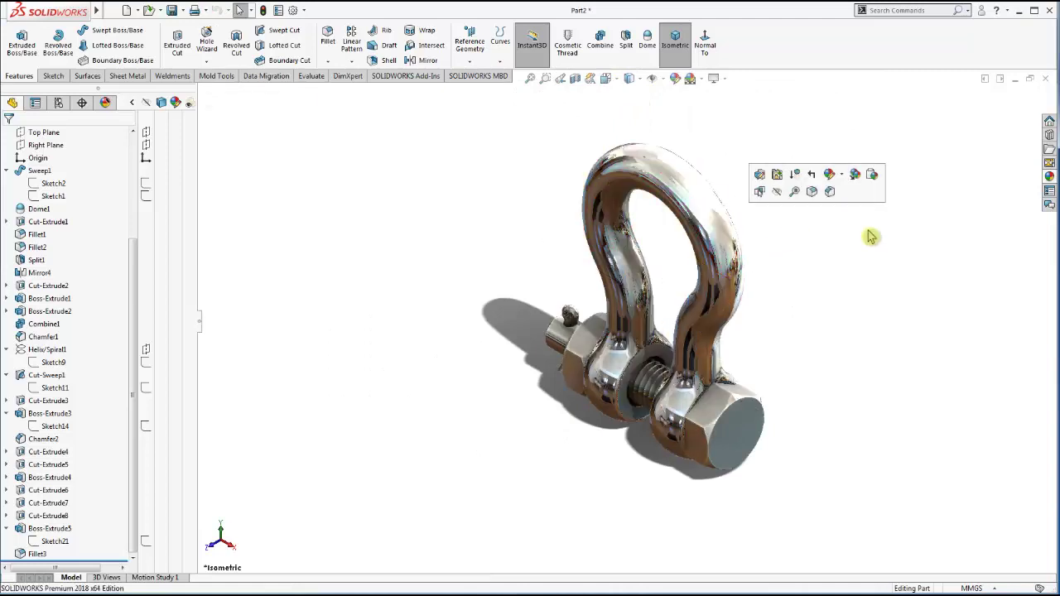
left_click(639, 80)
left_click(629, 99)
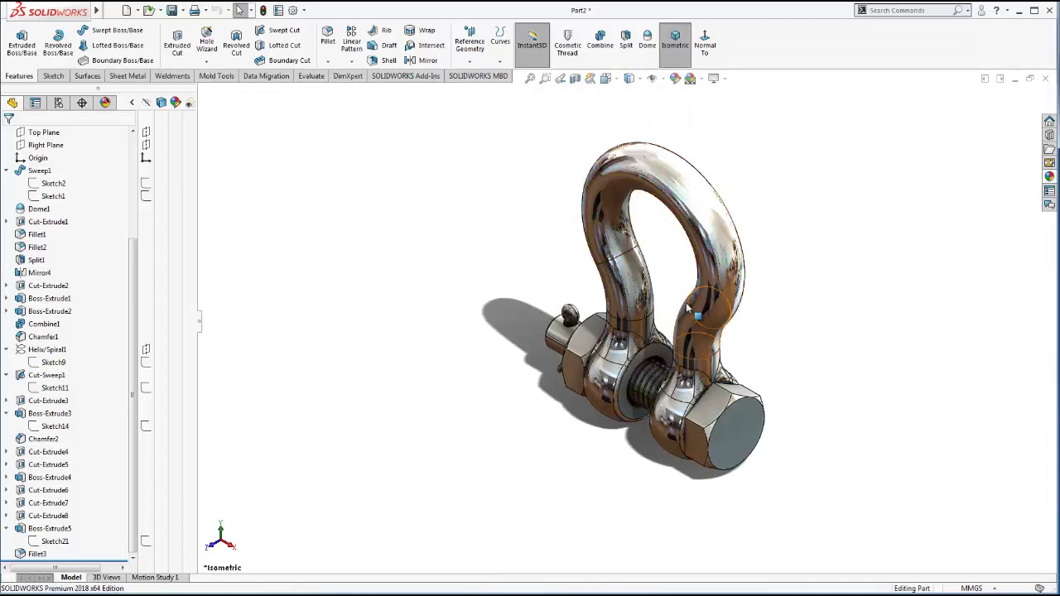
scroll(687, 308, "down", 2)
left_click(133, 103)
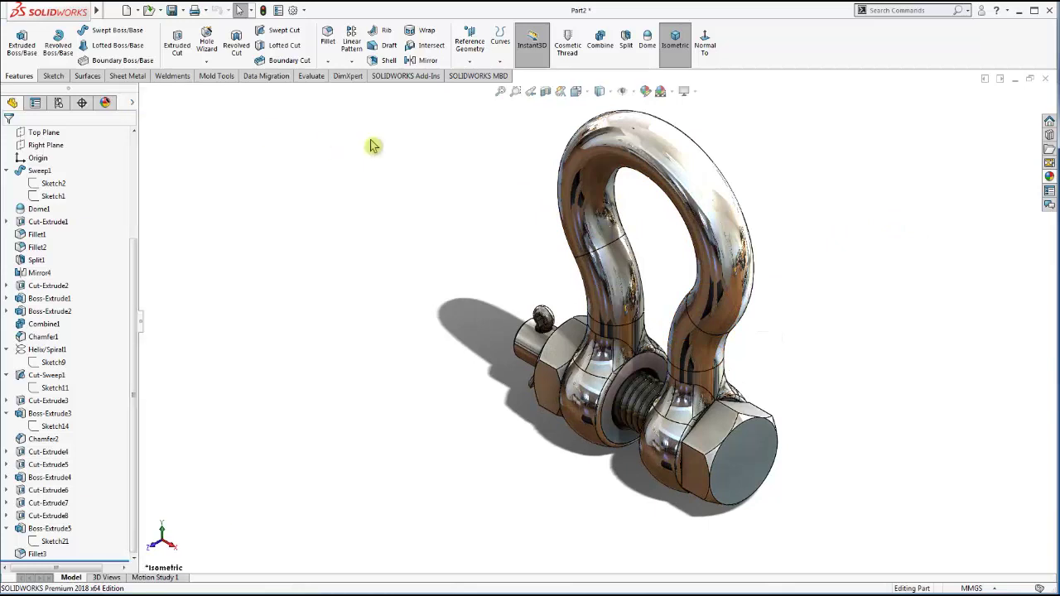
middle_click_drag(582, 190, 597, 231, "ctrl")
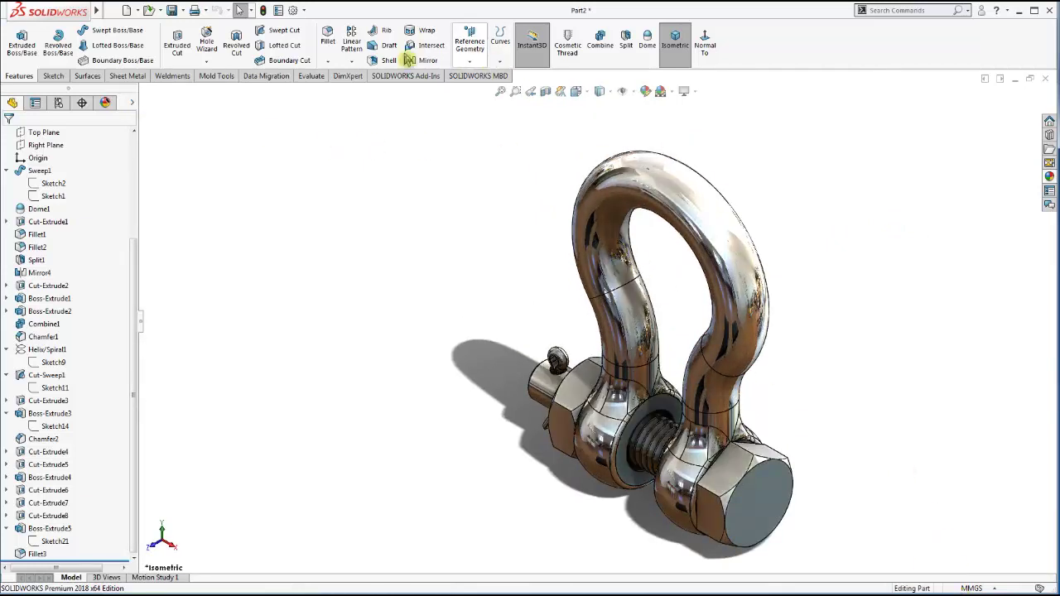